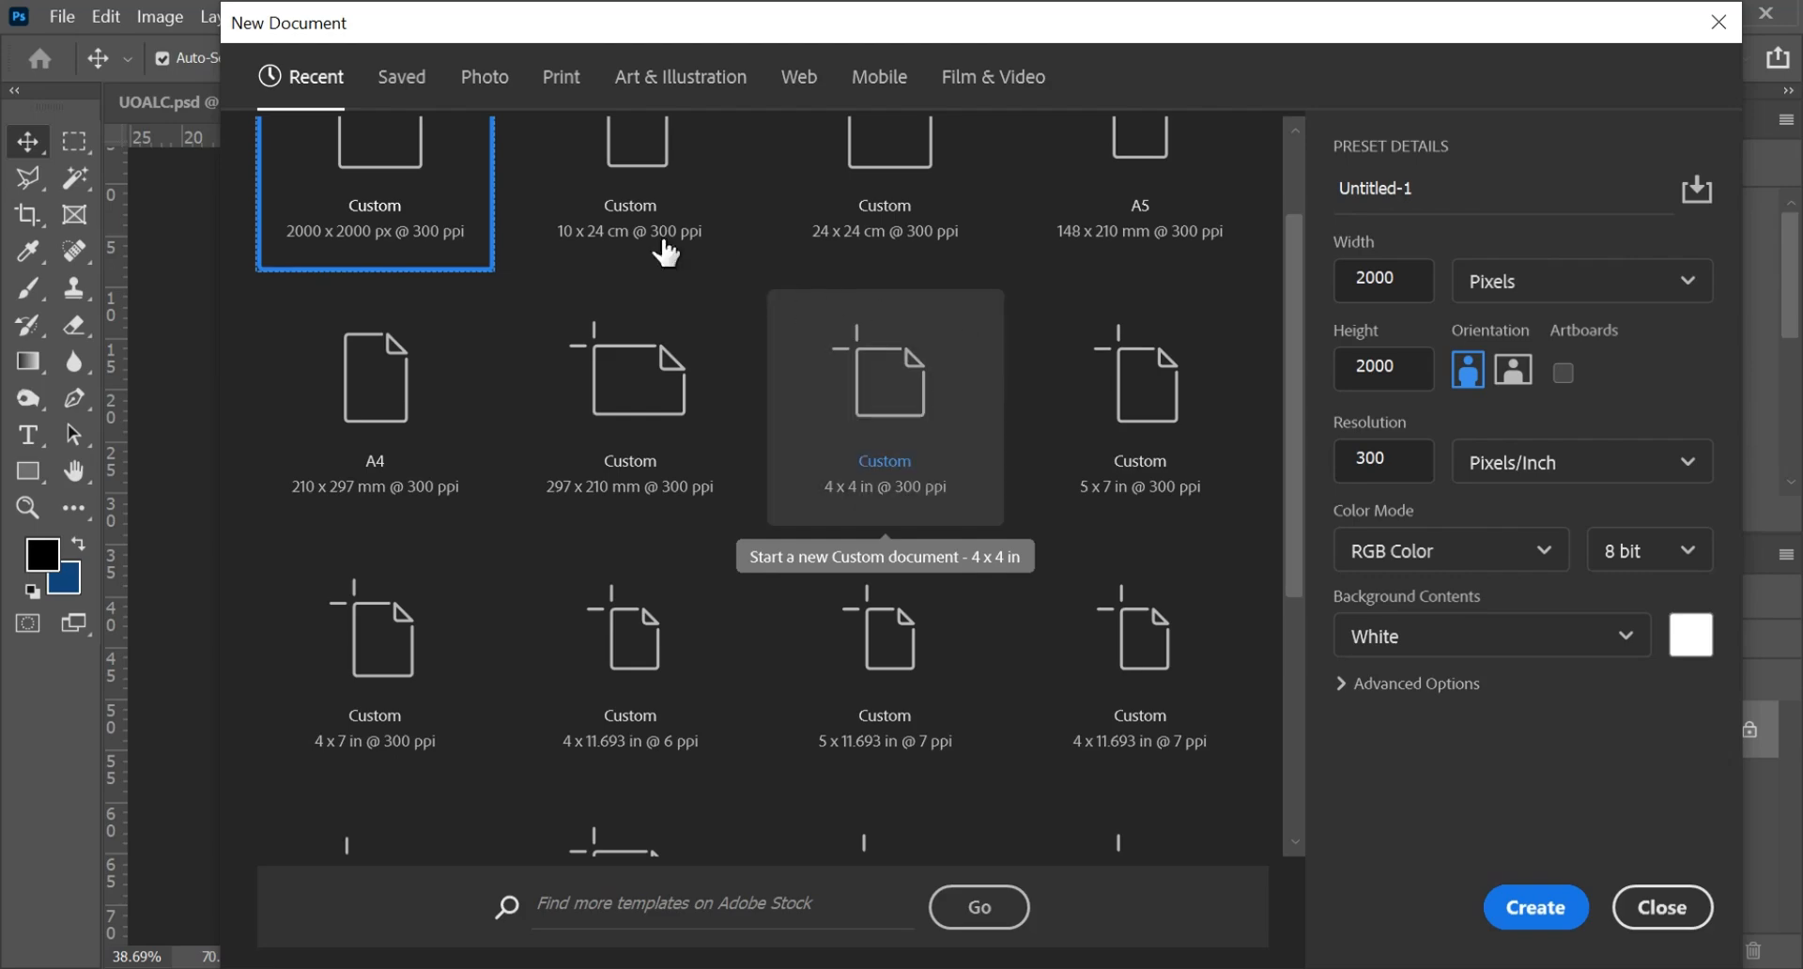
Step: Create a new portrait document from the Legal print preset, 8.5 x 14 in at 300 ppi
{"action": "scroll", "coordinate": [658, 247], "scroll_direction": "up", "scroll_amount": 2}
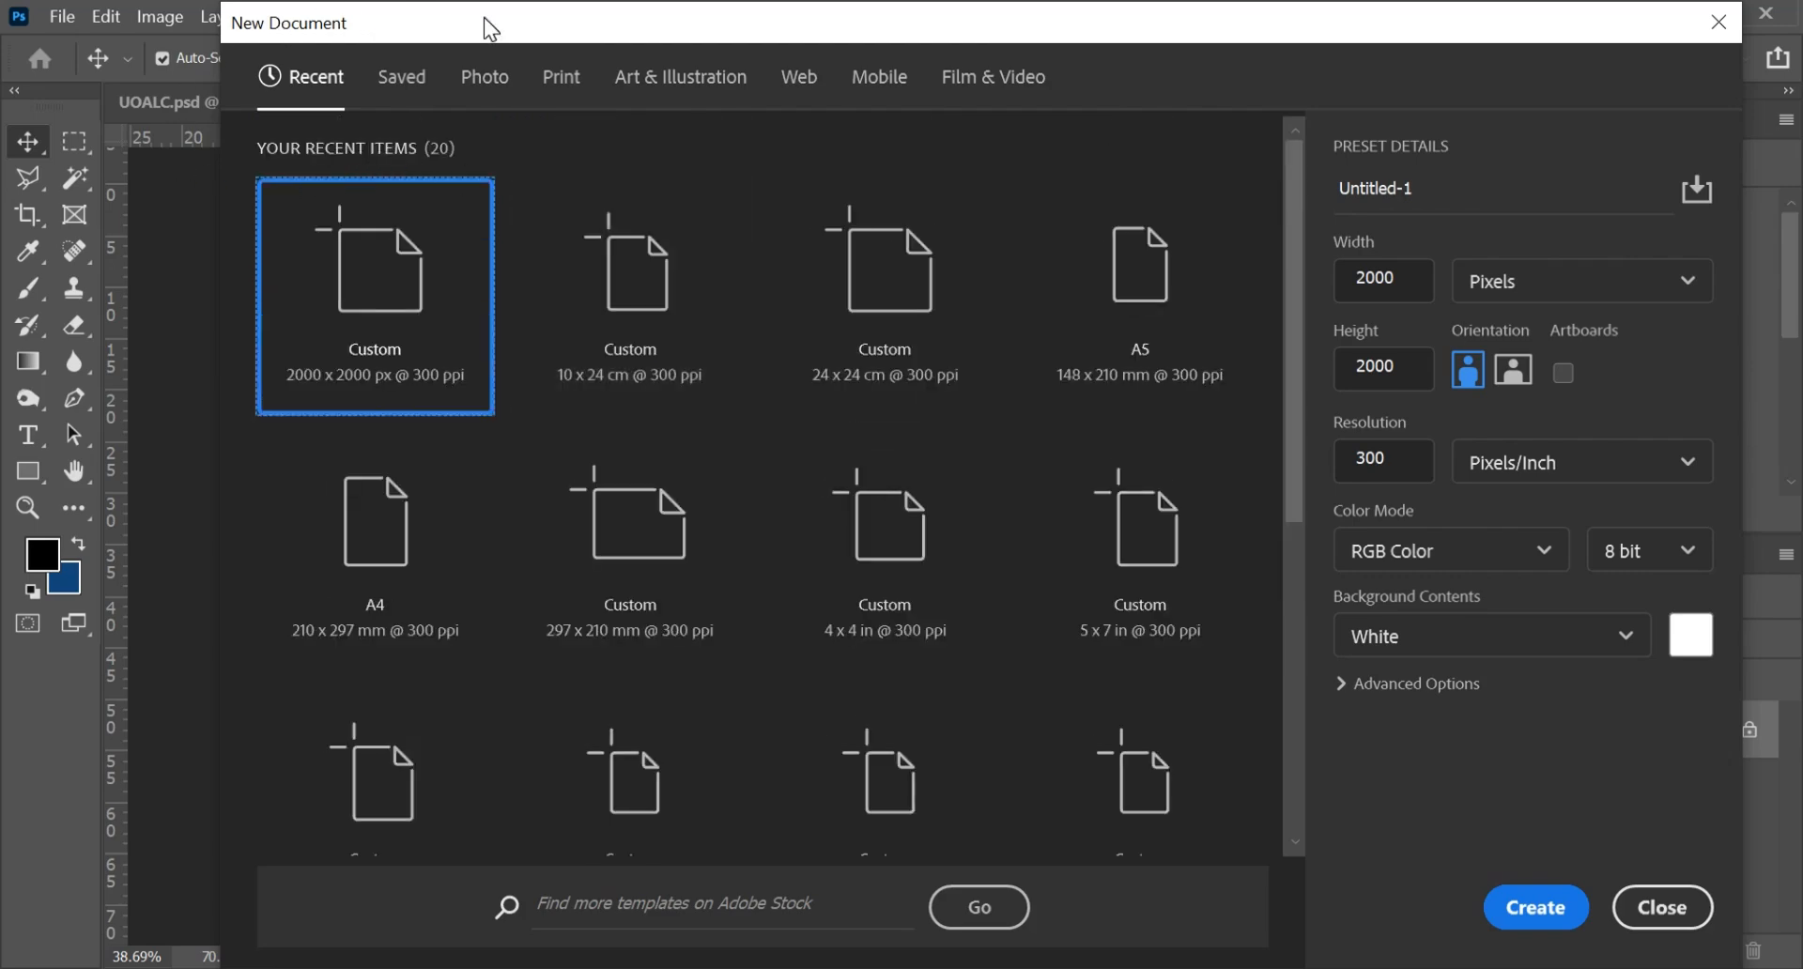
{"action": "left_click_drag", "start_coordinate": [483, 17], "coordinate": [441, 75]}
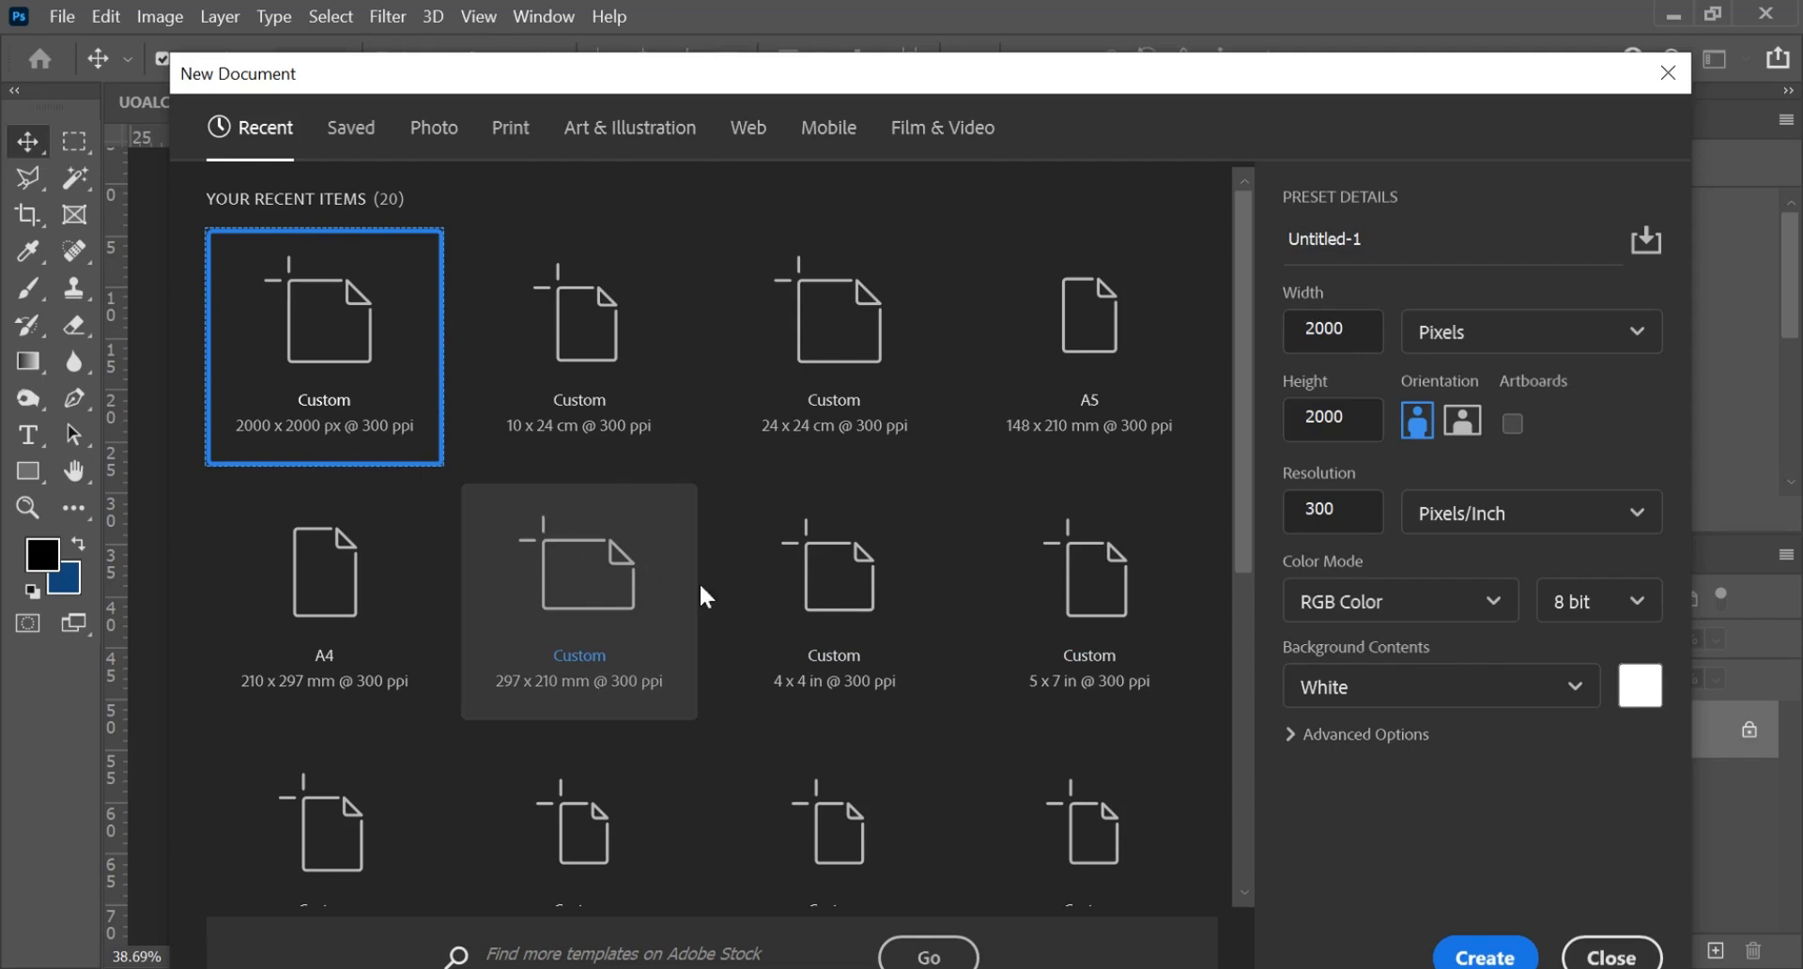
{"action": "scroll", "coordinate": [762, 629], "scroll_direction": "down", "scroll_amount": 2}
{"action": "scroll", "coordinate": [761, 629], "scroll_direction": "up", "scroll_amount": 2}
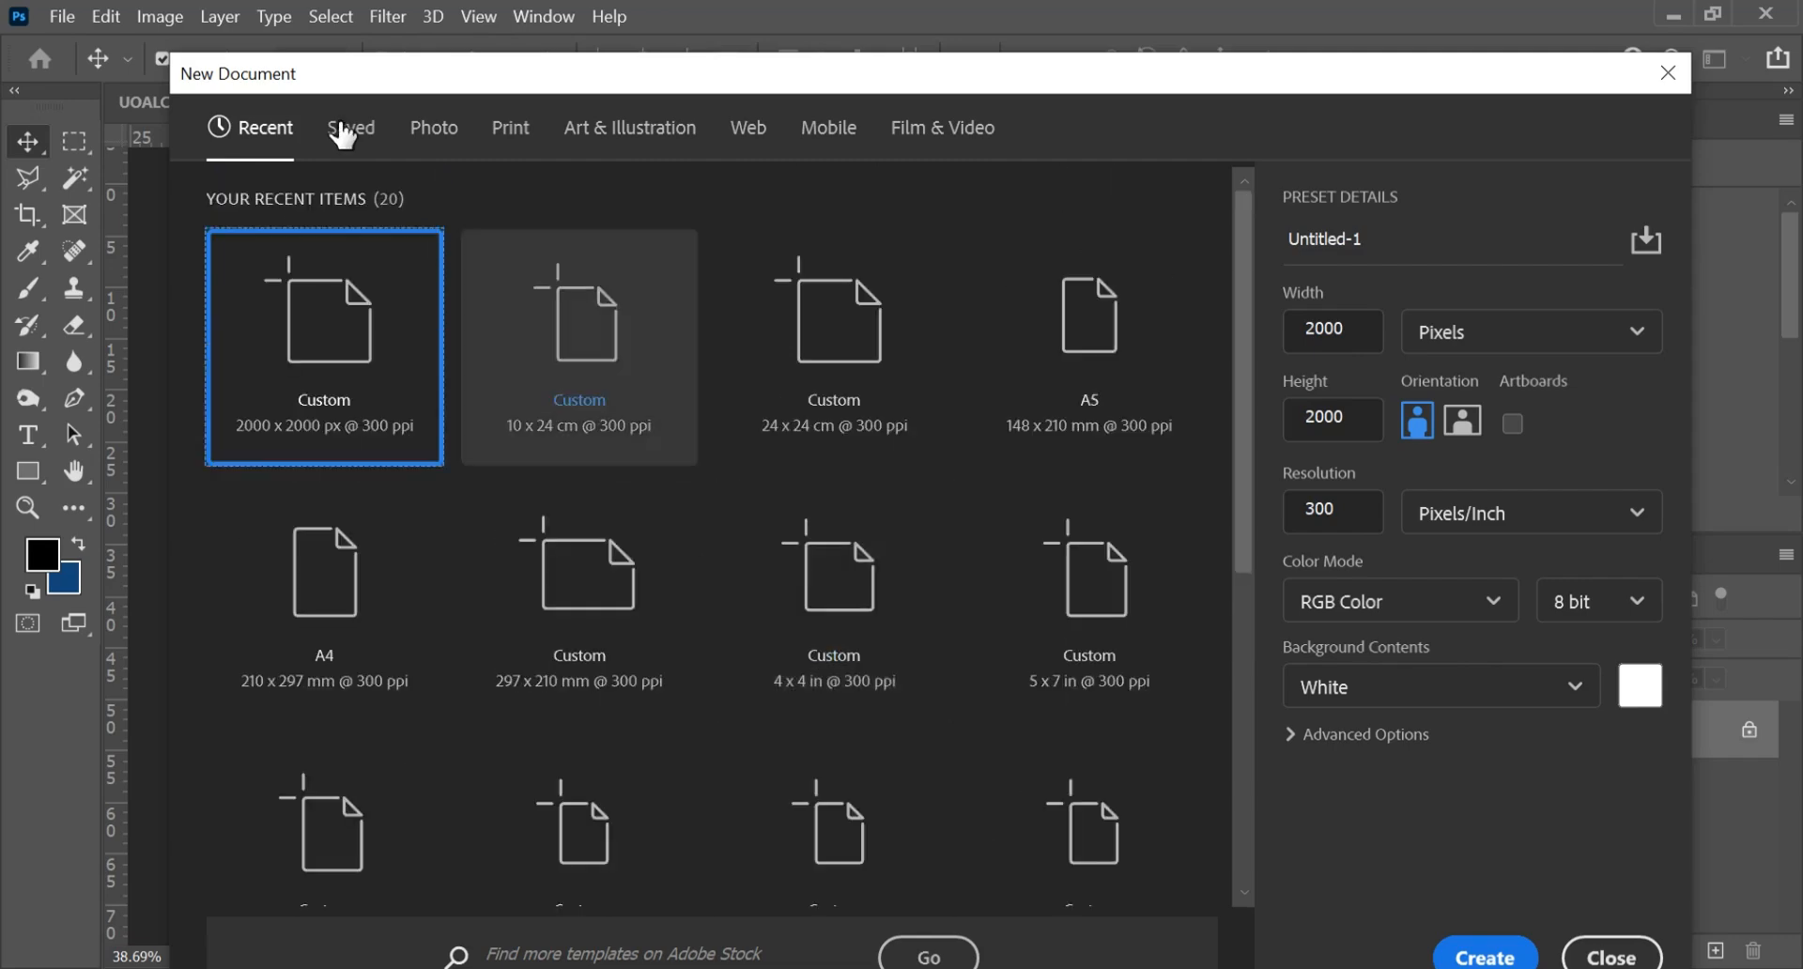
{"action": "left_click", "coordinate": [510, 128]}
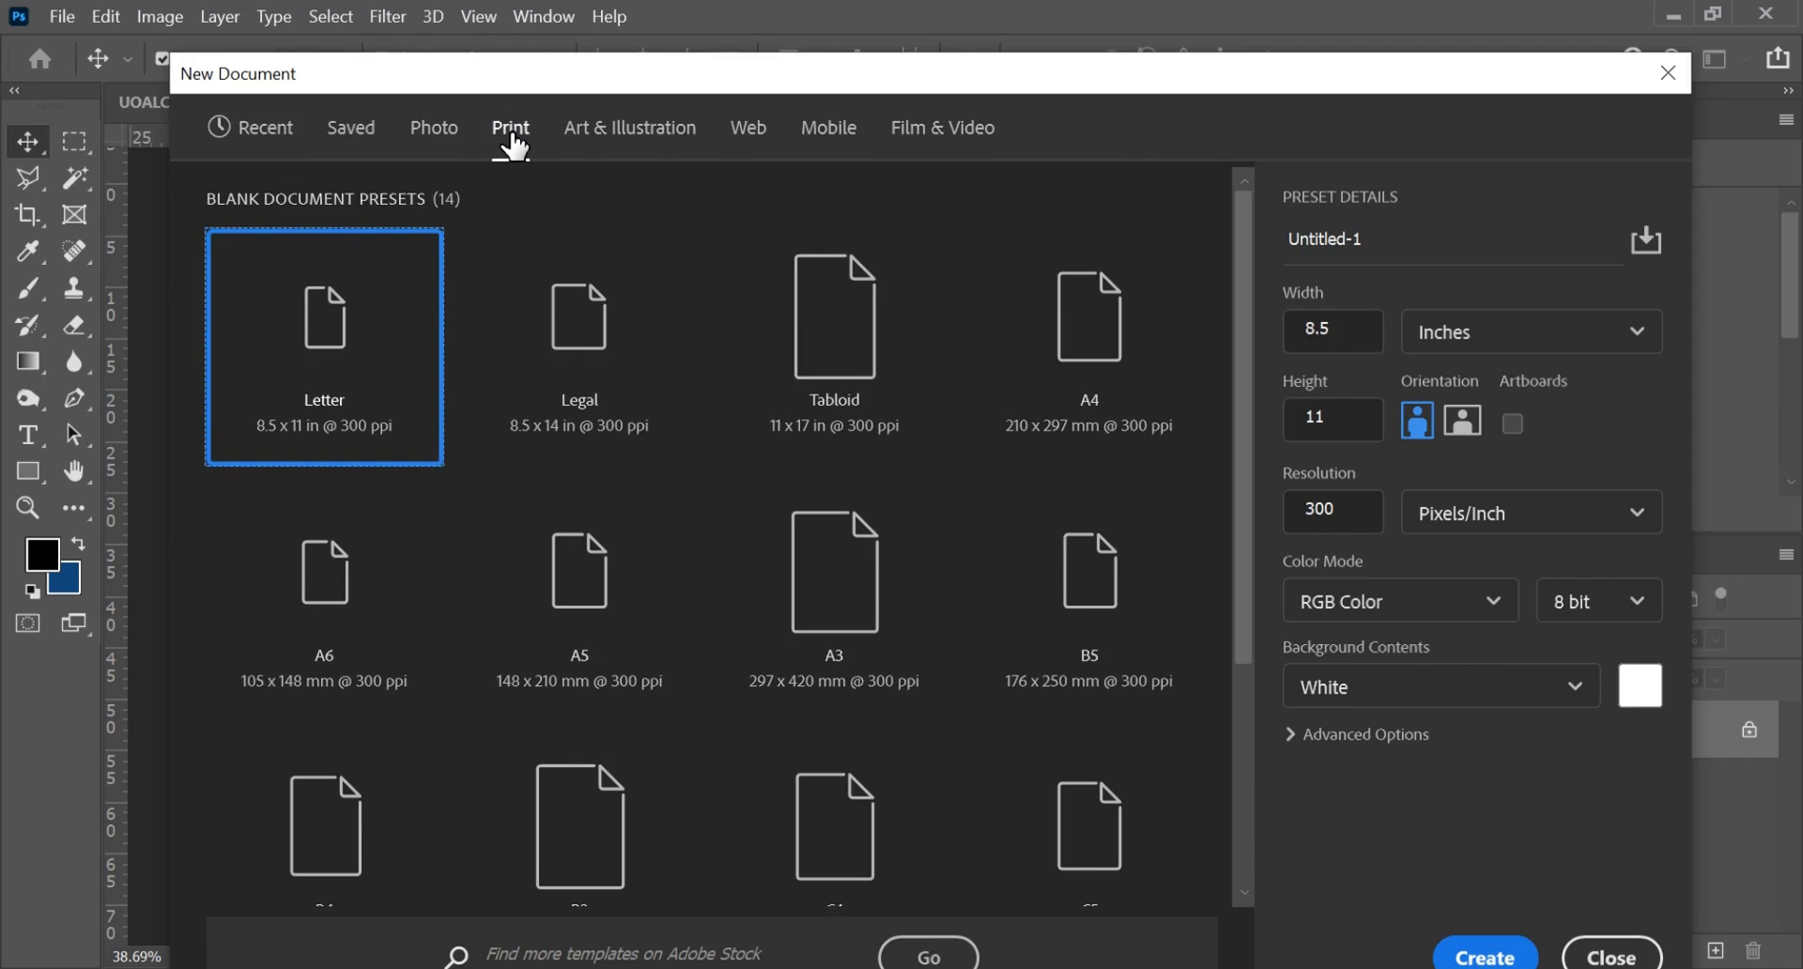
{"action": "left_click", "coordinate": [592, 405]}
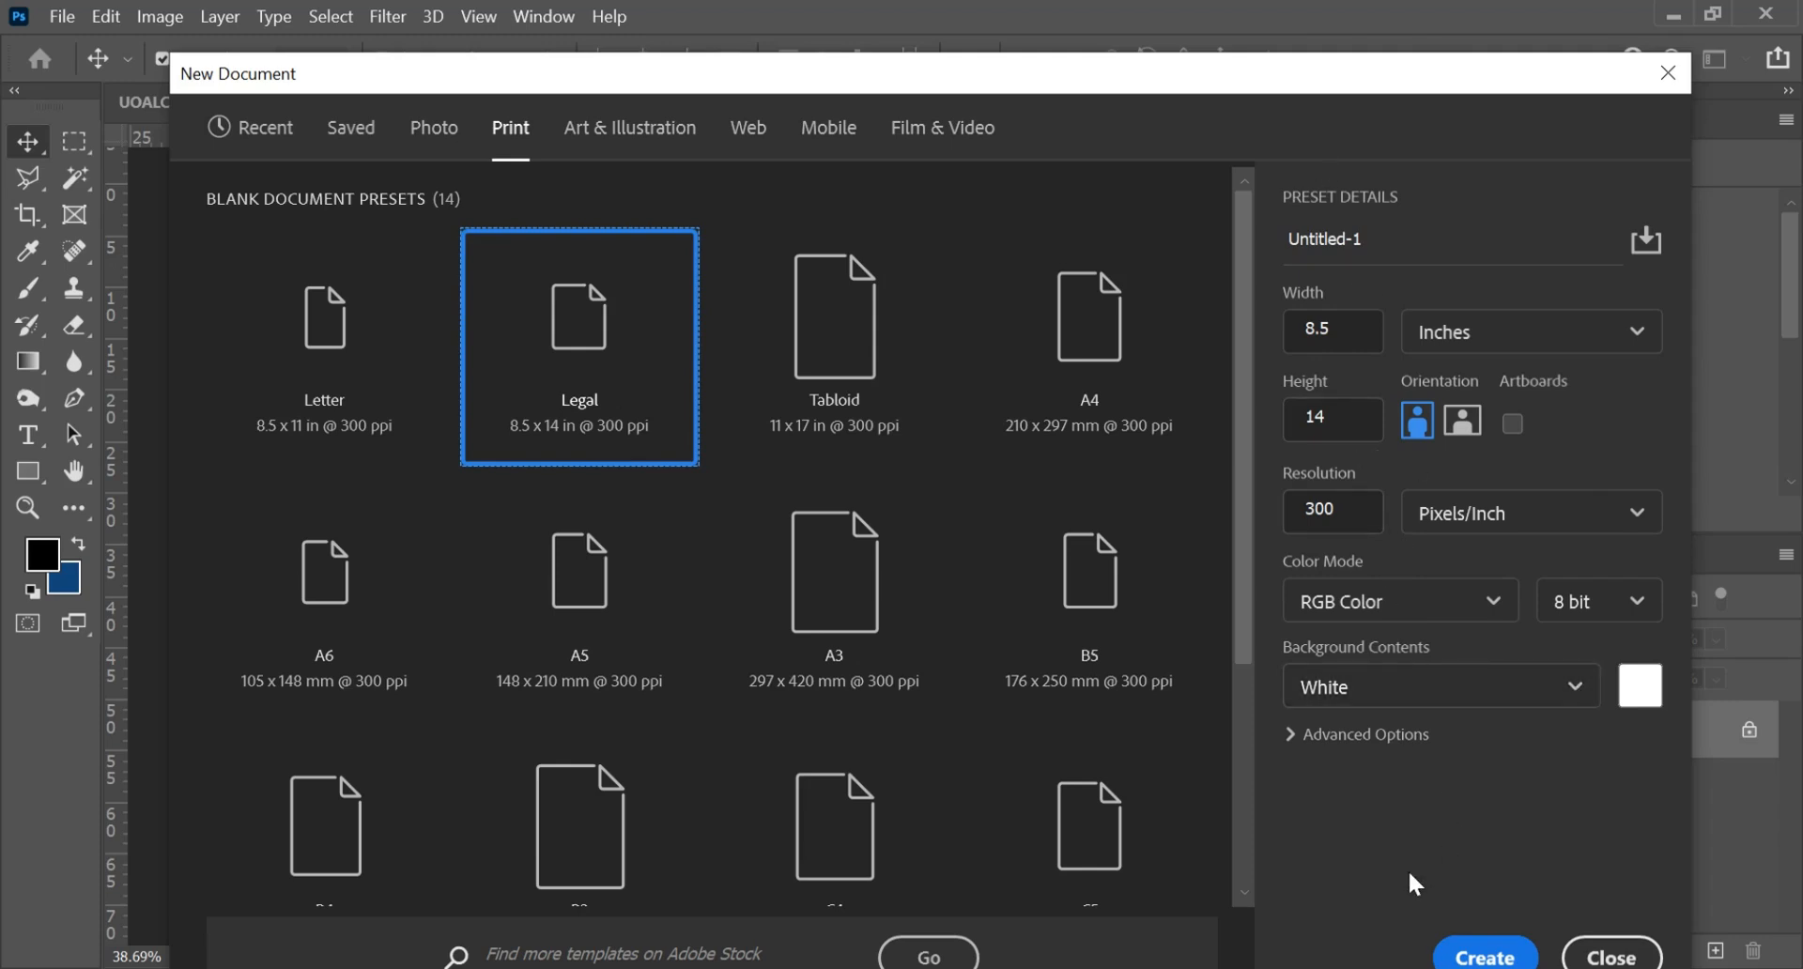
{"action": "left_click", "coordinate": [1459, 953]}
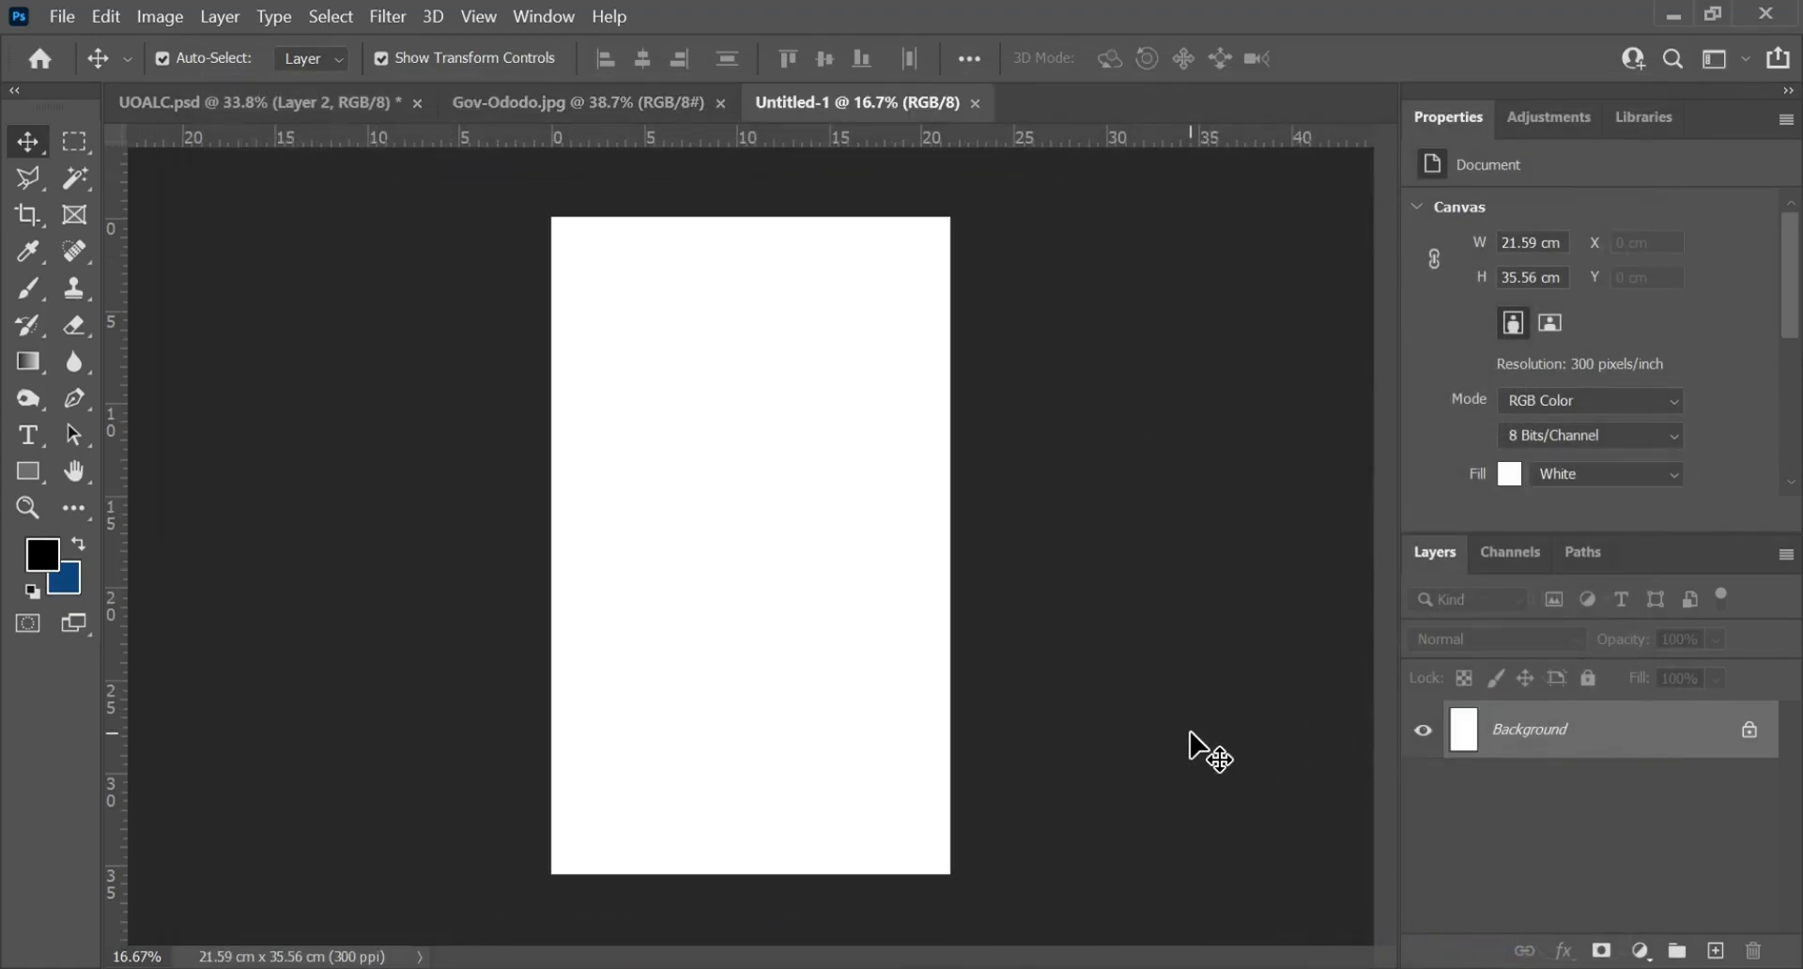
Step: Create another Legal-size document in landscape orientation, 14 x 8.5 in at 300 ppi, RGB colour with a white background
{"action": "key", "text": "ctrl"}
{"action": "key", "text": "ctrl+n"}
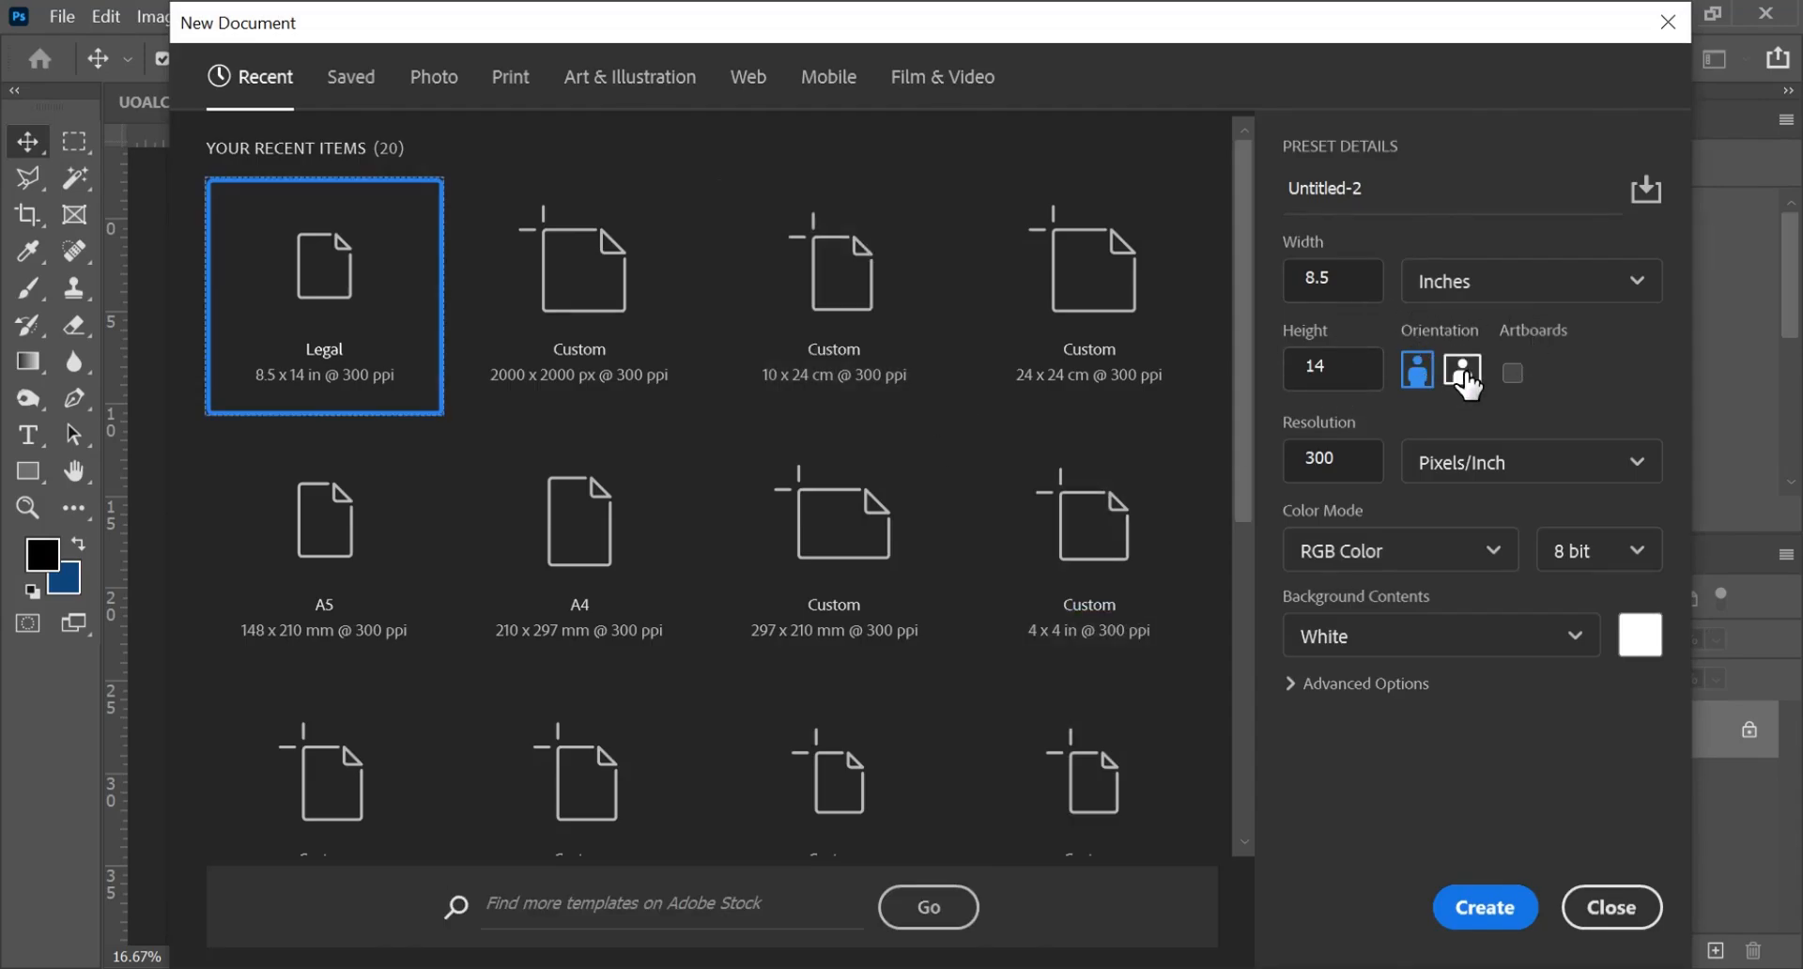
{"action": "left_click", "coordinate": [1464, 372]}
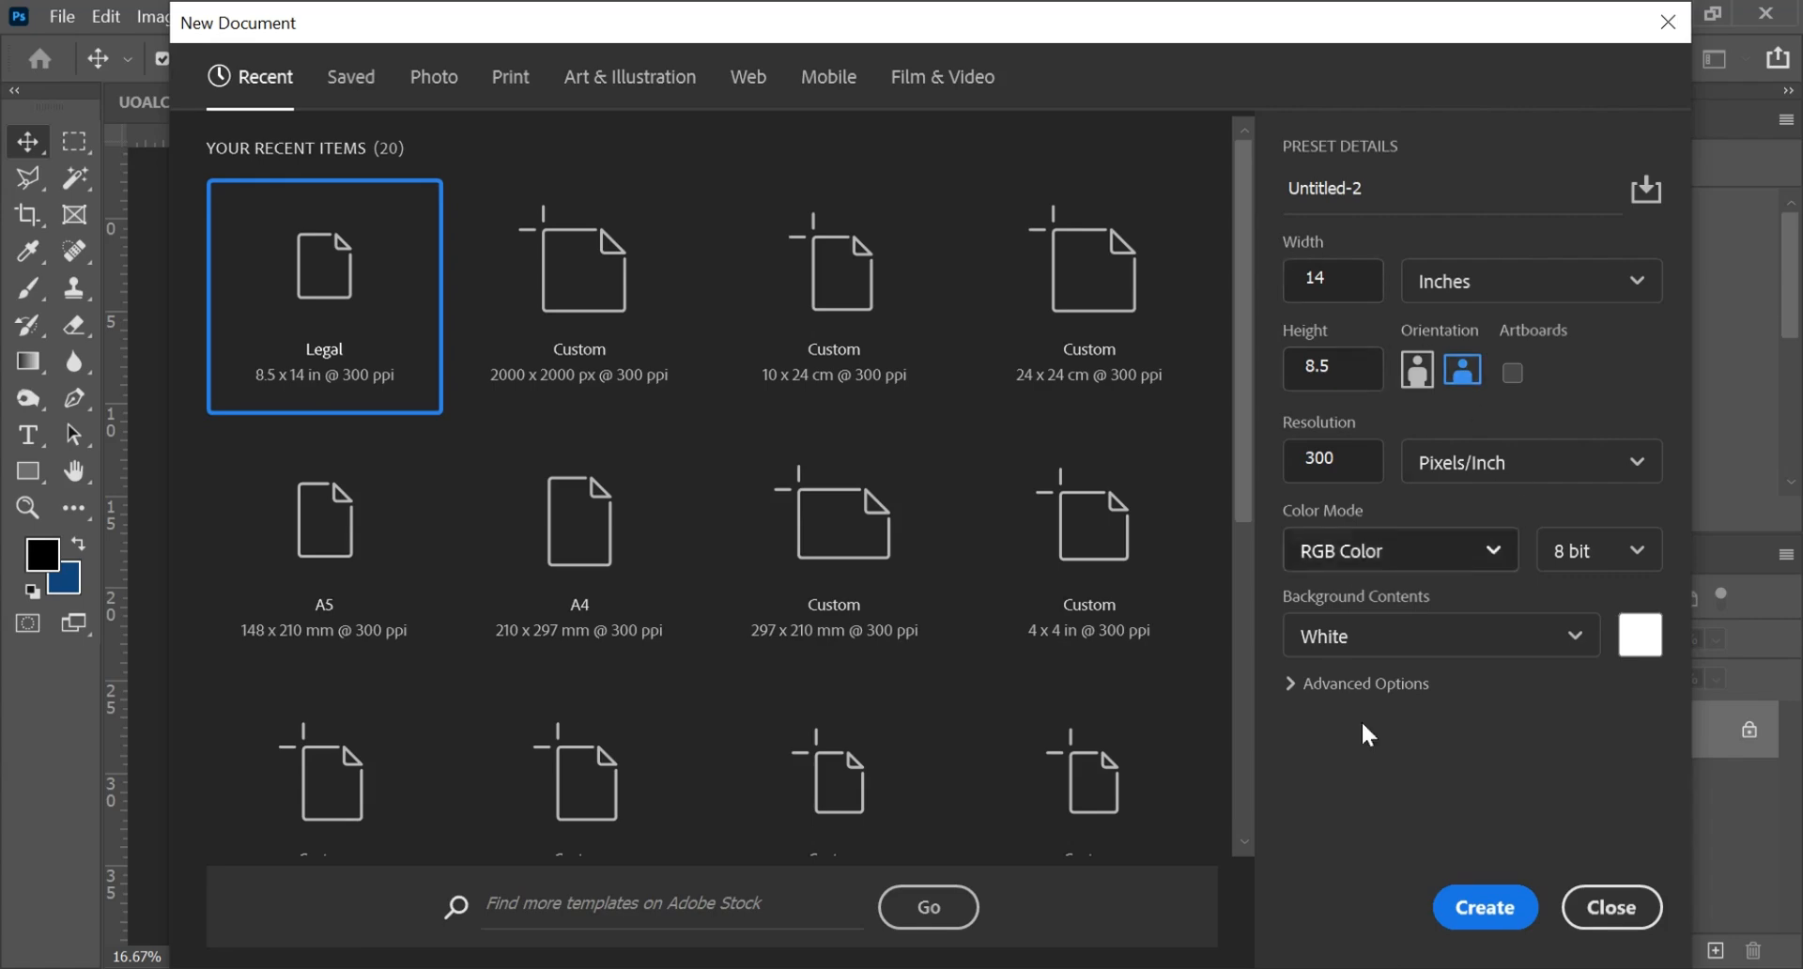
{"action": "left_click", "coordinate": [1482, 916]}
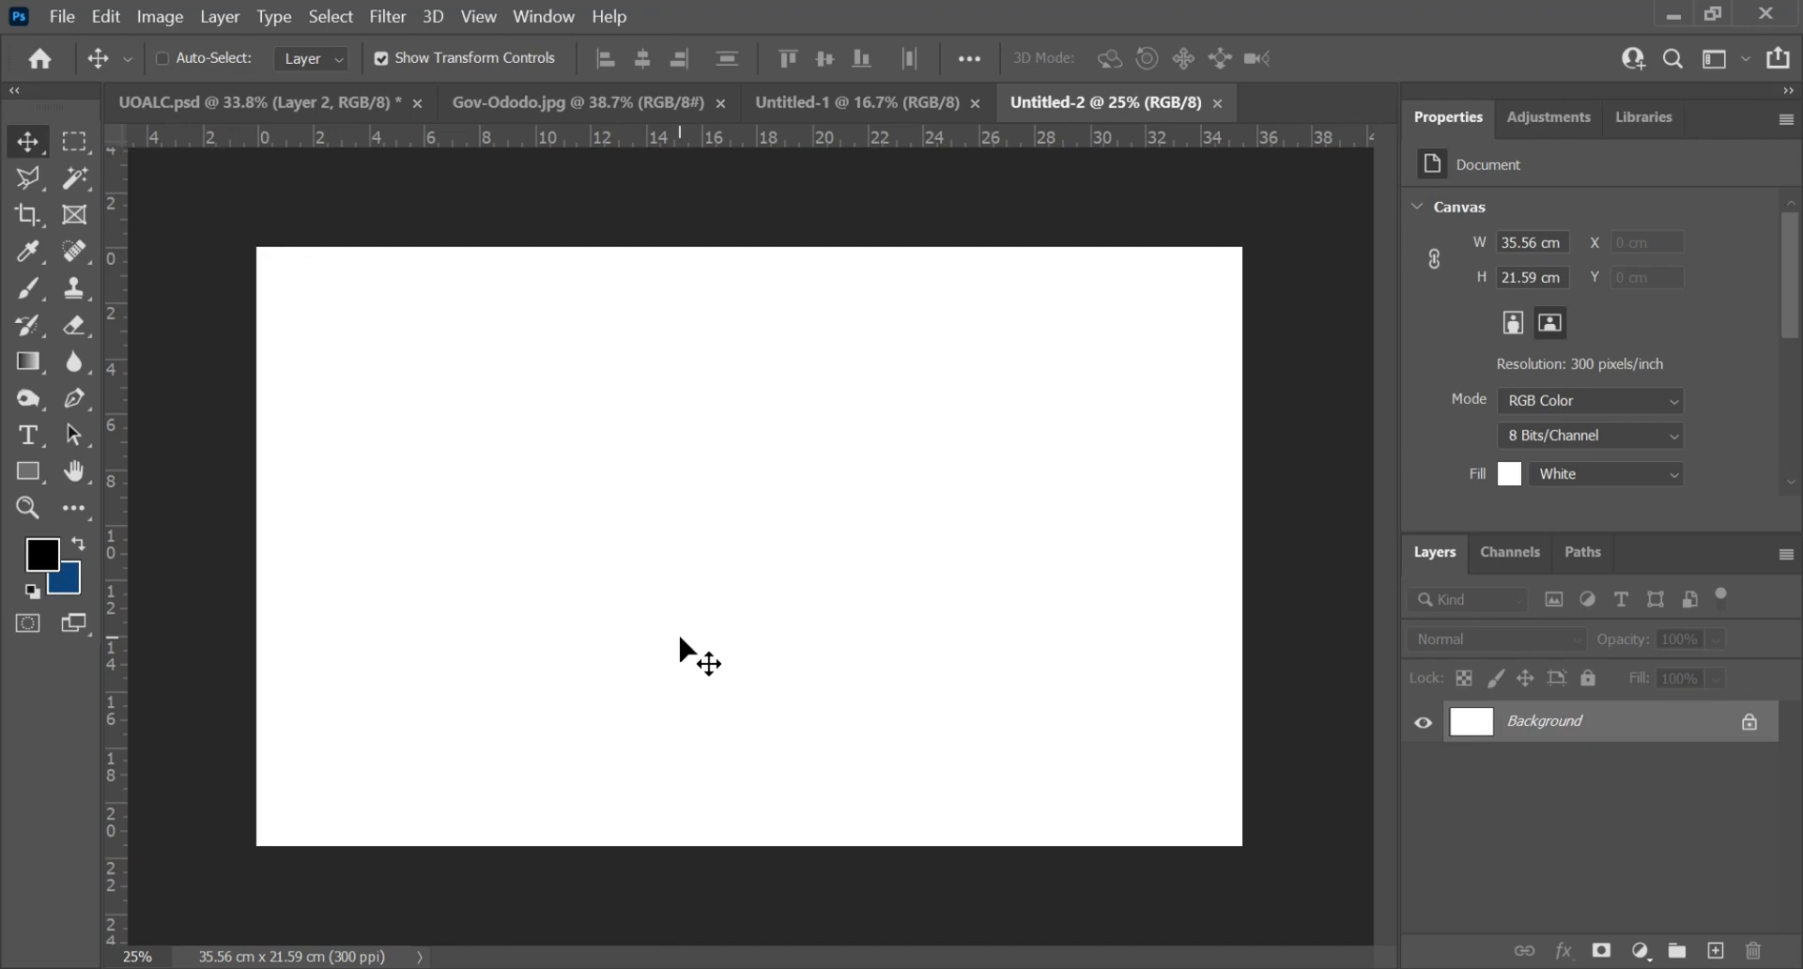
{"action": "key", "text": "ctrl+n"}
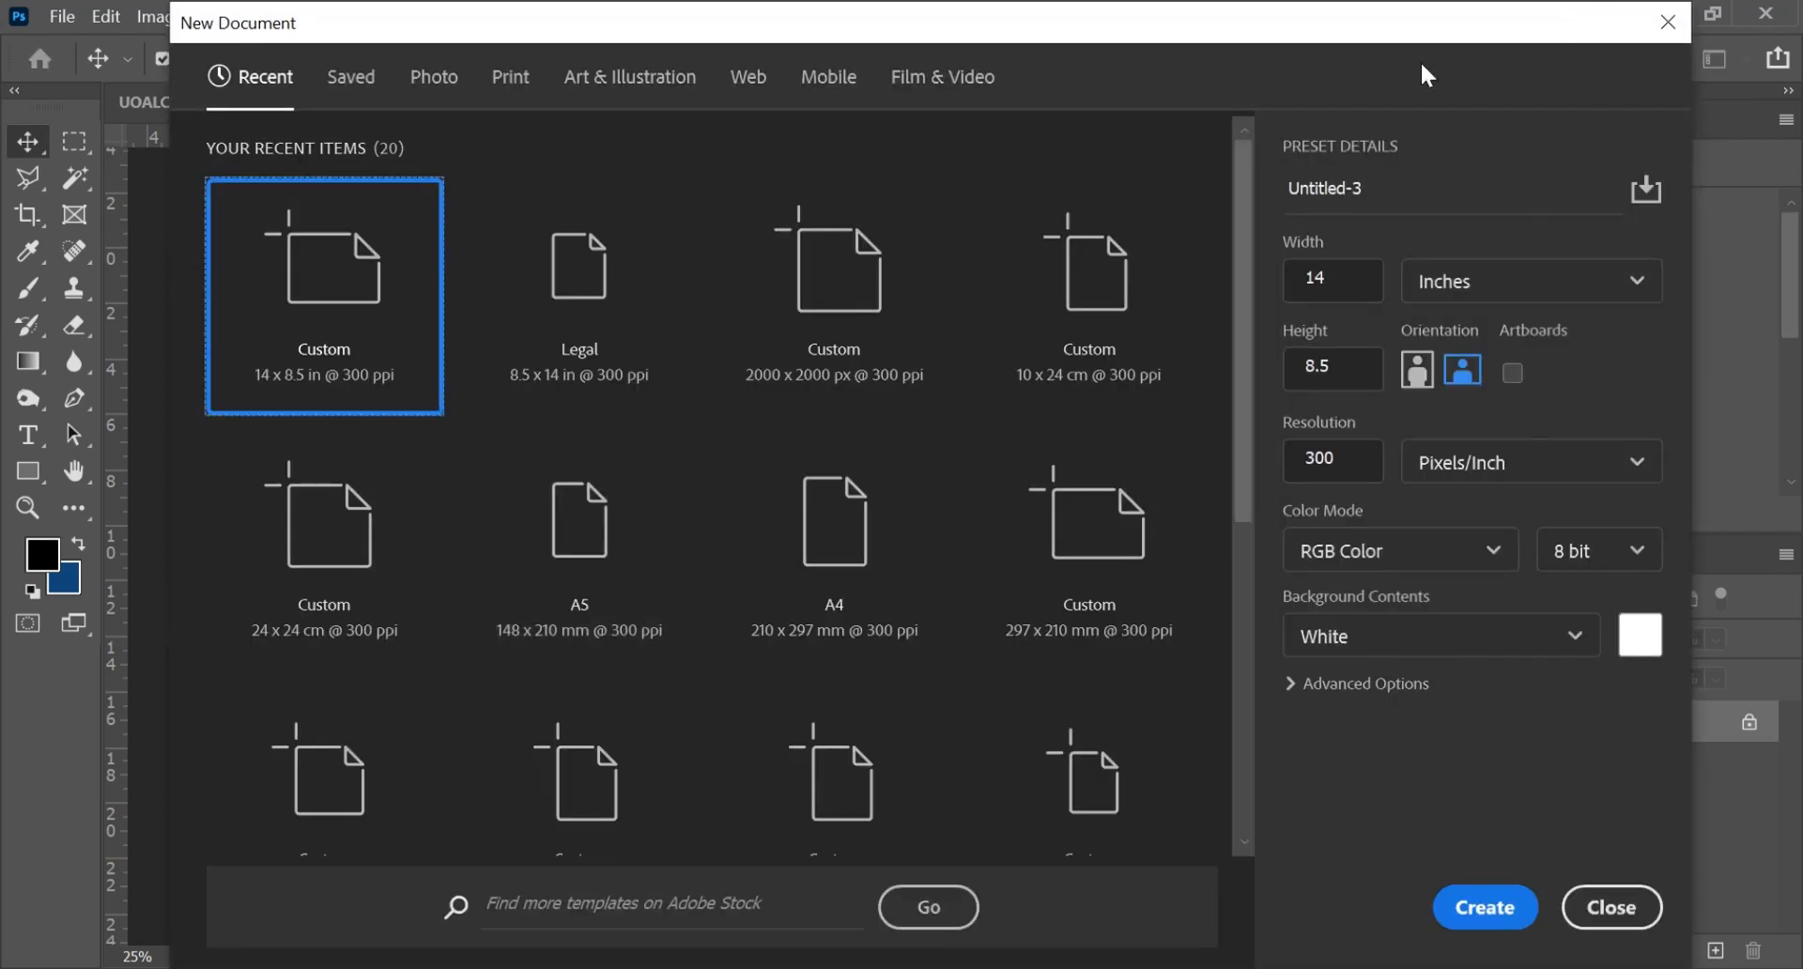
{"action": "left_click", "coordinate": [1669, 22]}
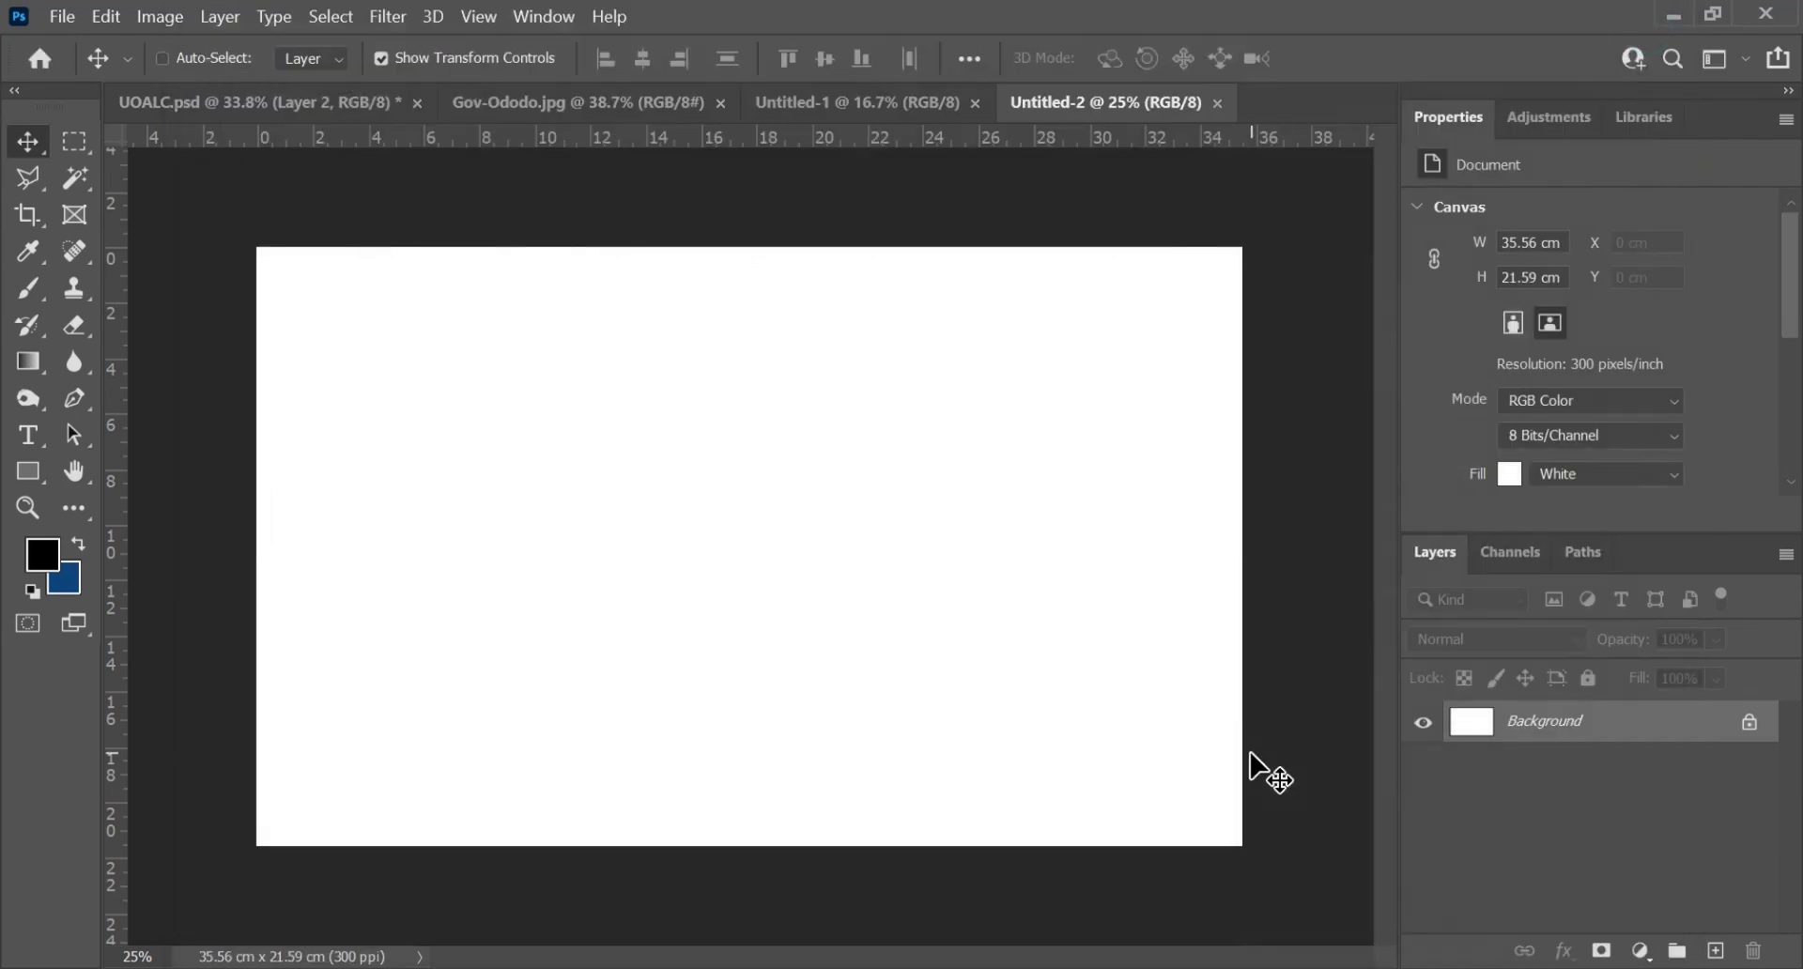
Step: Add a new layer above the background and fill it with the dark blue swatch colour
{"action": "key", "text": "ctrl+shift+n"}
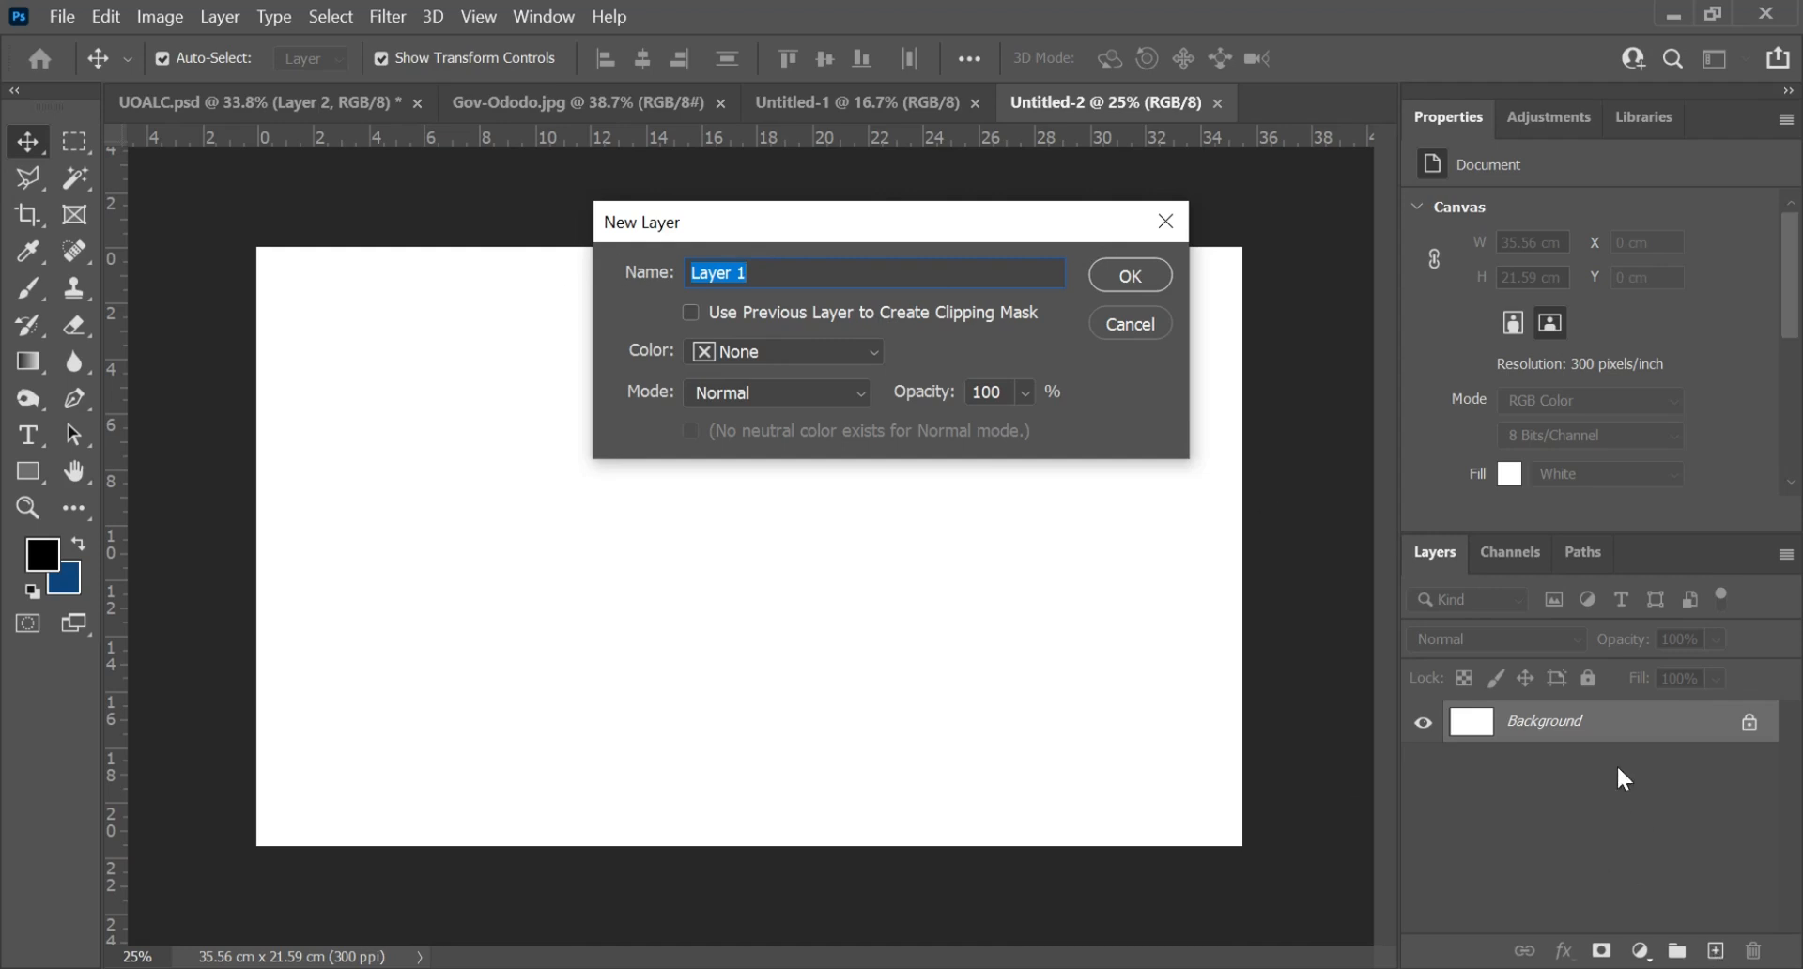
{"action": "left_click", "coordinate": [1134, 276]}
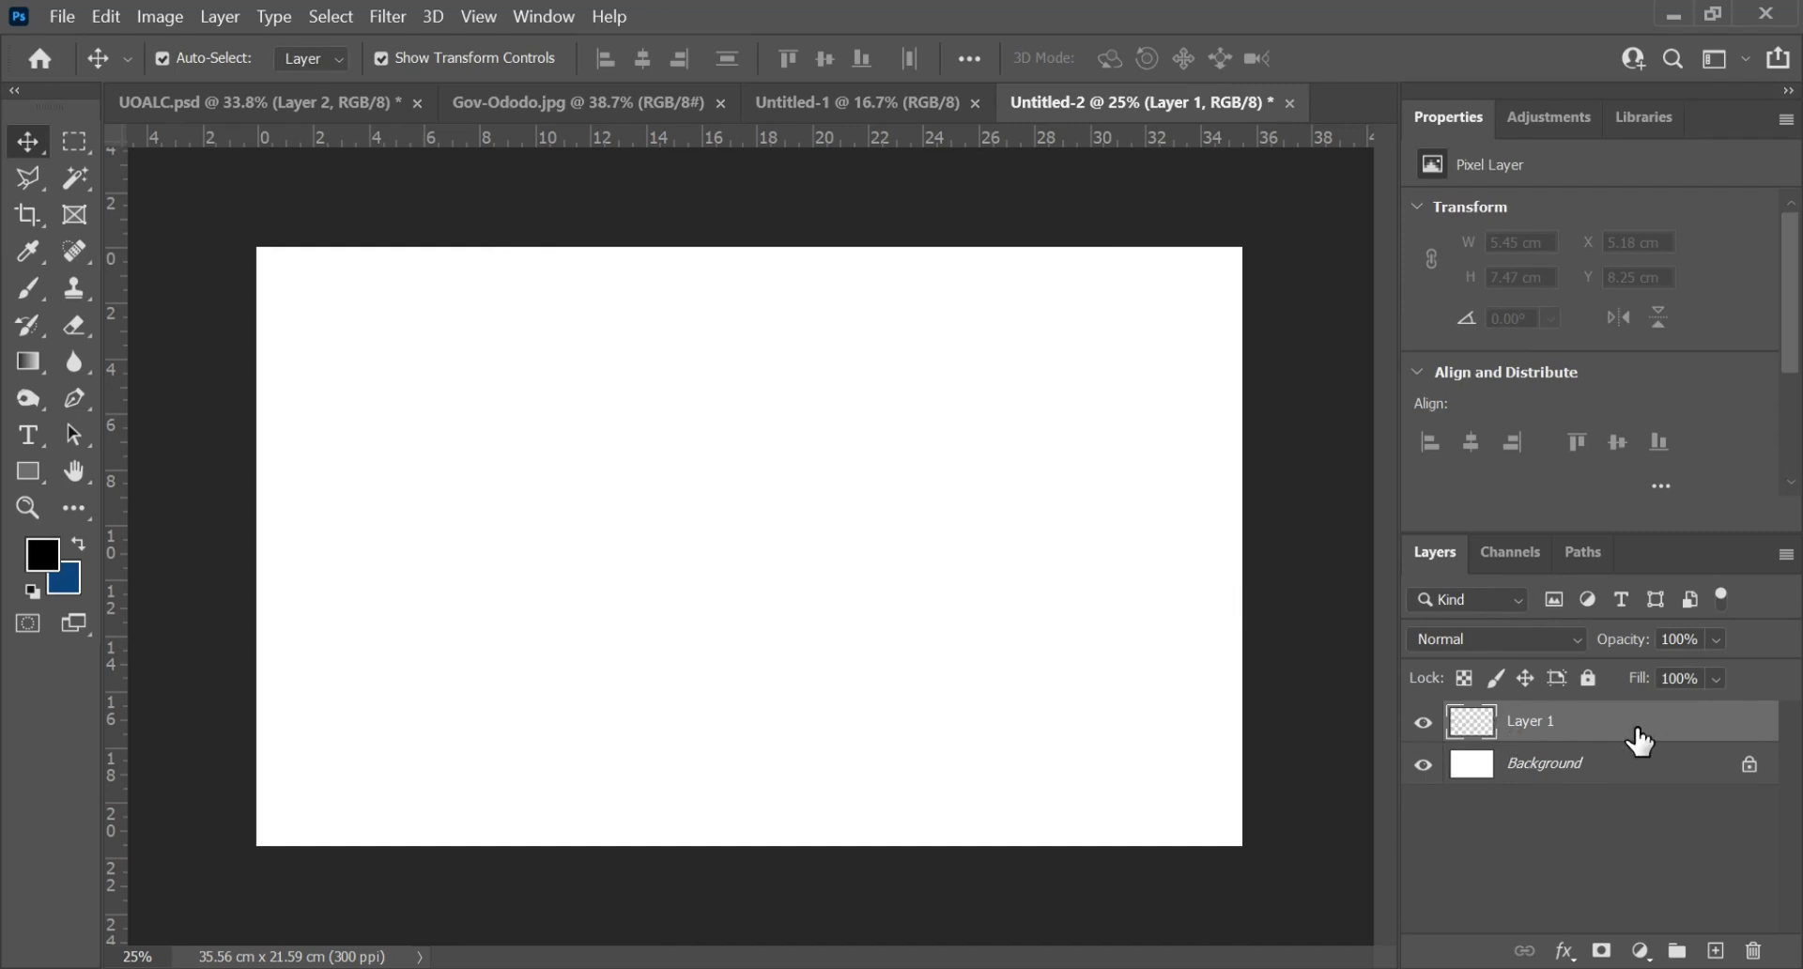
{"action": "key", "text": "x"}
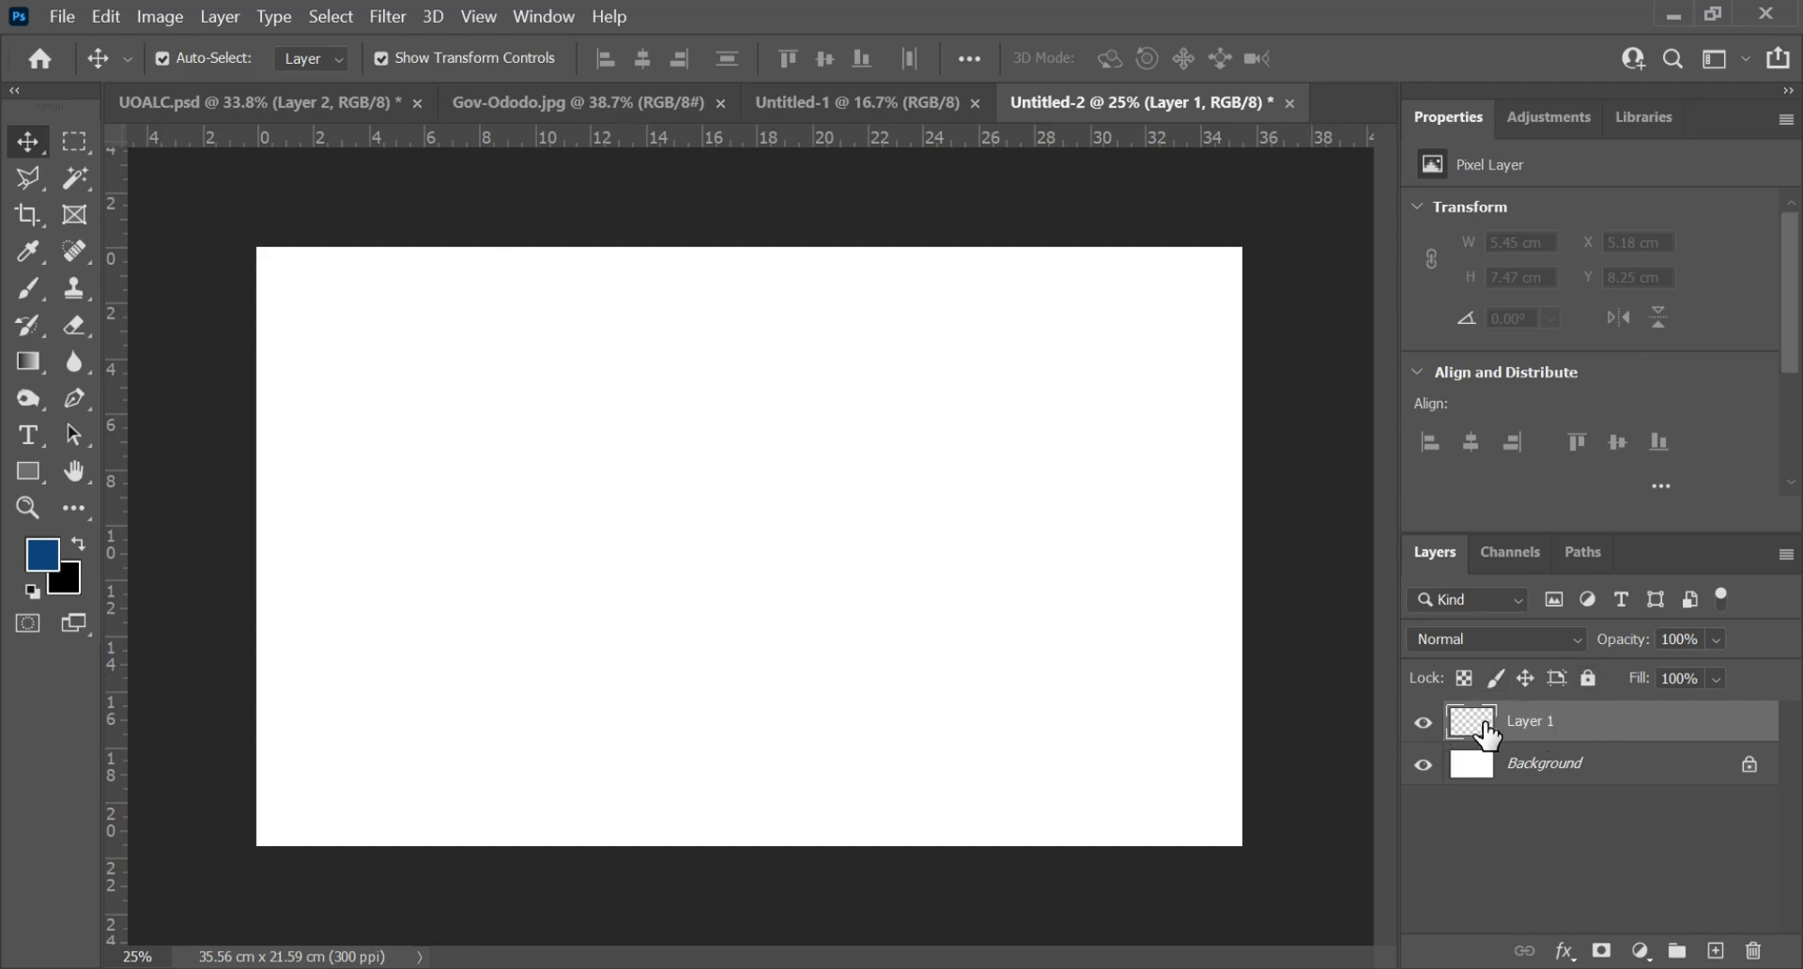
{"action": "key", "text": "alt+BackSpace"}
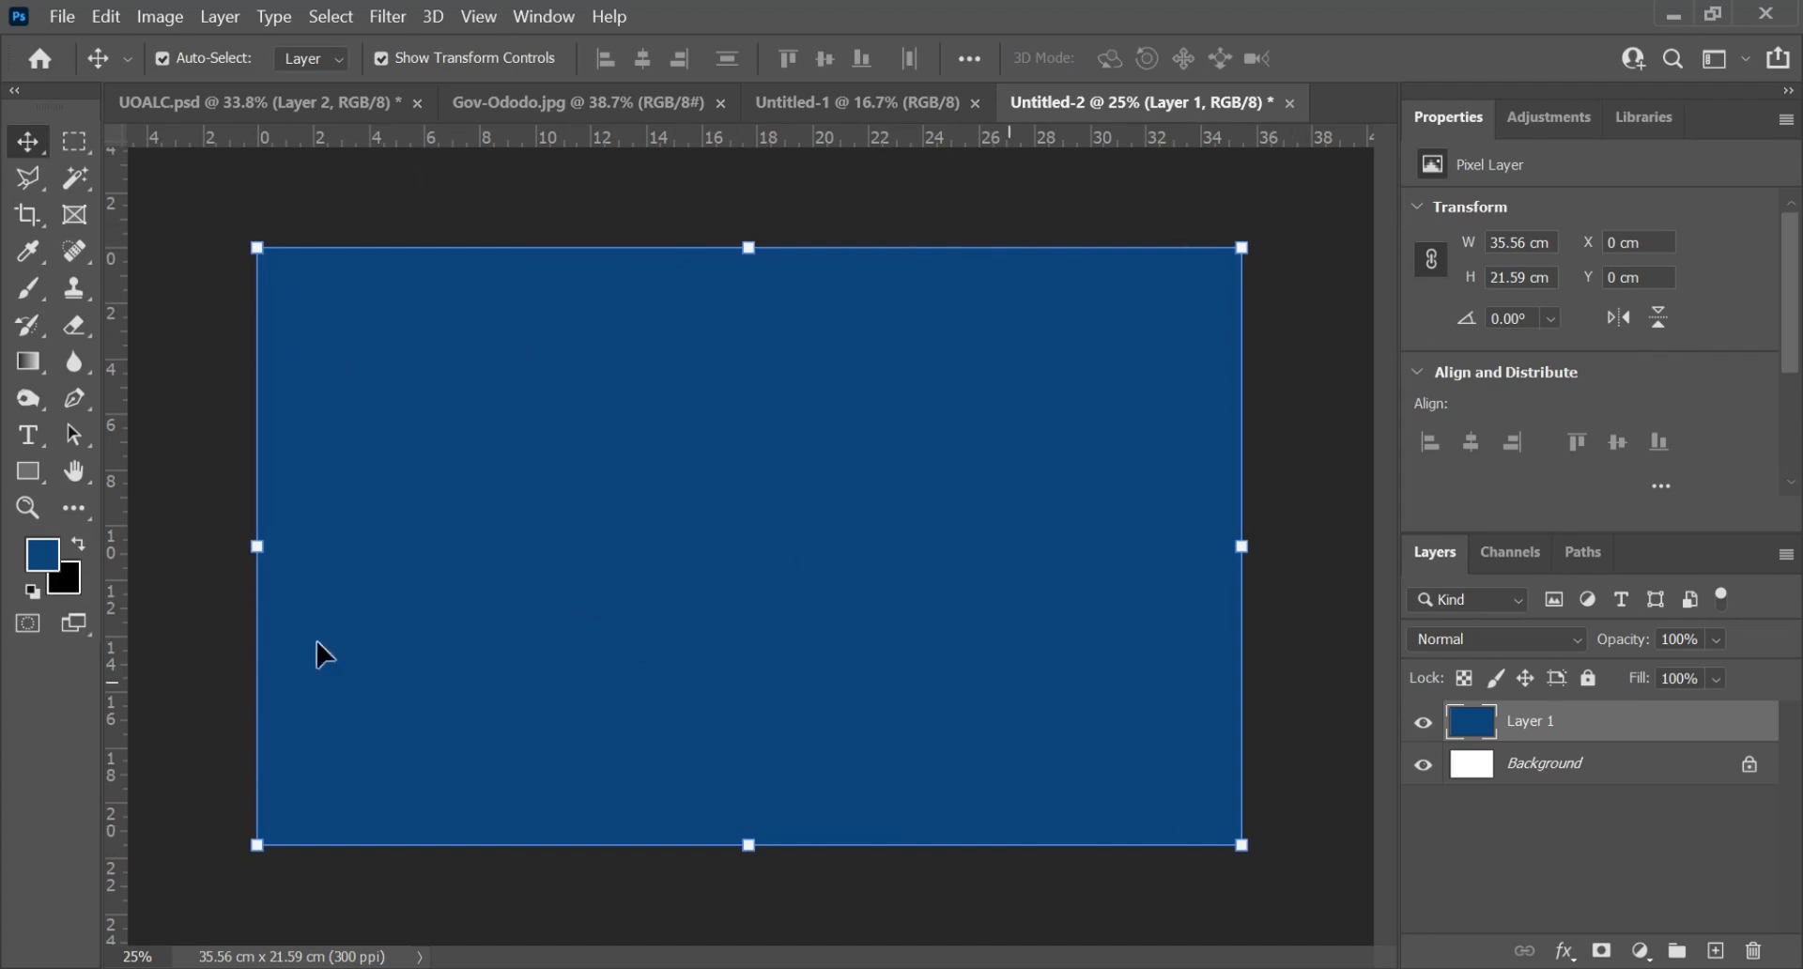
Step: Add a vertical guide at the canvas centre and narrow the blue layer to 50% width so it covers only the right half
{"action": "left_click_drag", "start_coordinate": [109, 414], "coordinate": [755, 419]}
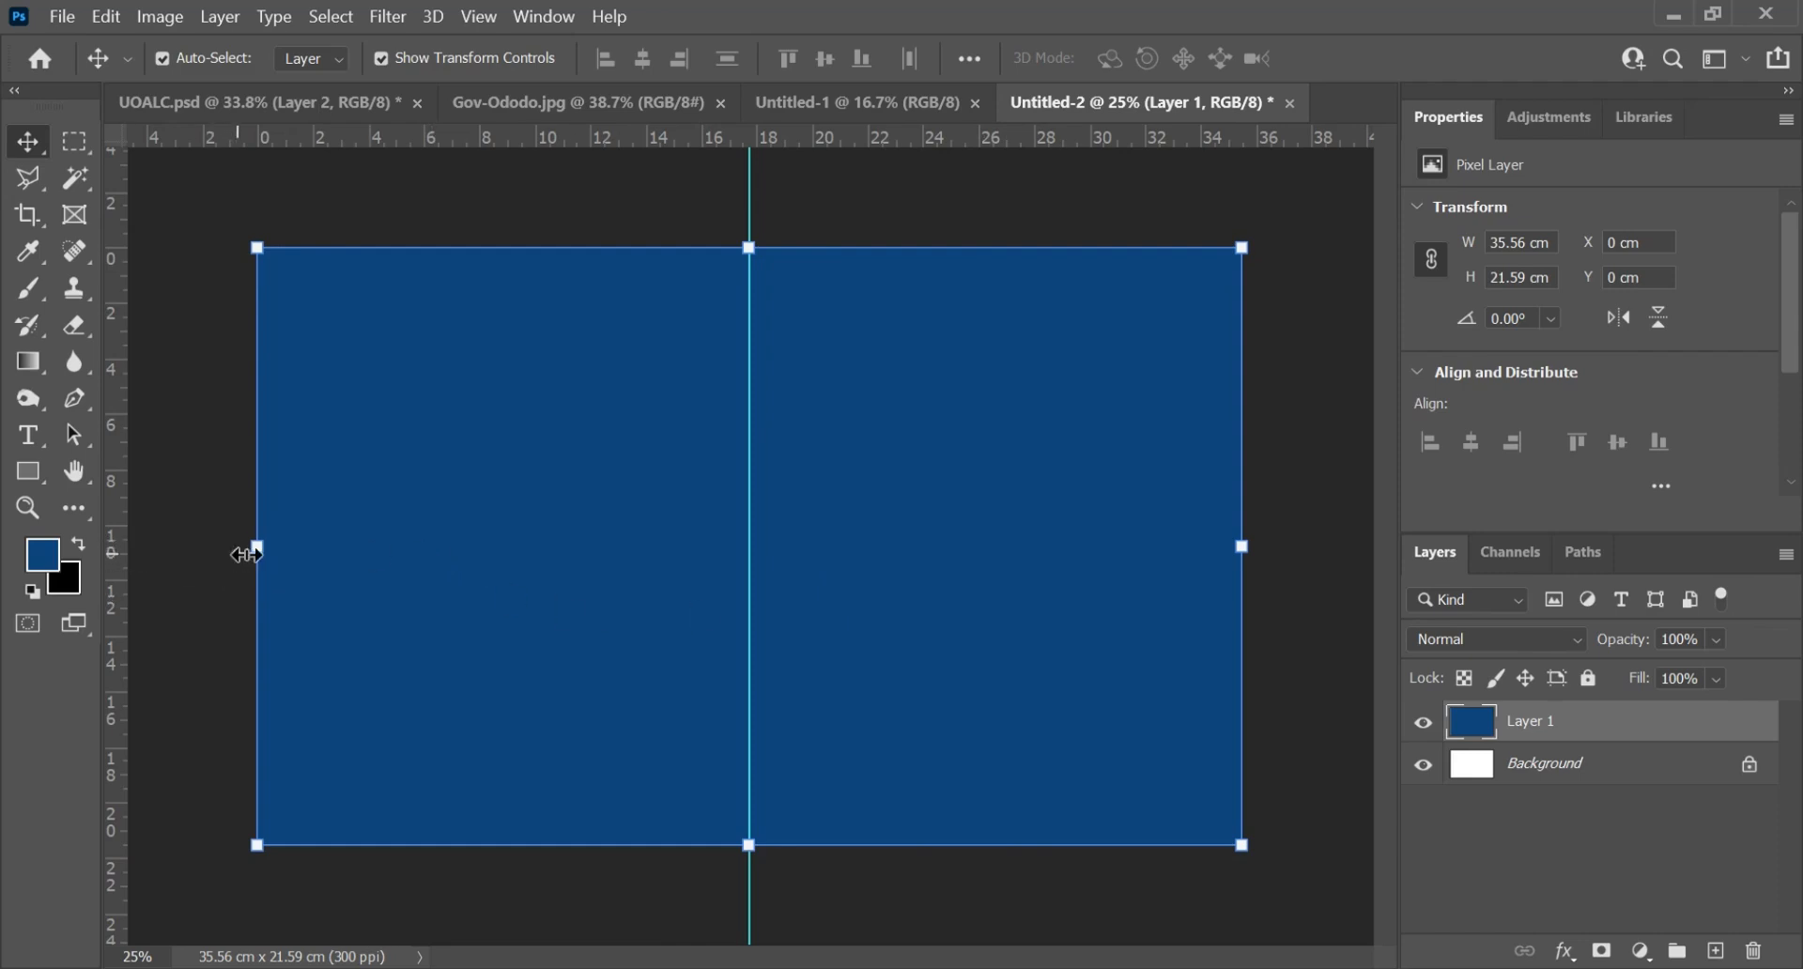
{"action": "left_click_drag", "start_coordinate": [248, 553], "coordinate": [402, 562]}
{"action": "key", "text": "ctrl+z"}
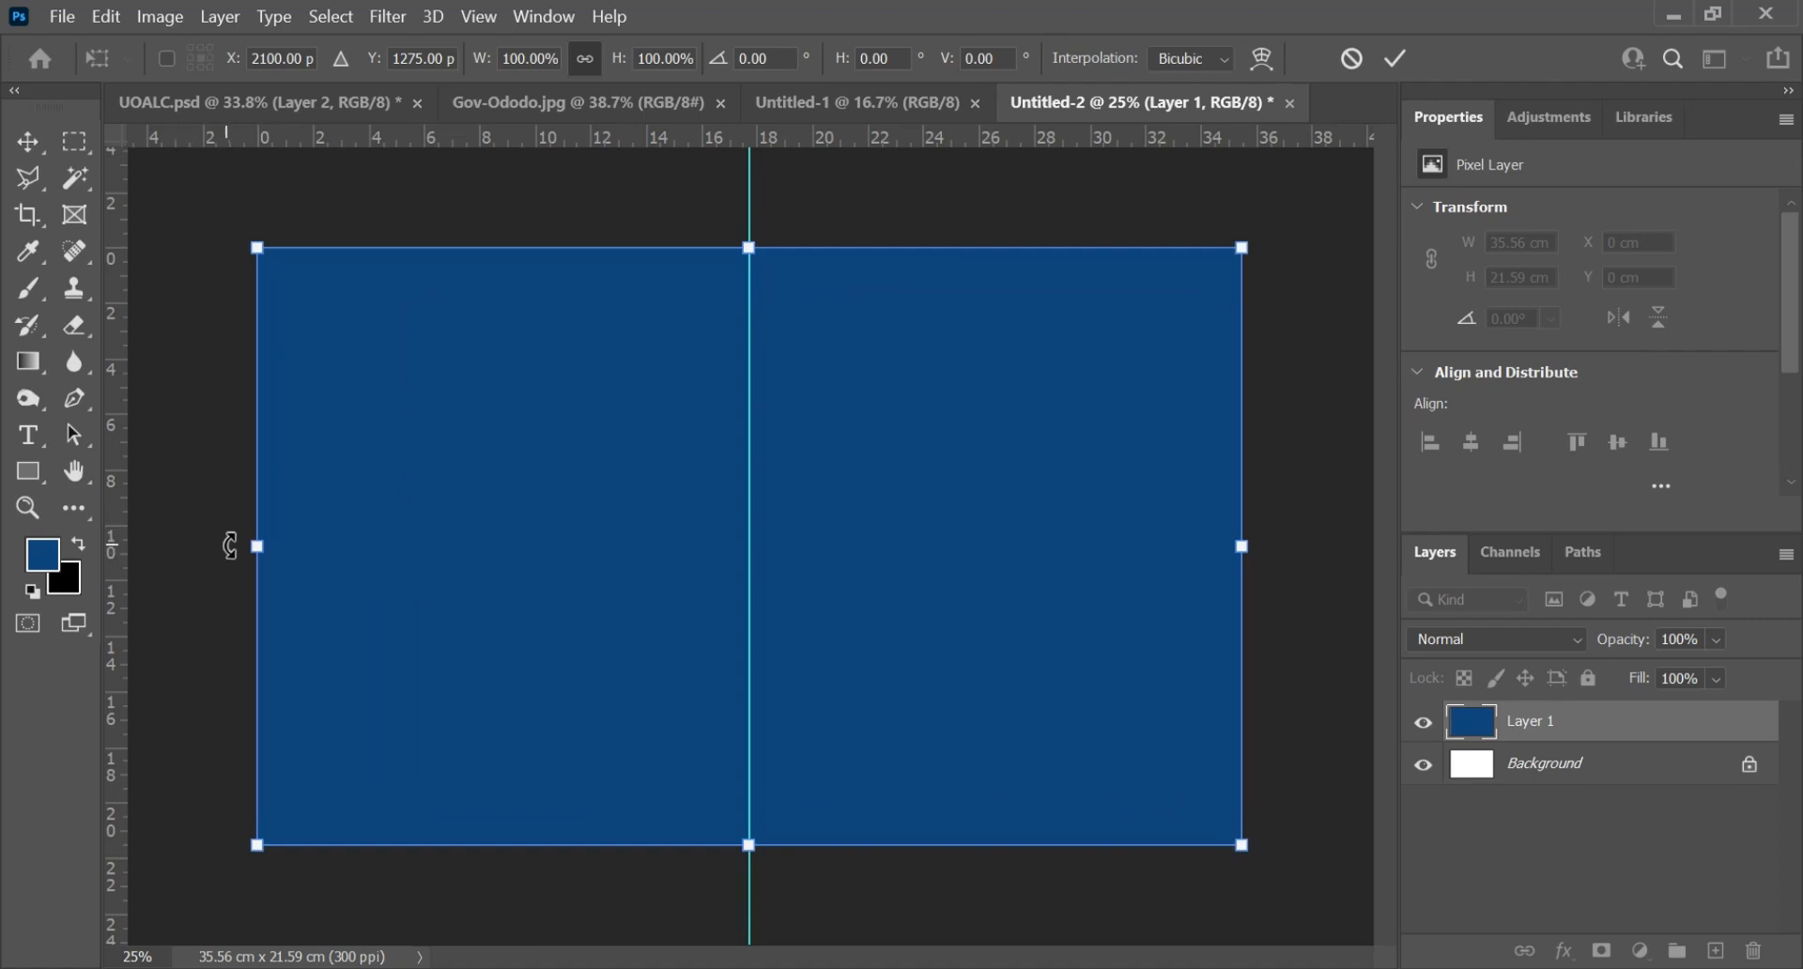
{"action": "left_click_drag", "start_coordinate": [252, 547], "coordinate": [757, 527]}
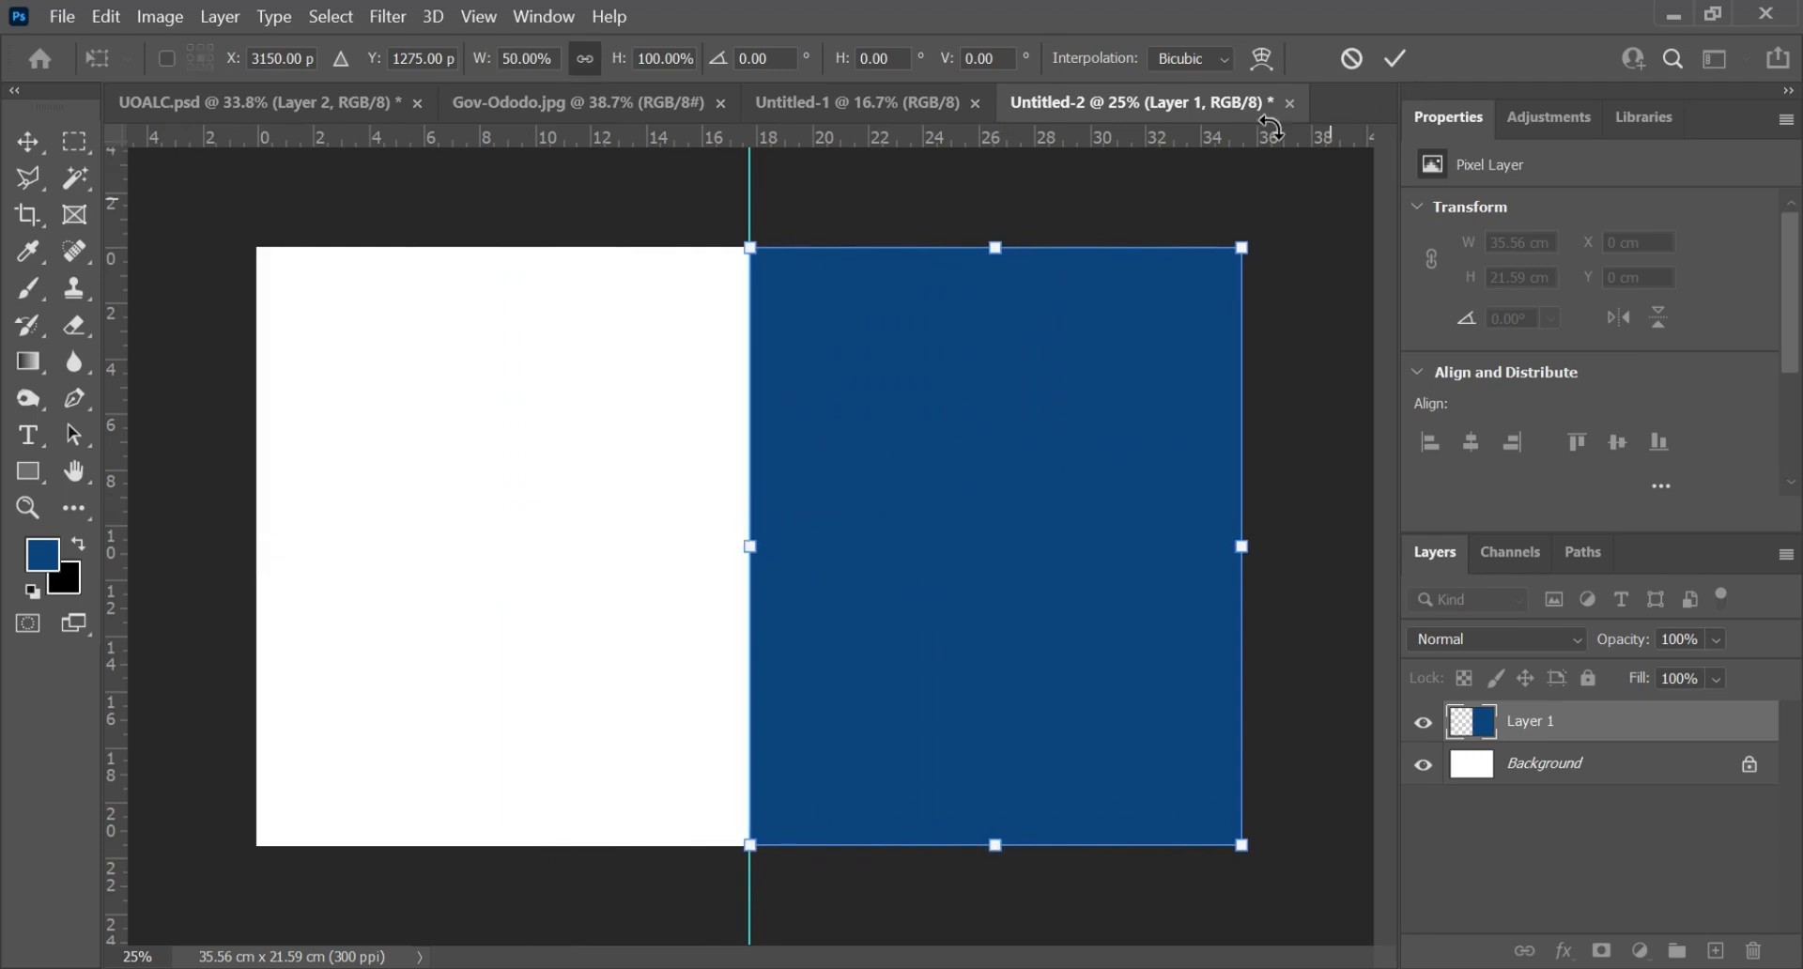
{"action": "left_click", "coordinate": [1397, 58]}
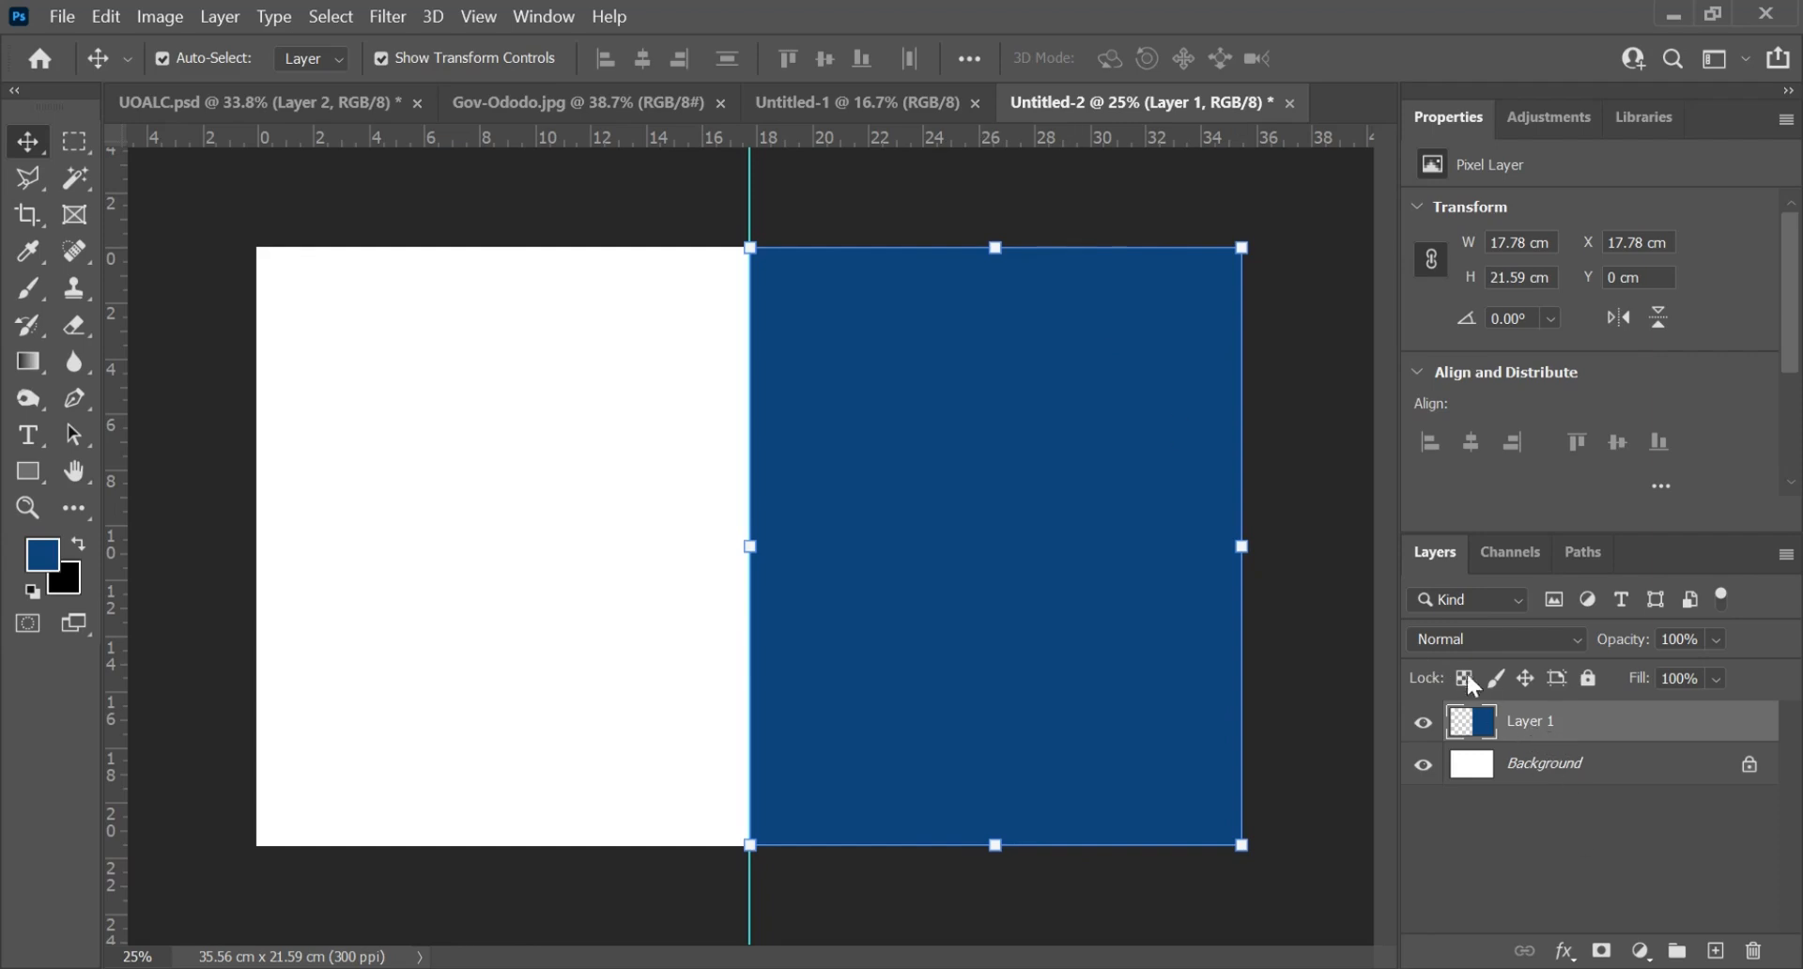
Step: Add a layer mask to the blue layer and fade its upper half with a black-to-transparent linear gradient
{"action": "left_click", "coordinate": [1642, 951]}
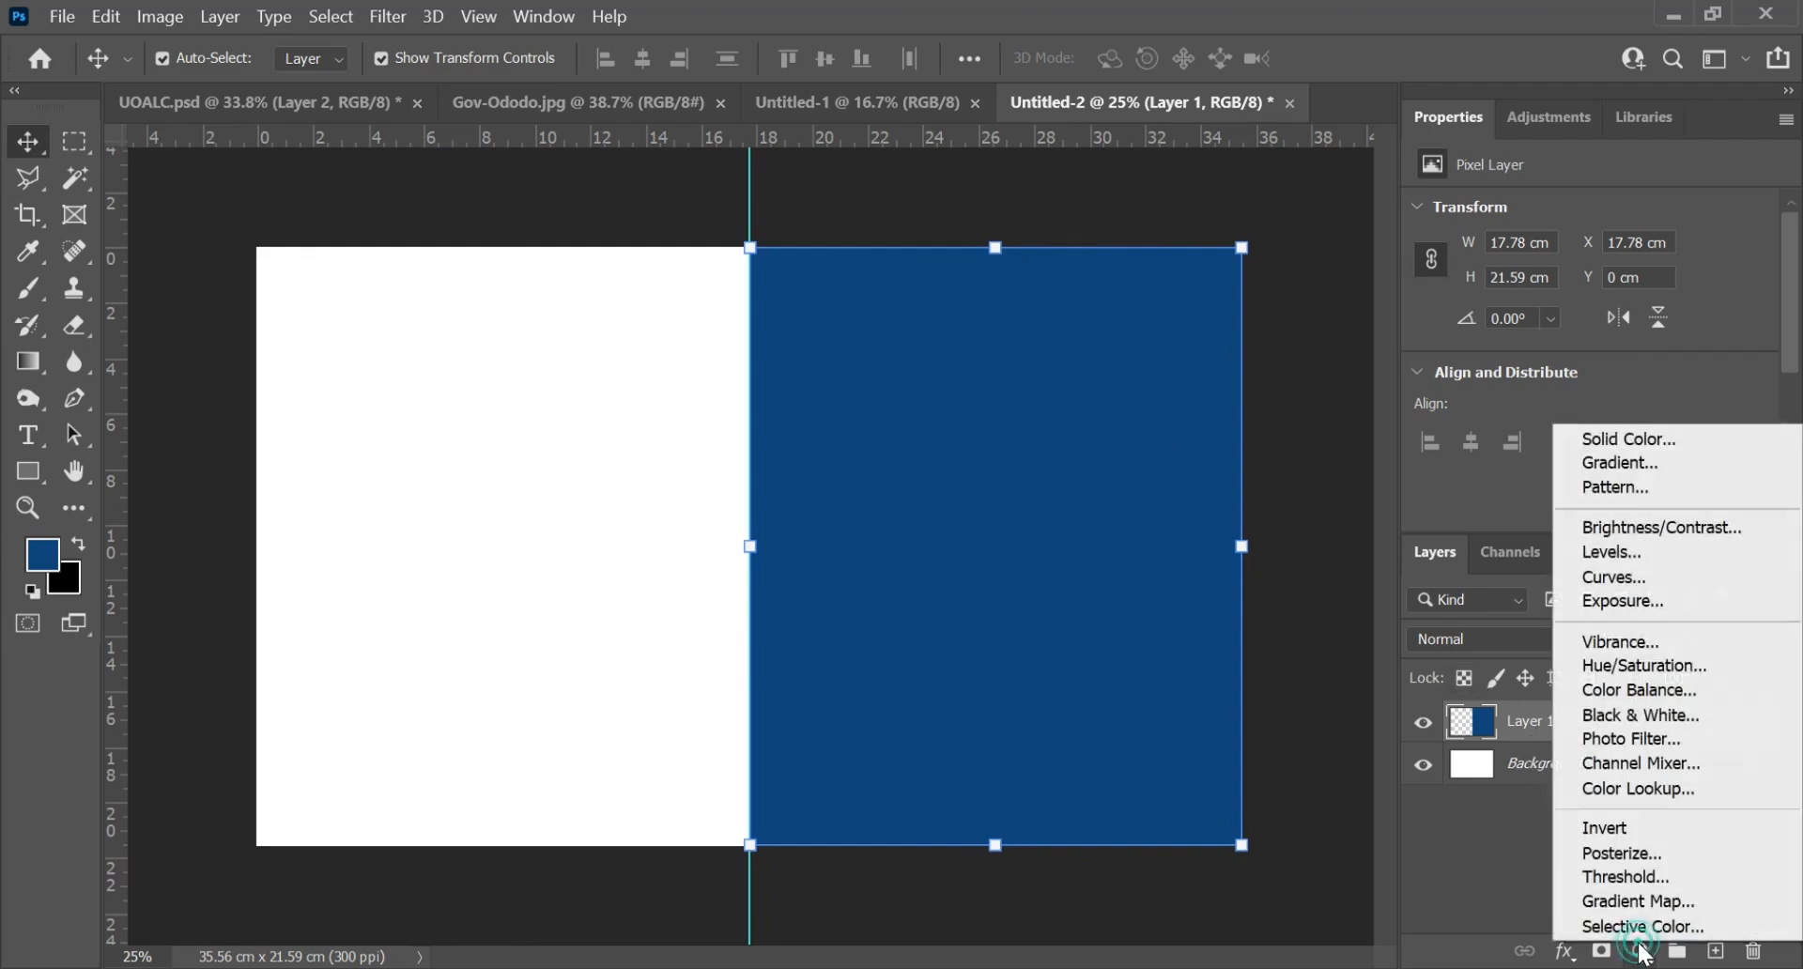
{"action": "left_click", "coordinate": [1447, 914]}
{"action": "left_click", "coordinate": [1601, 952]}
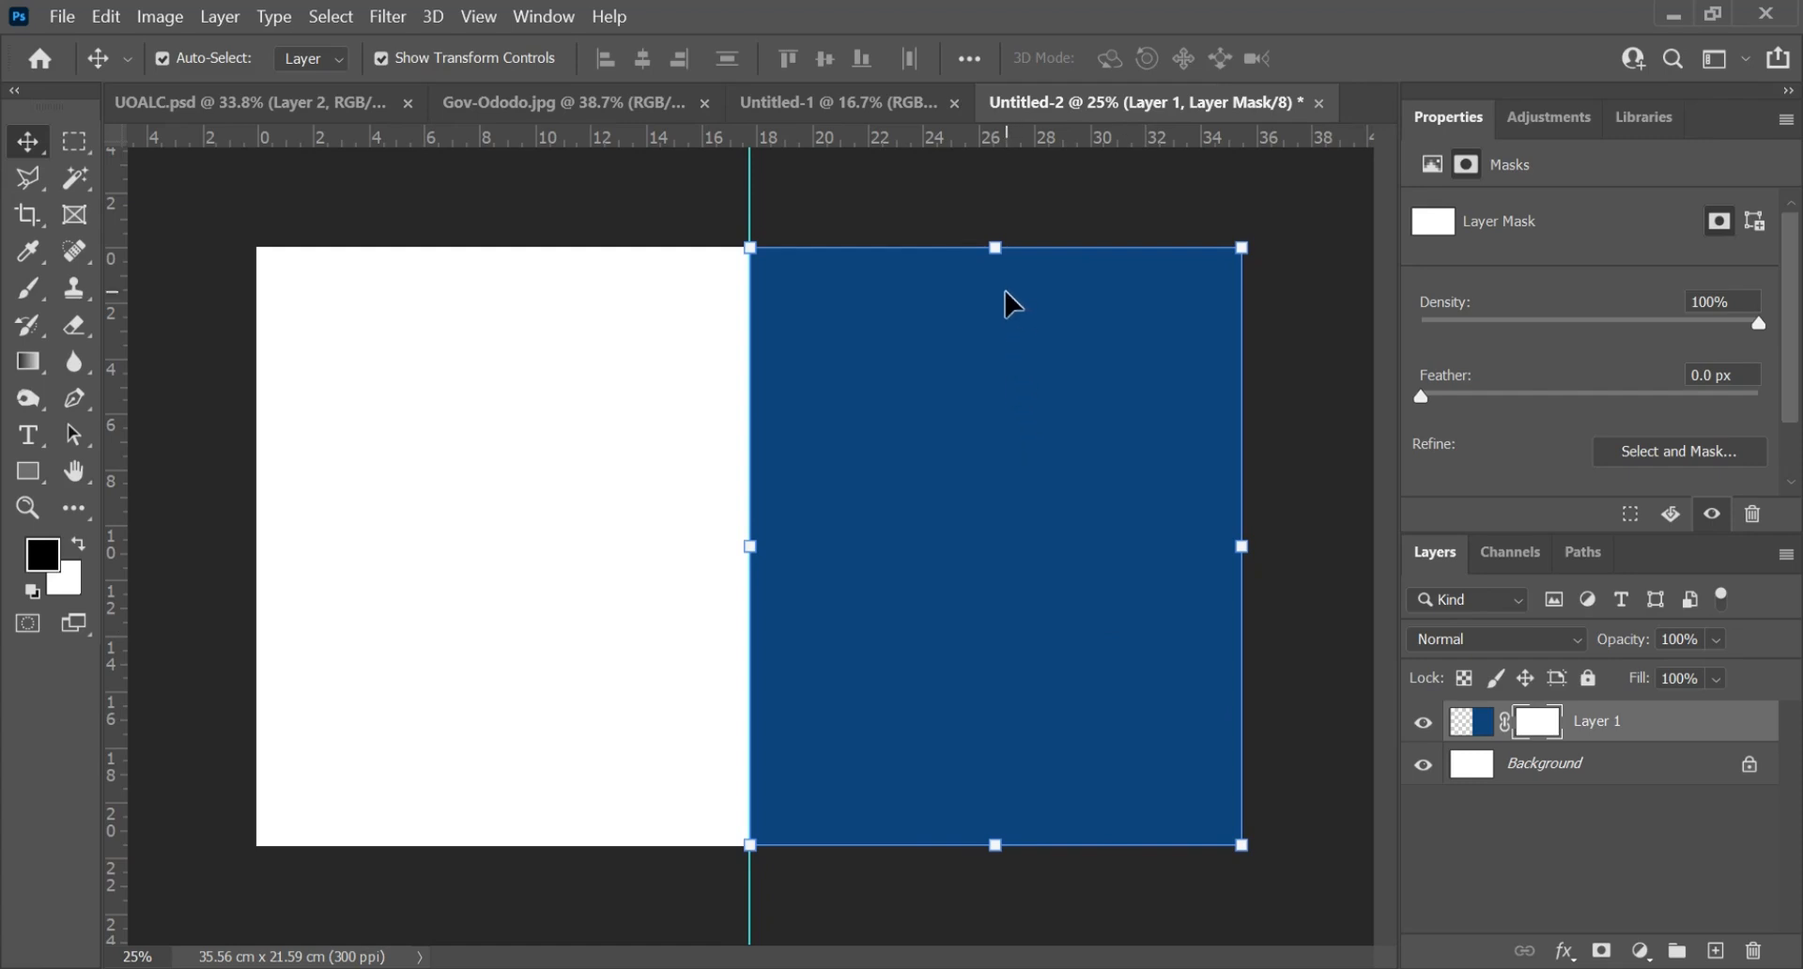
{"action": "key", "text": "g"}
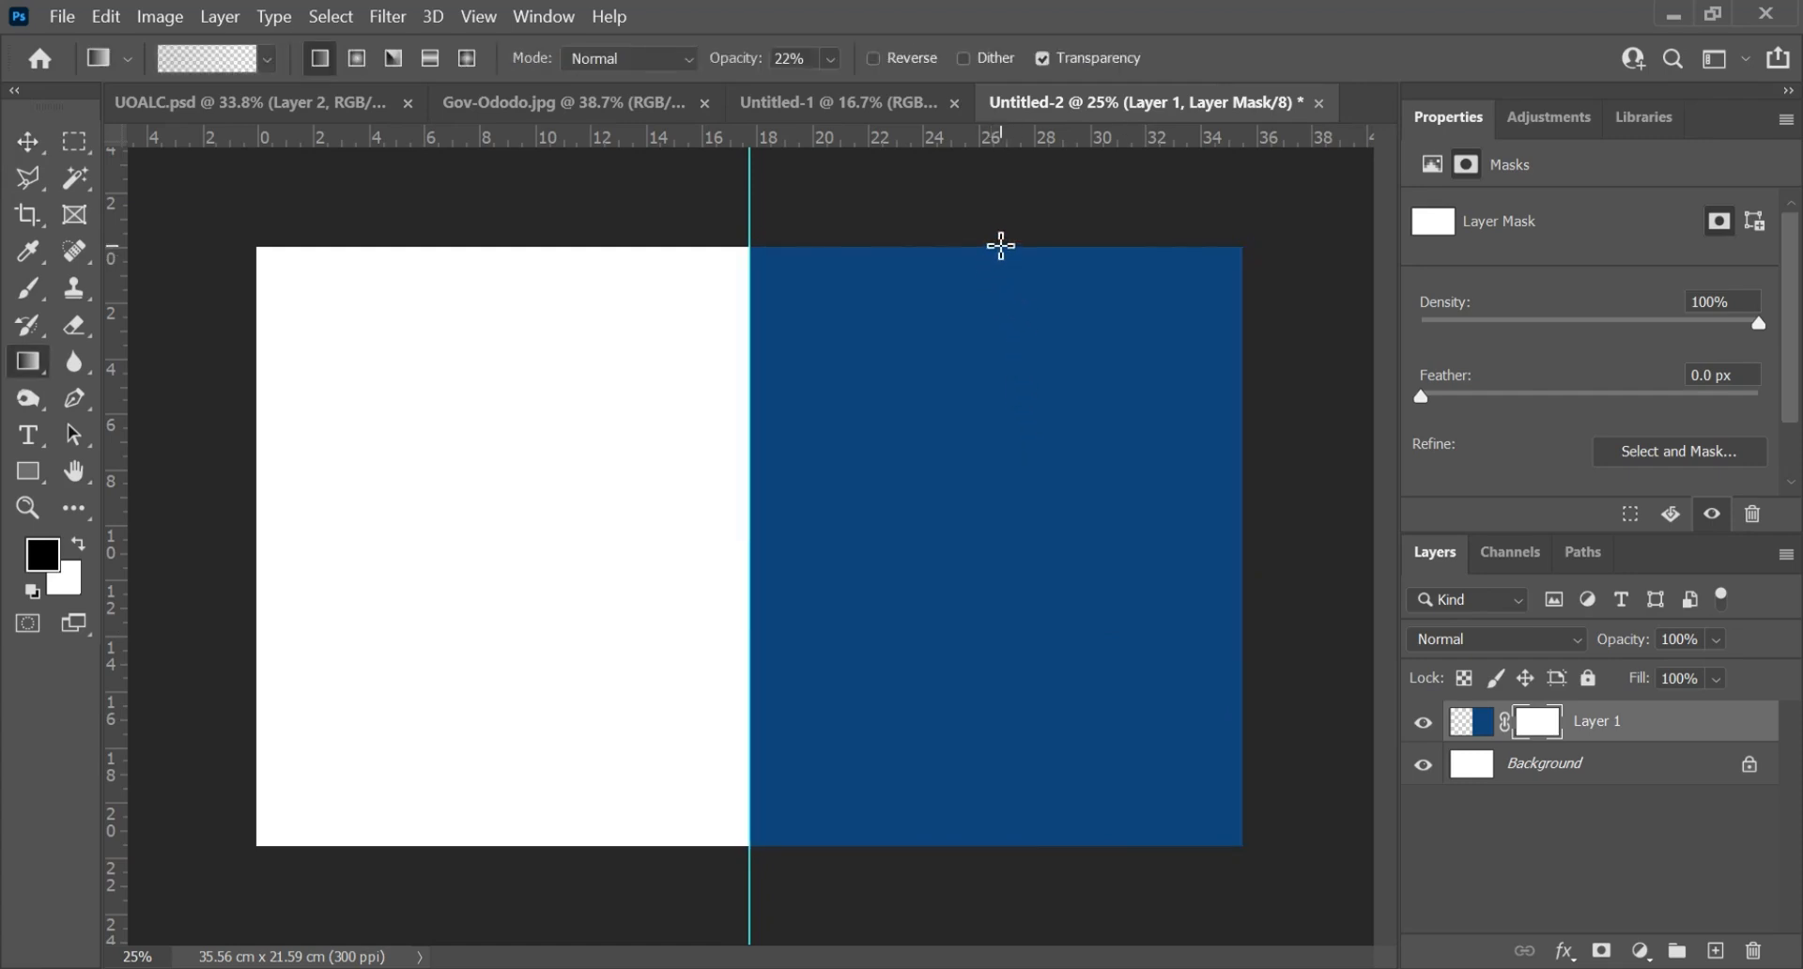
{"action": "left_click_drag", "start_coordinate": [1001, 246], "coordinate": [969, 561]}
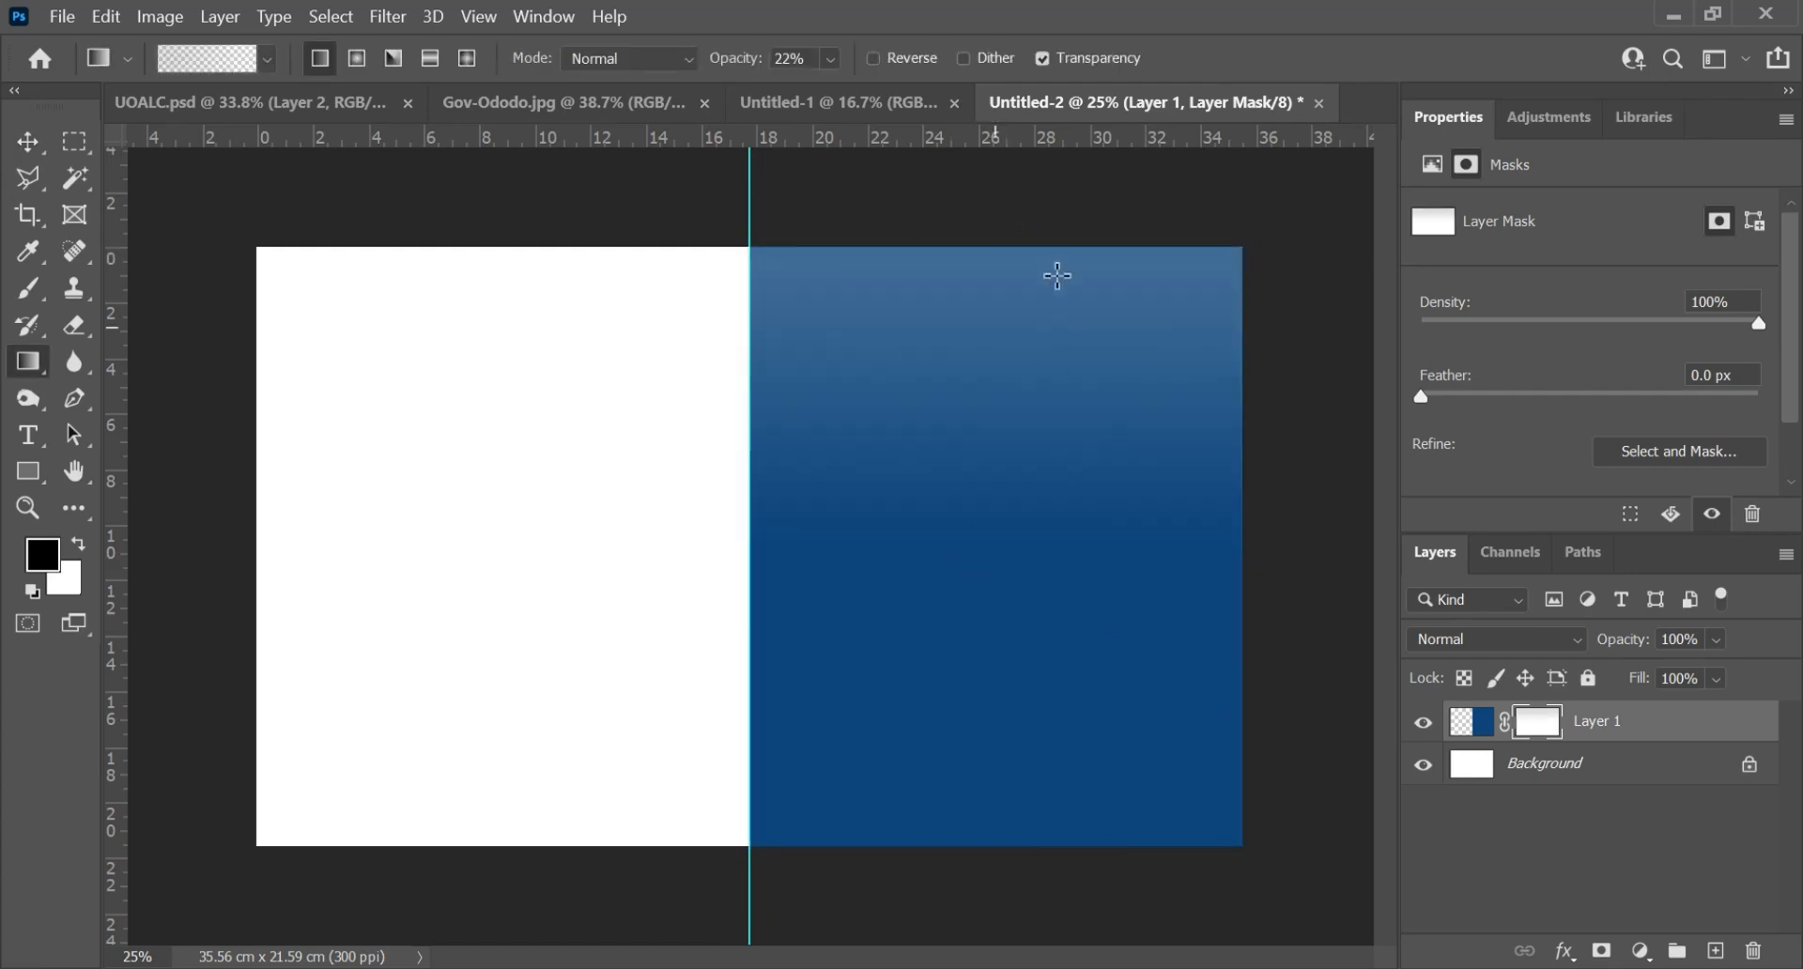
Step: Set the gradient opacity to 73%, draw downward fades on the mask to whiten the upper part, and undo the last one
{"action": "left_click", "coordinate": [831, 58]}
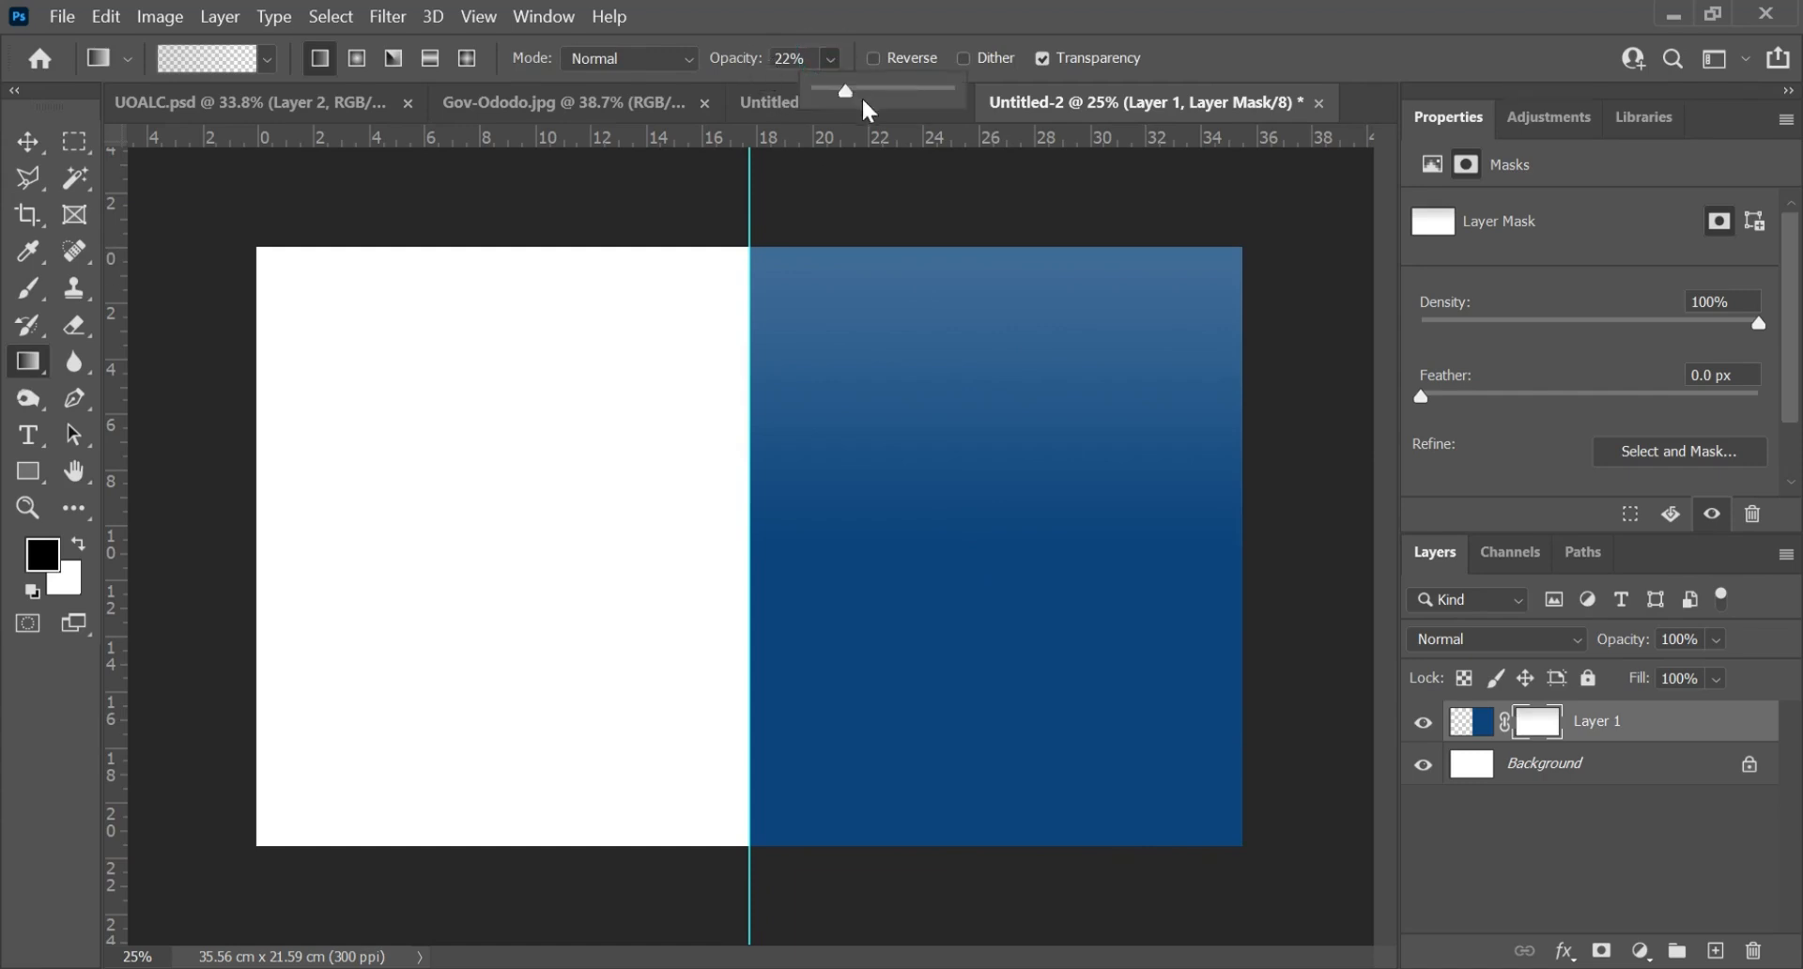
{"action": "left_click_drag", "start_coordinate": [845, 88], "coordinate": [918, 94]}
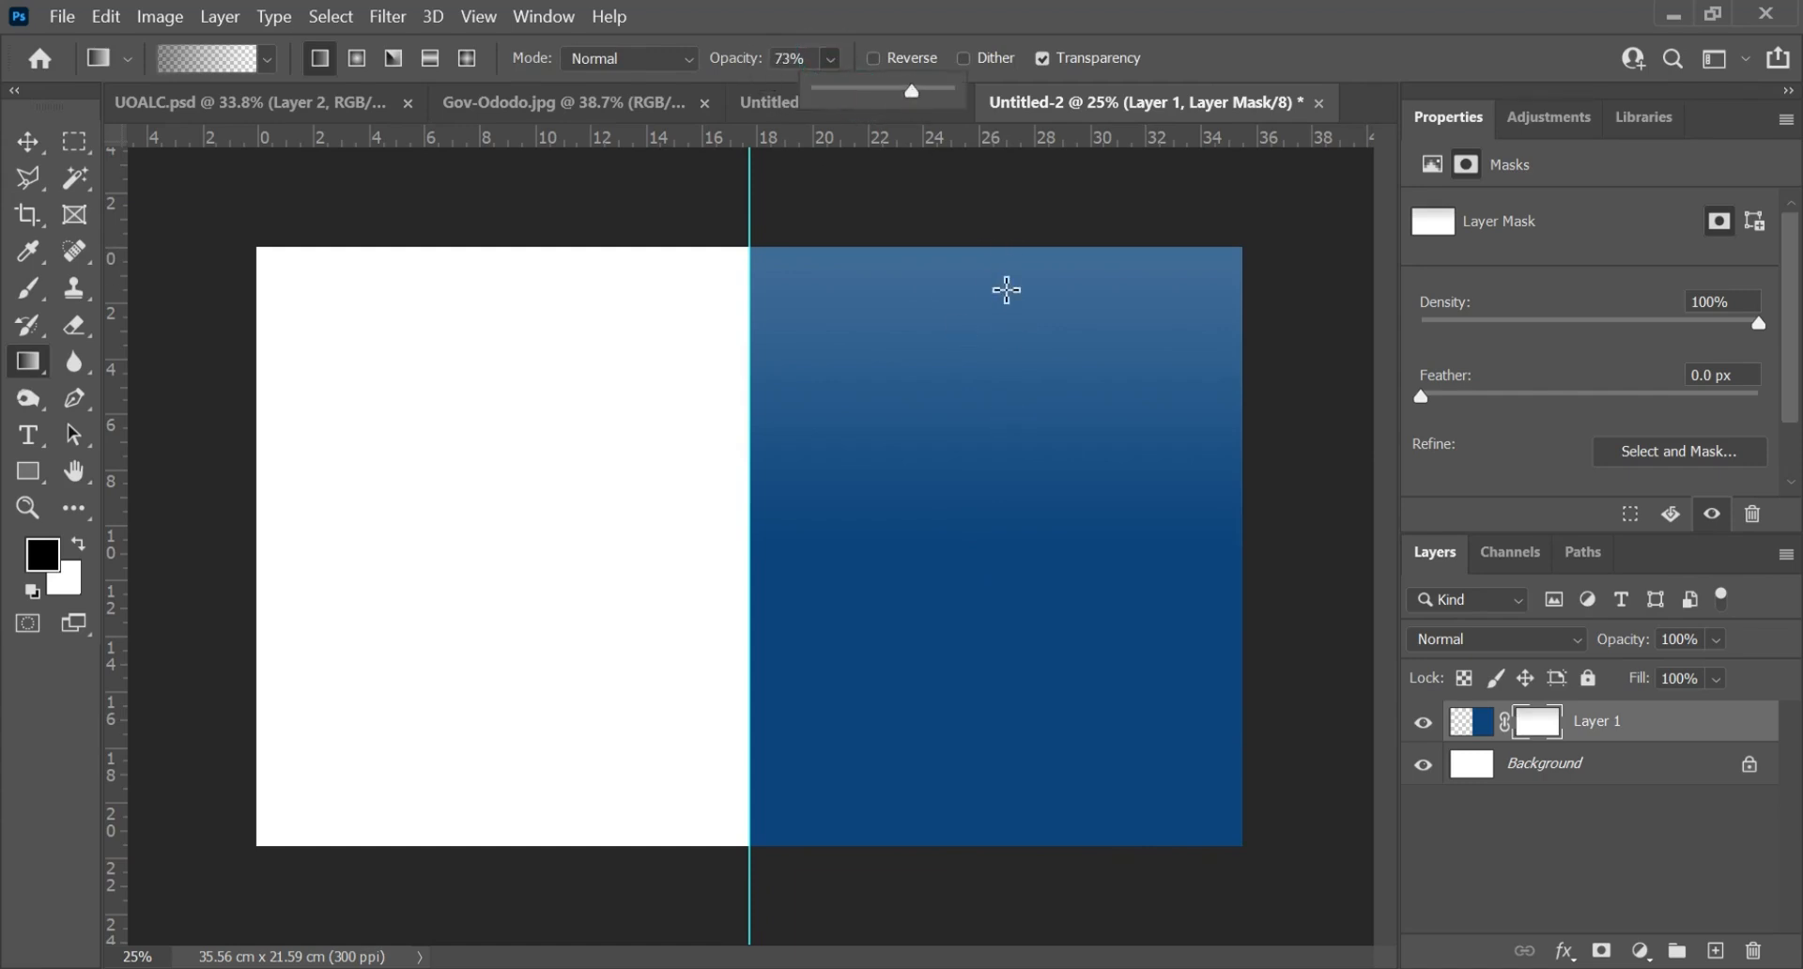
{"action": "left_click_drag", "start_coordinate": [1003, 290], "coordinate": [1039, 550]}
{"action": "left_click_drag", "start_coordinate": [990, 310], "coordinate": [916, 677]}
{"action": "left_click_drag", "start_coordinate": [960, 479], "coordinate": [896, 683]}
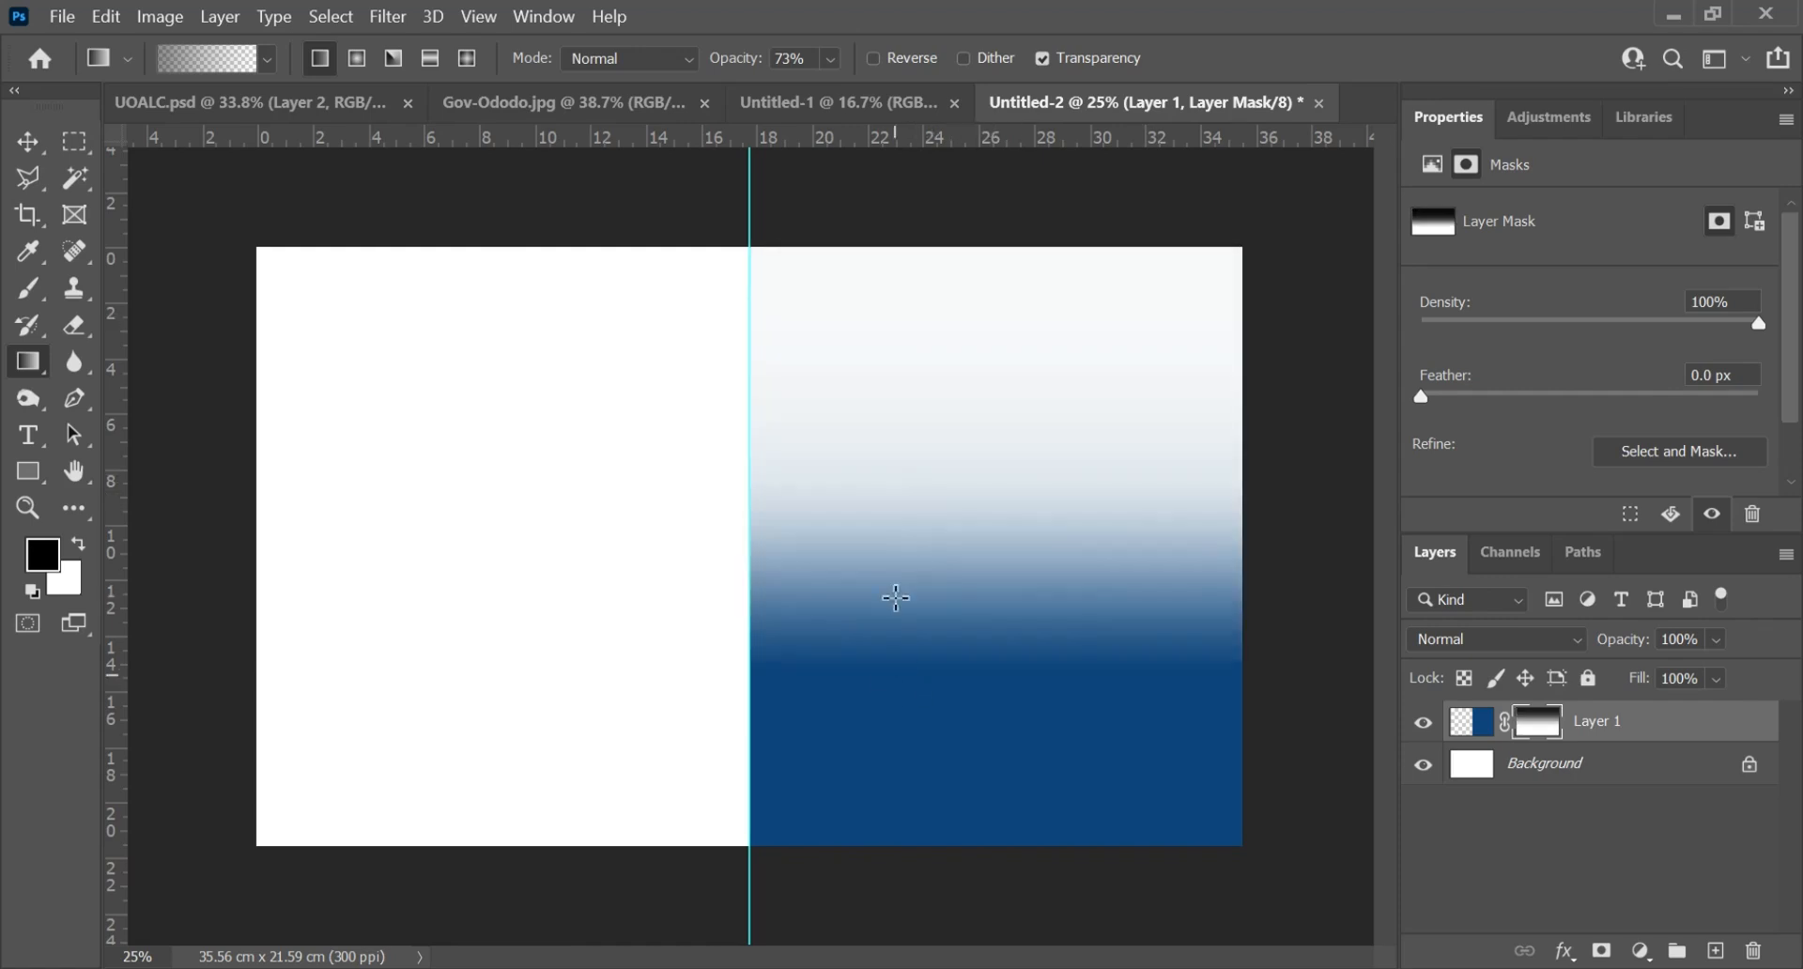
{"action": "key", "text": "ctrl+z"}
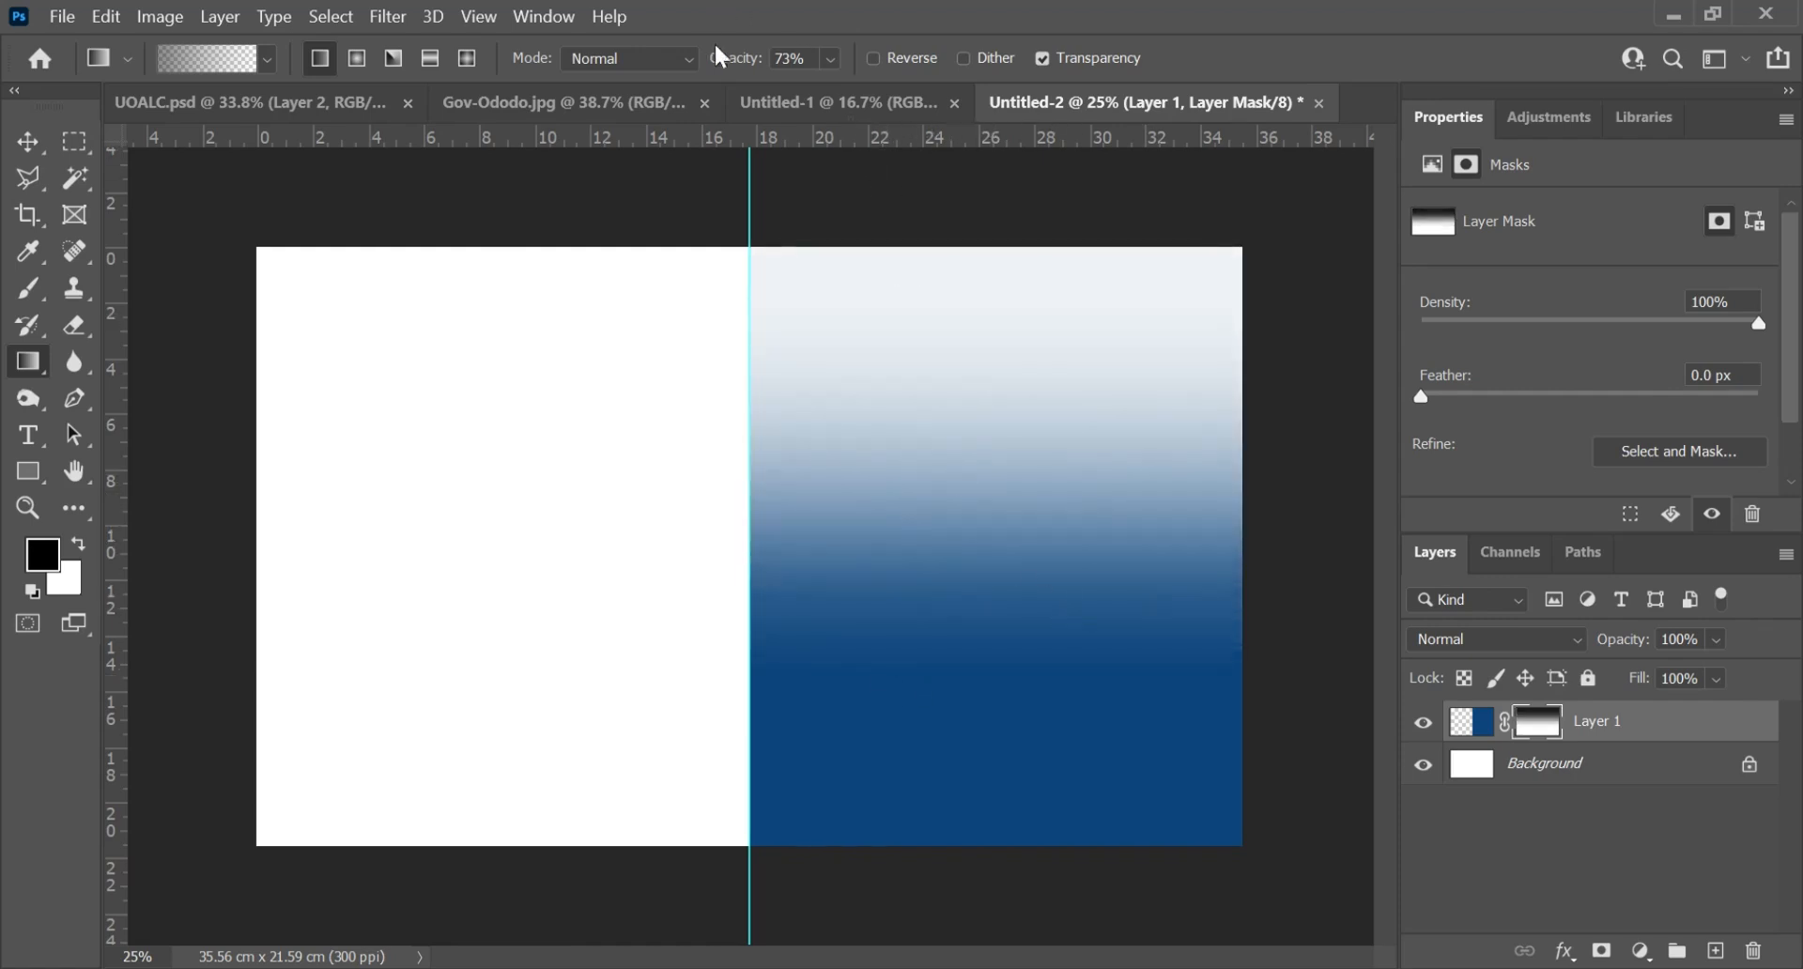
Step: Set the gradient opacity to 23% and draw a softer fade on the mask down to the canvas's lower edge
{"action": "left_click_drag", "start_coordinate": [836, 104], "coordinate": [808, 111]}
{"action": "left_click_drag", "start_coordinate": [1038, 422], "coordinate": [991, 875]}
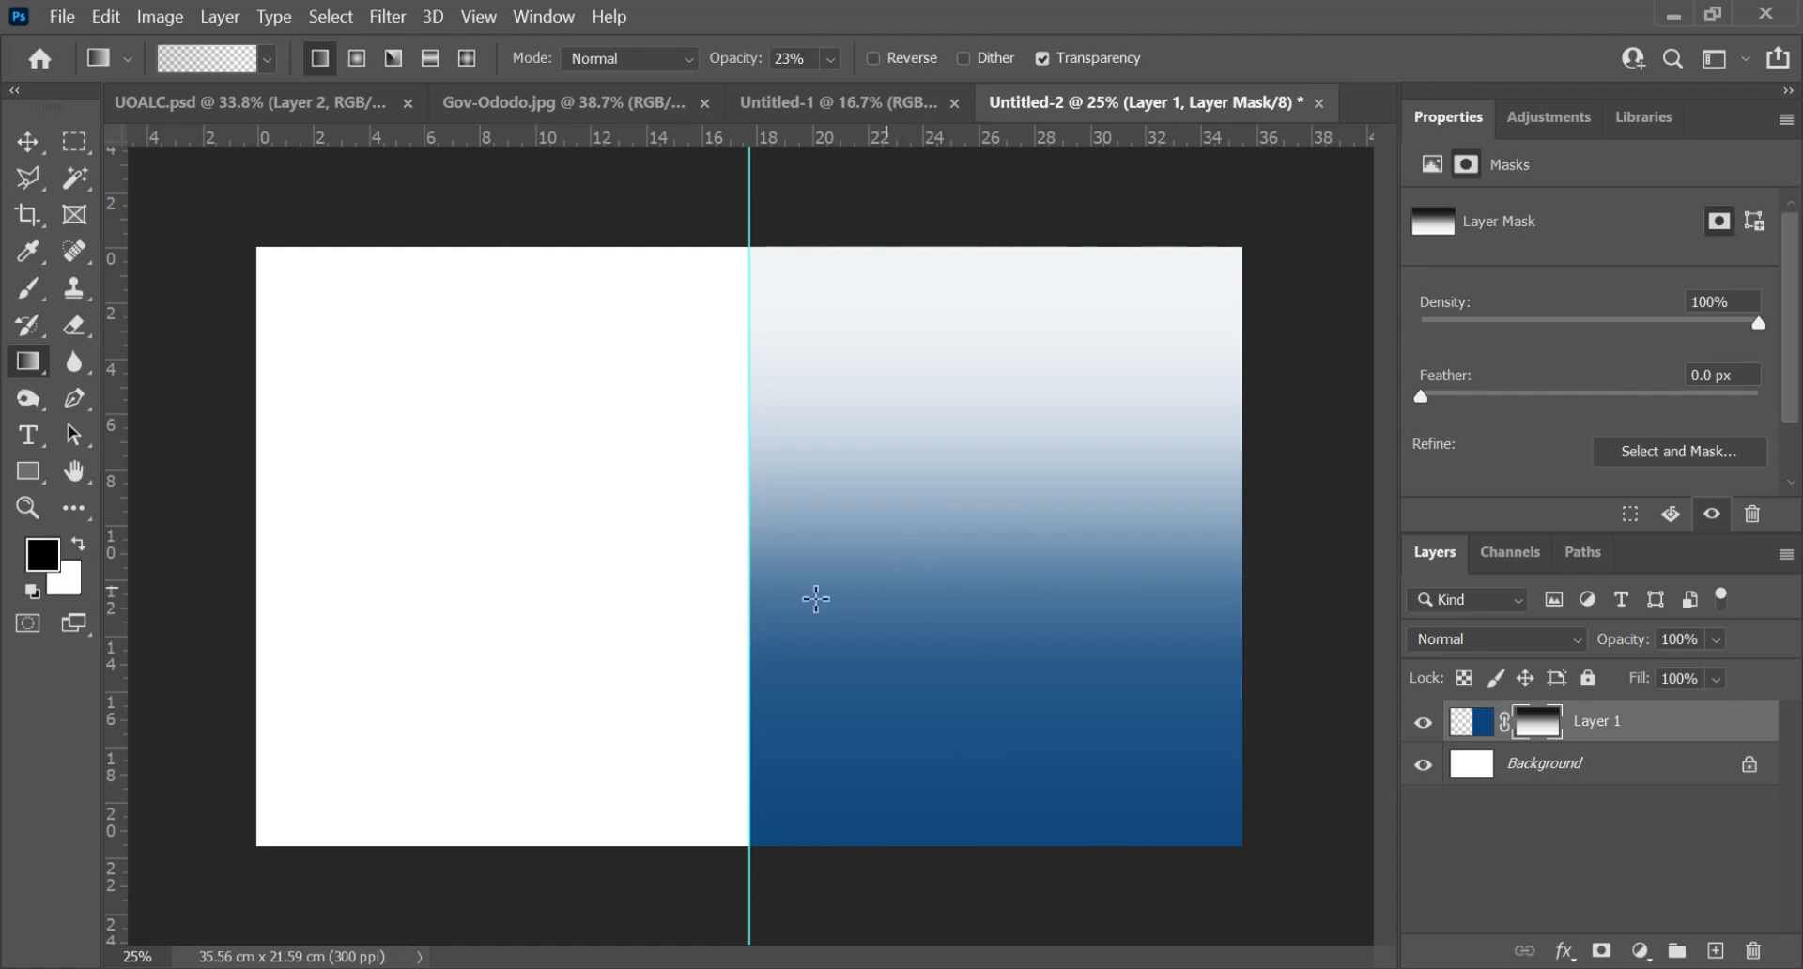
{"action": "left_click", "coordinate": [28, 140]}
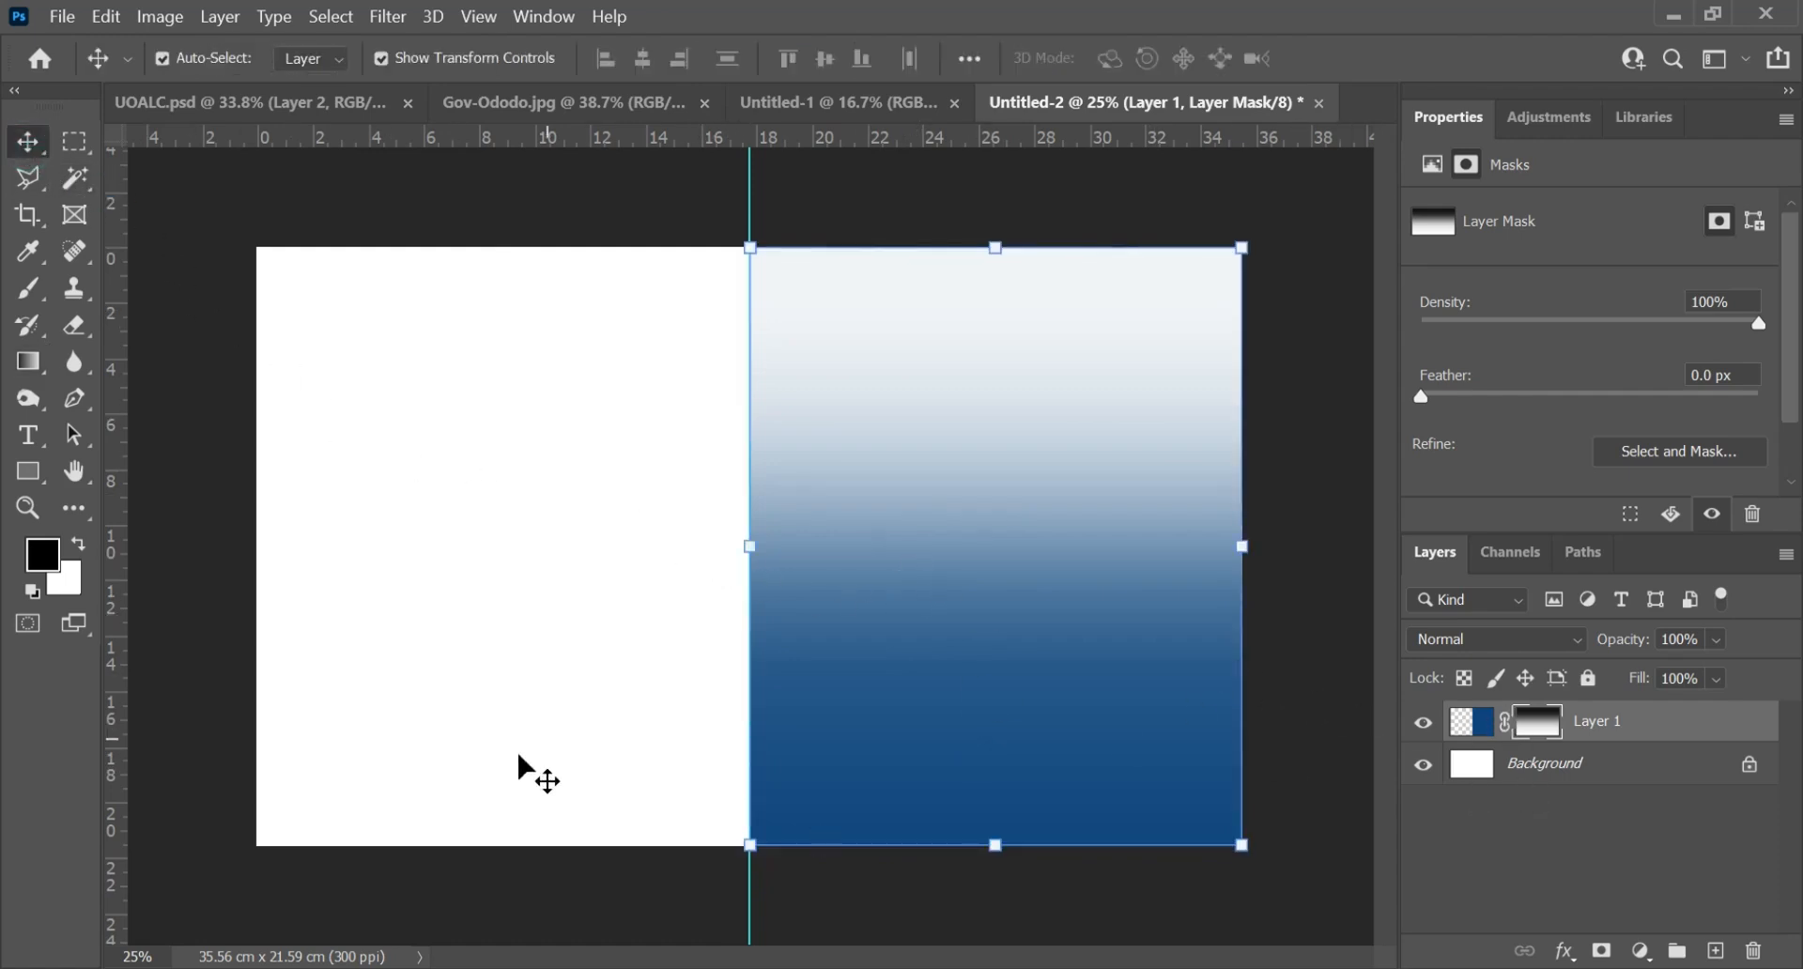
Step: Draw a rounded rectangle about 13.6 x 5.6 cm in the lower part of the blue half and fill it with white (#ffffff)
{"action": "left_click", "coordinate": [26, 469]}
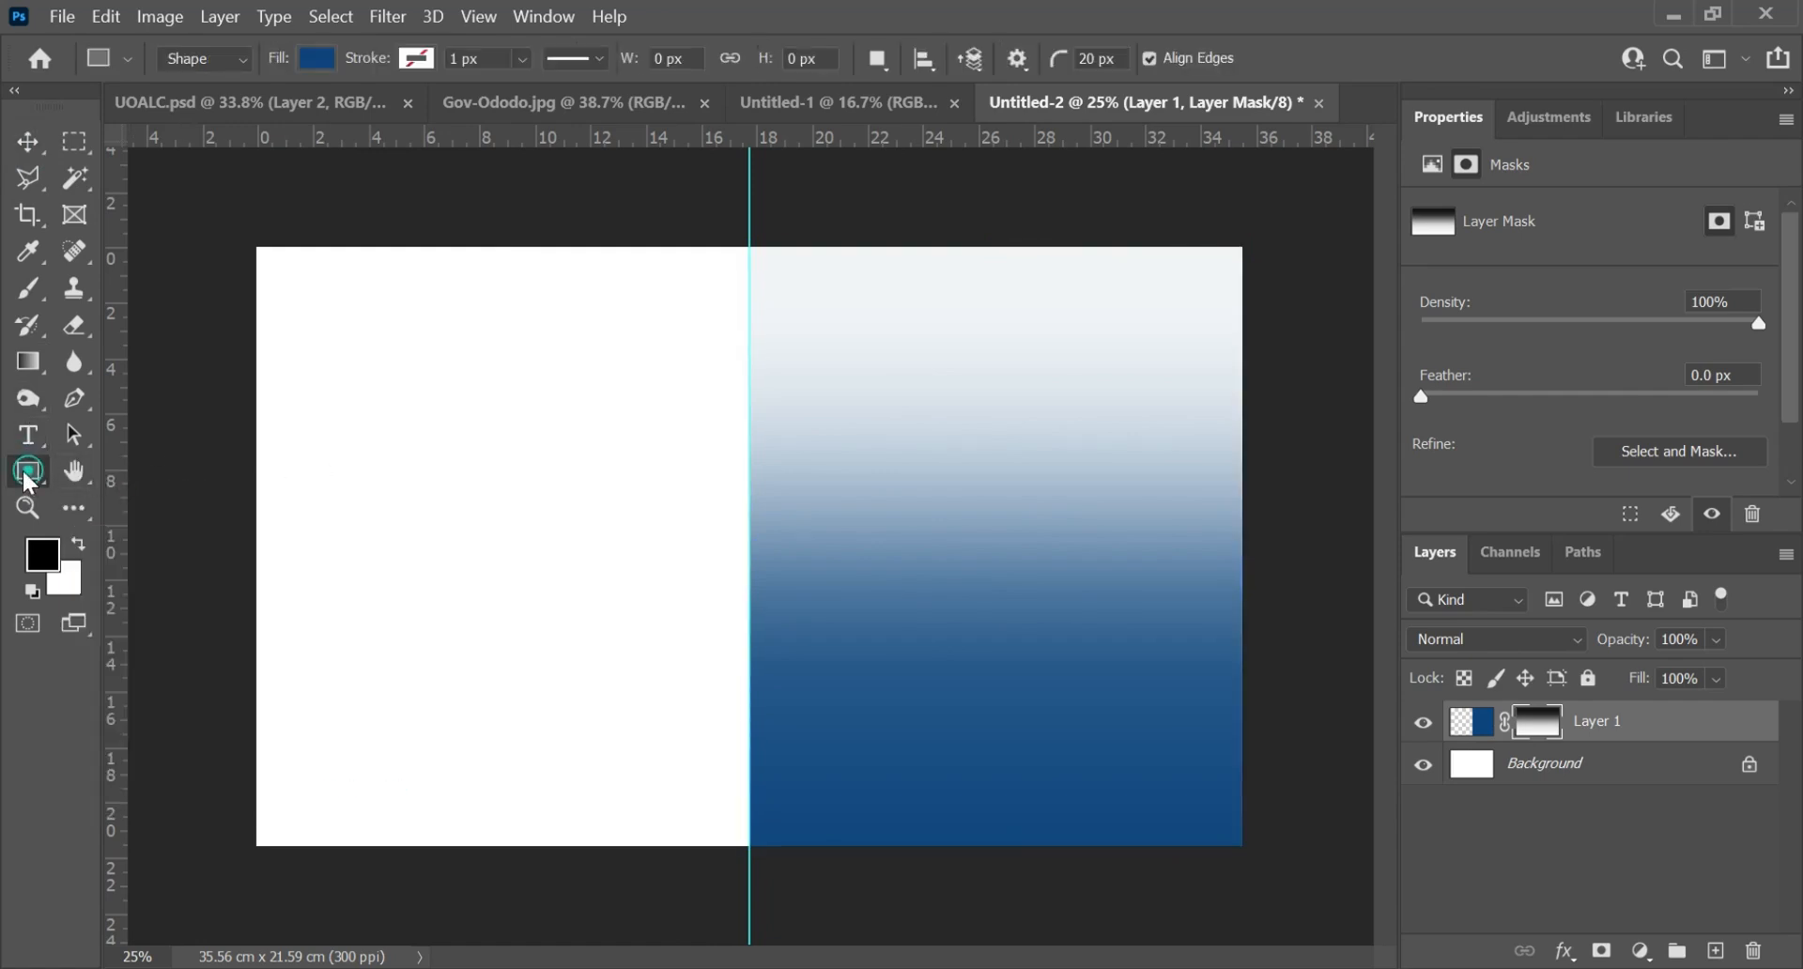
{"action": "left_click_drag", "start_coordinate": [845, 643], "coordinate": [1222, 797]}
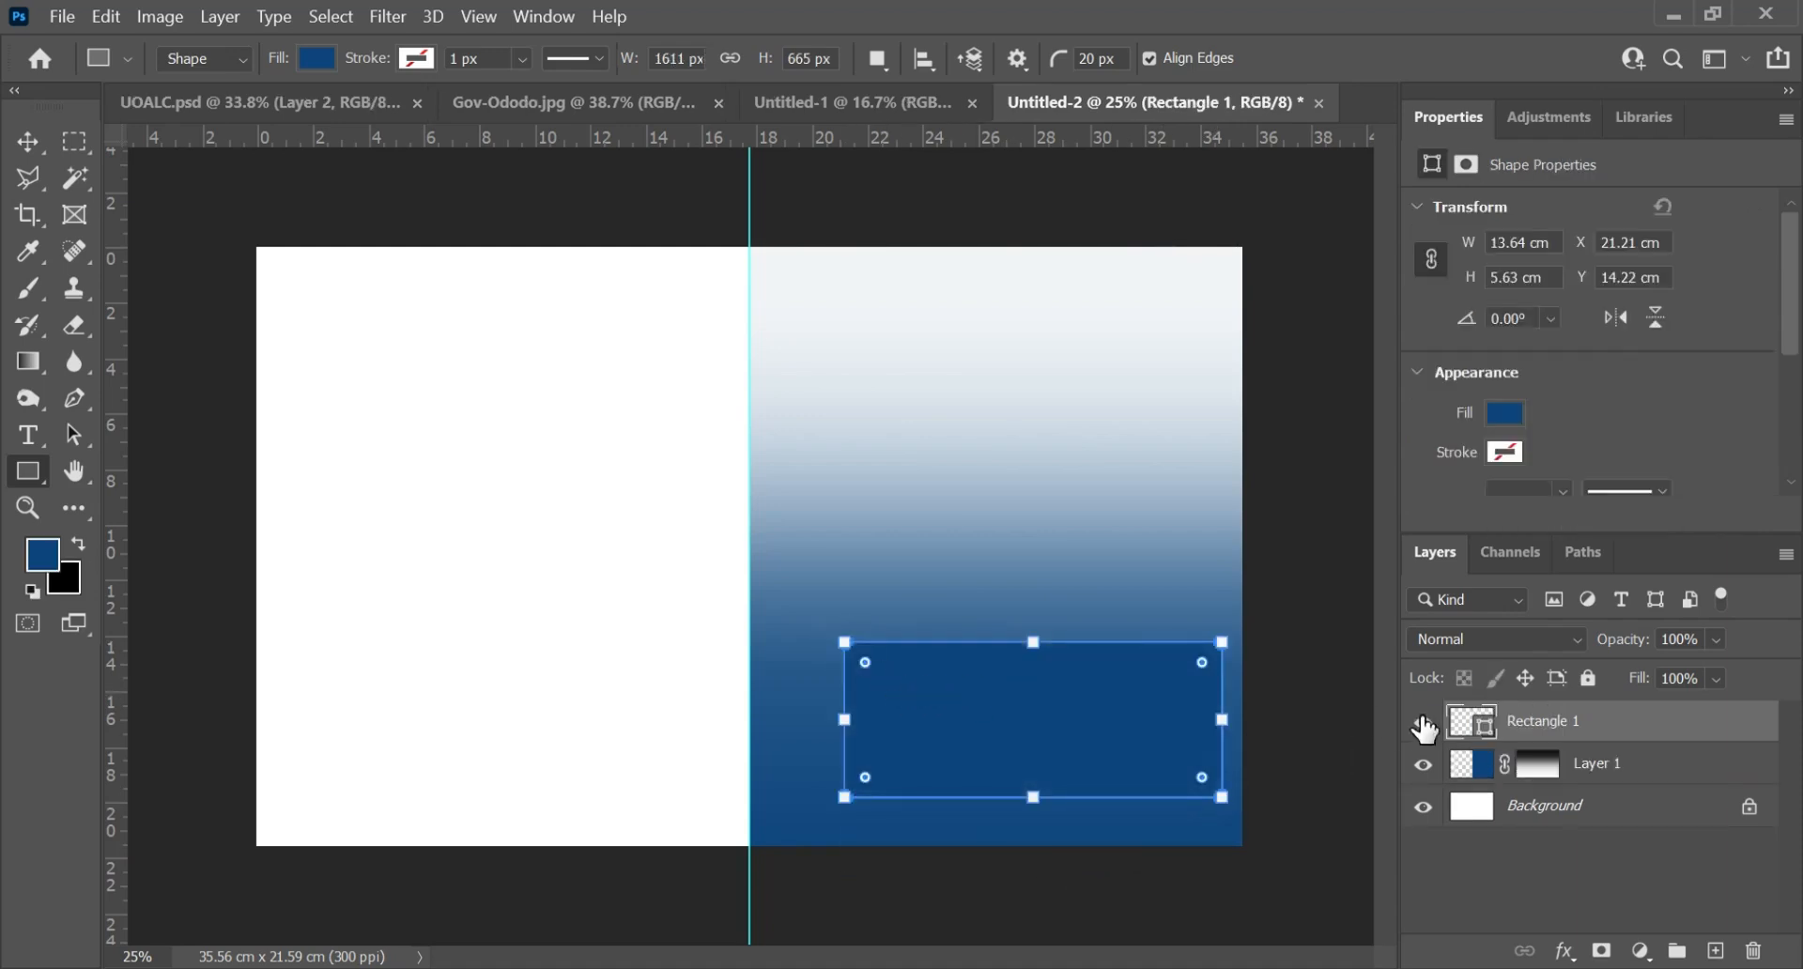
{"action": "double_click", "coordinate": [1472, 722]}
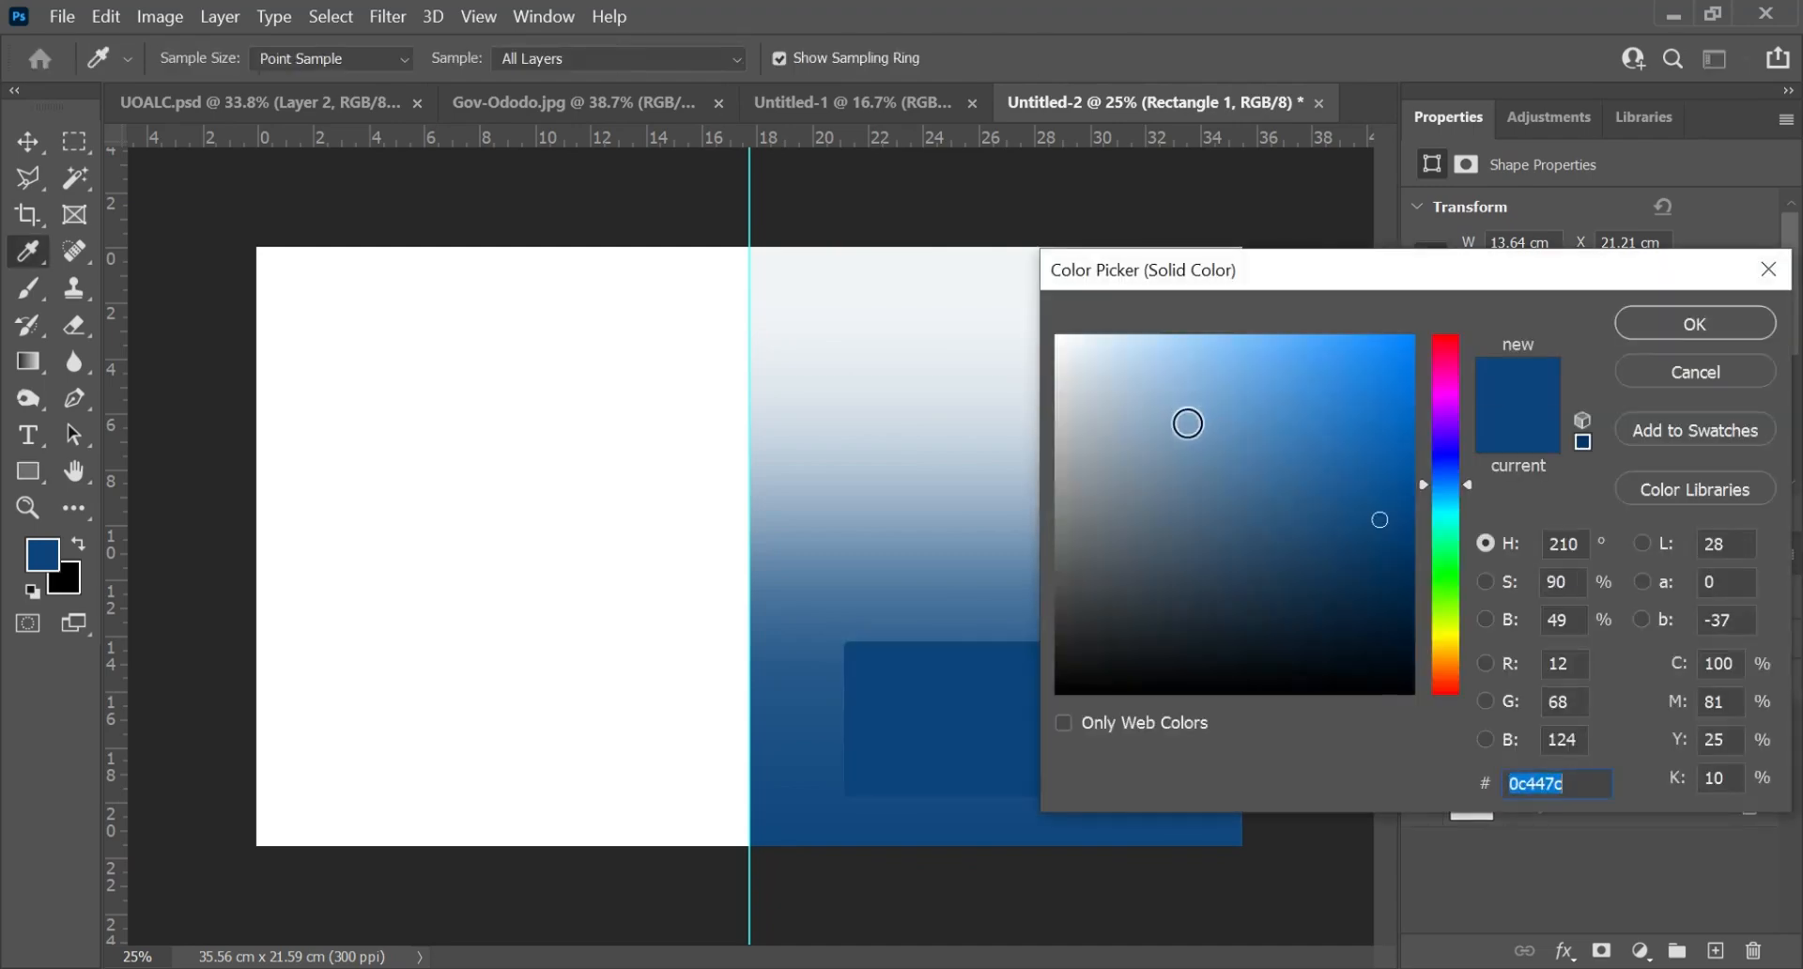
{"action": "left_click_drag", "start_coordinate": [1187, 424], "coordinate": [1042, 310]}
{"action": "left_click", "coordinate": [1658, 321]}
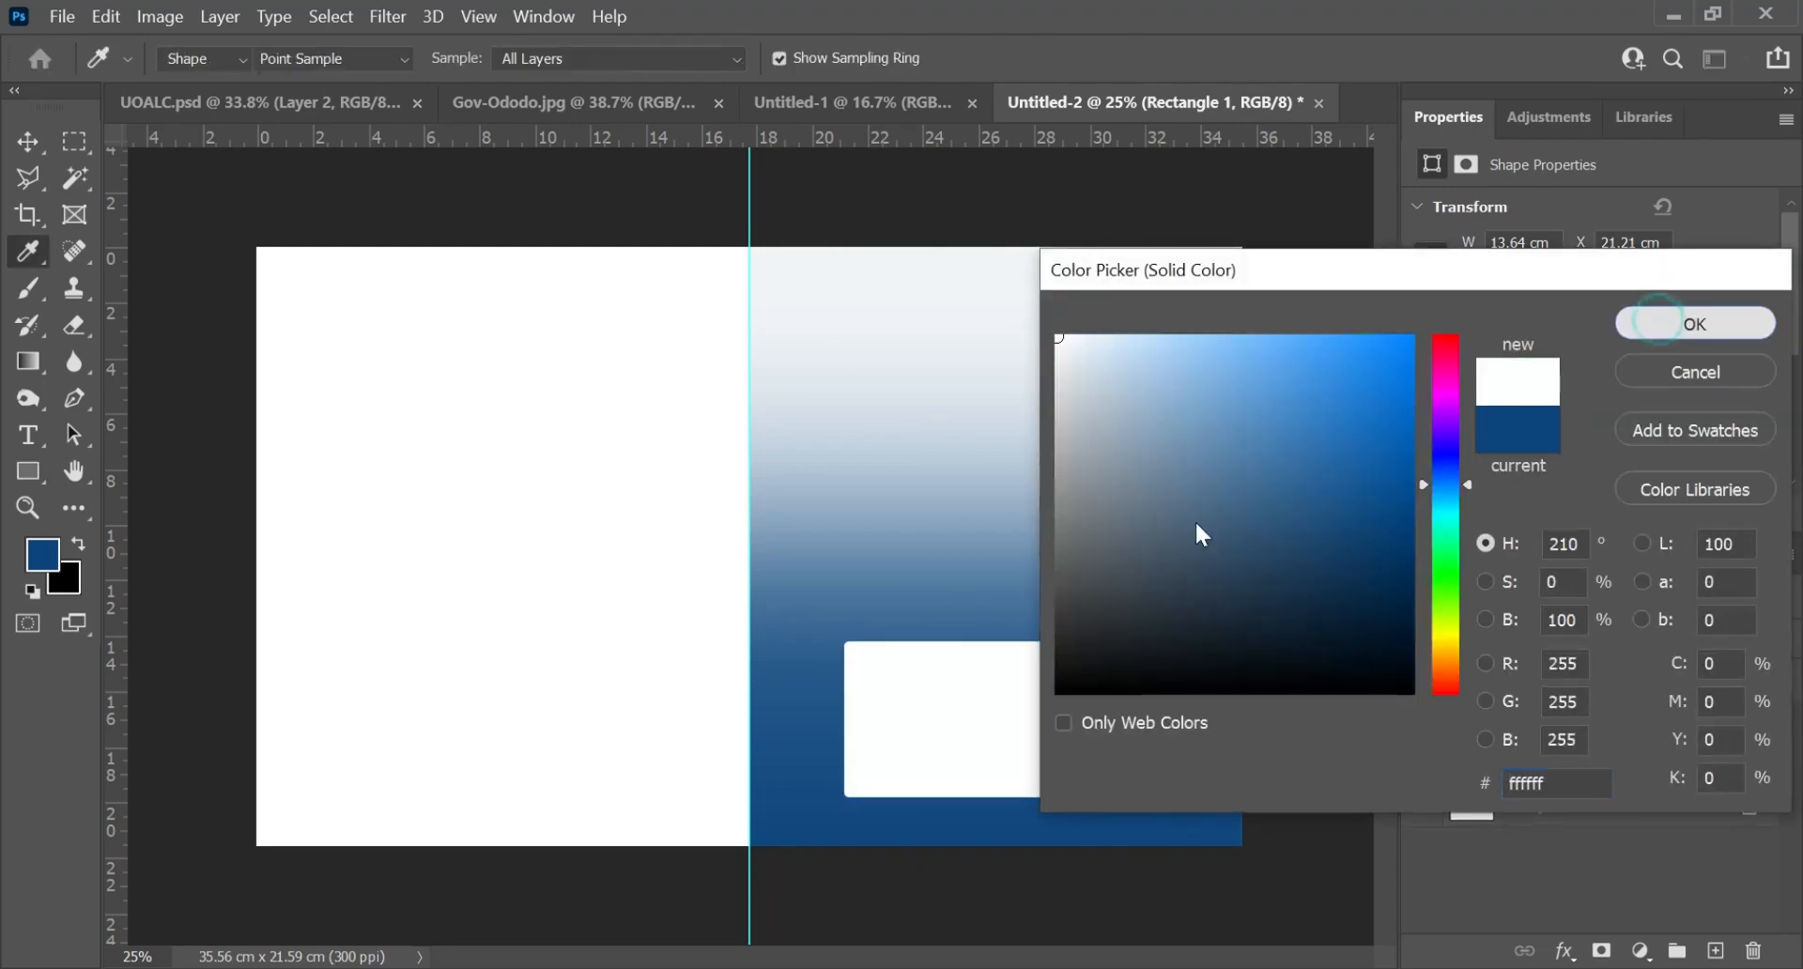
Step: Enlarge the white rounded rectangle to about 14.9 x 6.1 cm and centre it across the lower part of the blue half
{"action": "key", "text": "v"}
{"action": "left_click_drag", "start_coordinate": [1045, 707], "coordinate": [1000, 667]}
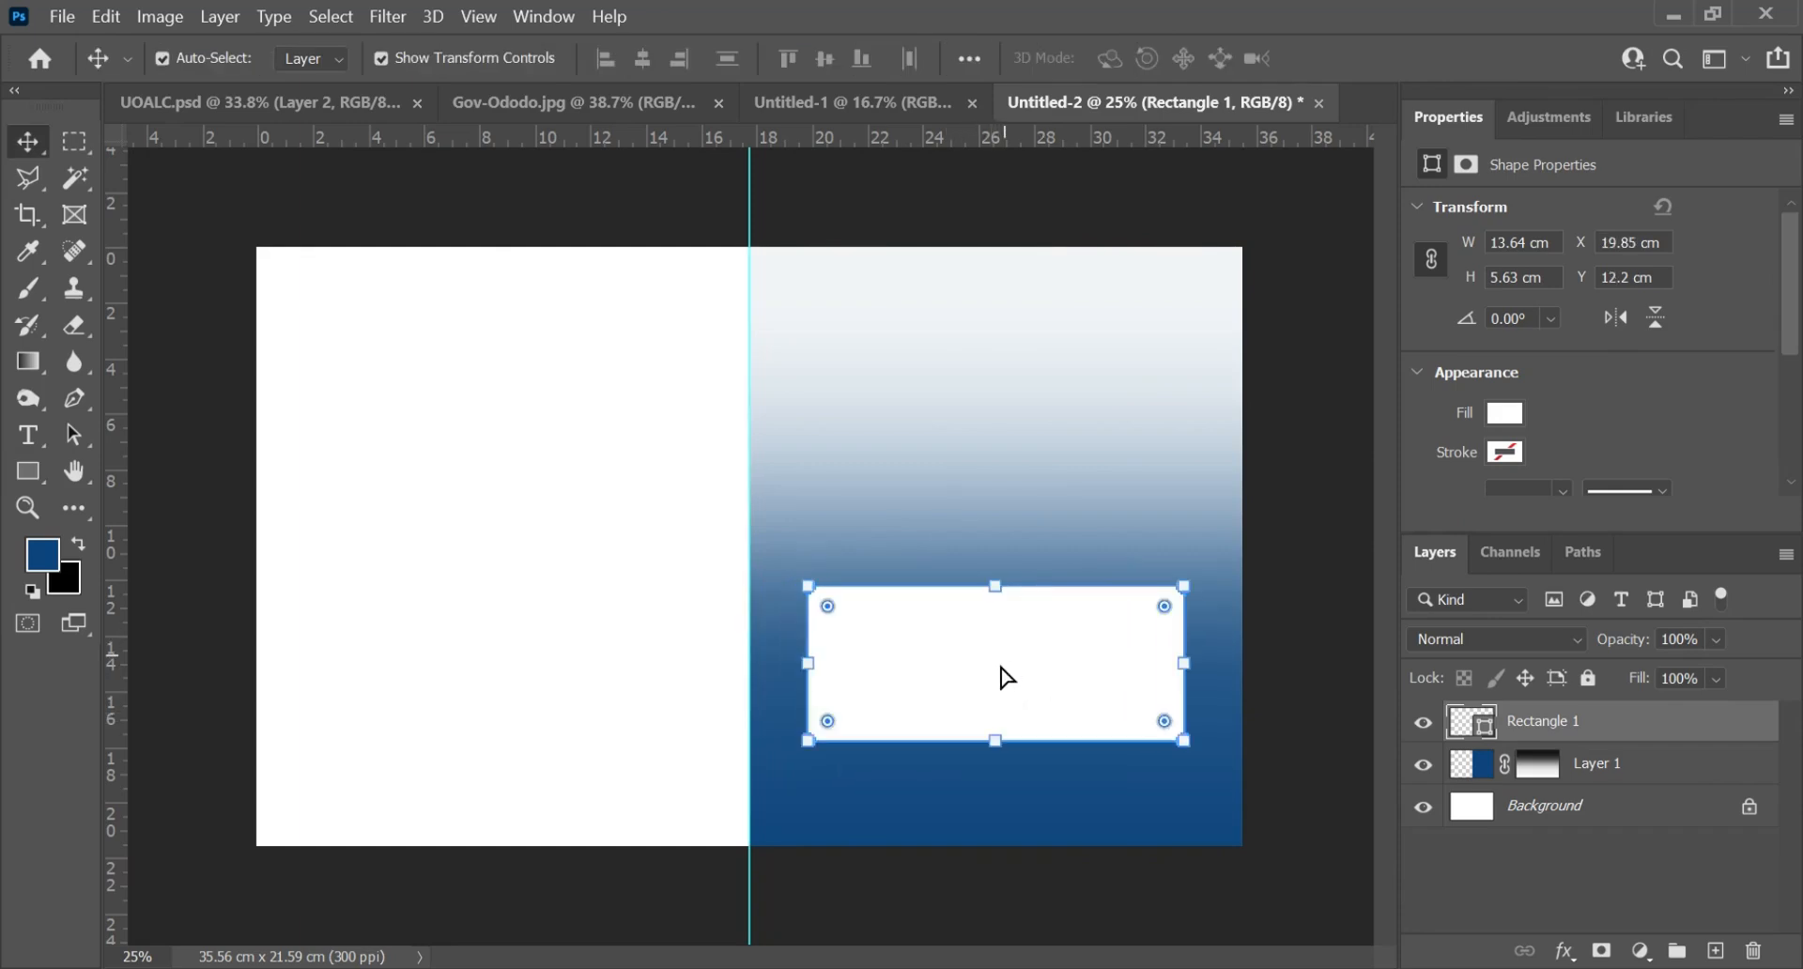
{"action": "left_click_drag", "start_coordinate": [1183, 741], "coordinate": [1205, 751]}
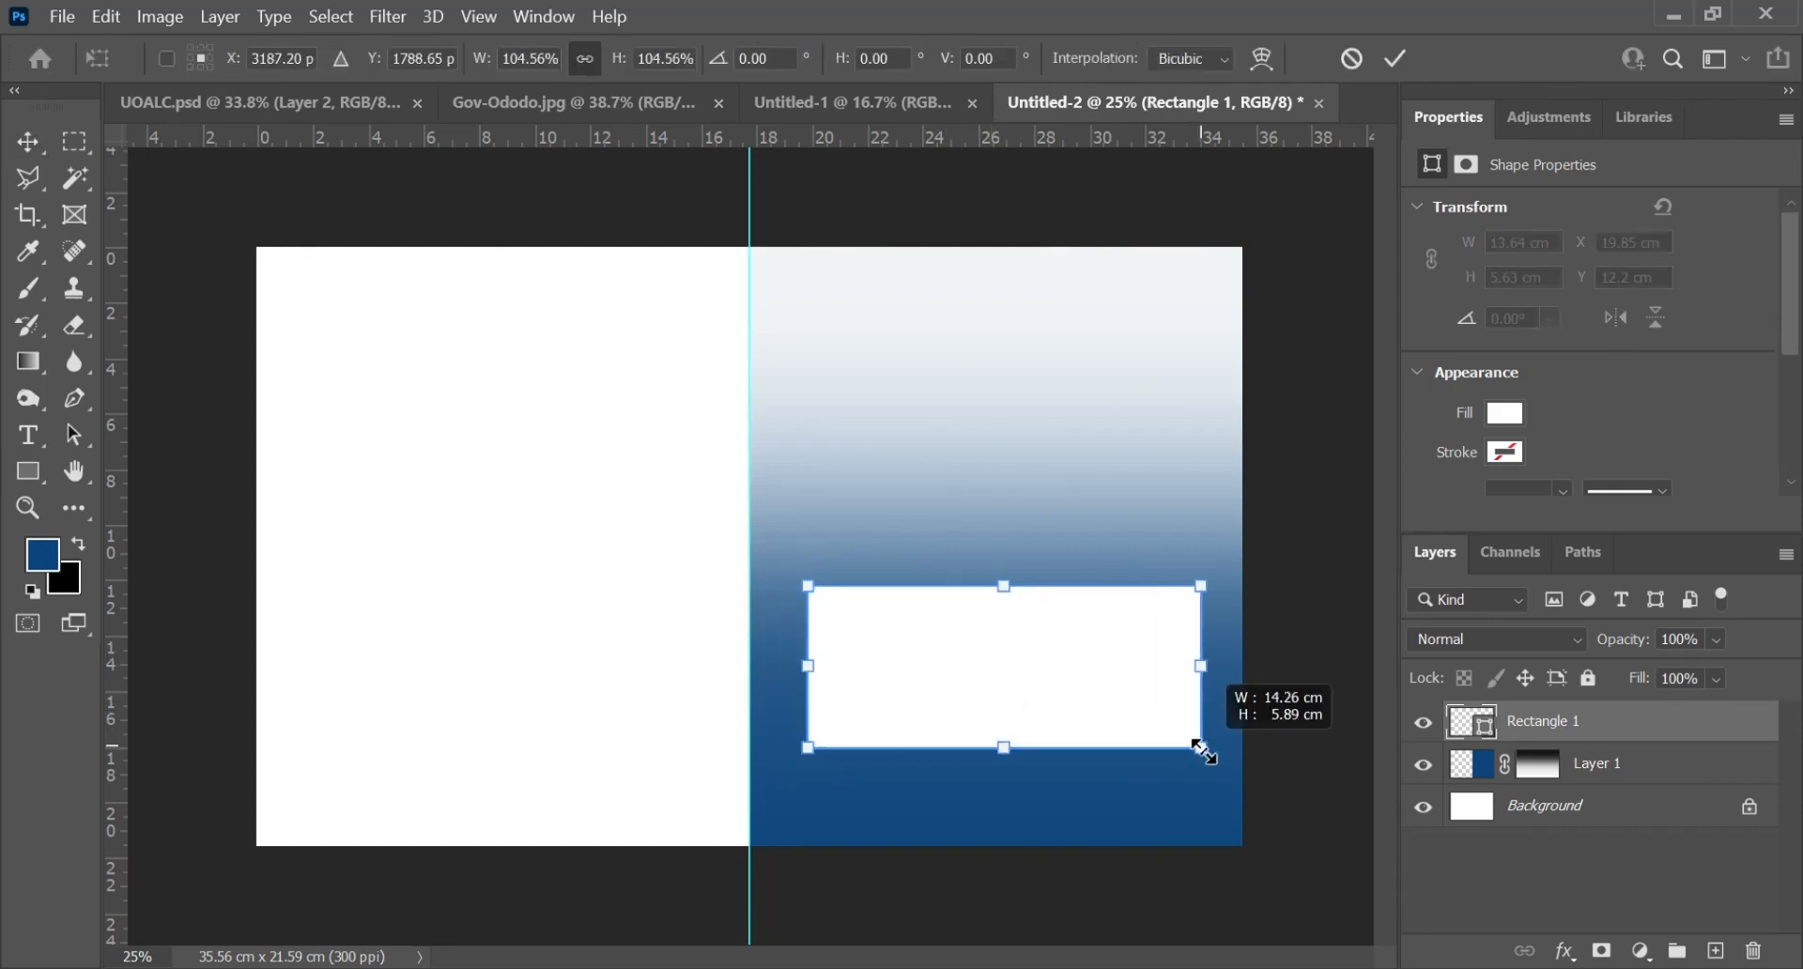
{"action": "left_click", "coordinate": [810, 749]}
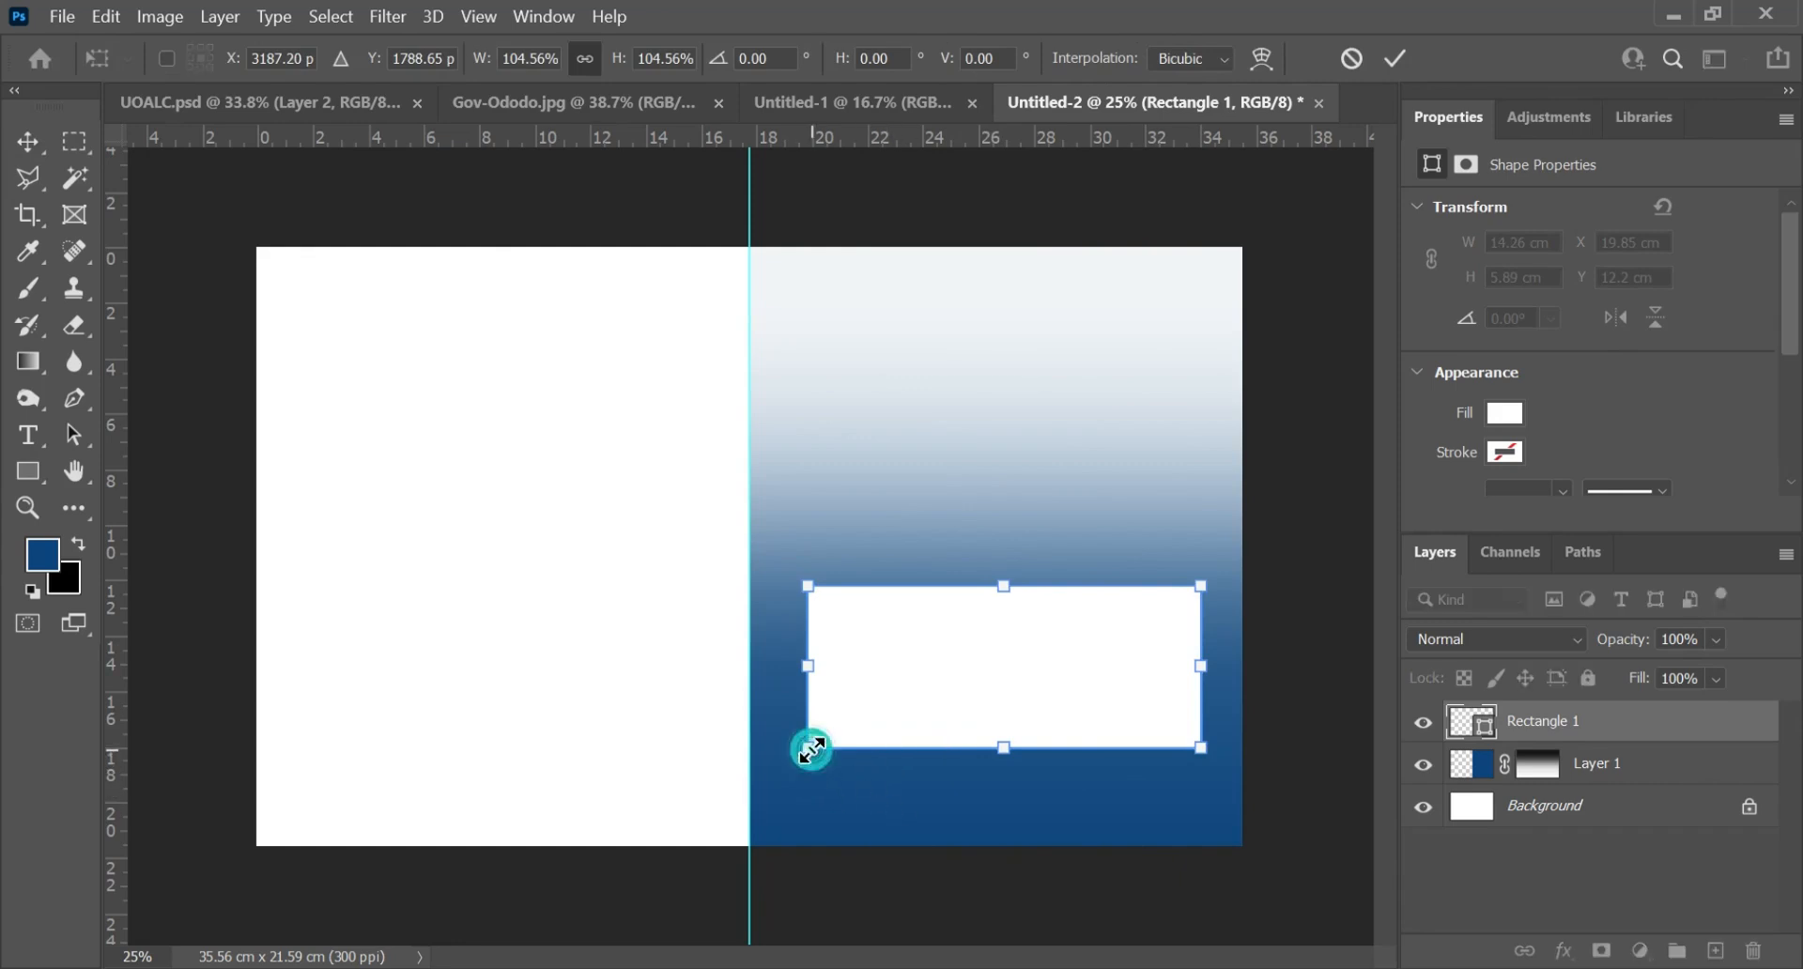
{"action": "left_click_drag", "start_coordinate": [810, 748], "coordinate": [791, 754]}
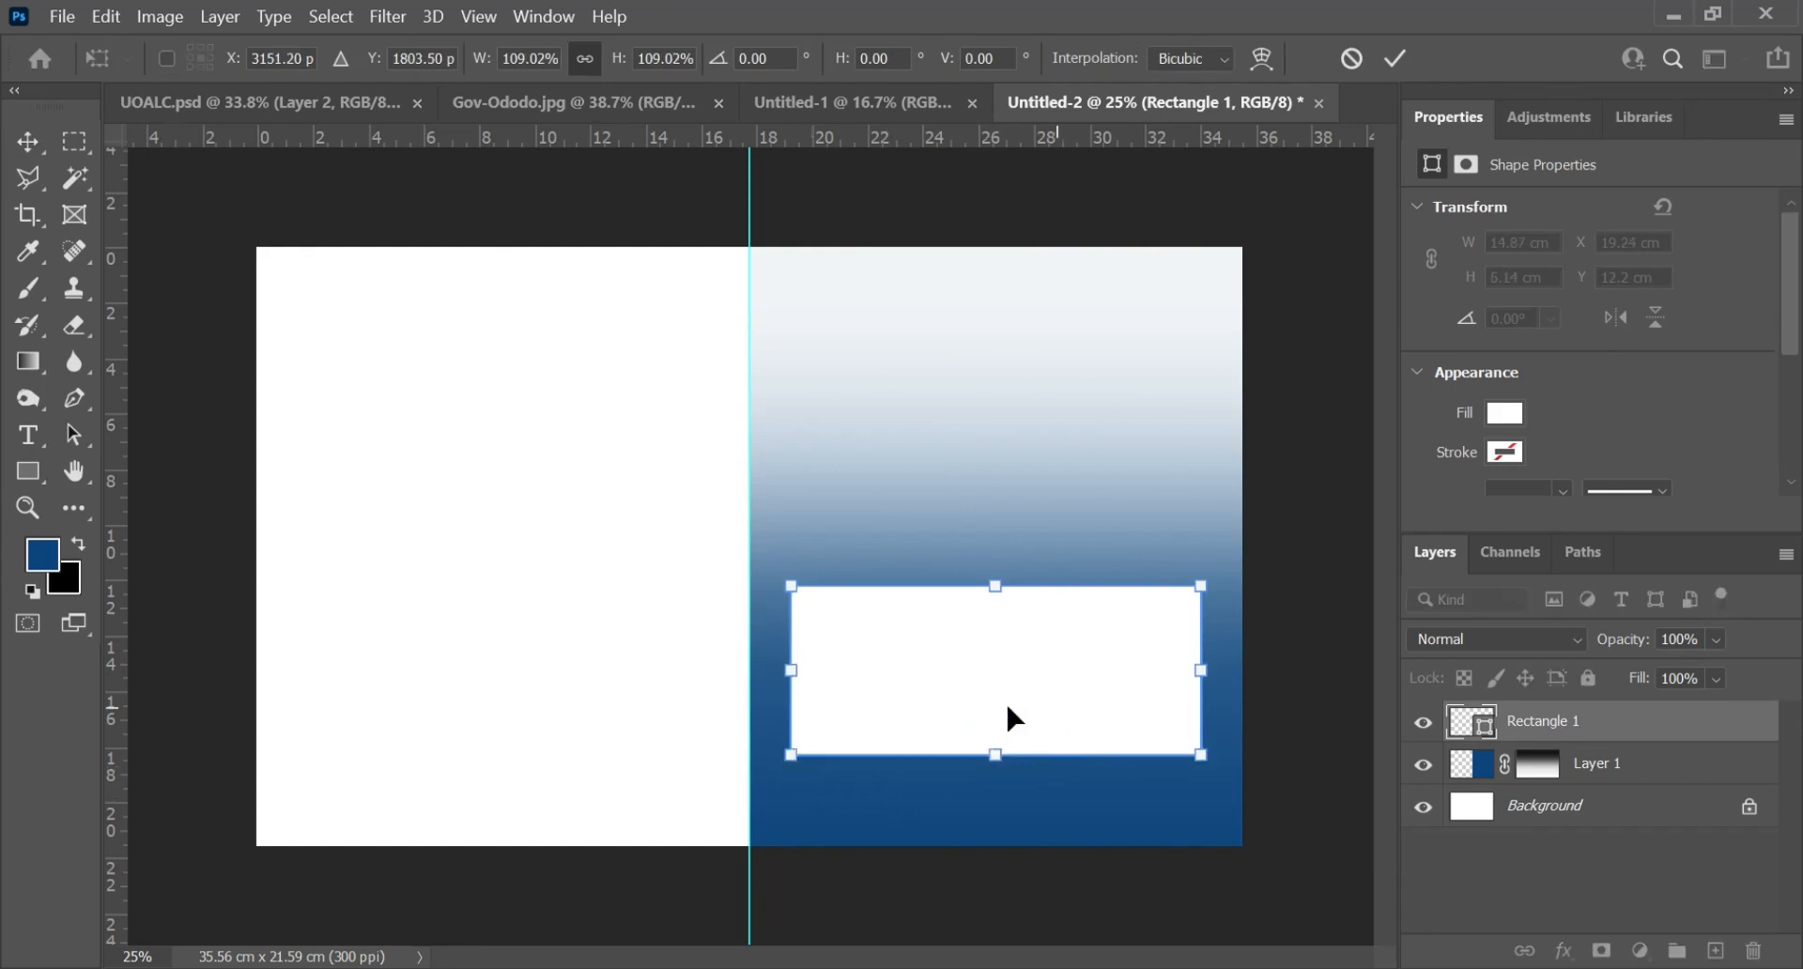
{"action": "key", "text": "Return"}
{"action": "left_click_drag", "start_coordinate": [1006, 705], "coordinate": [976, 683]}
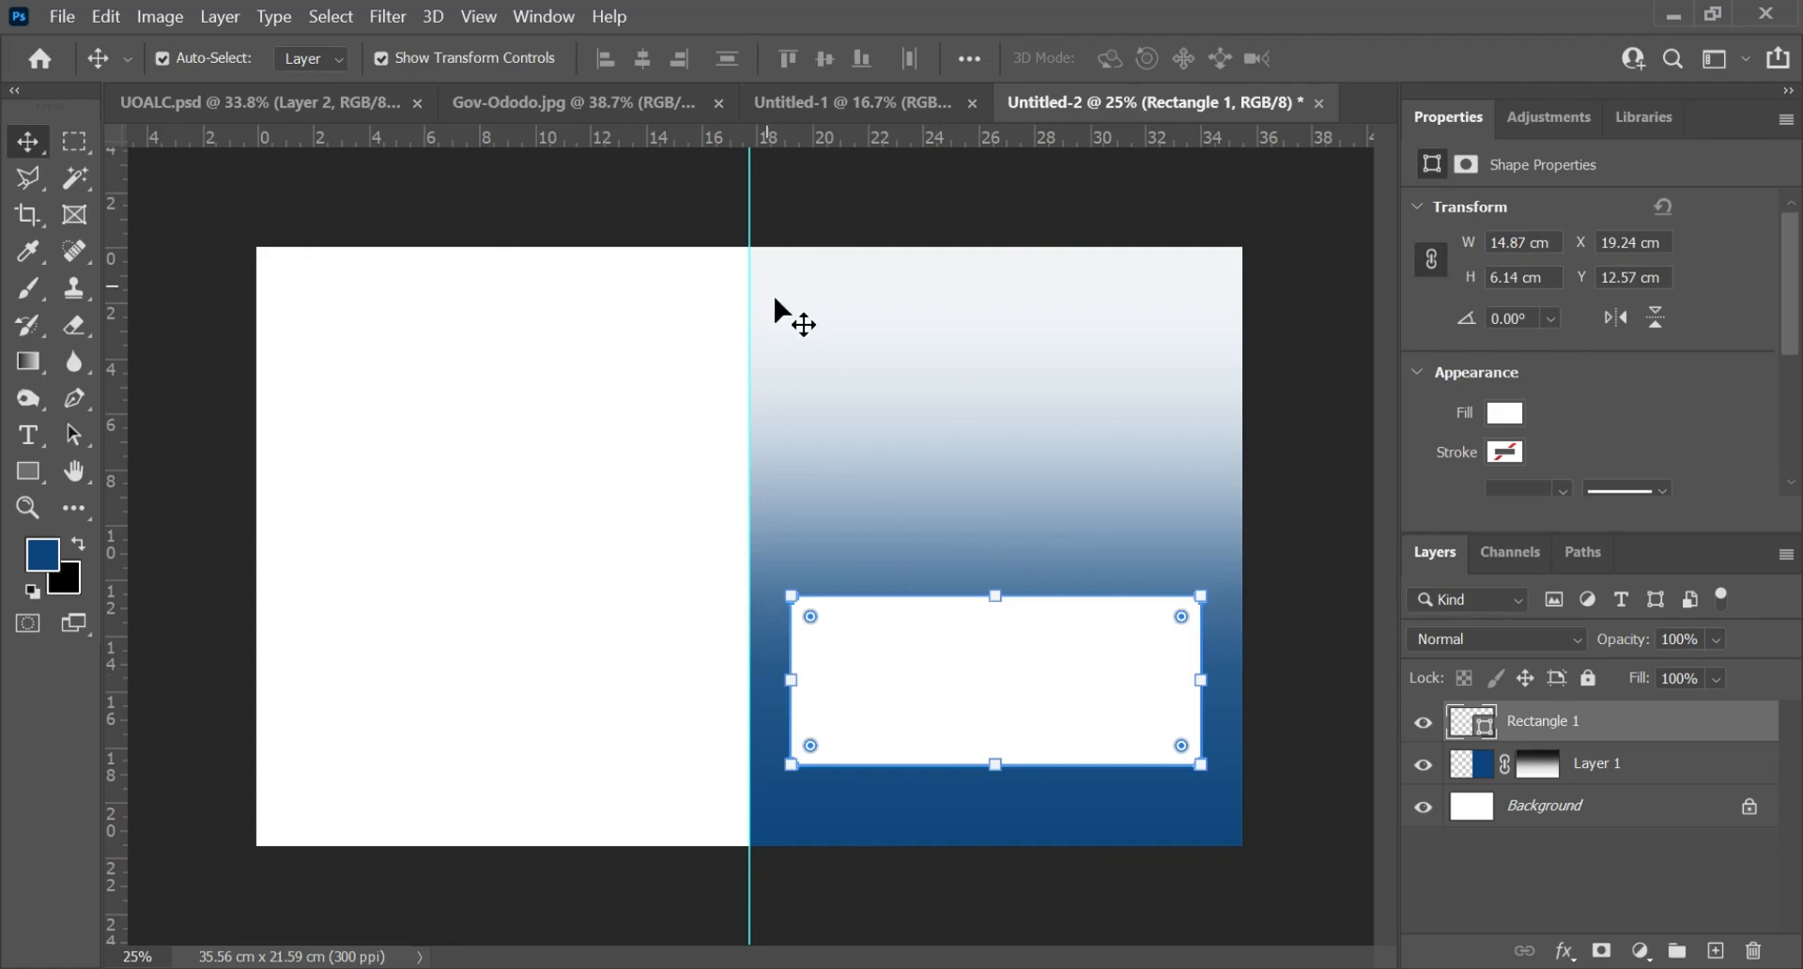
{"action": "left_click", "coordinate": [74, 142]}
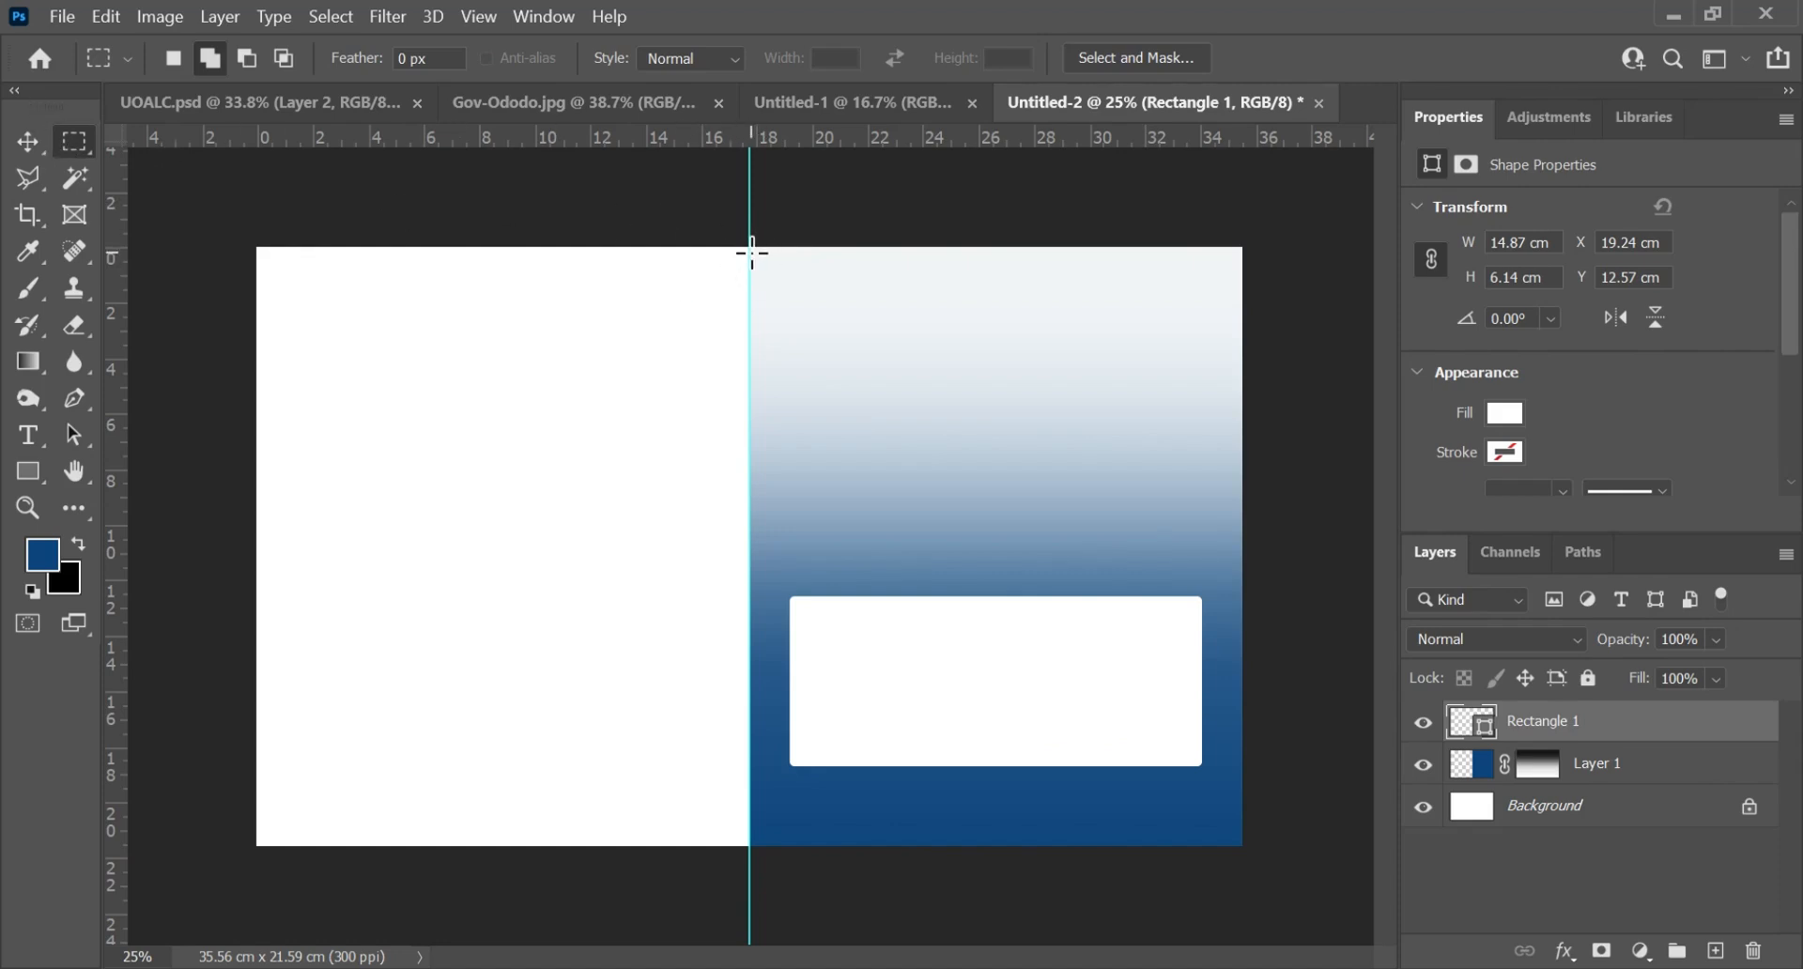
{"action": "left_click_drag", "start_coordinate": [749, 250], "coordinate": [1318, 361]}
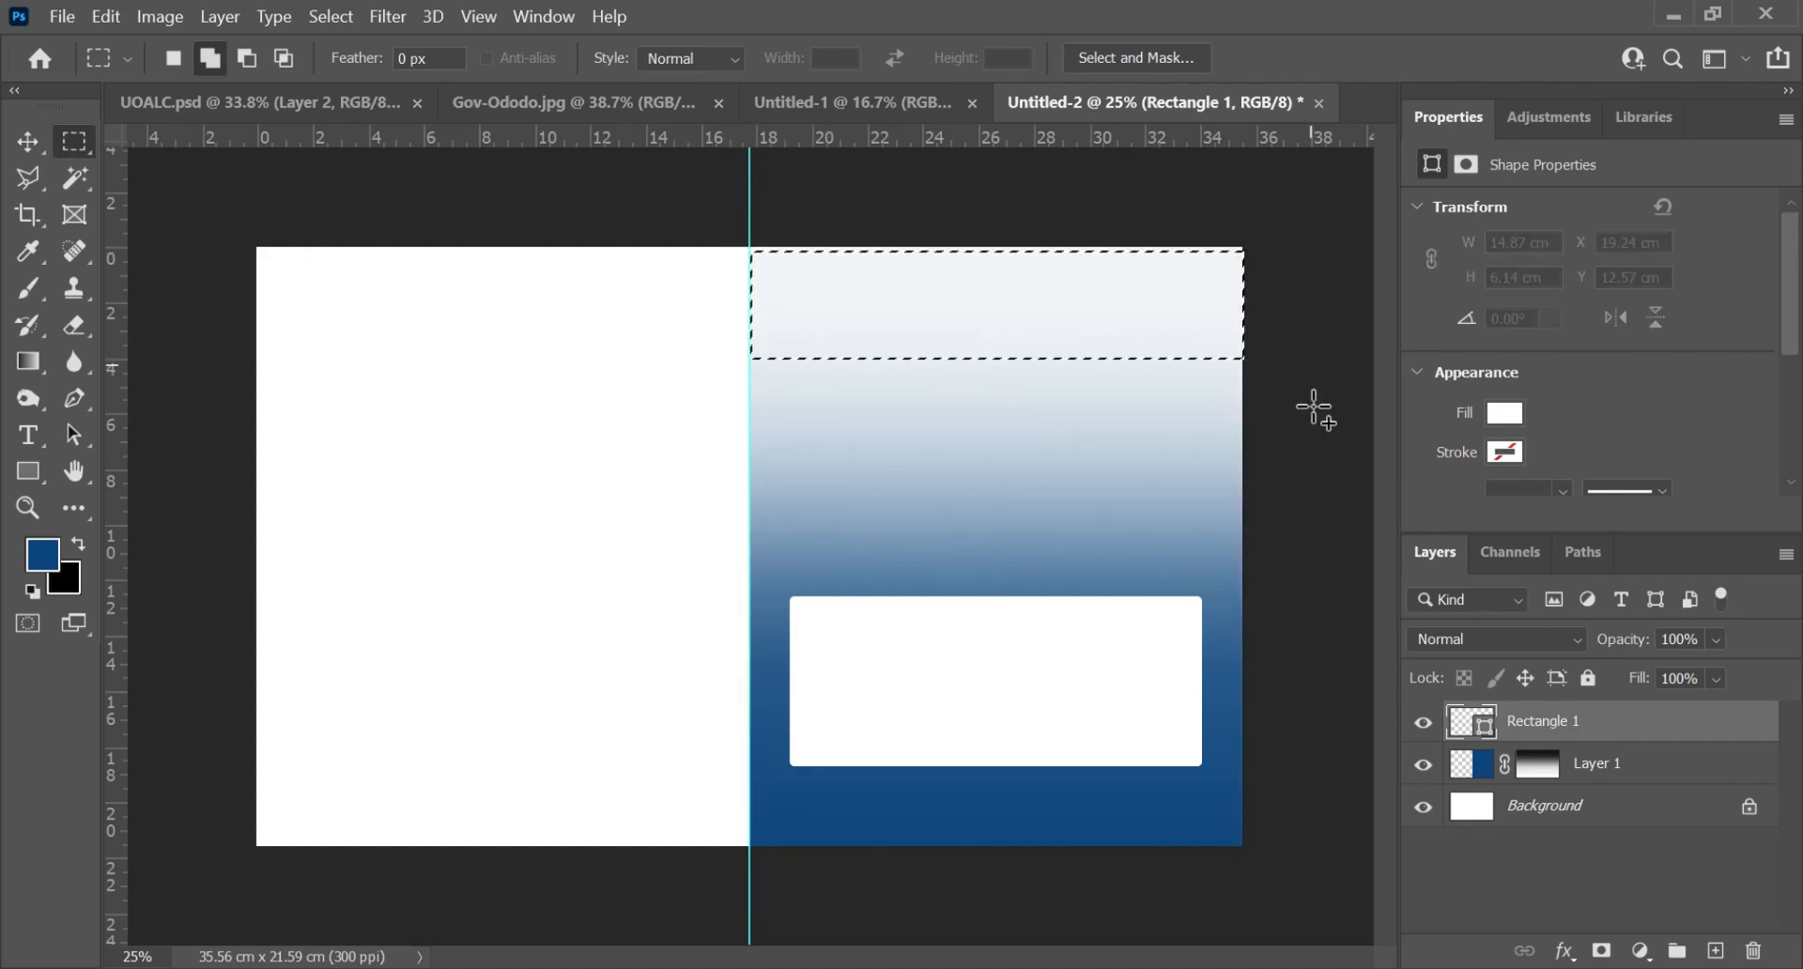
{"action": "key", "text": "v"}
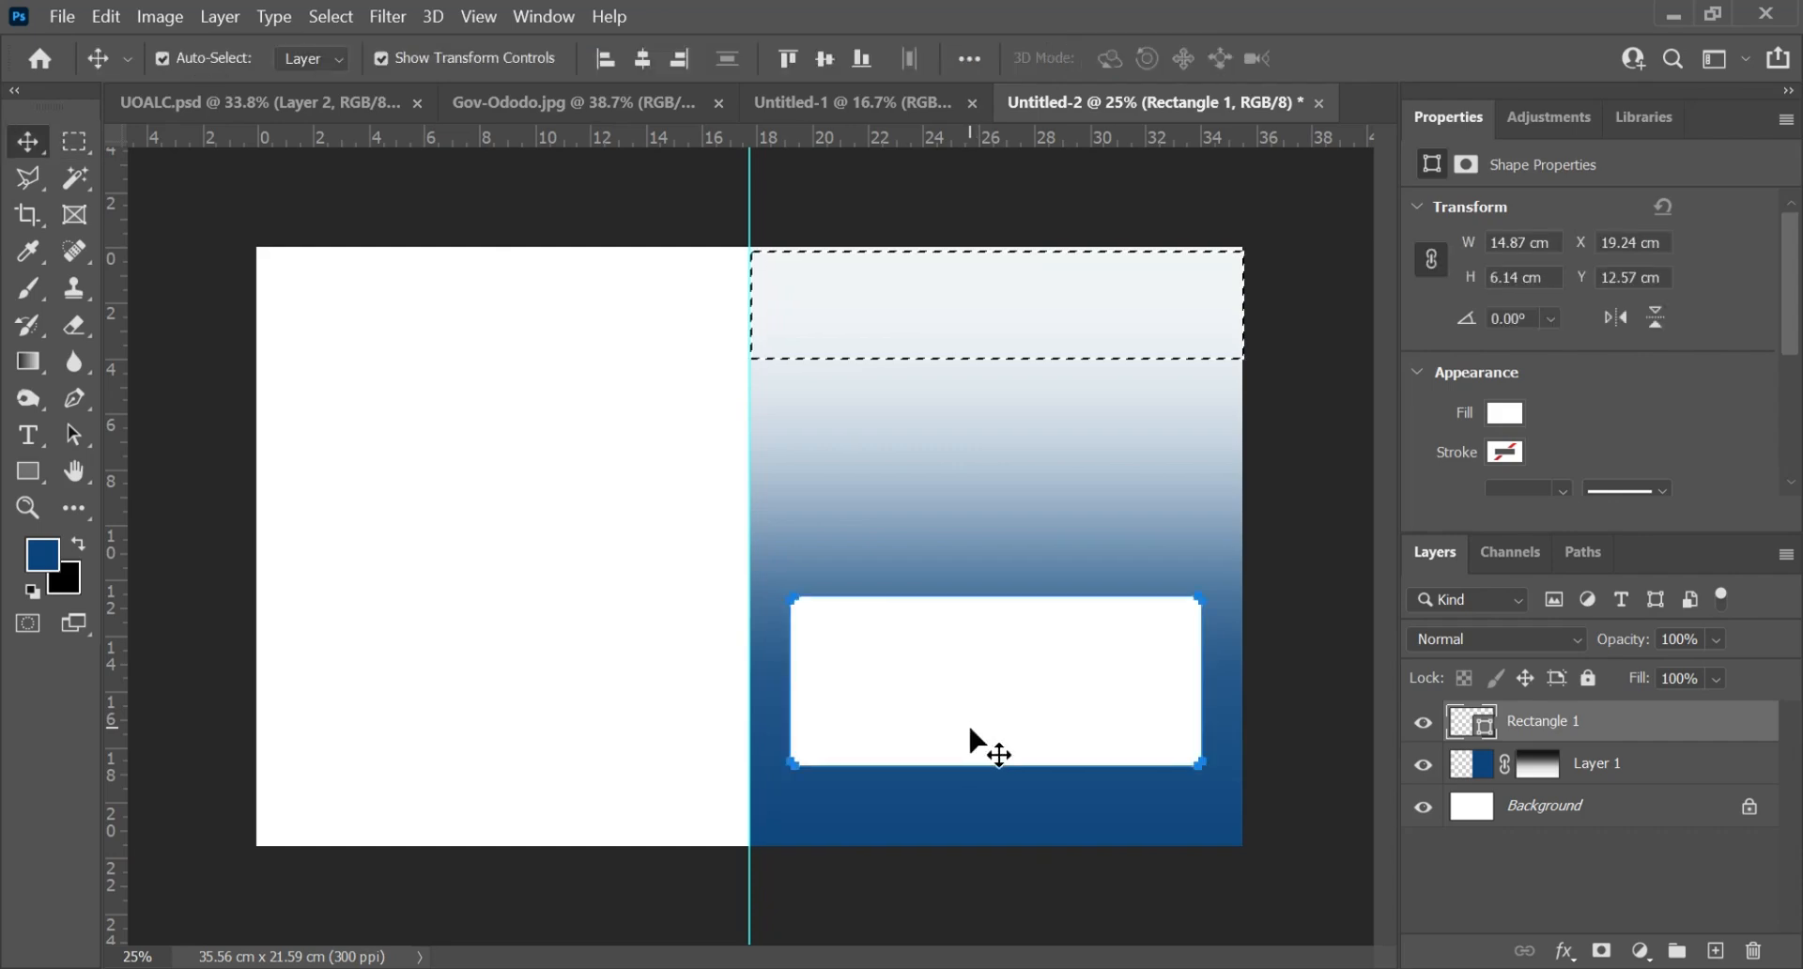
{"action": "left_click", "coordinate": [381, 58]}
{"action": "key", "text": "ctrl"}
{"action": "key", "text": "ctrl+d"}
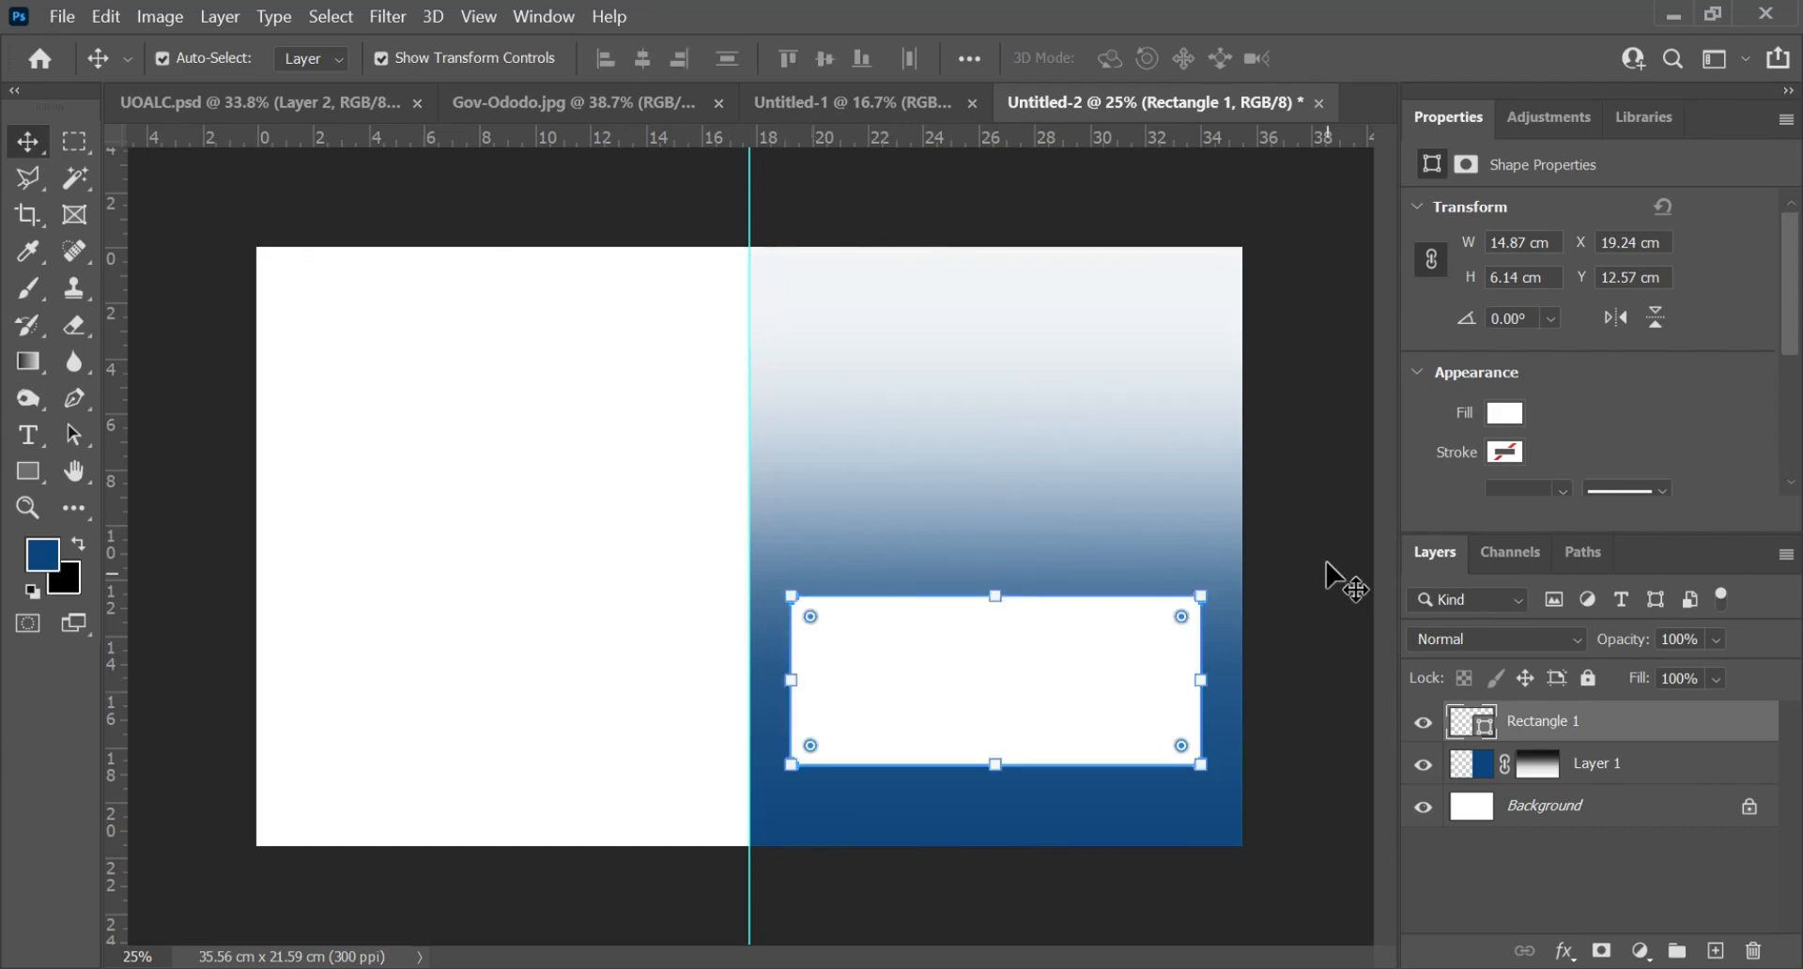
{"action": "left_click", "coordinate": [1322, 556]}
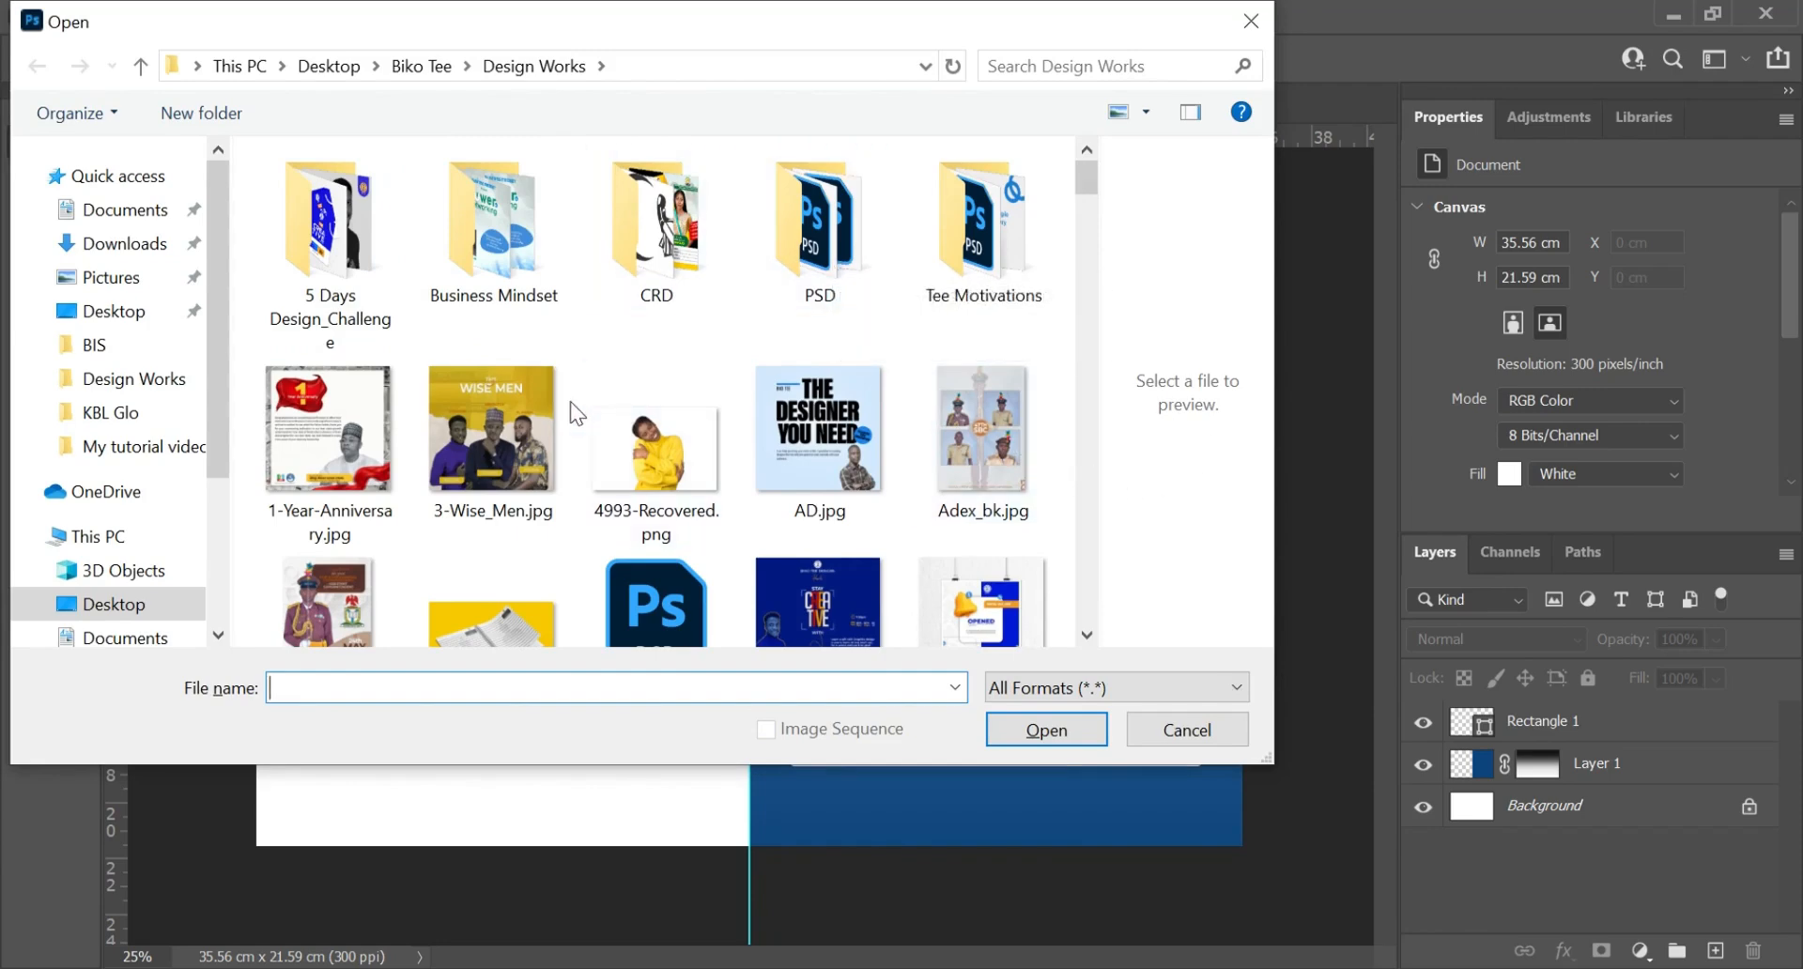
Step: Open BD_Tee.psd from the PSD folder inside Design Works
{"action": "scroll", "coordinate": [571, 402], "scroll_direction": "down", "scroll_amount": 2}
{"action": "scroll", "coordinate": [571, 403], "scroll_direction": "down", "scroll_amount": 5}
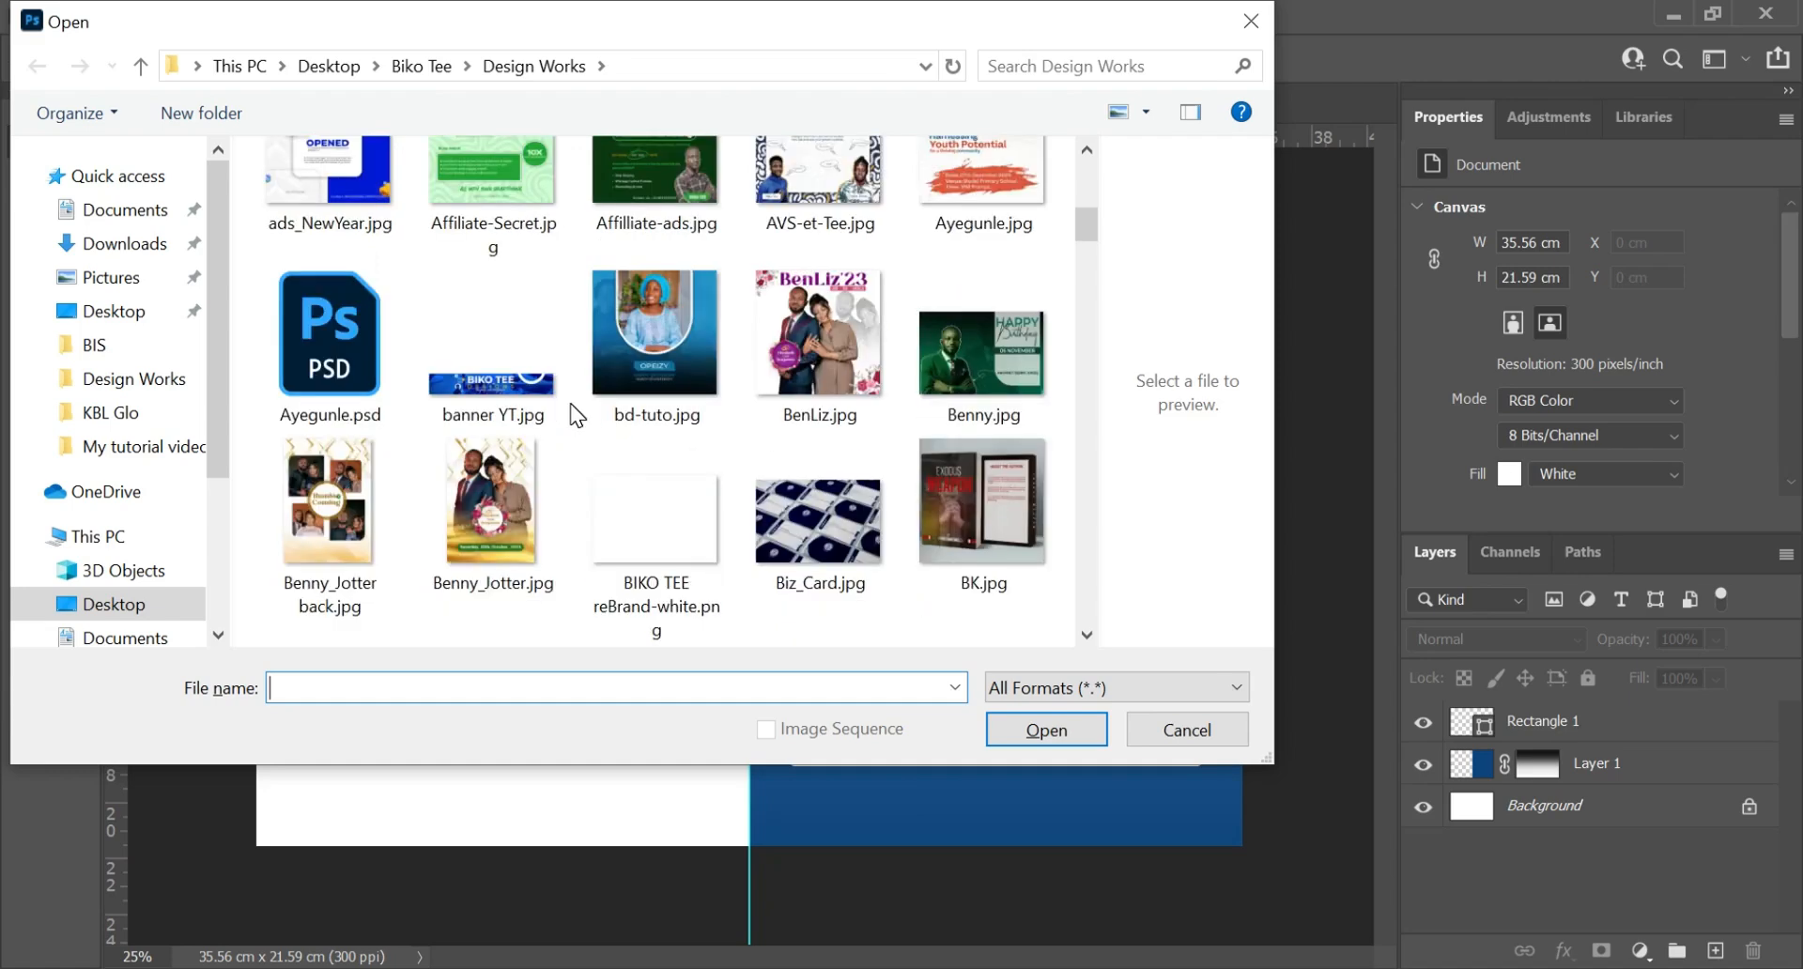
{"action": "scroll", "coordinate": [571, 403], "scroll_direction": "up", "scroll_amount": 7}
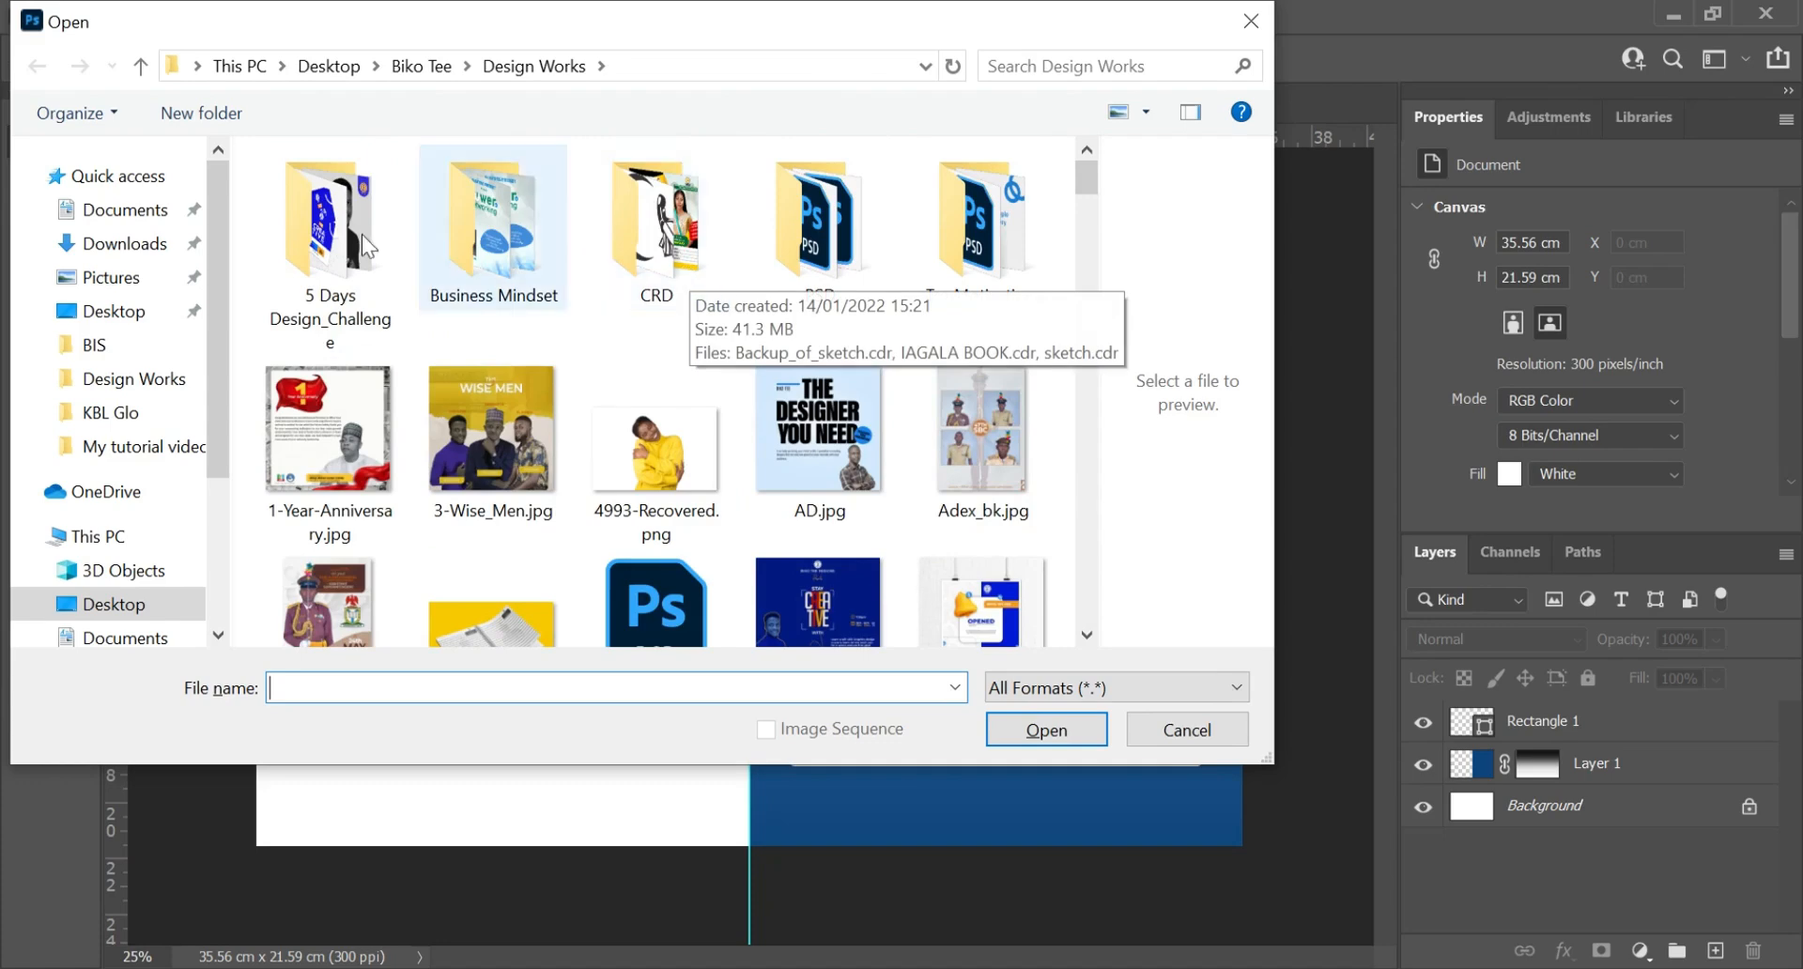
{"action": "double_click", "coordinate": [815, 223]}
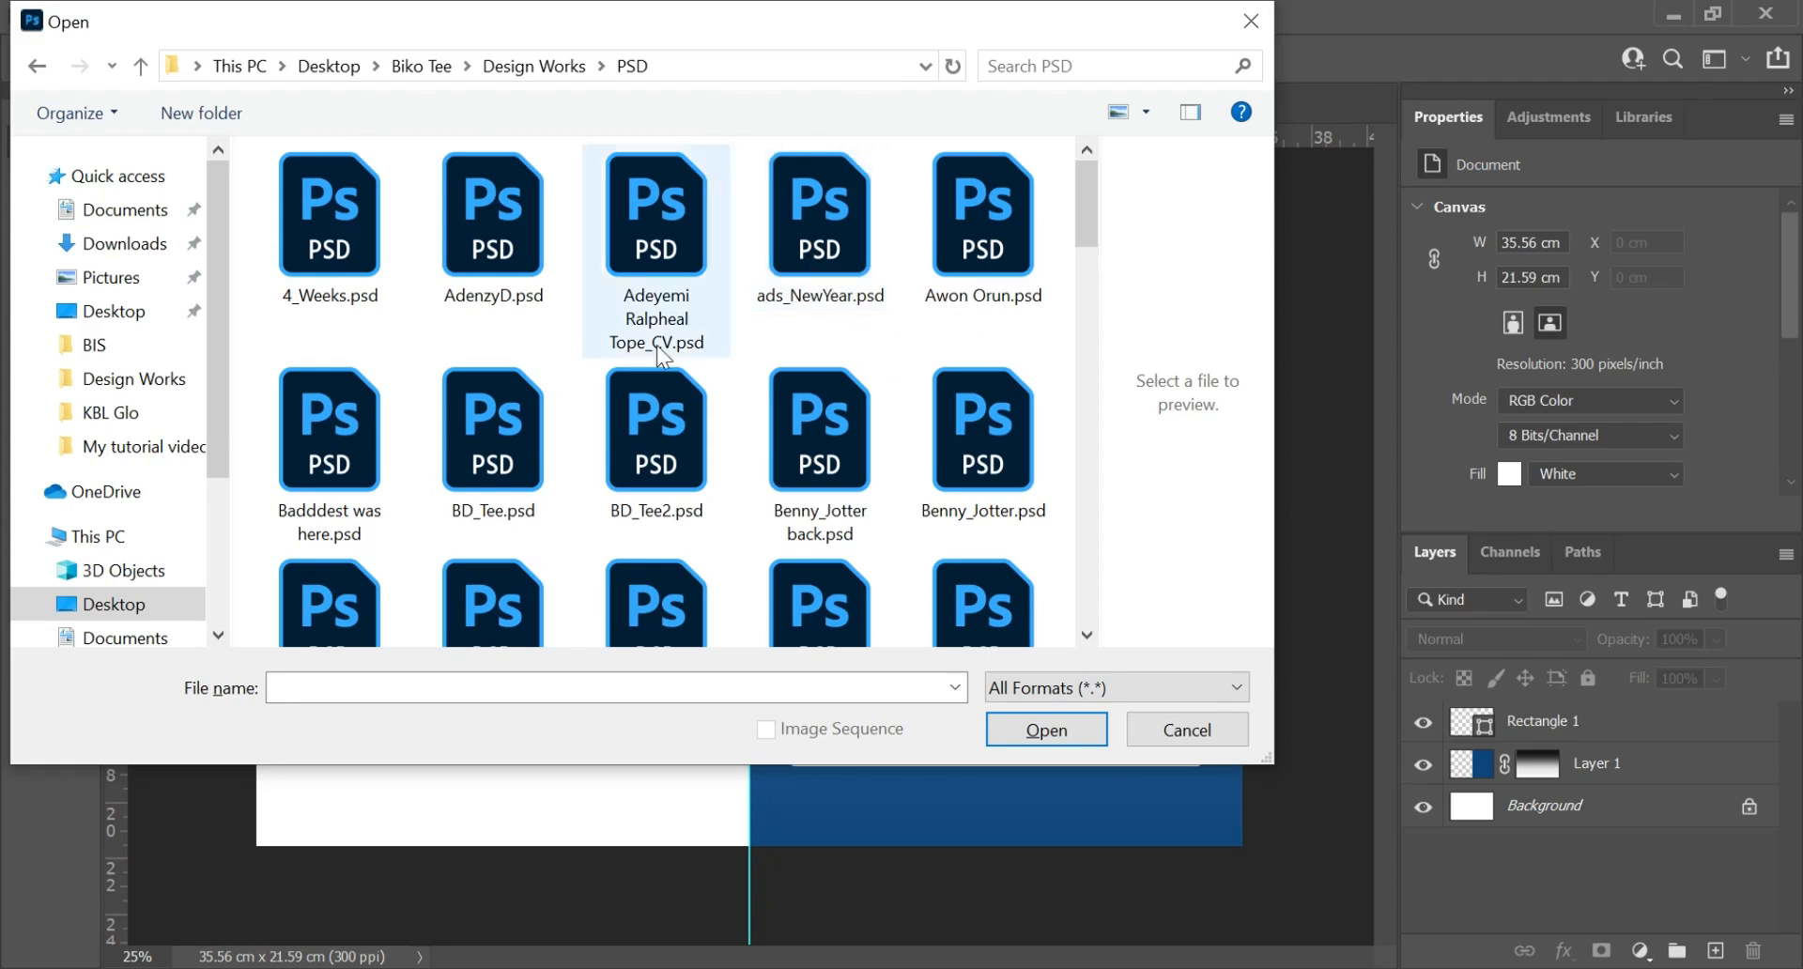
{"action": "left_click", "coordinate": [357, 234]}
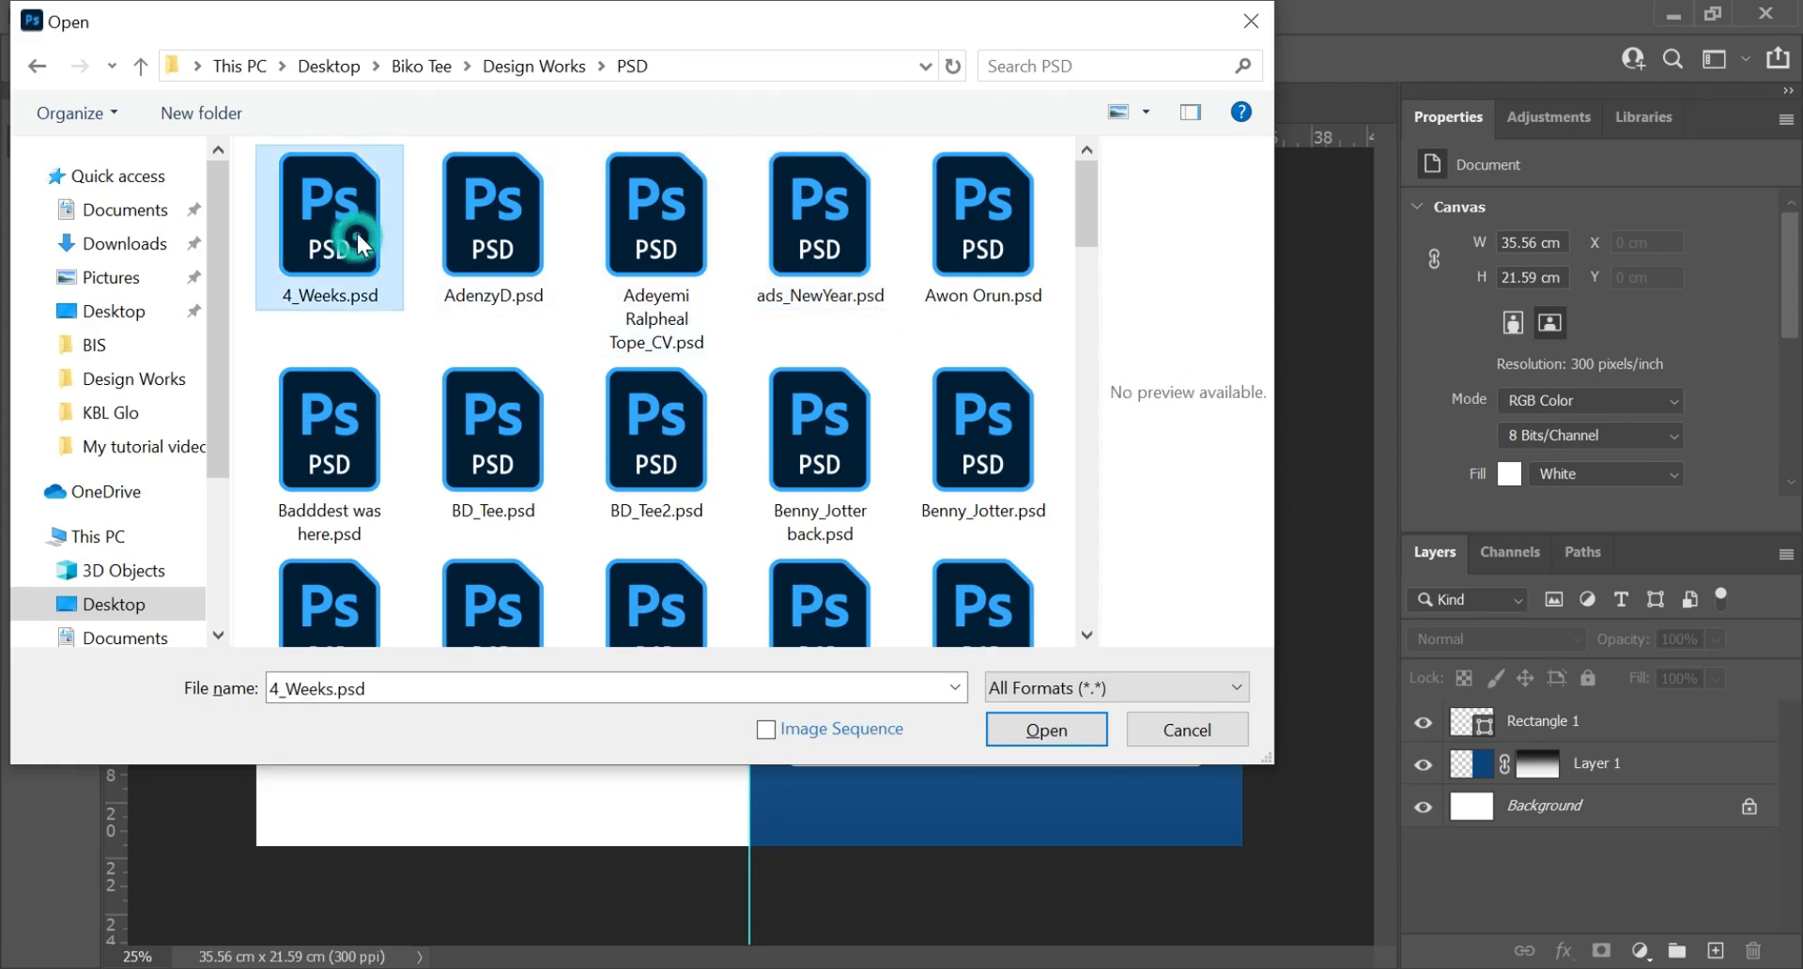
{"action": "left_click", "coordinate": [481, 425]}
{"action": "left_click", "coordinate": [1039, 729]}
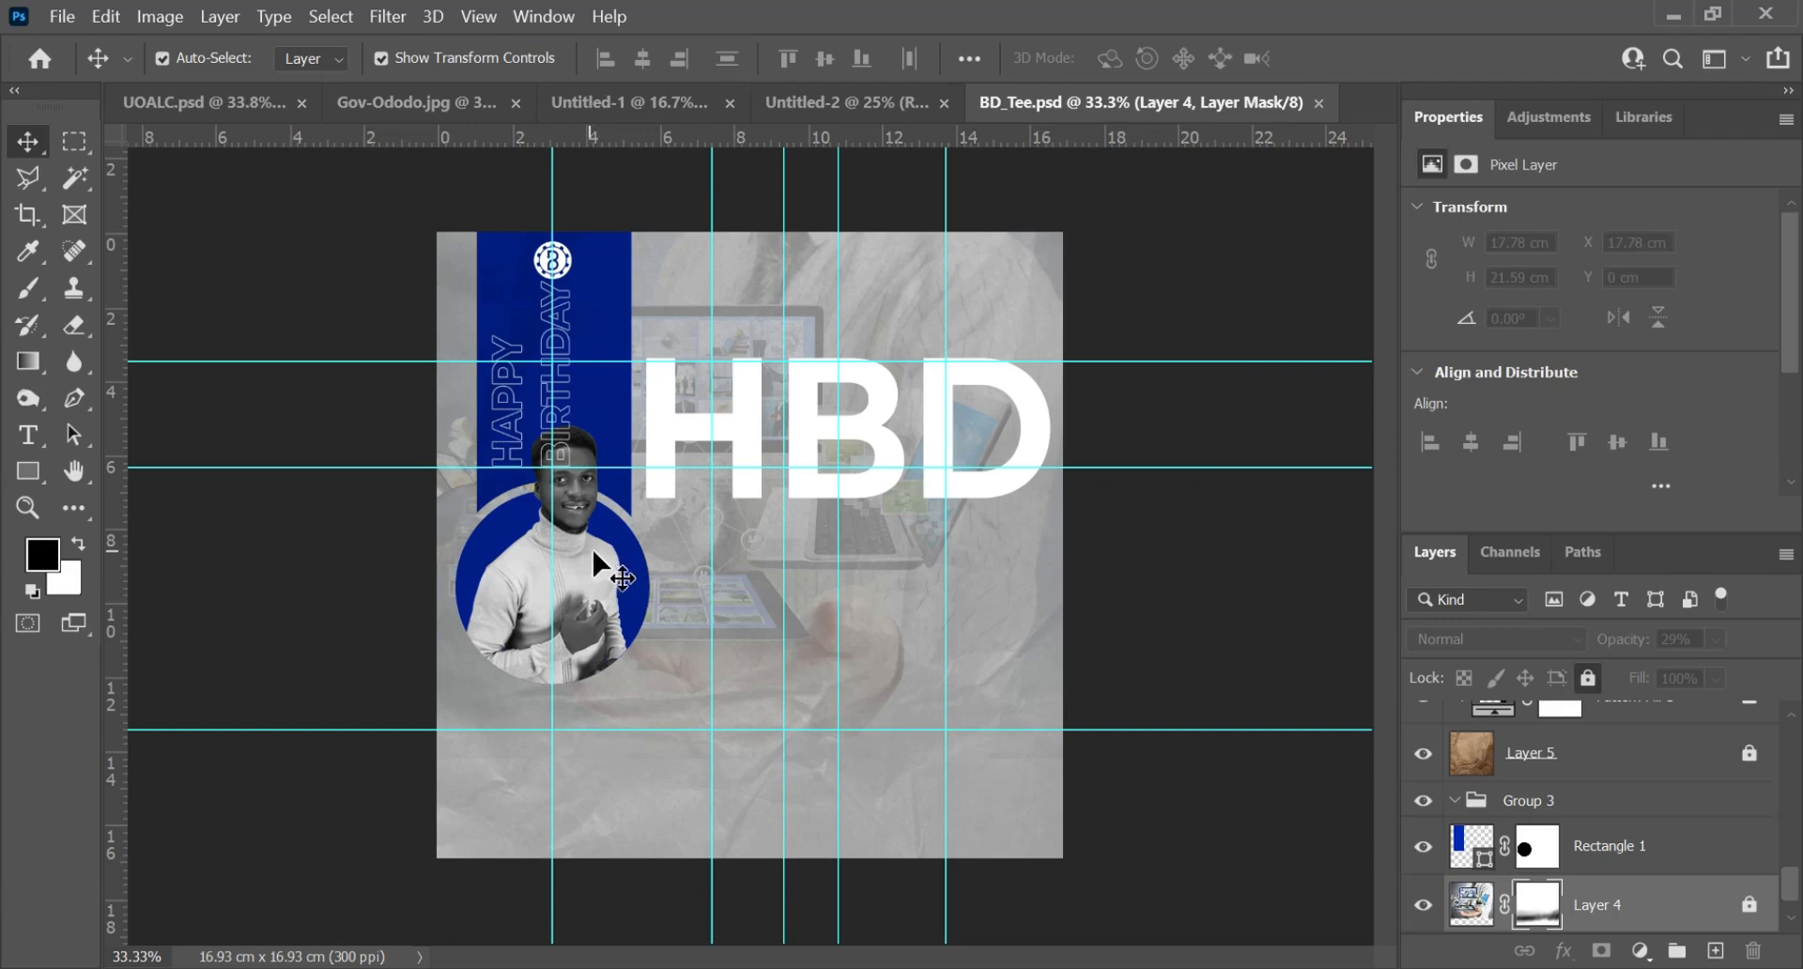
Step: Copy the man's cutout portrait from BD_Tee.psd into Untitled-2 and enlarge it to about 11.8 x 18.9 cm against the centre guide
{"action": "left_click_drag", "start_coordinate": [592, 546], "coordinate": [981, 721]}
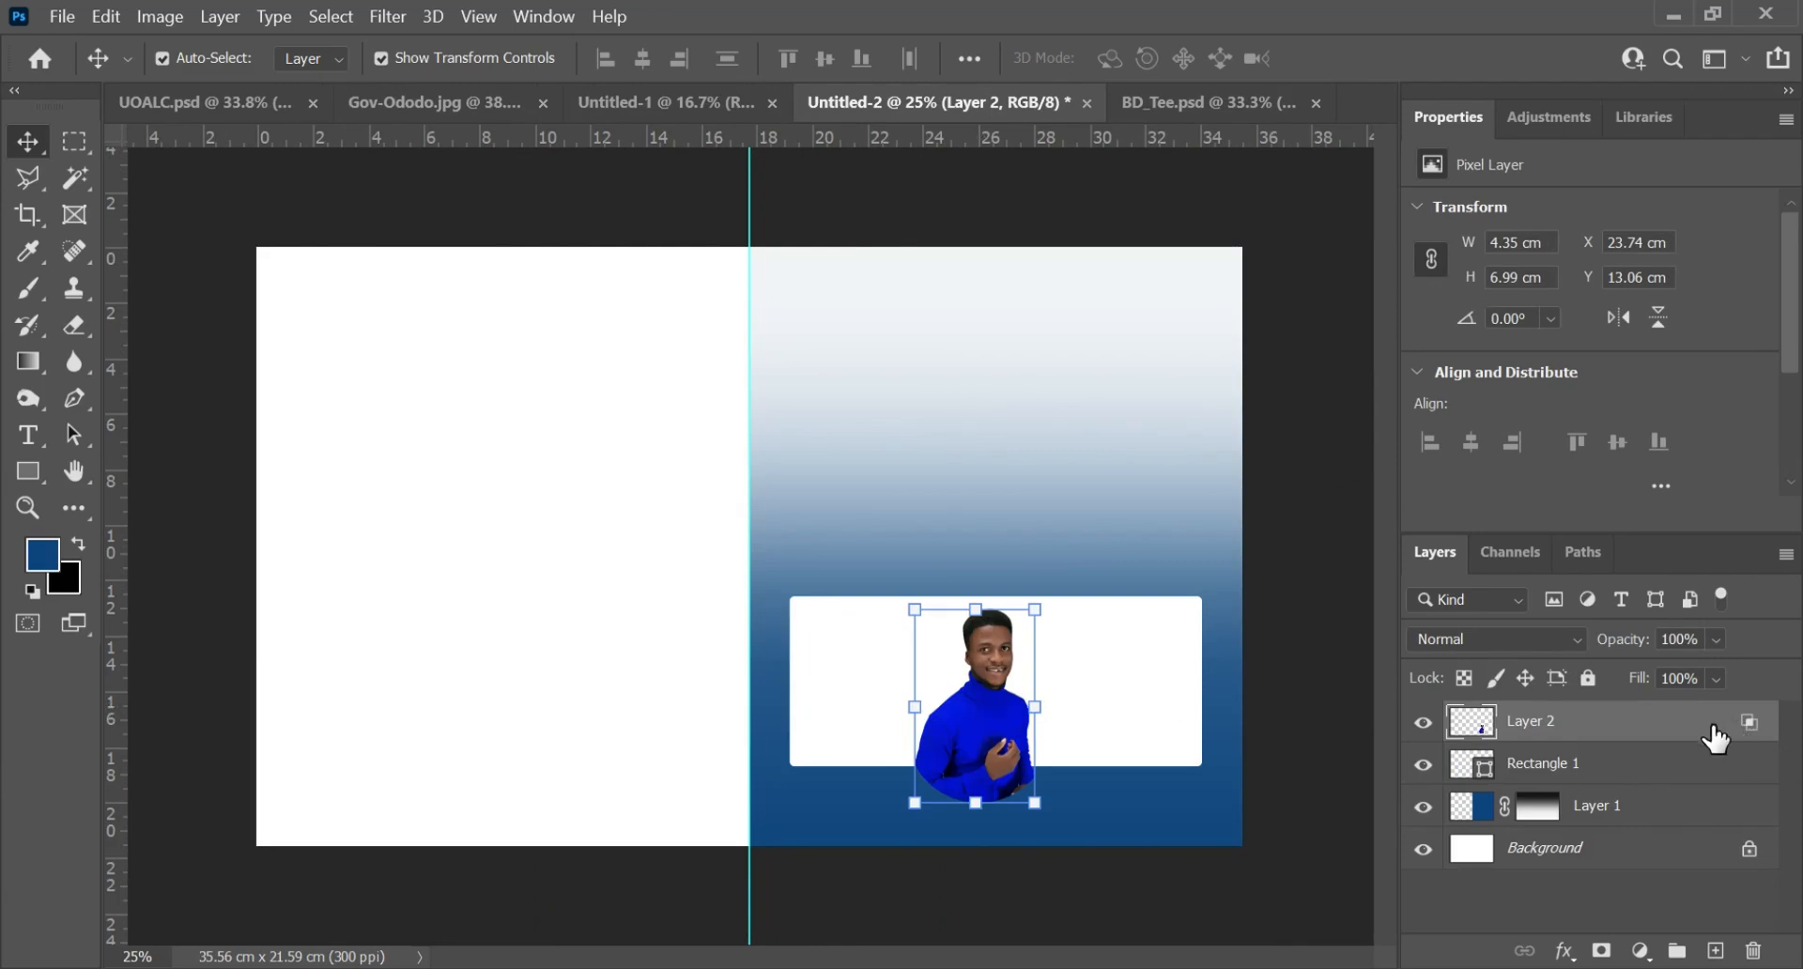
{"action": "left_click_drag", "start_coordinate": [967, 716], "coordinate": [949, 376]}
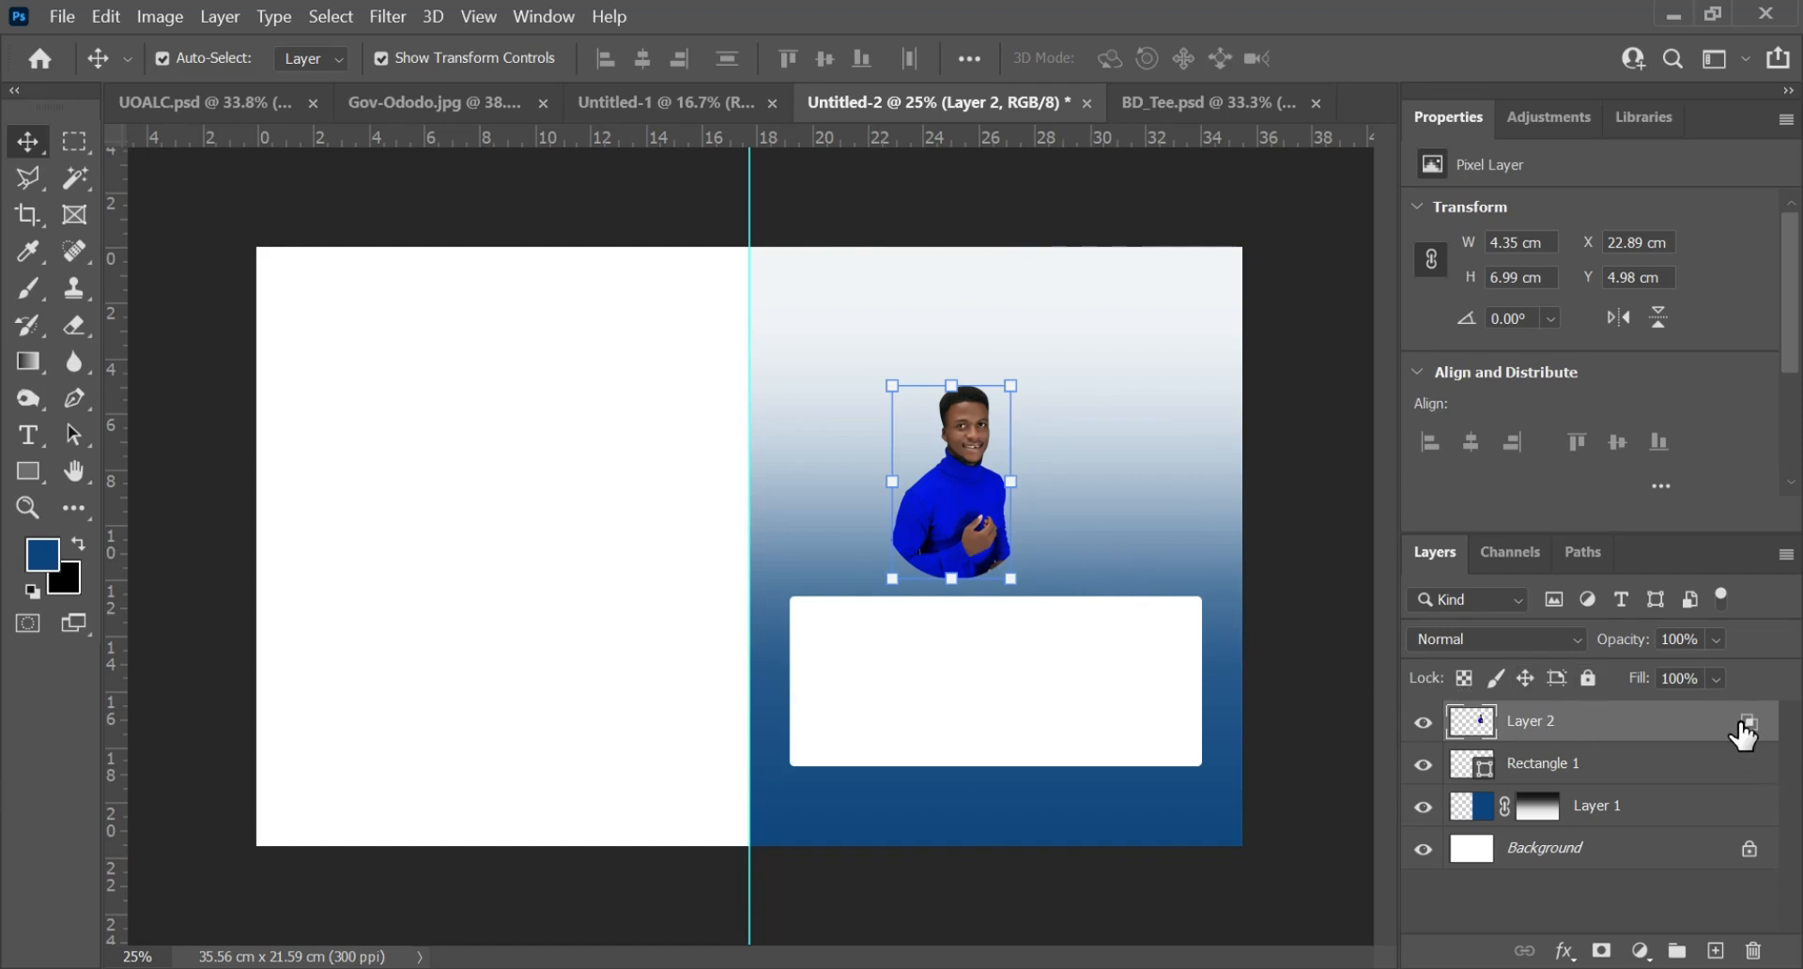
{"action": "key", "text": "ctrl+t"}
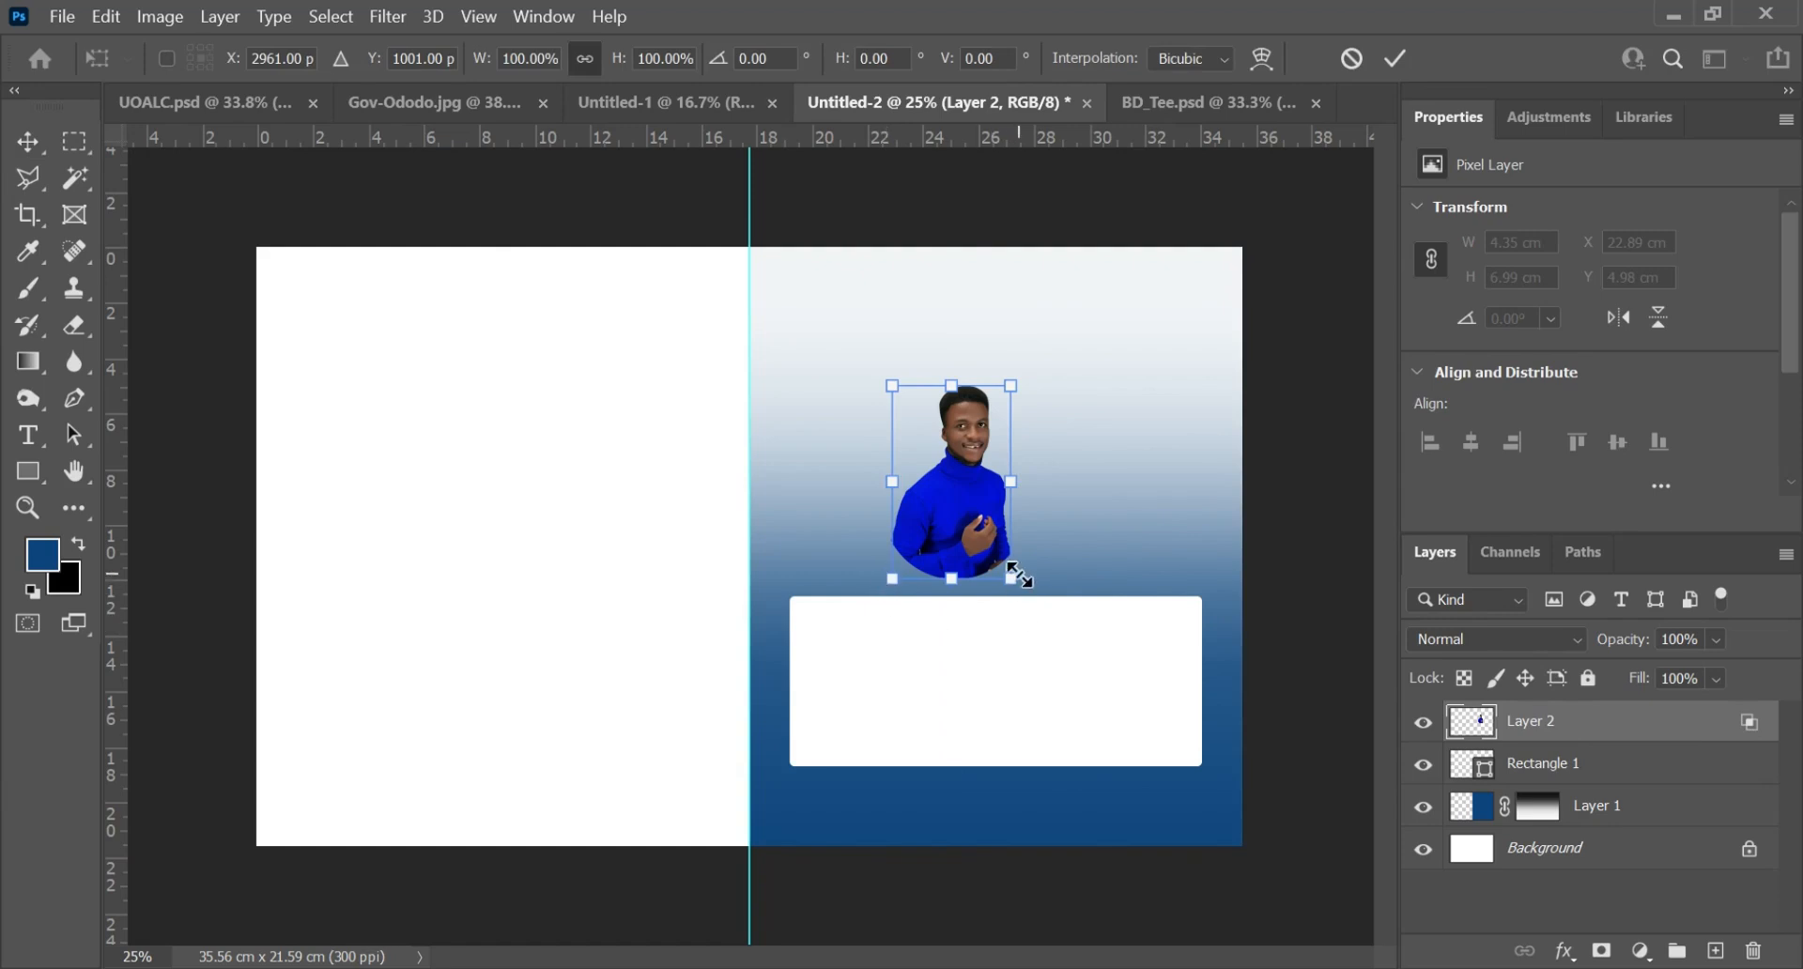
{"action": "left_click_drag", "start_coordinate": [1019, 575], "coordinate": [1252, 842]}
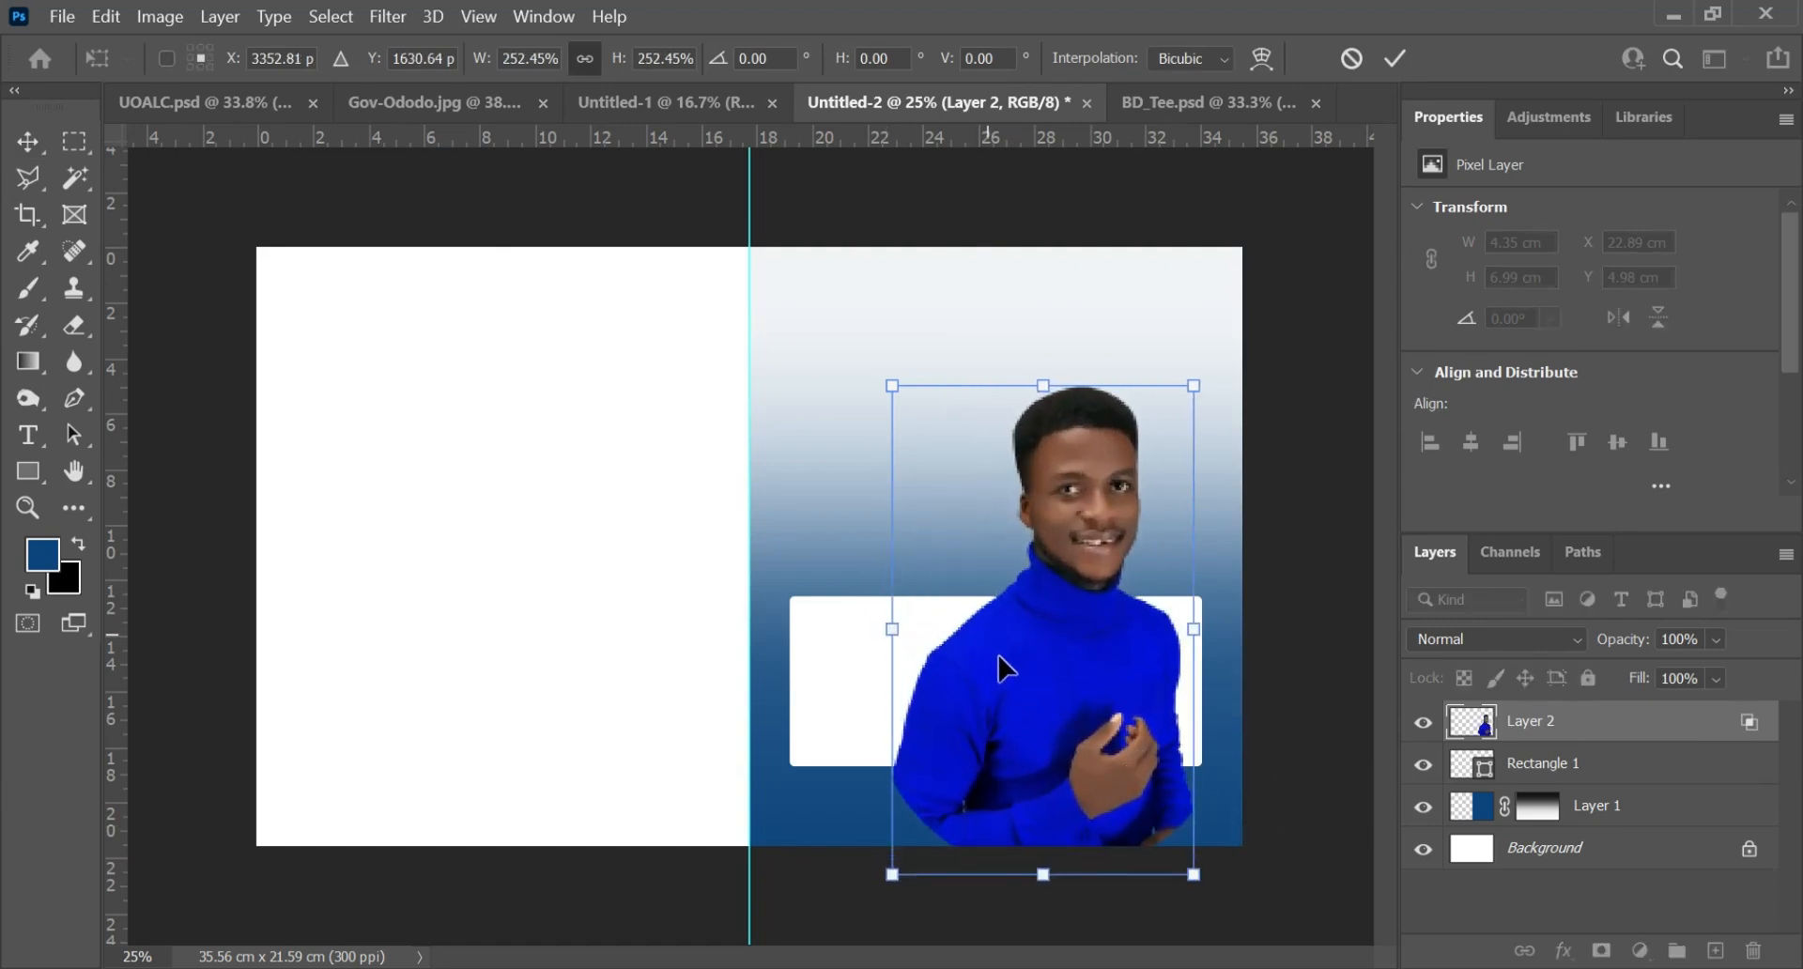
{"action": "left_click_drag", "start_coordinate": [998, 667], "coordinate": [874, 628]}
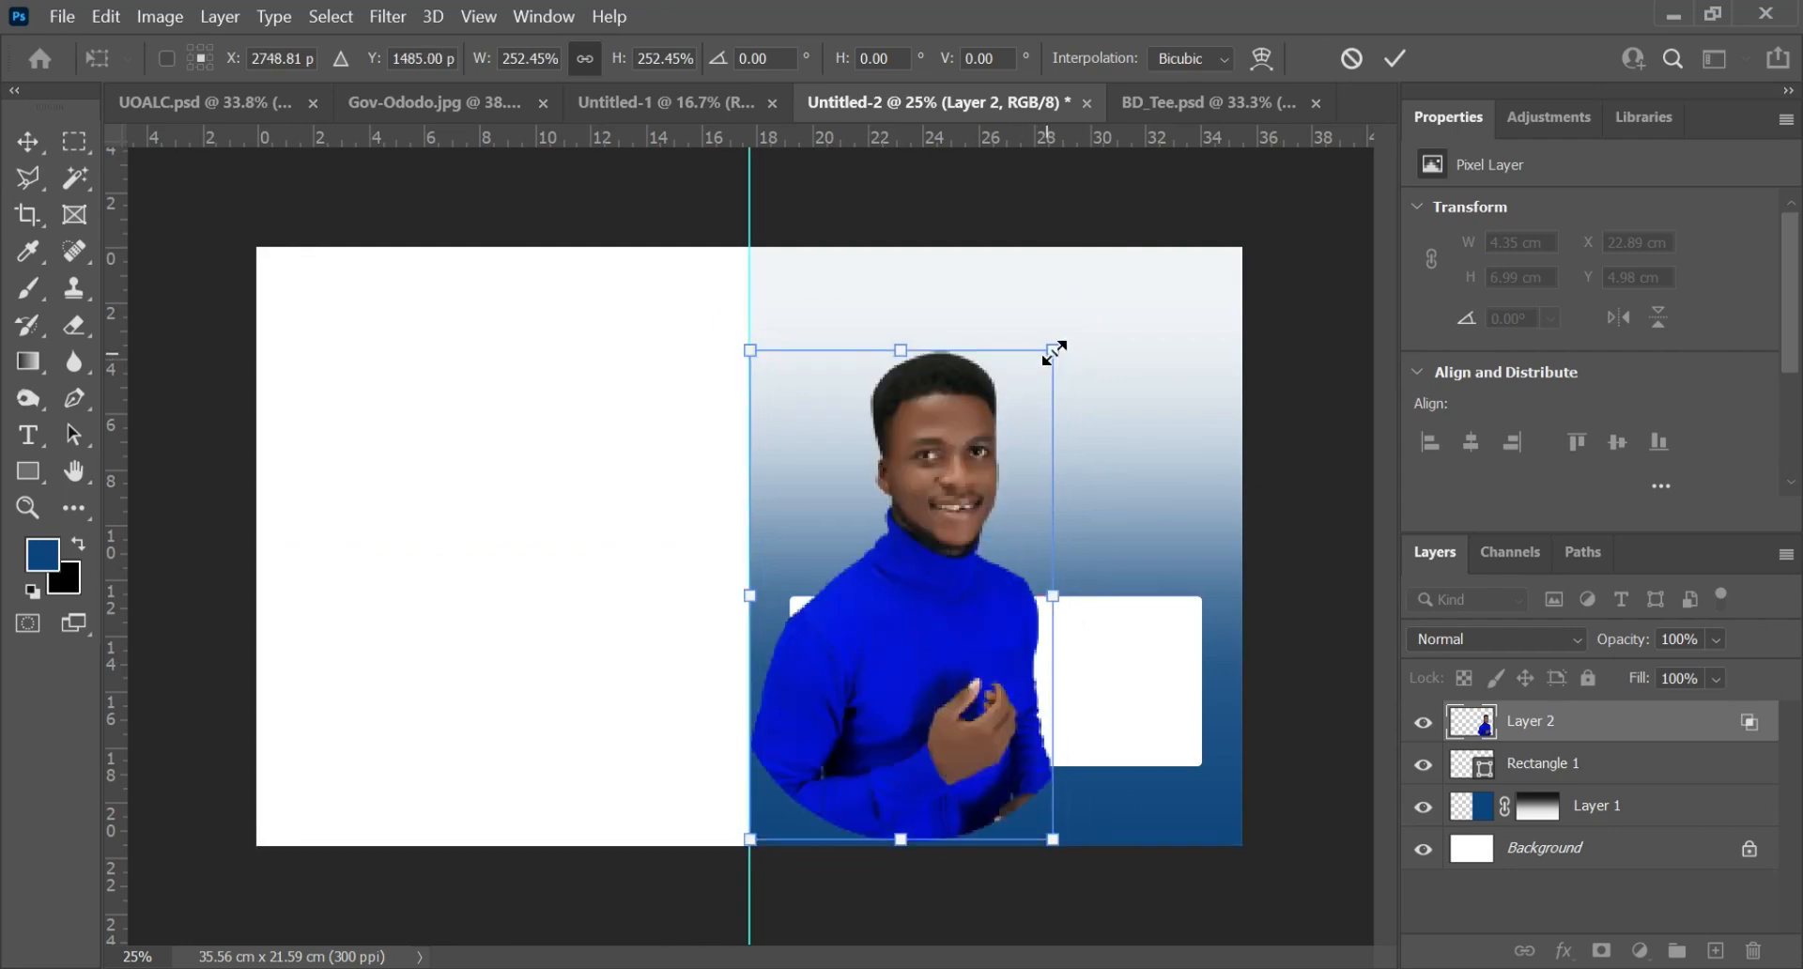
{"action": "left_click_drag", "start_coordinate": [1056, 352], "coordinate": [1076, 315]}
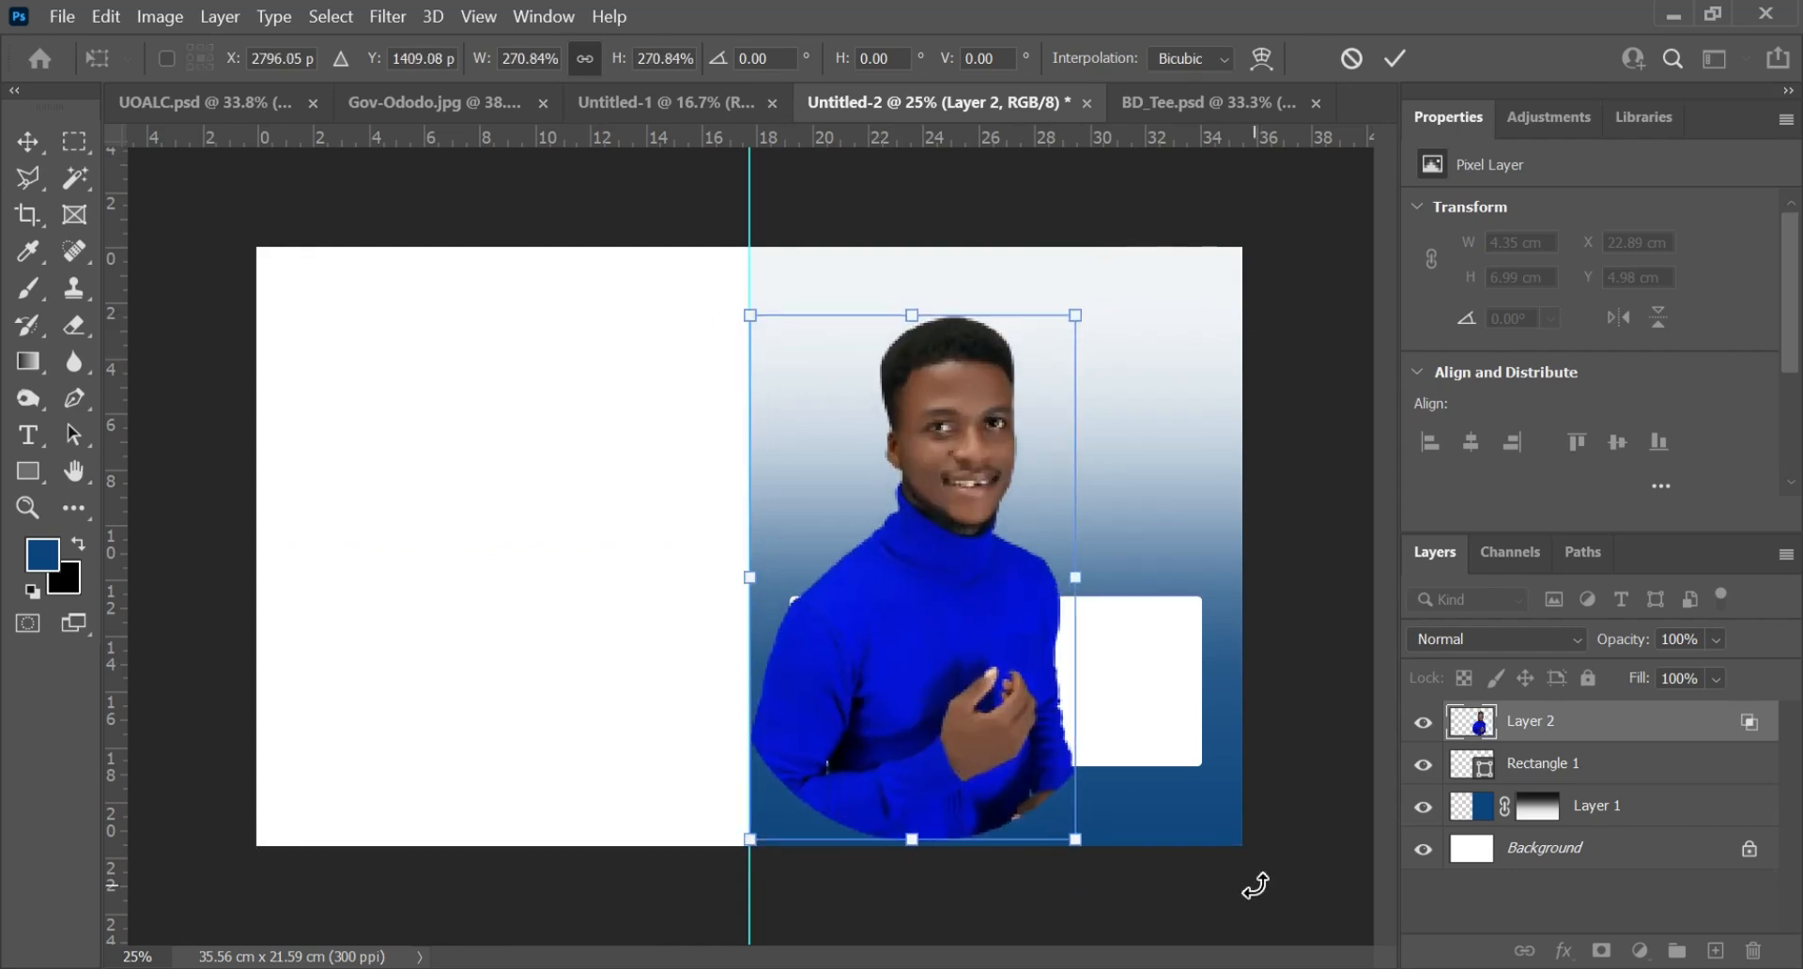
{"action": "key", "text": "Return"}
Step: Move the portrait layer beneath the white rectangle and add a layer mask with a faint 23% gradient at the portrait's lower edge
{"action": "left_click_drag", "start_coordinate": [1675, 720], "coordinate": [1679, 816]}
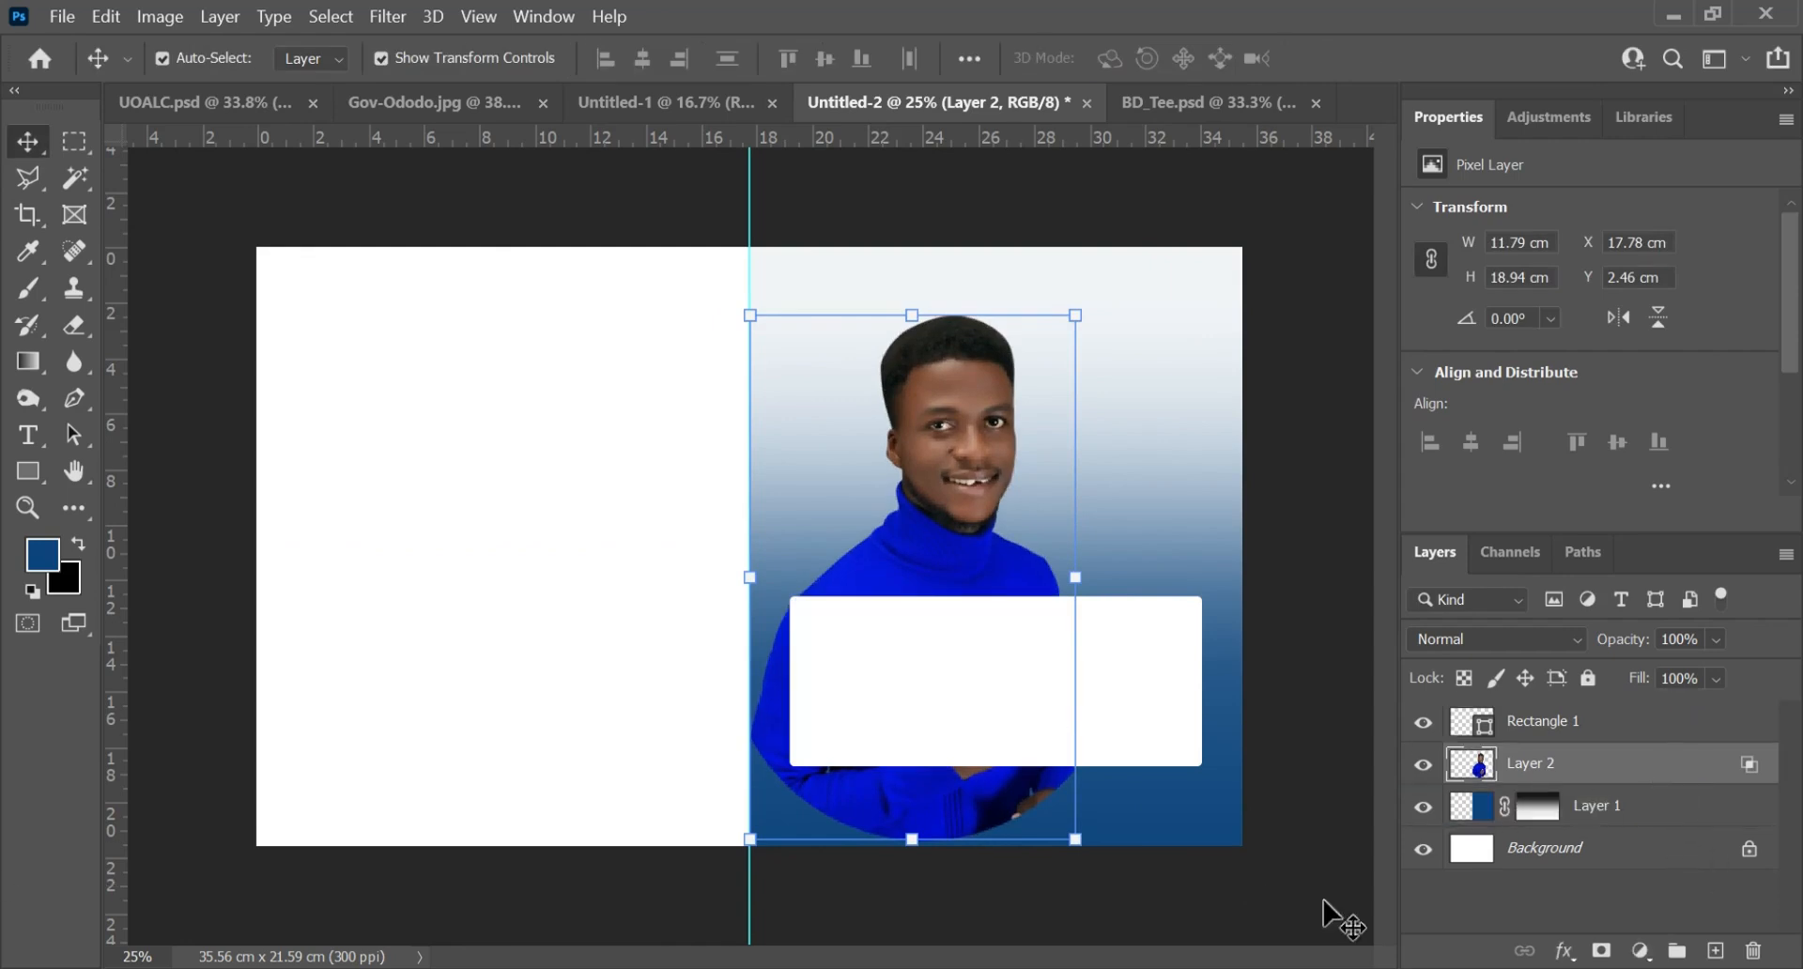
{"action": "left_click", "coordinate": [1601, 952]}
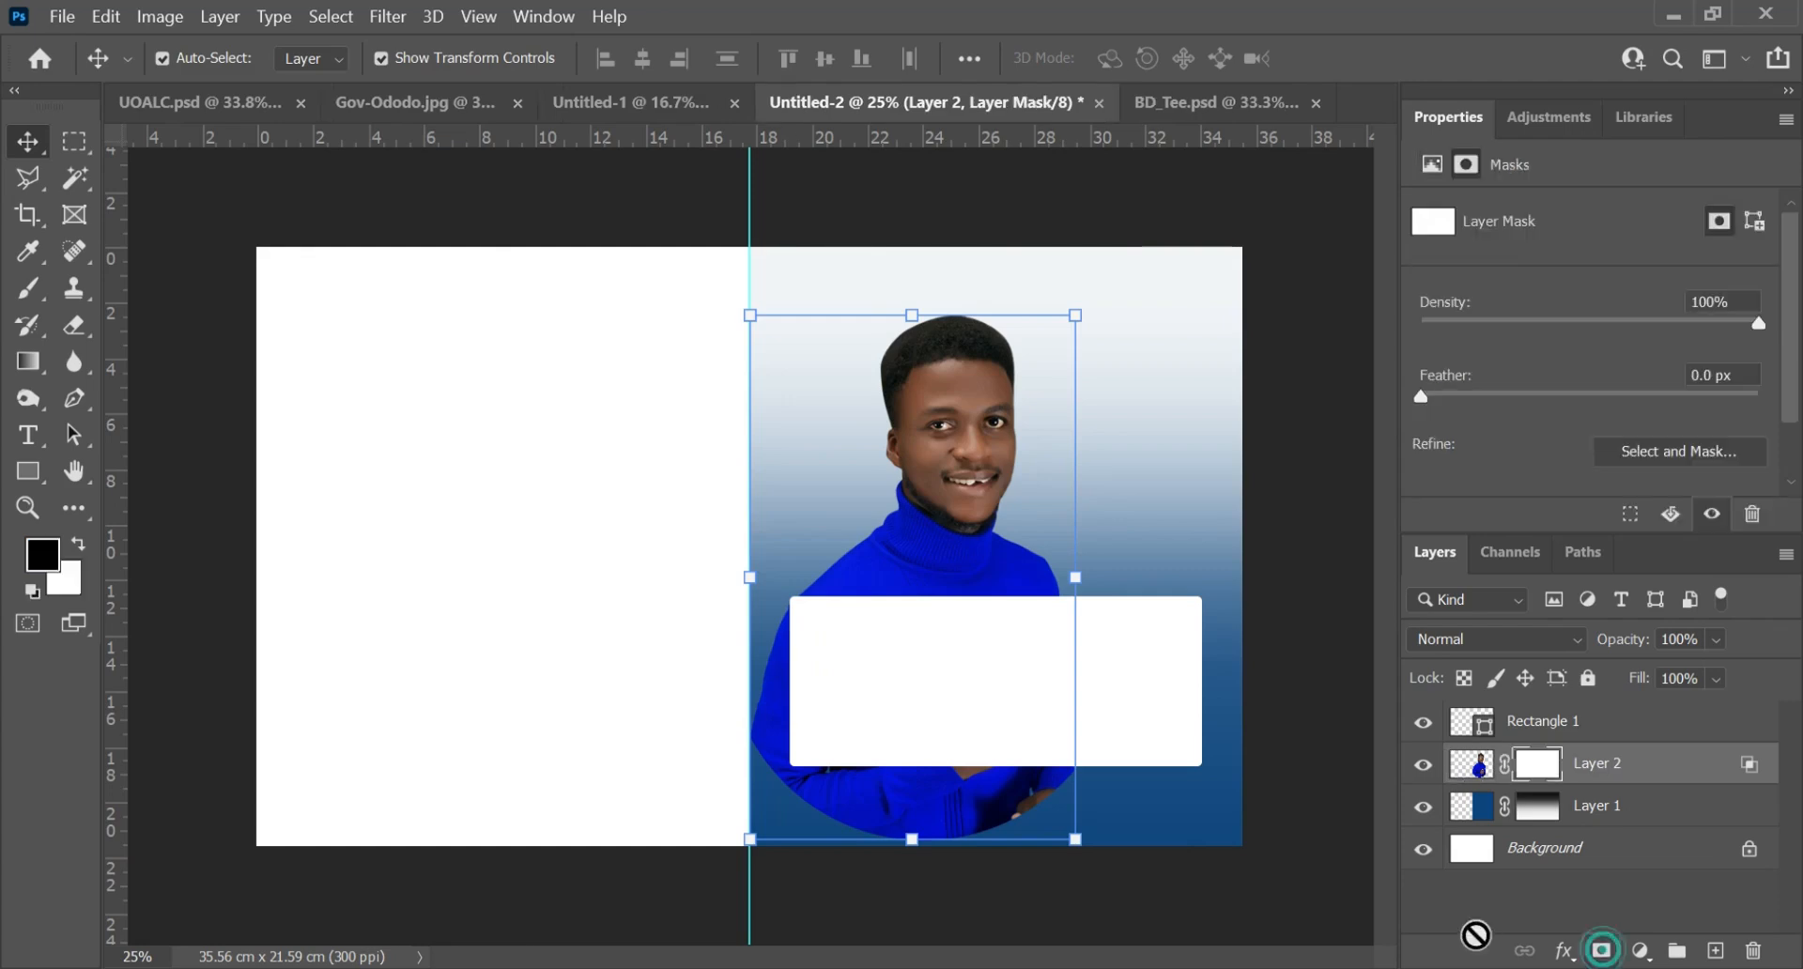
{"action": "key", "text": "g"}
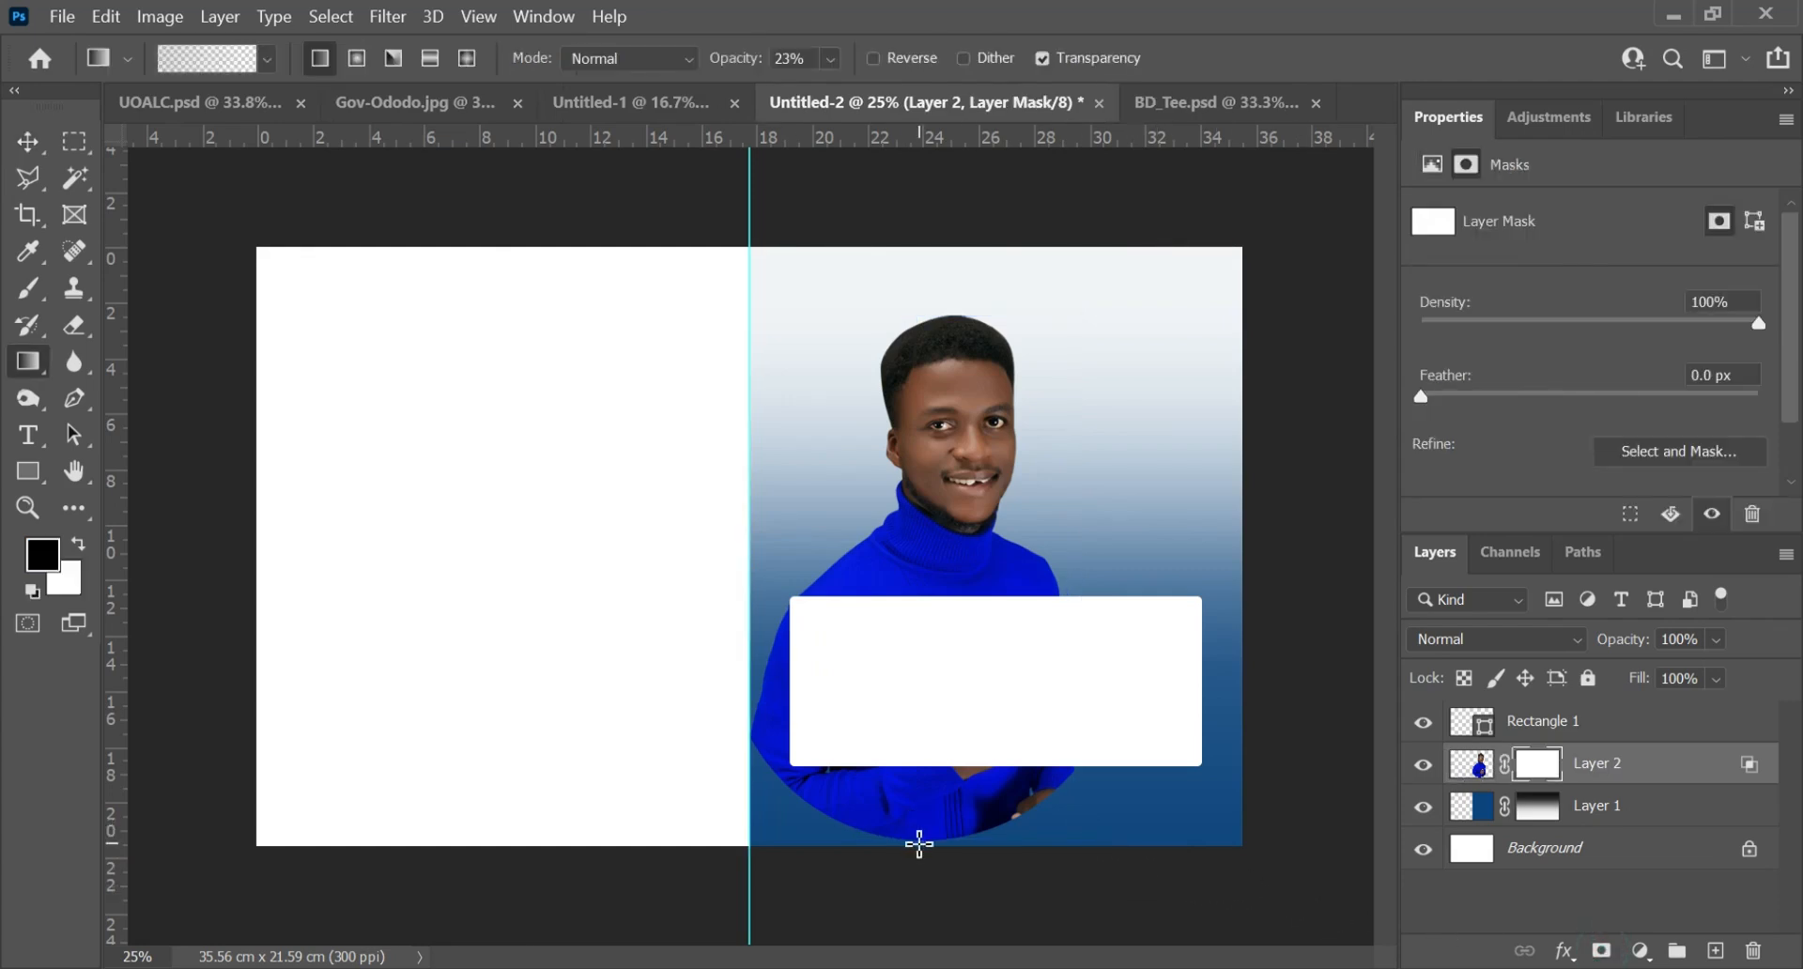
{"action": "left_click_drag", "start_coordinate": [930, 827], "coordinate": [1027, 804]}
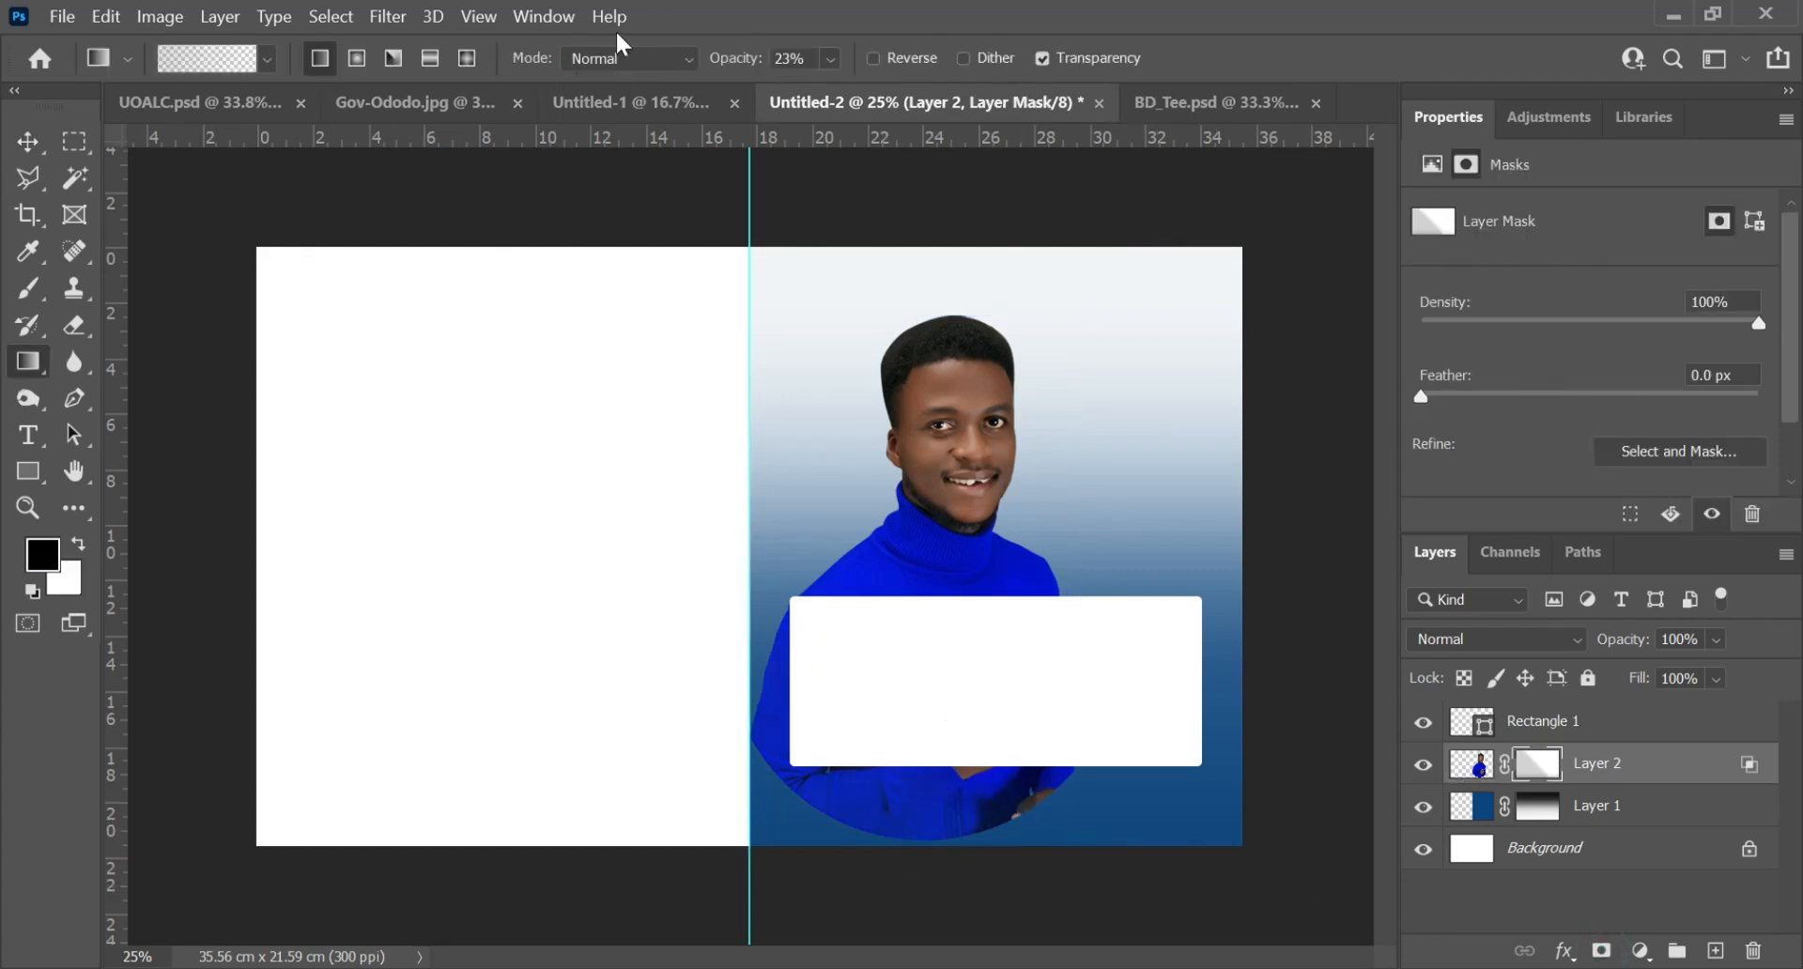
Step: Set the gradient opacity to 70% and fade the portrait's lower edge into the blue with an upward gradient on the mask
{"action": "left_click", "coordinate": [831, 58]}
{"action": "left_click_drag", "start_coordinate": [845, 91], "coordinate": [906, 91]}
{"action": "left_click_drag", "start_coordinate": [958, 819], "coordinate": [962, 714]}
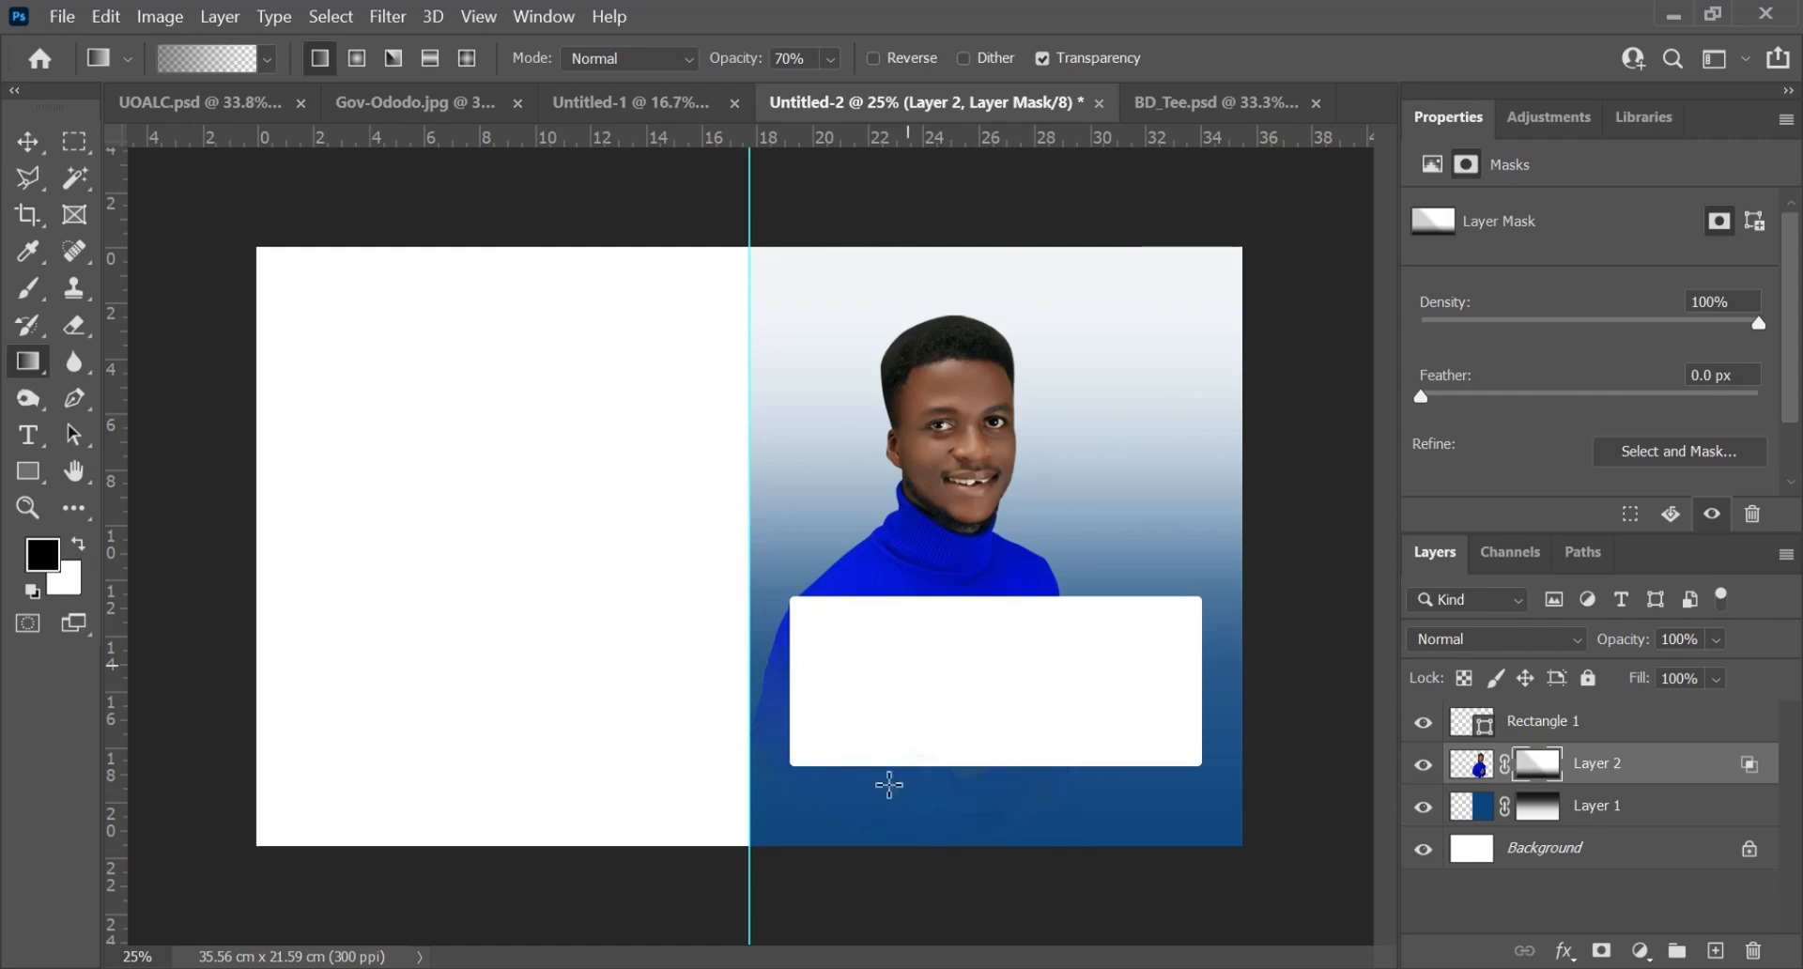
Step: Enlarge the masked portrait to about 12.6 x 20.25 cm, keeping its left edge on the centre guide
{"action": "left_click", "coordinate": [27, 142]}
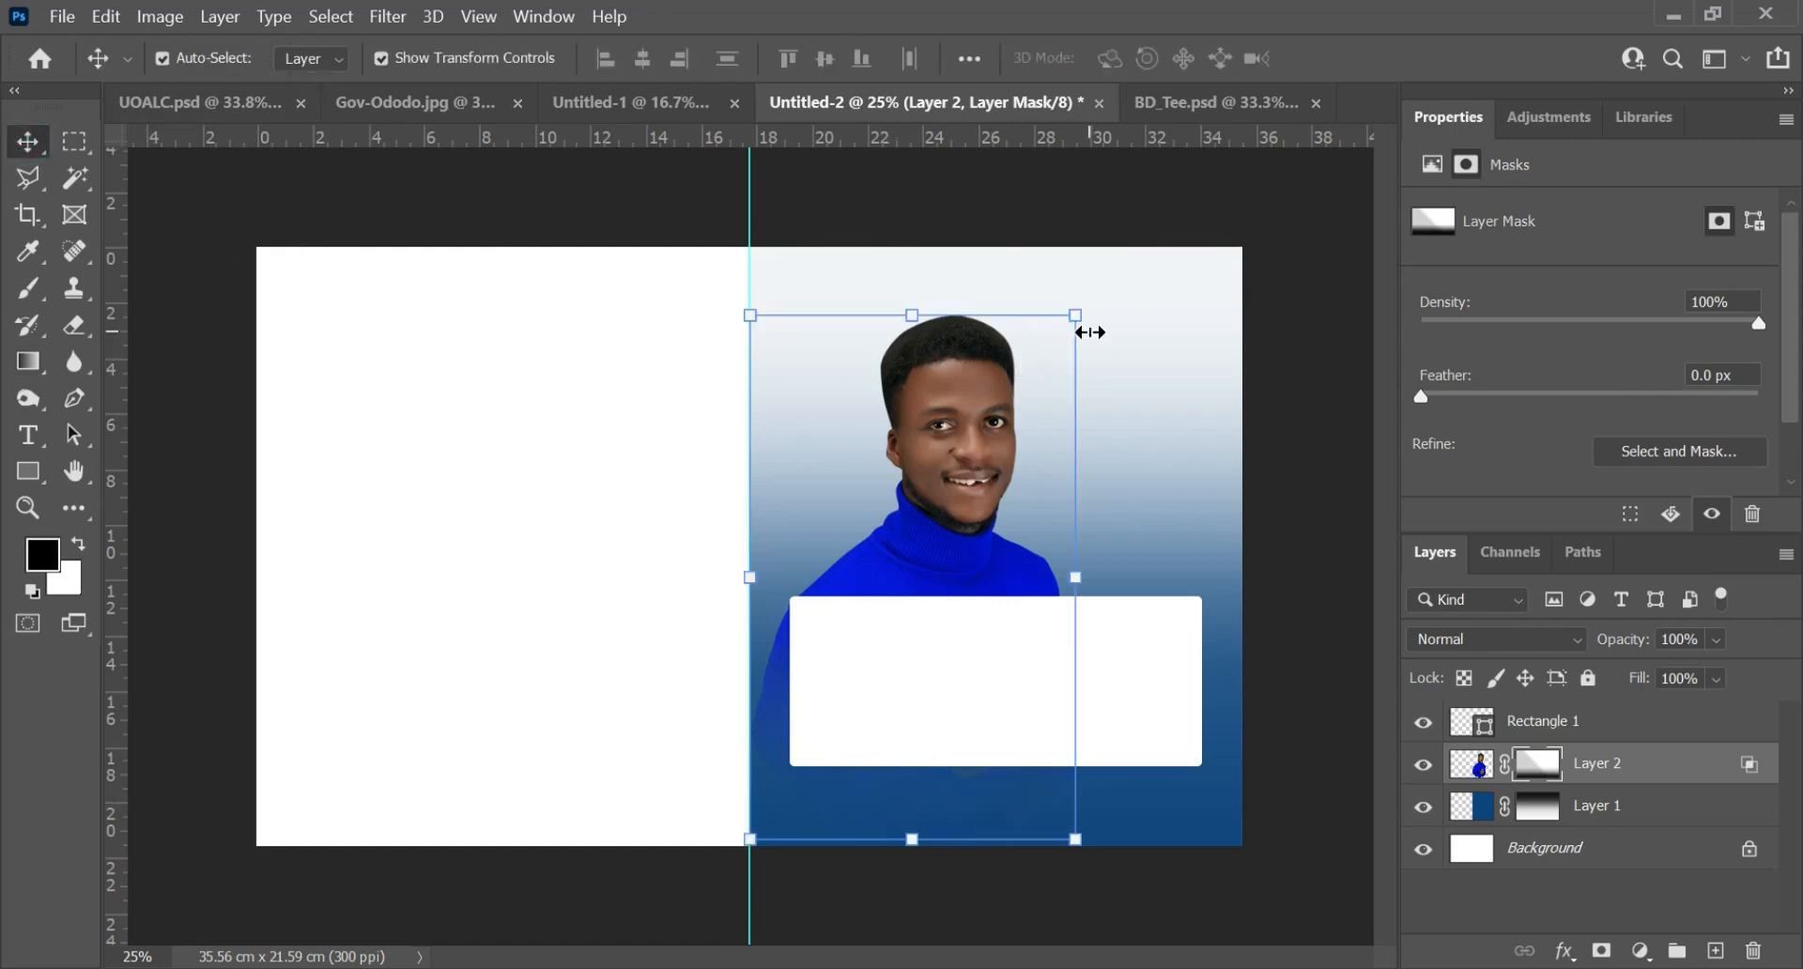
{"action": "left_click", "coordinate": [1090, 333]}
{"action": "left_click_drag", "start_coordinate": [1077, 317], "coordinate": [1110, 285]}
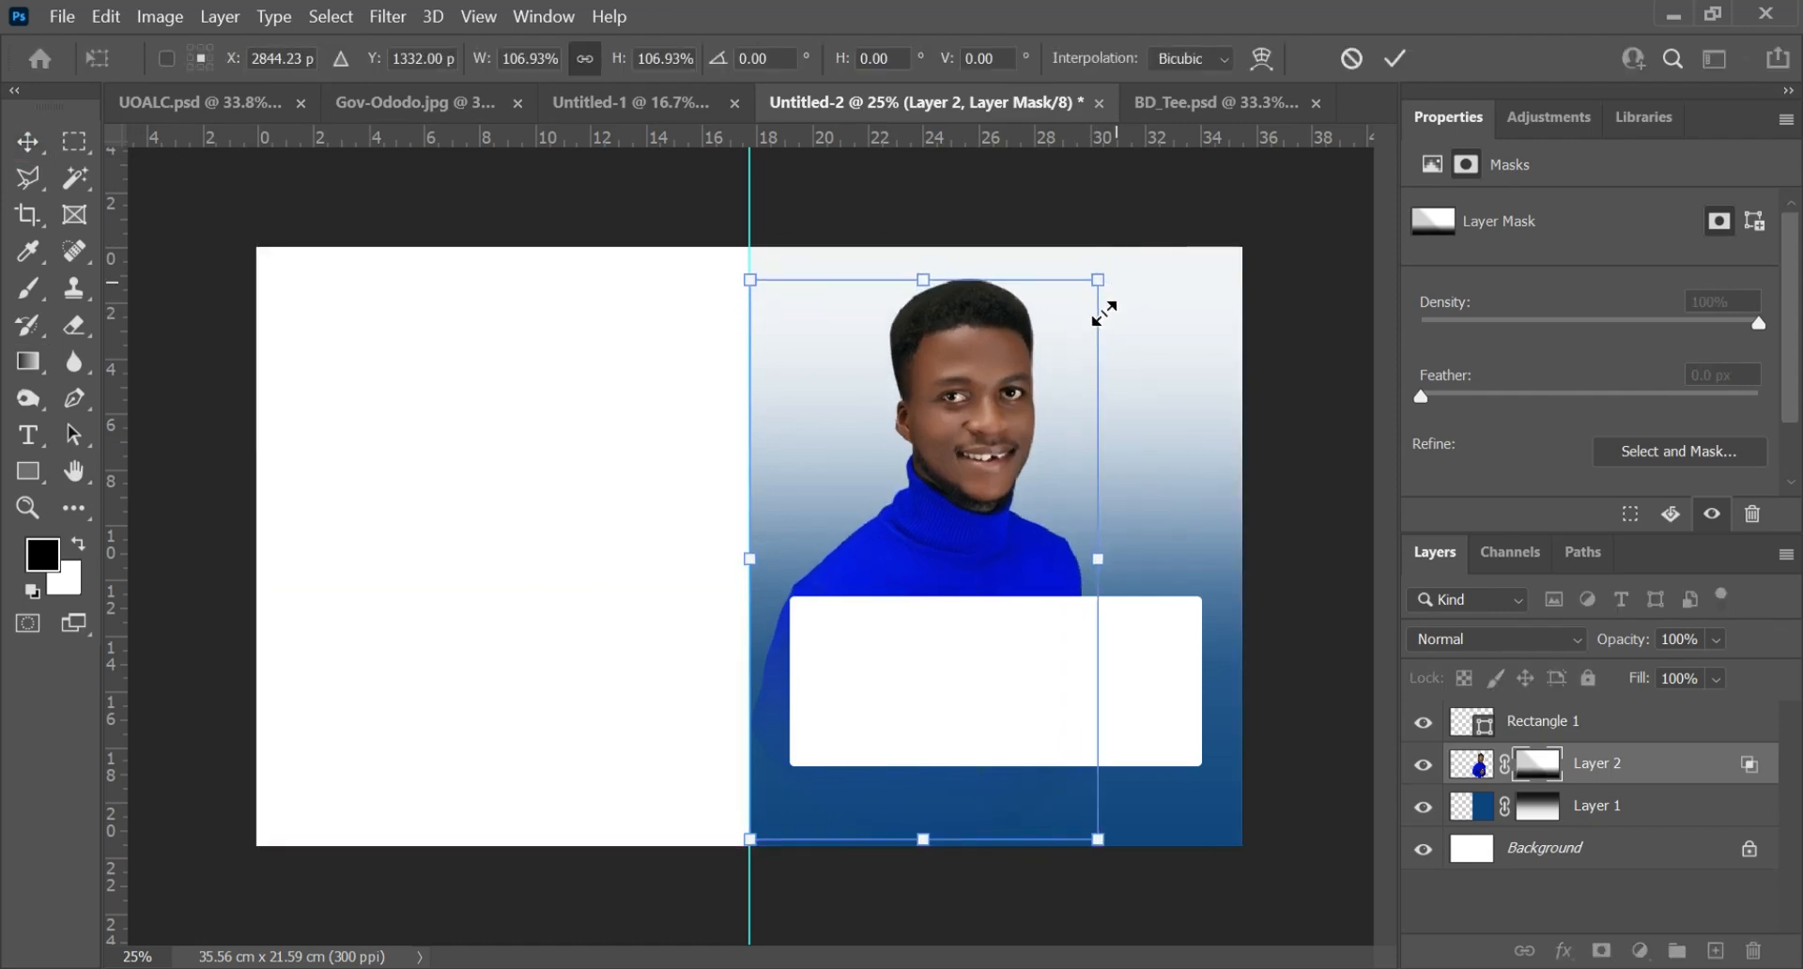
{"action": "left_click", "coordinate": [1396, 58]}
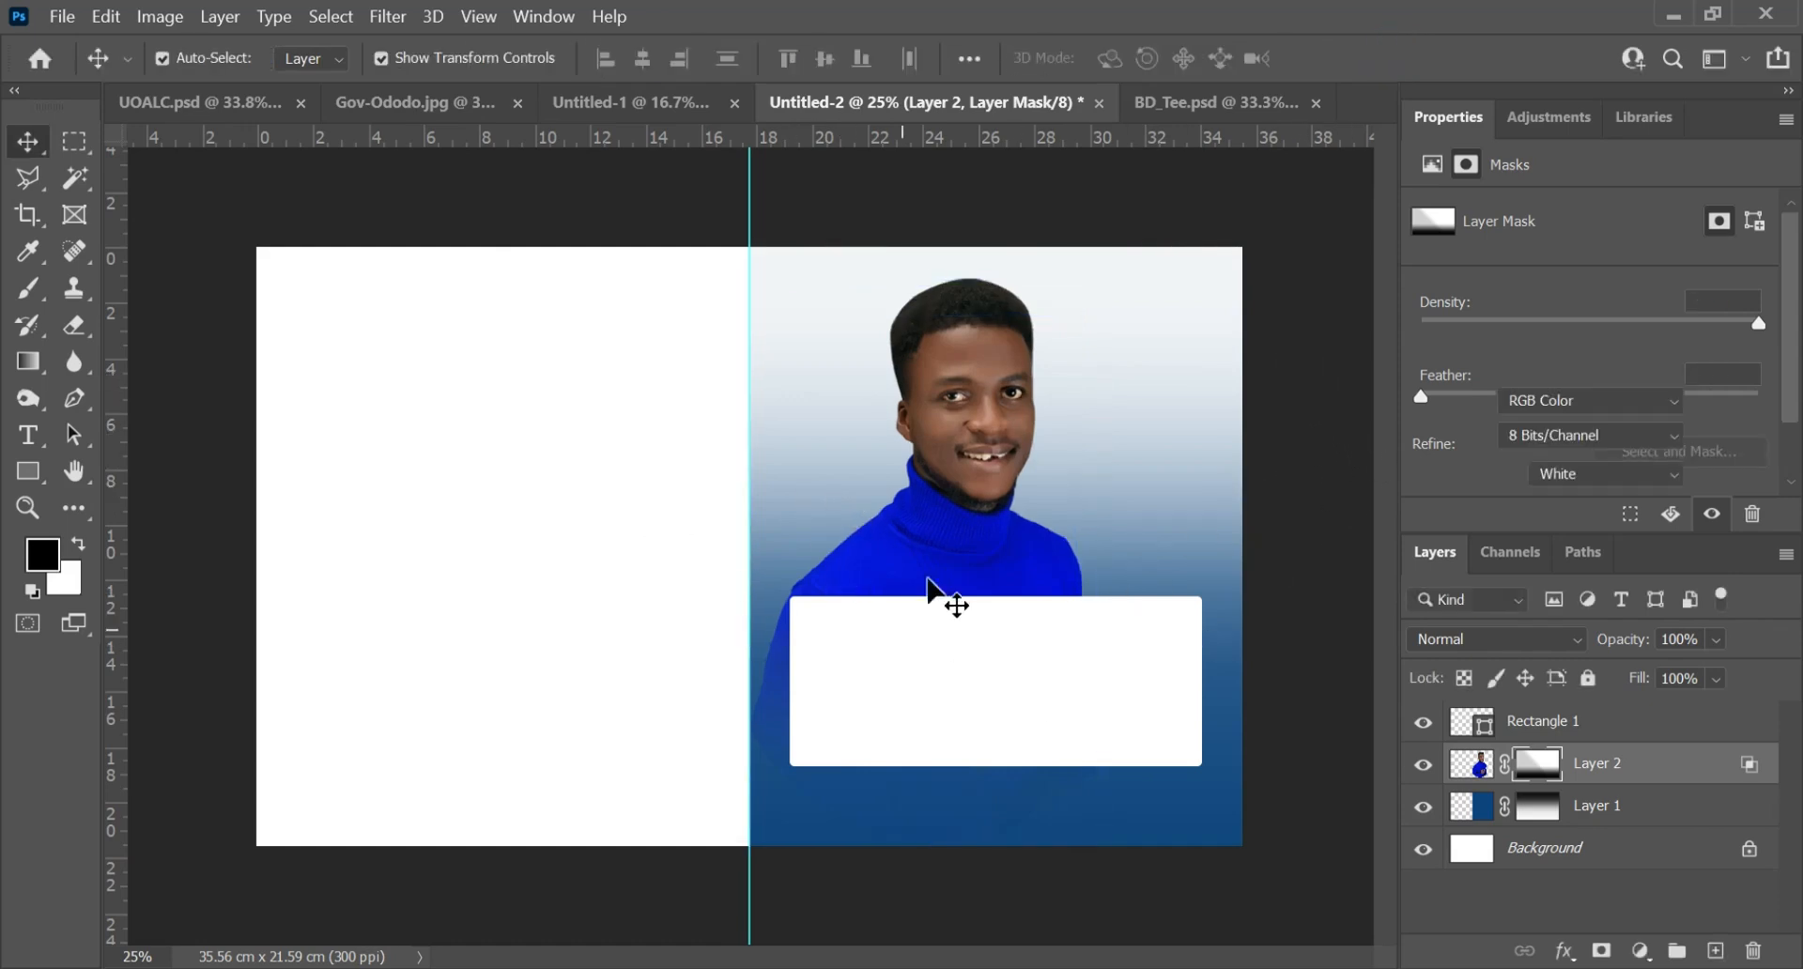
Step: Add a Vibrance adjustment layer above the portrait with vibrance +88 and saturation -13, and inspect the face up close
{"action": "left_click", "coordinate": [968, 507]}
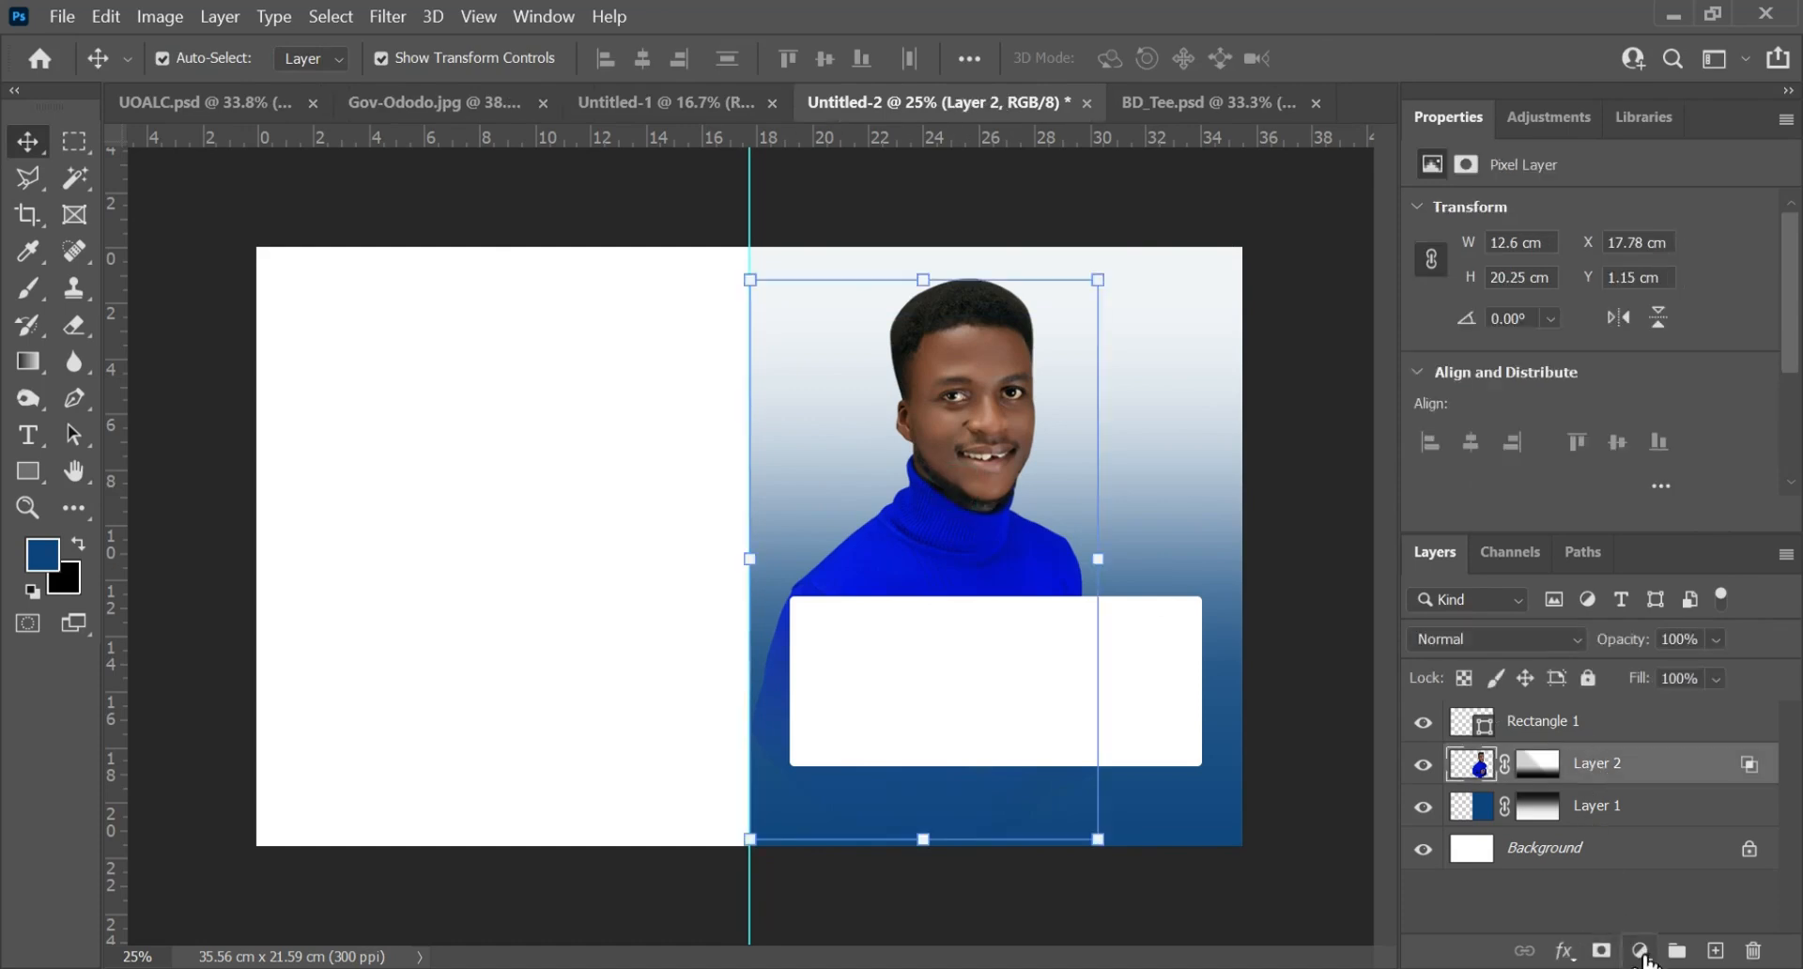
{"action": "left_click", "coordinate": [1641, 952]}
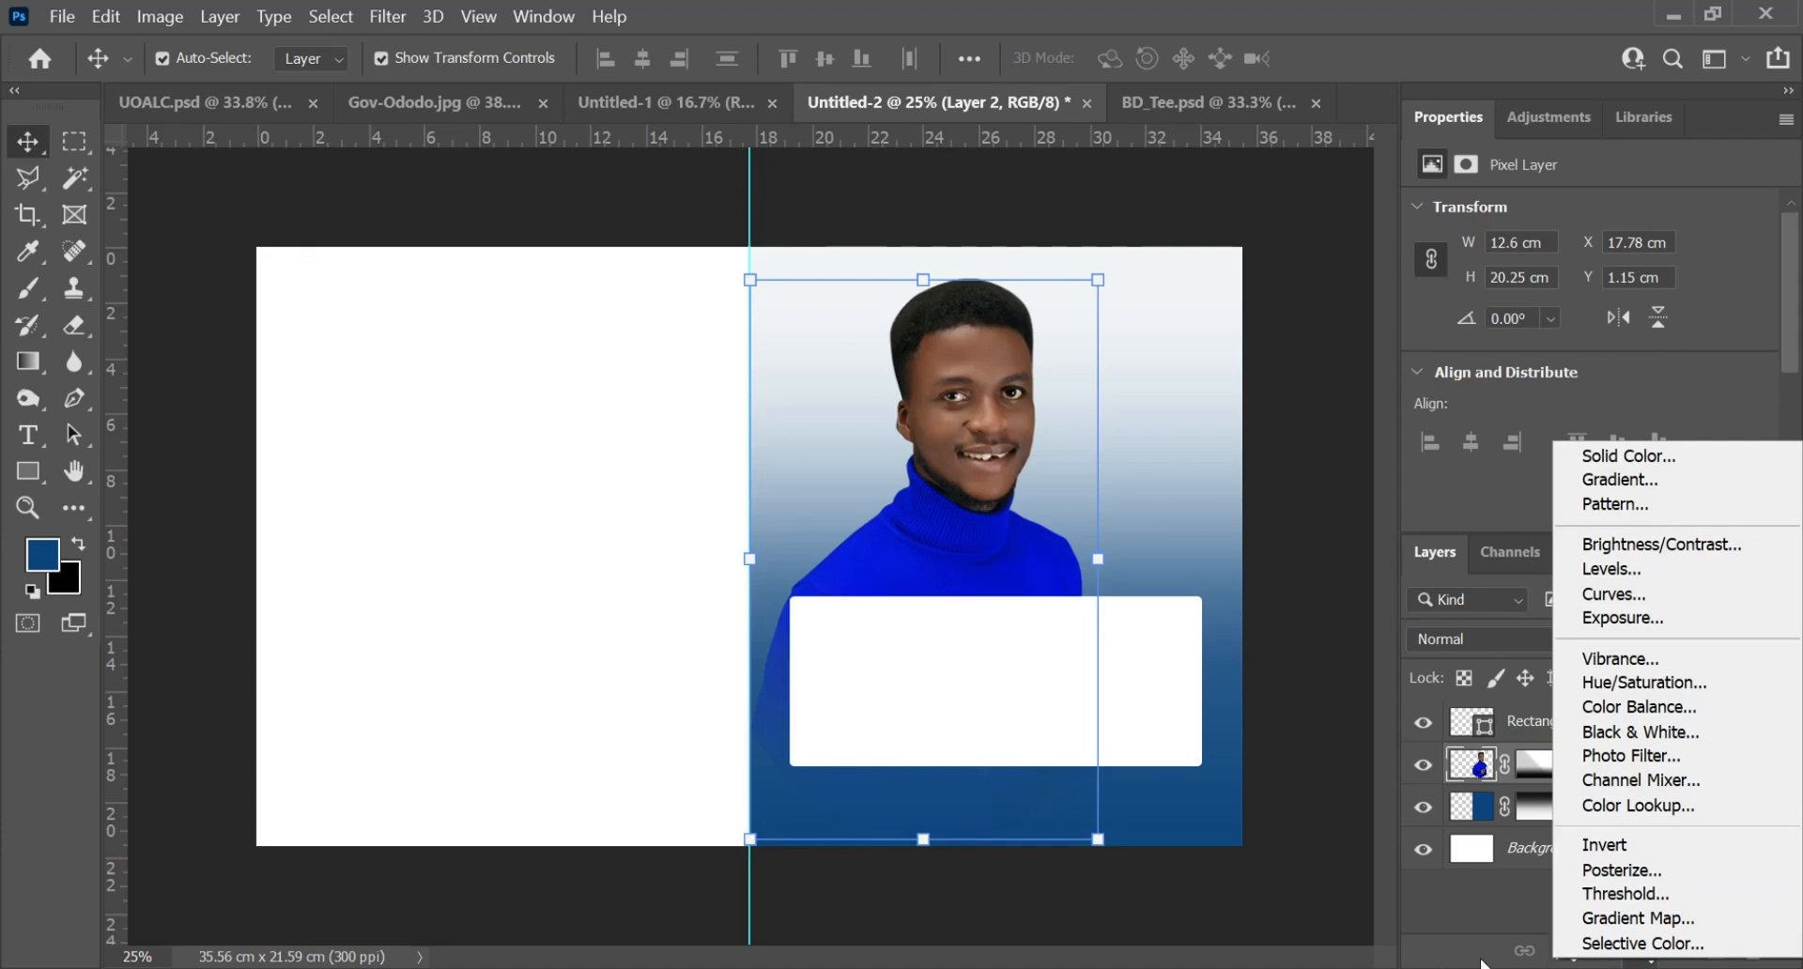
{"action": "left_click", "coordinate": [1649, 655]}
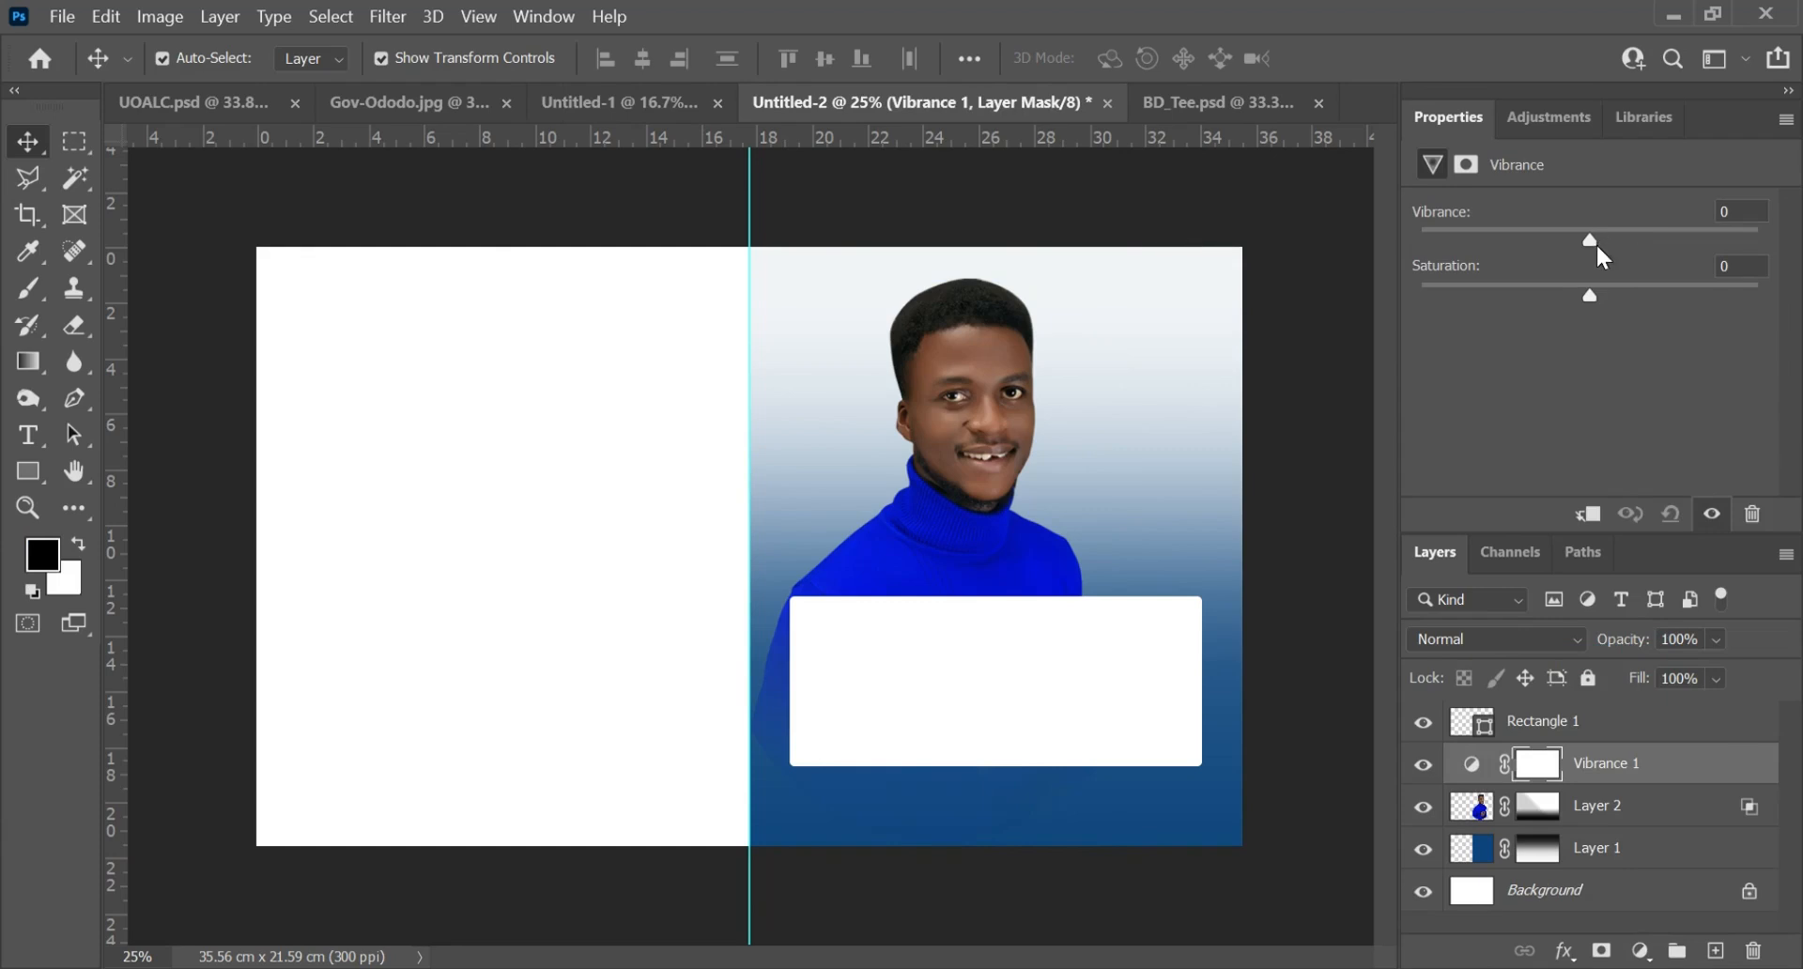
{"action": "left_click_drag", "start_coordinate": [1596, 248], "coordinate": [1670, 248]}
{"action": "left_click_drag", "start_coordinate": [1671, 241], "coordinate": [1753, 241]}
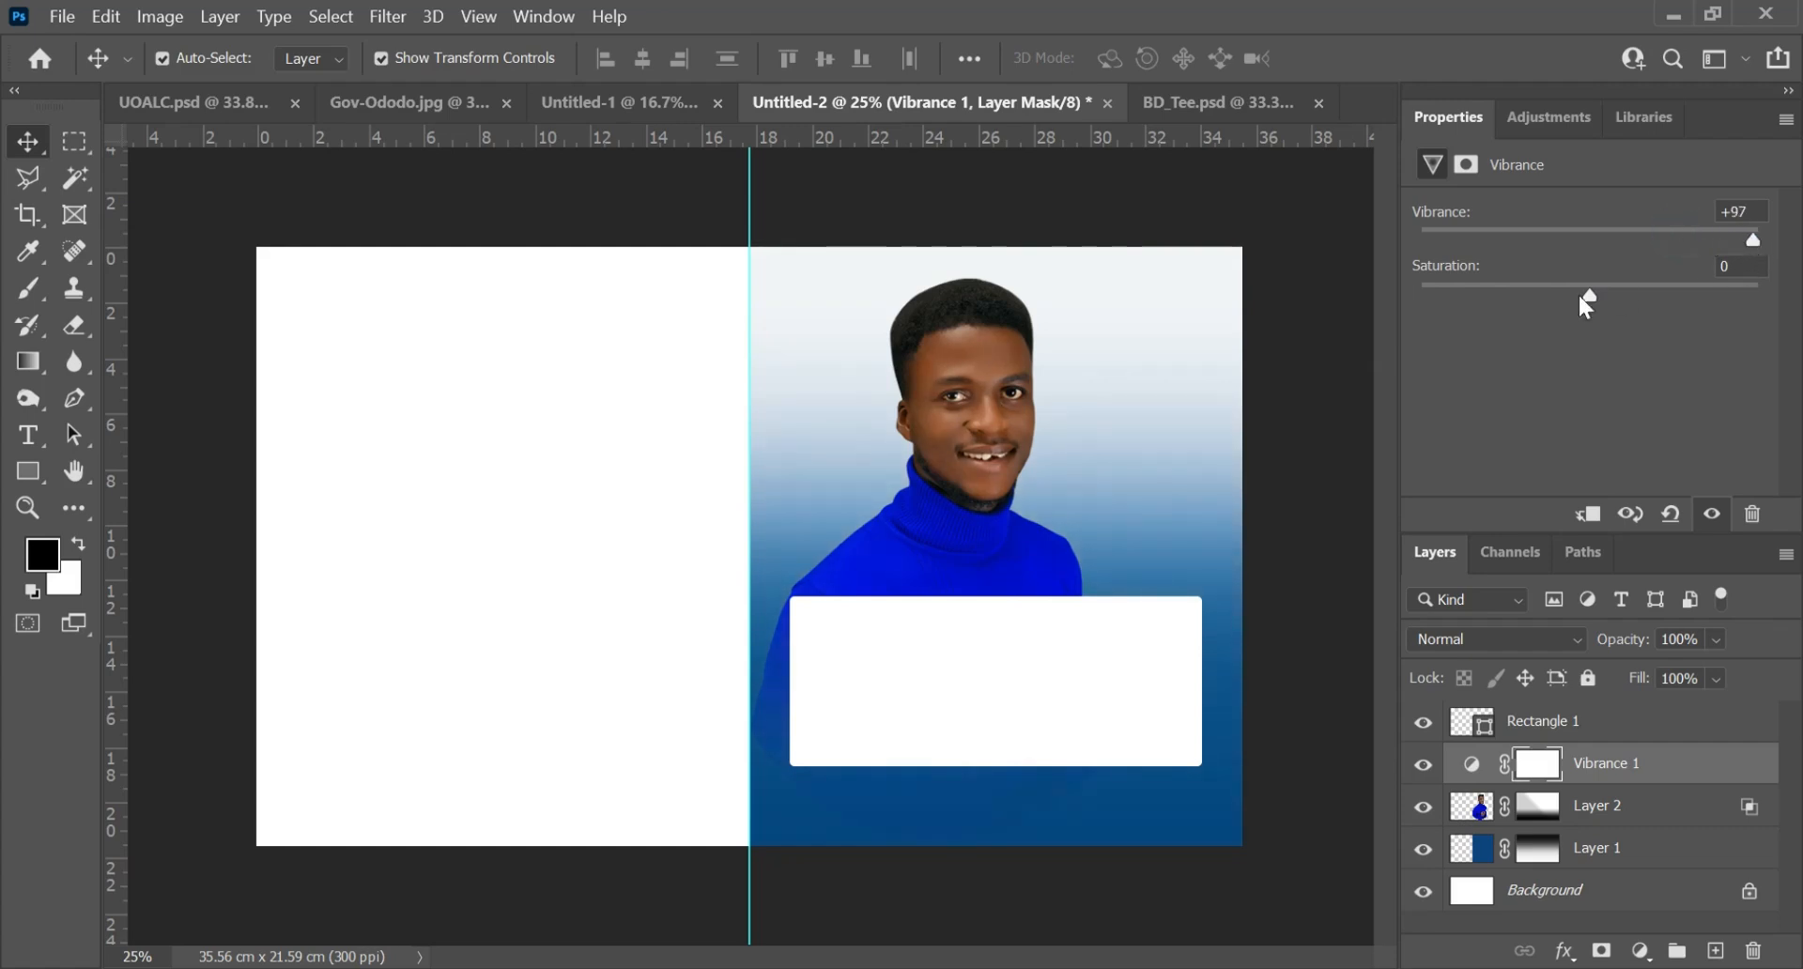
{"action": "left_click_drag", "start_coordinate": [1752, 241], "coordinate": [1738, 242]}
{"action": "left_click_drag", "start_coordinate": [1590, 295], "coordinate": [1569, 297]}
{"action": "scroll", "coordinate": [967, 479], "scroll_direction": "up", "scroll_amount": 2}
{"action": "scroll", "coordinate": [950, 463], "scroll_direction": "up", "scroll_amount": 2}
{"action": "scroll", "coordinate": [1016, 408], "scroll_direction": "down", "scroll_amount": 2}
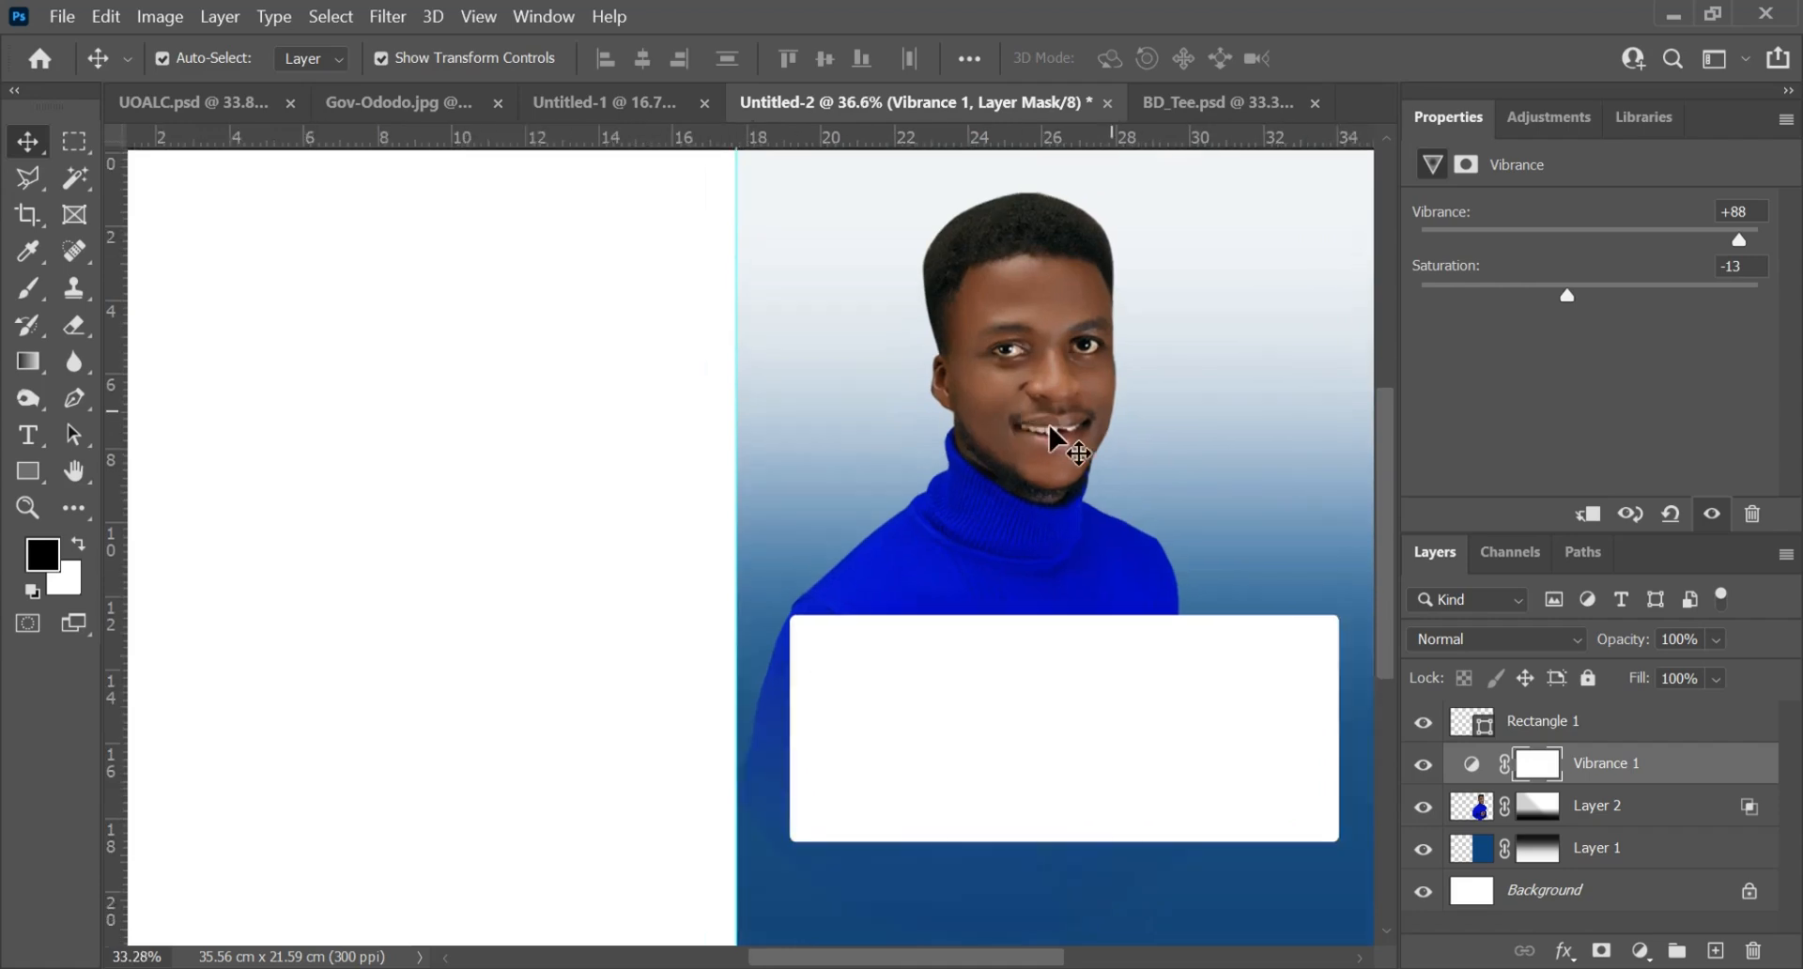
{"action": "left_click", "coordinate": [1024, 380]}
{"action": "scroll", "coordinate": [1020, 381], "scroll_direction": "down", "scroll_amount": 2}
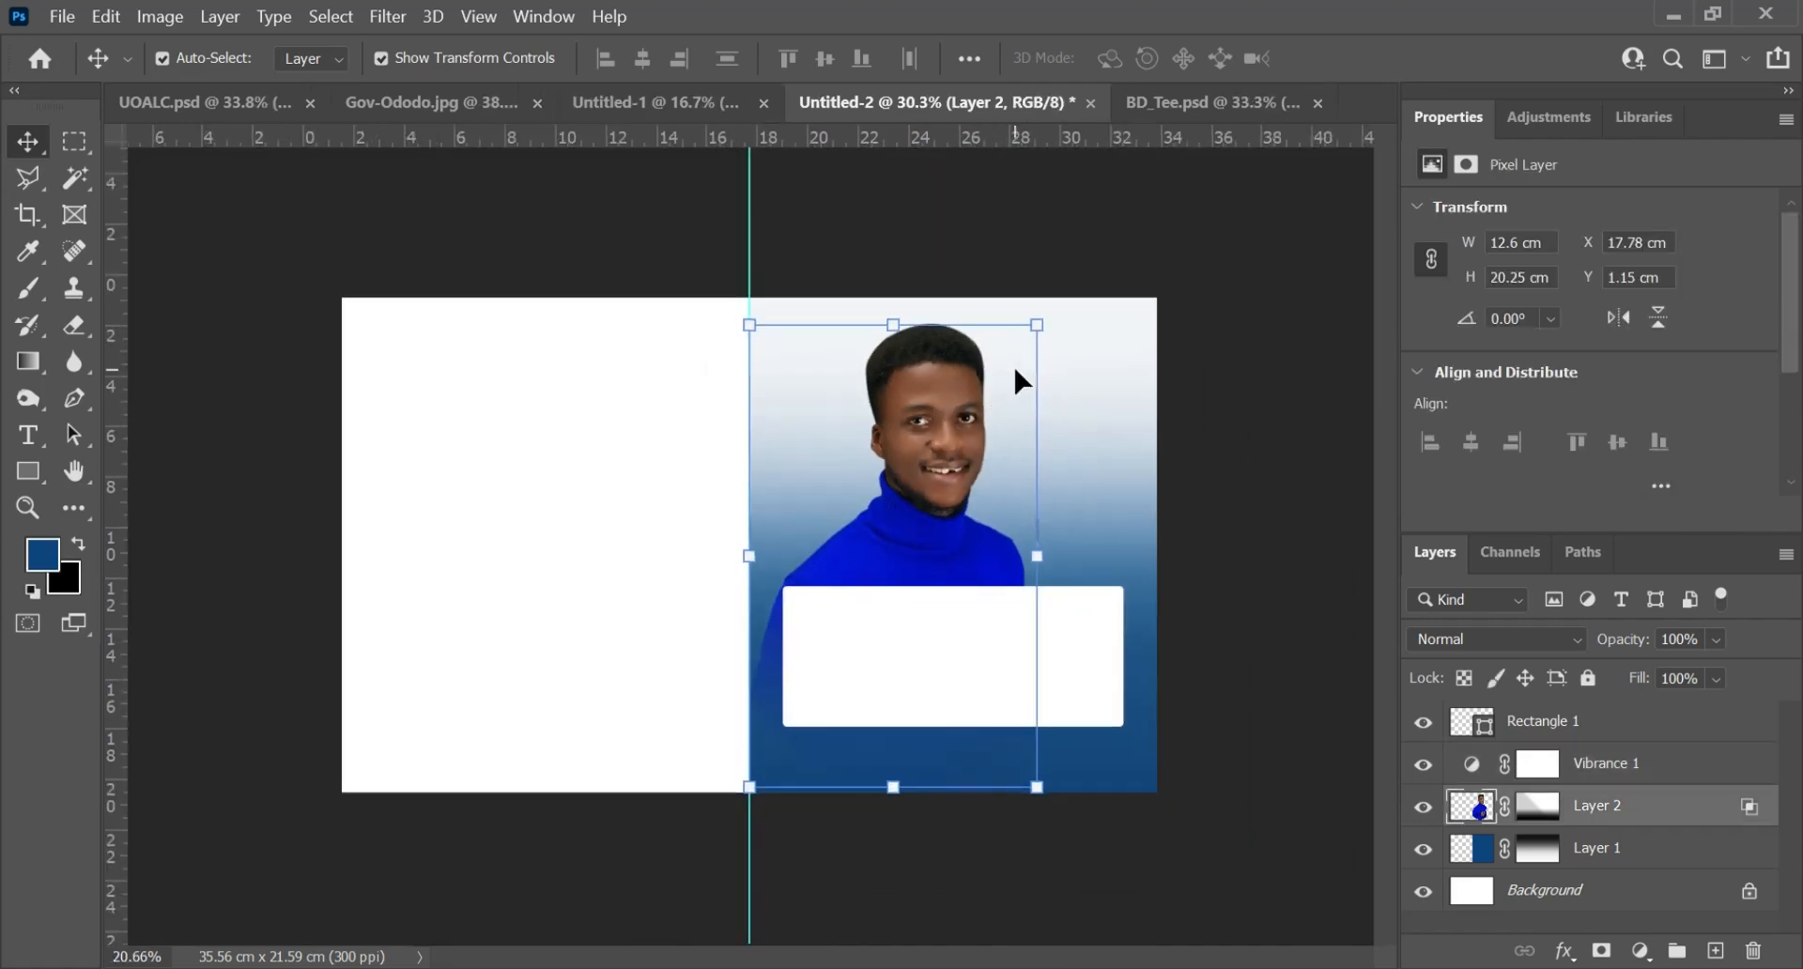
Step: Fully lock the portrait layer
{"action": "left_click", "coordinate": [1301, 407]}
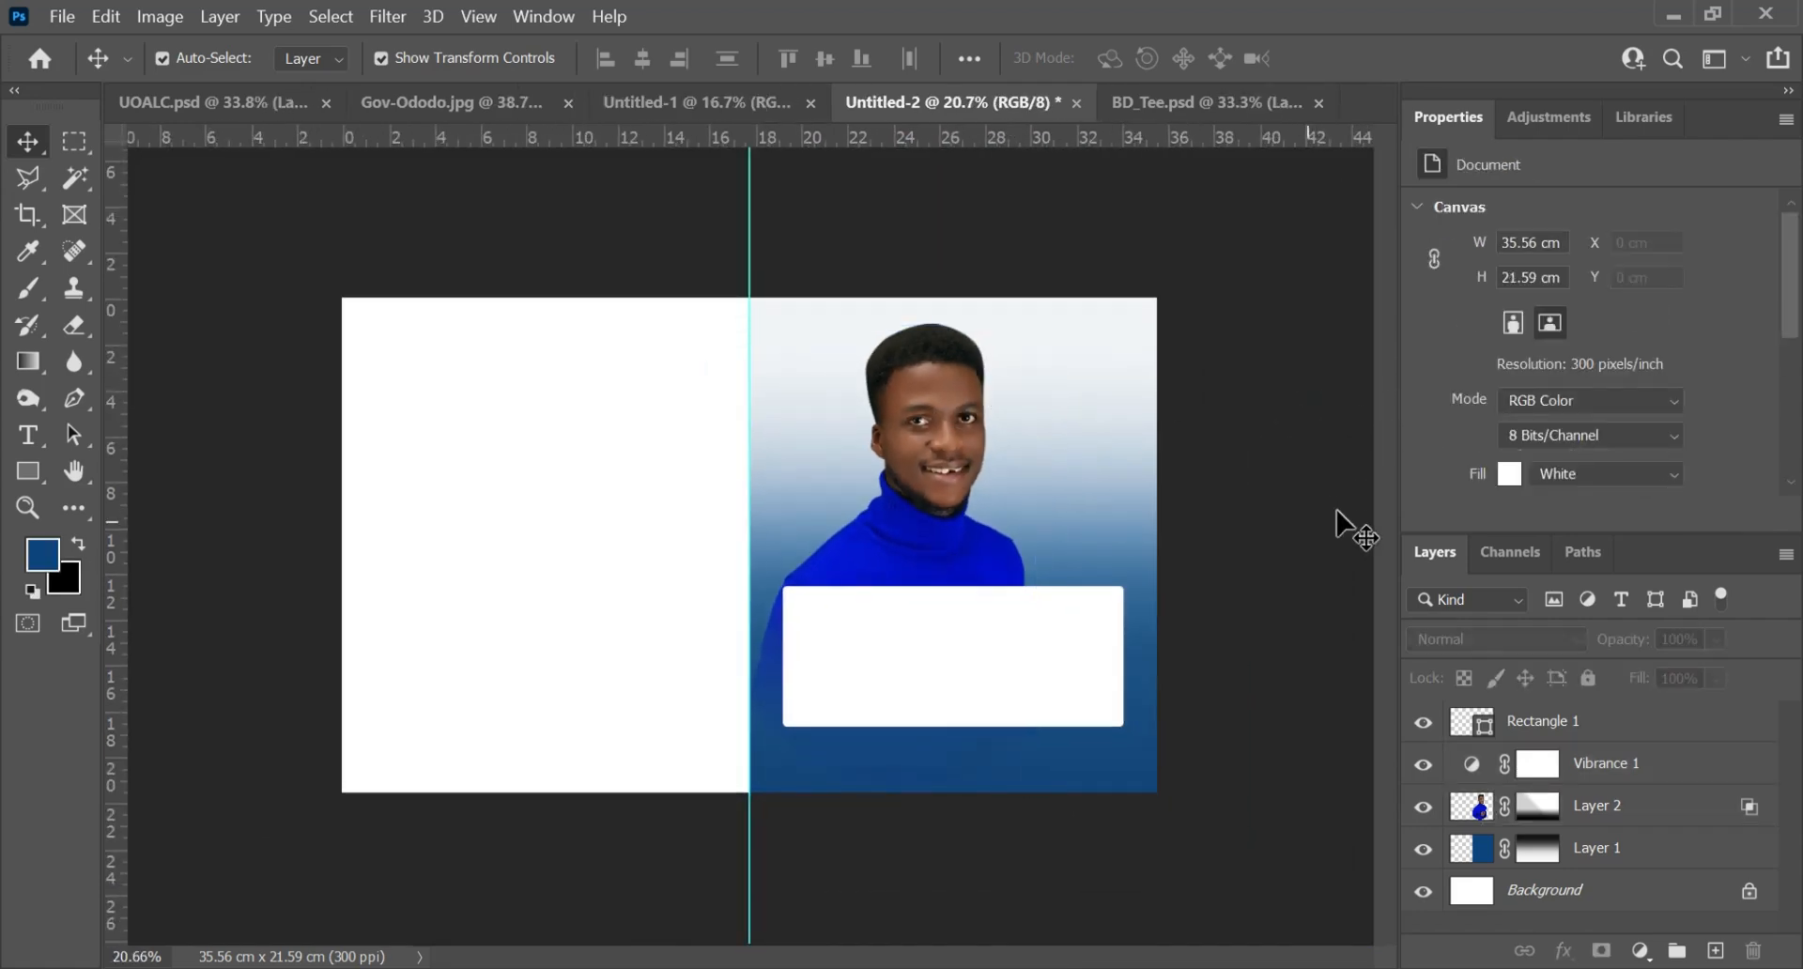
{"action": "left_click", "coordinate": [1697, 808]}
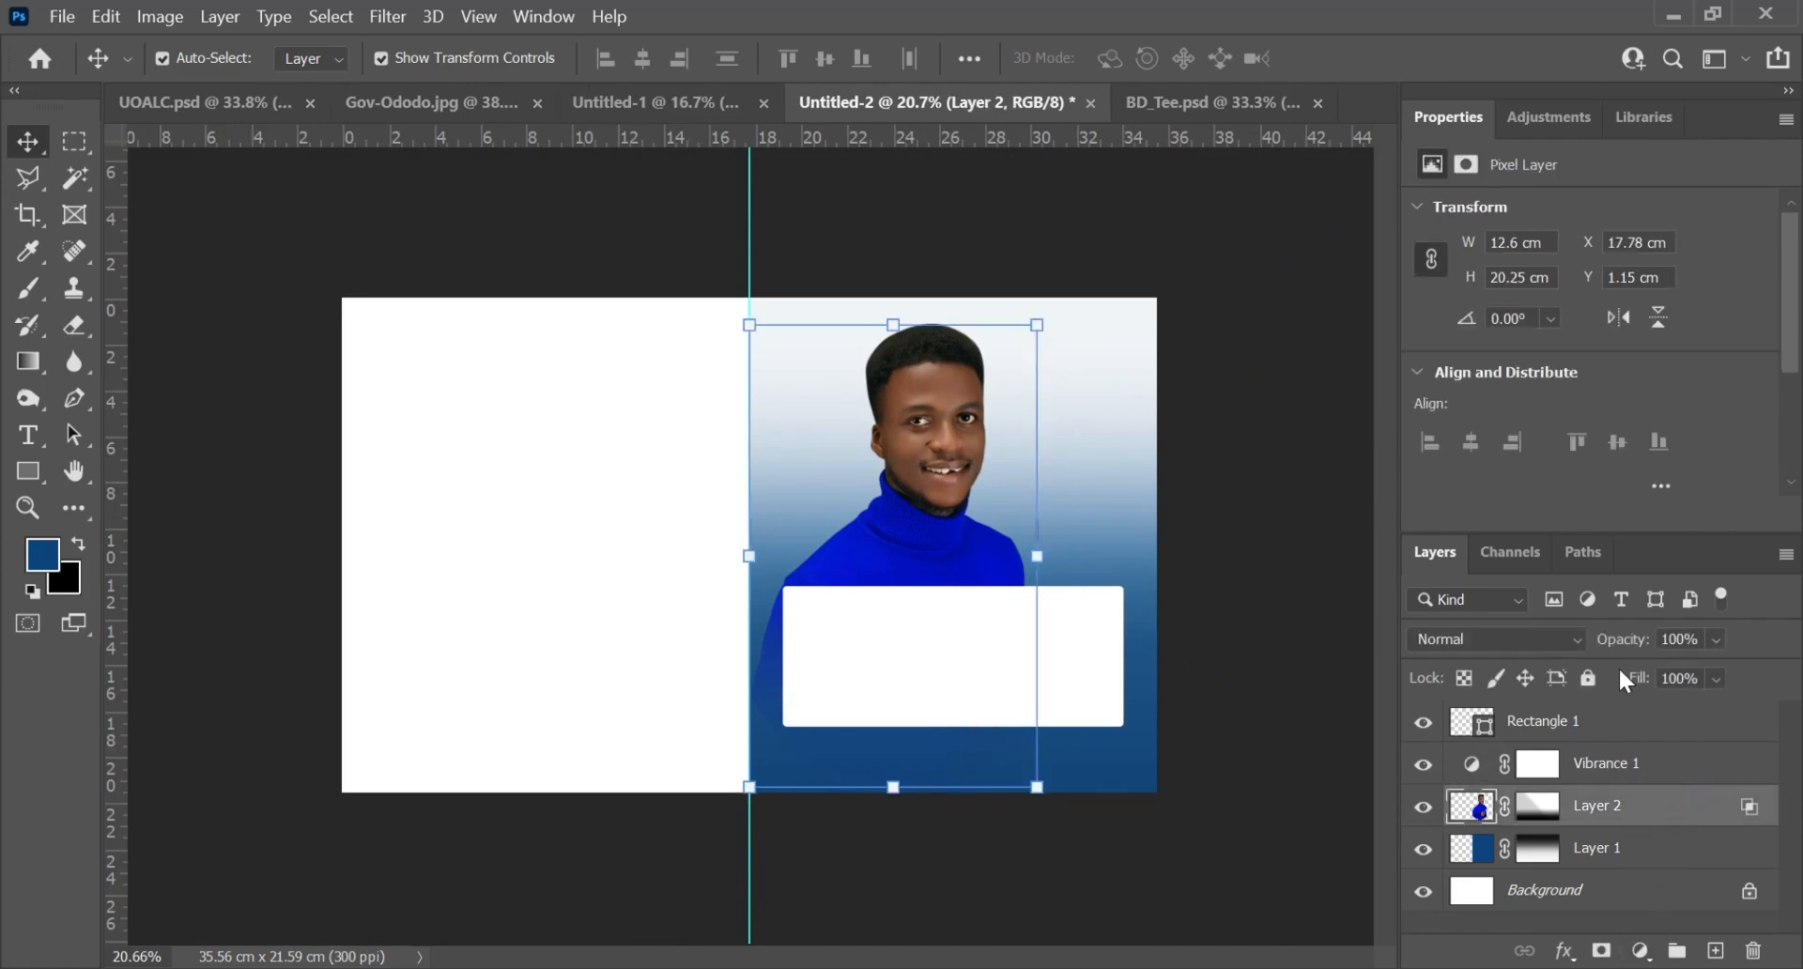
{"action": "left_click", "coordinate": [1587, 678]}
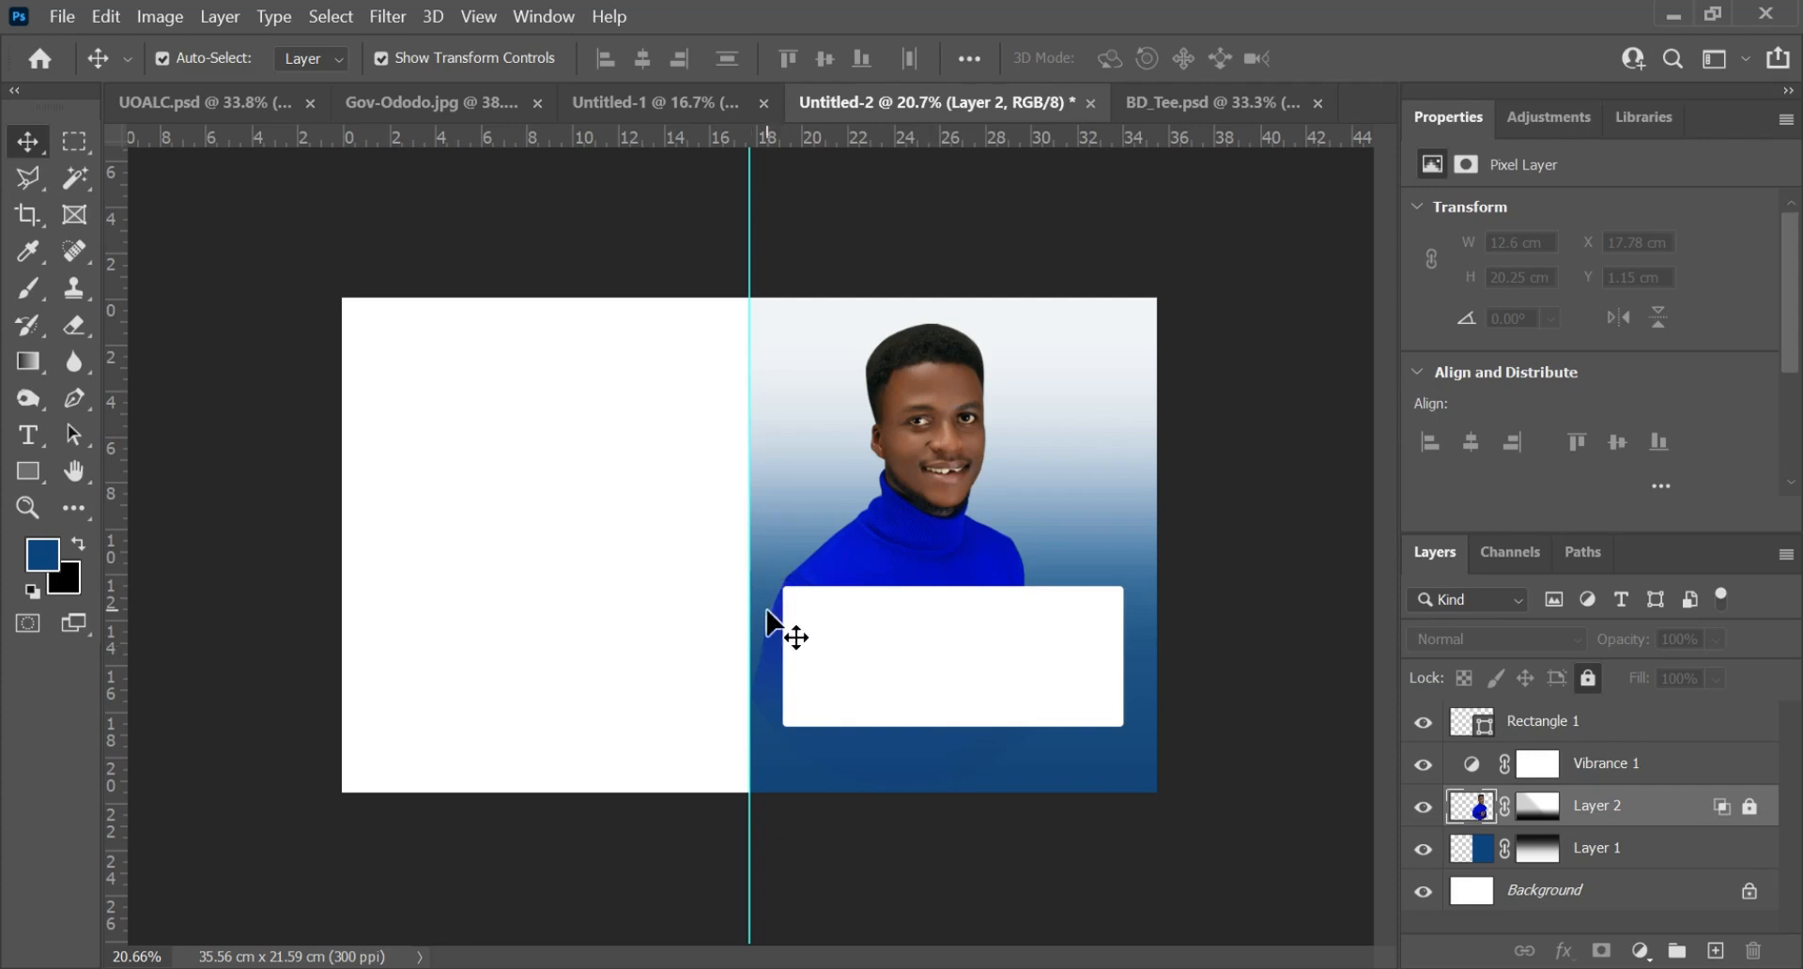
Step: Add a dark blue "Name:" text layer above Rectangle 1 in Mena Grotesk UltraBold, 15.72 pt, placed over the sweater
{"action": "scroll", "coordinate": [768, 623], "scroll_direction": "down", "scroll_amount": 1}
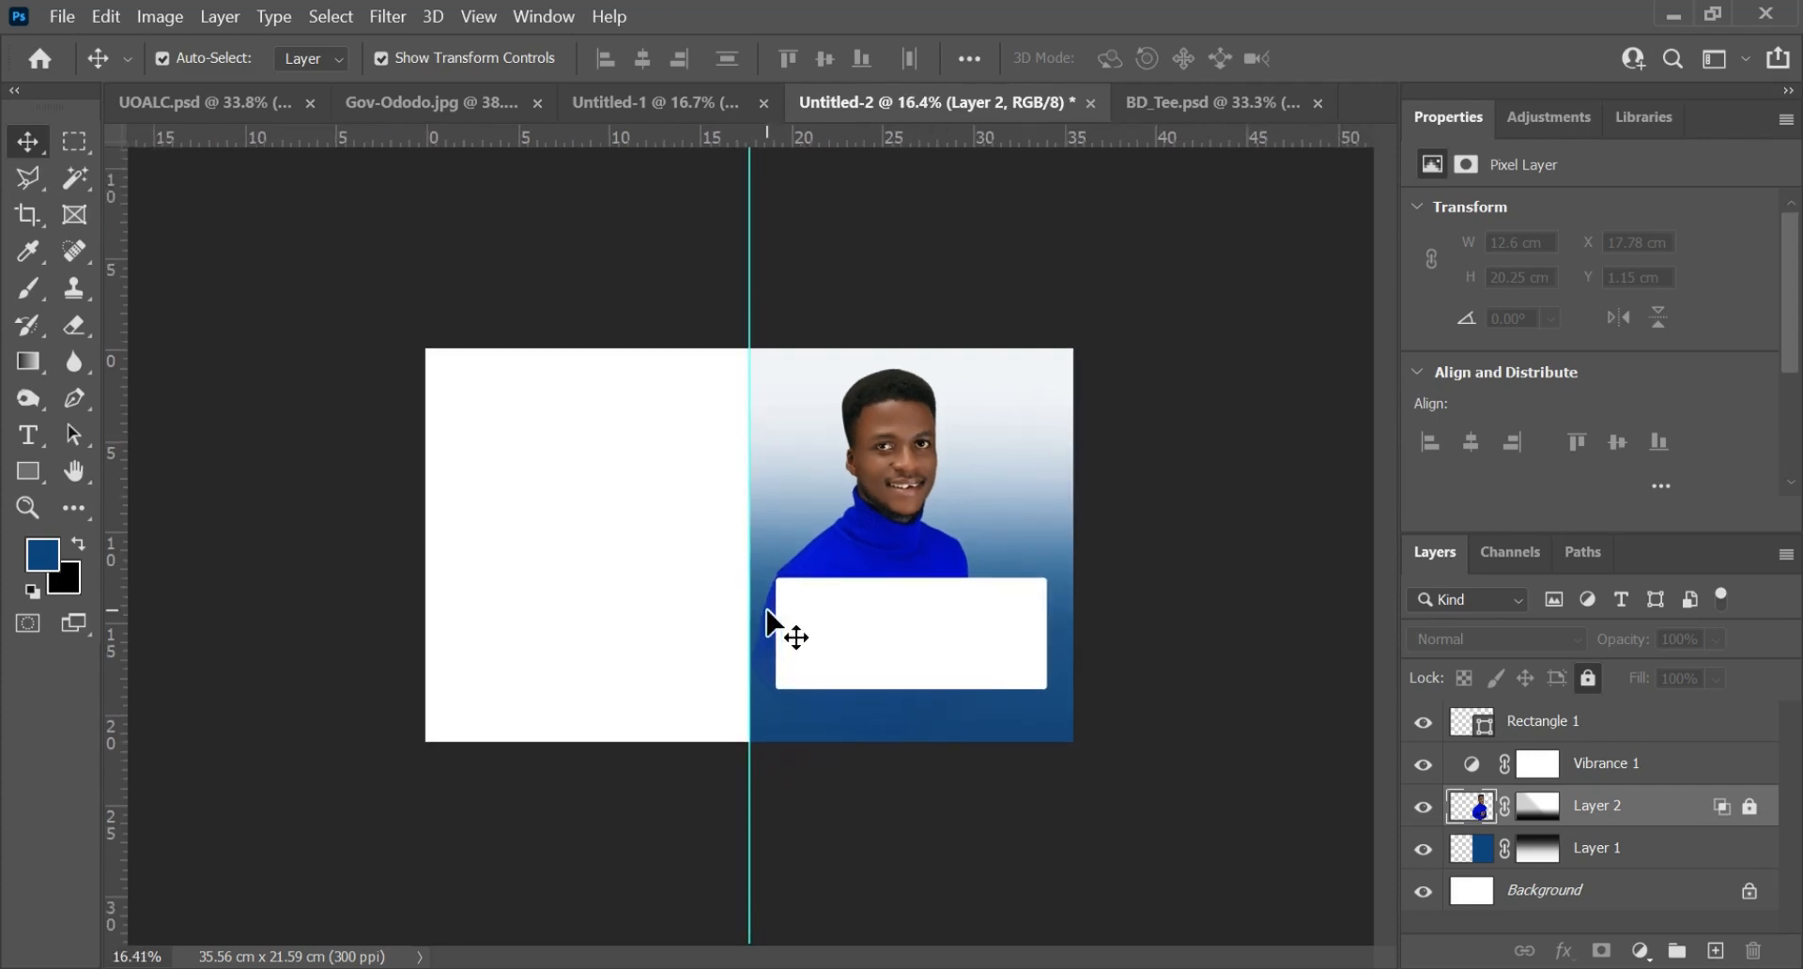
{"action": "left_click", "coordinate": [20, 431]}
{"action": "scroll", "coordinate": [853, 638], "scroll_direction": "up", "scroll_amount": 5}
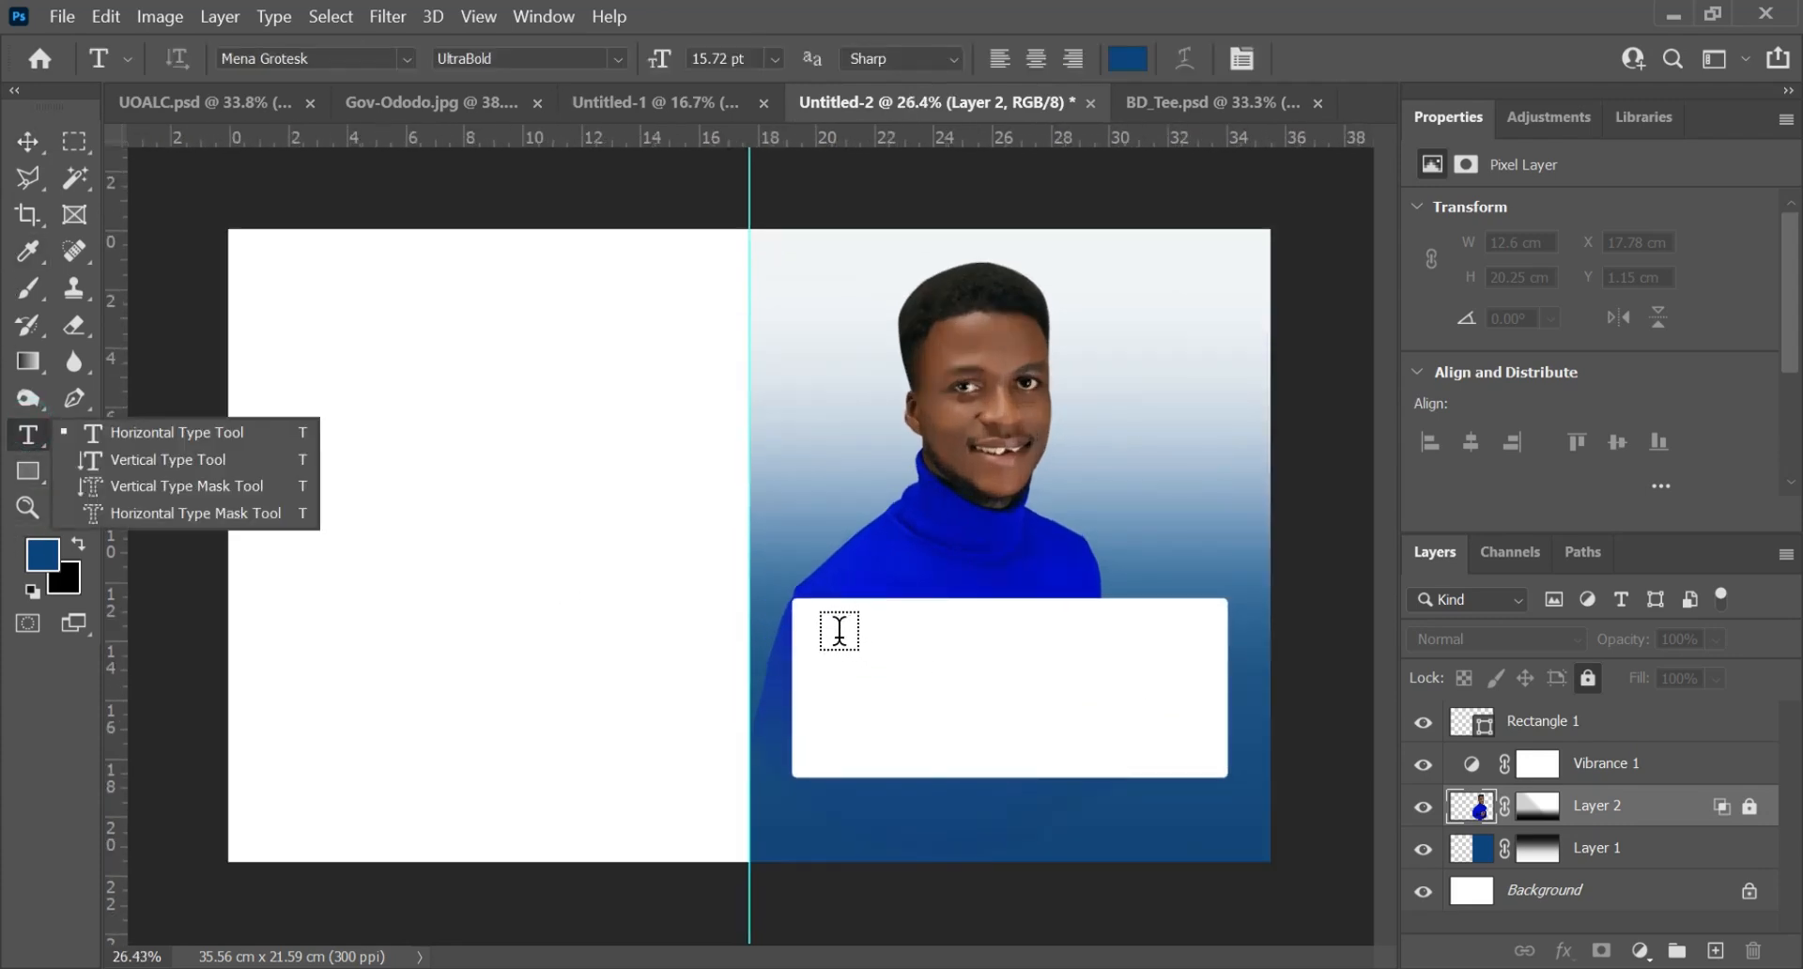
{"action": "scroll", "coordinate": [1687, 767], "scroll_direction": "up", "scroll_amount": 2}
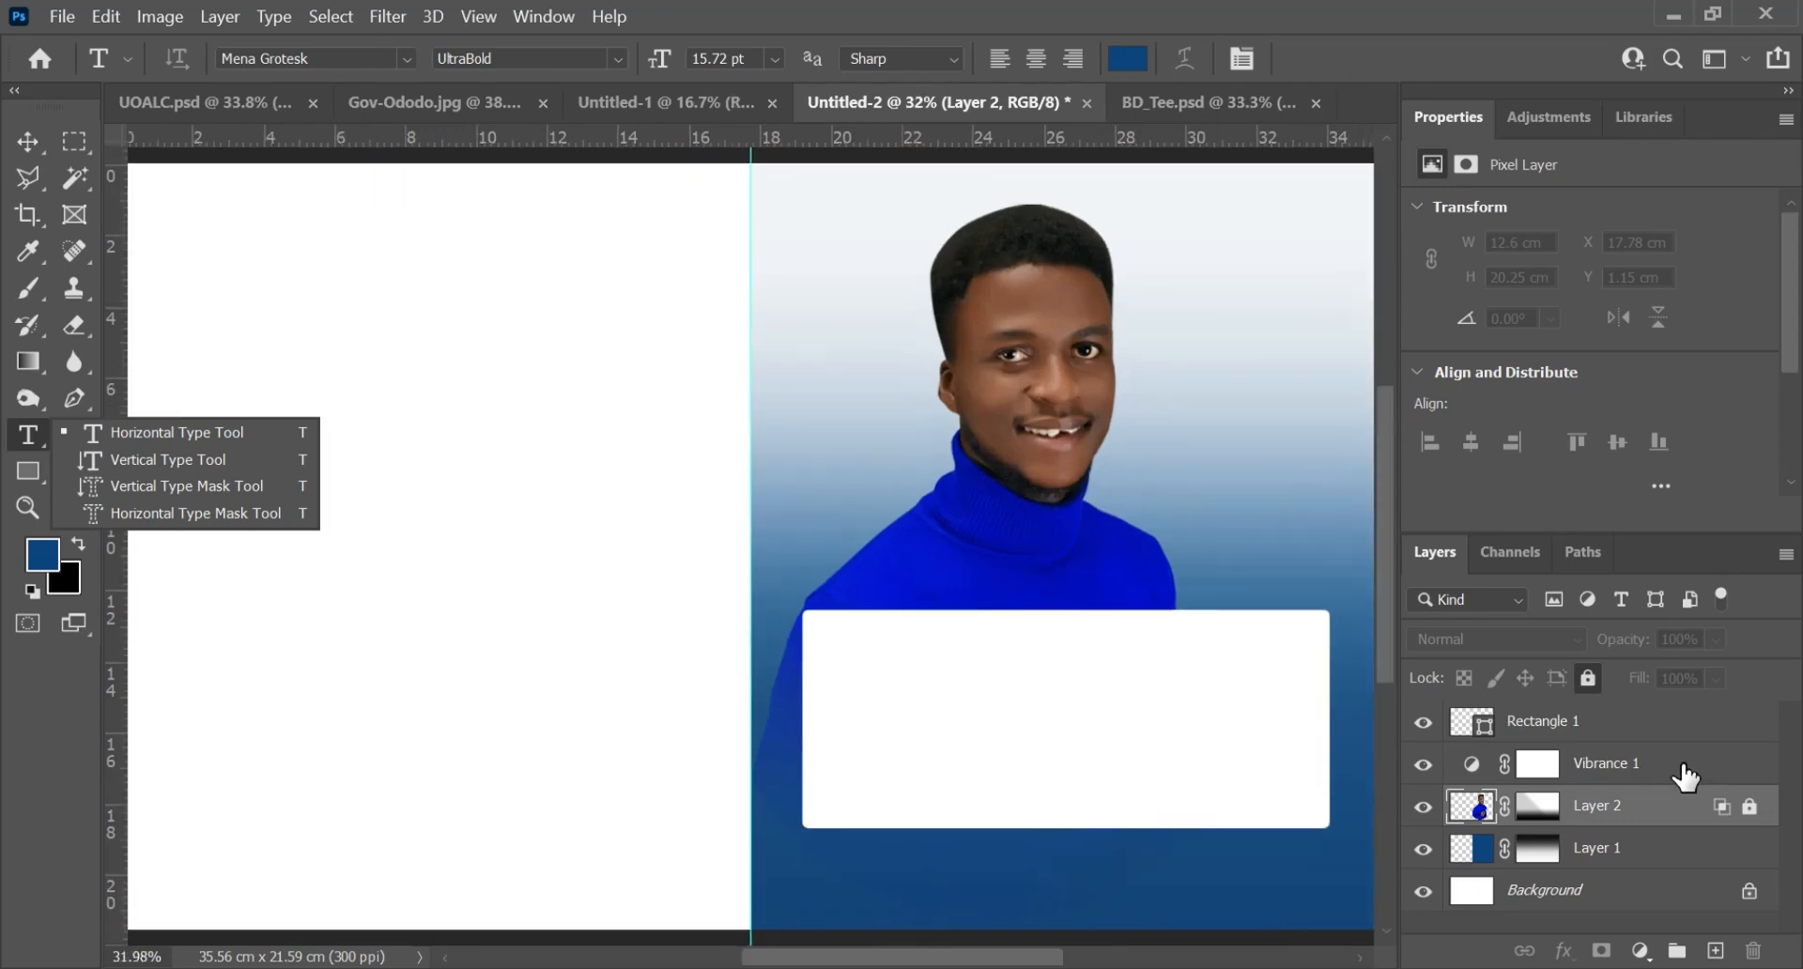
{"action": "scroll", "coordinate": [1672, 771], "scroll_direction": "down", "scroll_amount": 1}
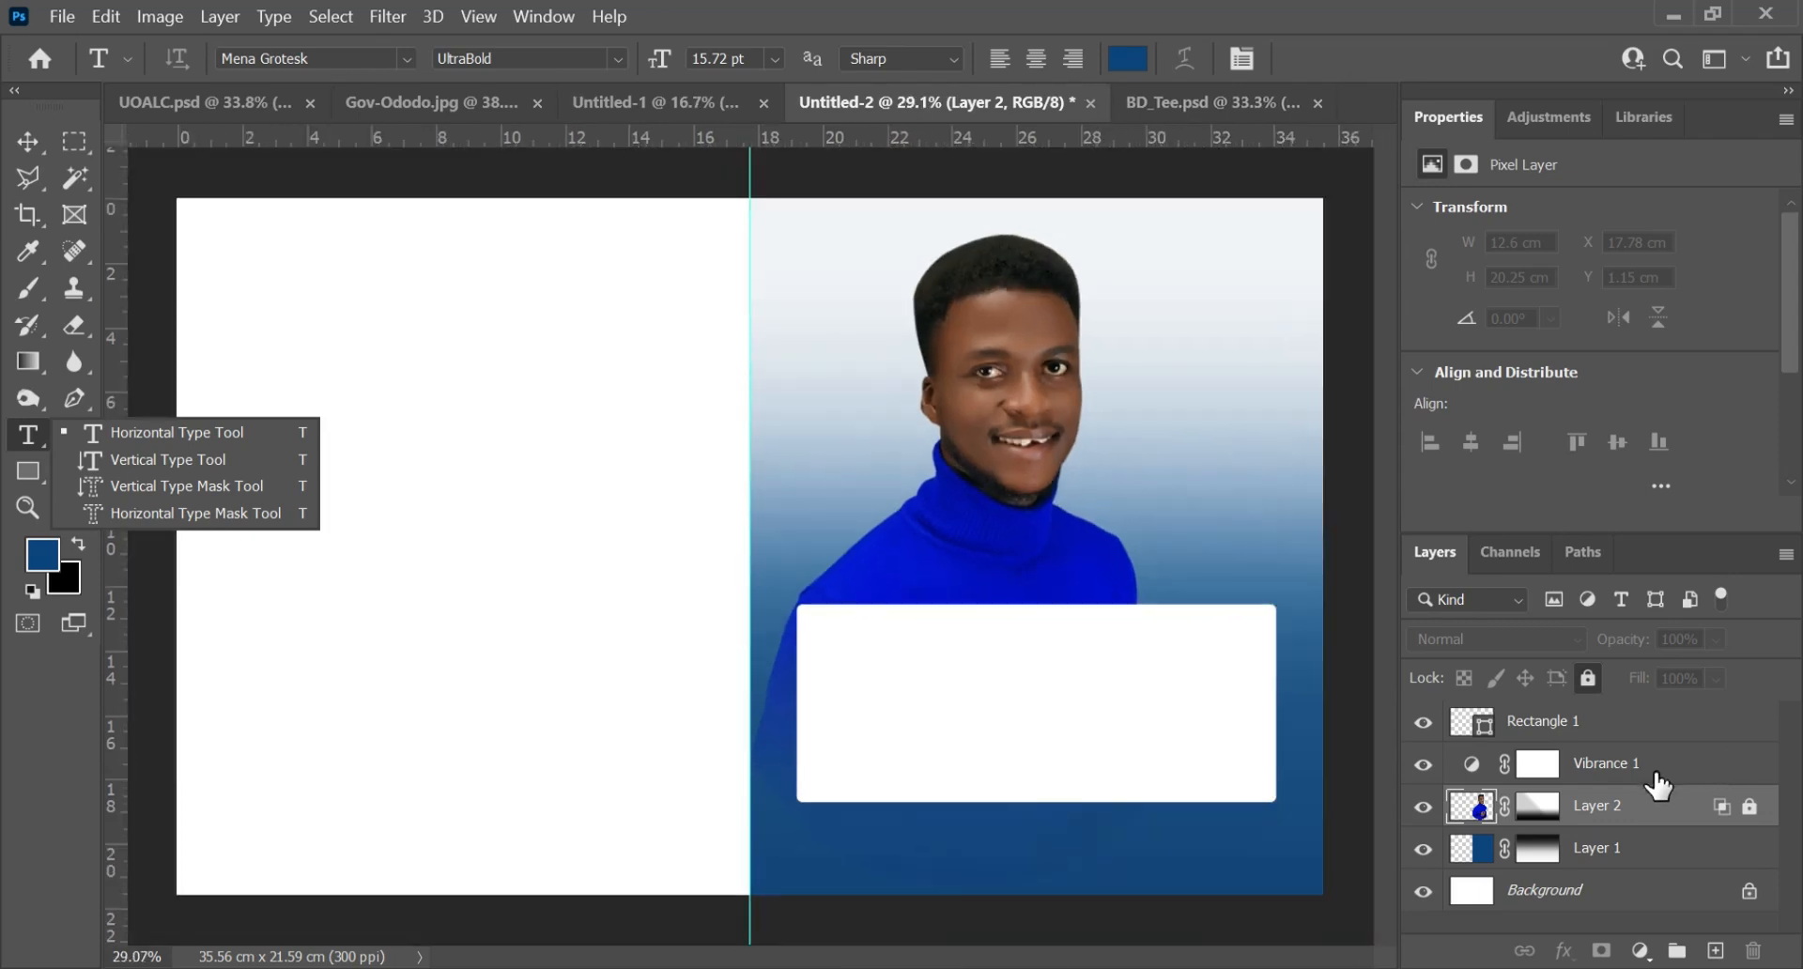
{"action": "left_click", "coordinate": [1612, 721]}
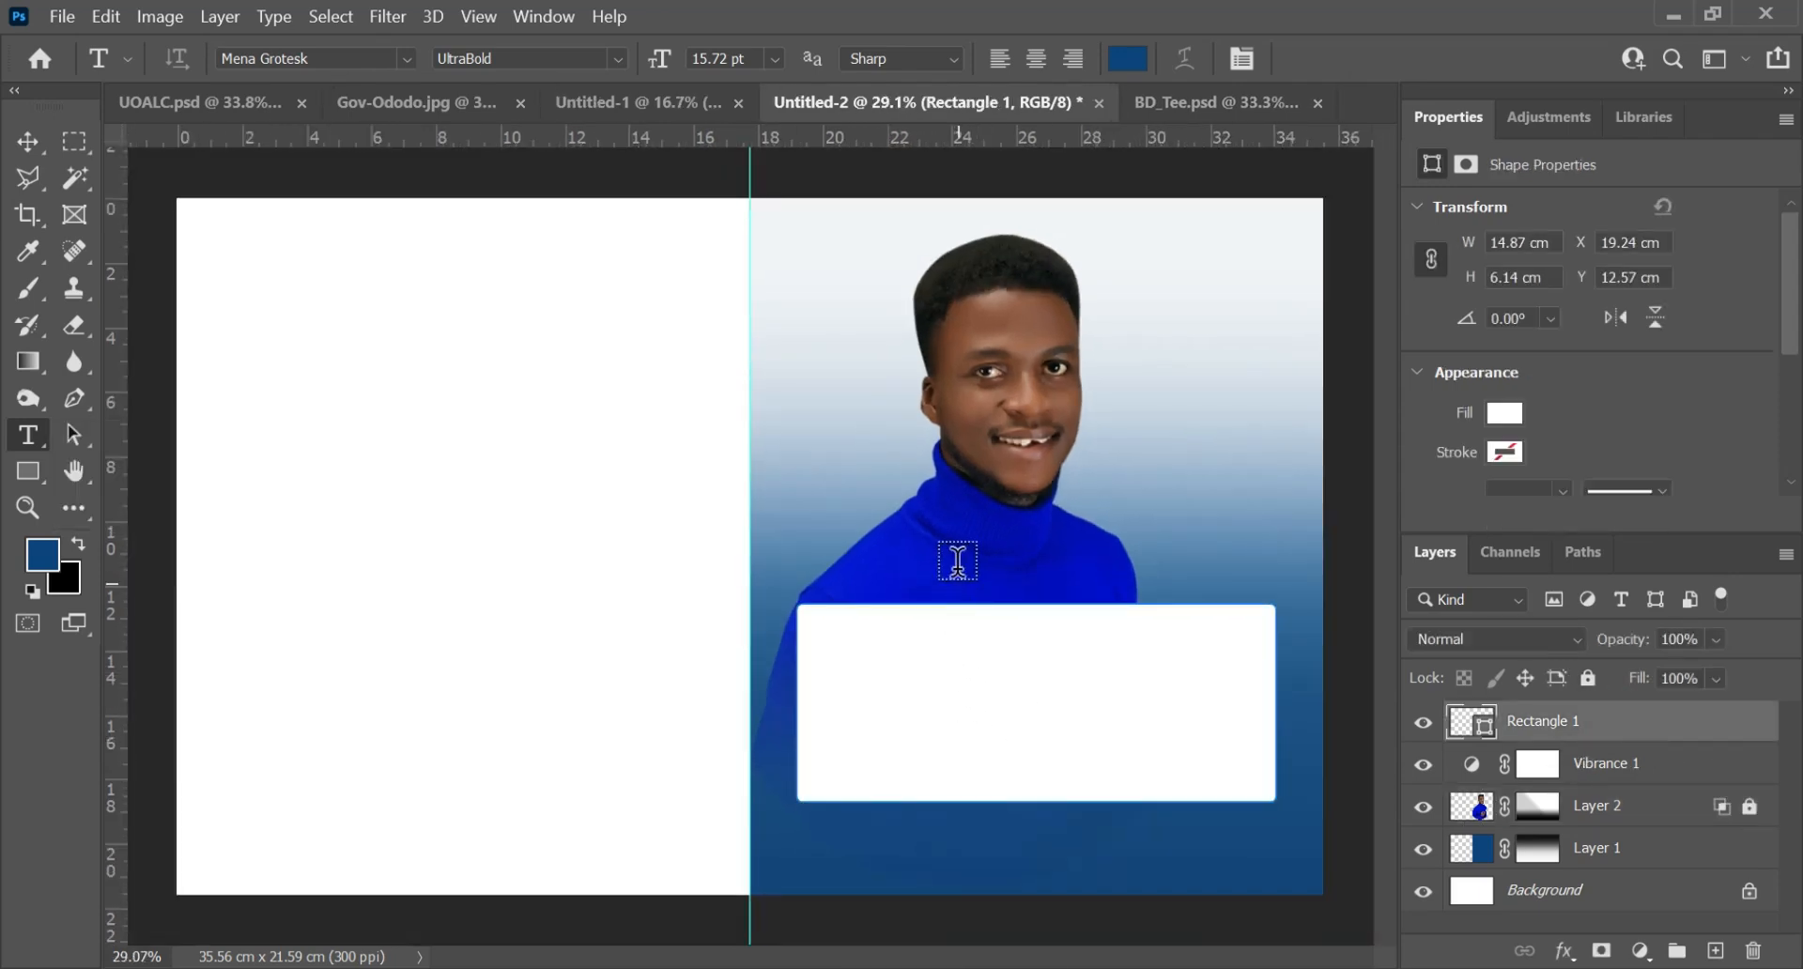
{"action": "left_click", "coordinate": [847, 545]}
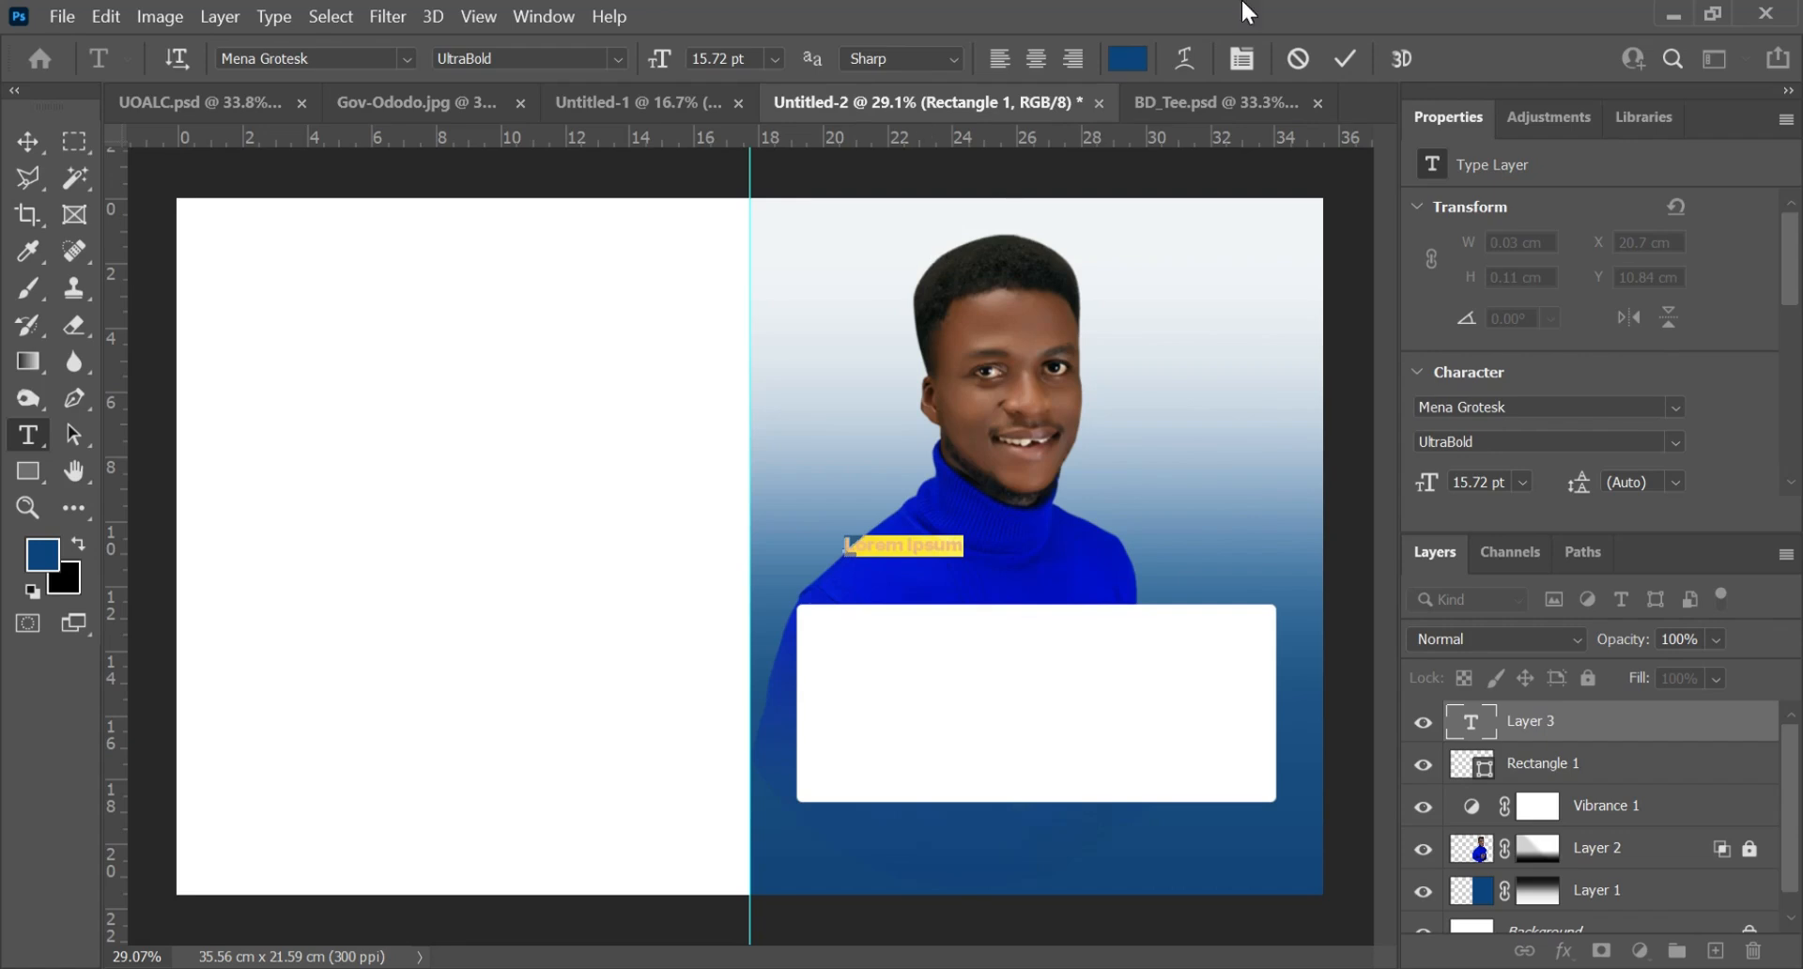
{"action": "type", "text": "M"}
{"action": "type", "text": "am"}
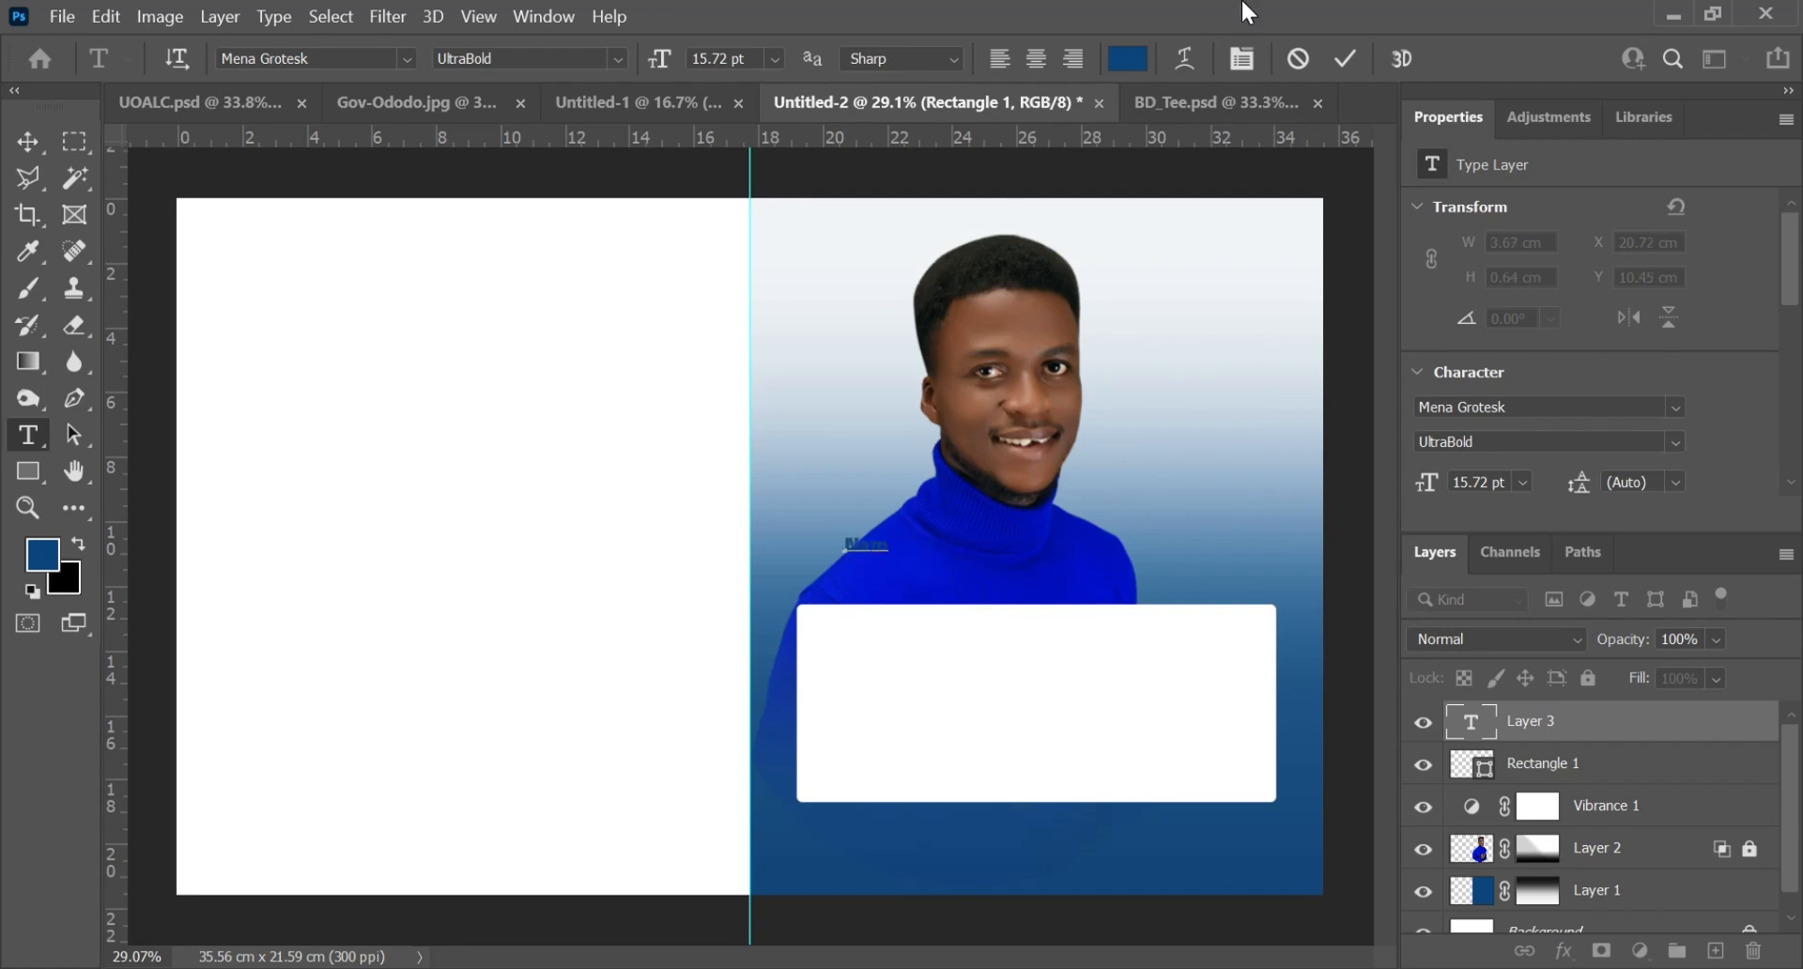
{"action": "type", "text": "e:"}
{"action": "left_click", "coordinate": [1344, 58]}
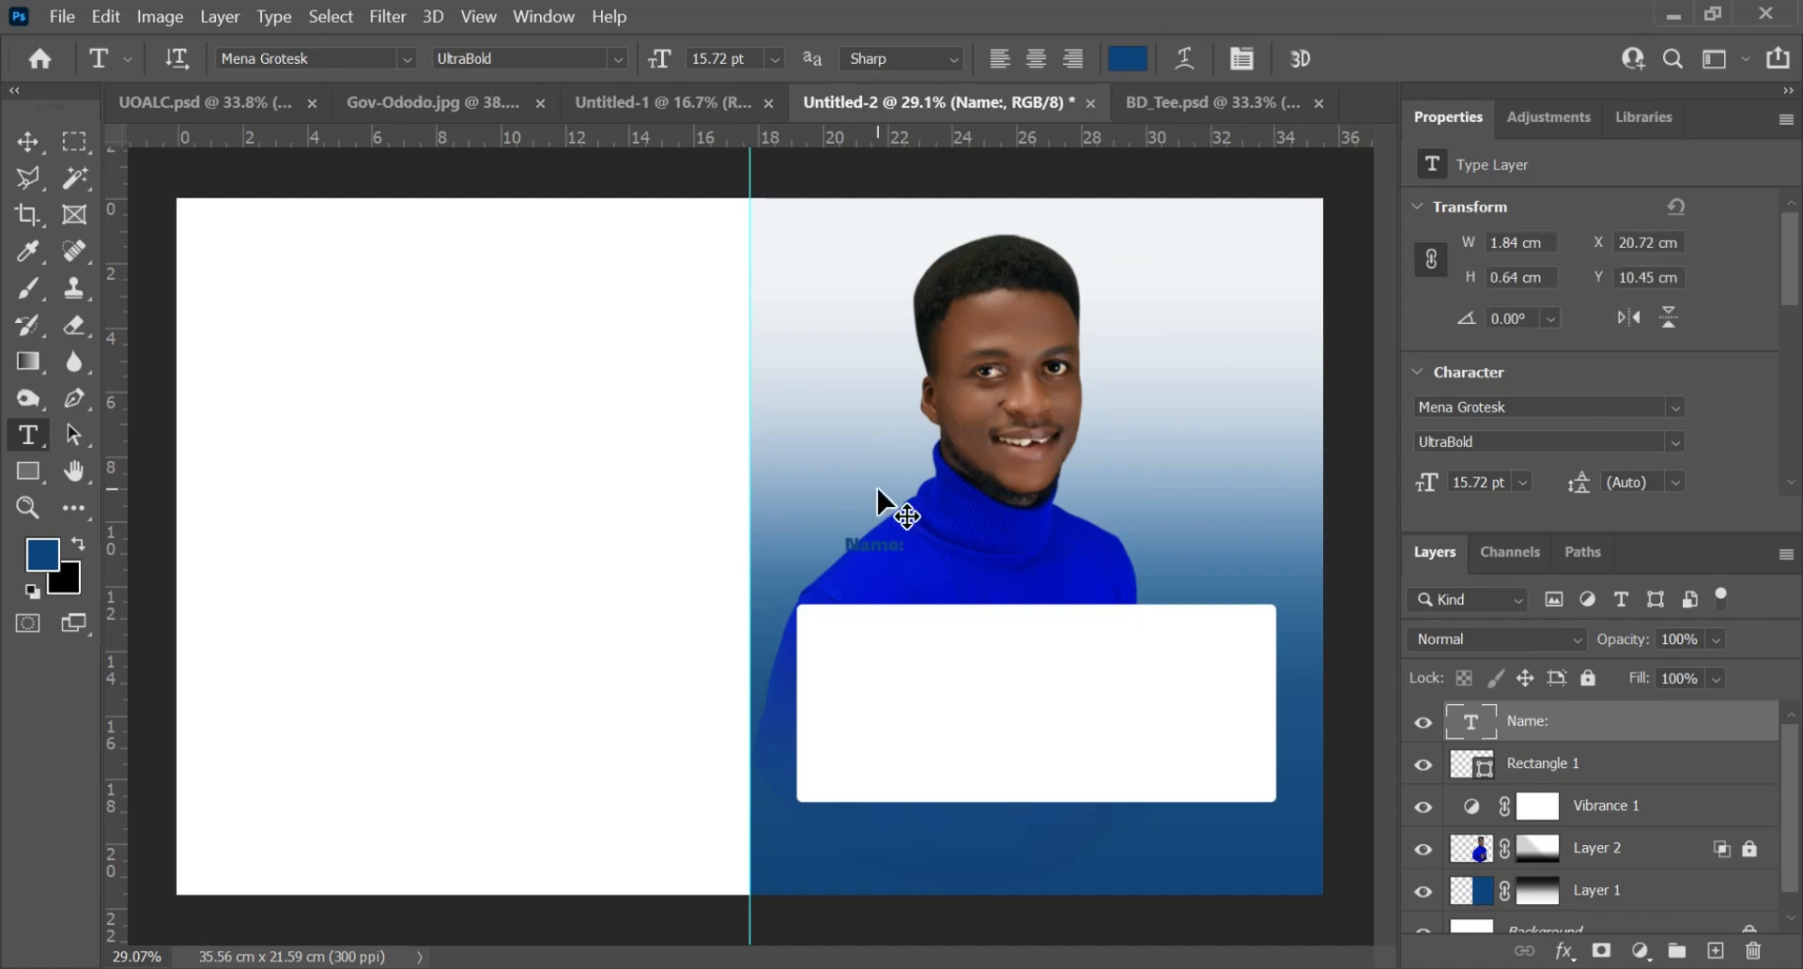
Step: Enlarge the "Name:" label to 21.33 pt and move it into the white rectangle's upper-left corner
{"action": "key", "text": "ctrl+t"}
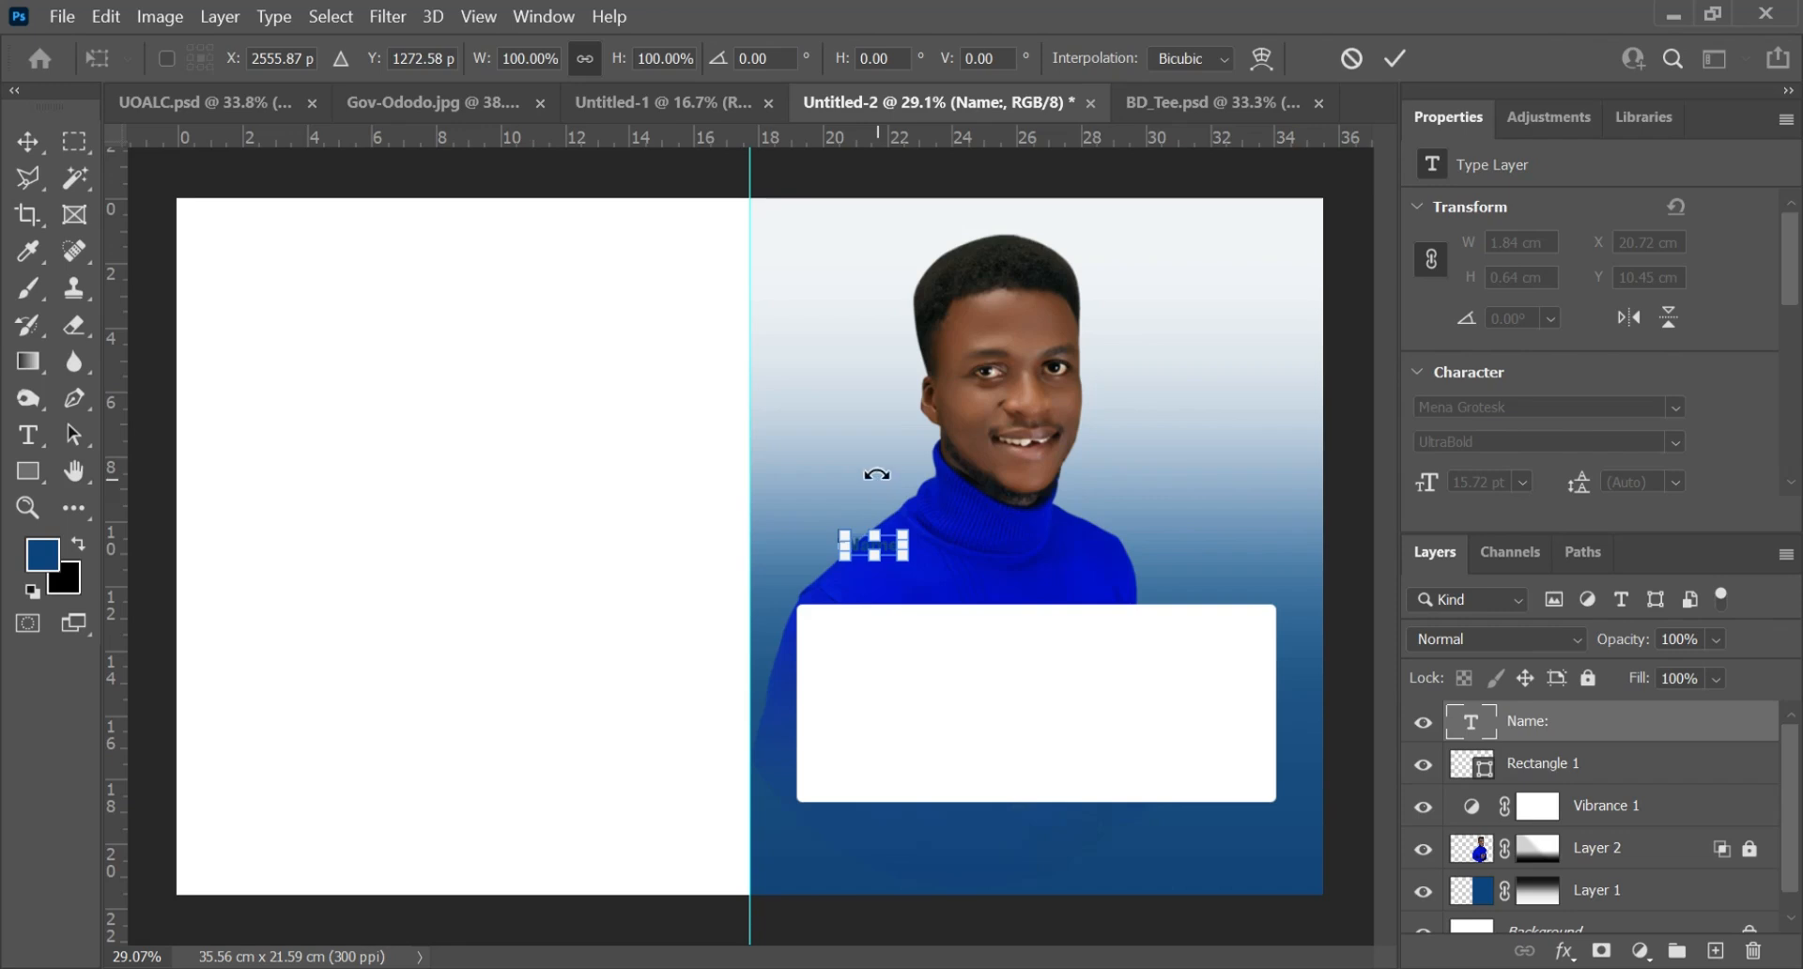
{"action": "left_click_drag", "start_coordinate": [903, 557], "coordinate": [924, 562]}
{"action": "left_click", "coordinate": [1397, 58]}
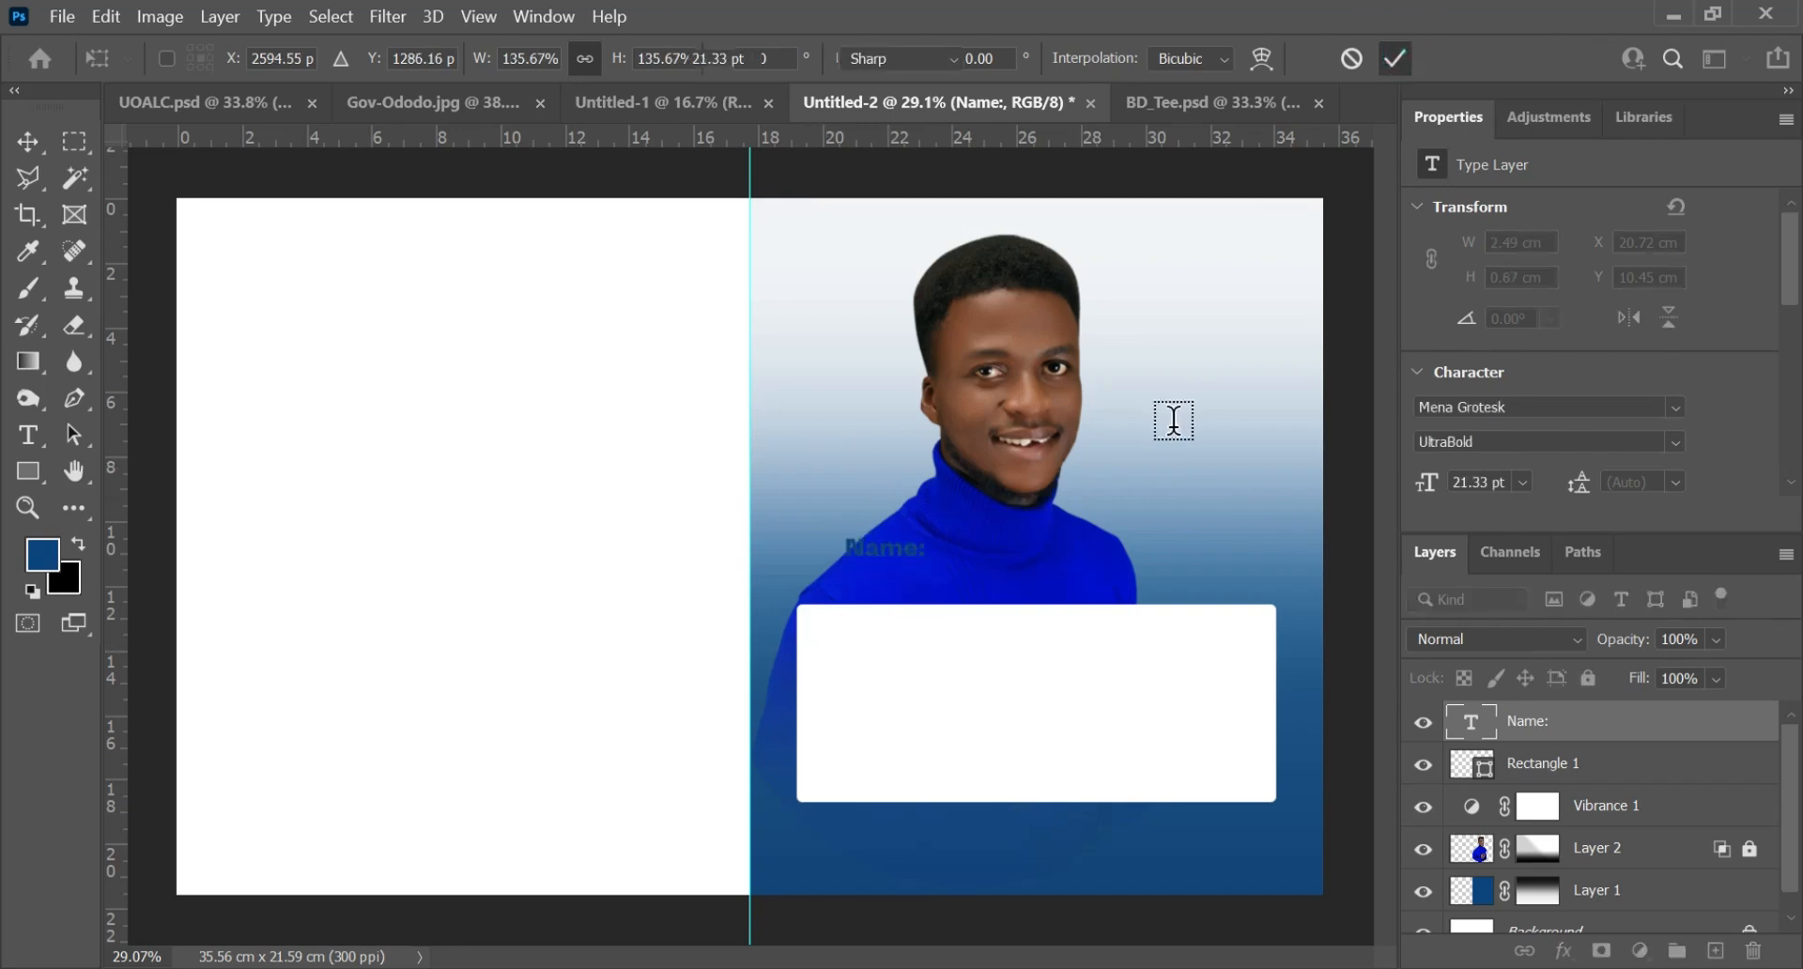
{"action": "scroll", "coordinate": [876, 552], "scroll_direction": "down", "scroll_amount": 1}
{"action": "scroll", "coordinate": [873, 553], "scroll_direction": "up", "scroll_amount": 4}
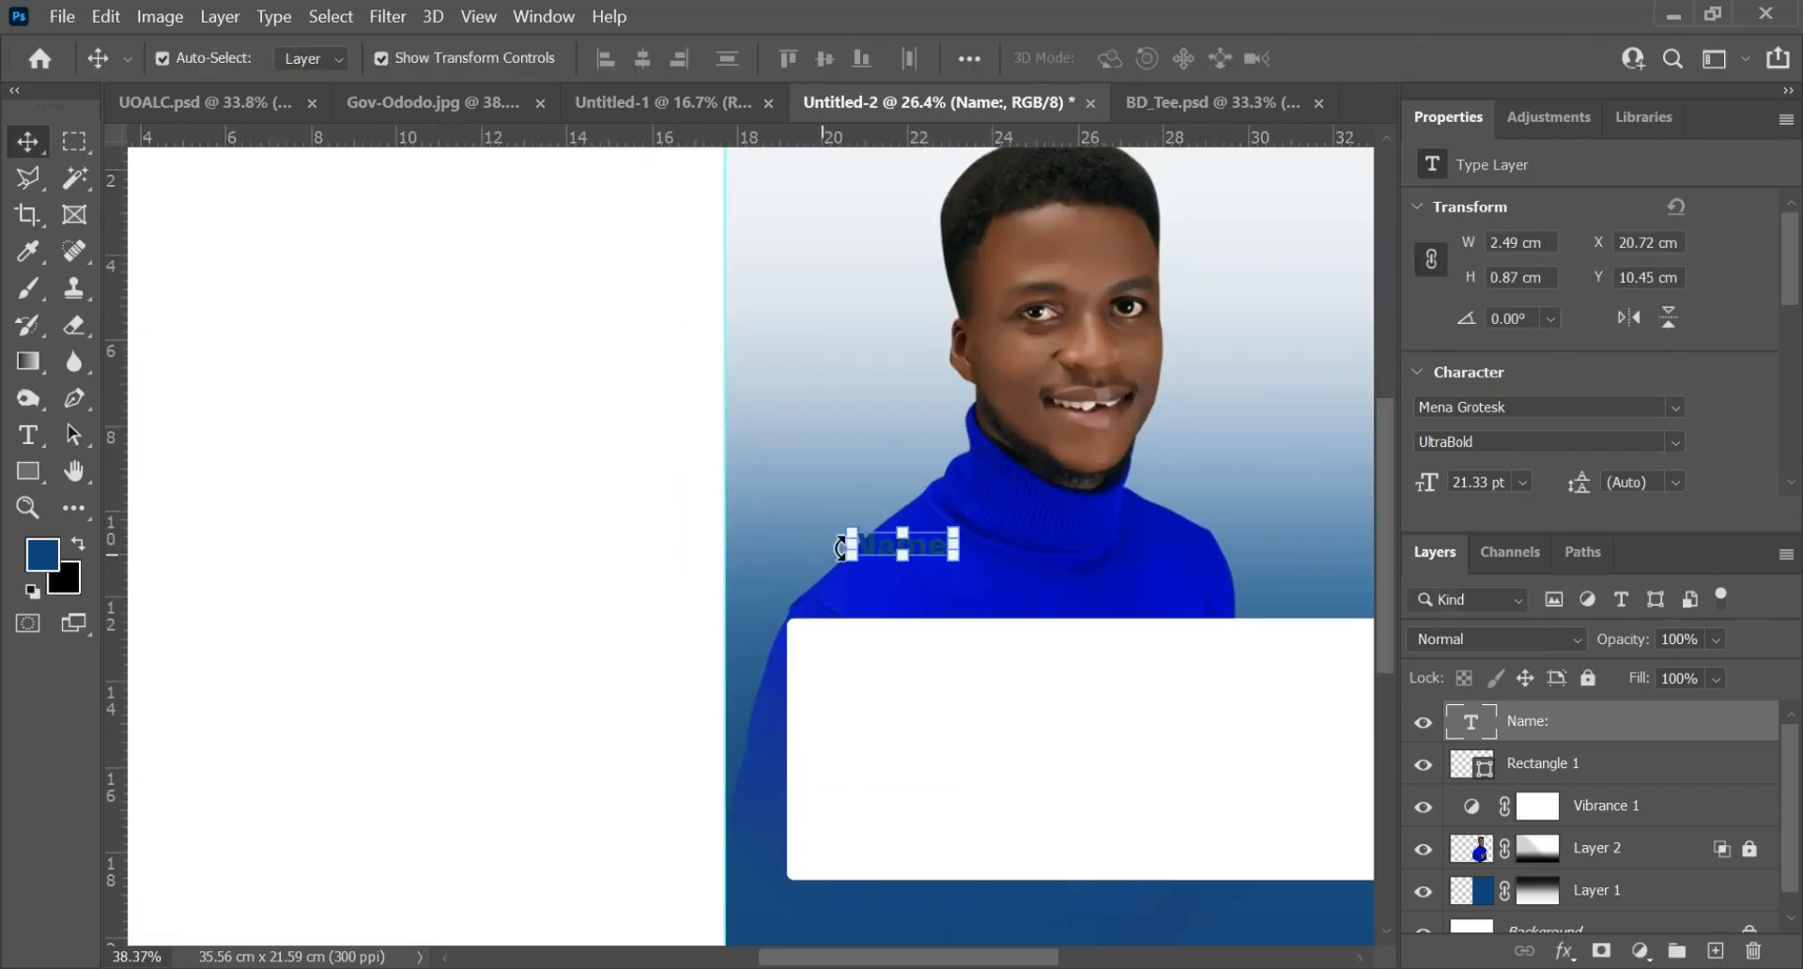
{"action": "left_click_drag", "start_coordinate": [880, 544], "coordinate": [843, 665]}
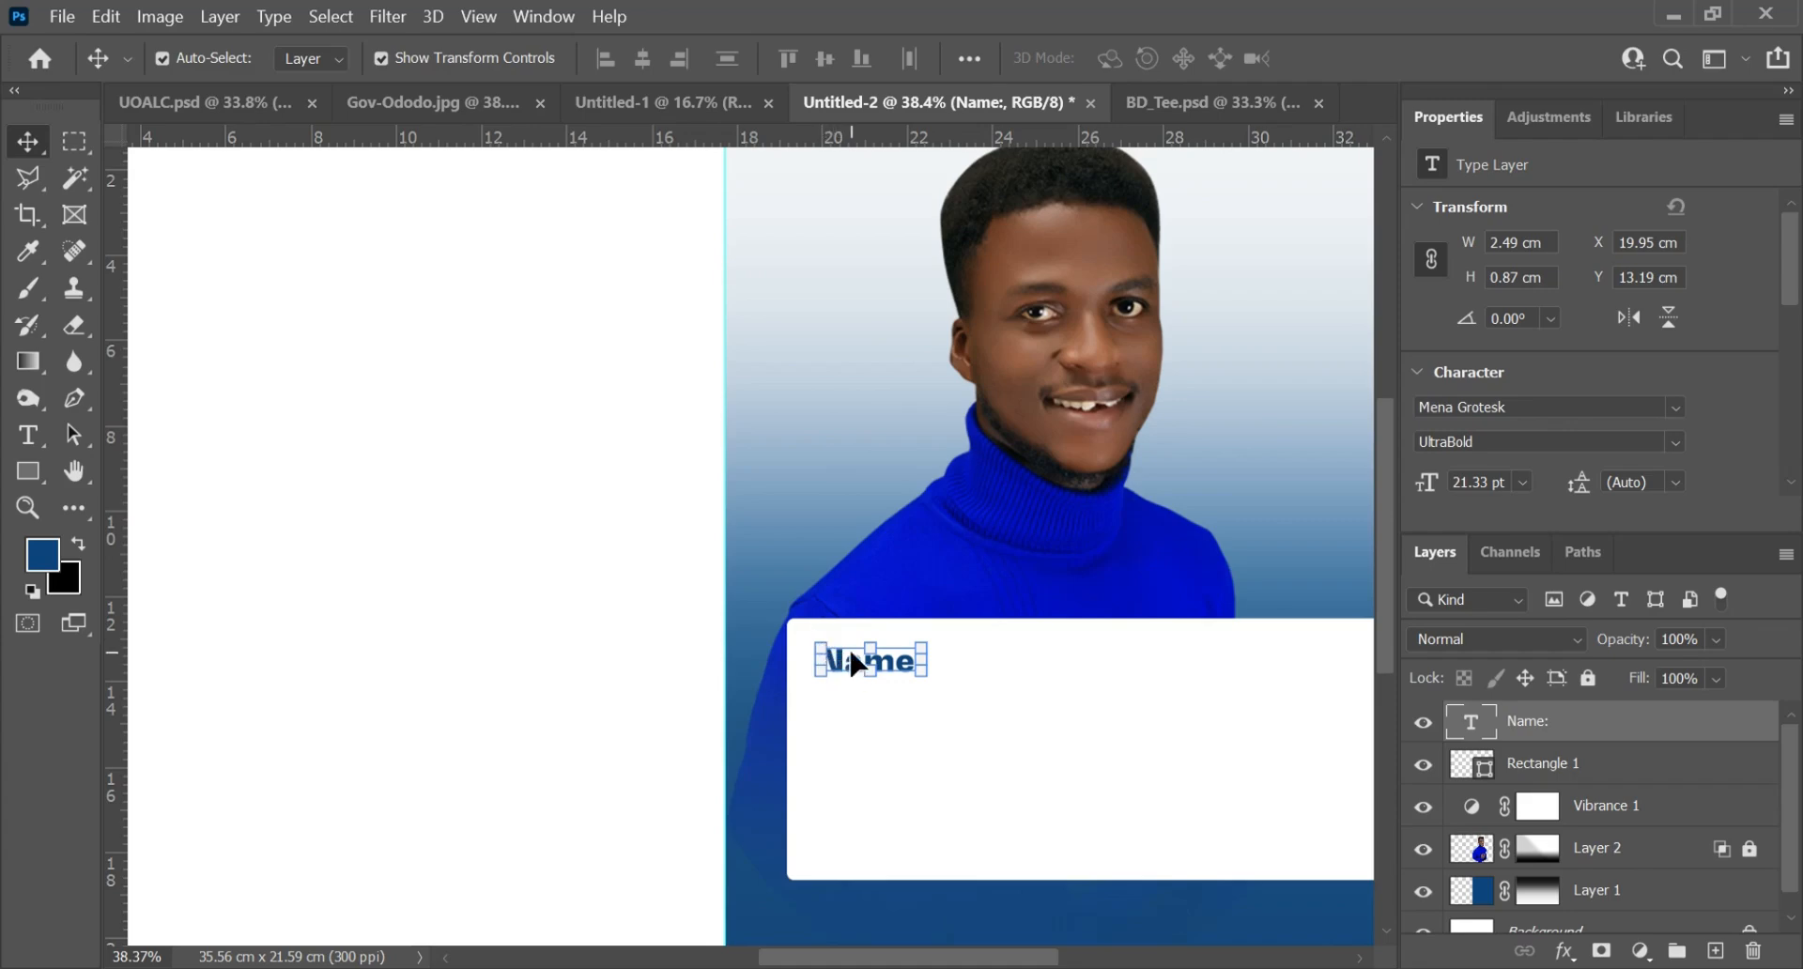
{"action": "left_click_drag", "start_coordinate": [858, 660], "coordinate": [863, 731]}
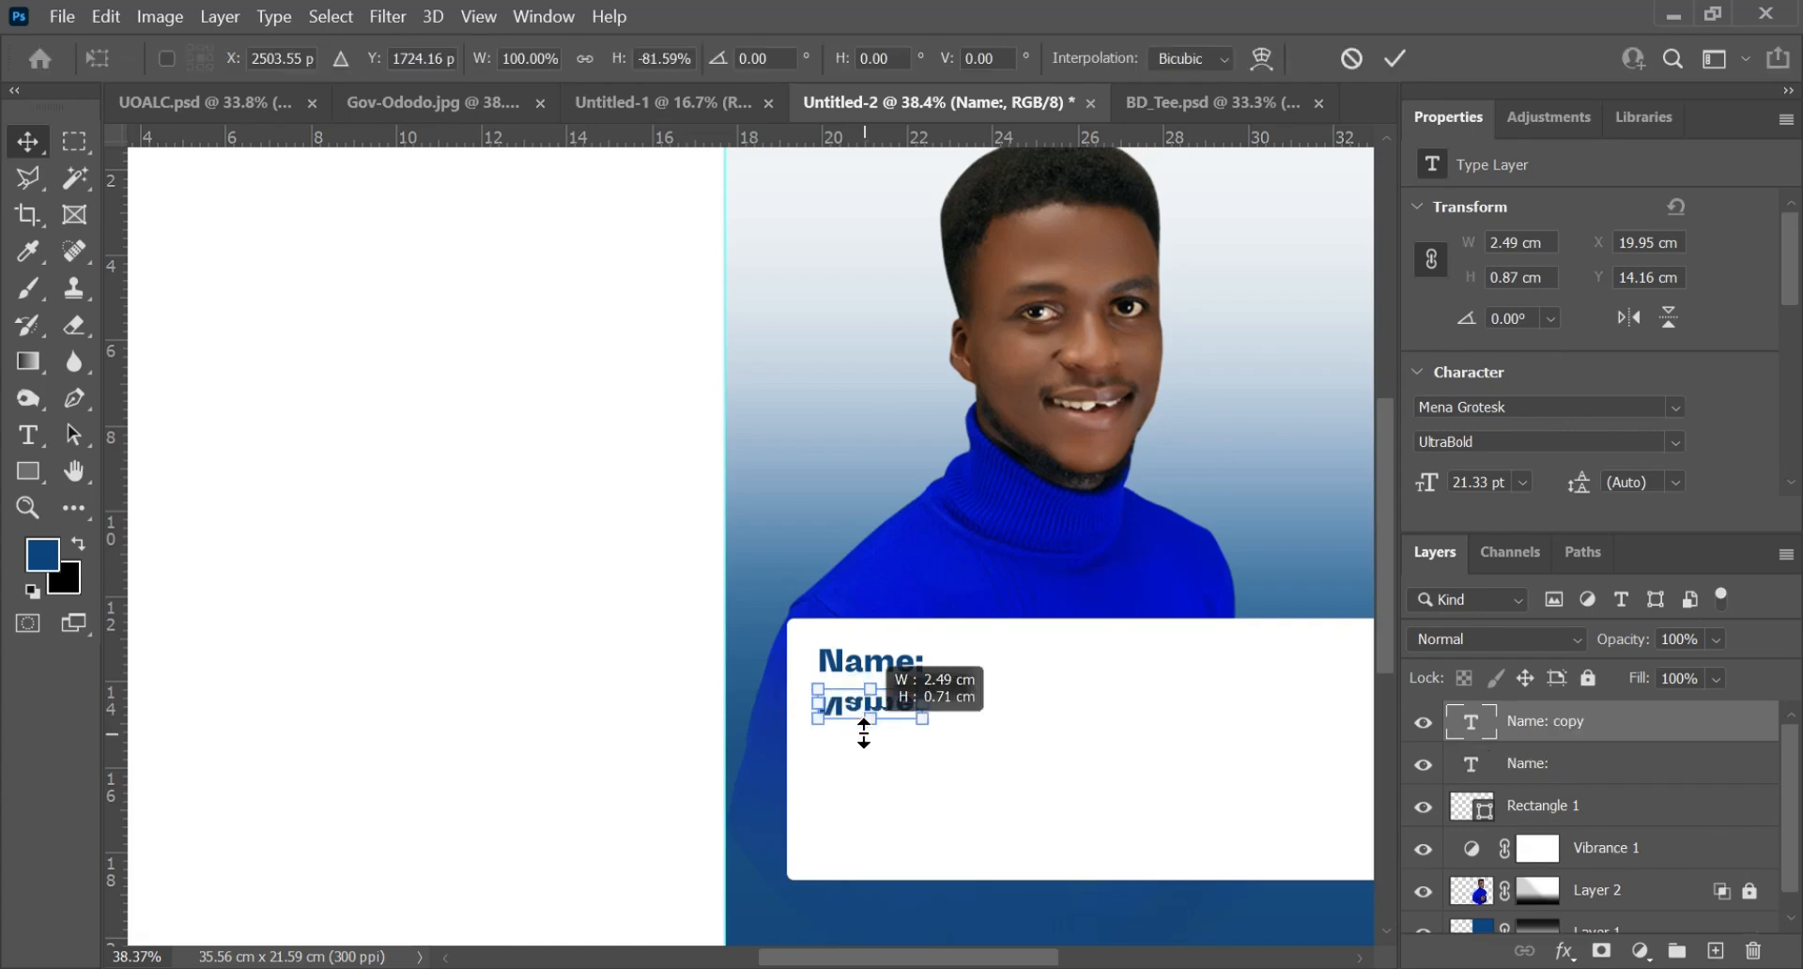
{"action": "key", "text": "ctrl+z"}
{"action": "left_click", "coordinate": [1356, 62]}
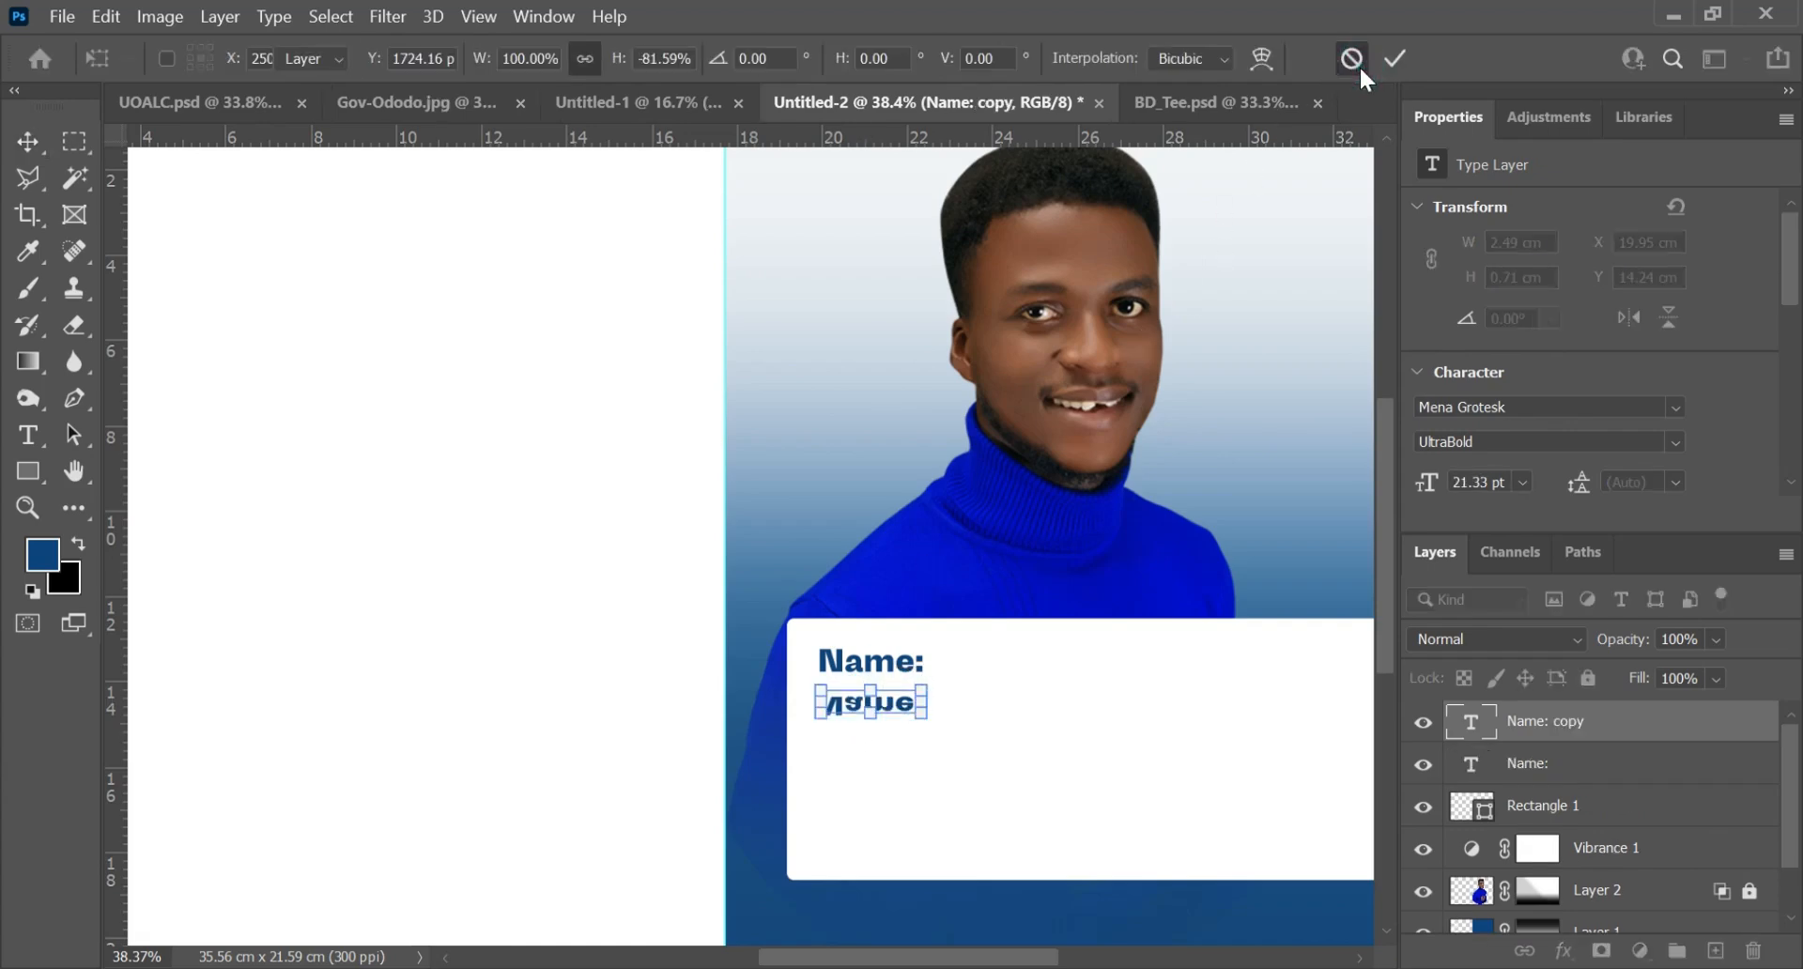
{"action": "scroll", "coordinate": [815, 737], "scroll_direction": "up", "scroll_amount": 4}
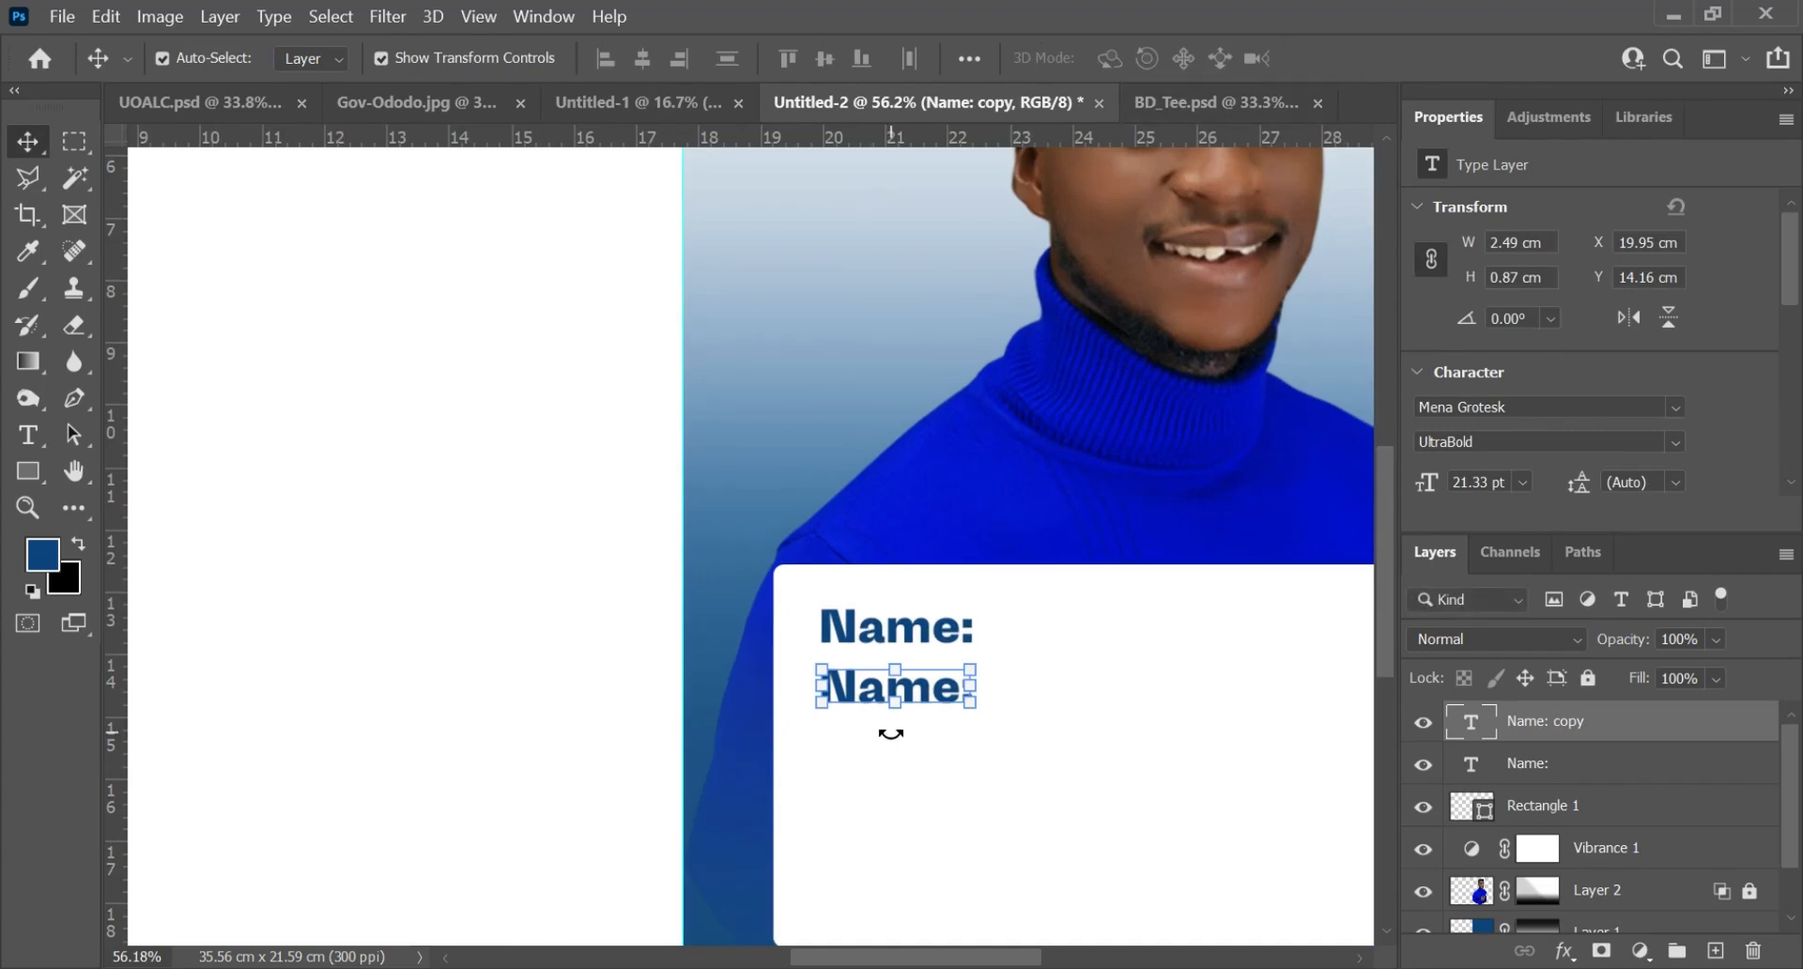
{"action": "key", "text": "ctrl+z"}
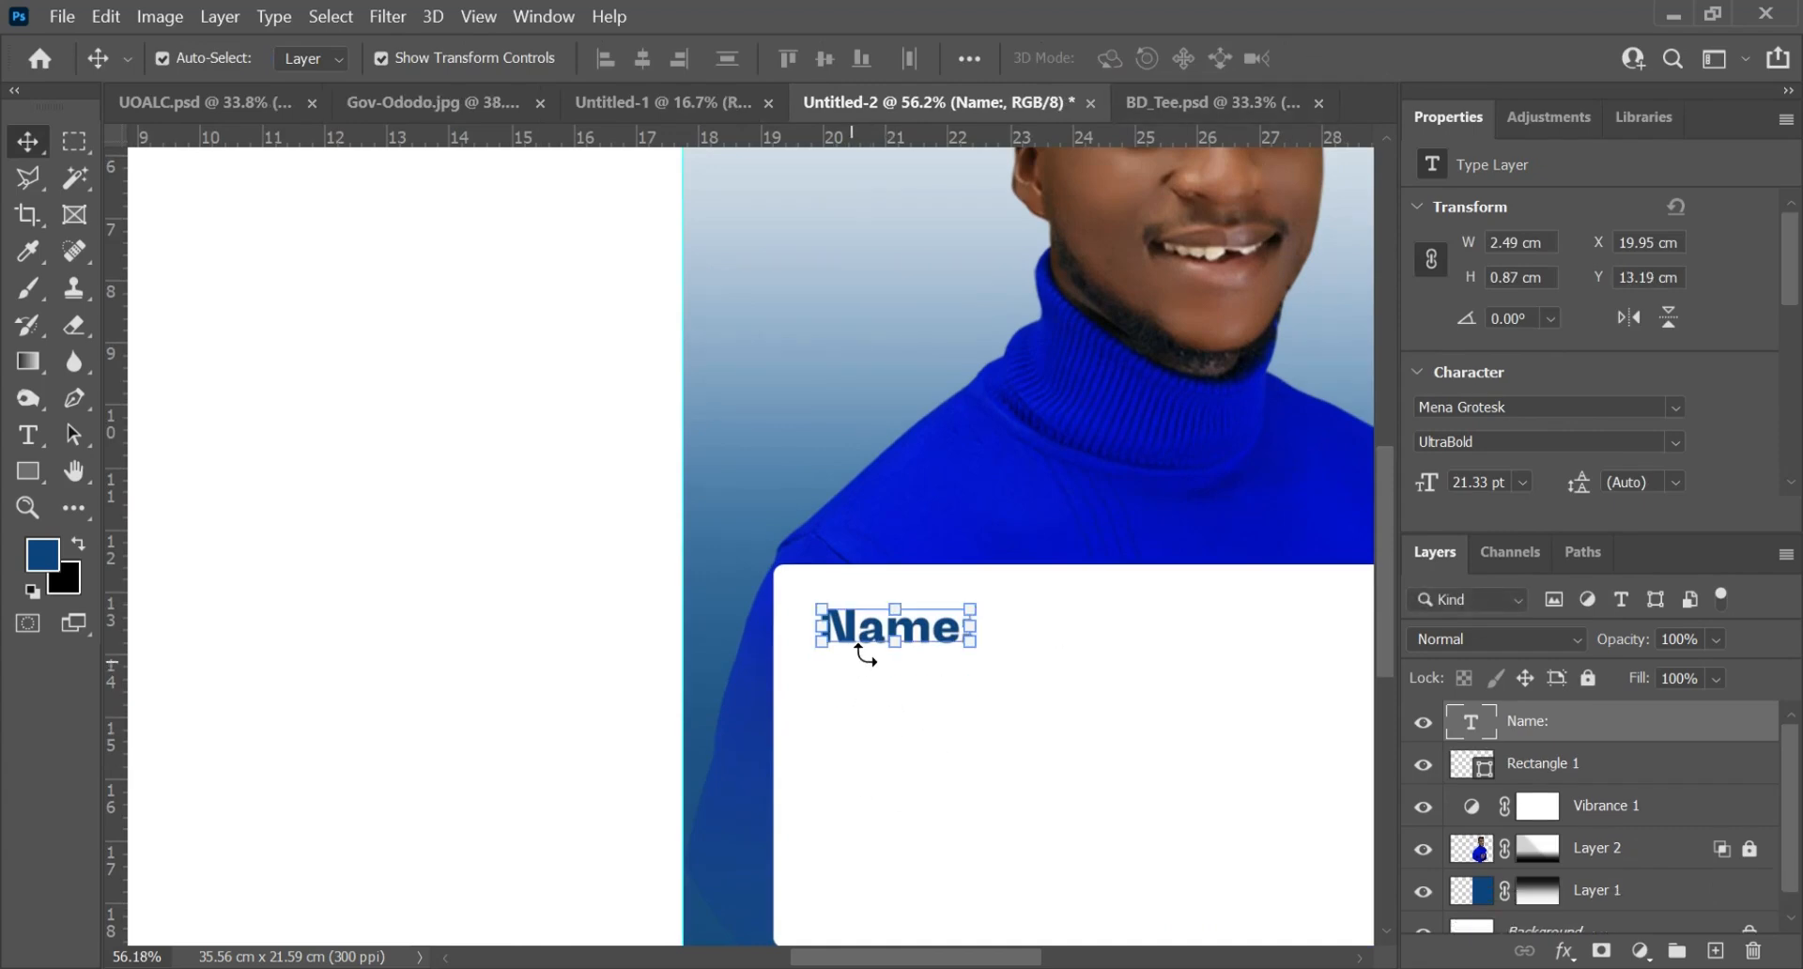
Step: Duplicate the "Name:" label three times straight down inside the white rectangle, with the rows about 1.2 cm apart
{"action": "left_click_drag", "start_coordinate": [861, 634], "coordinate": [874, 483]}
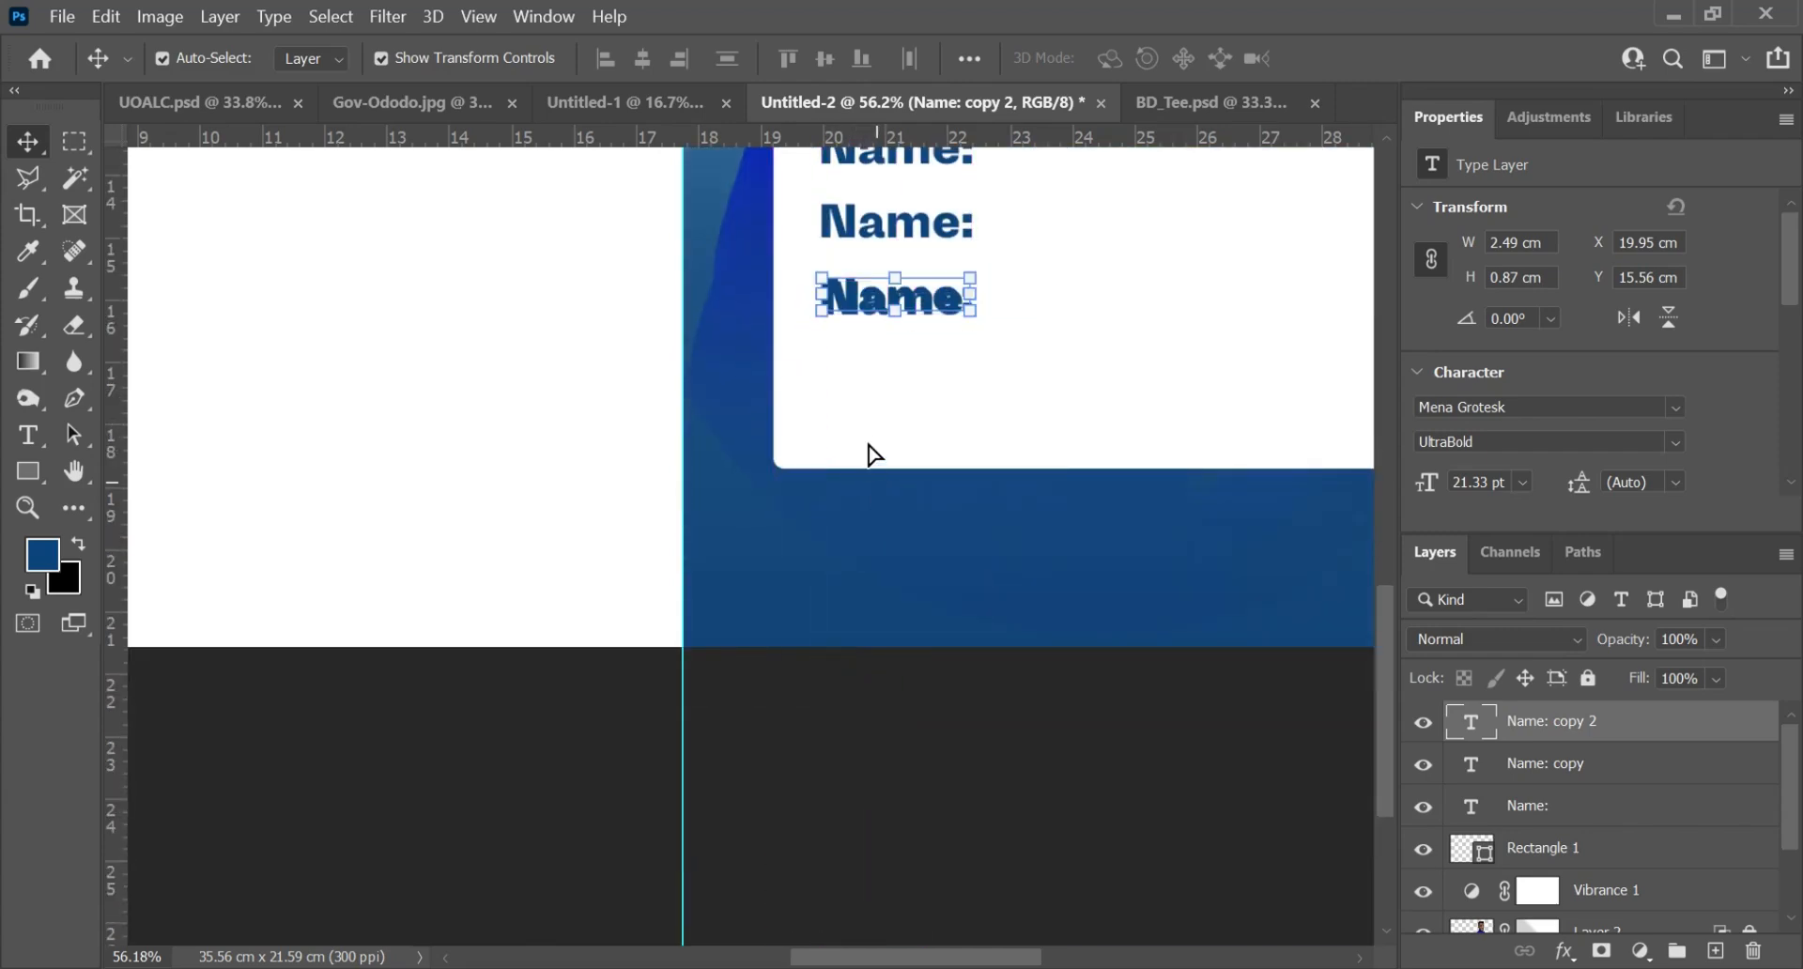
{"action": "key", "text": "Delete"}
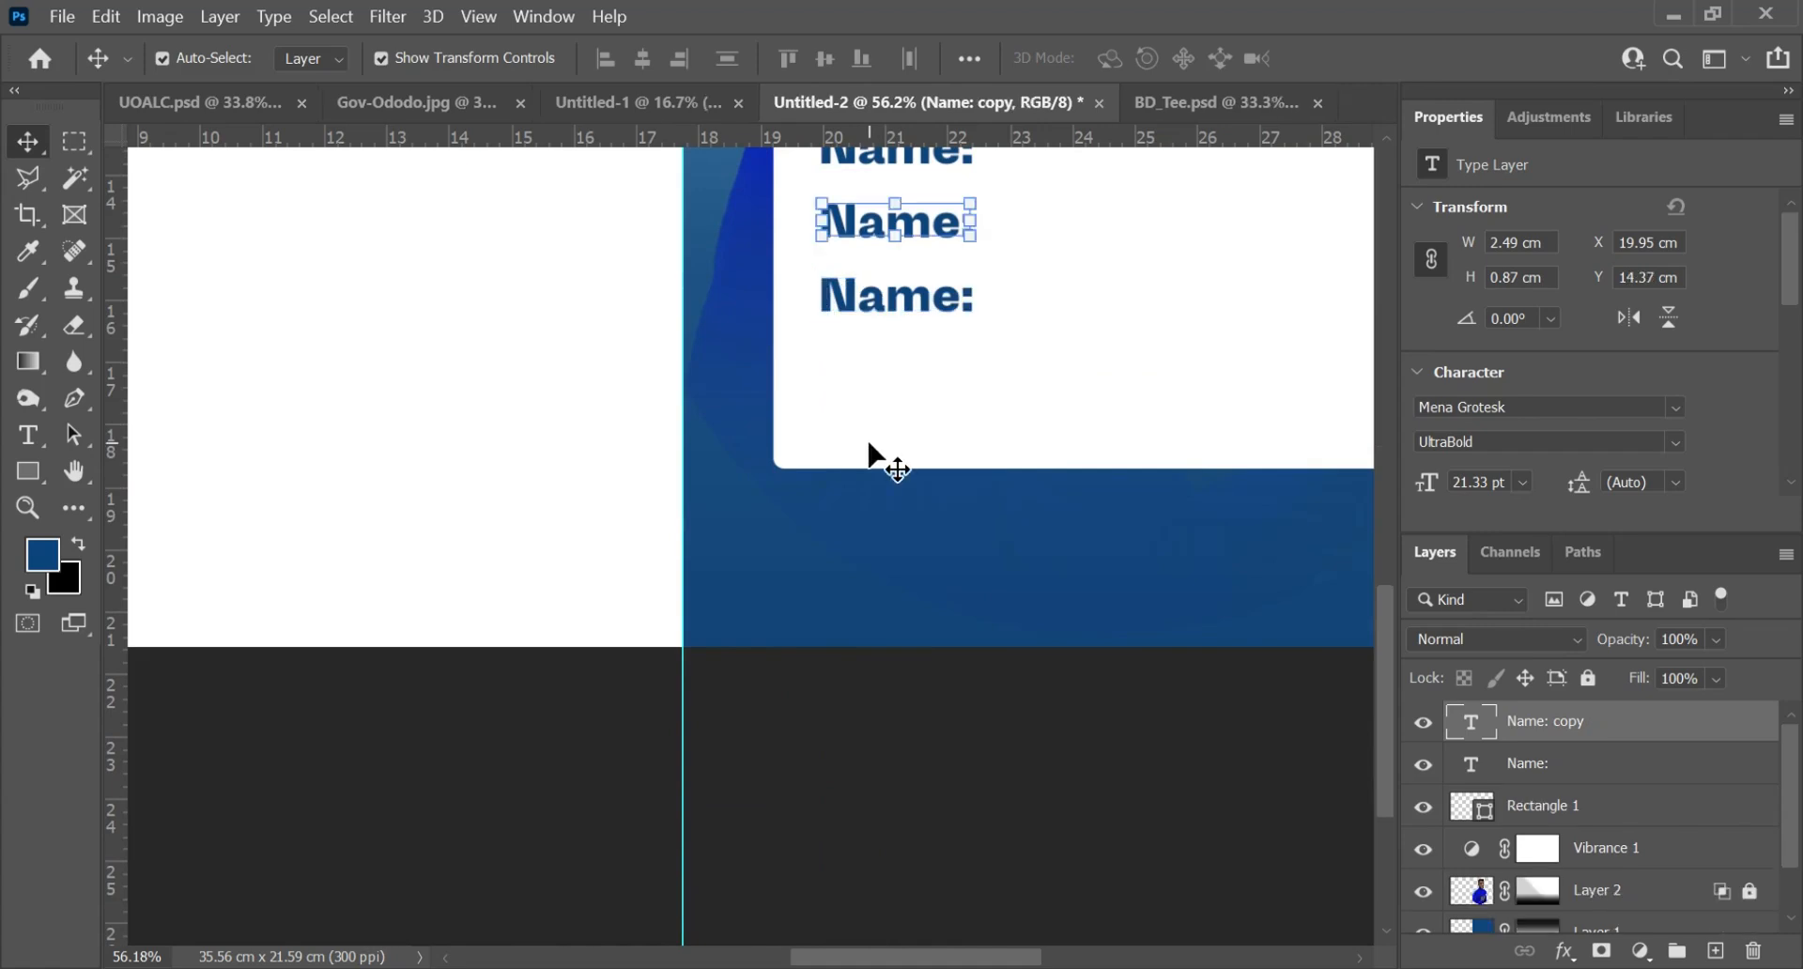
{"action": "scroll", "coordinate": [813, 498], "scroll_direction": "down", "scroll_amount": 2}
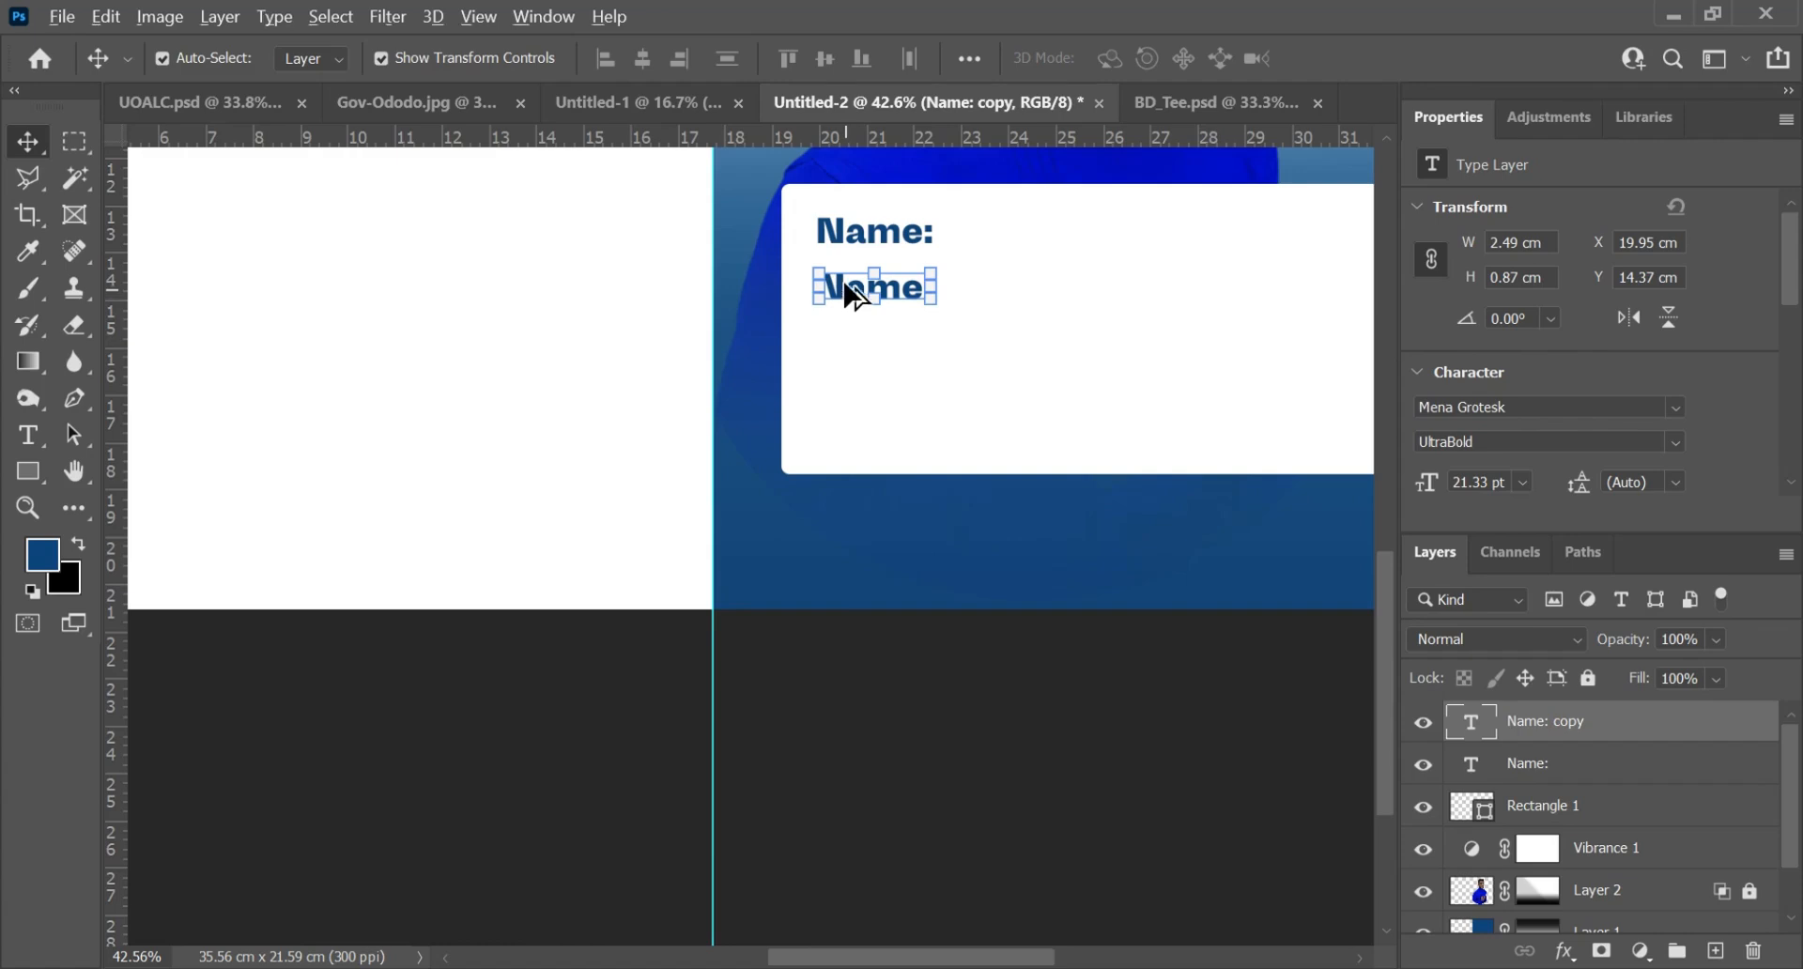
{"action": "left_click_drag", "start_coordinate": [845, 290], "coordinate": [862, 401]}
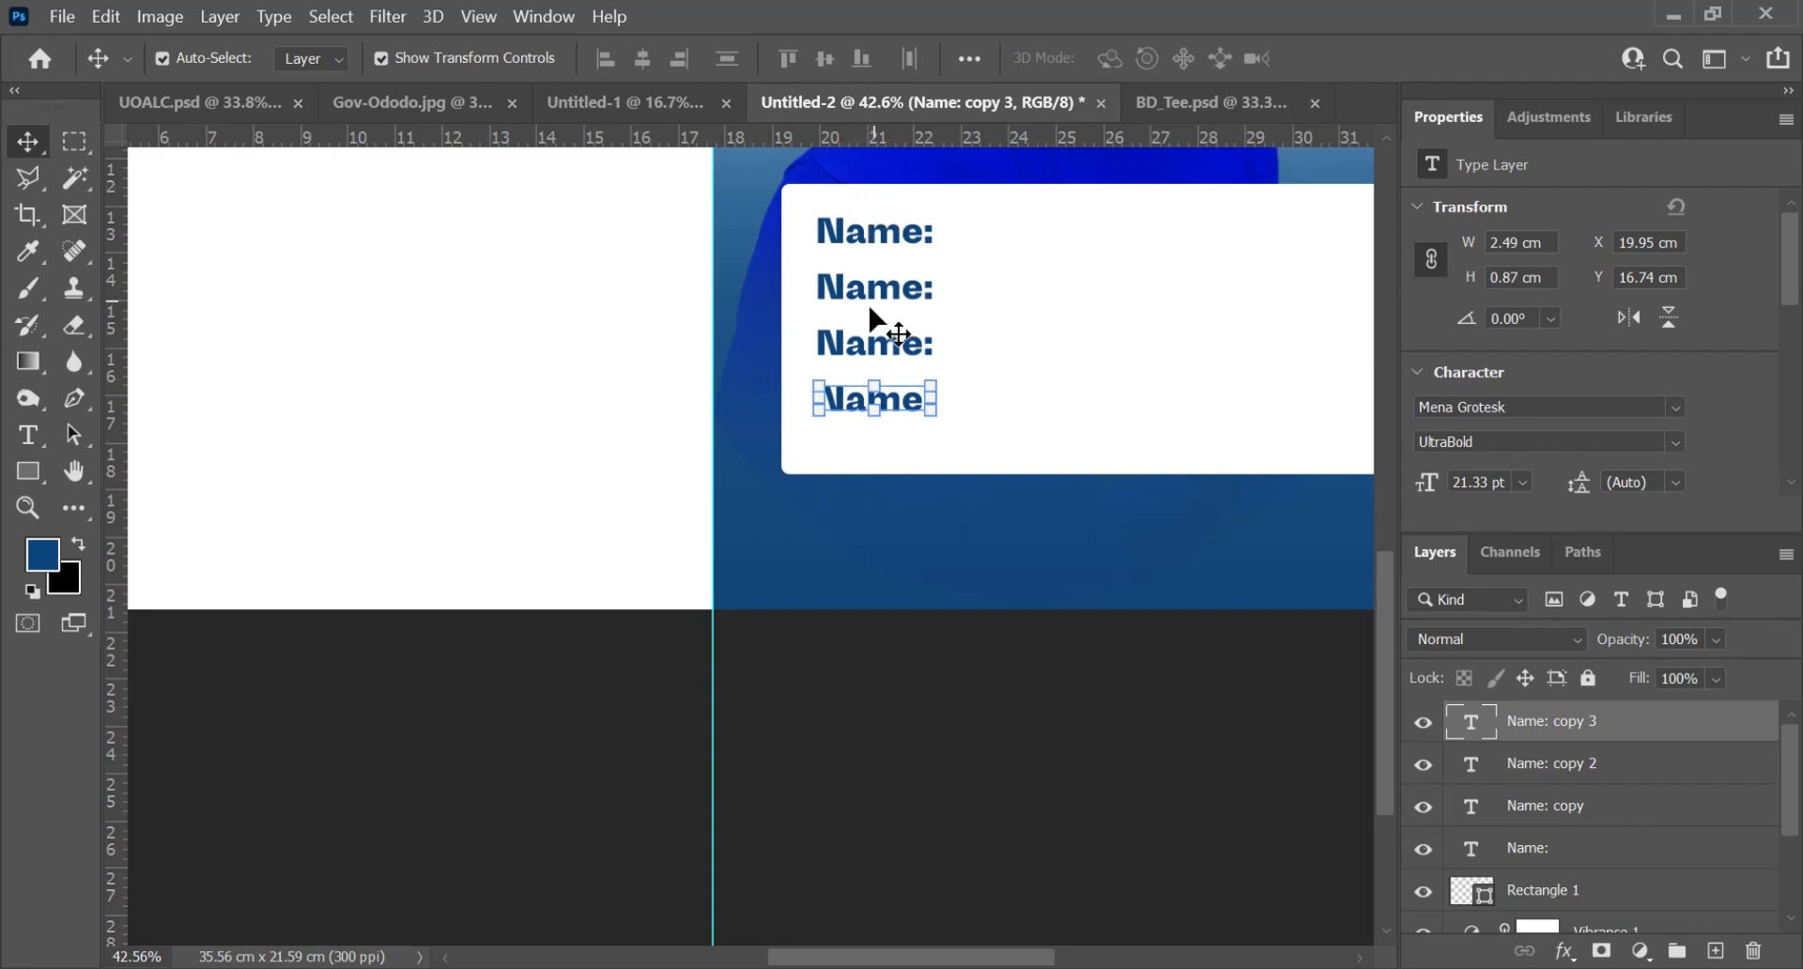
Step: Replace the text of the second label in the white rectangle with "Class:"
{"action": "key", "text": "t"}
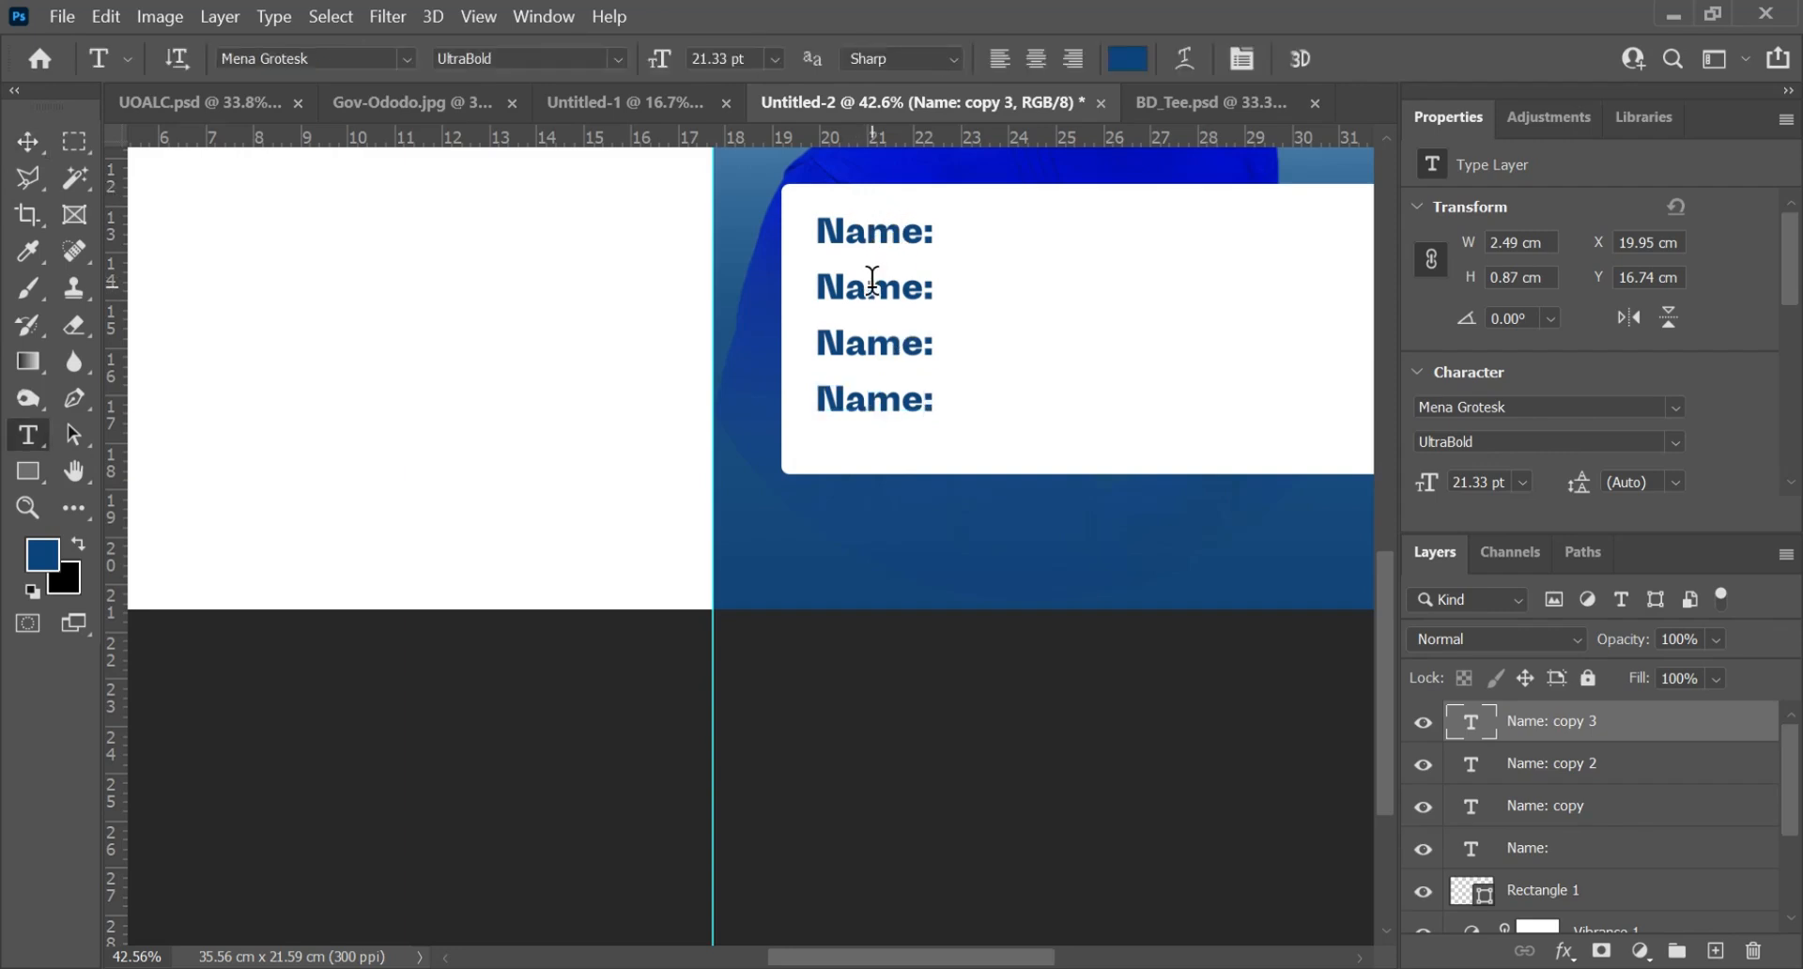
{"action": "left_click", "coordinate": [872, 281]}
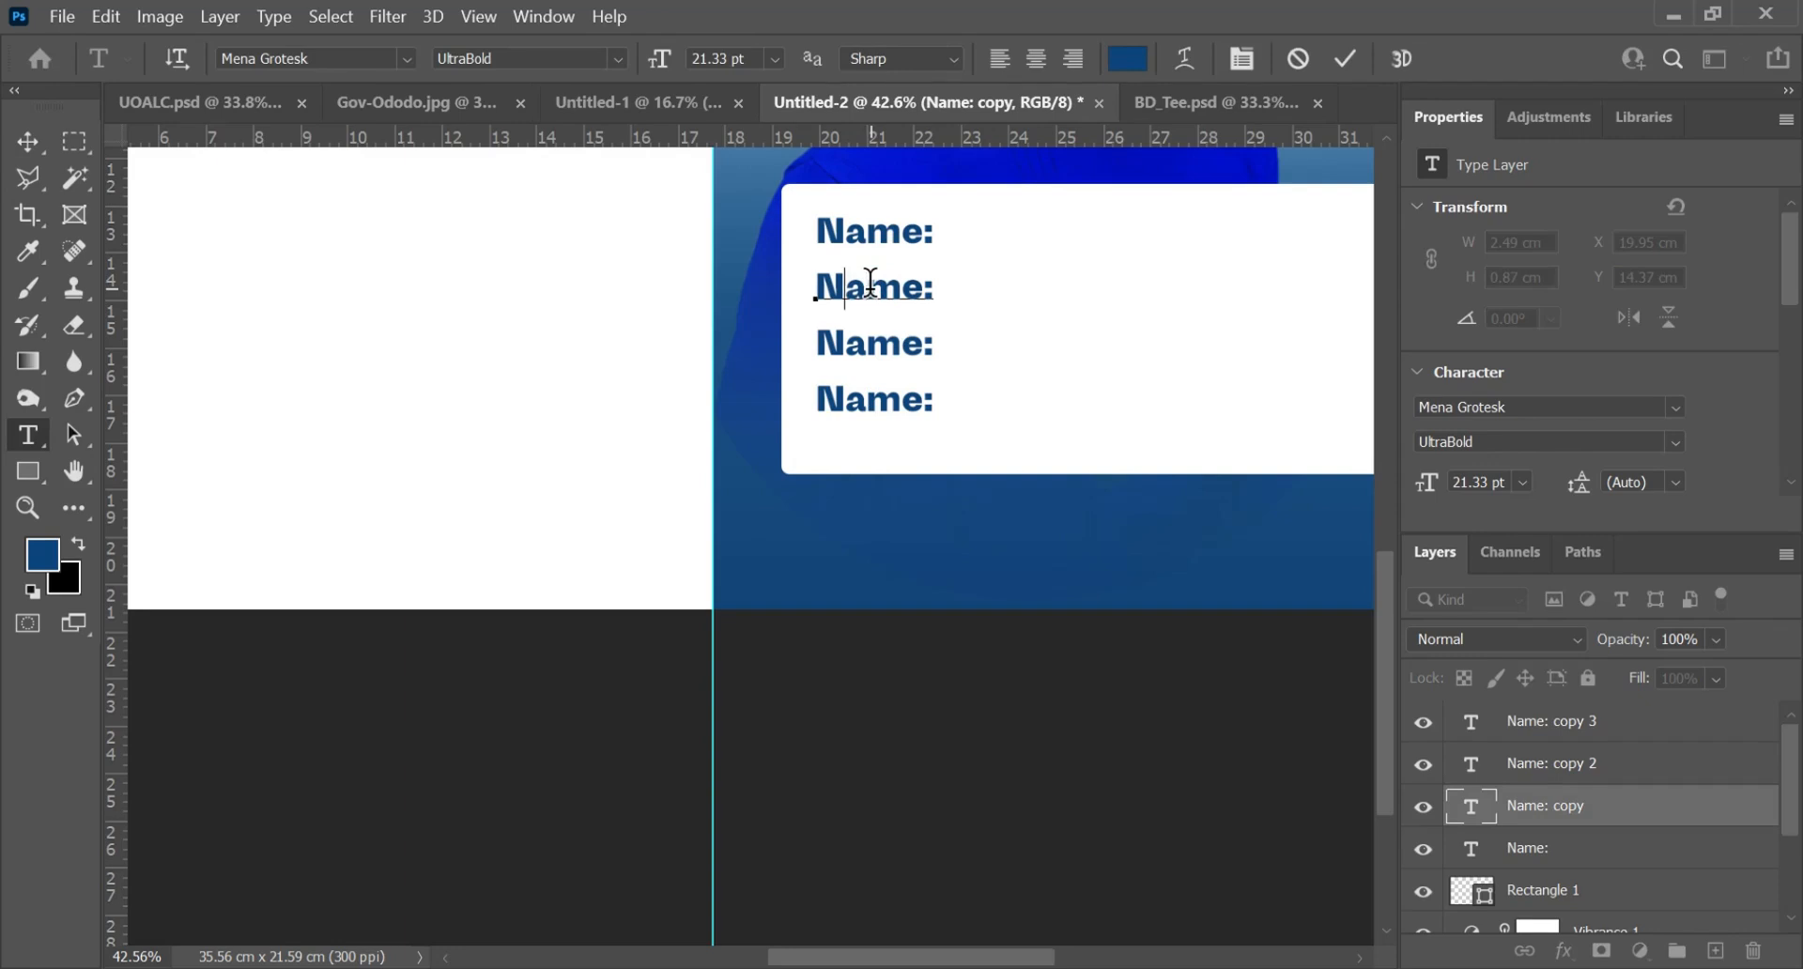
{"action": "key", "text": "shift+Left"}
{"action": "key", "text": "shift+Right"}
{"action": "key", "text": "shift+Right"}
{"action": "key", "text": "shift+Right"}
{"action": "key", "text": "shift+Right"}
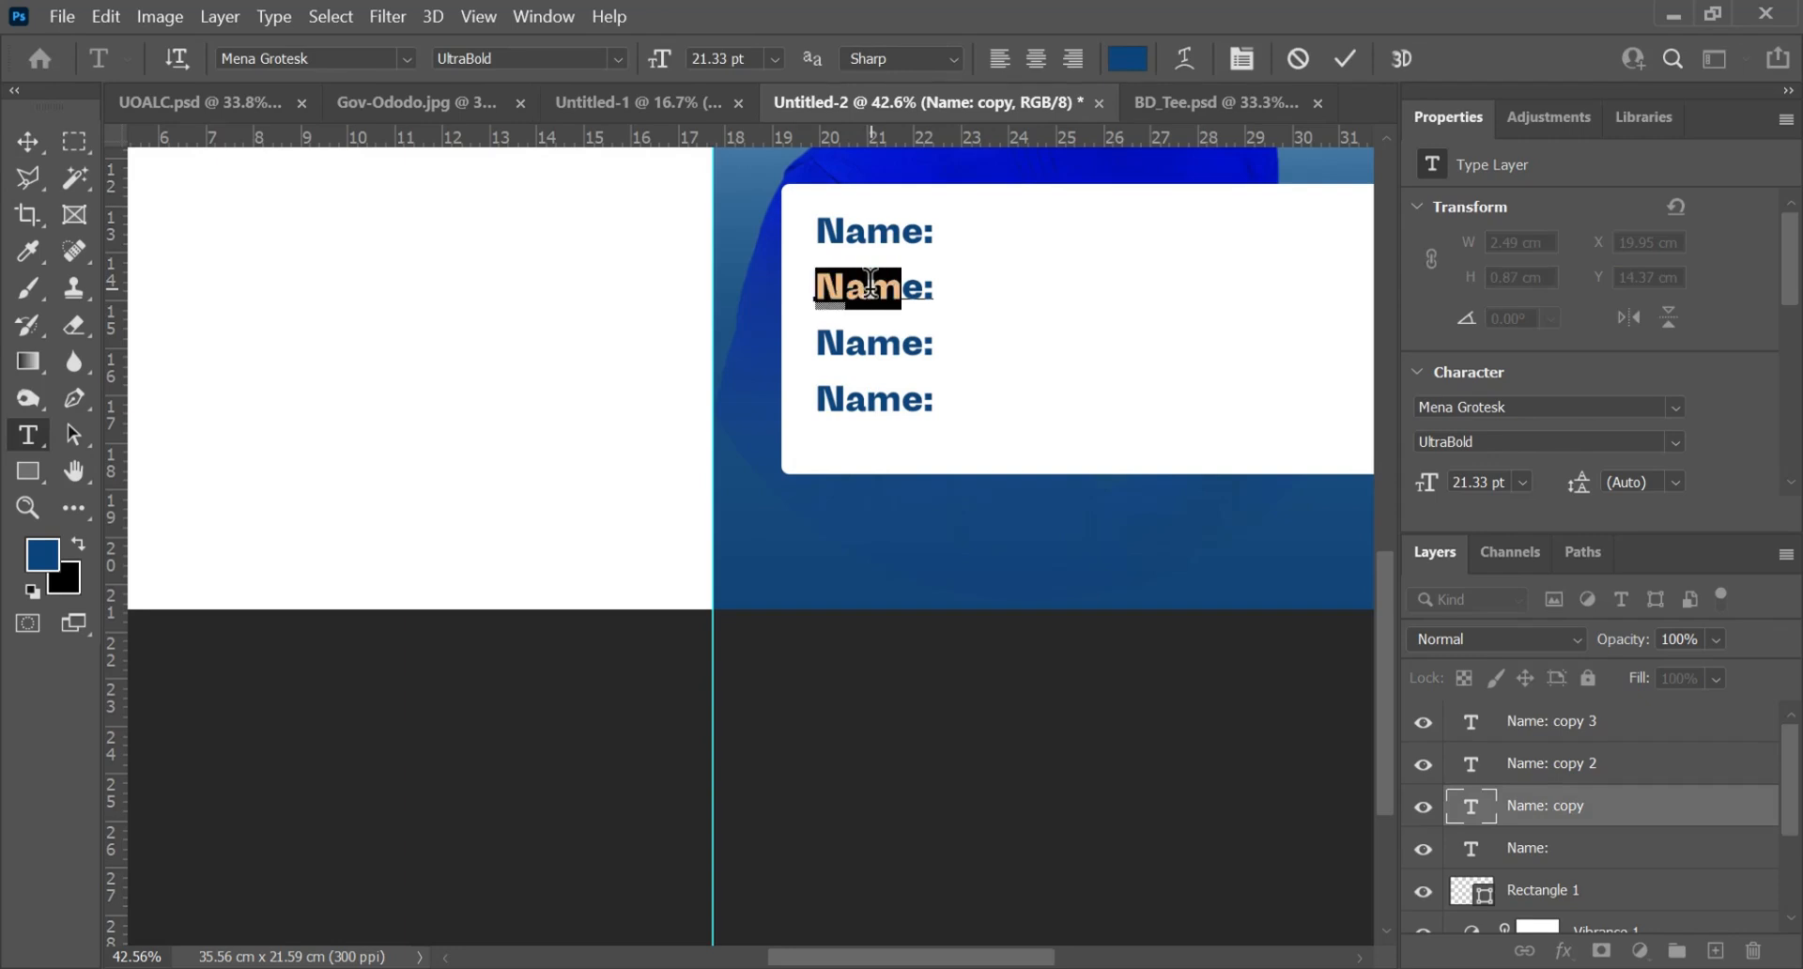
{"action": "key", "text": "shift+Left"}
{"action": "type", "text": "cLA"}
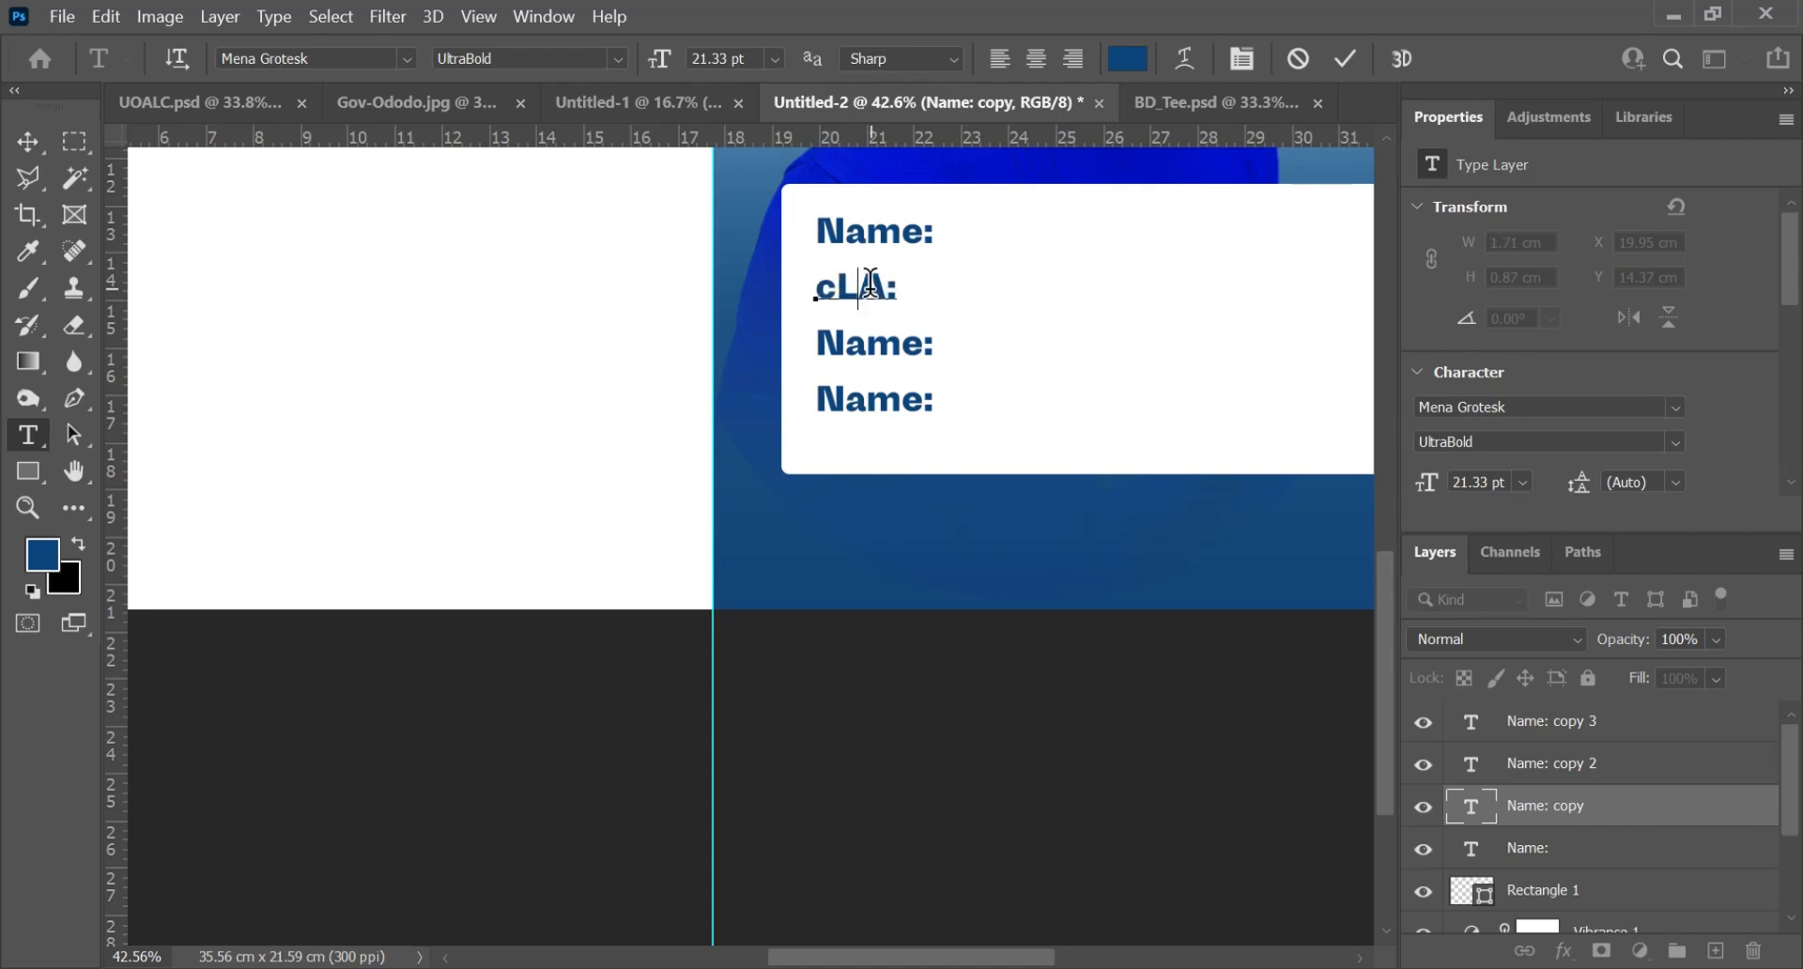
{"action": "key", "text": "BackSpace"}
{"action": "key", "text": "BackSpace"}
{"action": "key", "text": "Delete"}
{"action": "type", "text": "Class:"}
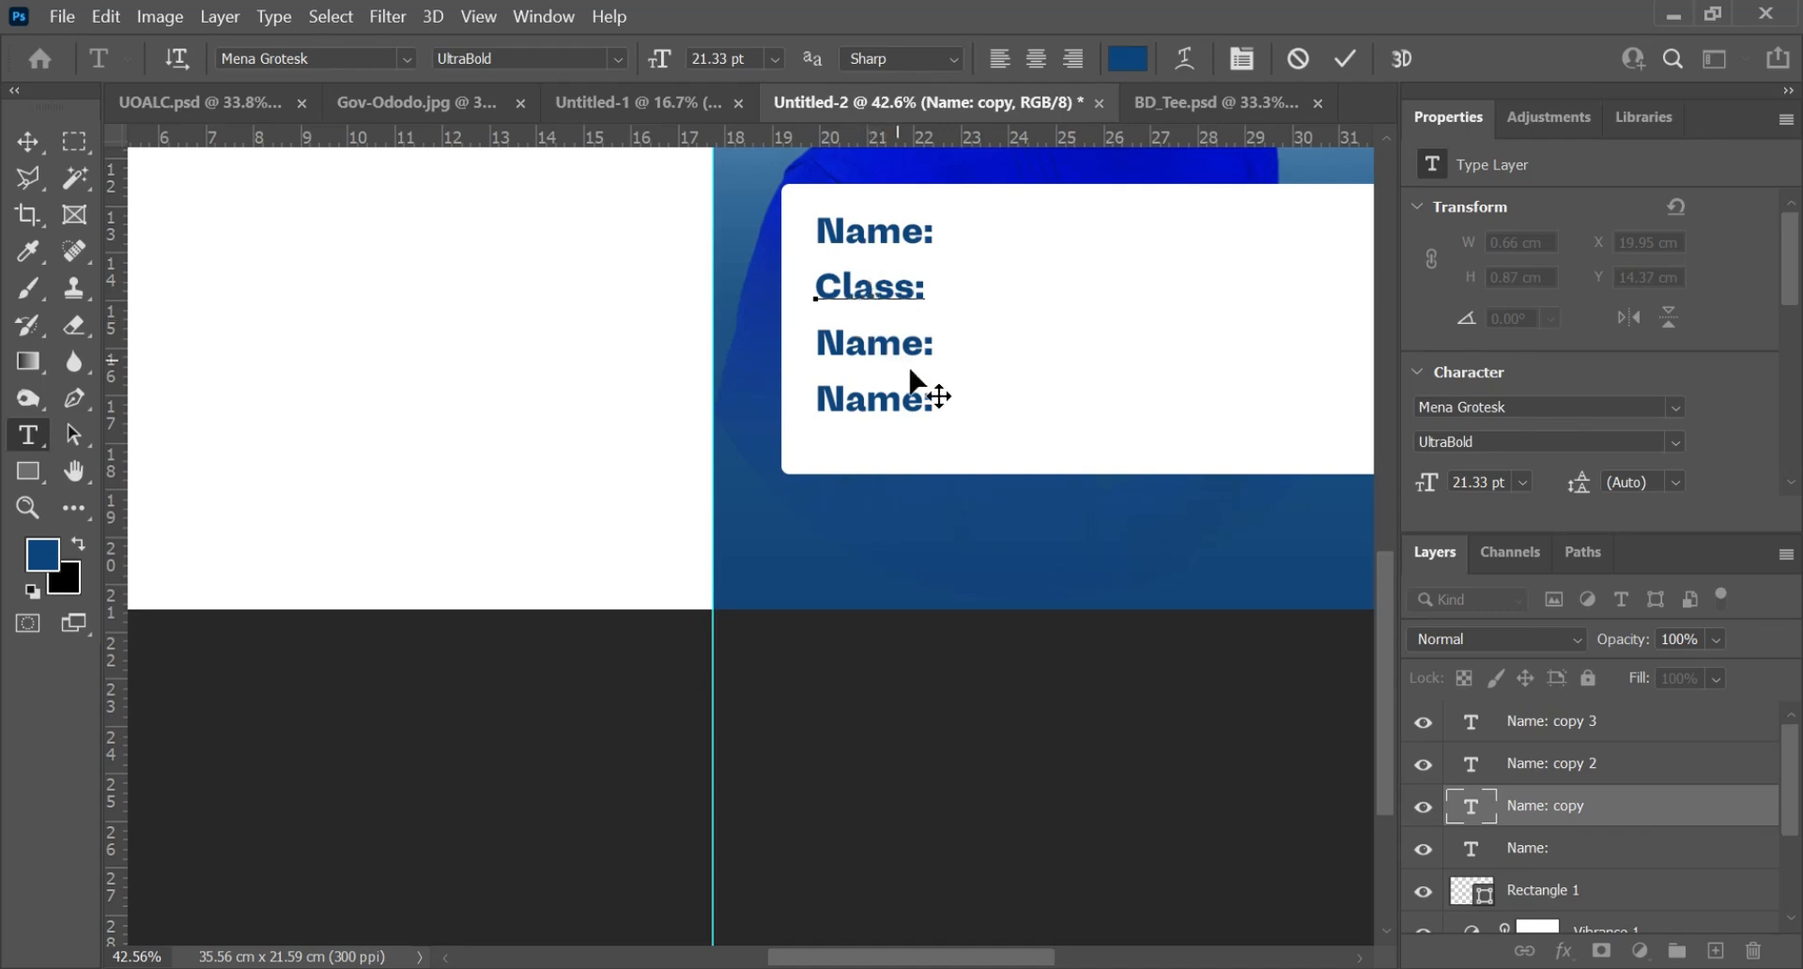
{"action": "left_click", "coordinate": [1346, 60]}
Step: Change the third label in the white rectangle to "Subject:"
{"action": "left_click_drag", "start_coordinate": [922, 340], "coordinate": [820, 350]}
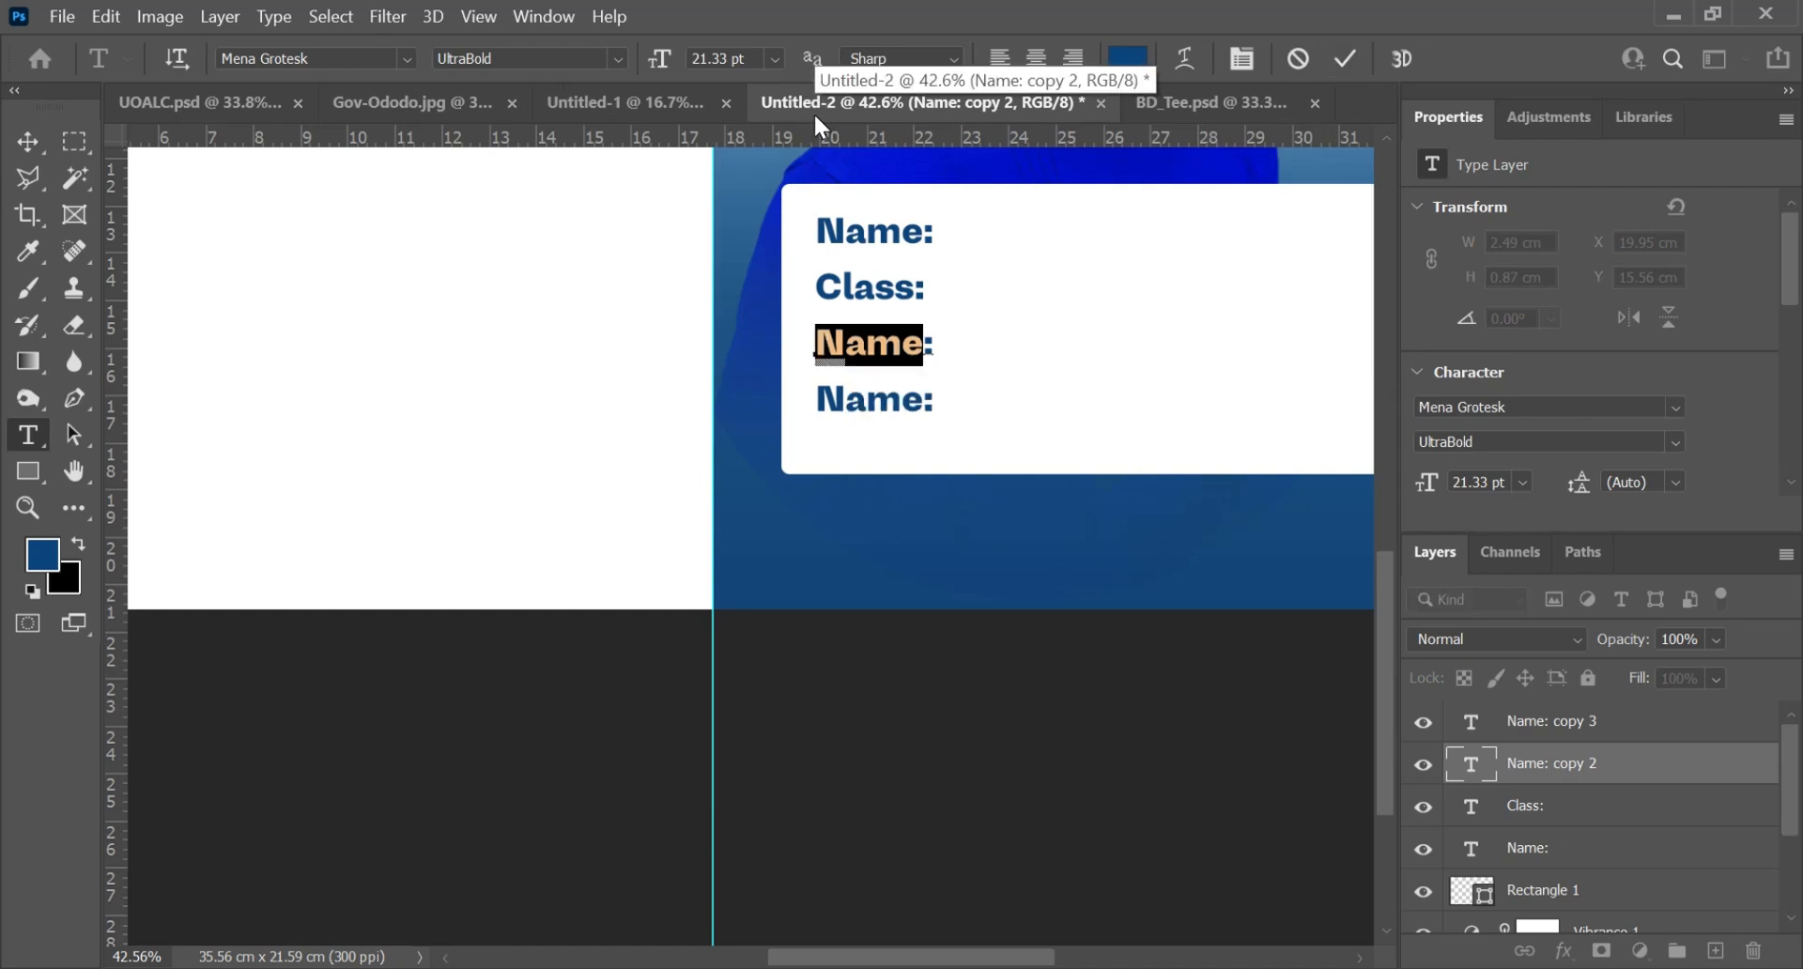
{"action": "type", "text": "S"}
{"action": "type", "text": "bjec"}
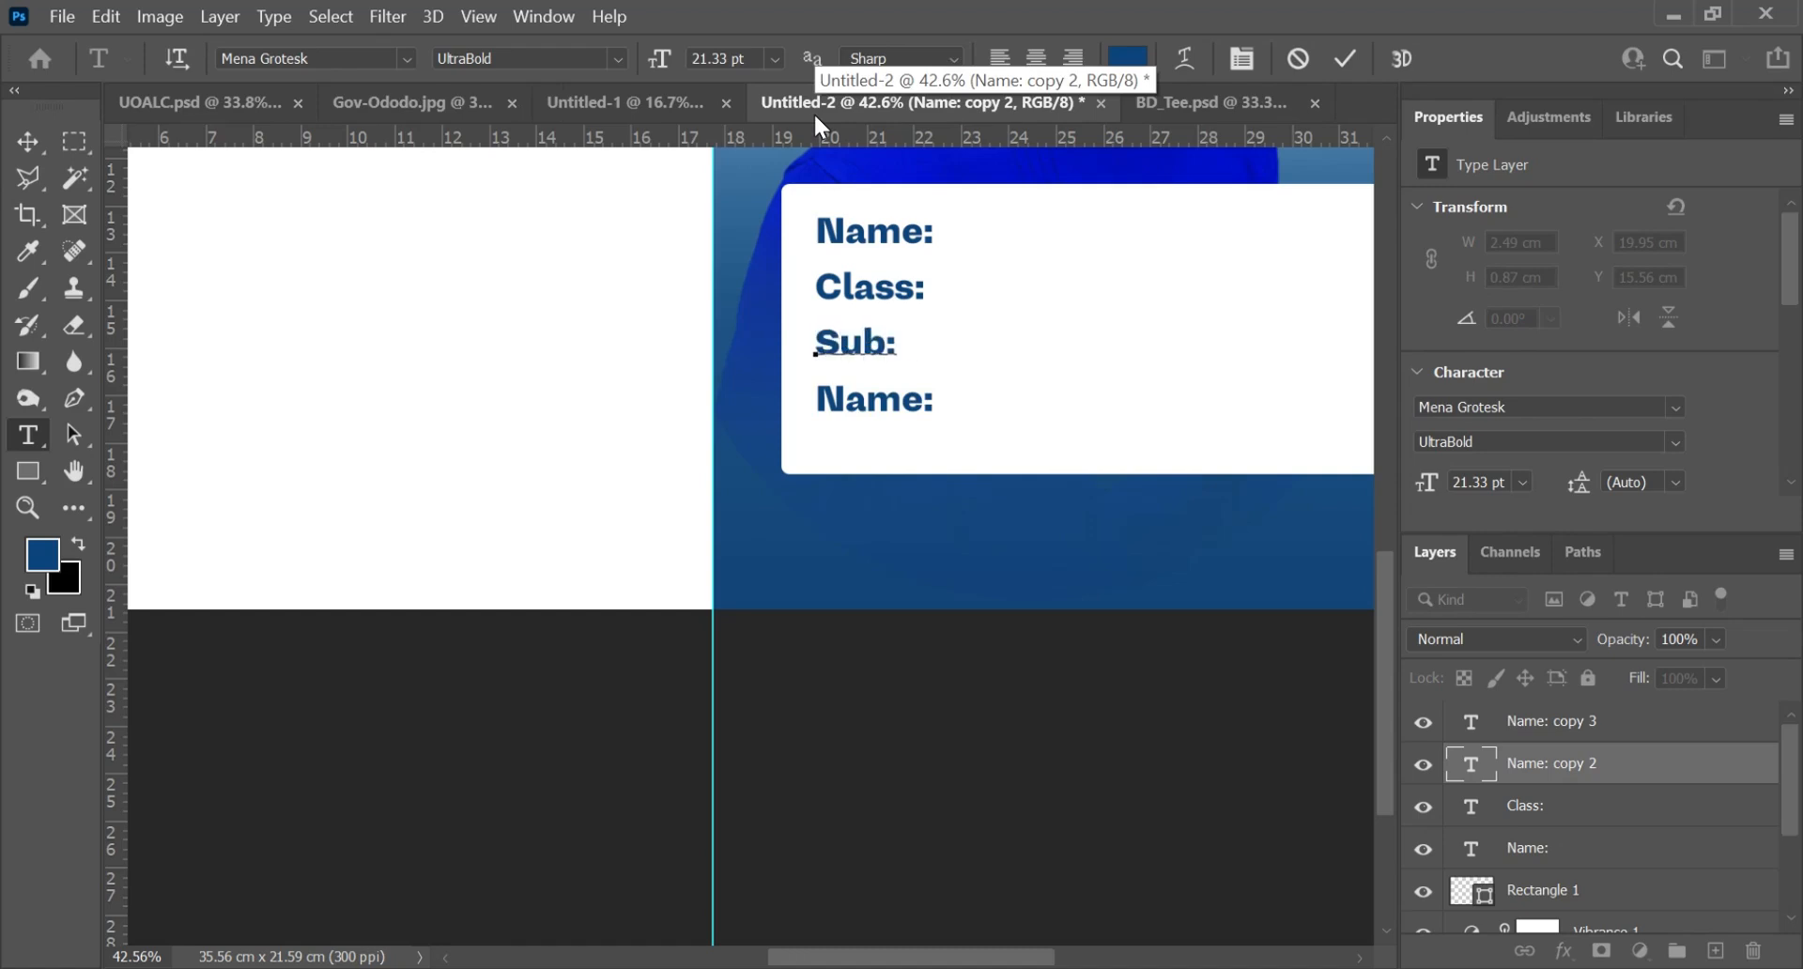
{"action": "type", "text": "t"}
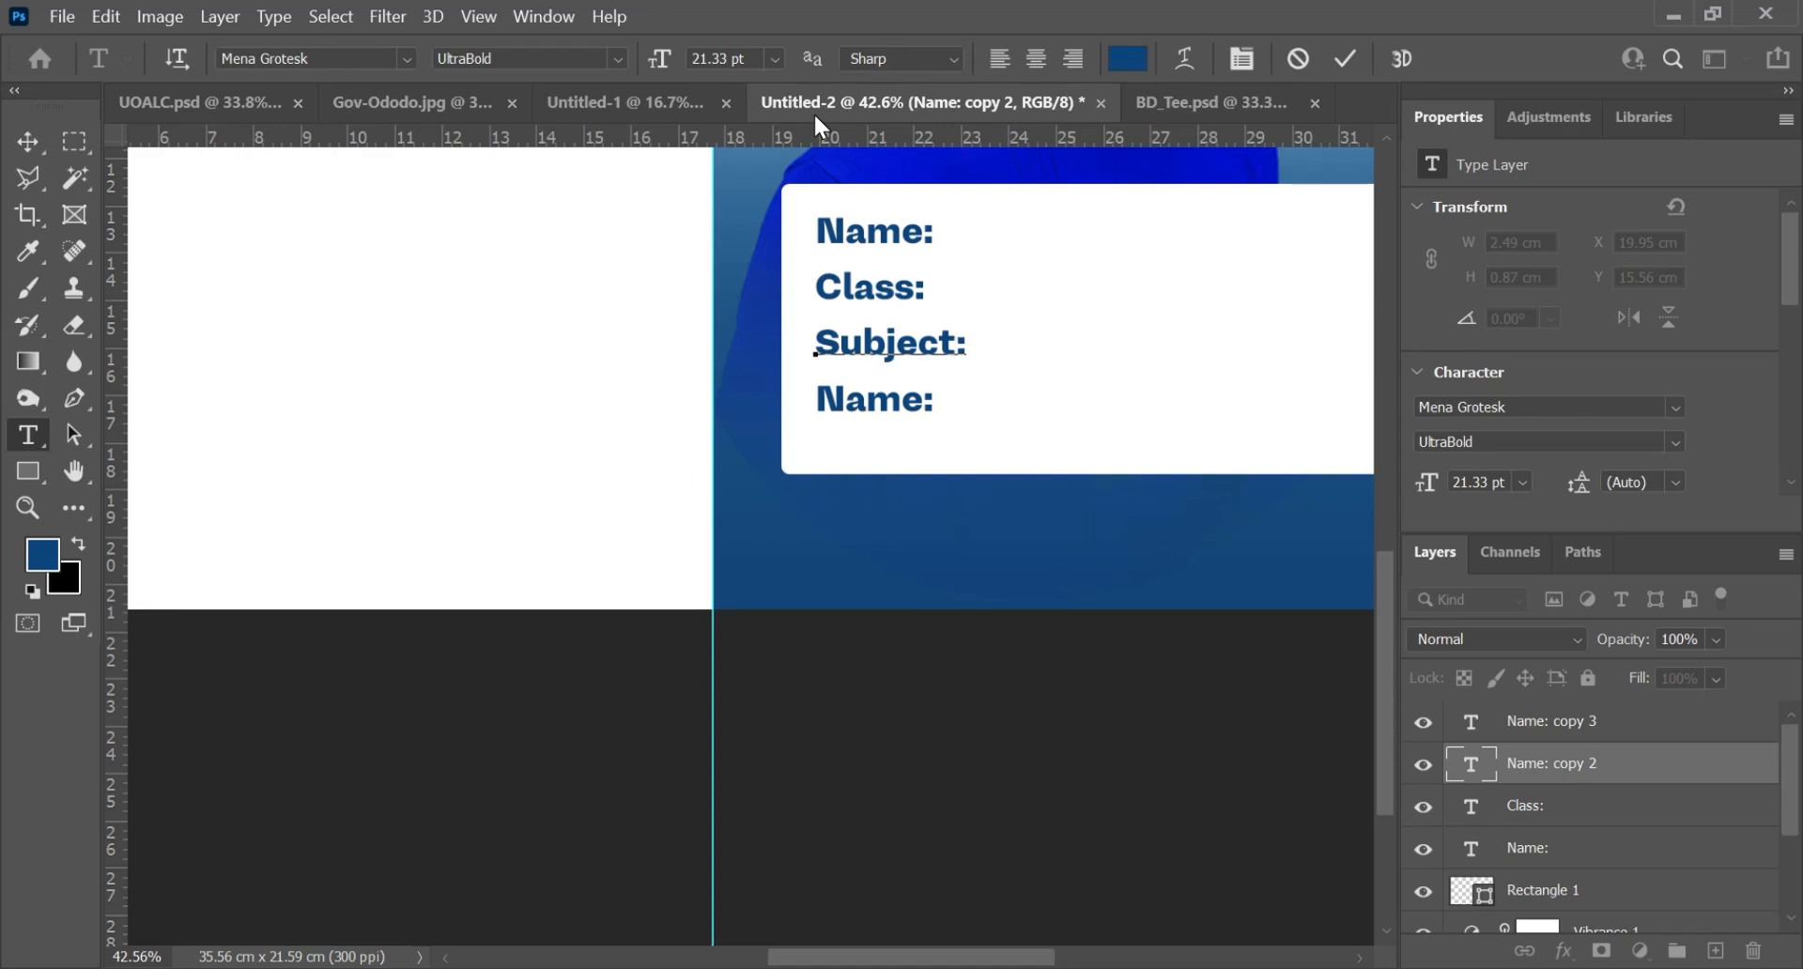
{"action": "left_click", "coordinate": [1345, 58]}
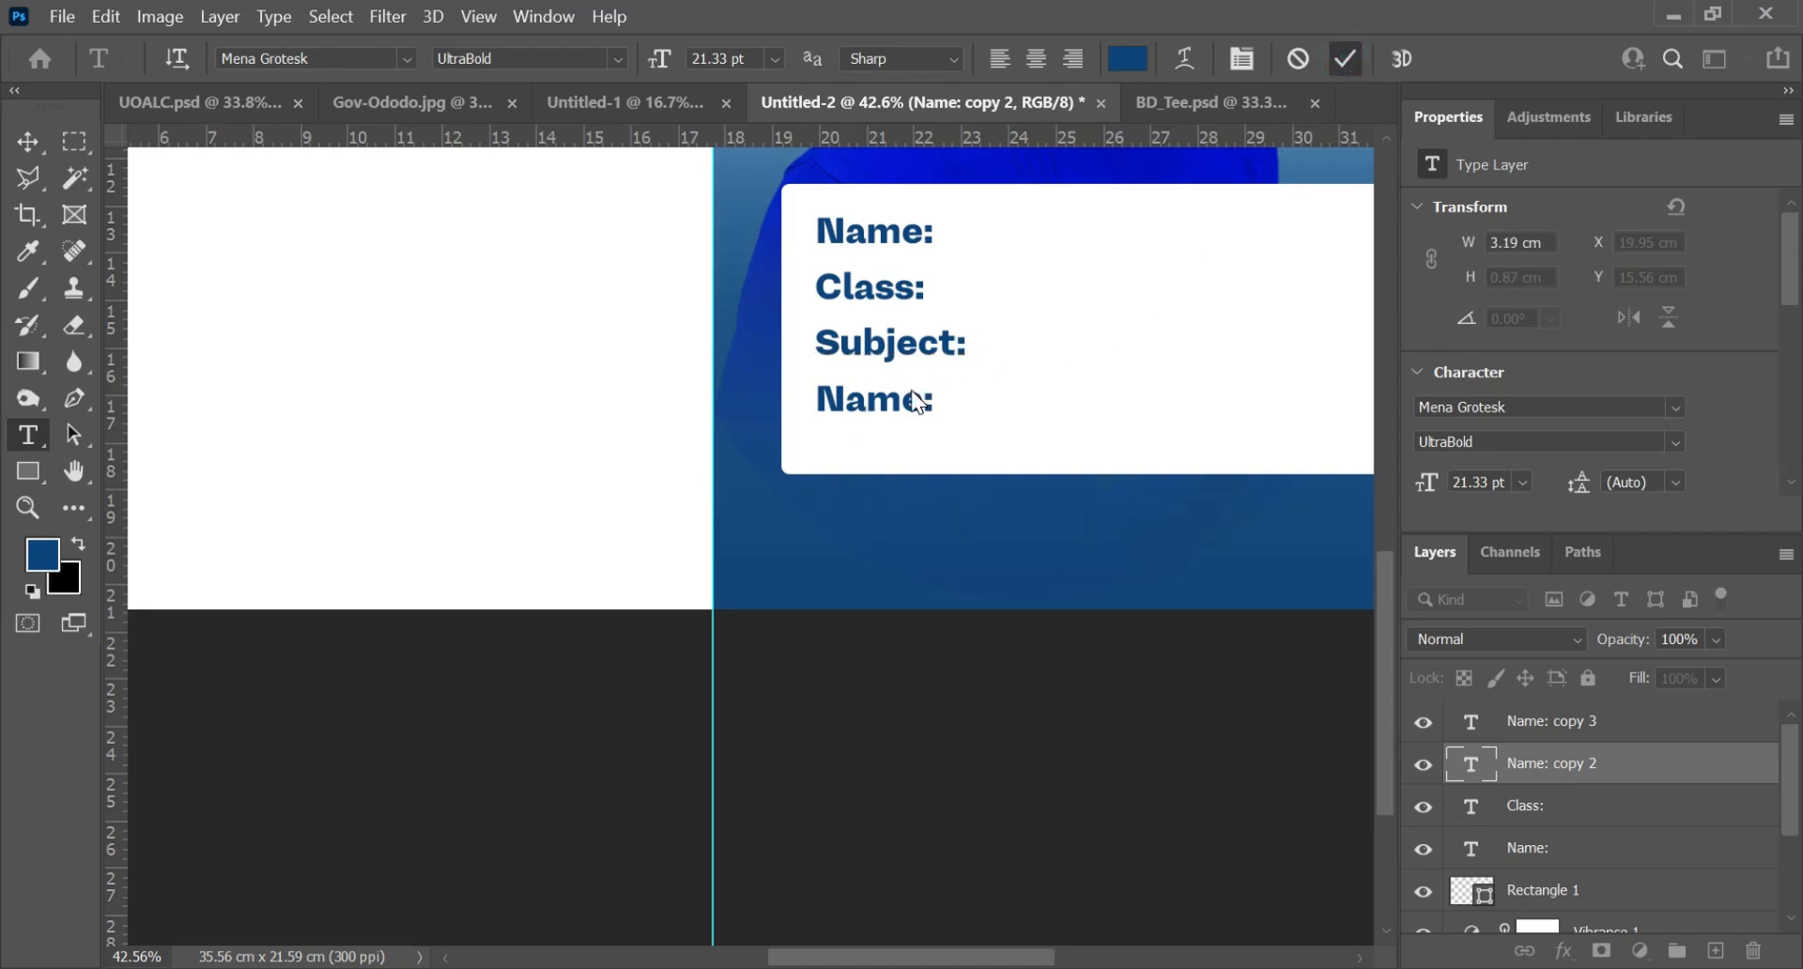
Step: Replace the text of the fourth label in the white rectangle with "Date:"
{"action": "left_click_drag", "start_coordinate": [922, 399], "coordinate": [814, 404]}
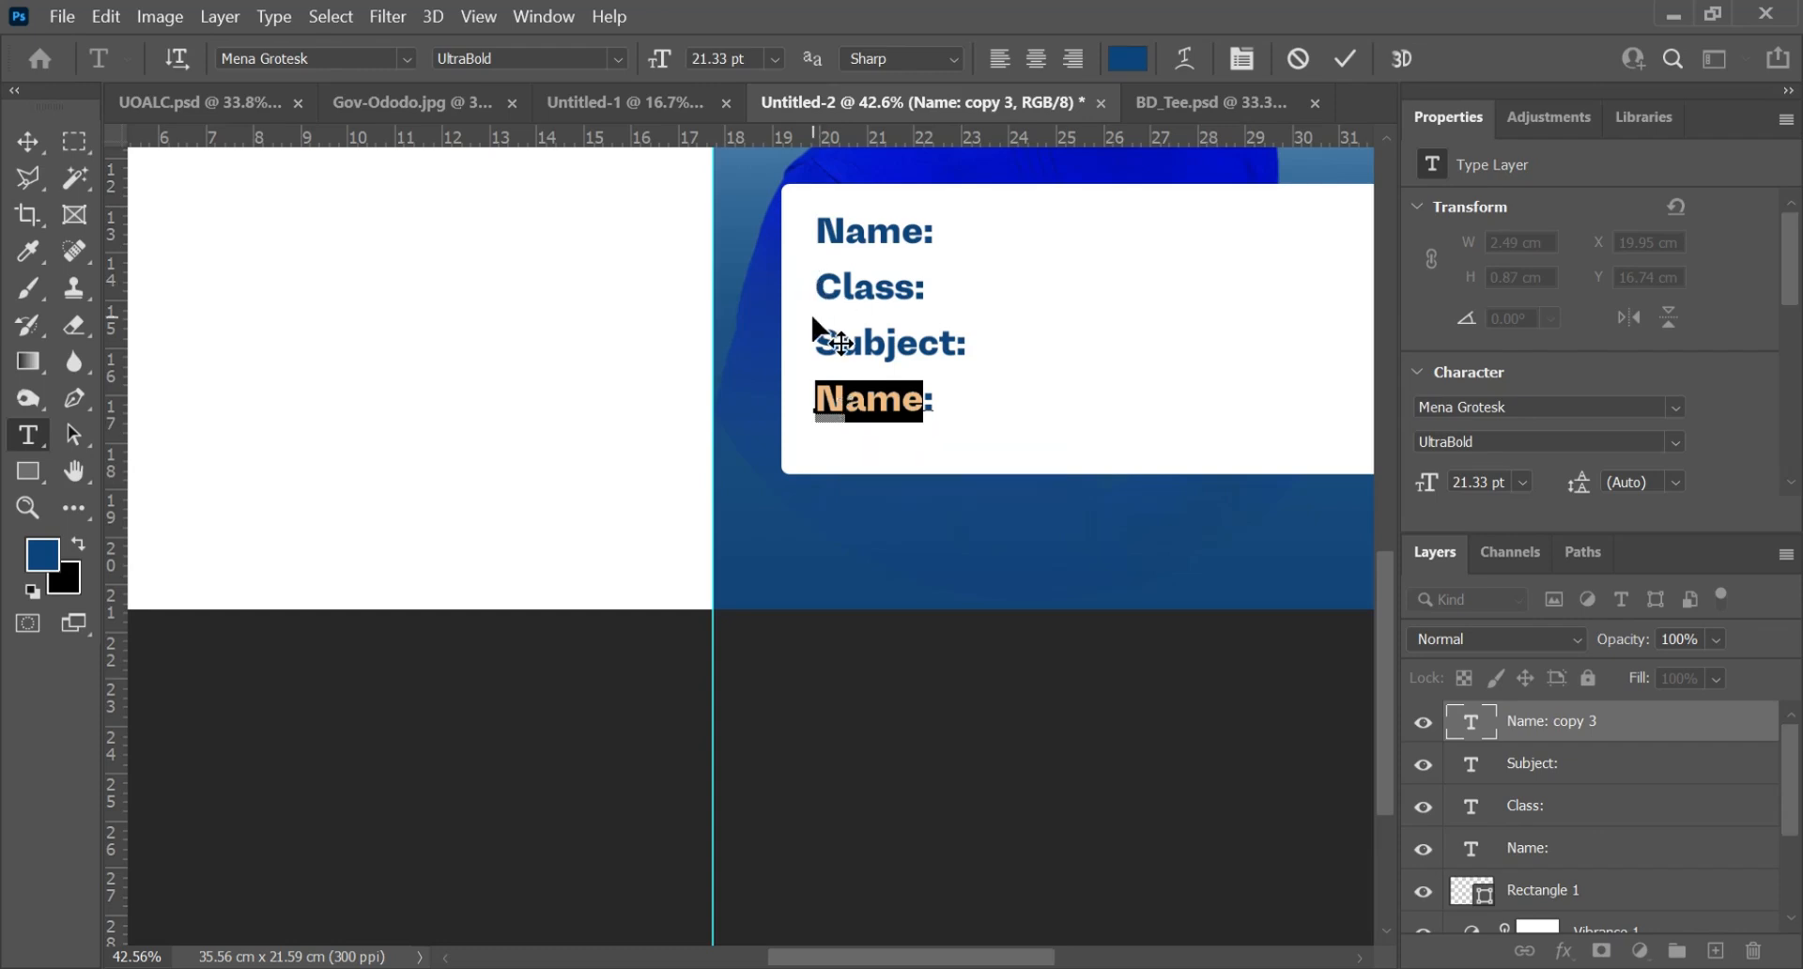
{"action": "type", "text": "B"}
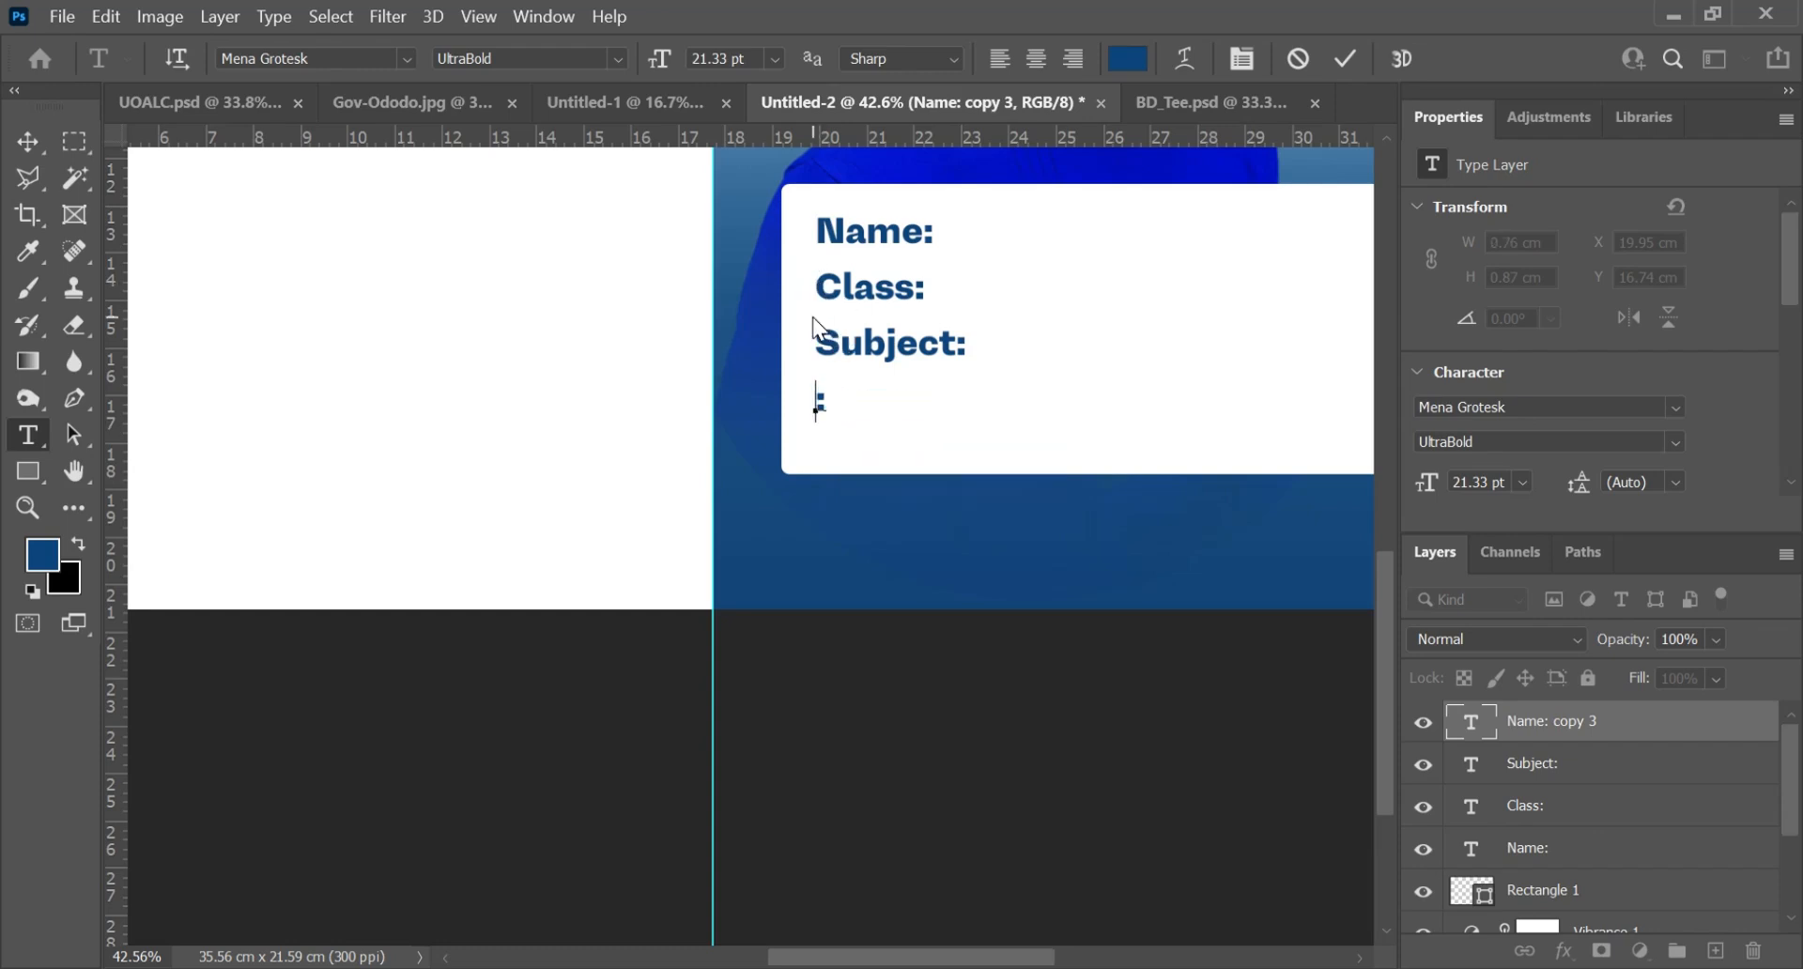
{"action": "type", "text": "Date"}
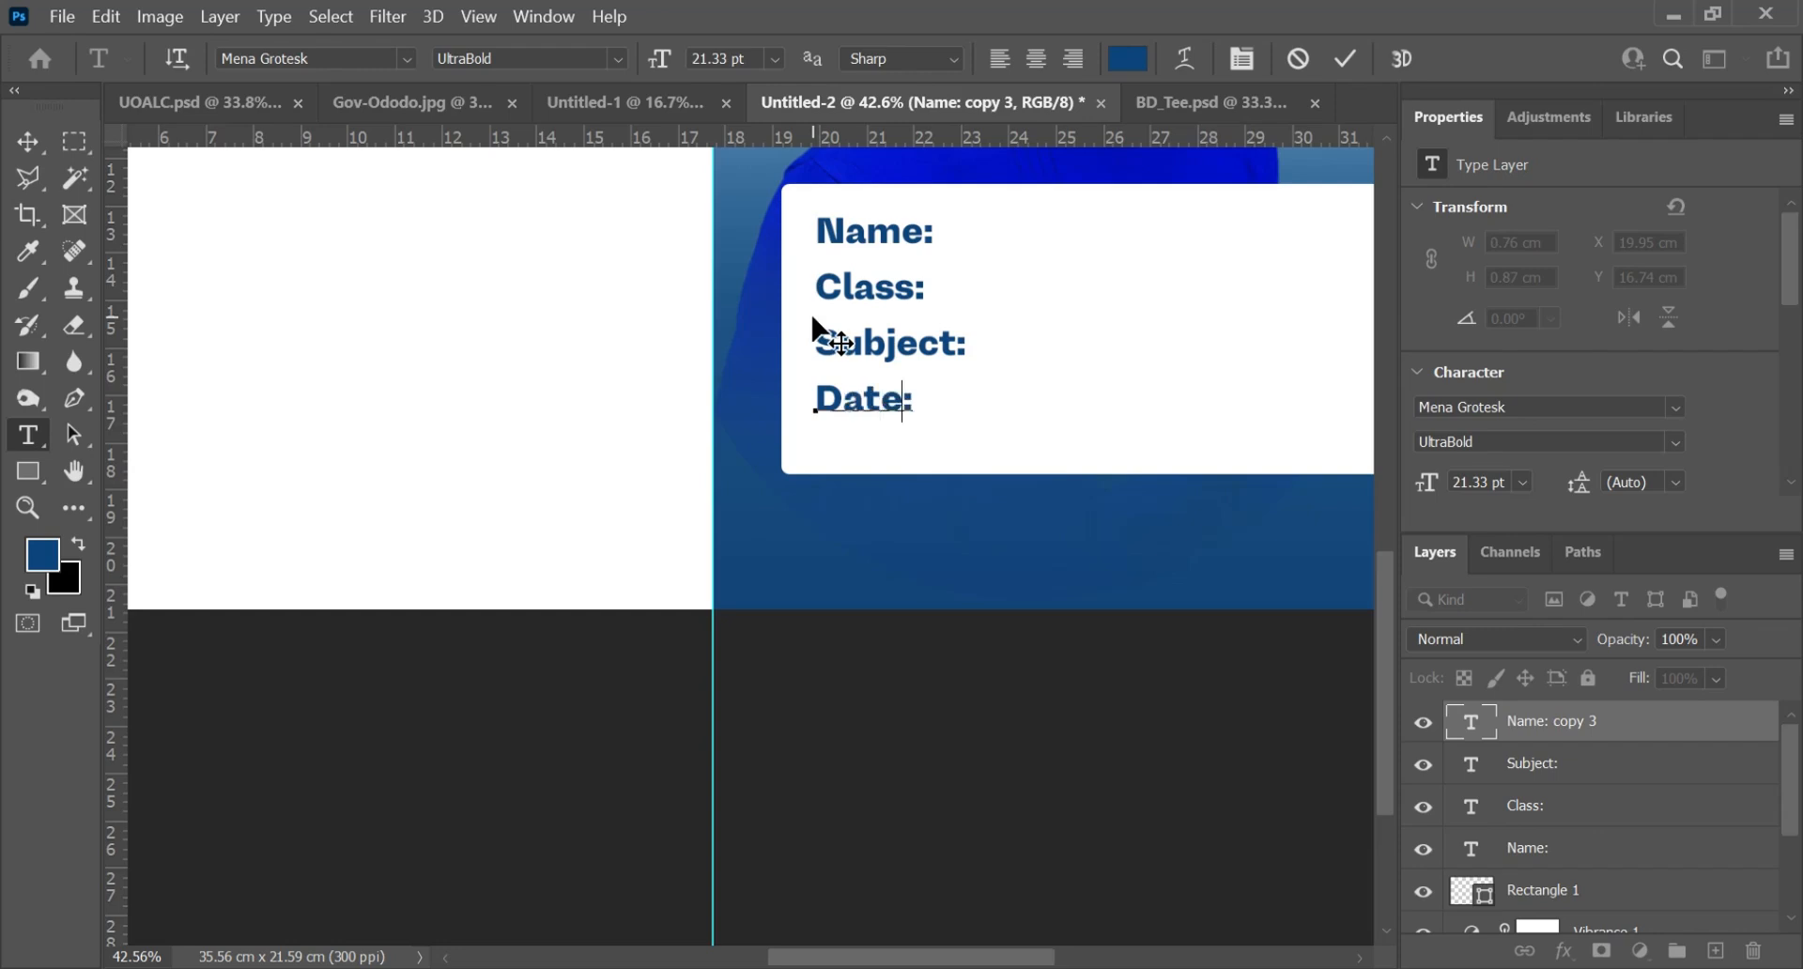
{"action": "scroll", "coordinate": [826, 336], "scroll_direction": "down", "scroll_amount": 3}
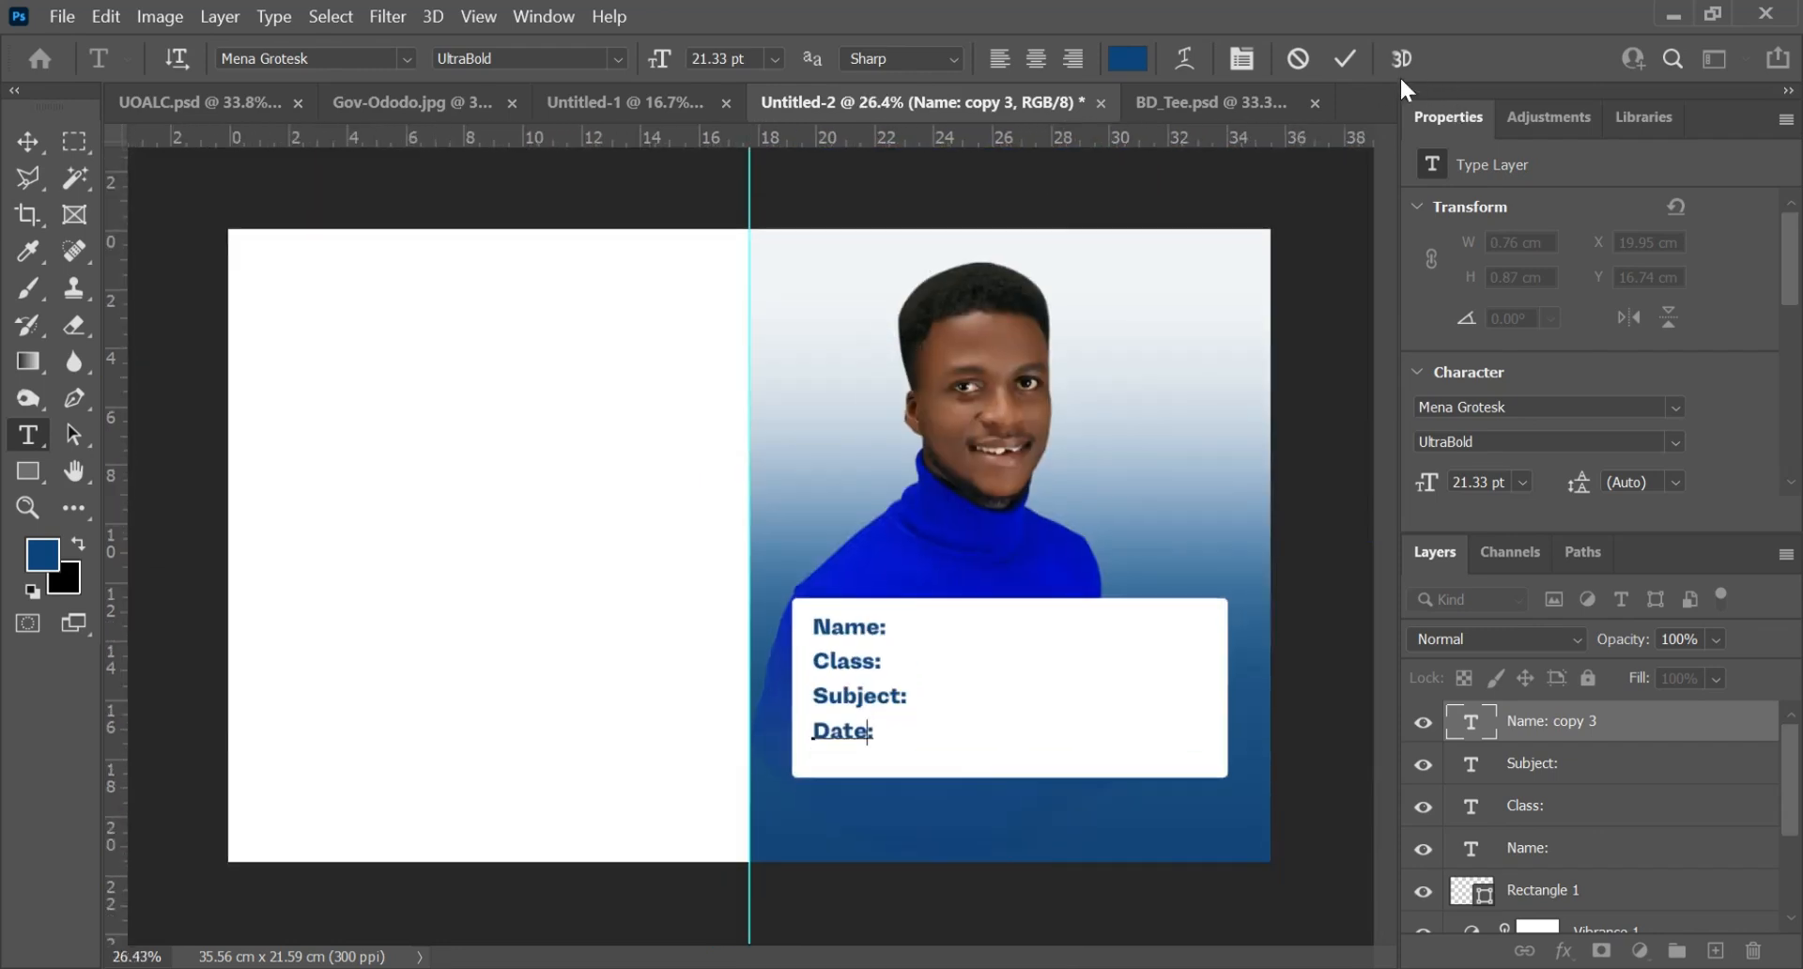
{"action": "left_click", "coordinate": [1345, 59]}
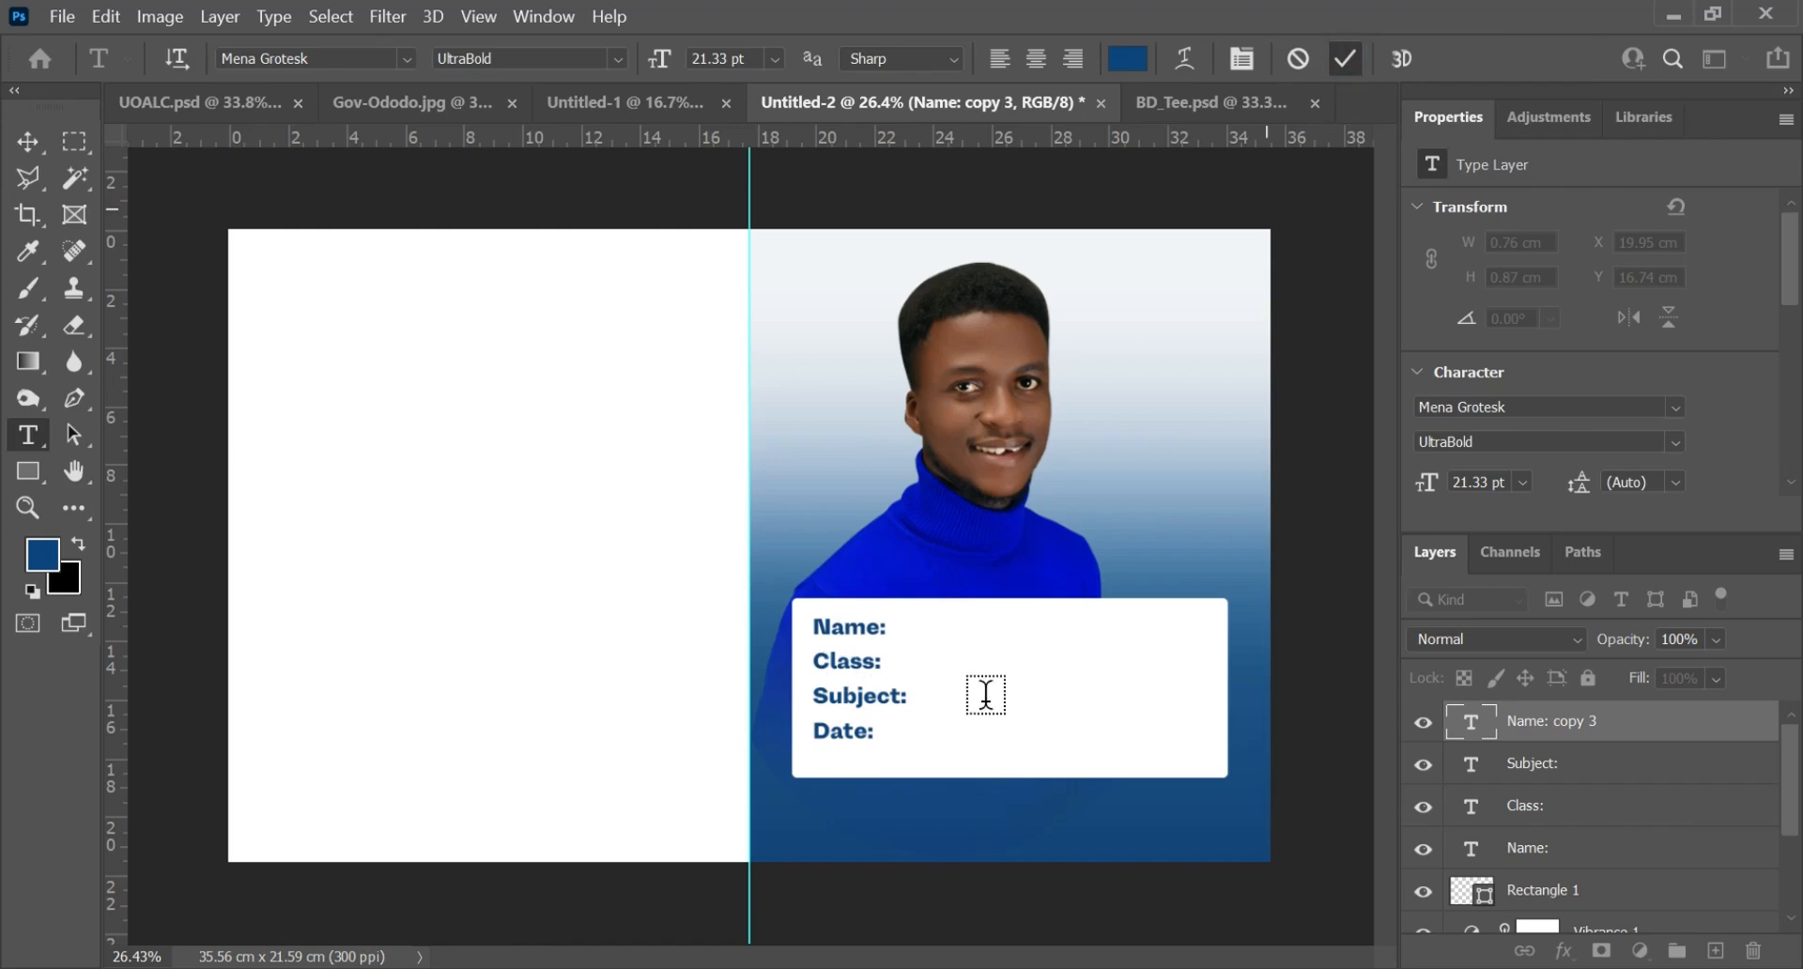
{"action": "left_click", "coordinate": [27, 141]}
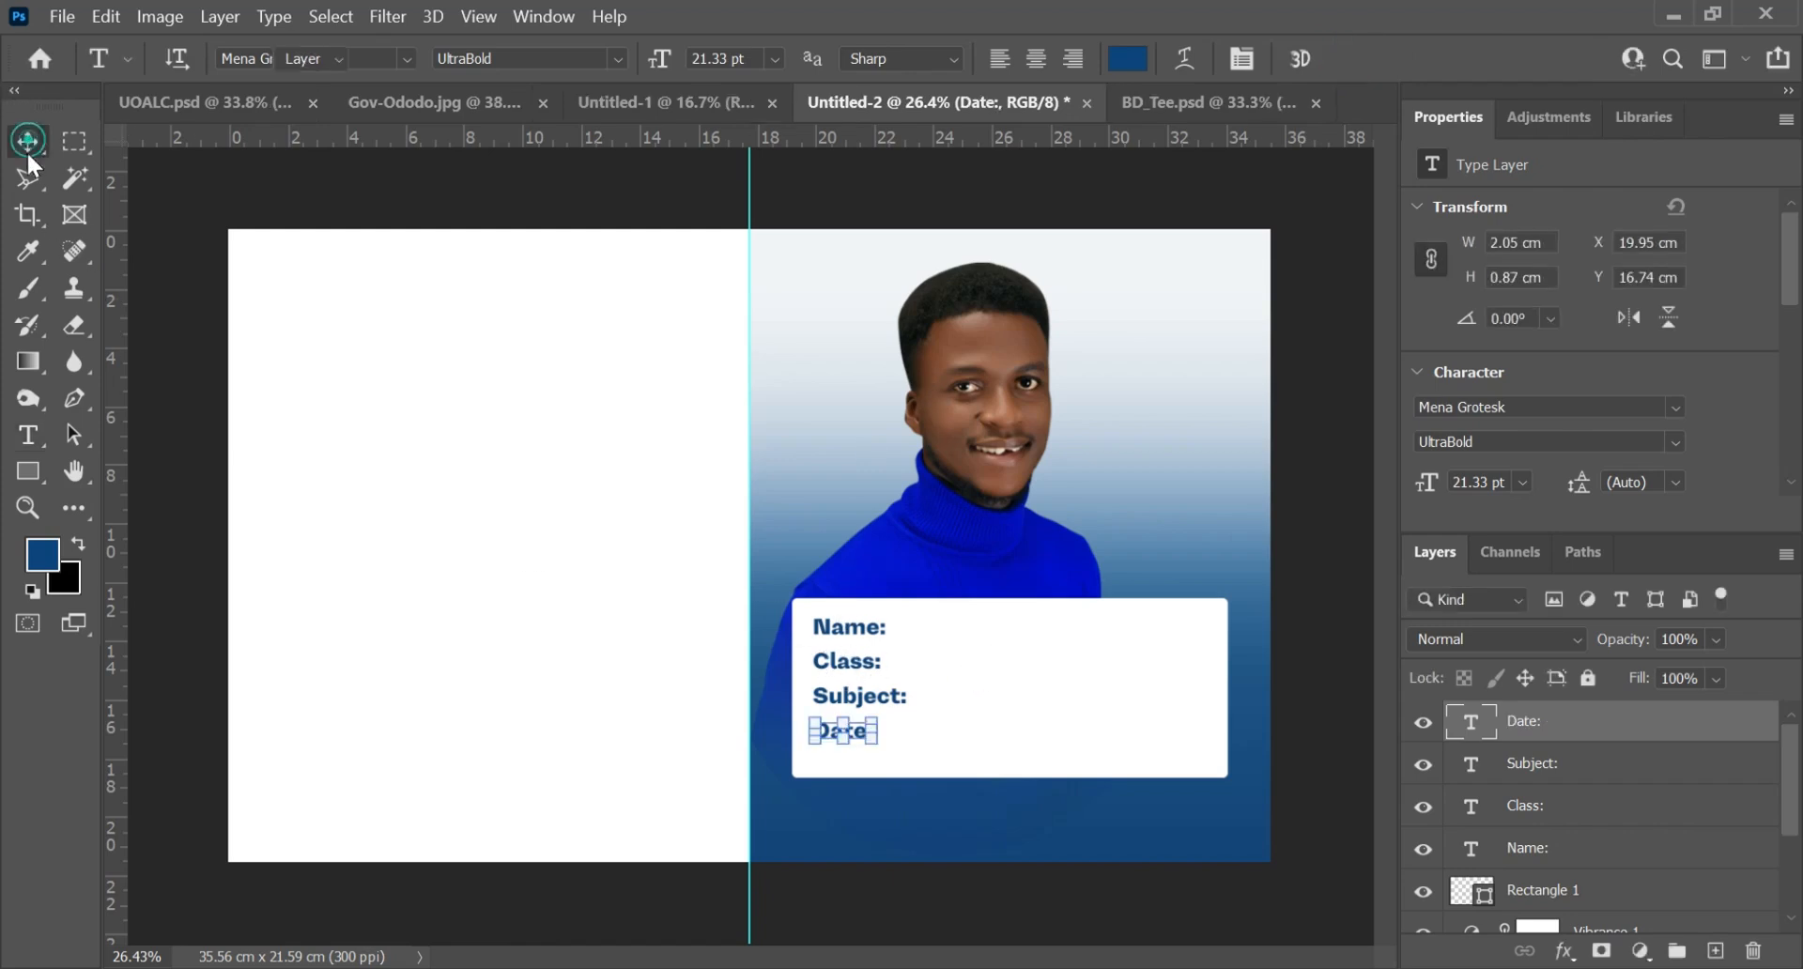
Step: Draw a thin blue rectangle of about 1259 × 6 px as a writing line beside "Name:" and set its corner radii to 0 px
{"action": "scroll", "coordinate": [738, 673], "scroll_direction": "up", "scroll_amount": 2}
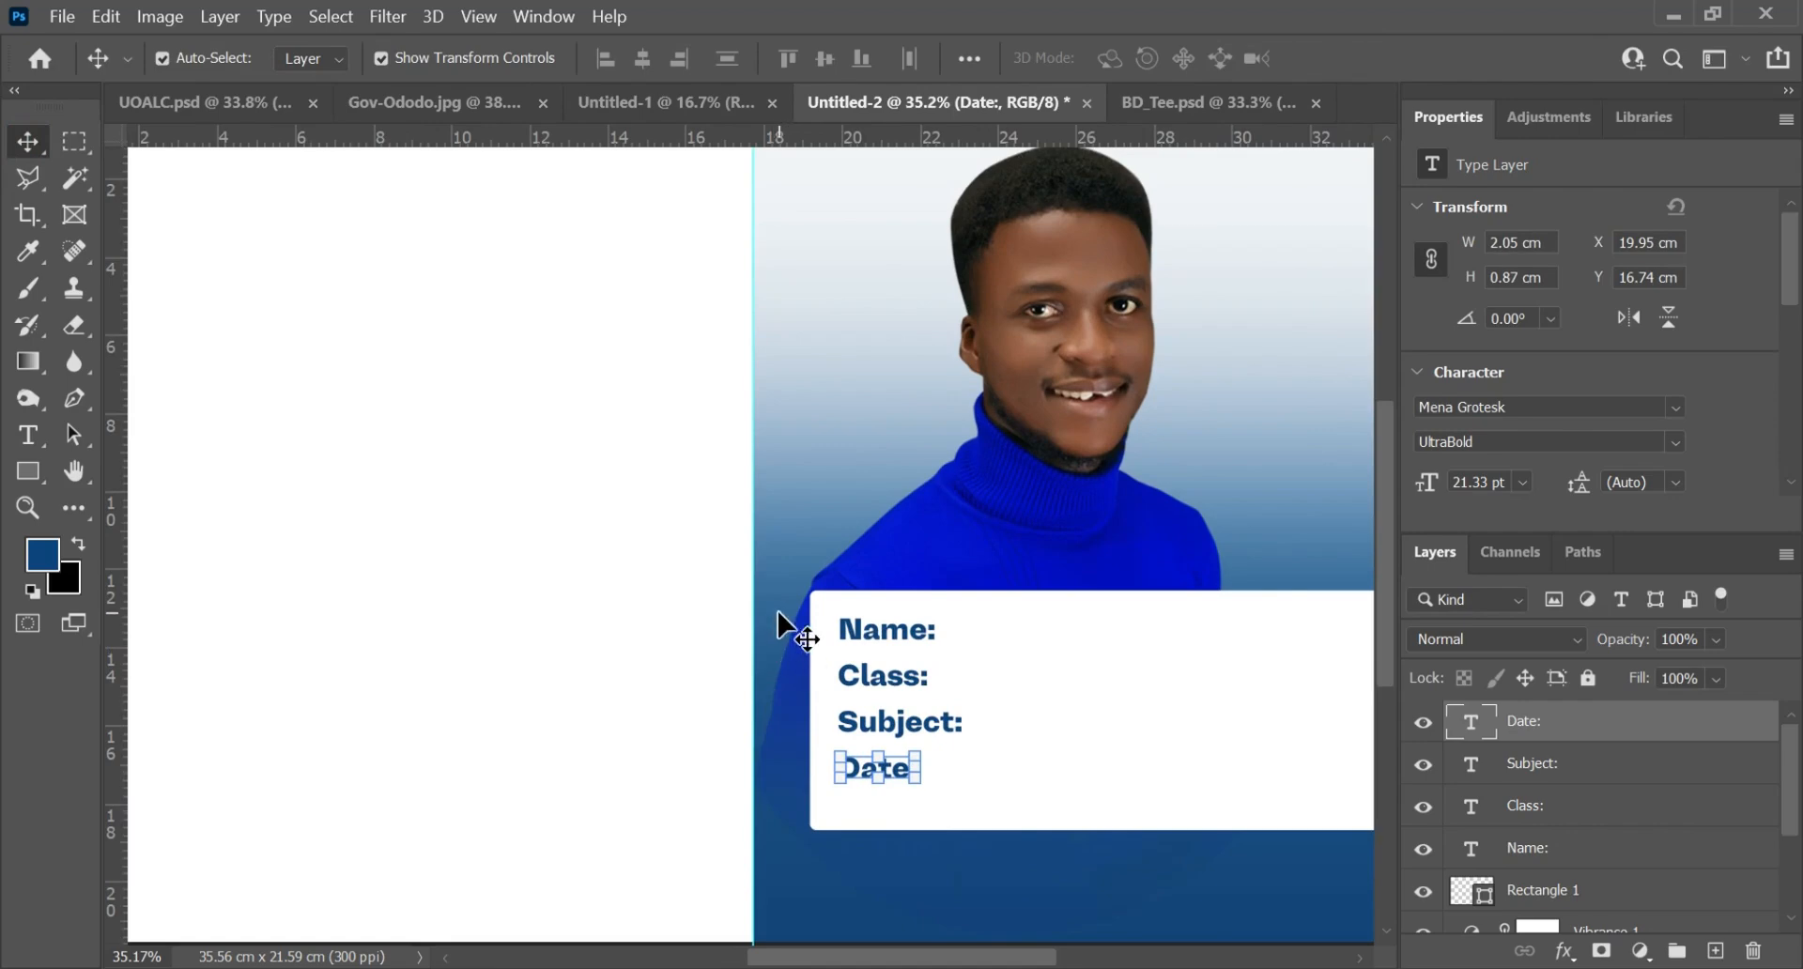
{"action": "key", "text": "u"}
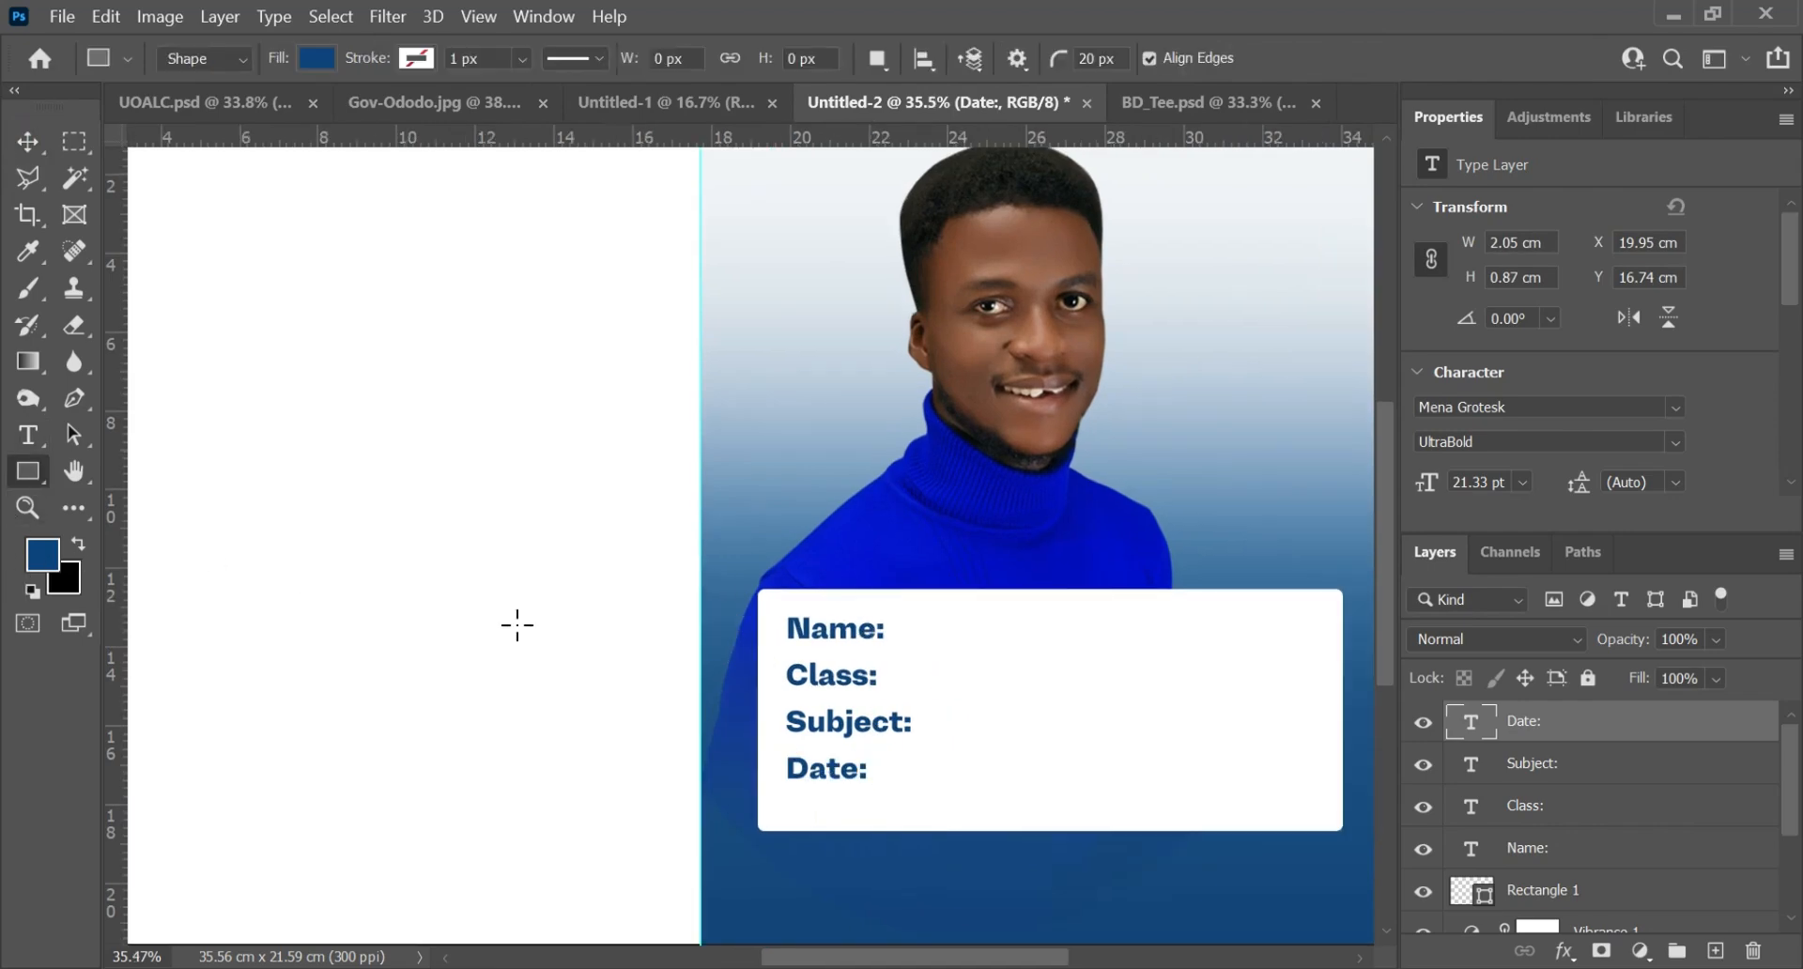
{"action": "left_click_drag", "start_coordinate": [900, 636], "coordinate": [1319, 637]}
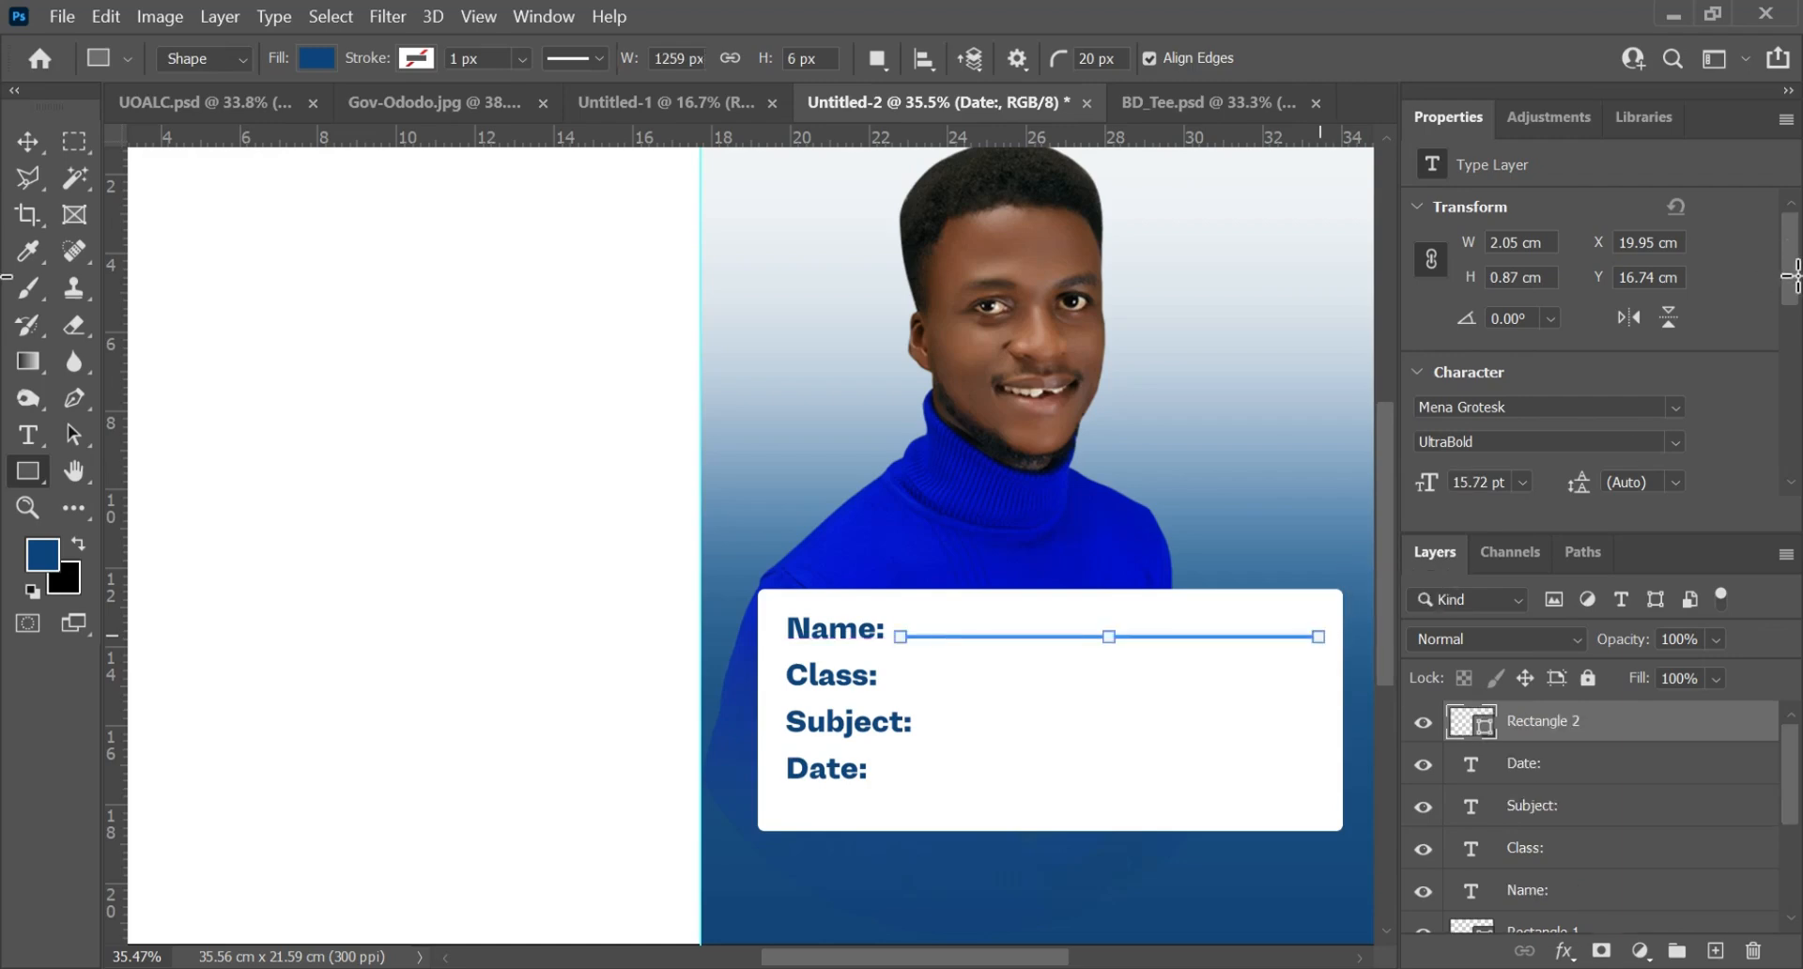
{"action": "left_click_drag", "start_coordinate": [1795, 284], "coordinate": [1796, 423]}
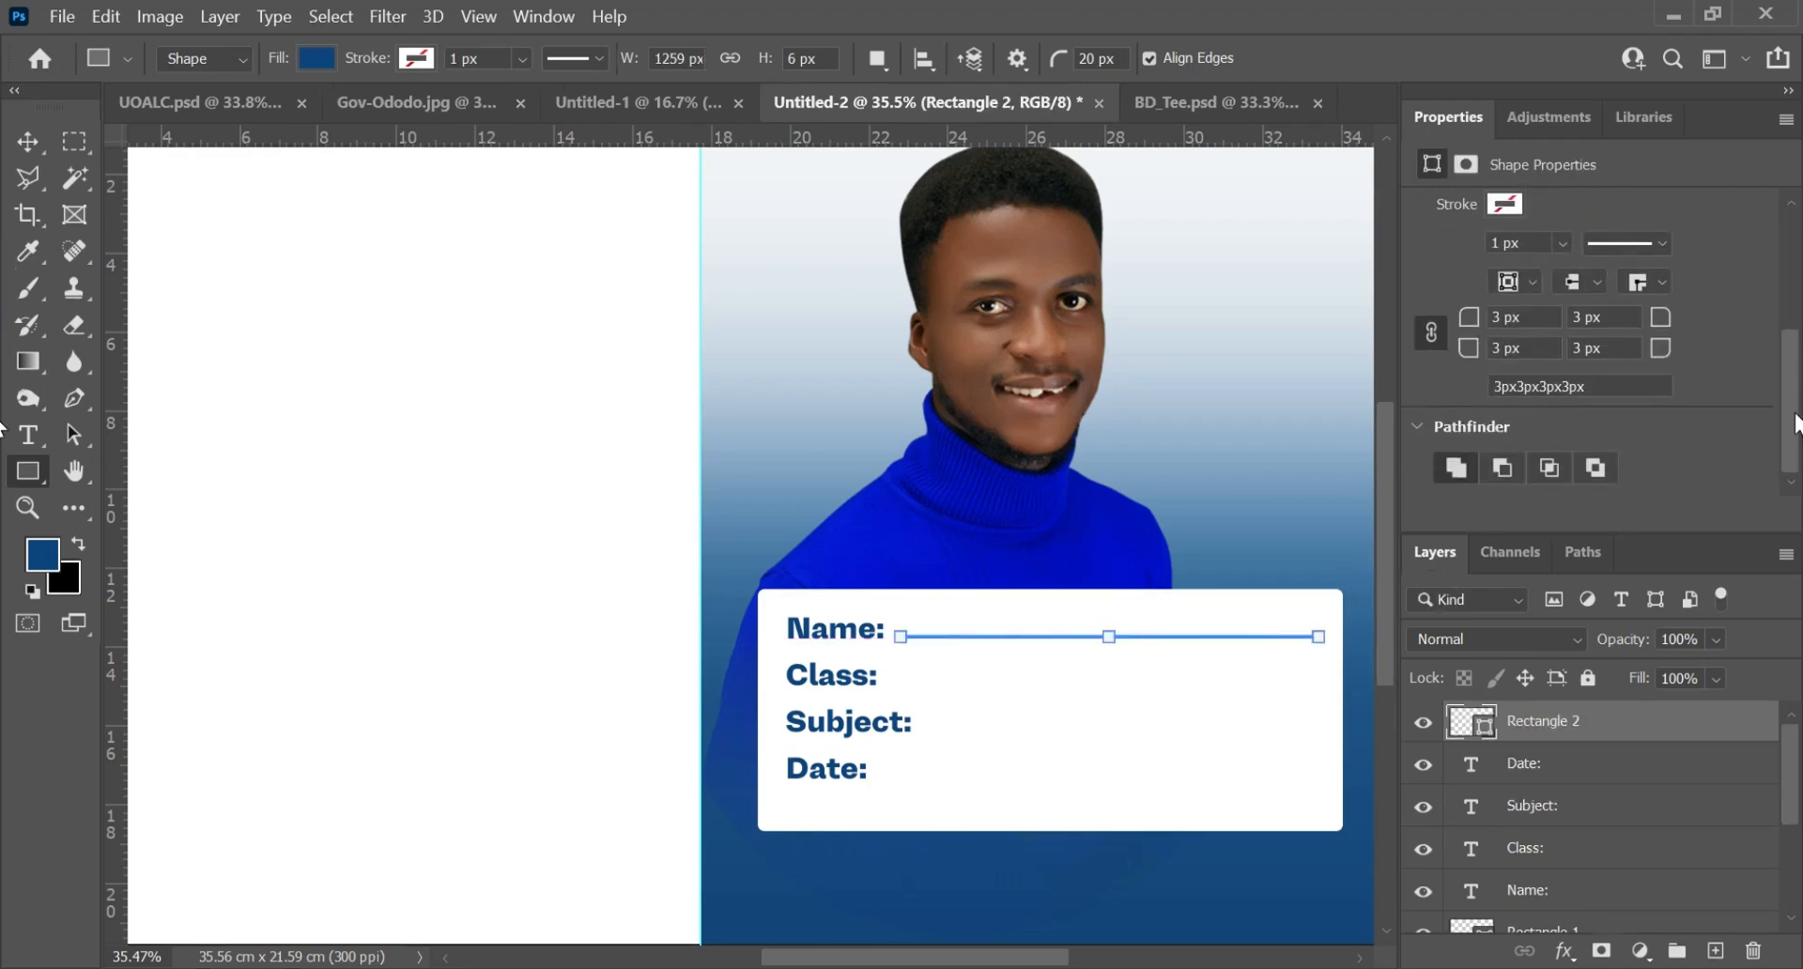
{"action": "left_click_drag", "start_coordinate": [1618, 321], "coordinate": [1135, 346]}
{"action": "key", "text": "Return"}
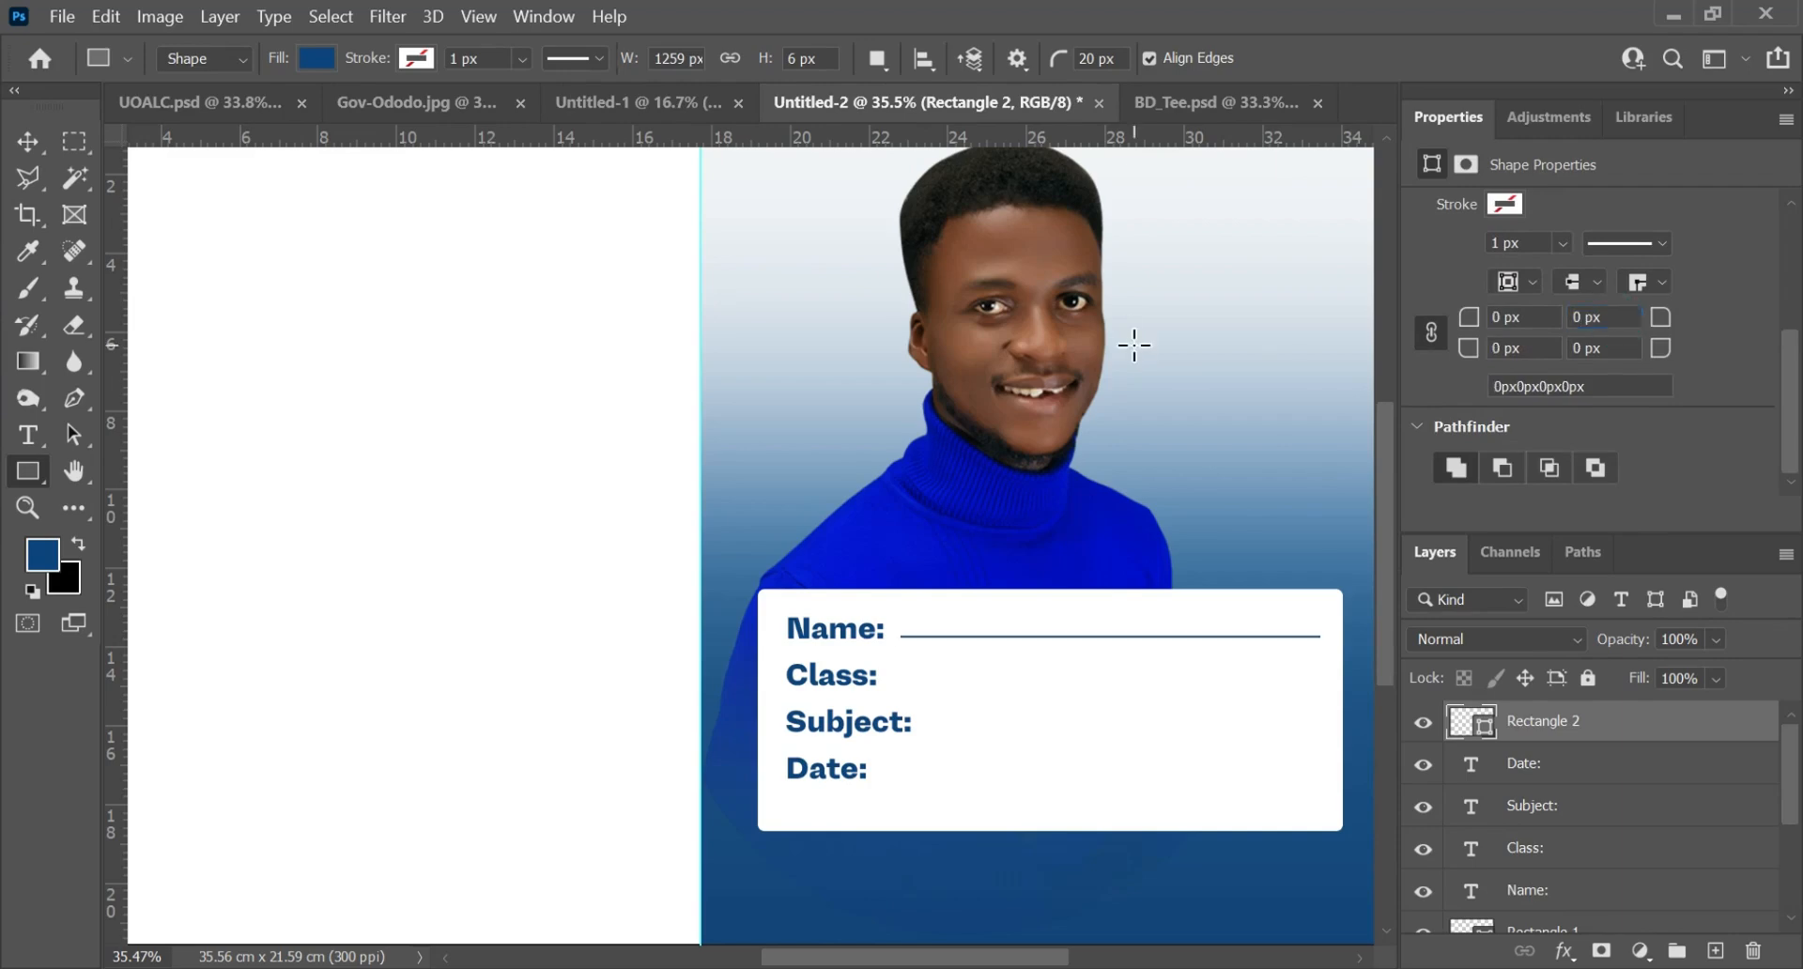
Step: Lock the layer of the white rectangle behind the labels
{"action": "scroll", "coordinate": [942, 861], "scroll_direction": "up", "scroll_amount": 1}
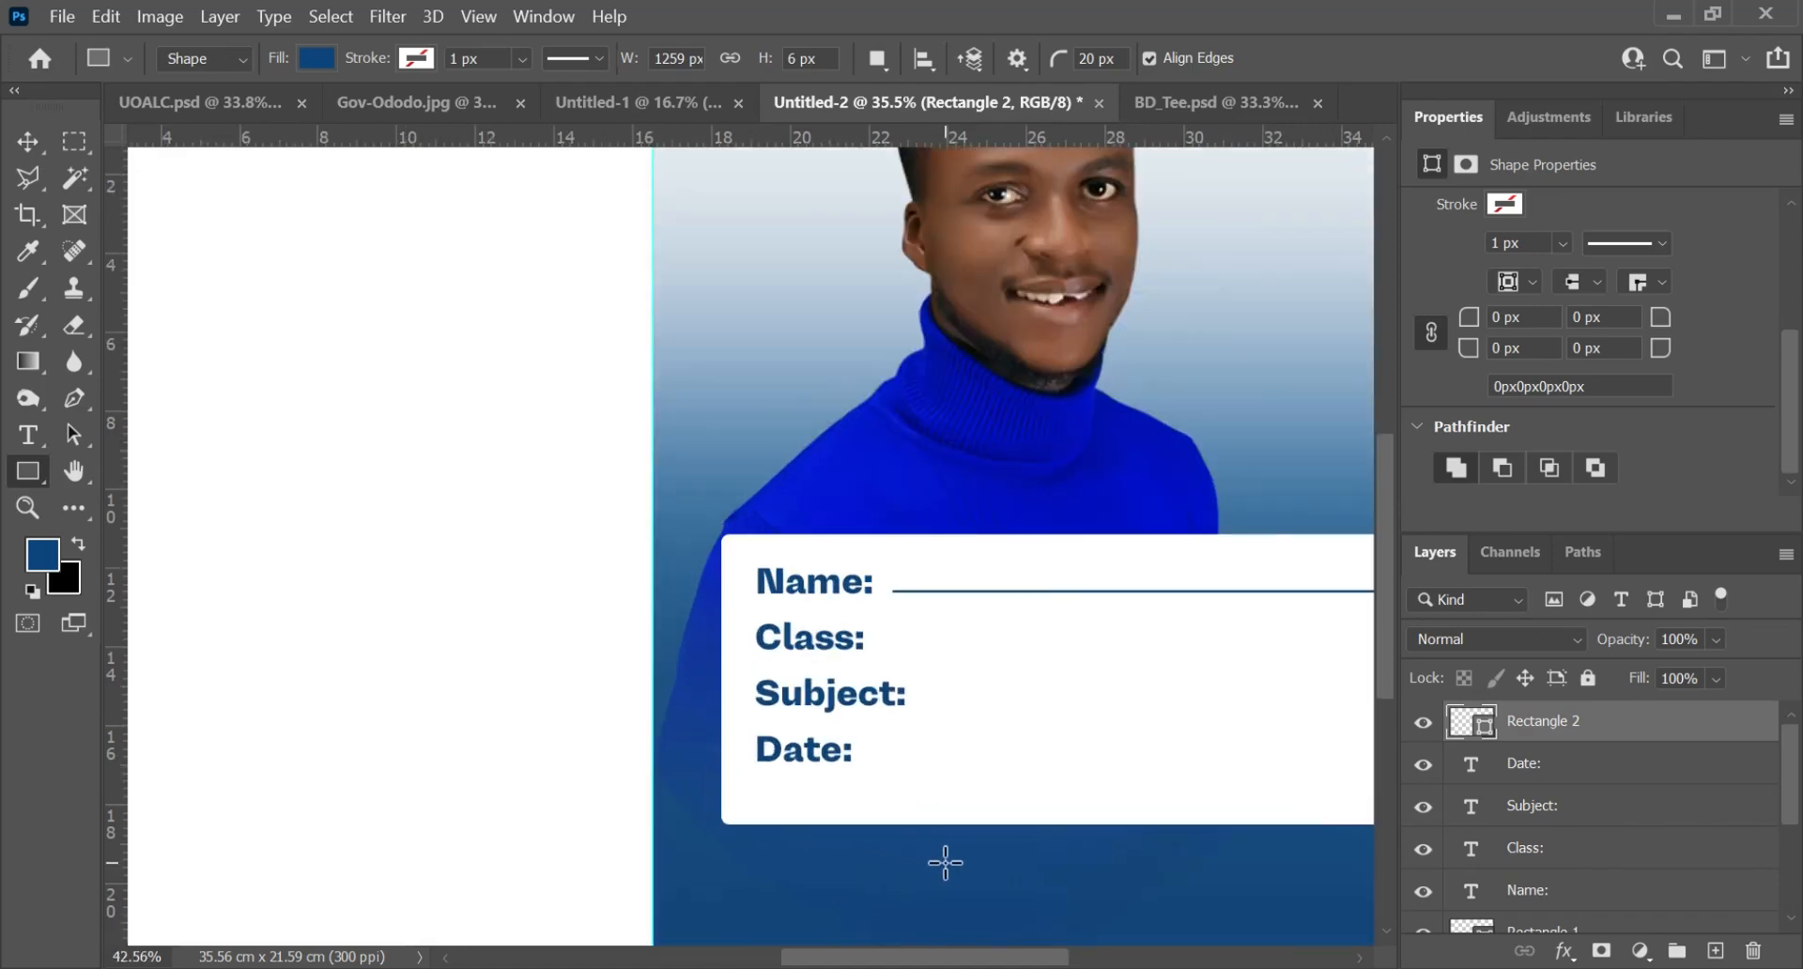
{"action": "scroll", "coordinate": [1083, 541], "scroll_direction": "up", "scroll_amount": 1}
{"action": "left_click_drag", "start_coordinate": [1075, 511], "coordinate": [854, 495]}
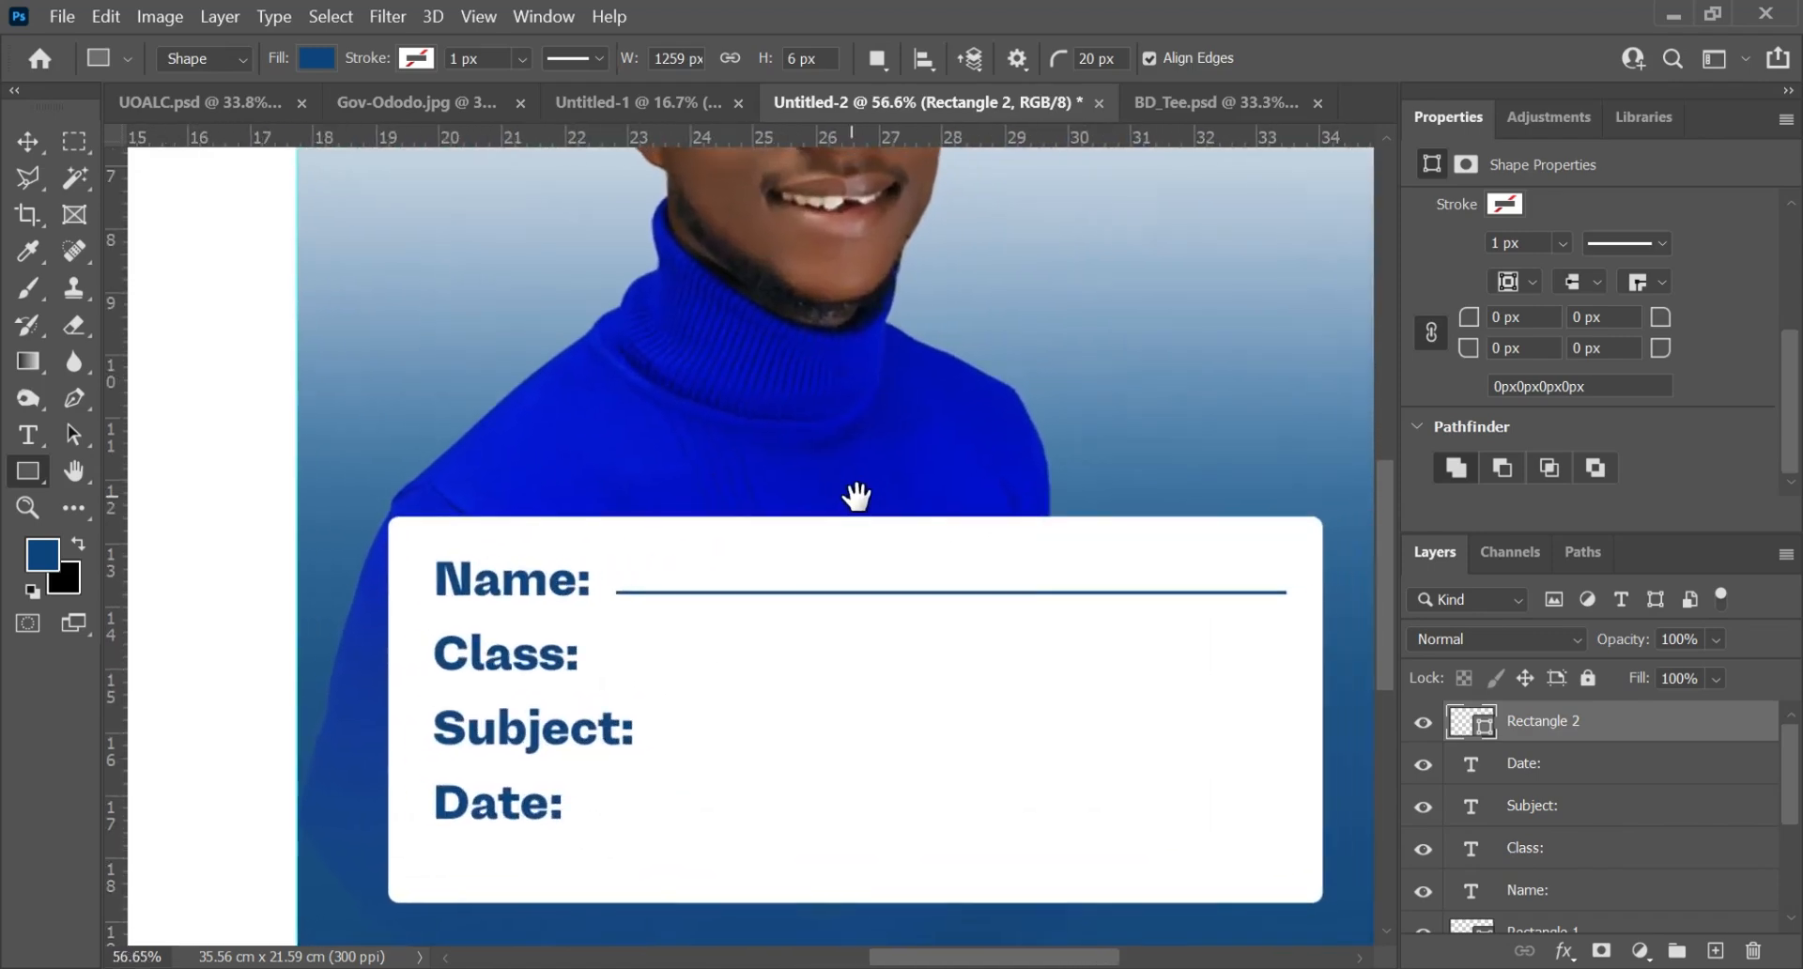
{"action": "key", "text": "v"}
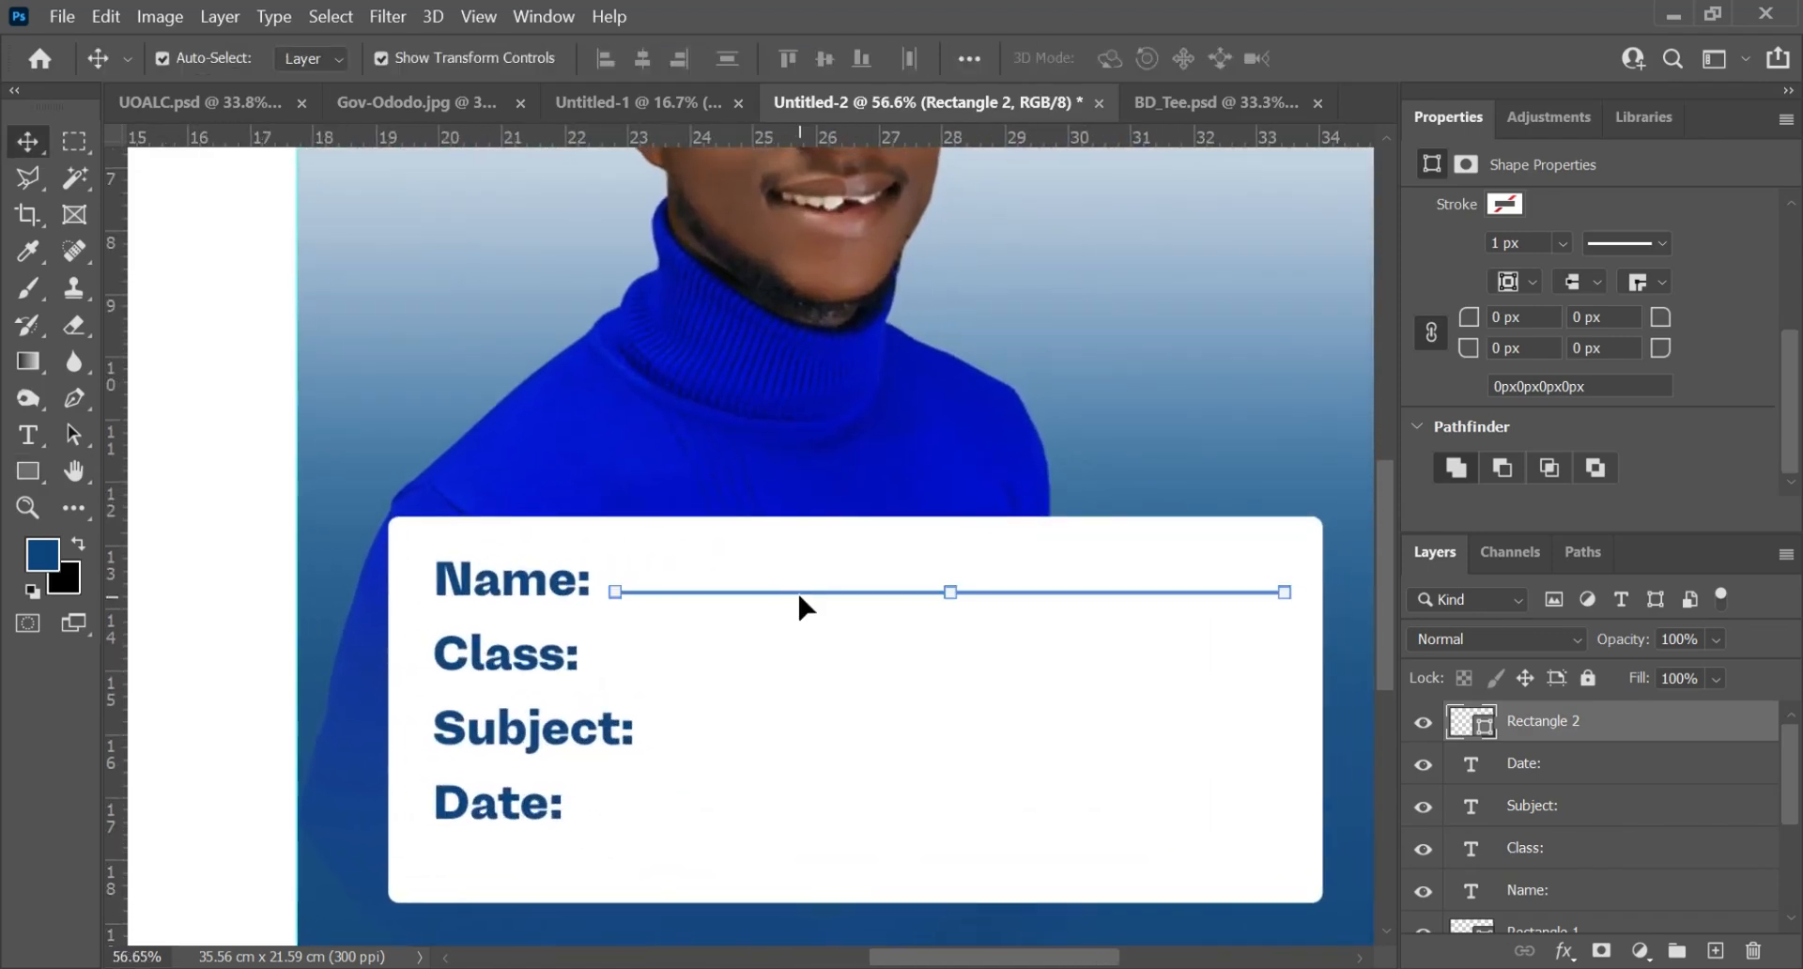
{"action": "left_click", "coordinate": [892, 776]}
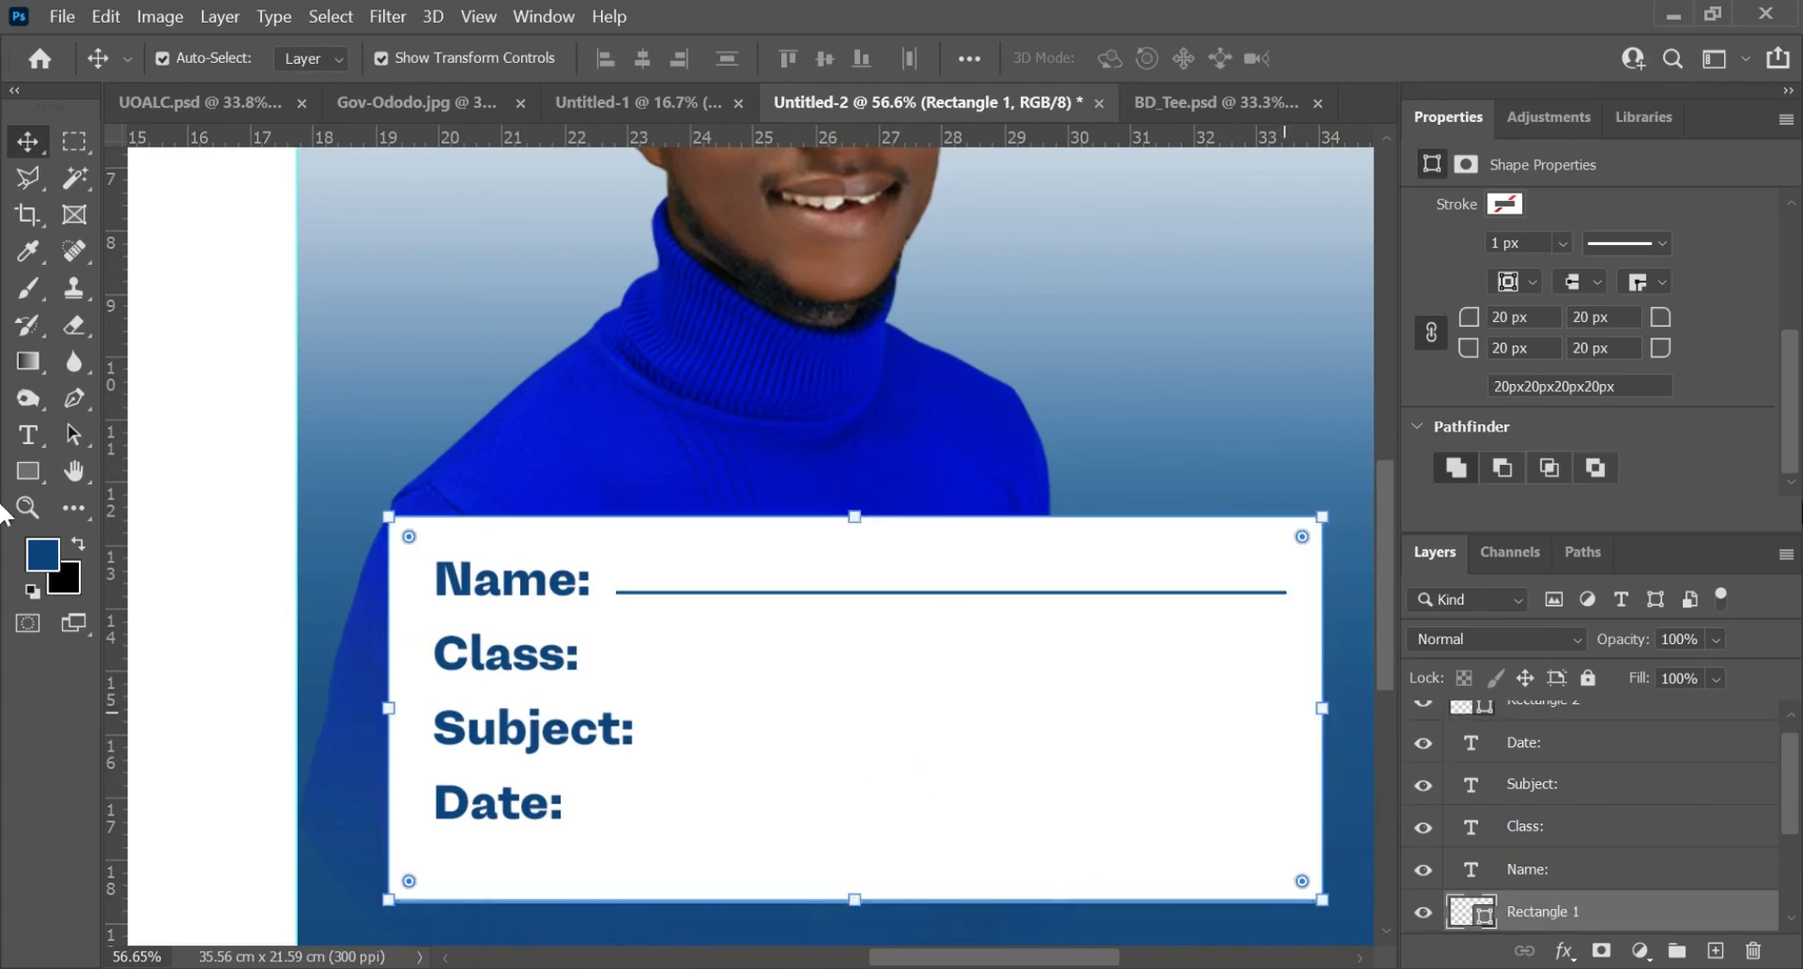
{"action": "left_click", "coordinate": [1590, 679]}
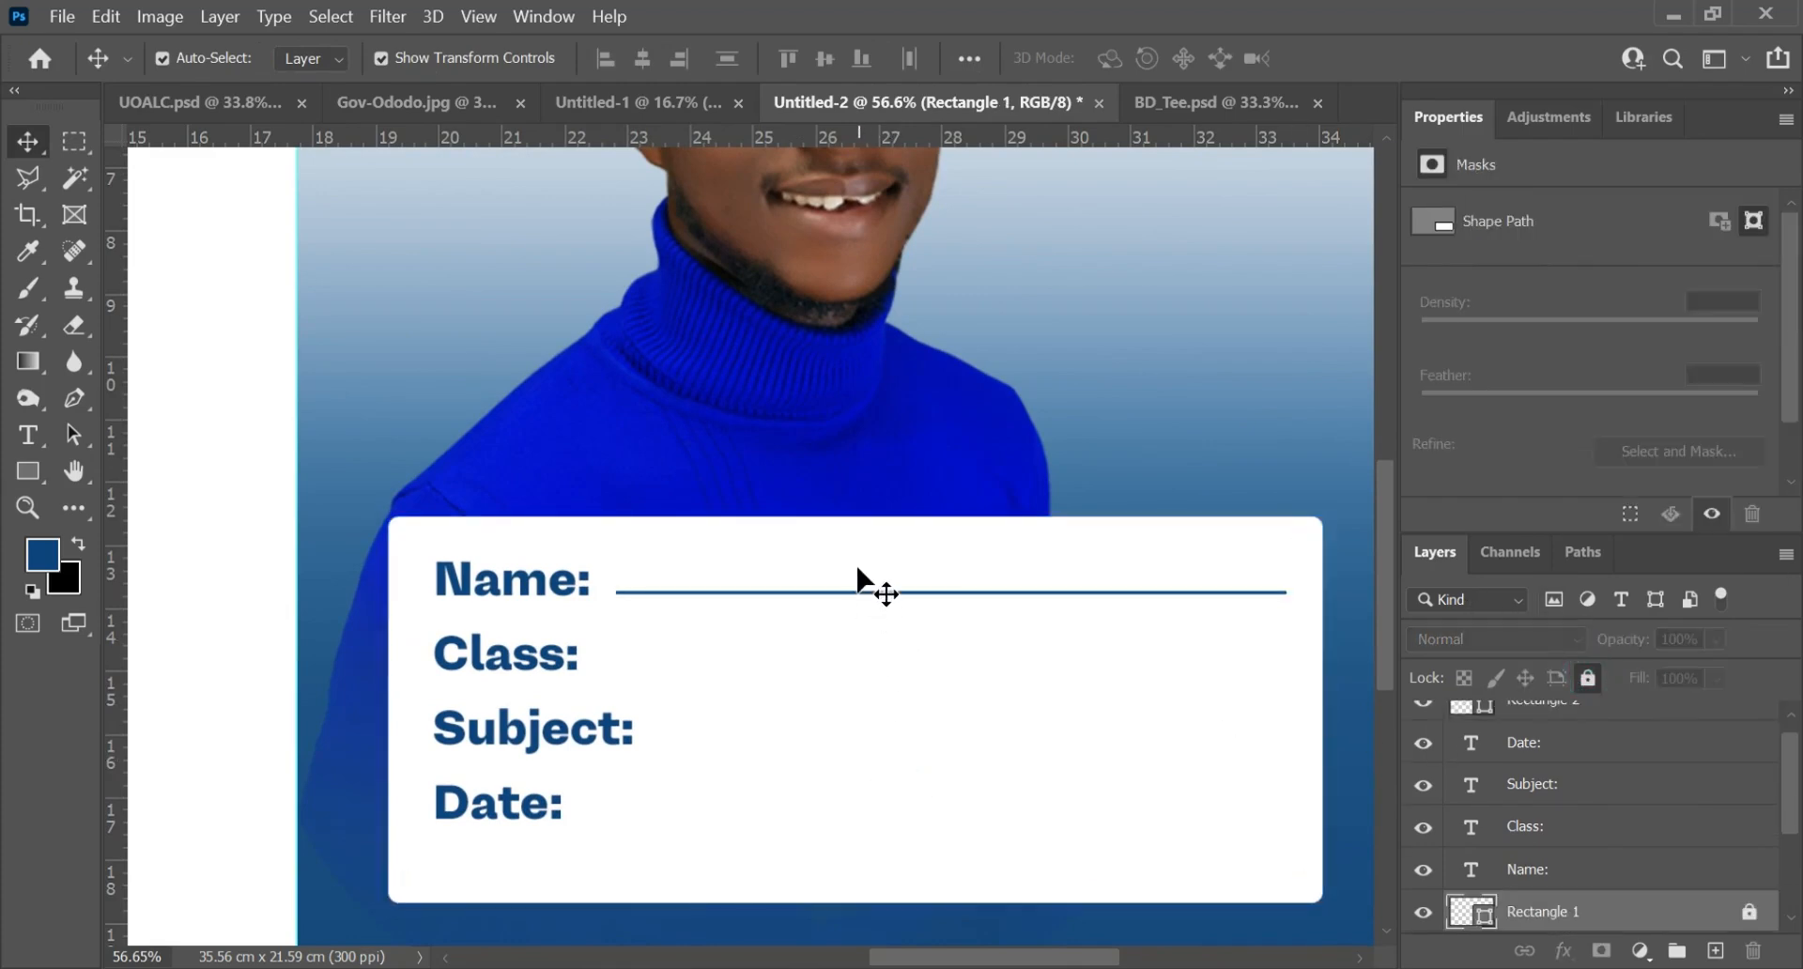
Step: Undo the shift of the blue background layer (Layer 1) and lock that layer
{"action": "left_click_drag", "start_coordinate": [856, 582], "coordinate": [879, 620]}
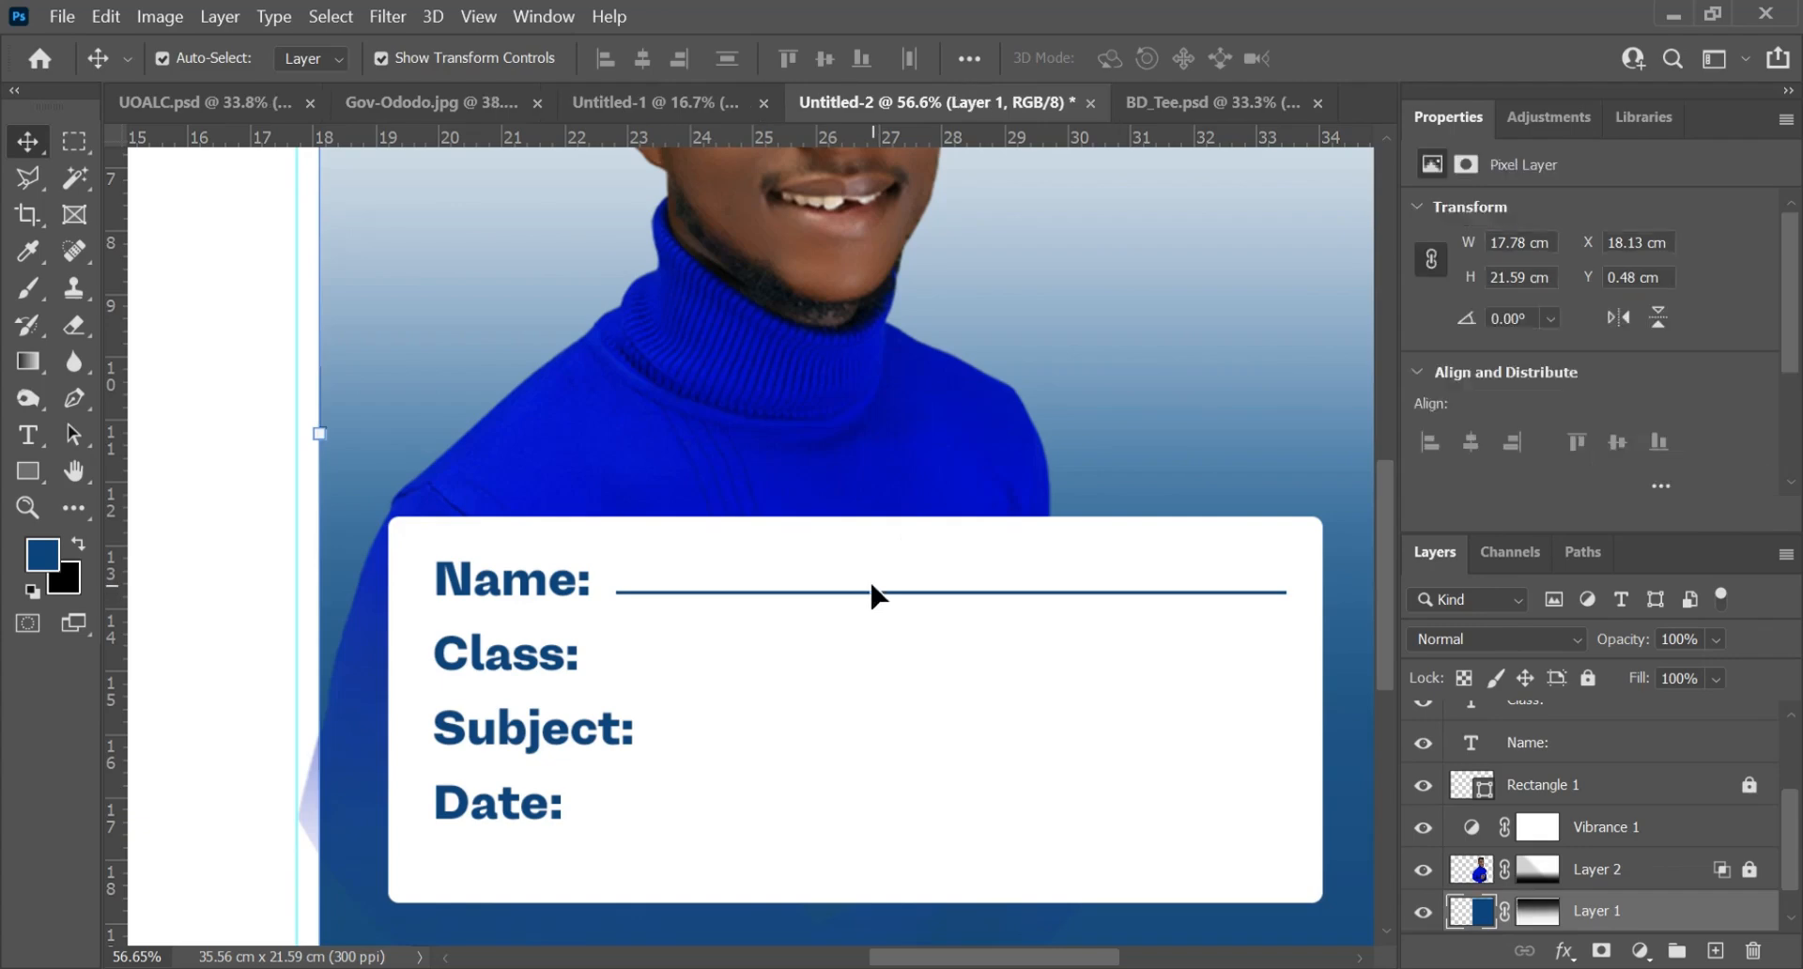
{"action": "scroll", "coordinate": [446, 667], "scroll_direction": "down", "scroll_amount": 3}
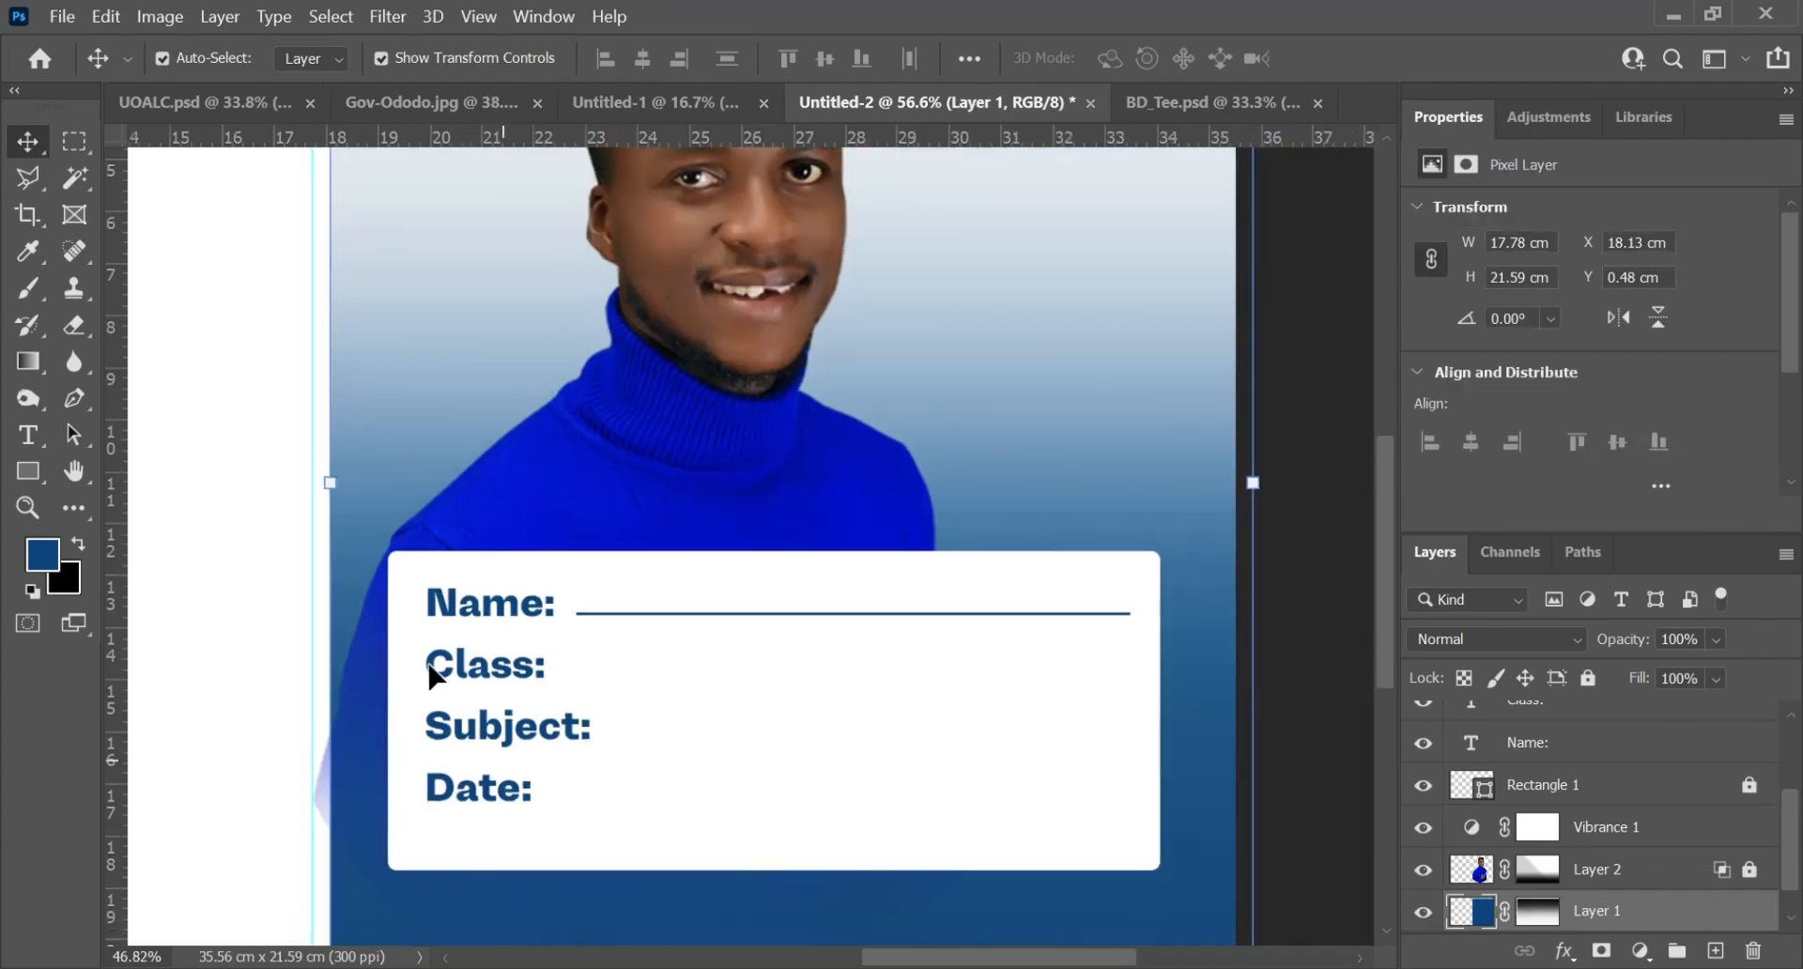
{"action": "key", "text": "ctrl+z"}
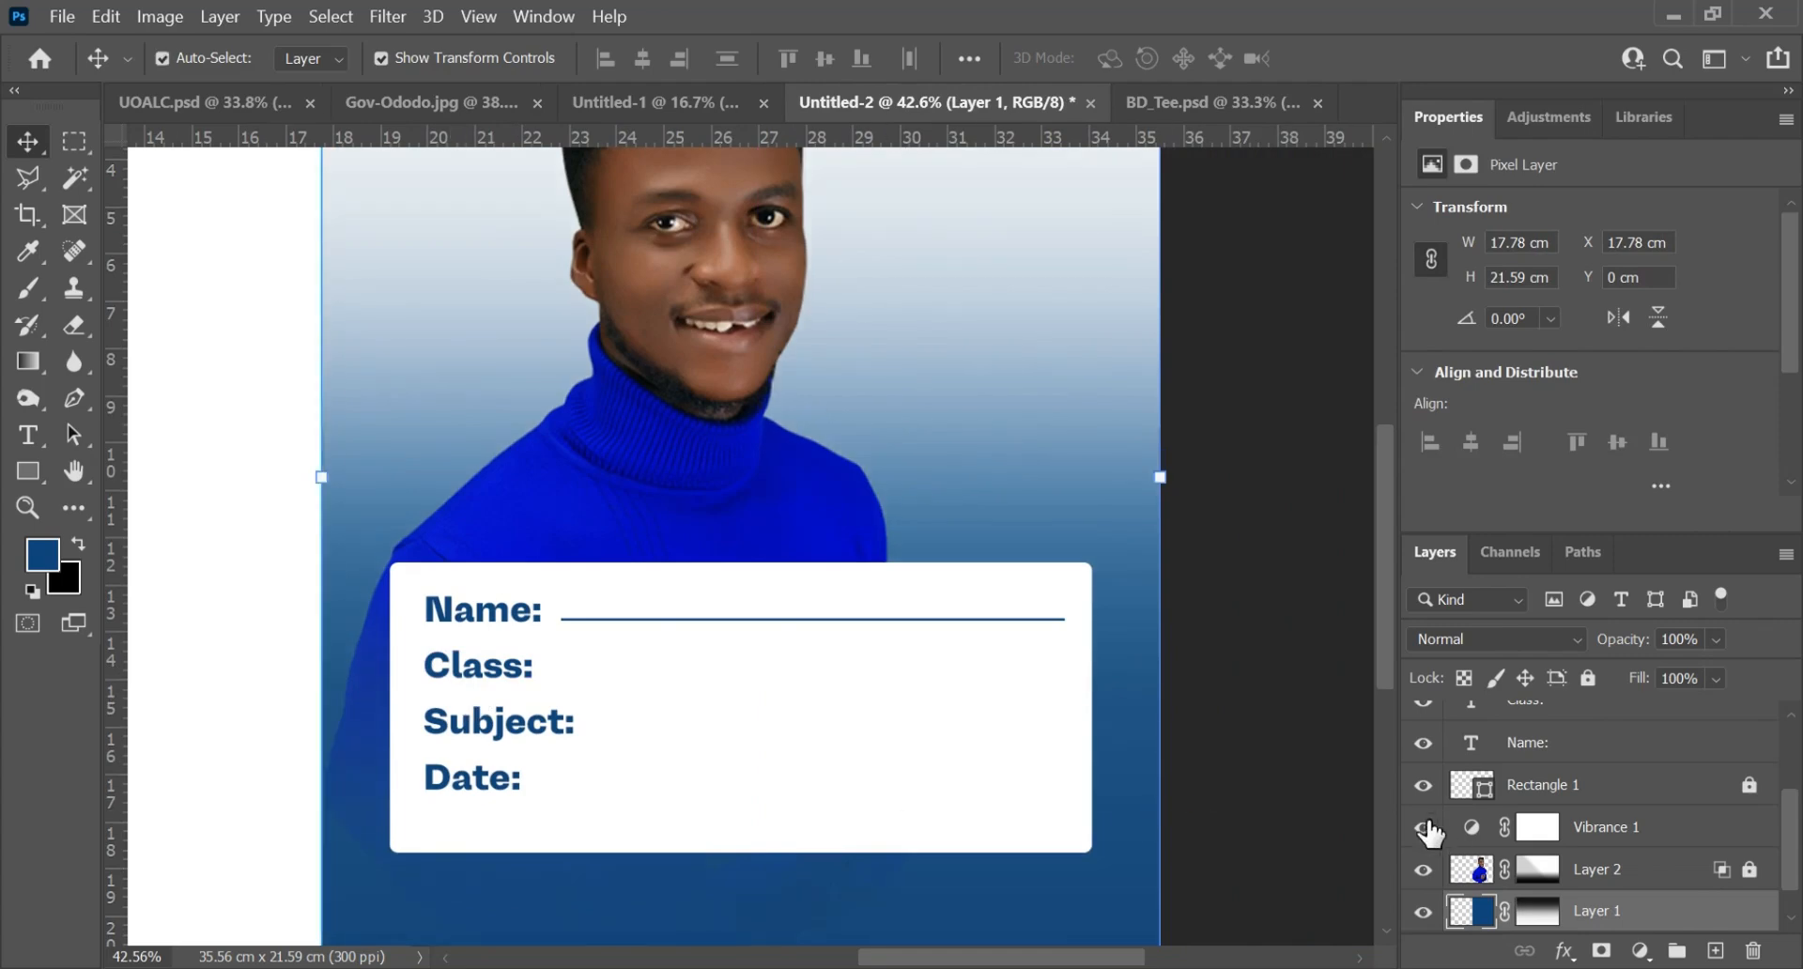
{"action": "left_click", "coordinate": [1587, 678]}
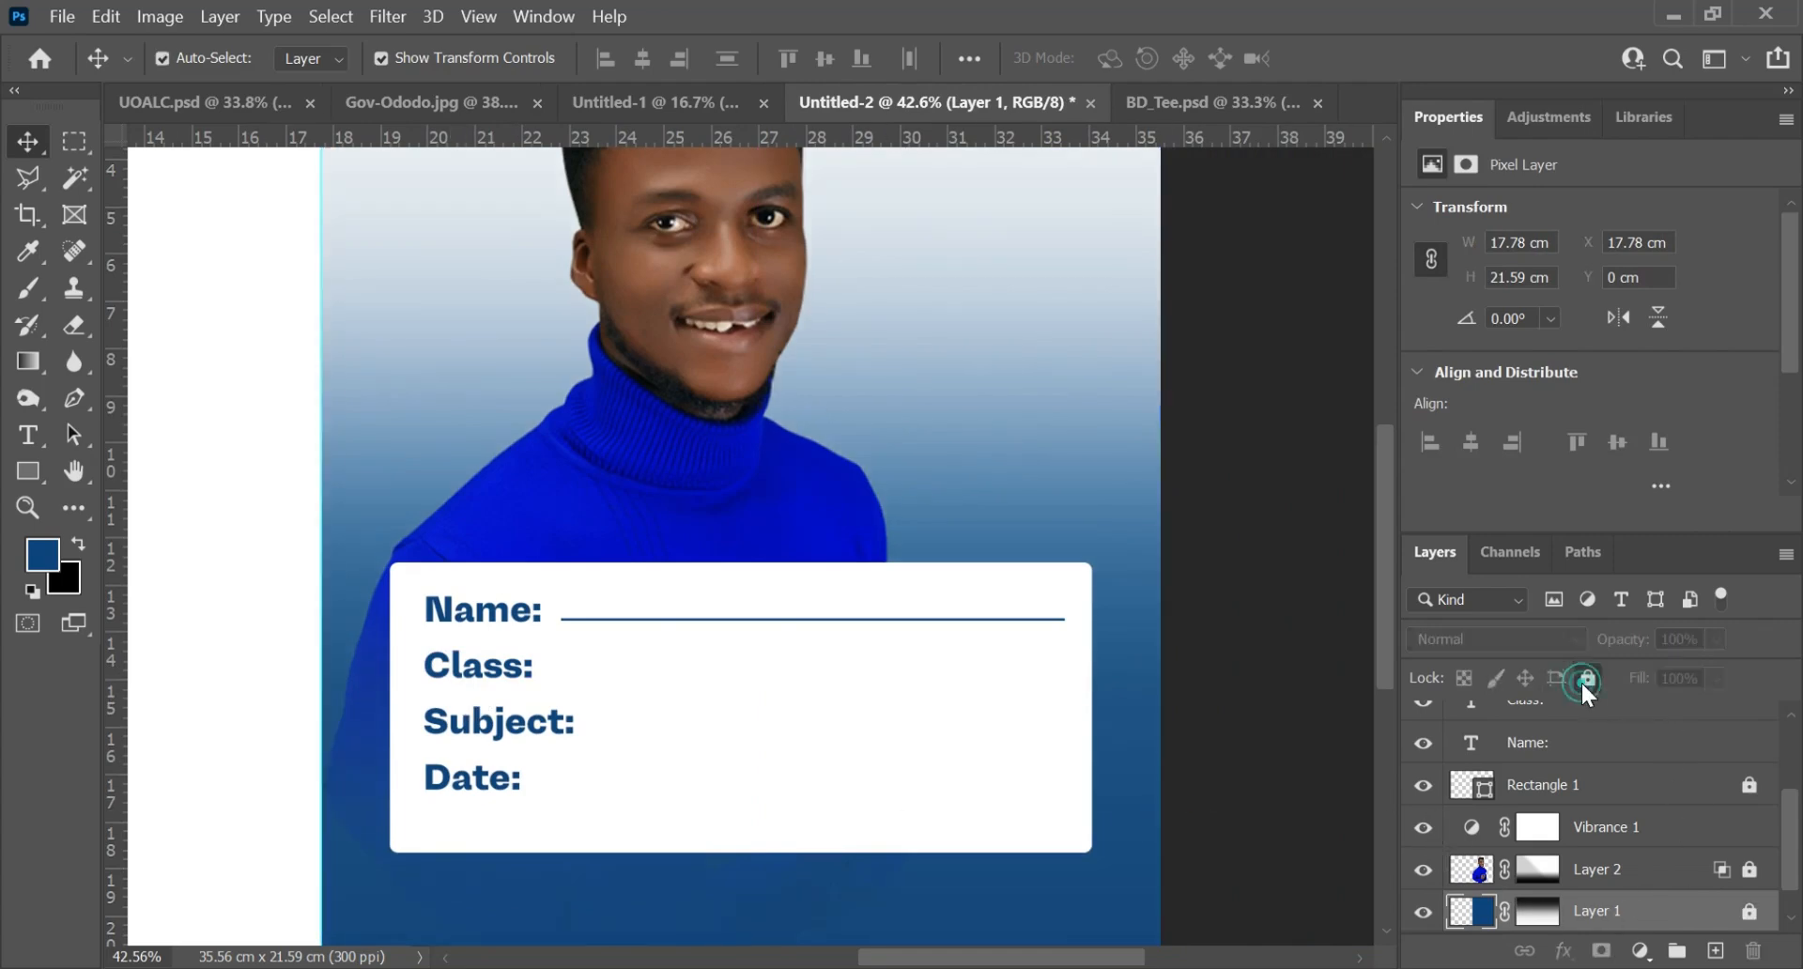
Step: Duplicate the writing line three times straight down, placing one copy in each of the Class, Subject and Date rows
{"action": "scroll", "coordinate": [690, 589], "scroll_direction": "up", "scroll_amount": 1}
{"action": "left_click_drag", "start_coordinate": [693, 594], "coordinate": [719, 640]}
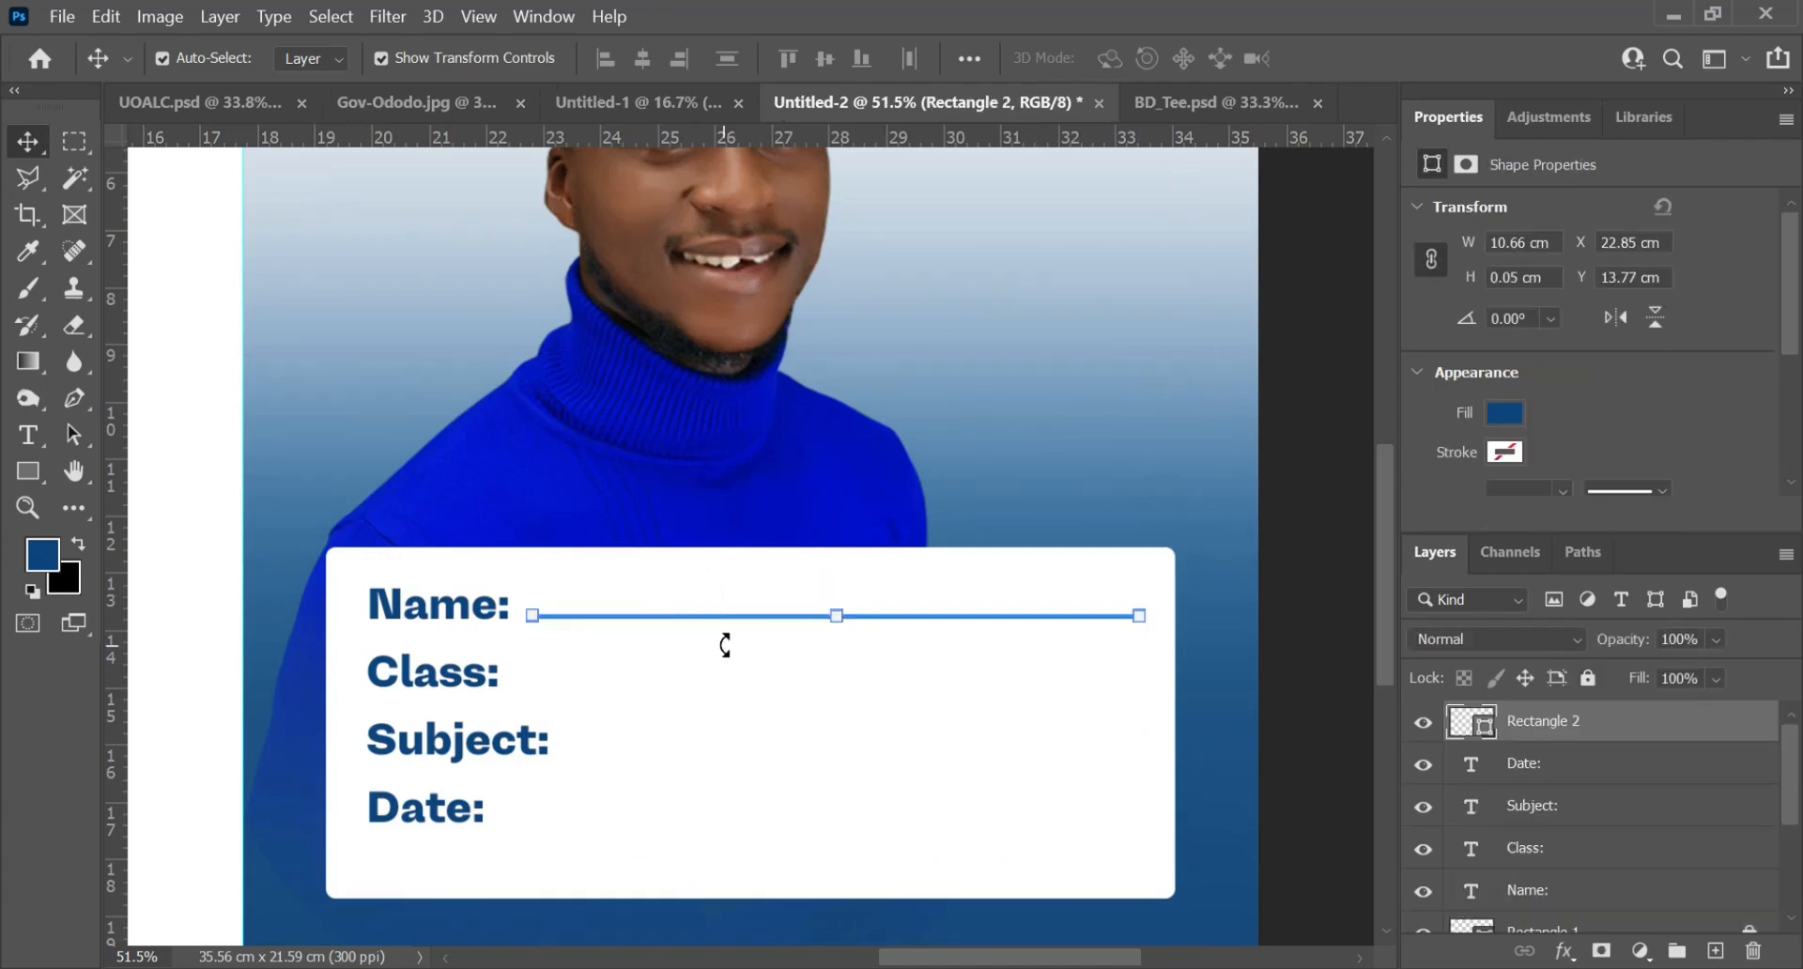
{"action": "left_click", "coordinate": [717, 416]}
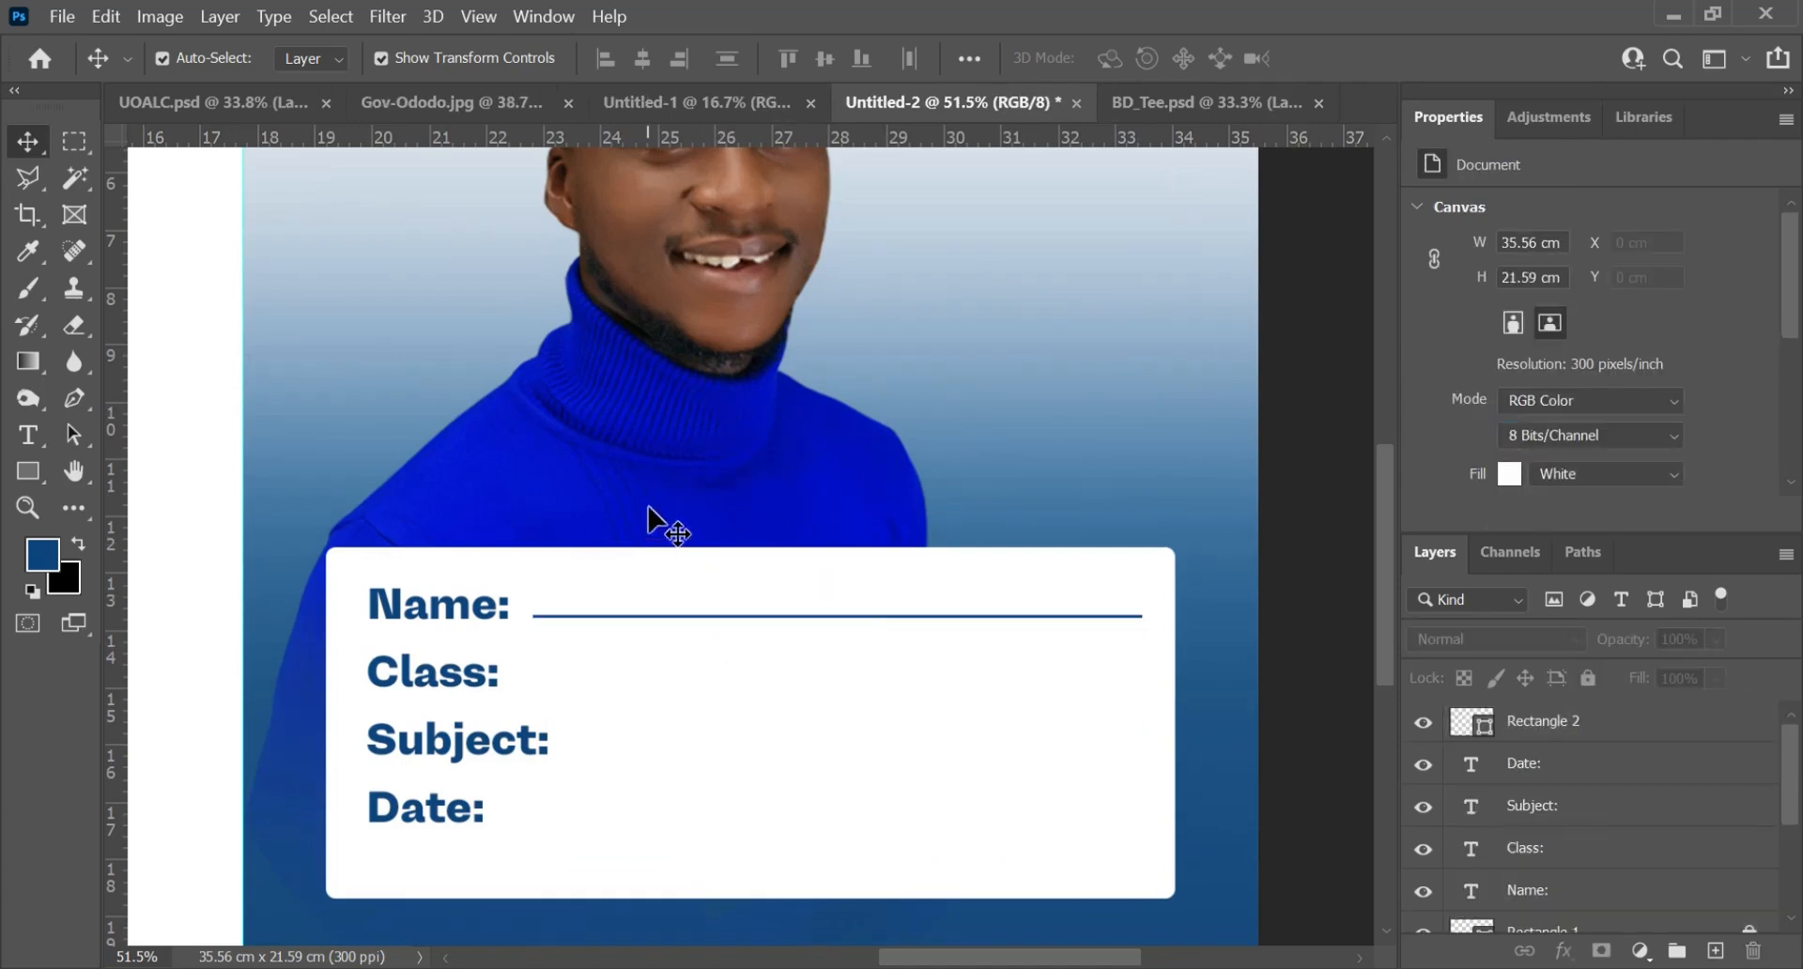
{"action": "left_click", "coordinate": [668, 615]}
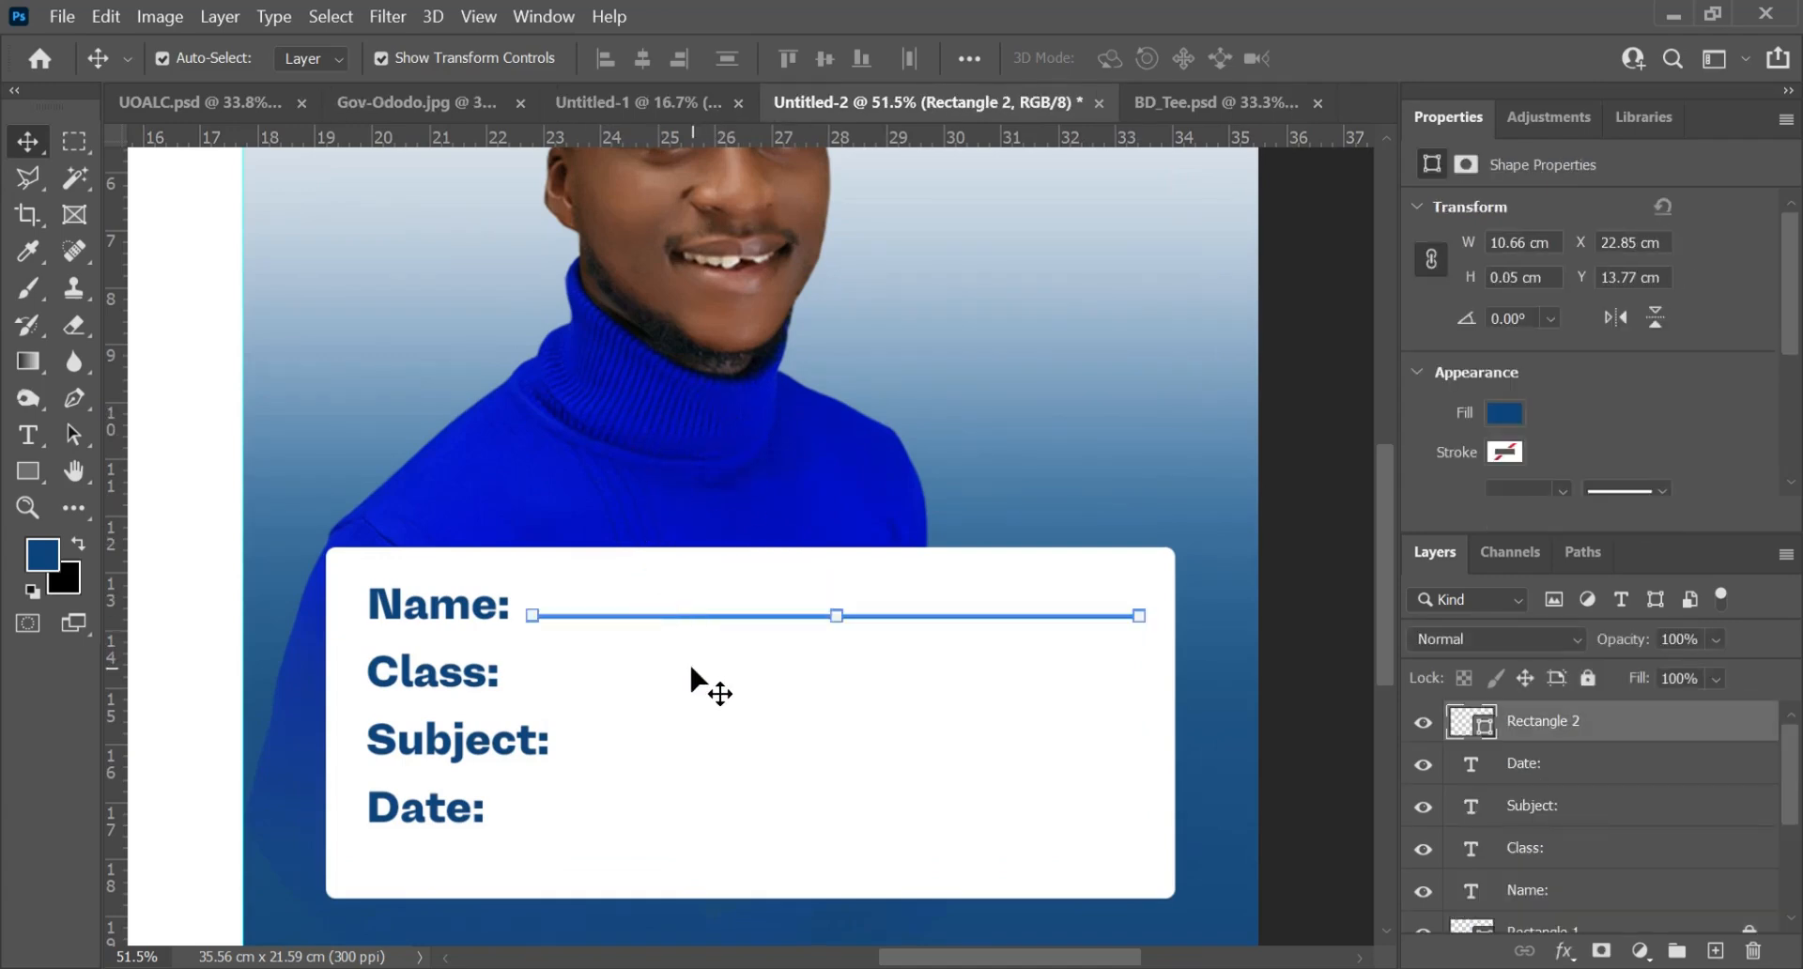
{"action": "scroll", "coordinate": [798, 640], "scroll_direction": "up", "scroll_amount": 5}
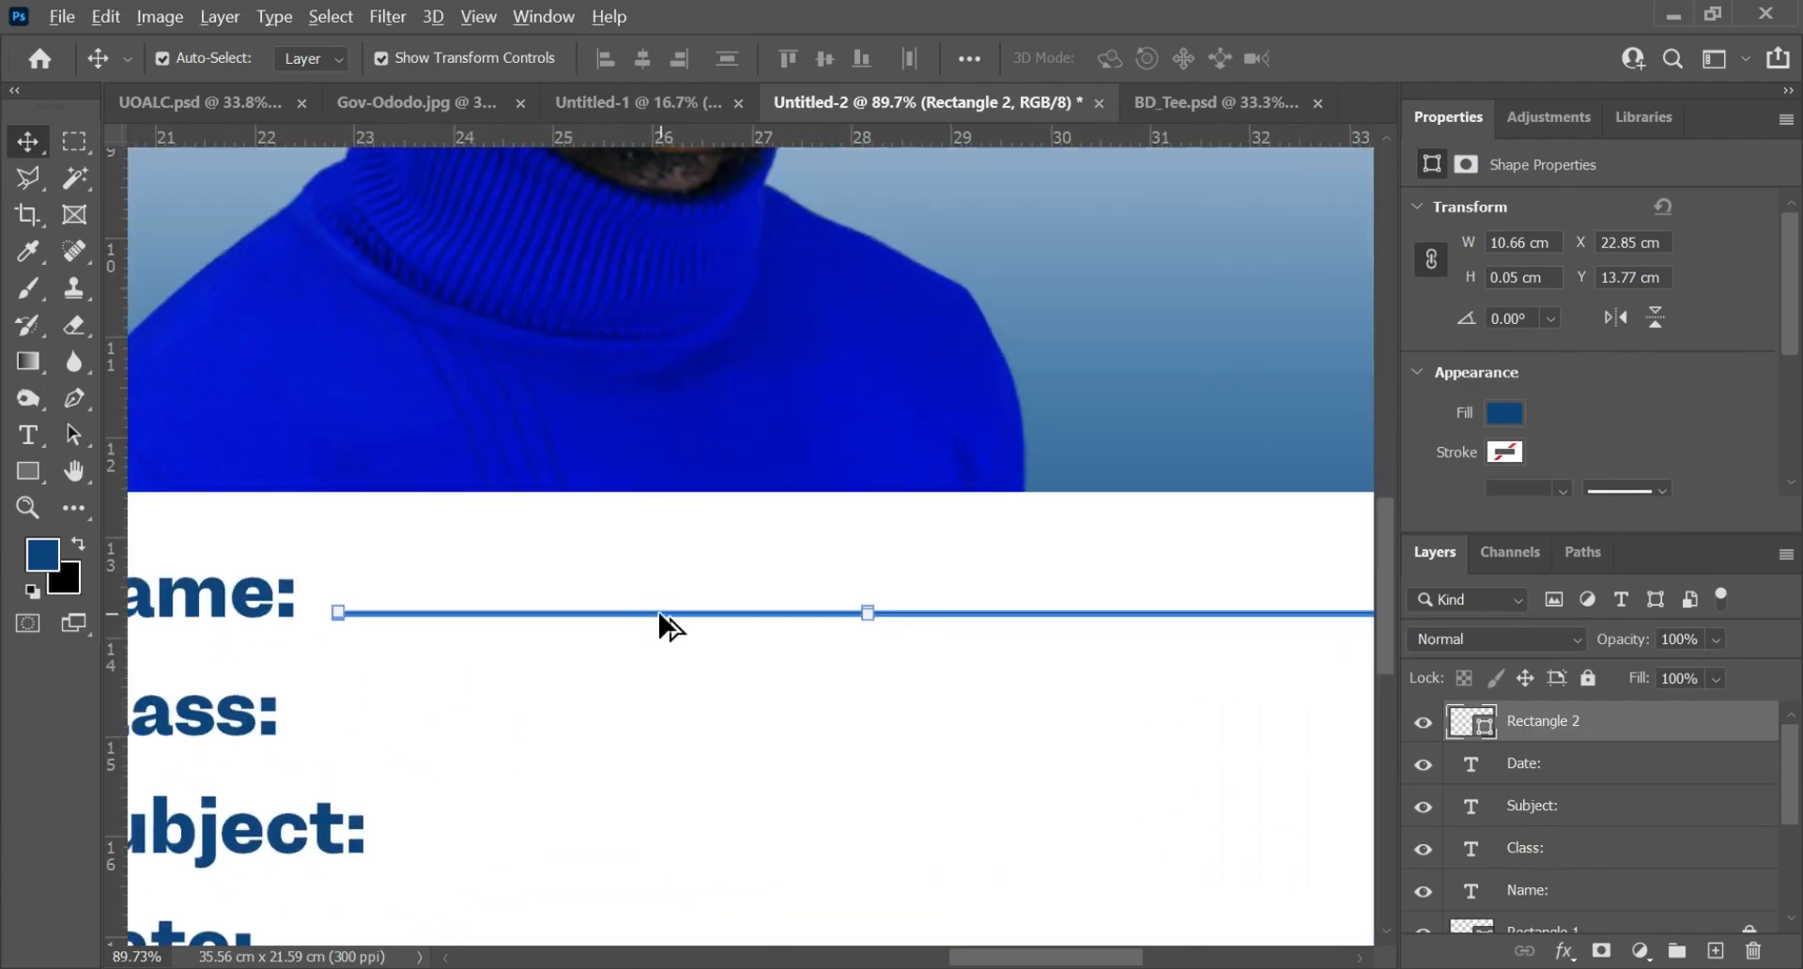
{"action": "left_click_drag", "start_coordinate": [664, 620], "coordinate": [670, 729]}
{"action": "scroll", "coordinate": [664, 443], "scroll_direction": "down", "scroll_amount": 3}
{"action": "left_click_drag", "start_coordinate": [669, 488], "coordinate": [622, 693]}
{"action": "scroll", "coordinate": [564, 770], "scroll_direction": "down", "scroll_amount": 4}
{"action": "scroll", "coordinate": [415, 749], "scroll_direction": "up", "scroll_amount": 10}
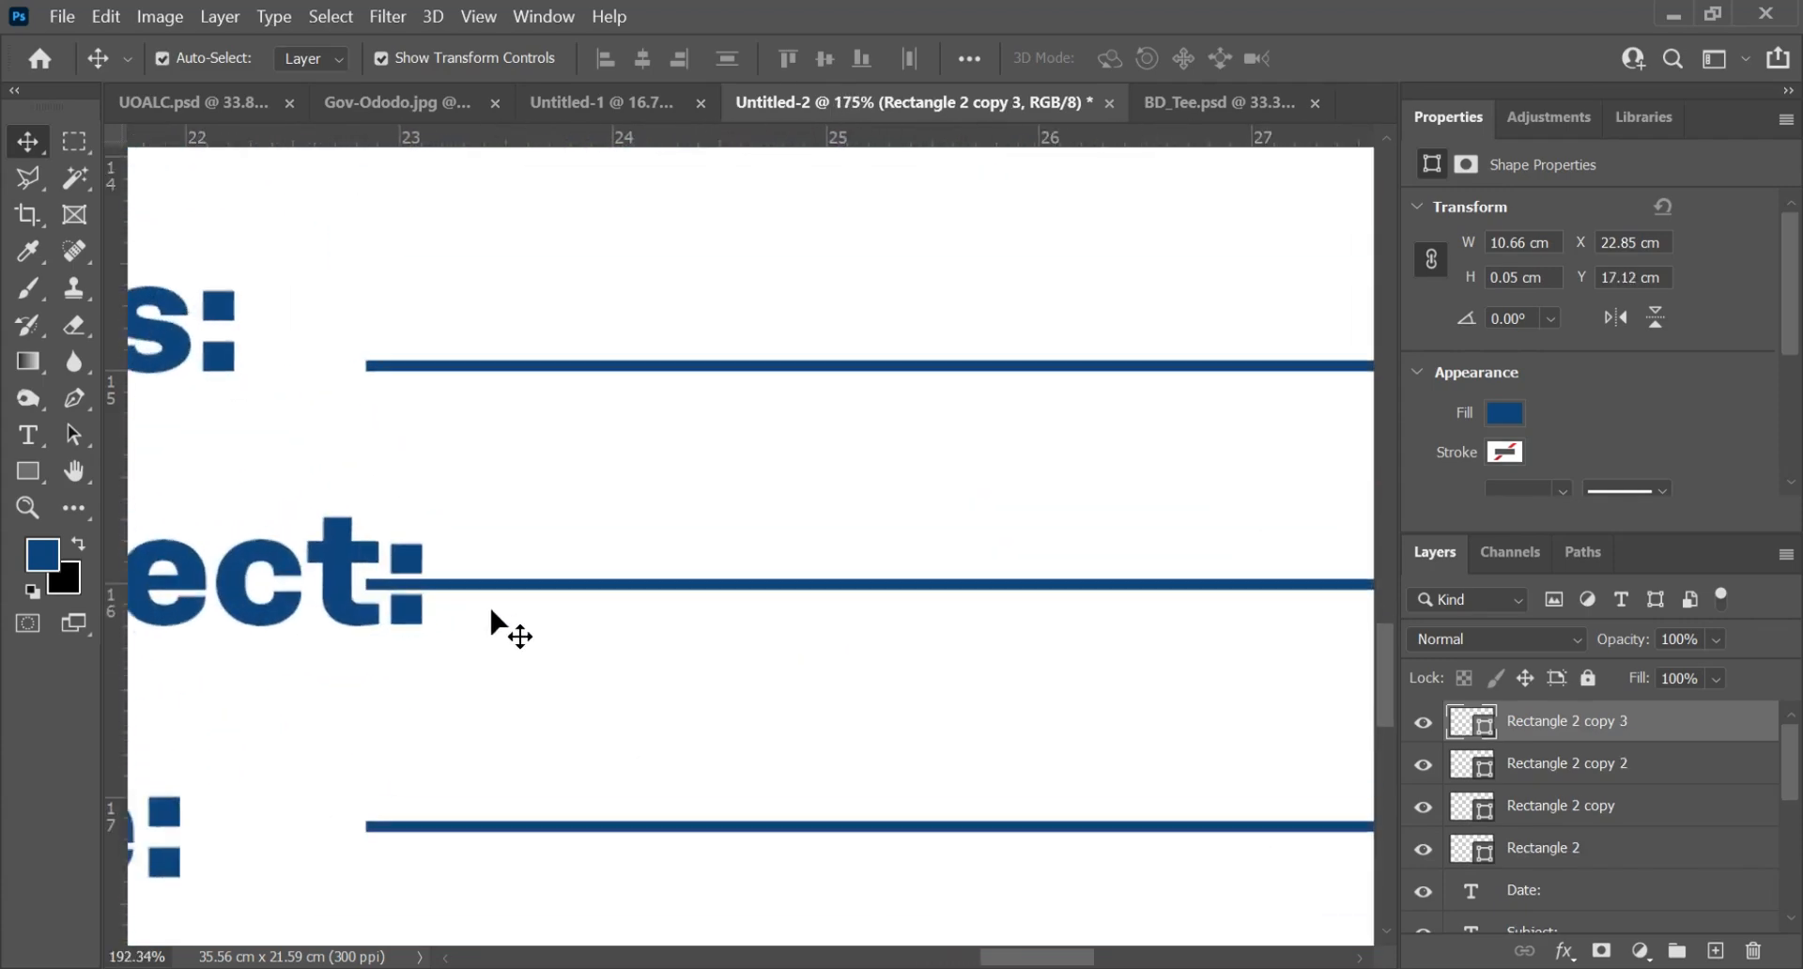
{"action": "key", "text": "u"}
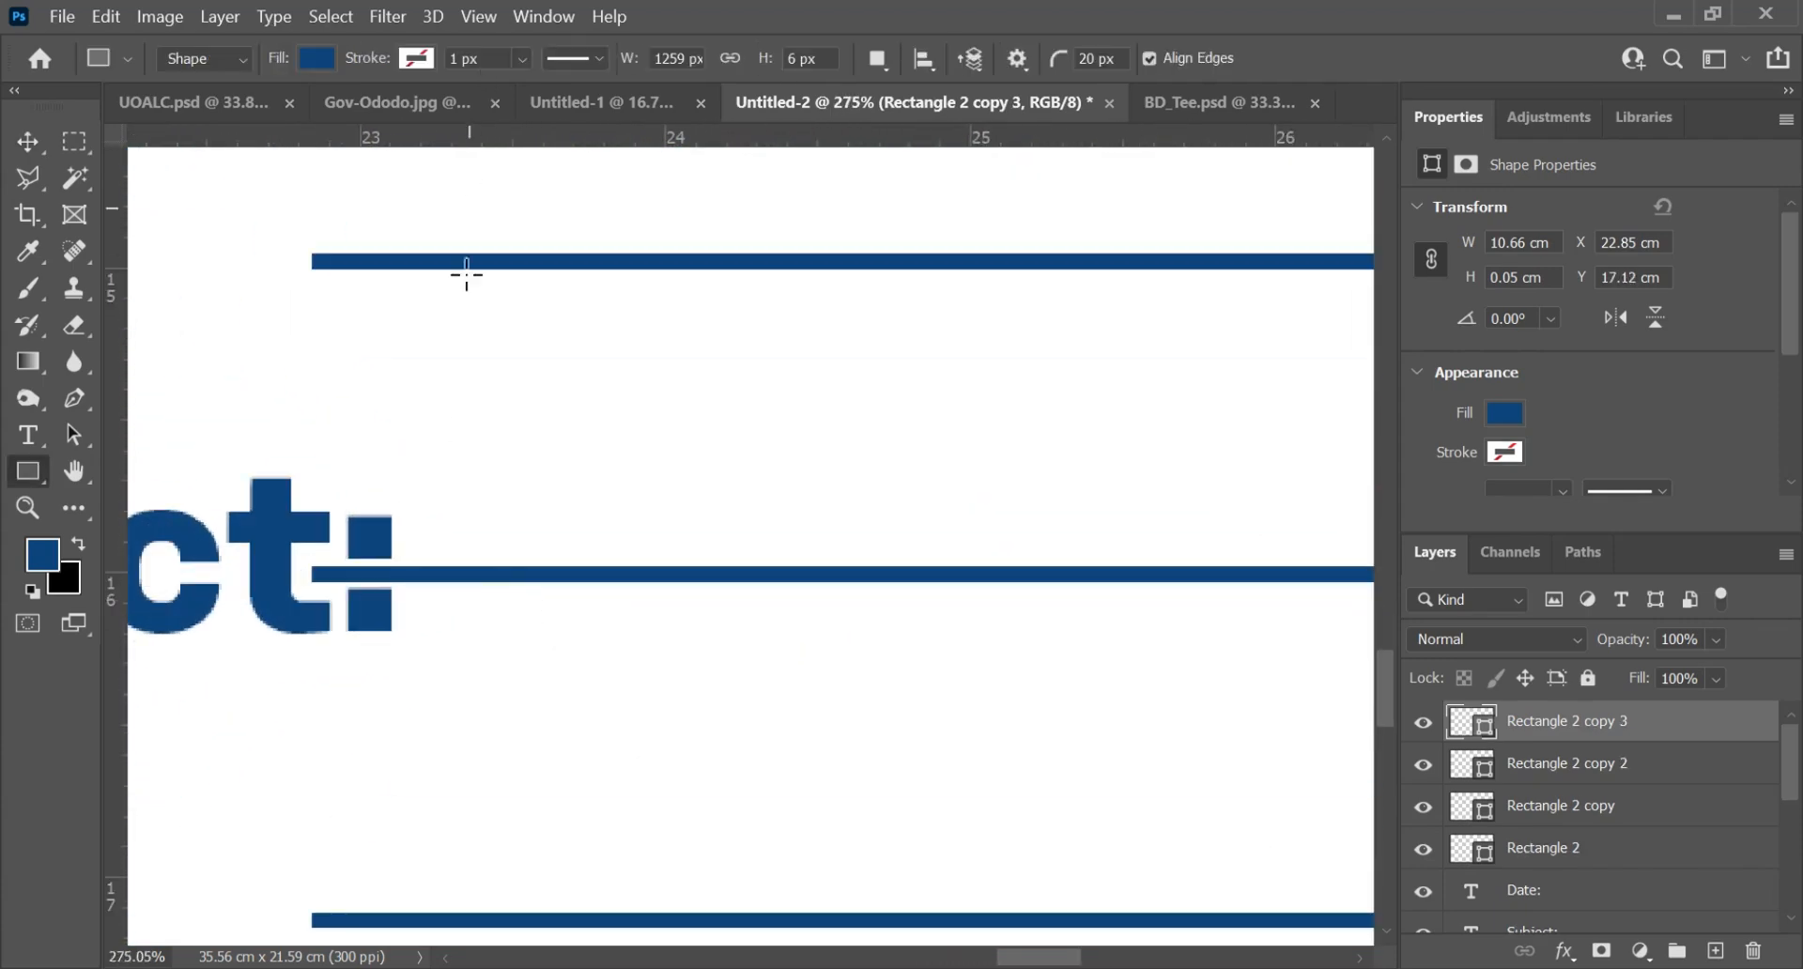
{"action": "left_click", "coordinate": [1423, 727]}
{"action": "left_click", "coordinate": [1423, 728]}
{"action": "scroll", "coordinate": [383, 567], "scroll_direction": "up", "scroll_amount": 10}
{"action": "scroll", "coordinate": [306, 507], "scroll_direction": "down", "scroll_amount": 7}
{"action": "left_click", "coordinate": [416, 58]}
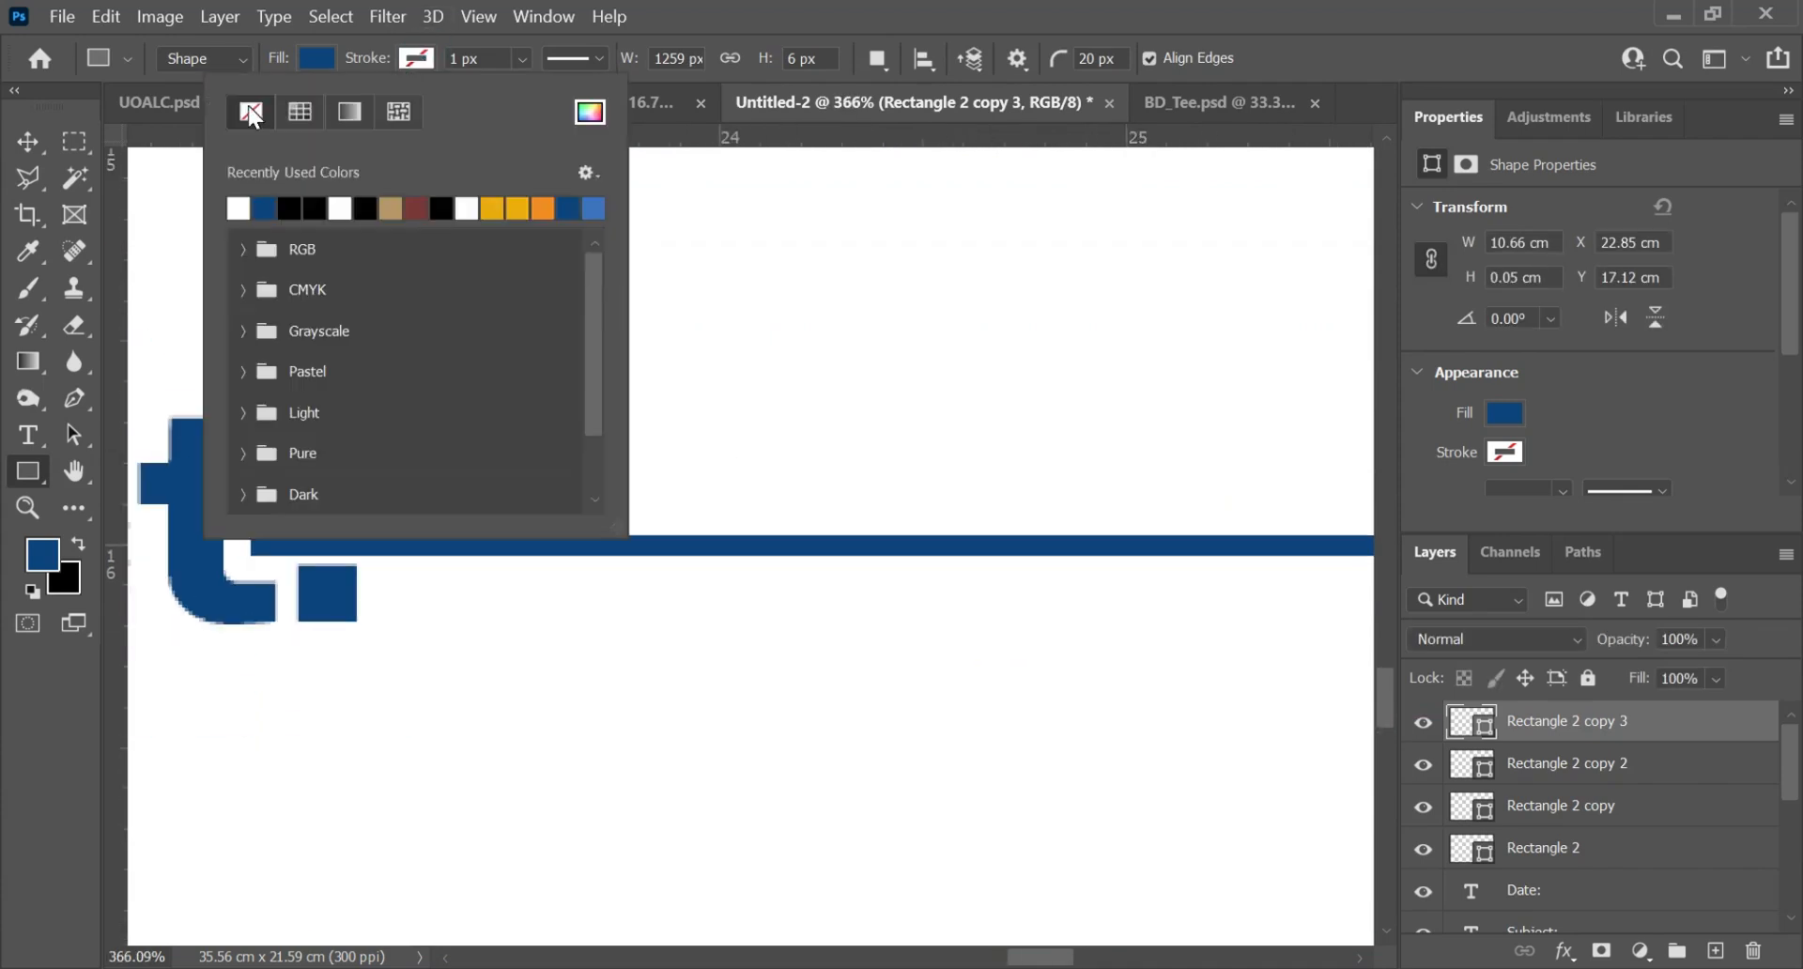
Step: Shorten the line in the Subject row from its left end to about 10.22 cm so it starts after the colon
{"action": "left_click", "coordinate": [30, 141]}
{"action": "scroll", "coordinate": [729, 512], "scroll_direction": "down", "scroll_amount": 8}
{"action": "scroll", "coordinate": [611, 498], "scroll_direction": "up", "scroll_amount": 1}
{"action": "left_click", "coordinate": [638, 533], "text": "ctrl"}
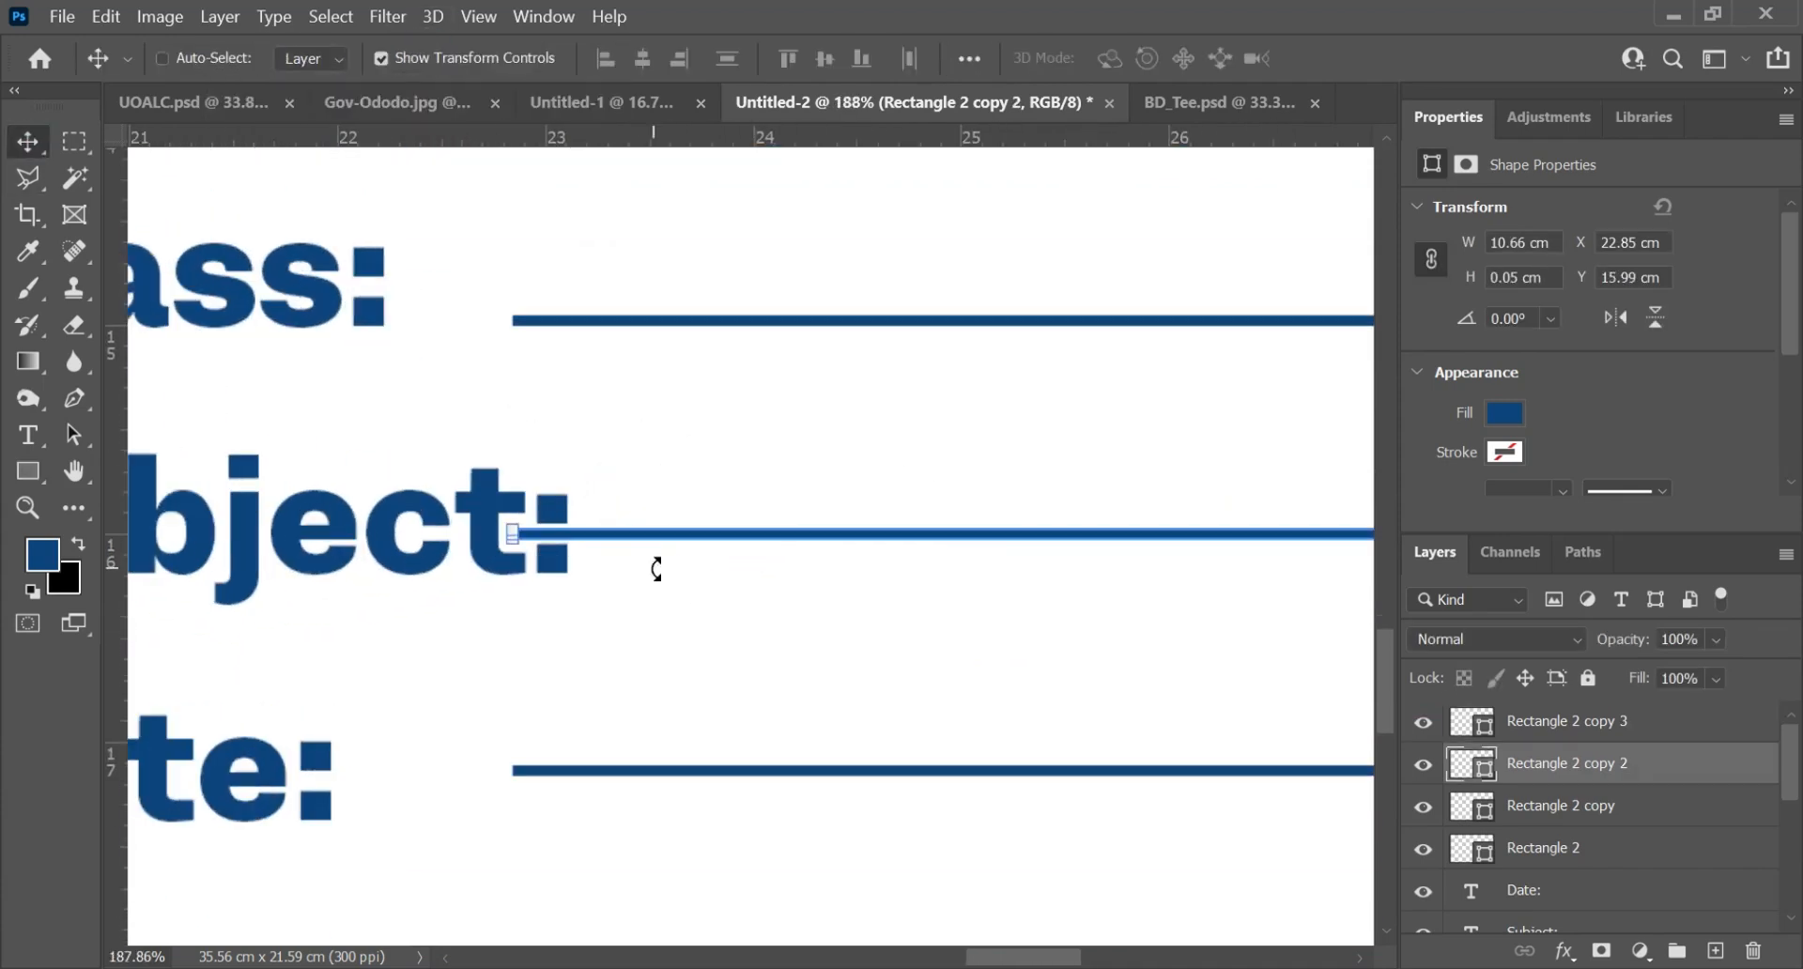
{"action": "left_click_drag", "start_coordinate": [513, 533], "coordinate": [603, 533]}
{"action": "scroll", "coordinate": [603, 544], "scroll_direction": "down", "scroll_amount": 3}
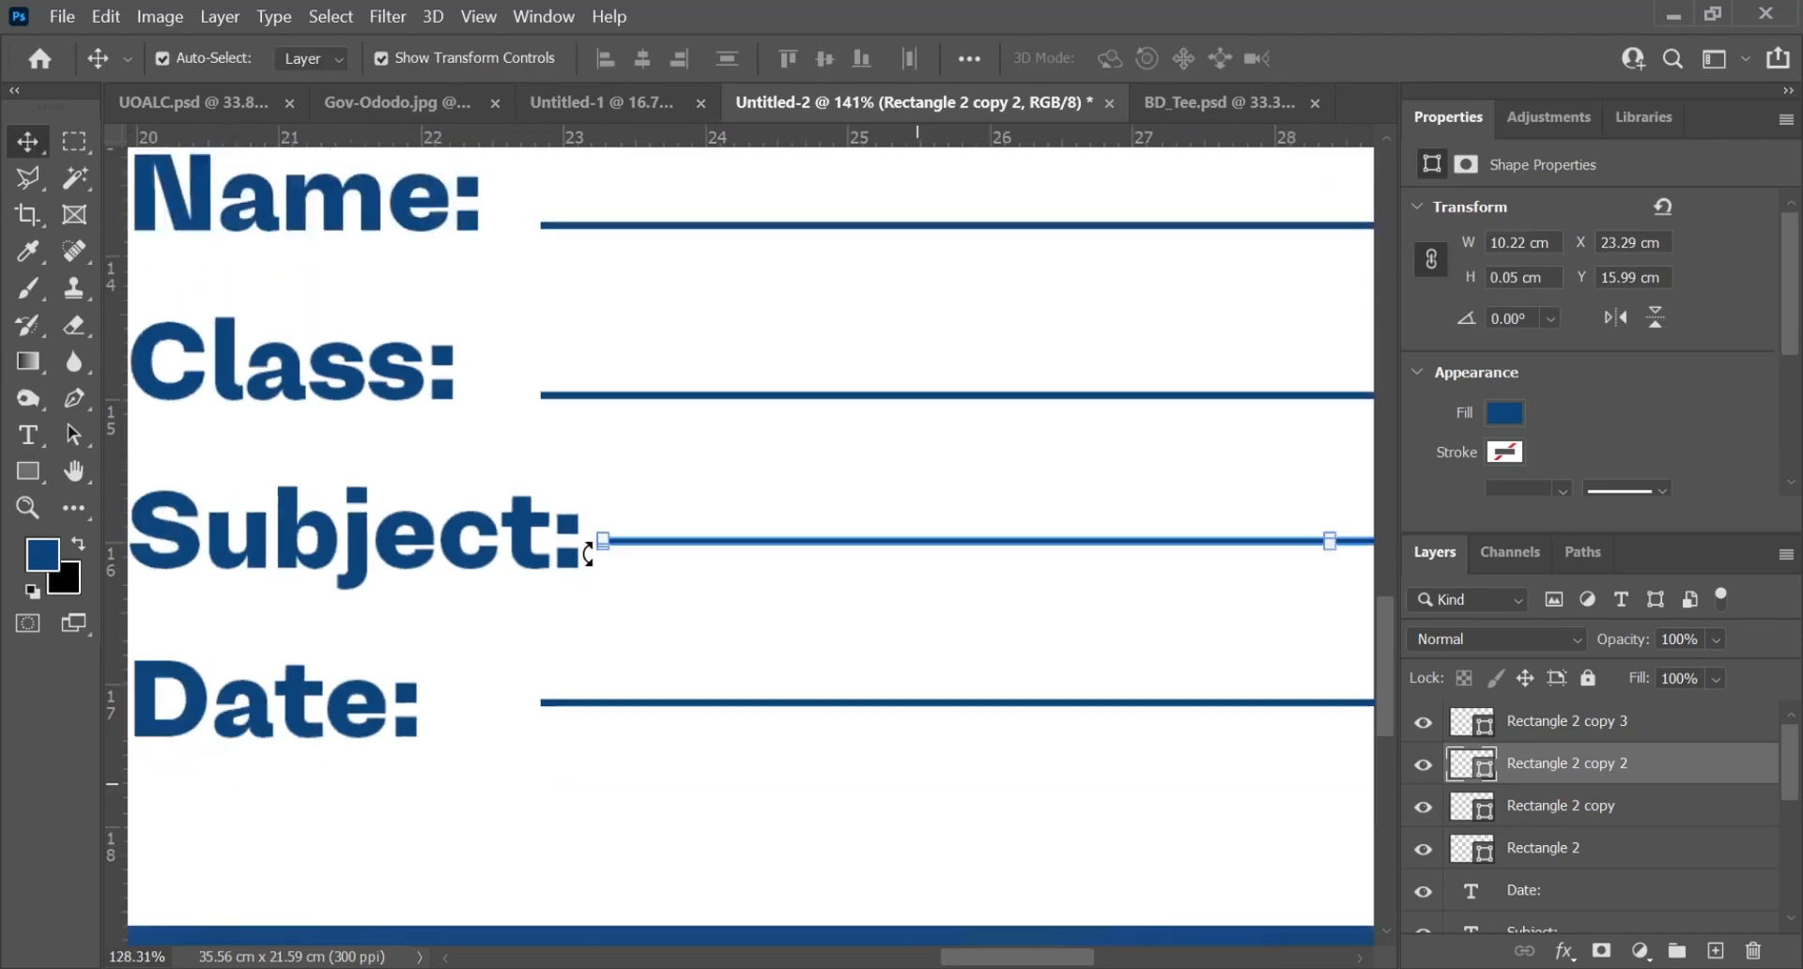
Step: Extend the left end of the Date line to just after its label and nudge the line down to the text's lower edge
{"action": "scroll", "coordinate": [589, 554], "scroll_direction": "down", "scroll_amount": 5}
{"action": "scroll", "coordinate": [636, 685], "scroll_direction": "up", "scroll_amount": 5}
{"action": "left_click", "coordinate": [564, 622]}
{"action": "left_click_drag", "start_coordinate": [545, 621], "coordinate": [491, 617]}
{"action": "key", "text": "shift+Down"}
{"action": "key", "text": "shift+Down"}
{"action": "key", "text": "Return"}
Step: Nudge the writing line in the Subject row down to a Y position of 16.07 cm
{"action": "left_click", "coordinate": [696, 510]}
{"action": "key", "text": "shift+Down"}
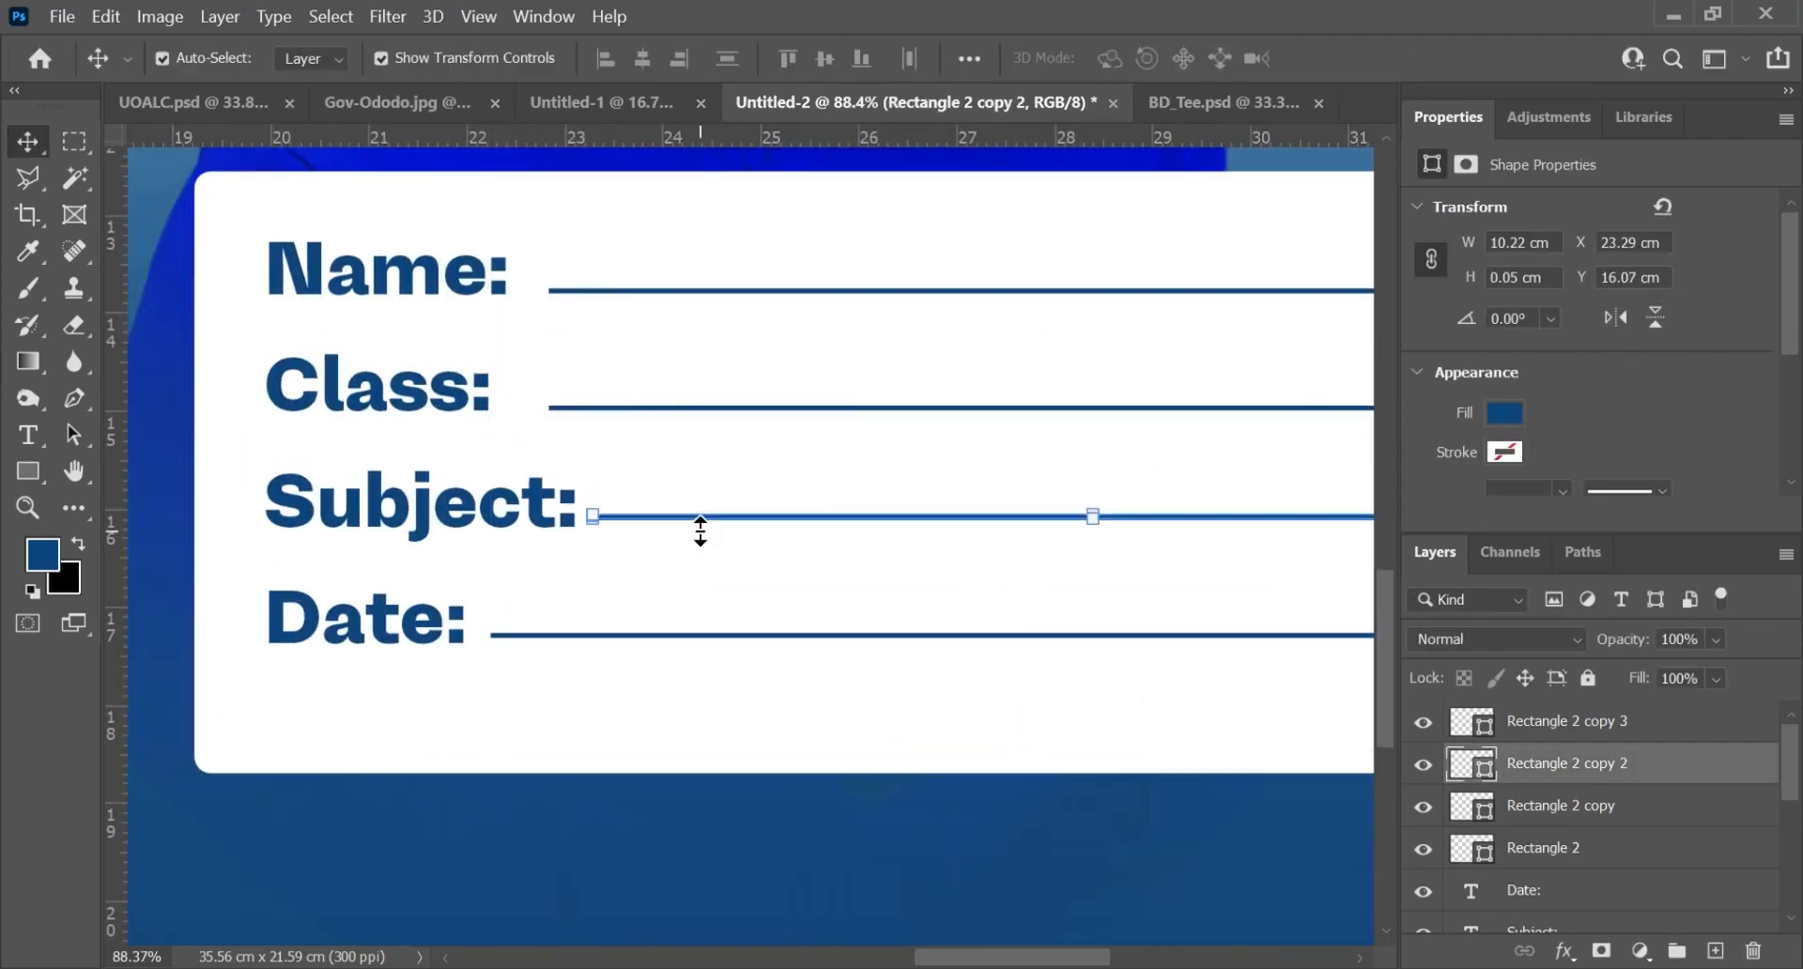
{"action": "scroll", "coordinate": [701, 532], "scroll_direction": "down", "scroll_amount": 6}
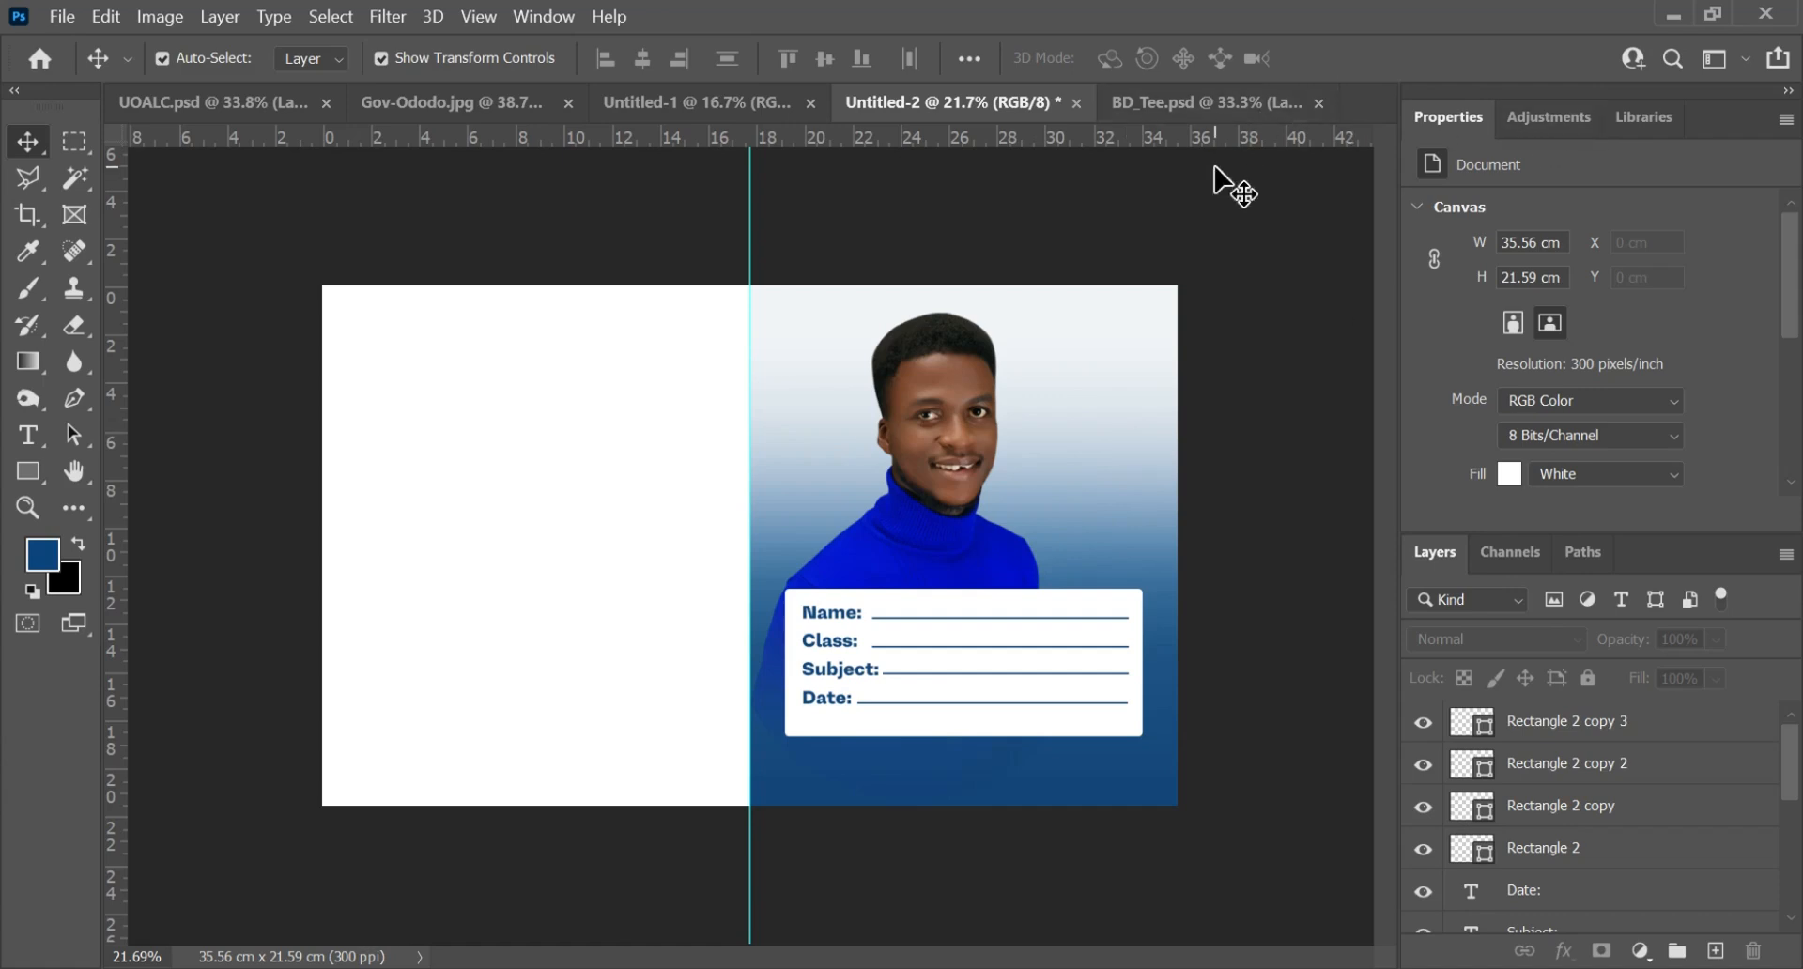
{"action": "key", "text": "ctrl"}
{"action": "key", "text": "ctrl+o"}
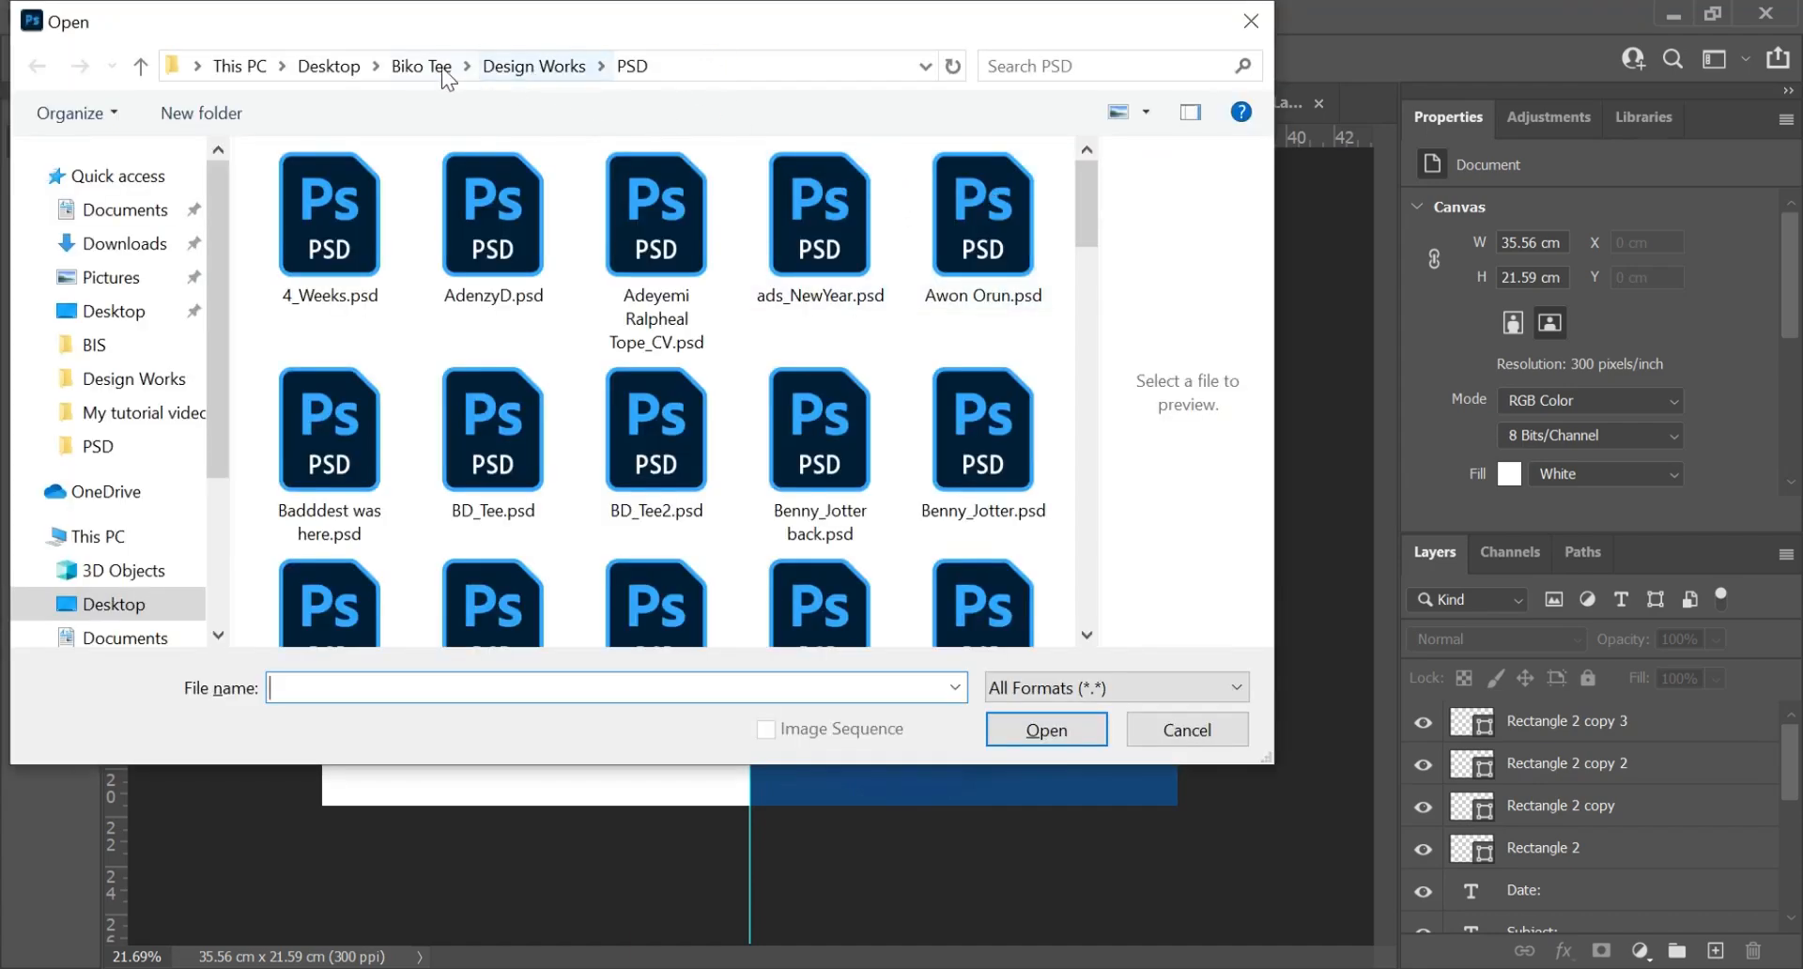
{"action": "left_click", "coordinate": [526, 66]}
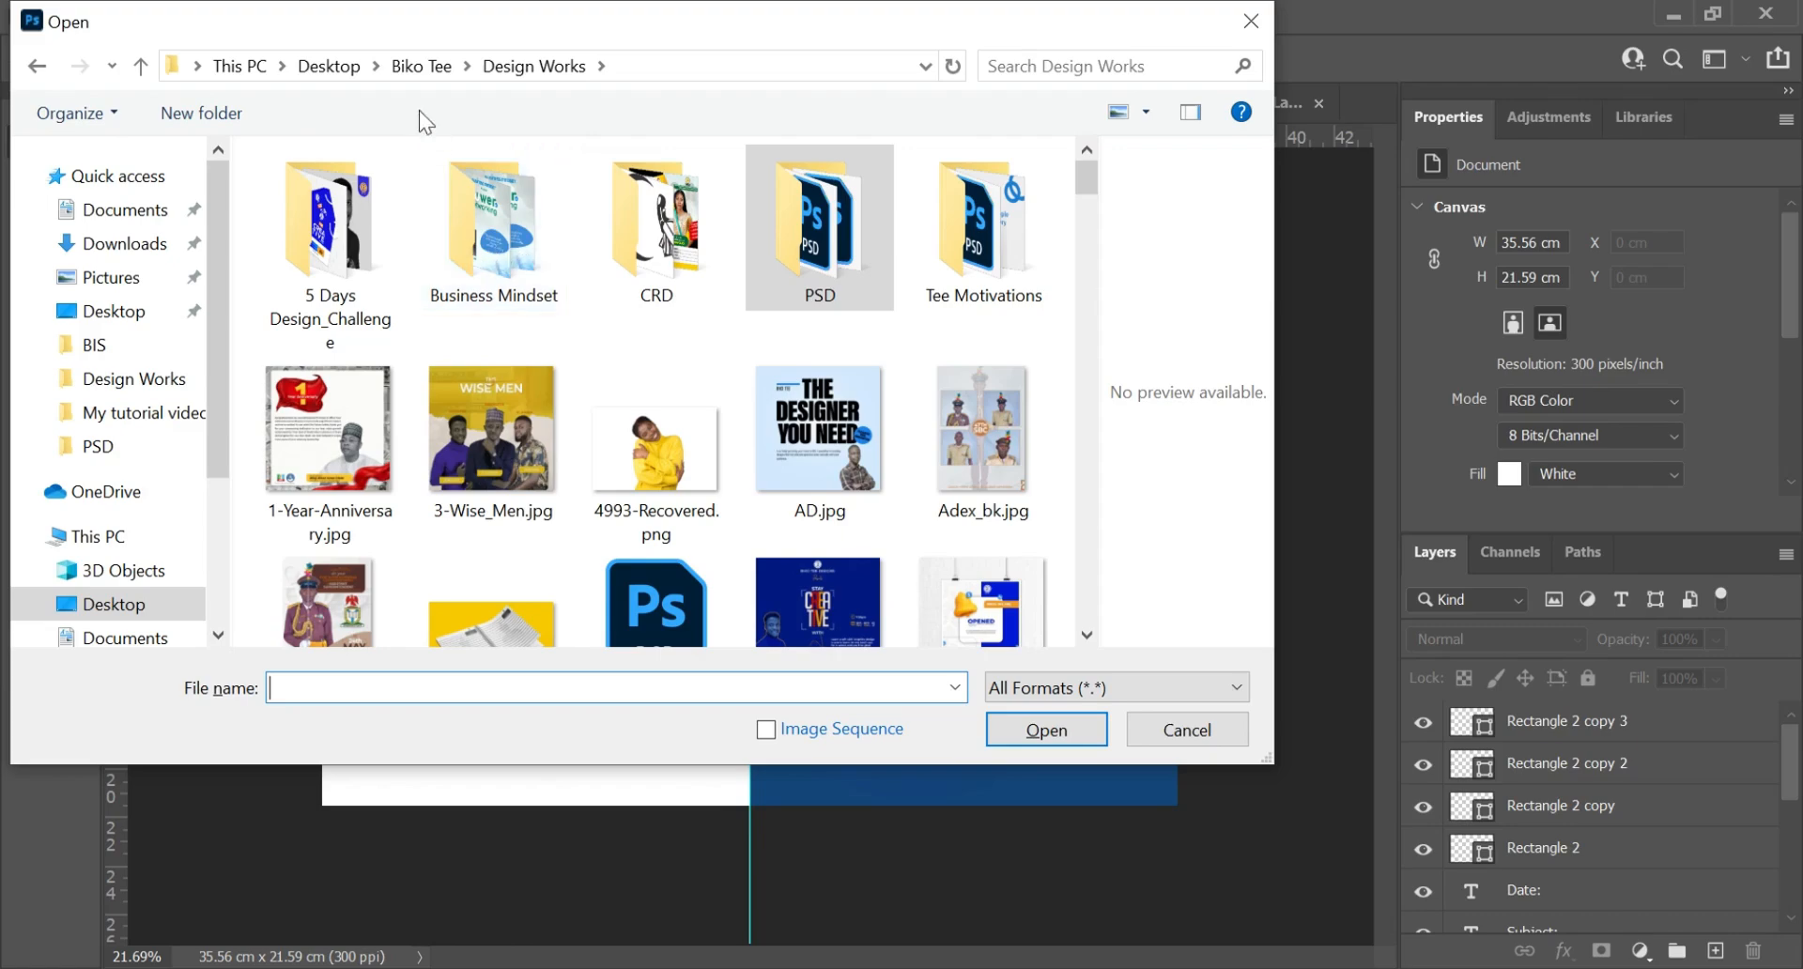
{"action": "scroll", "coordinate": [820, 438], "scroll_direction": "down", "scroll_amount": 5}
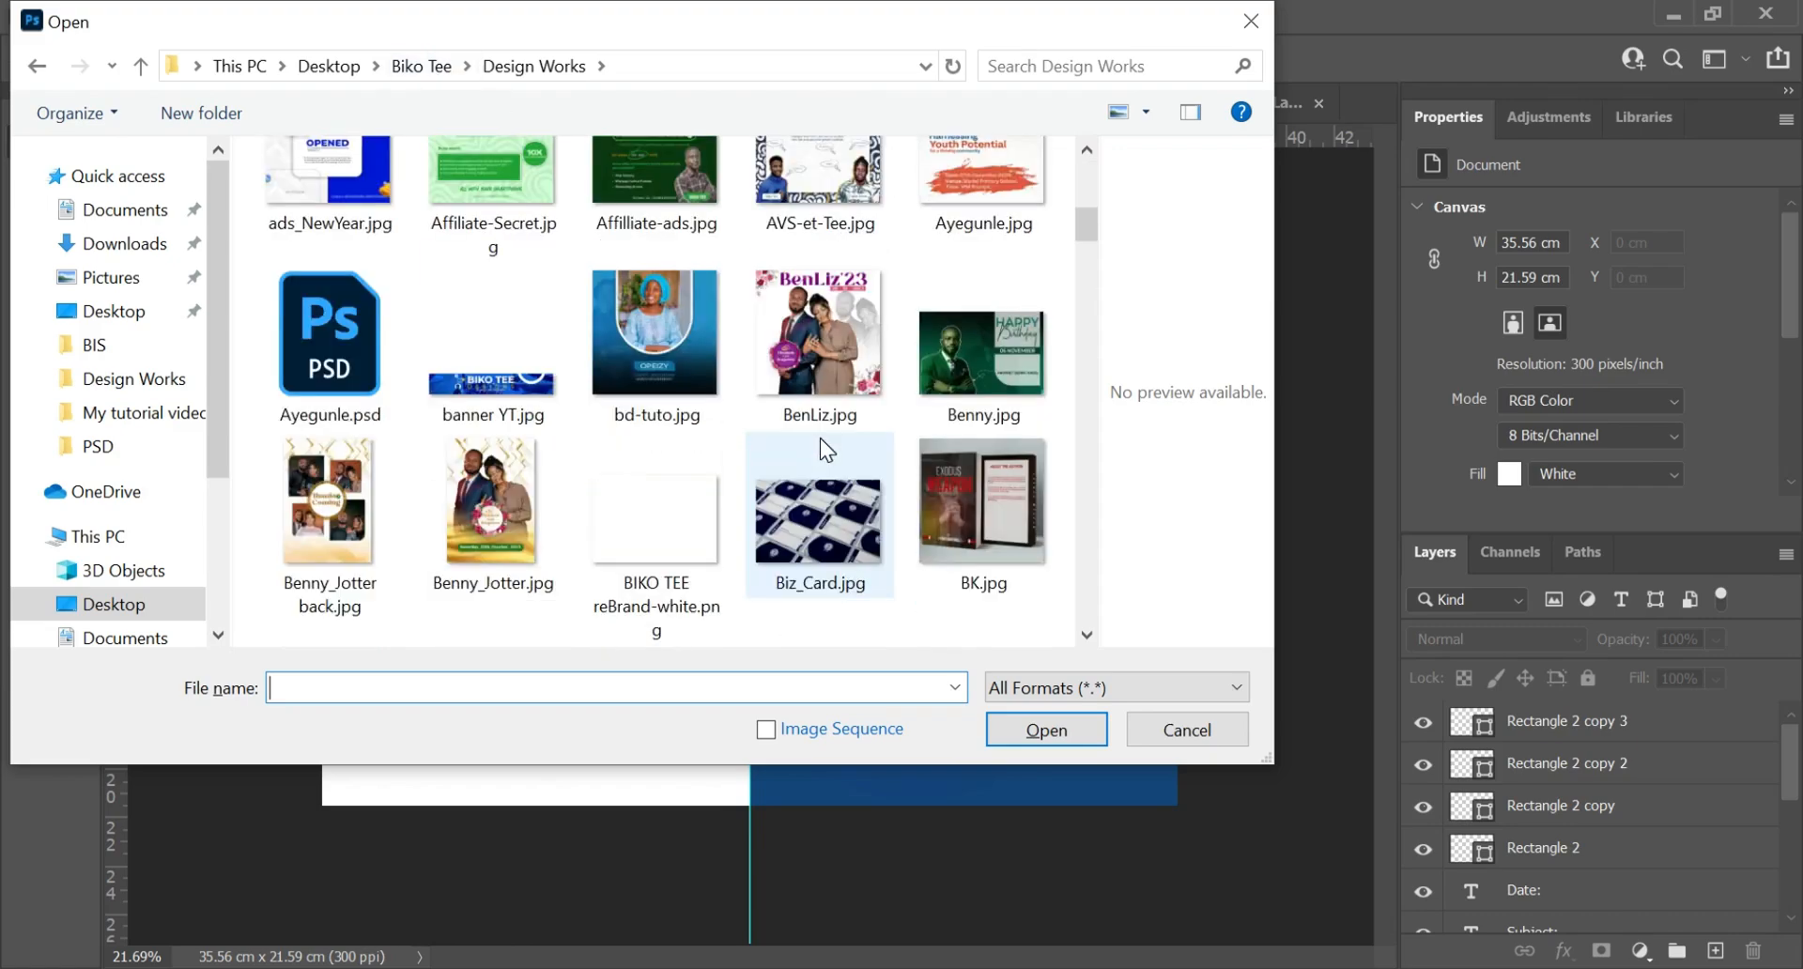
{"action": "scroll", "coordinate": [820, 438], "scroll_direction": "up", "scroll_amount": 5}
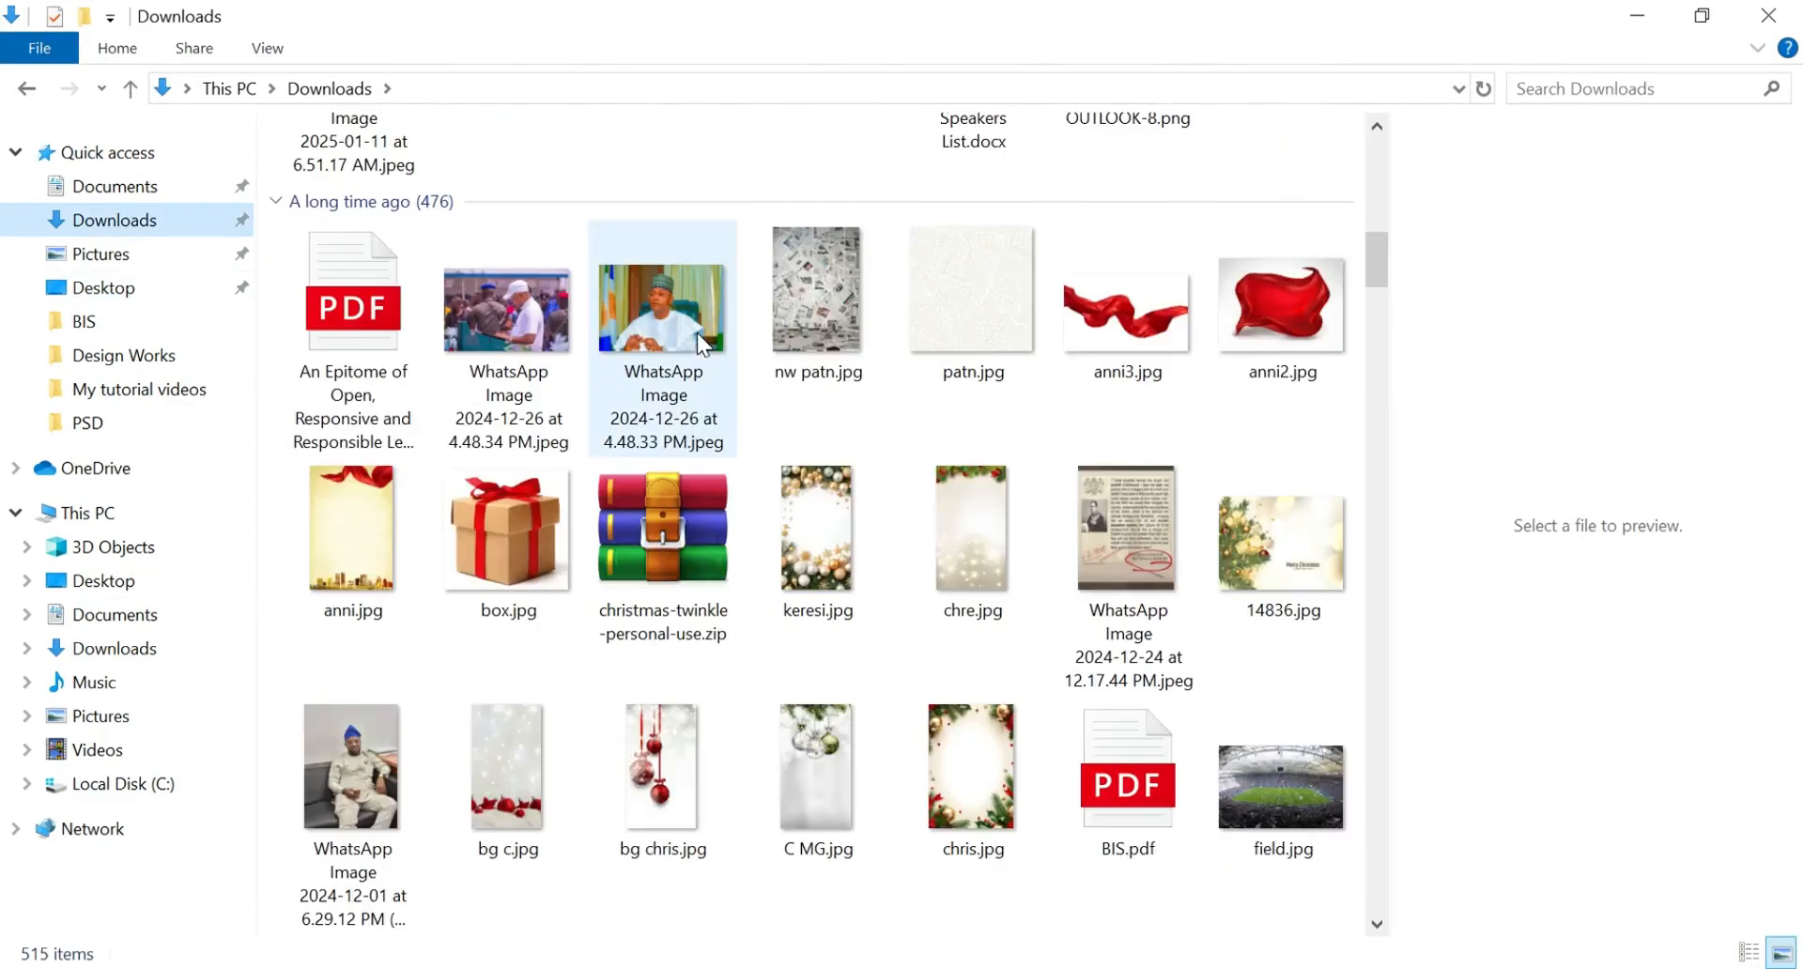
Step: Place the office-building image image_fx_ (2).jpg from Downloads in the cover and move its layer between Layer 2 and Layer 1
{"action": "scroll", "coordinate": [697, 332], "scroll_direction": "up", "scroll_amount": 10}
{"action": "left_click_drag", "start_coordinate": [352, 554], "coordinate": [634, 909]}
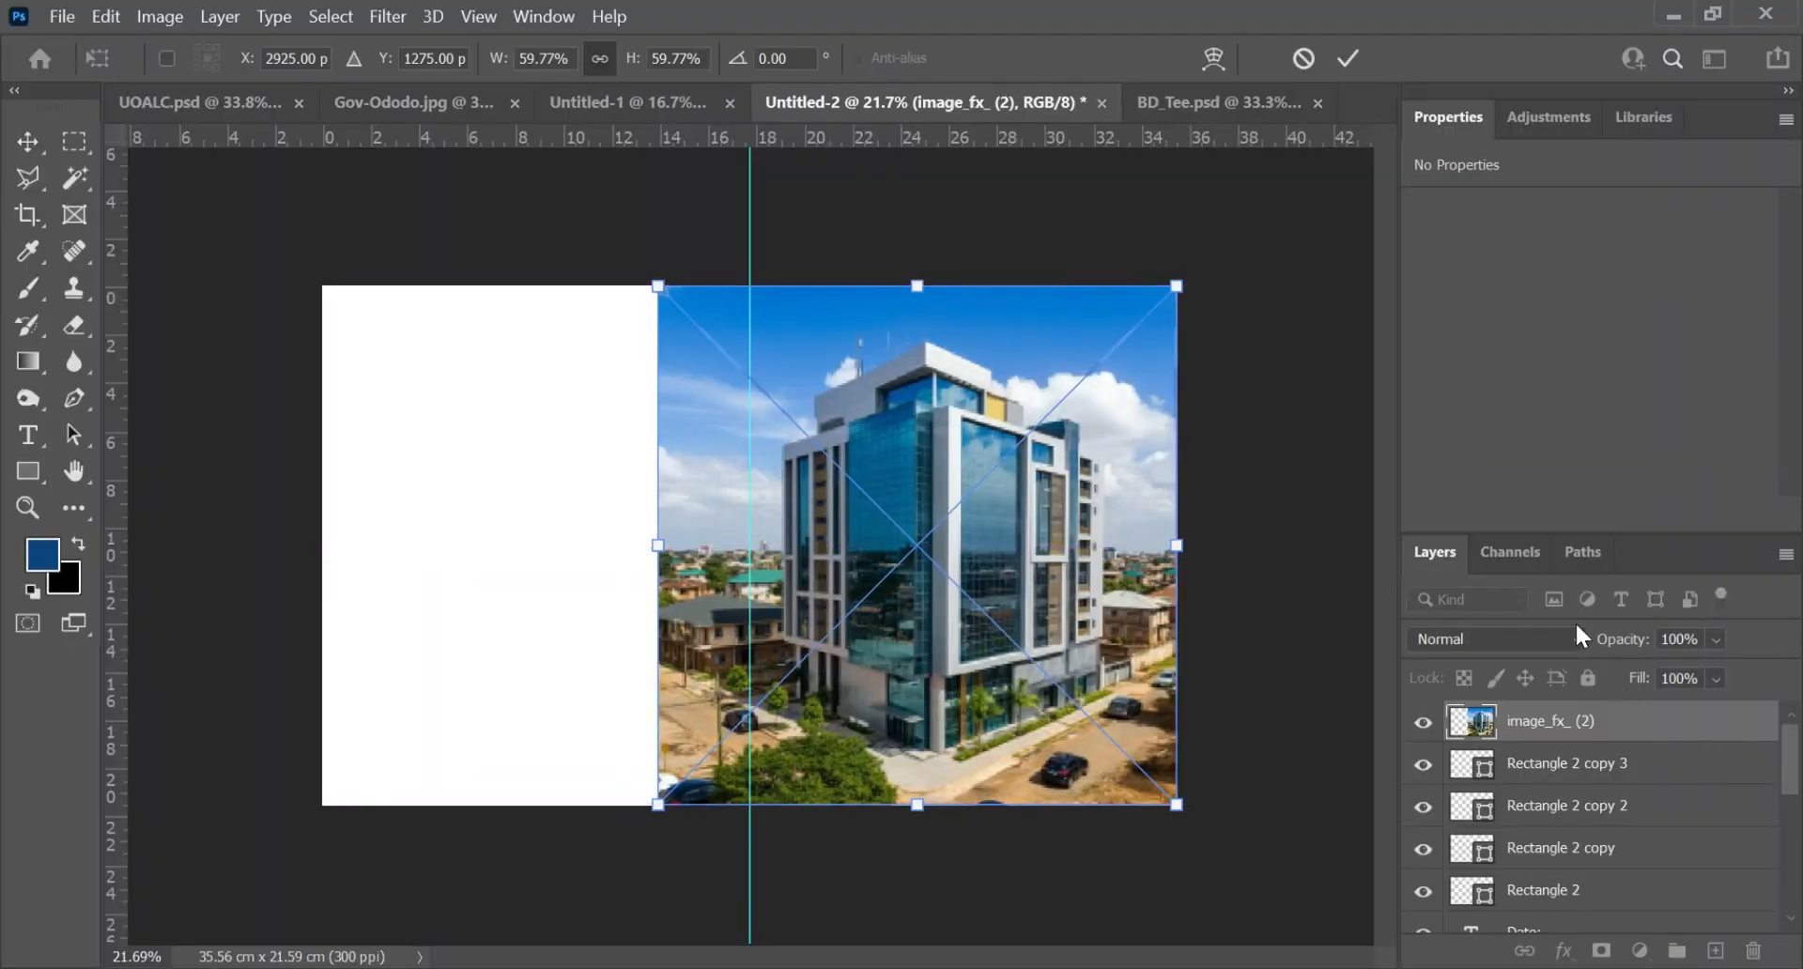
{"action": "left_click", "coordinate": [1347, 52]}
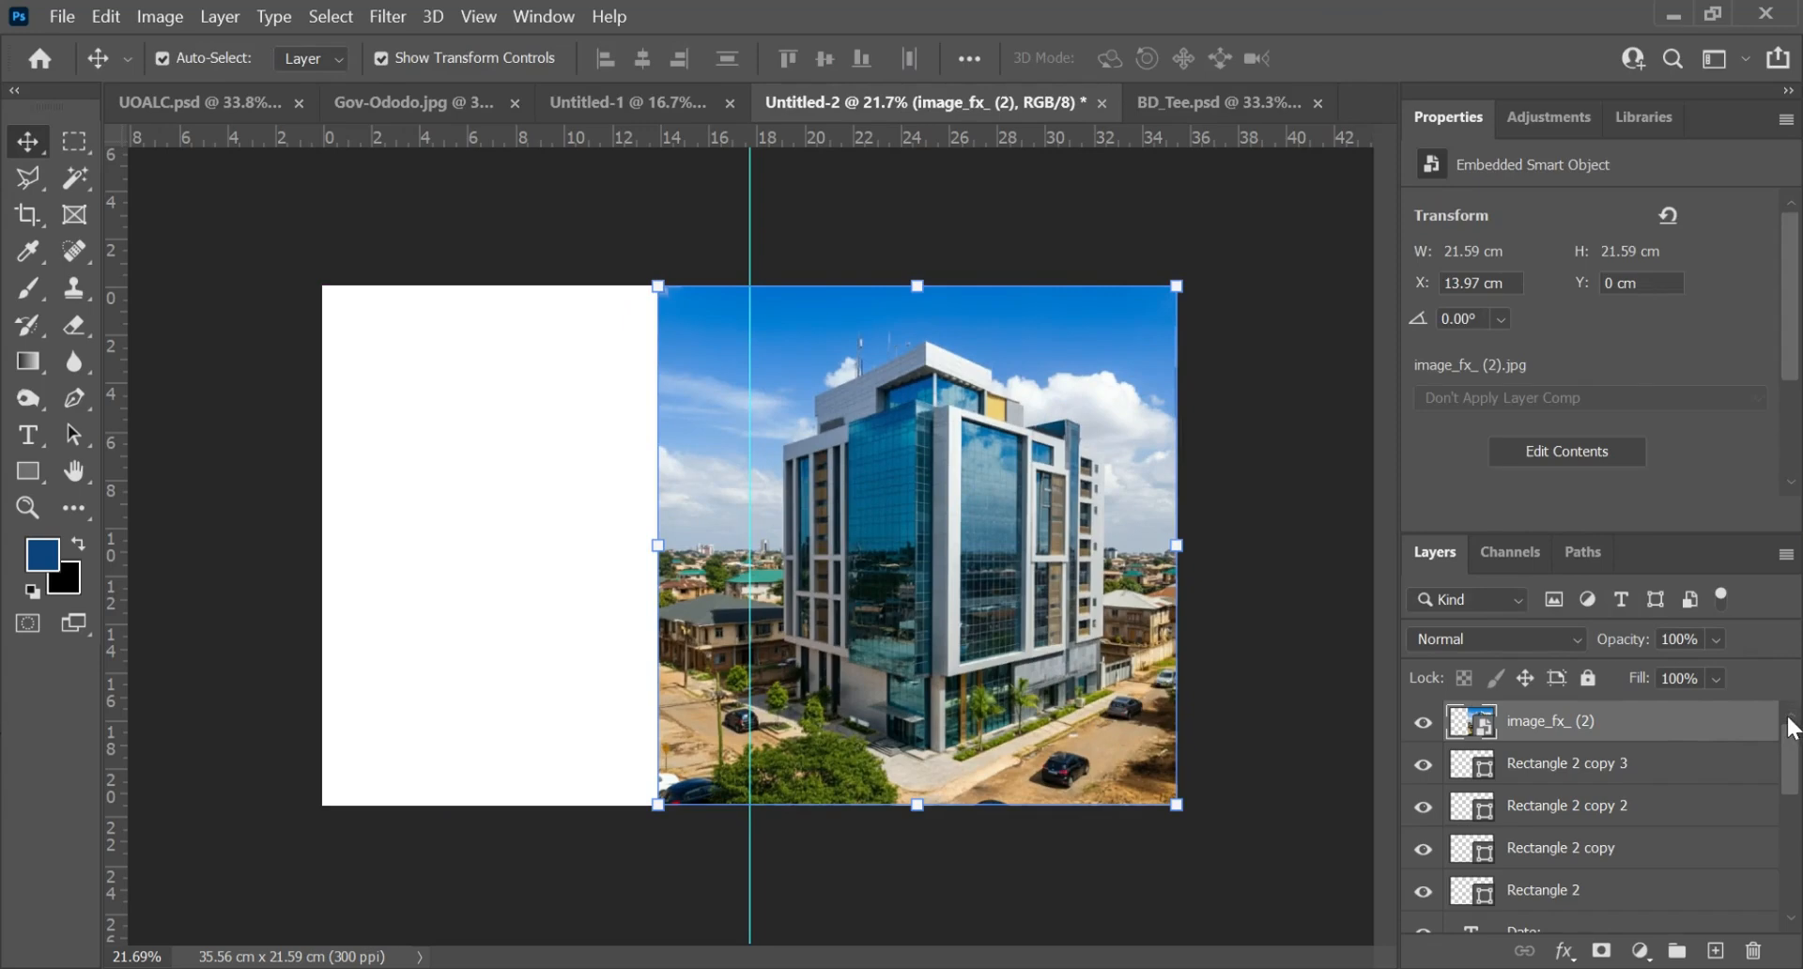
{"action": "scroll", "coordinate": [1710, 865], "scroll_direction": "down", "scroll_amount": 3}
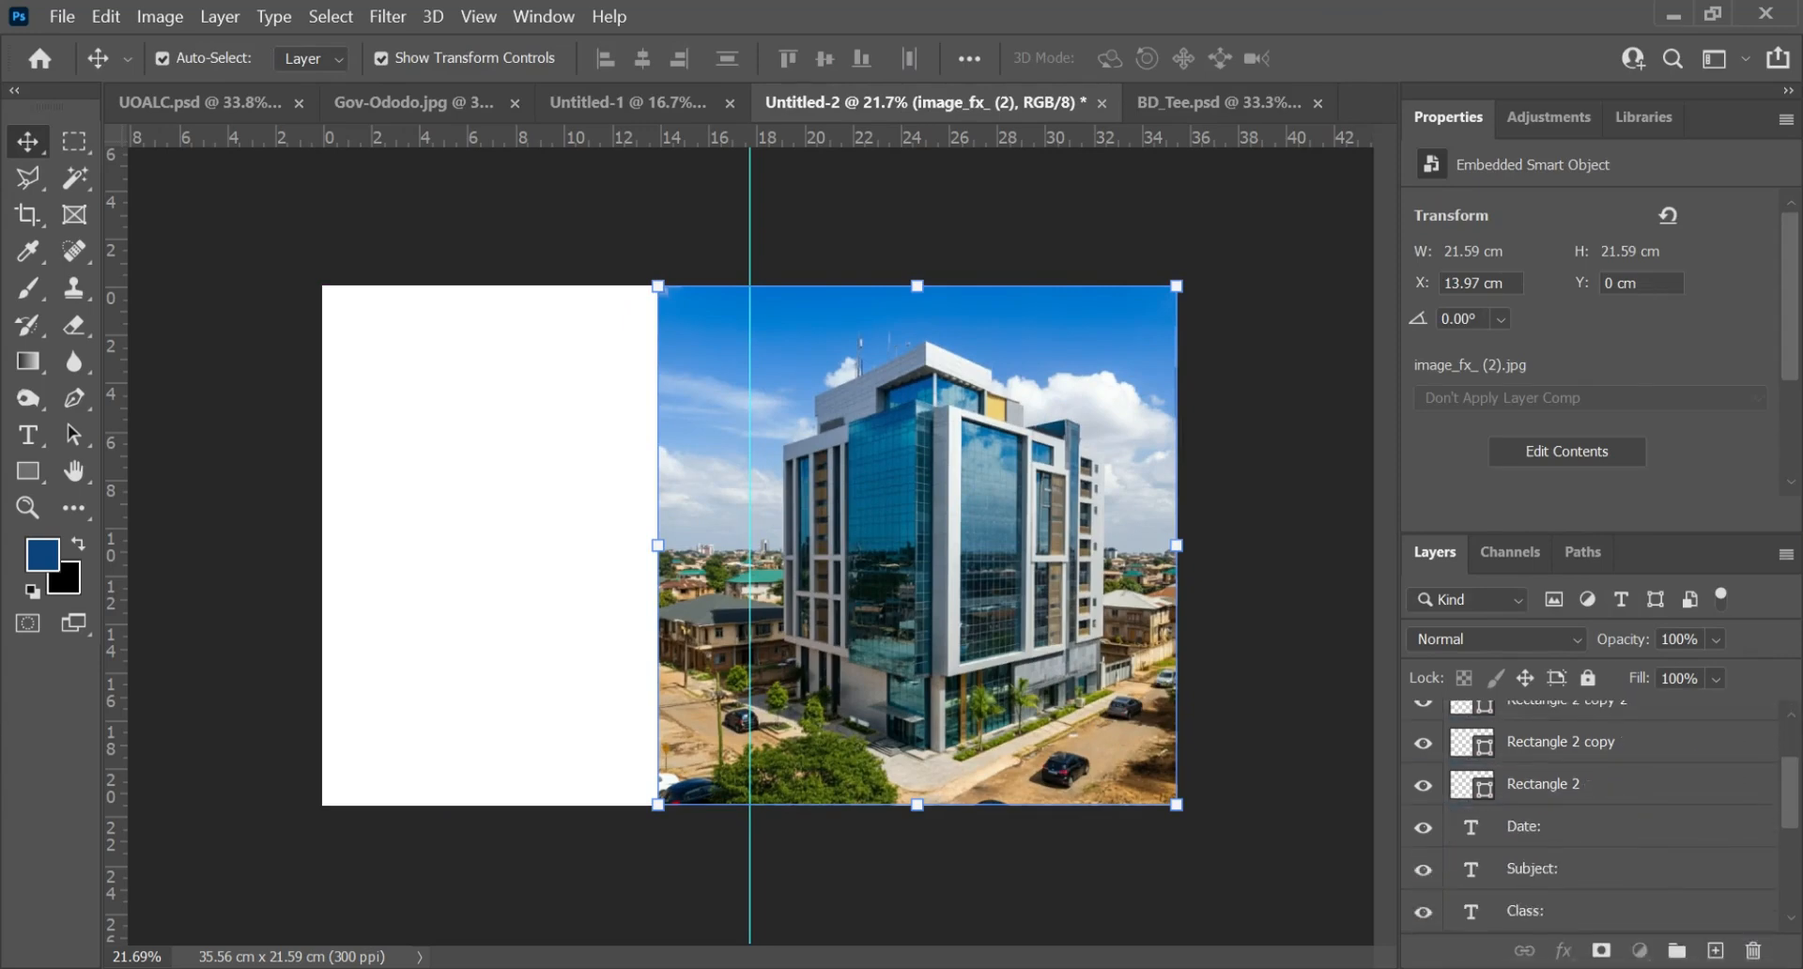
{"action": "left_click_drag", "start_coordinate": [1654, 967], "coordinate": [1639, 865]}
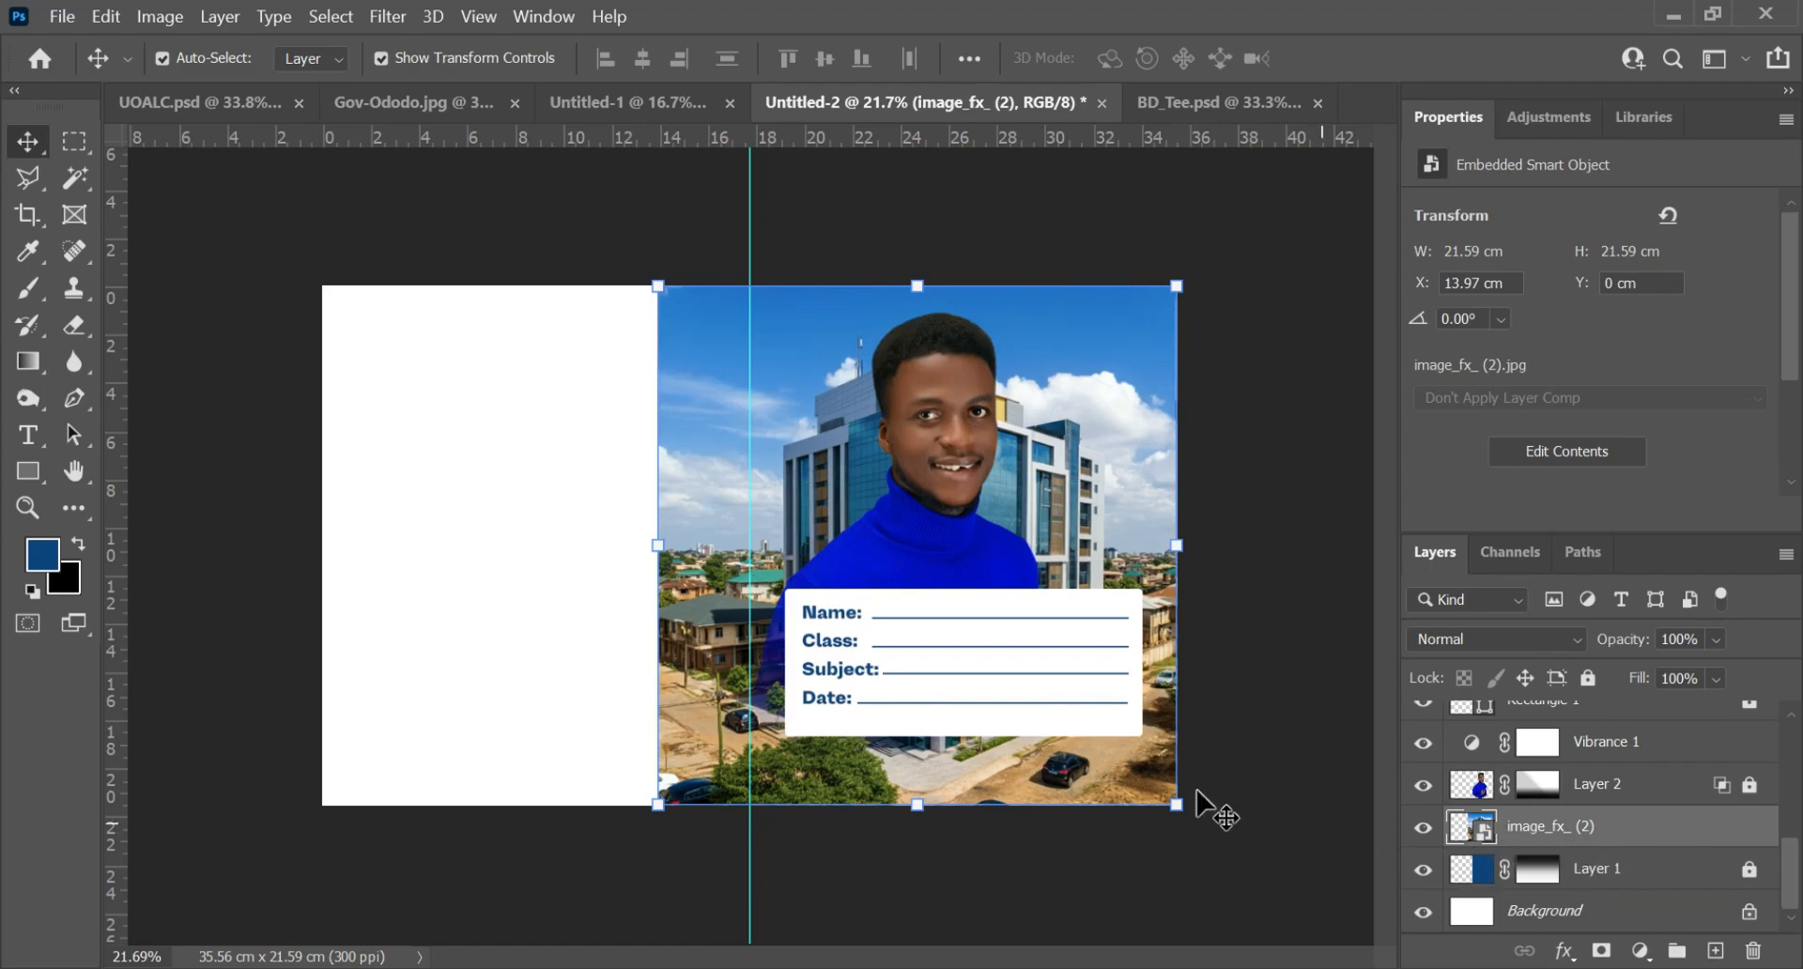
Step: Try clipping the building image to Layer 1, and release the clipping mask again
{"action": "left_click_drag", "start_coordinate": [1588, 810], "coordinate": [1562, 805]}
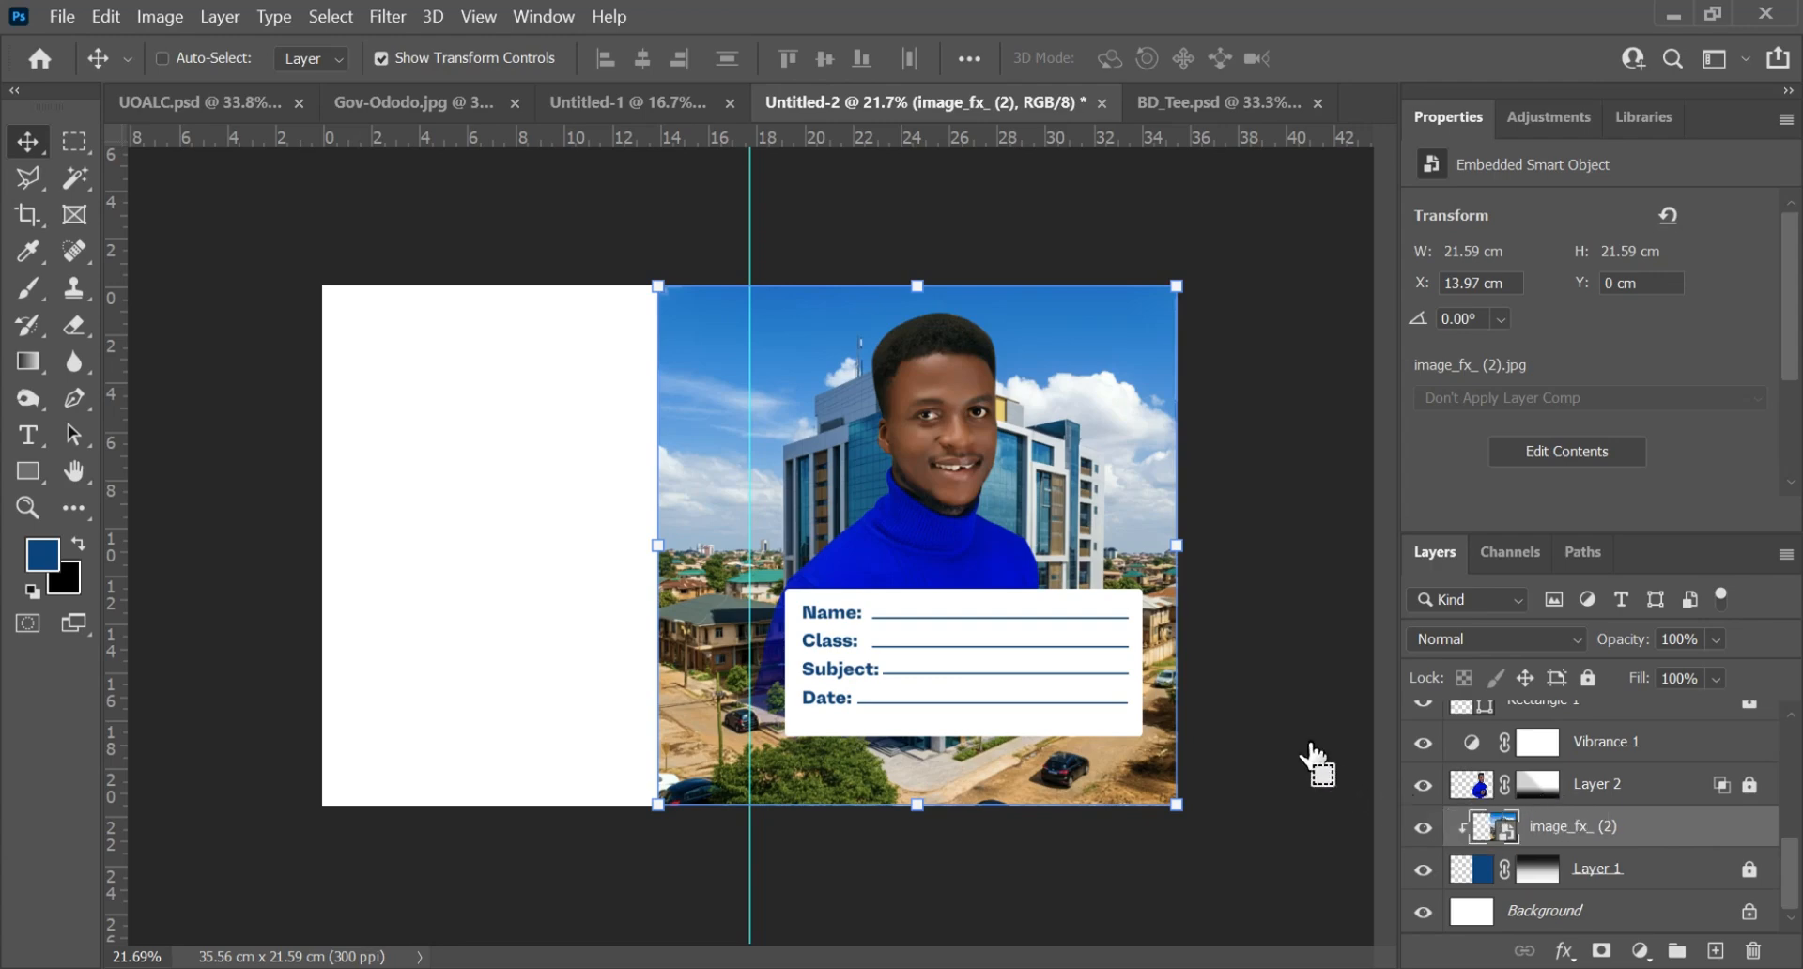
{"action": "key", "text": "ctrl+alt+g"}
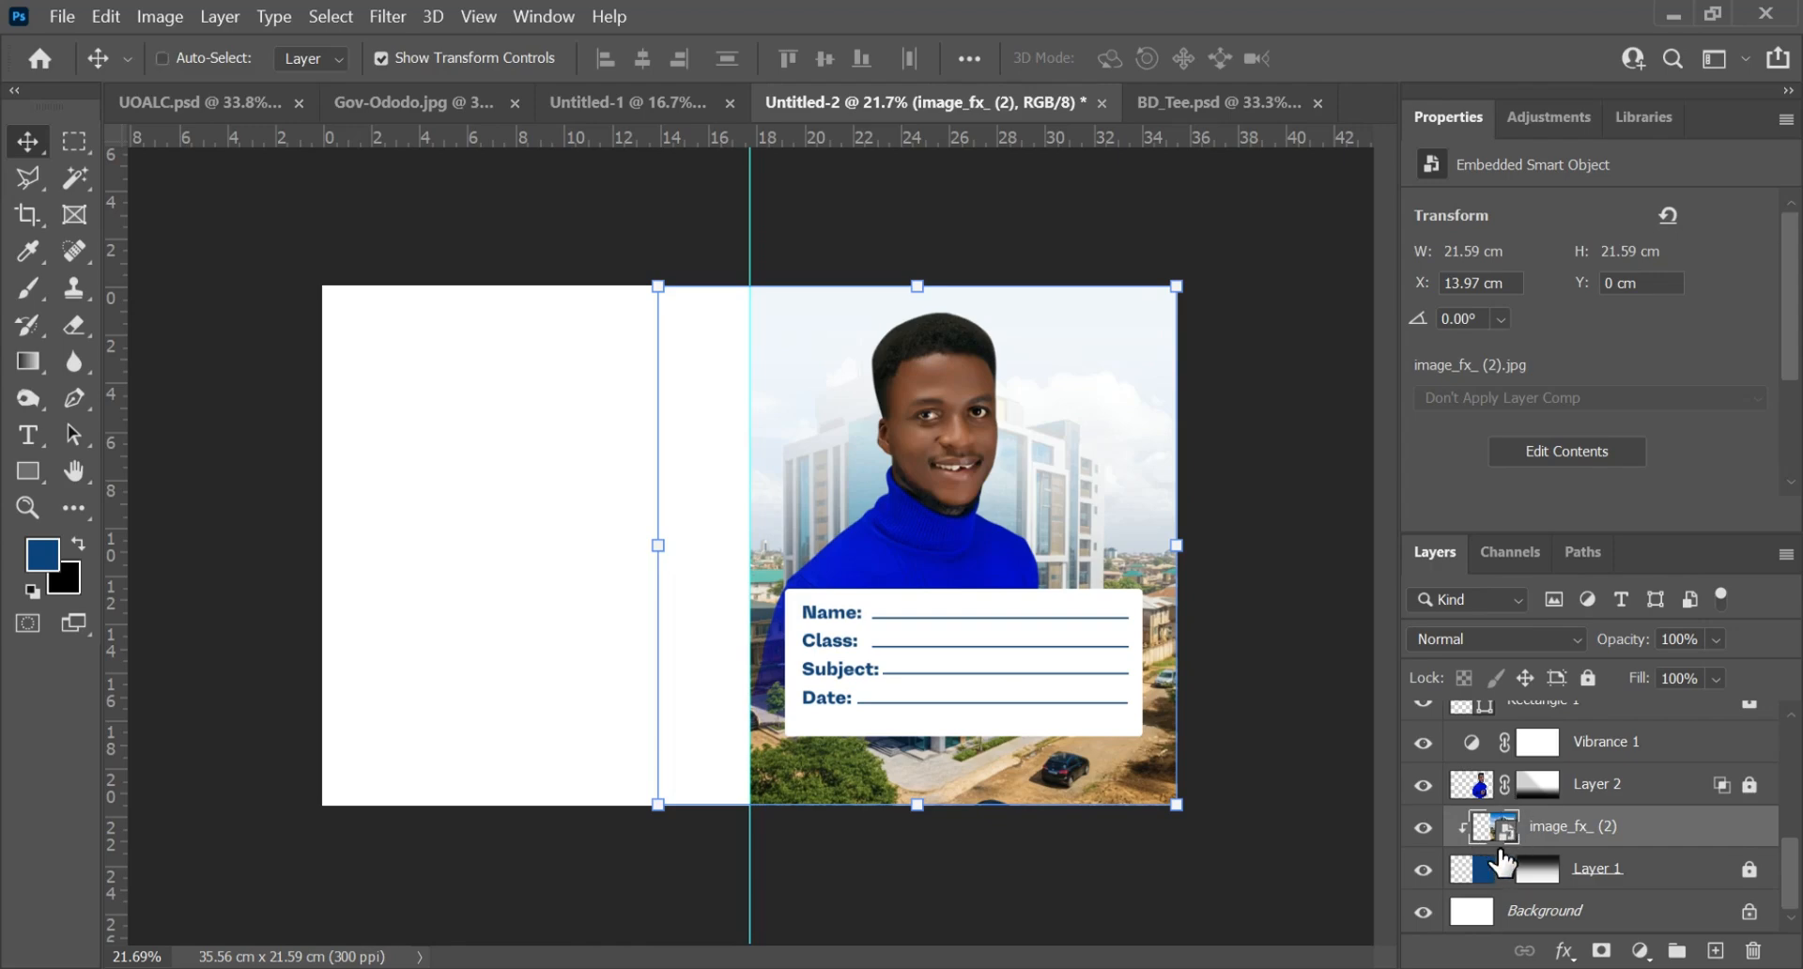
{"action": "left_click", "coordinate": [1501, 850], "text": "alt"}
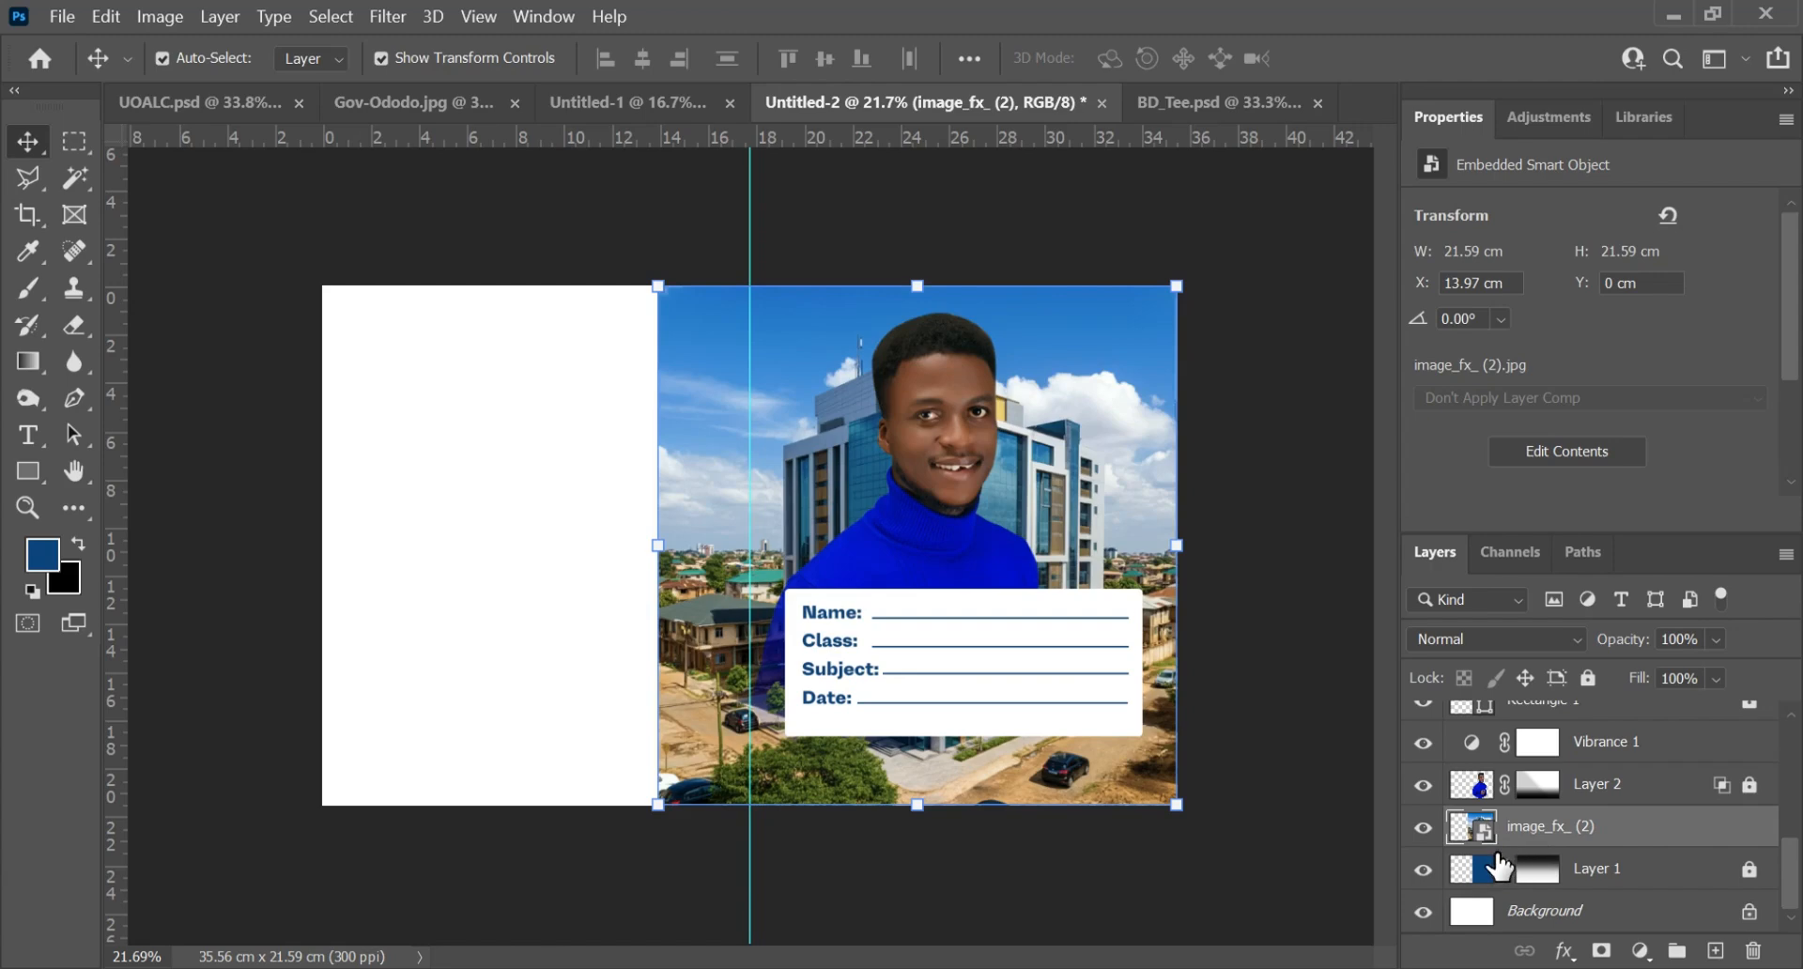
Step: Add a layer mask to the building image and select everything outside the cover's right half using Layer 1's outline
{"action": "left_click", "coordinate": [1602, 952]}
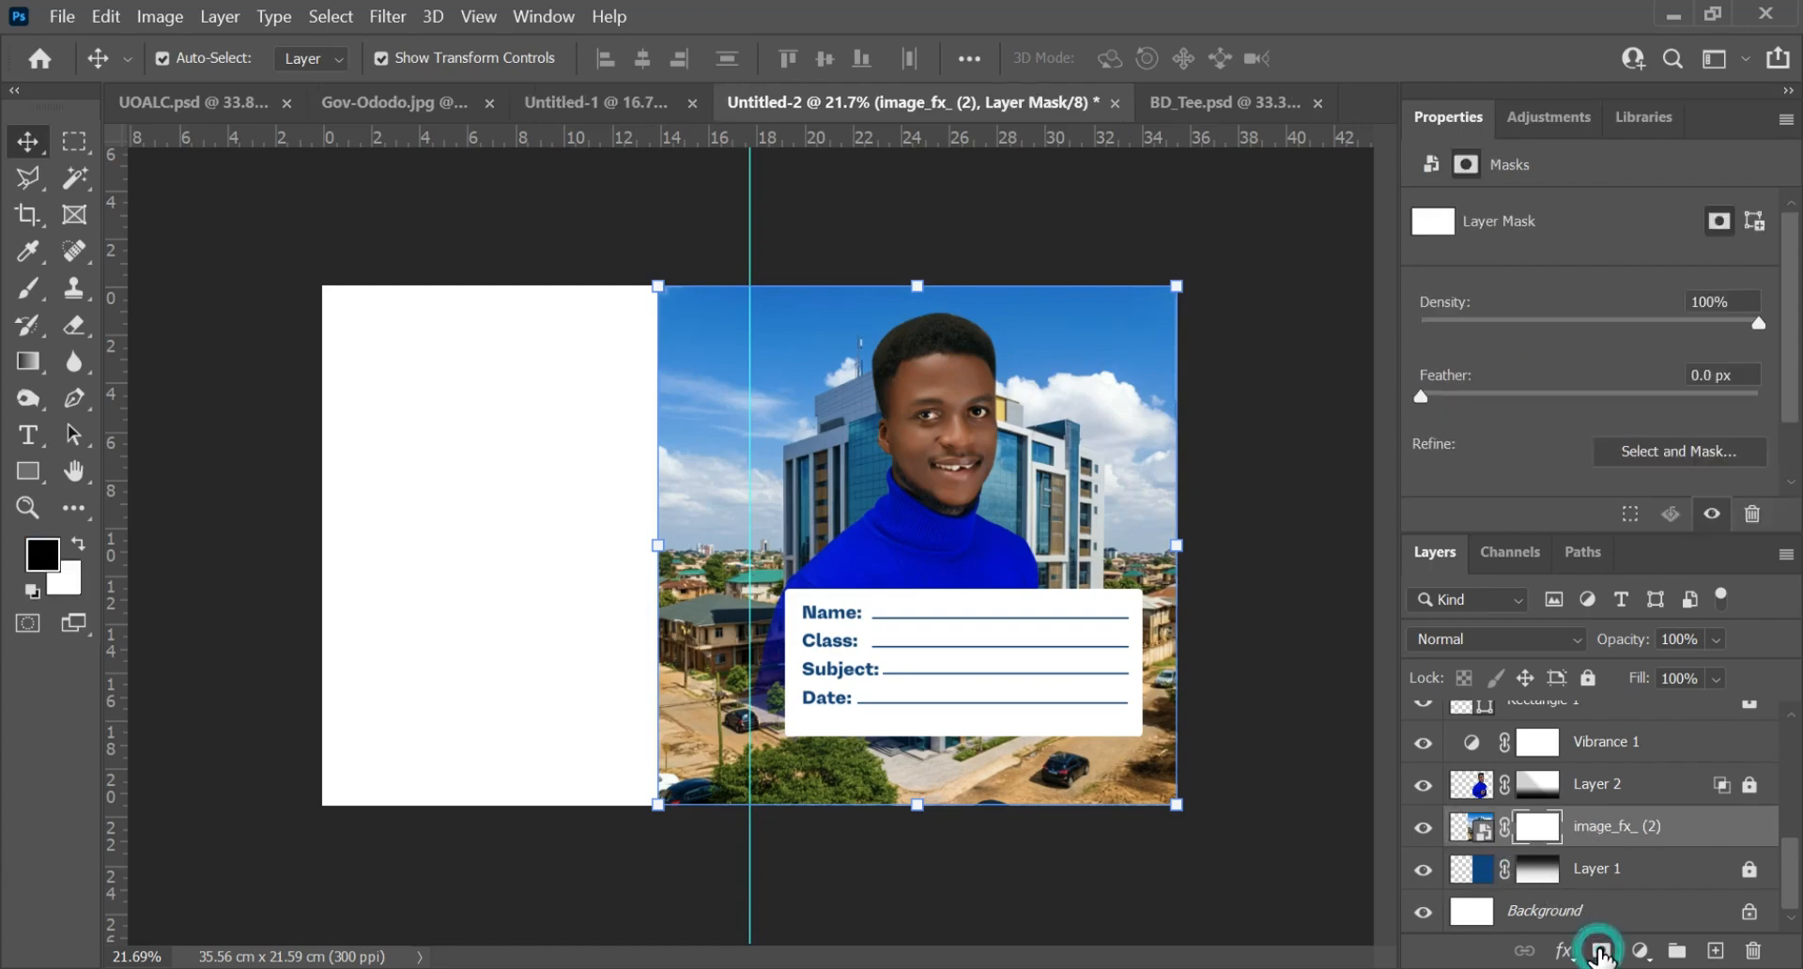
{"action": "left_click", "coordinate": [1482, 869], "text": "ctrl"}
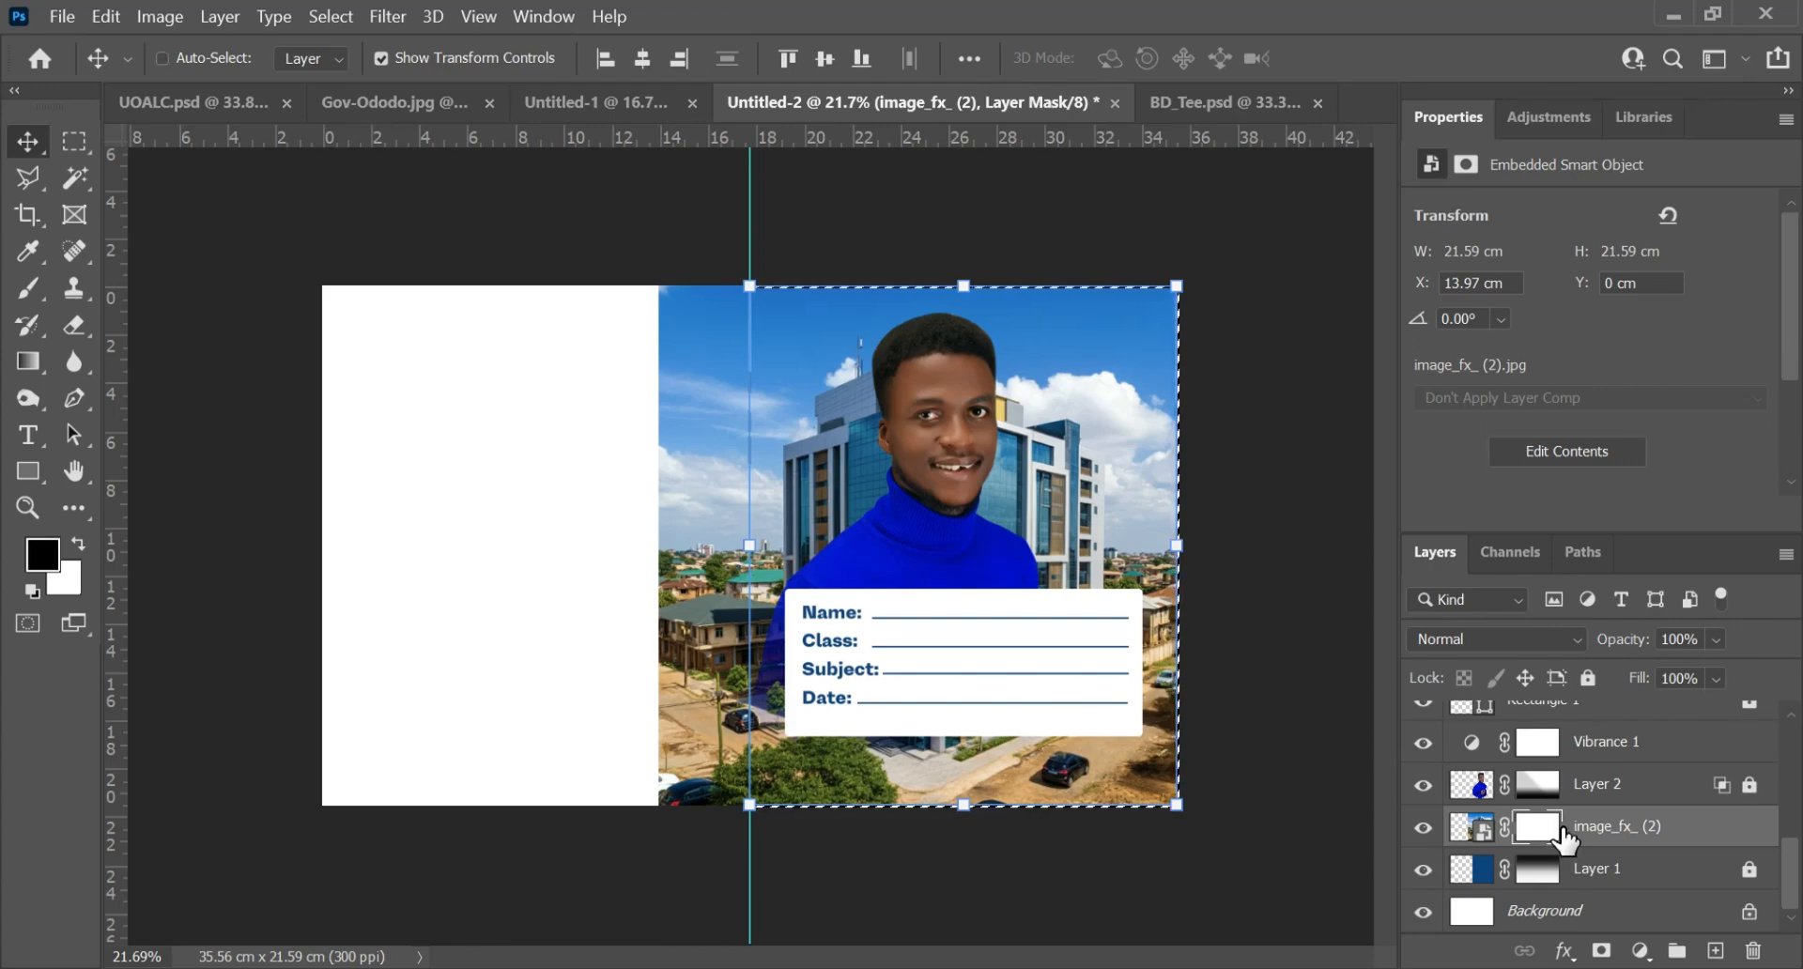
{"action": "key", "text": "ctrl+shift+i"}
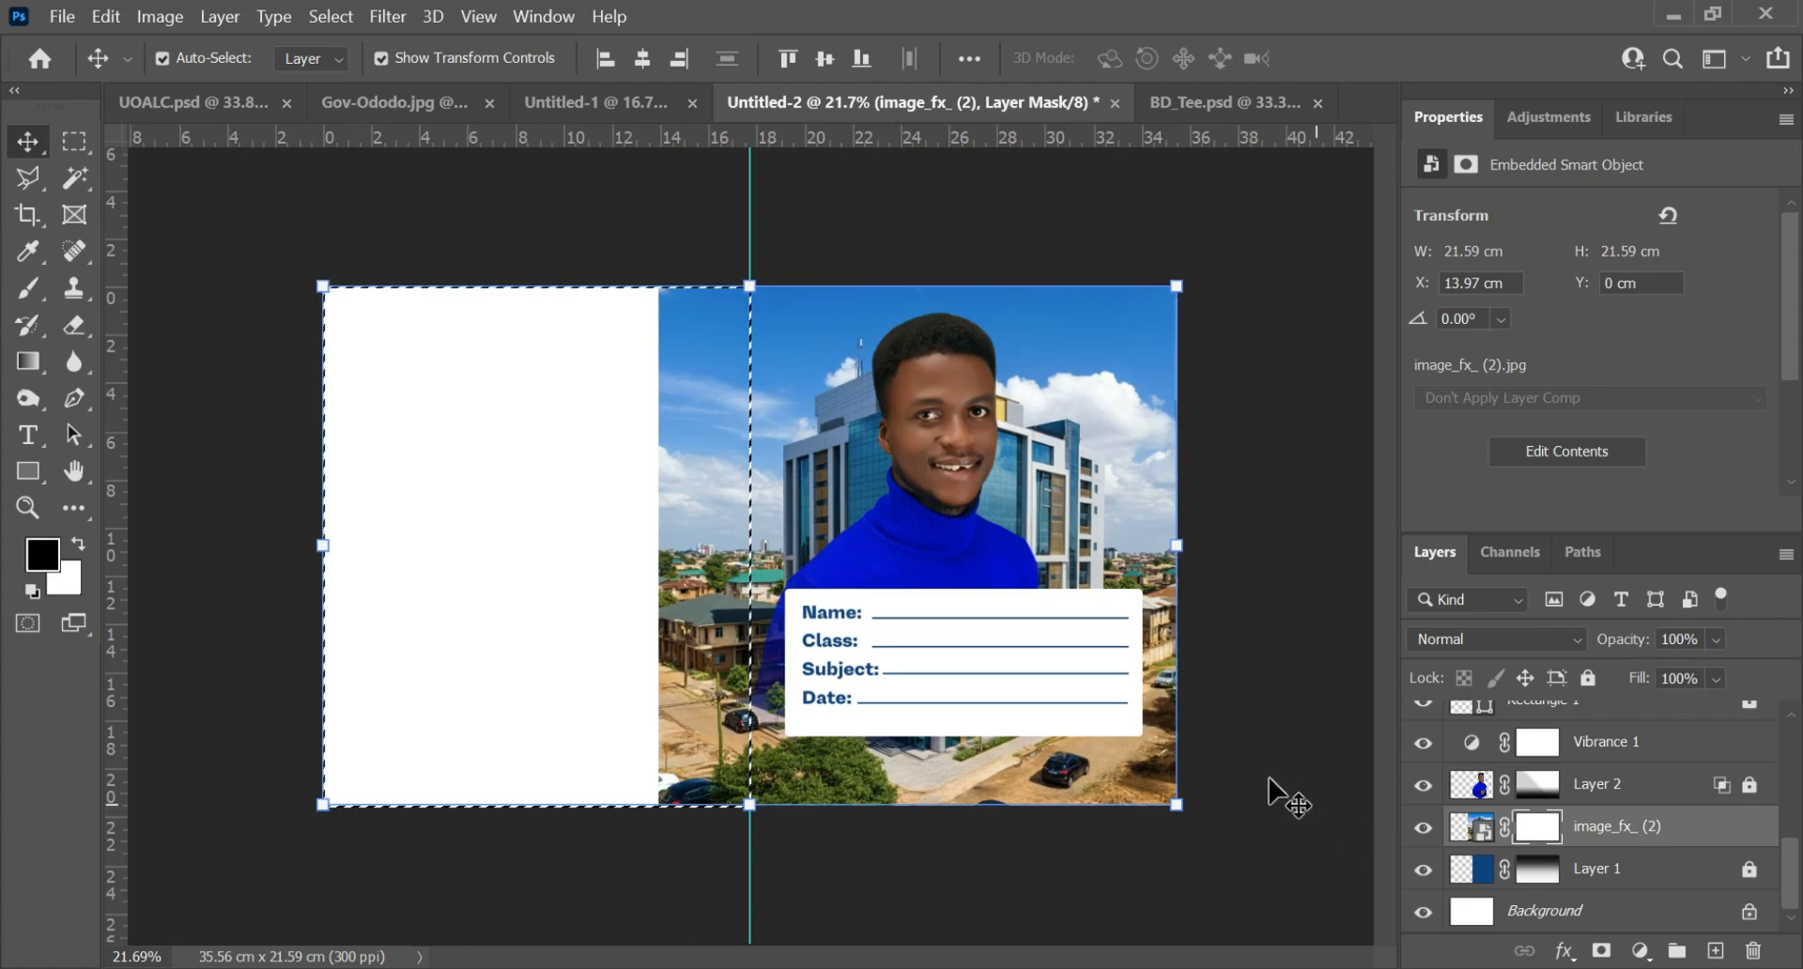
Step: Mask out the building image left of the centre guide with a black brush at 100% opacity and flow, enlarged to 1300, and deselect
{"action": "key", "text": "b"}
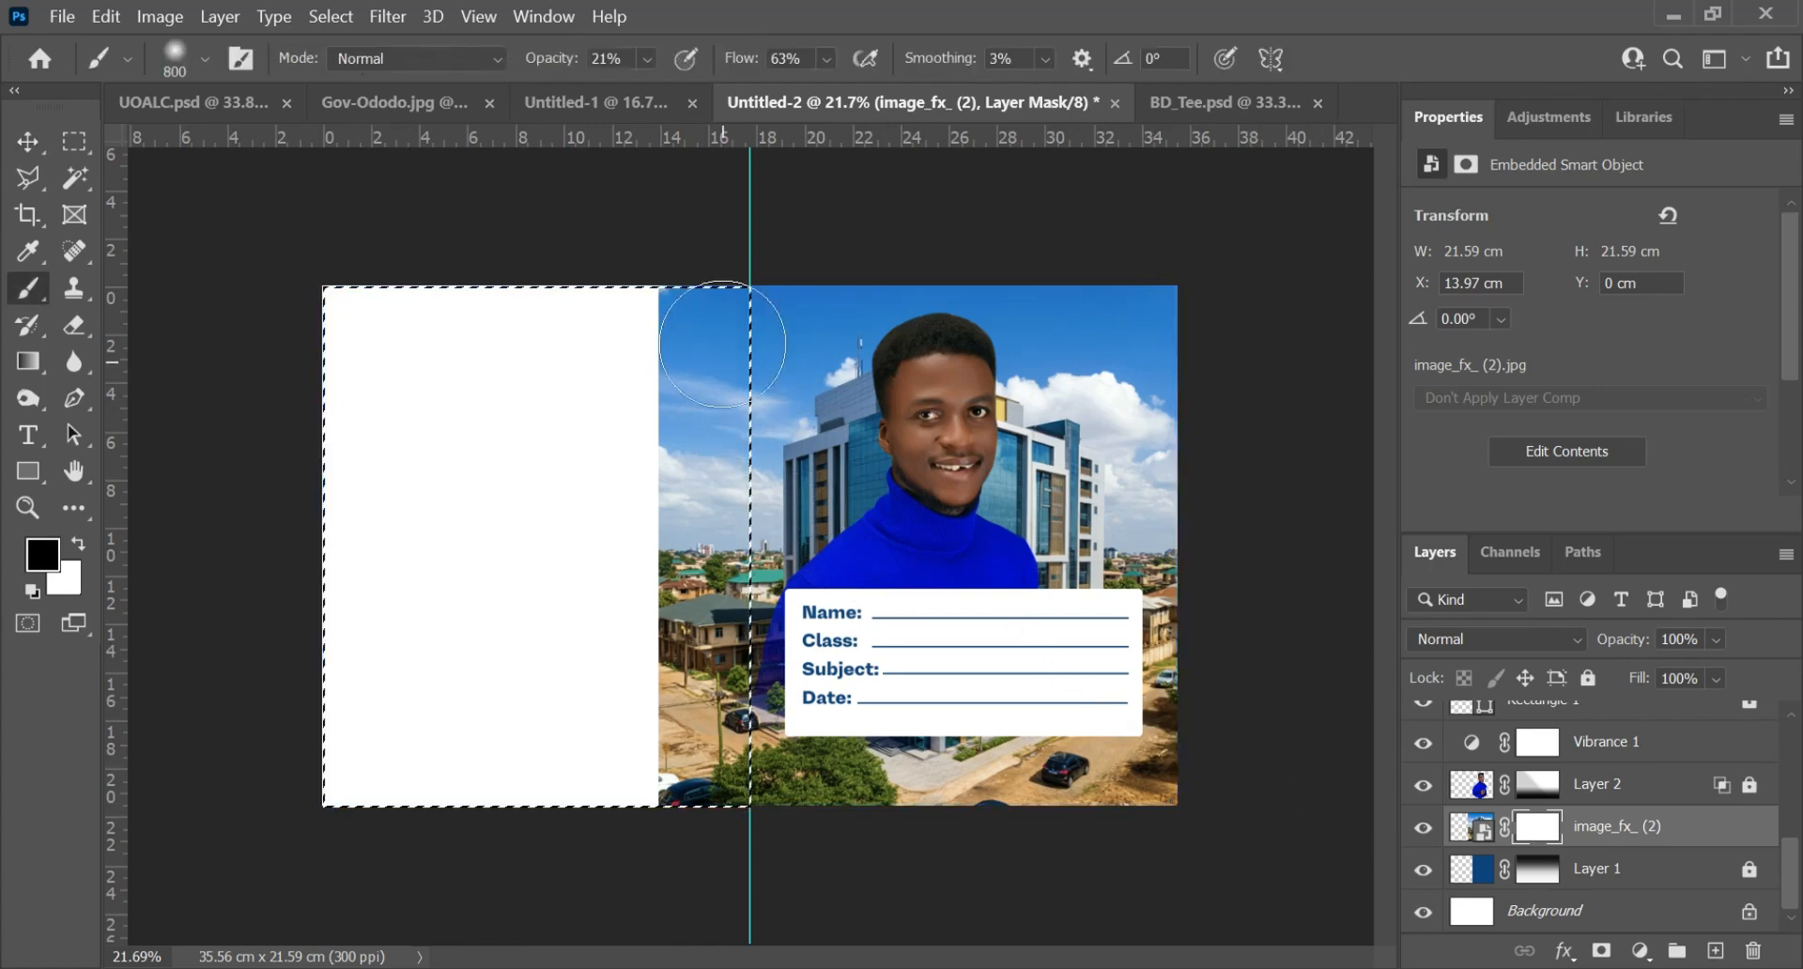
{"action": "left_click", "coordinate": [827, 58]}
{"action": "left_click_drag", "start_coordinate": [859, 94], "coordinate": [916, 88]}
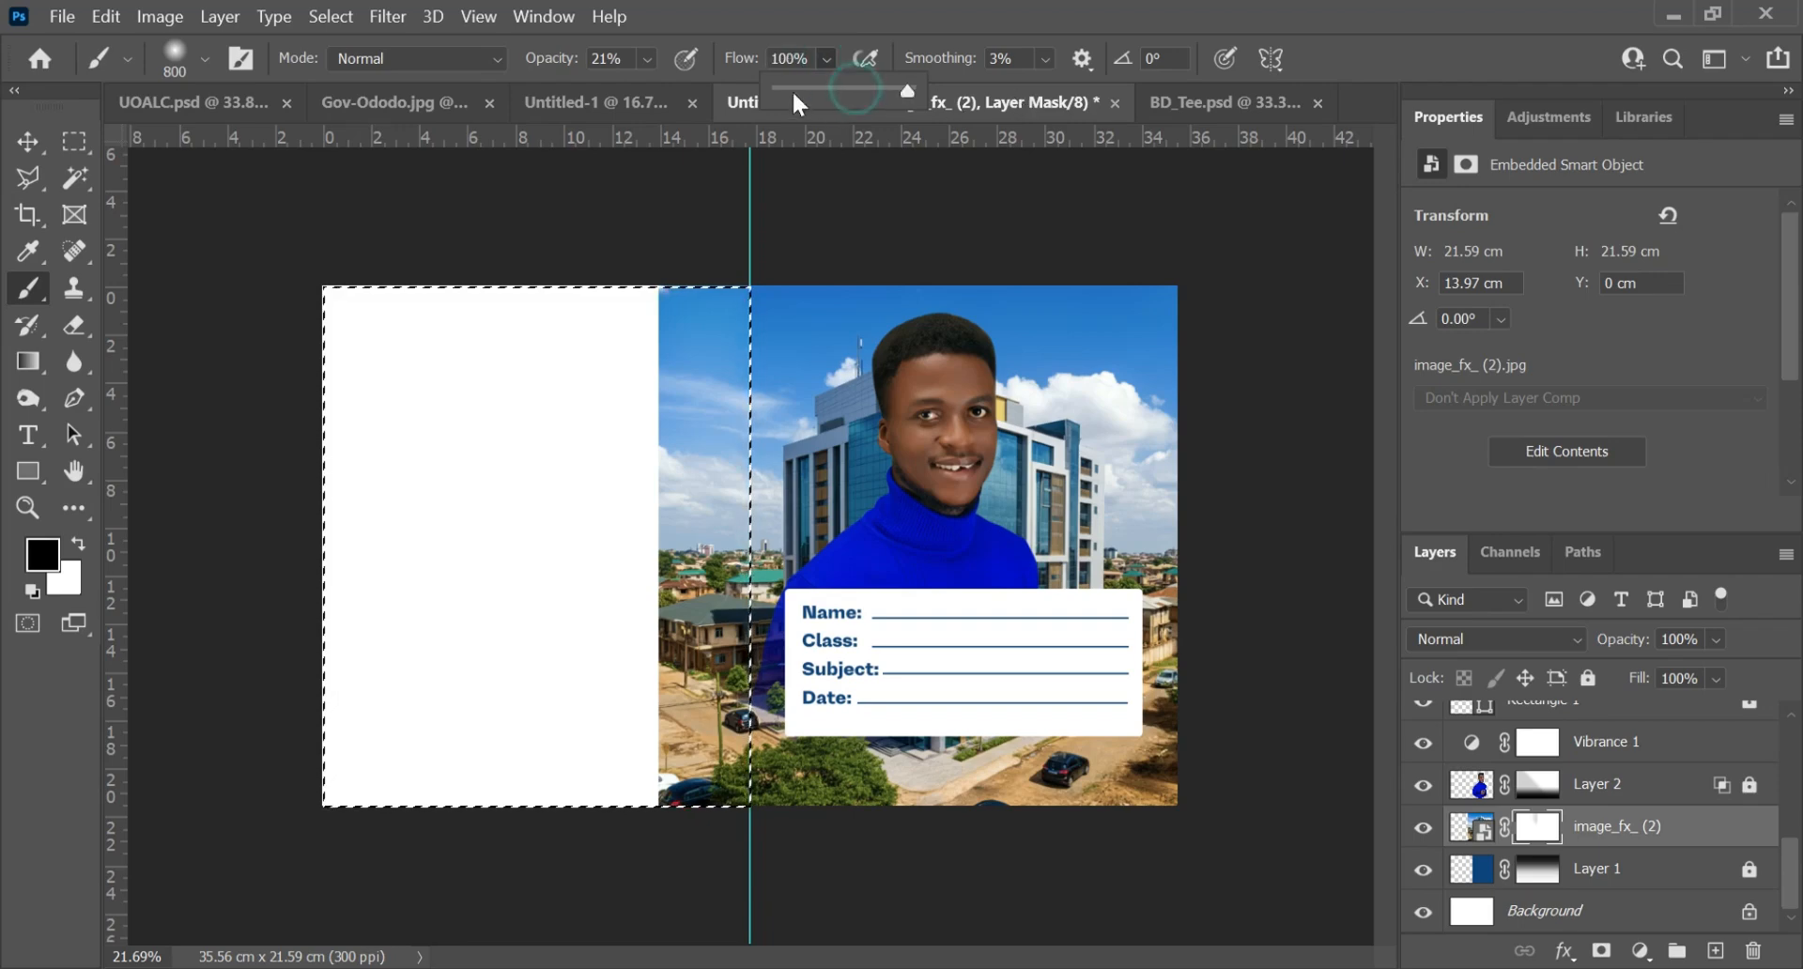
{"action": "left_click", "coordinate": [648, 58]}
{"action": "left_click_drag", "start_coordinate": [665, 86], "coordinate": [778, 92]}
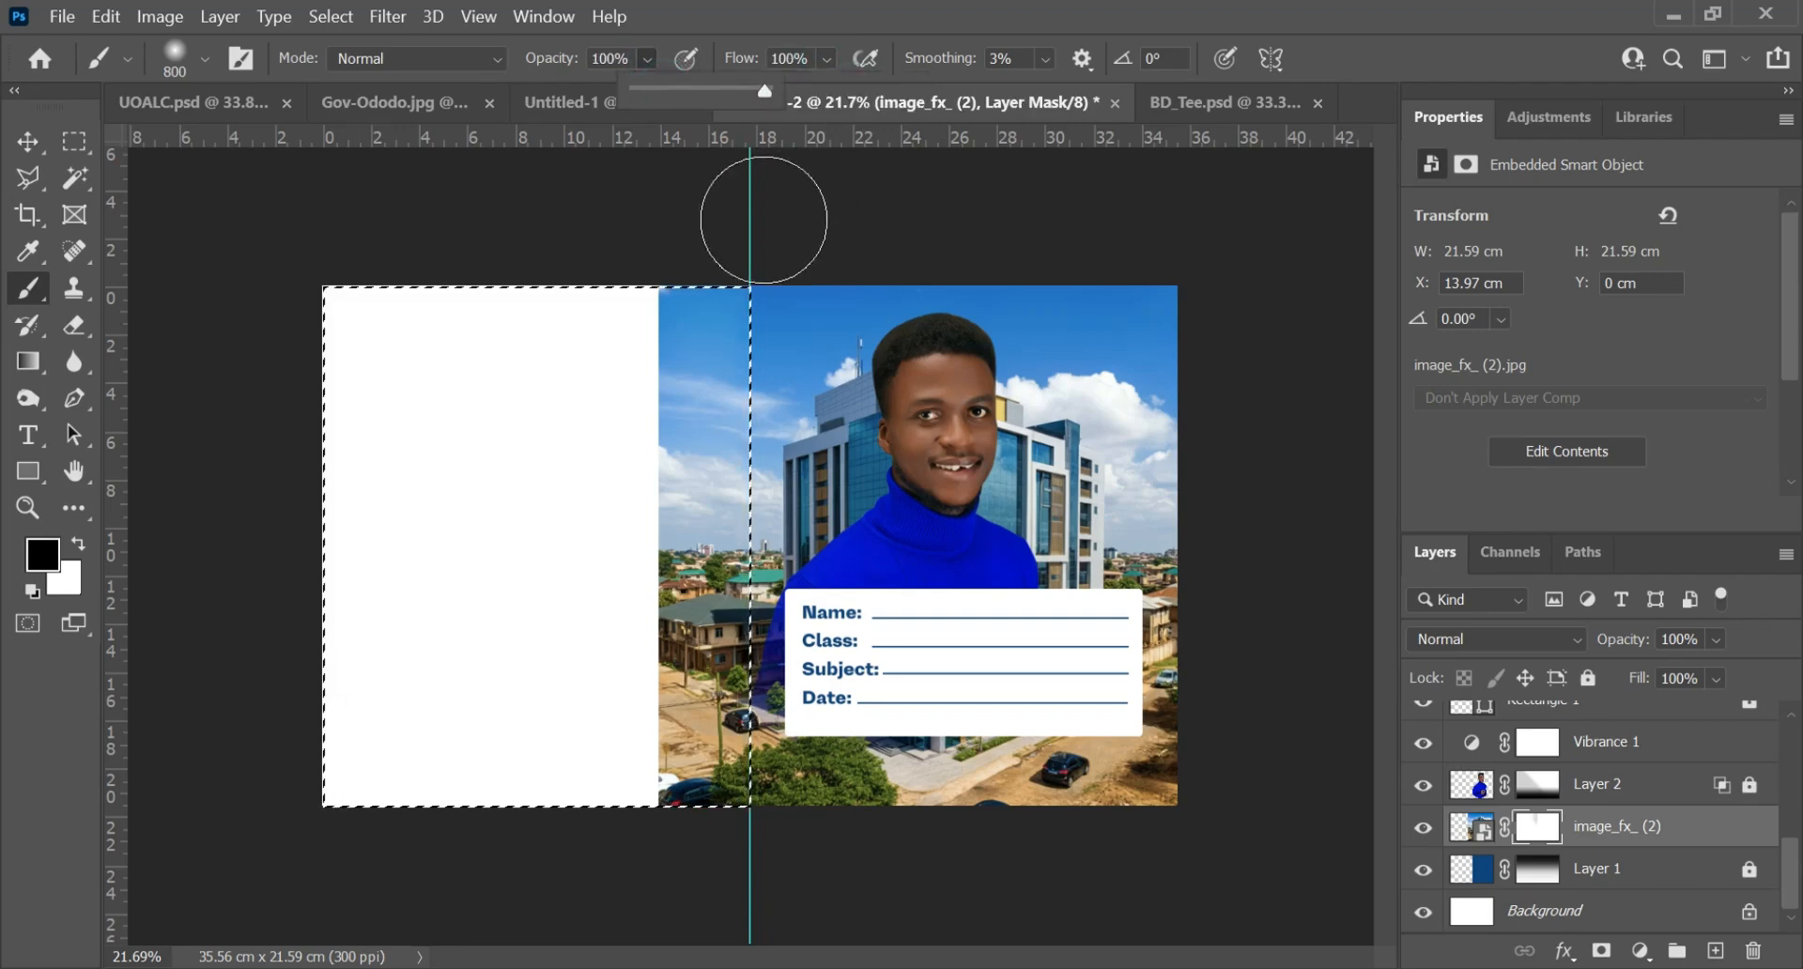
{"action": "mouse_move", "coordinate": [737, 234]}
{"action": "left_mouse_down"}
{"action": "mouse_move", "coordinate": [719, 521]}
{"action": "mouse_move", "coordinate": [729, 305]}
{"action": "mouse_move", "coordinate": [701, 423]}
{"action": "mouse_move", "coordinate": [682, 341]}
{"action": "mouse_move", "coordinate": [714, 642]}
{"action": "mouse_move", "coordinate": [699, 821]}
{"action": "mouse_move", "coordinate": [736, 409]}
{"action": "mouse_move", "coordinate": [716, 271]}
{"action": "left_mouse_up"}
{"action": "key", "text": "bracketright"}
{"action": "key", "text": "bracketright"}
{"action": "key", "text": "bracketright"}
{"action": "key", "text": "bracketright"}
{"action": "key", "text": "bracketright"}
{"action": "key", "text": "ctrl+d"}
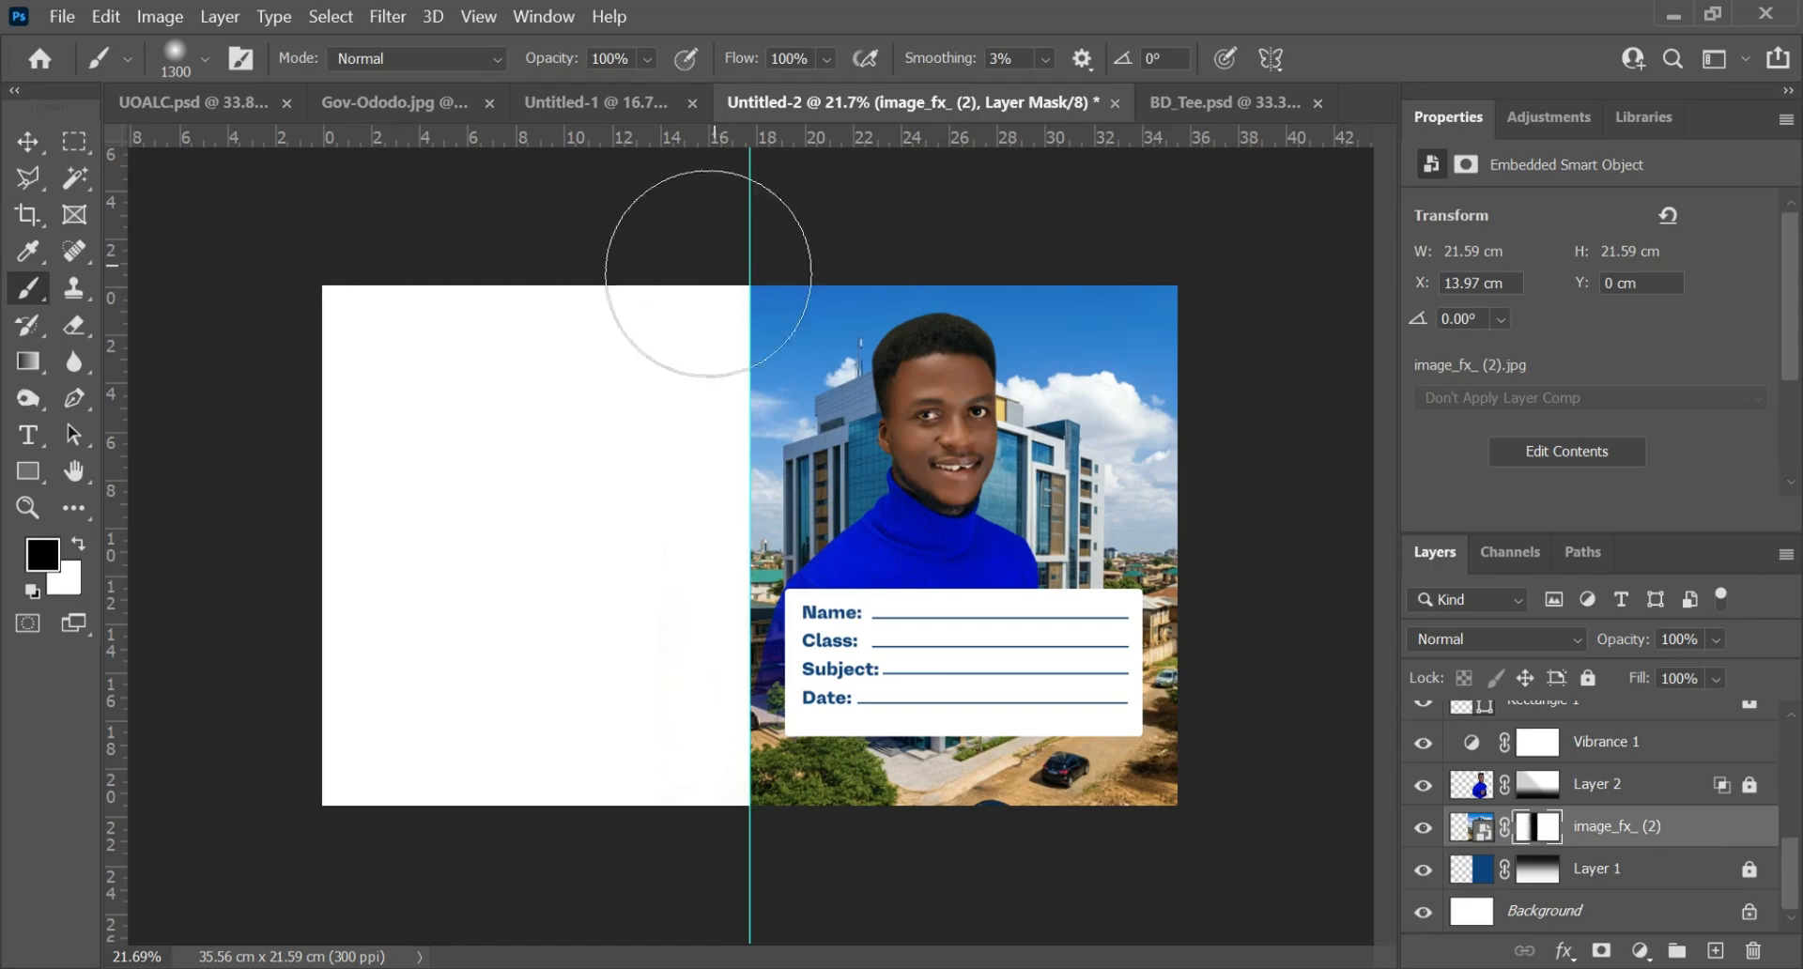
{"action": "left_click", "coordinate": [25, 142]}
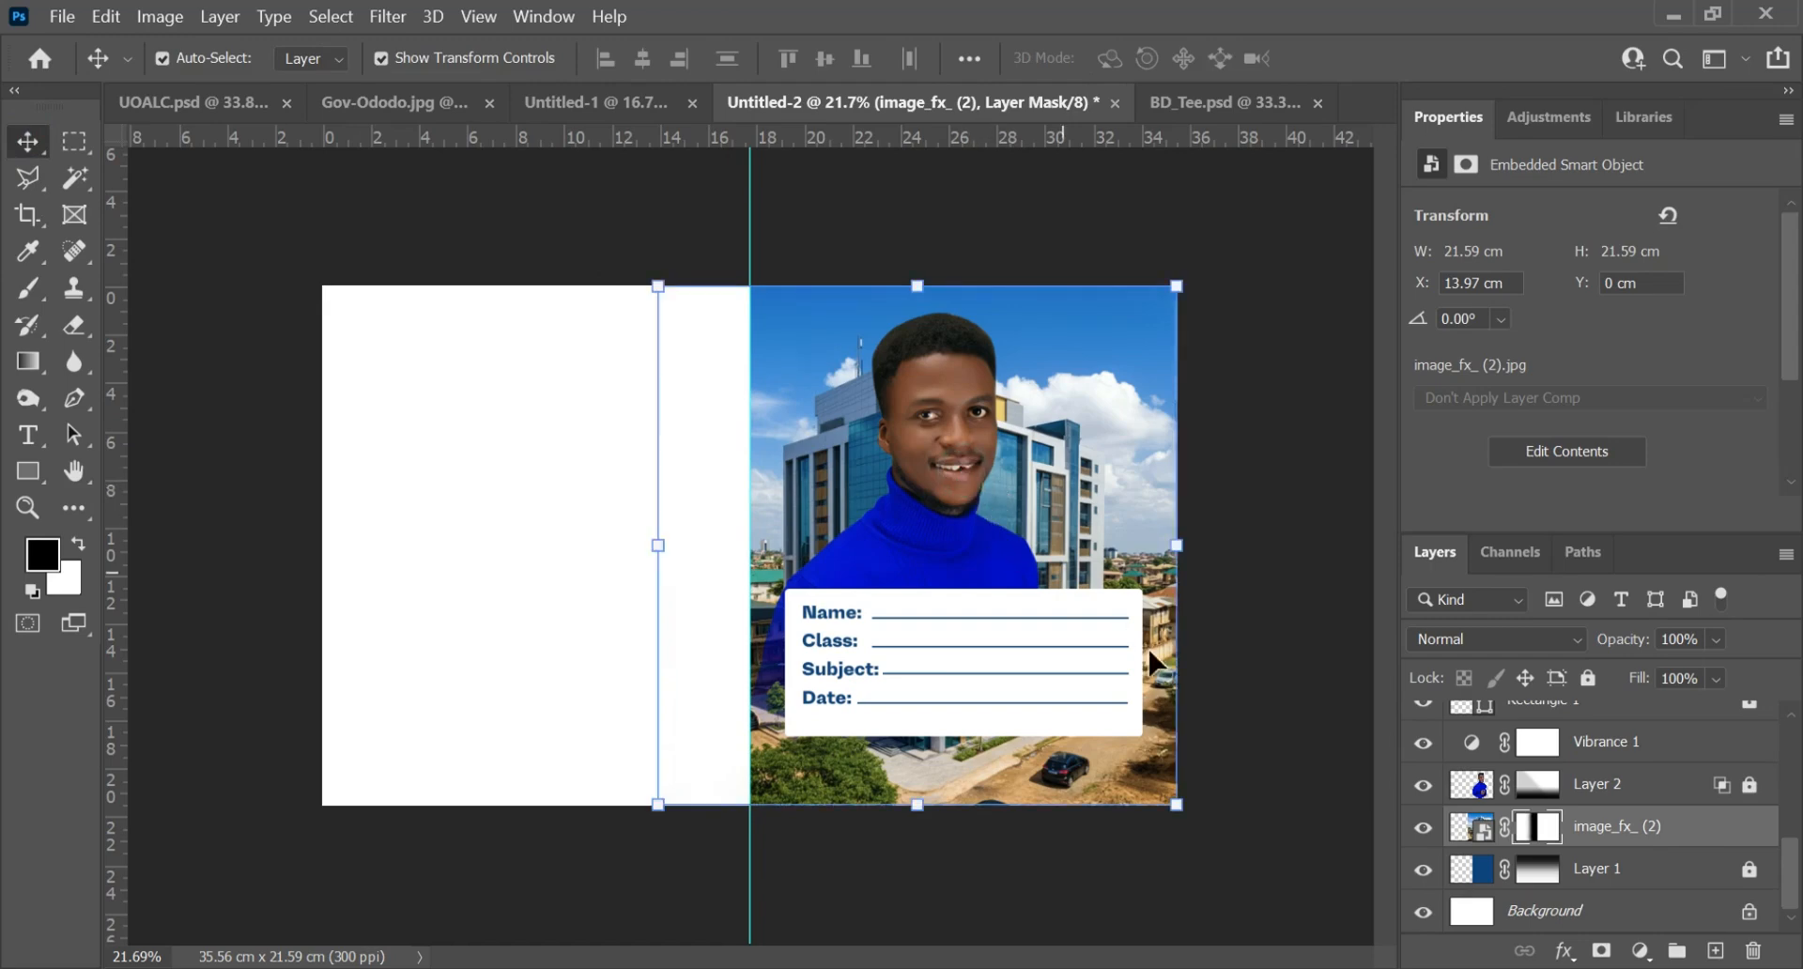
Step: Hide the portrait on Layer 2 and create a new empty layer directly above the building image
{"action": "left_click", "coordinate": [1631, 798]}
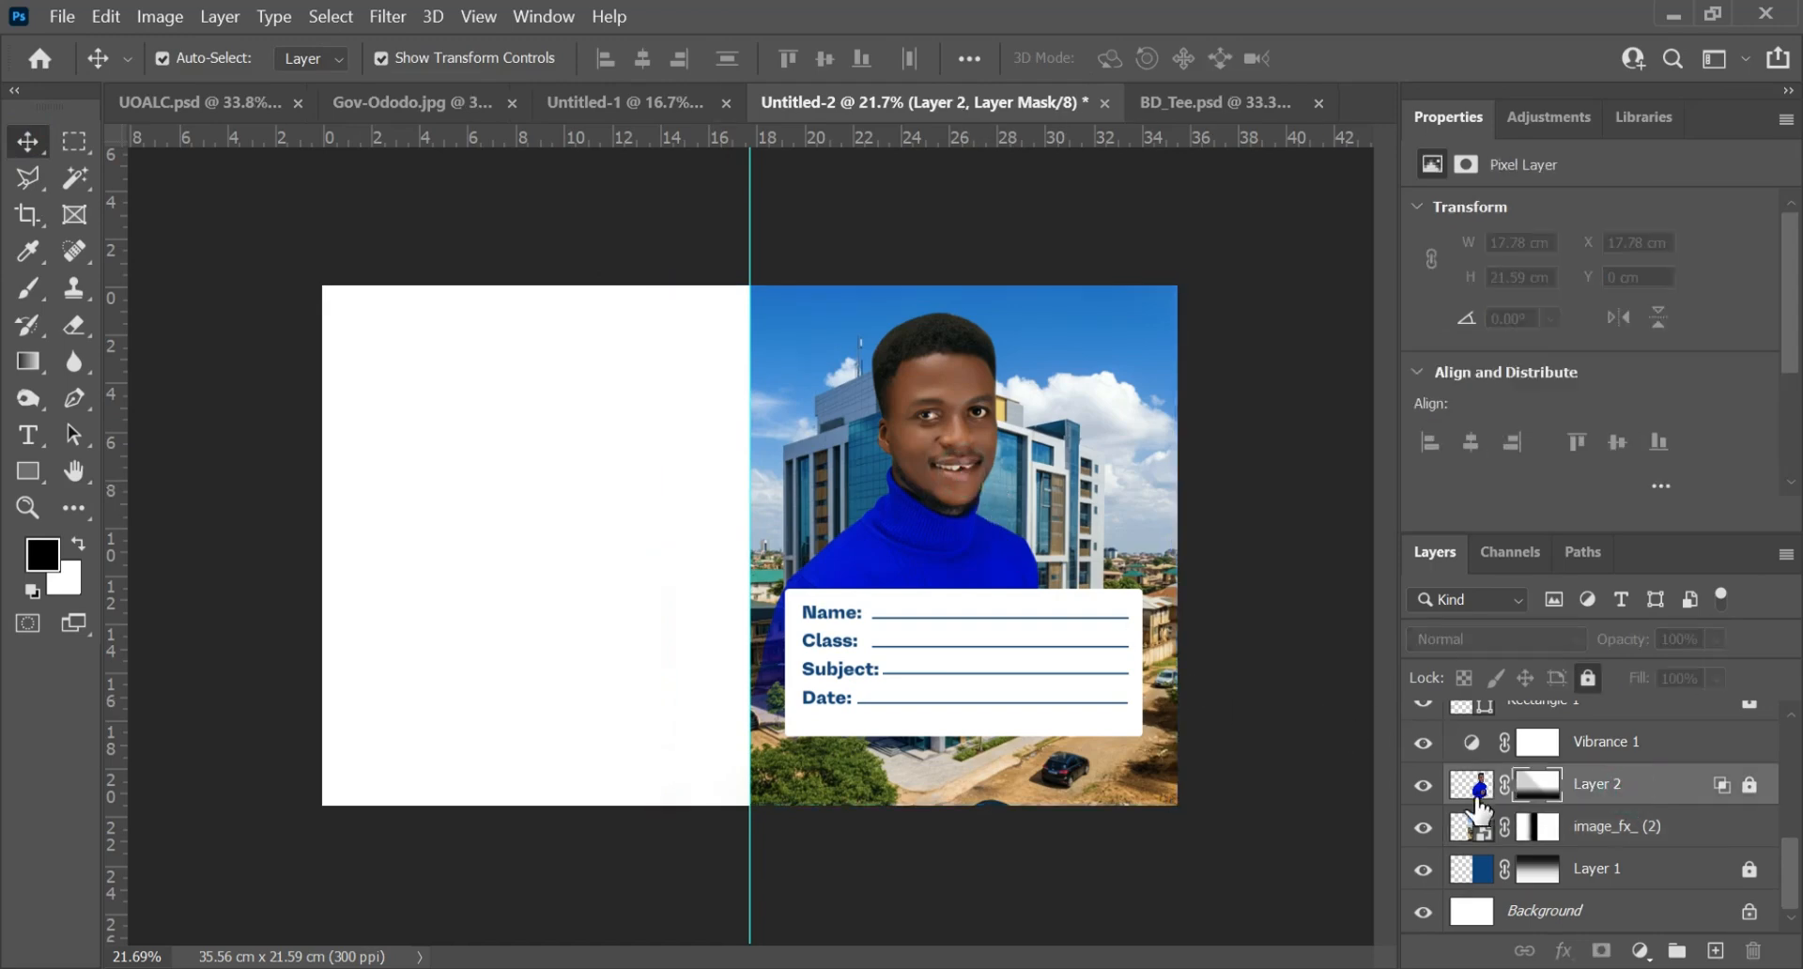
{"action": "left_click", "coordinate": [1423, 785]}
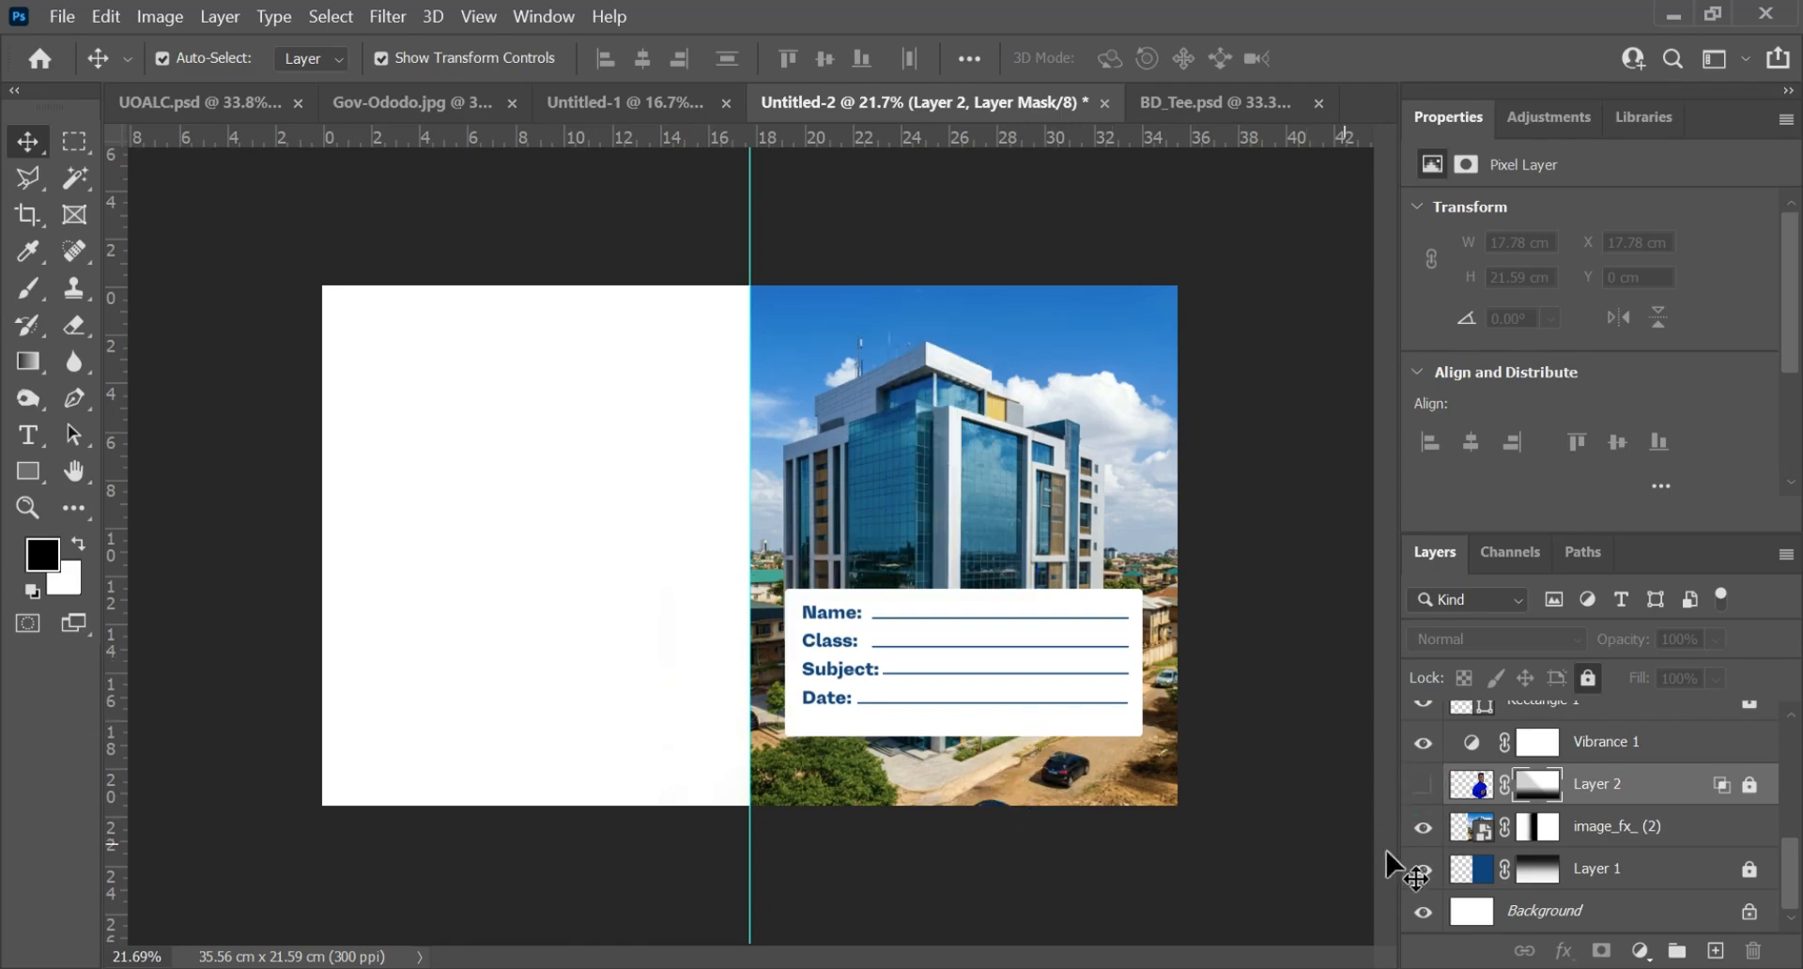
{"action": "left_click", "coordinate": [1688, 829]}
{"action": "key", "text": "ctrl+shift+n"}
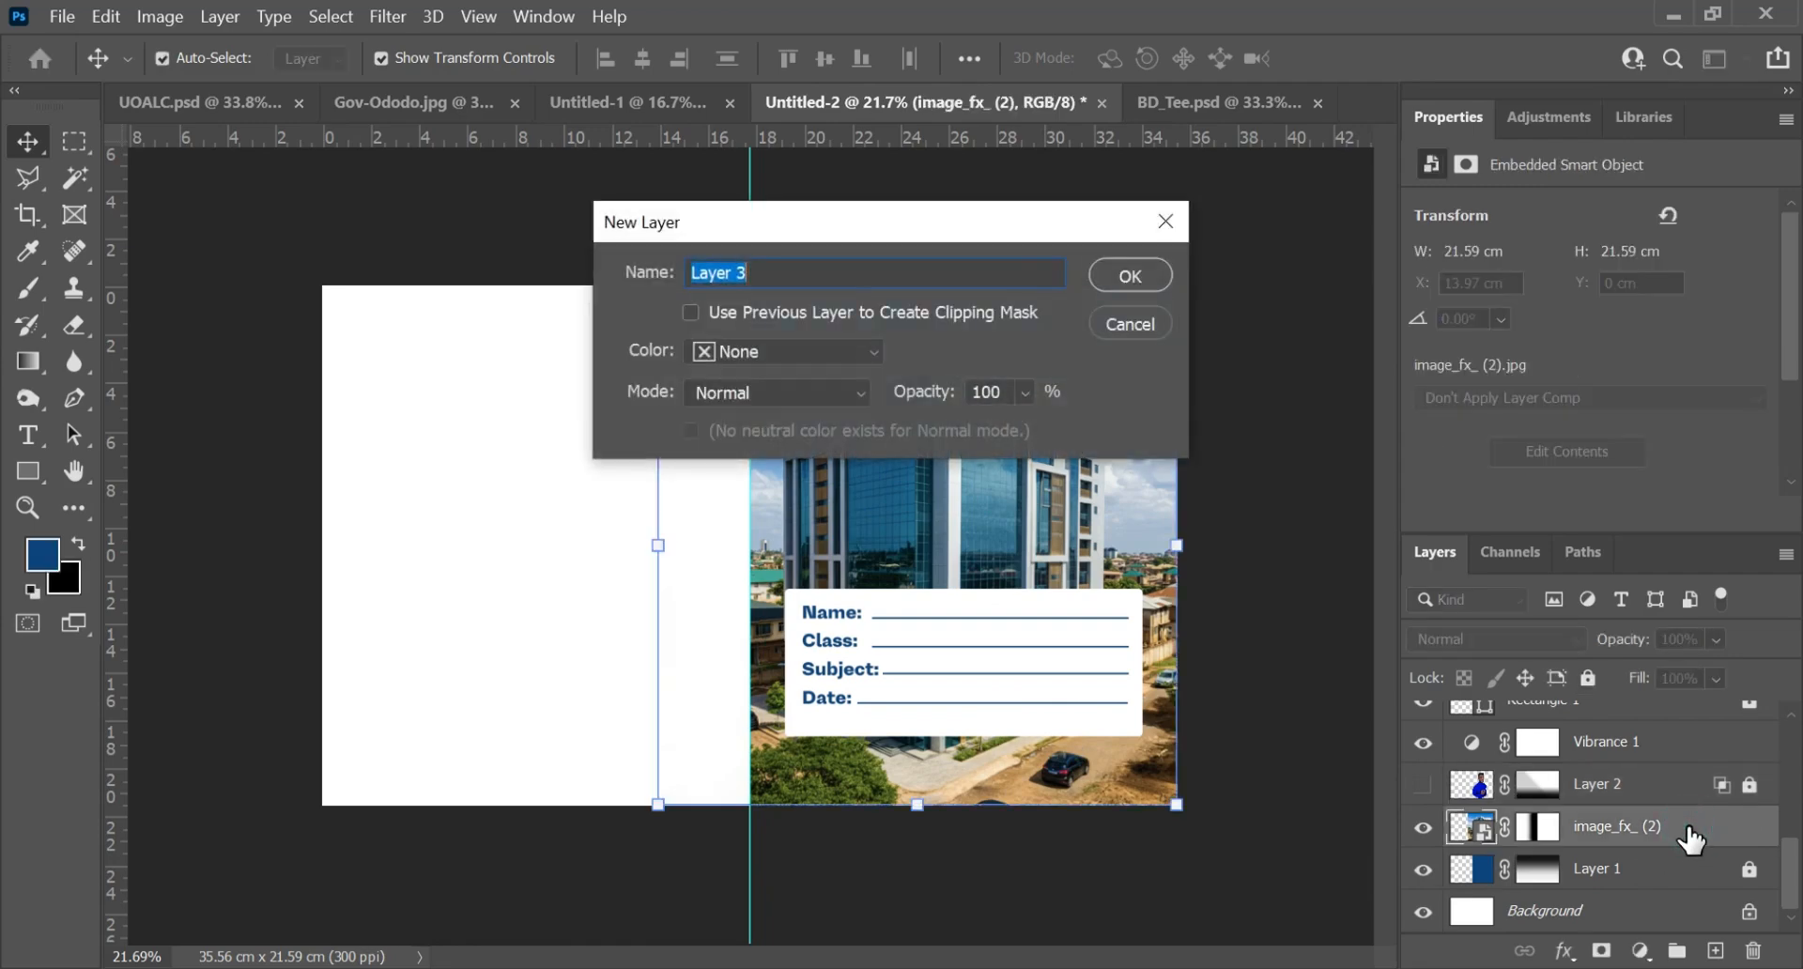
{"action": "key", "text": "Return"}
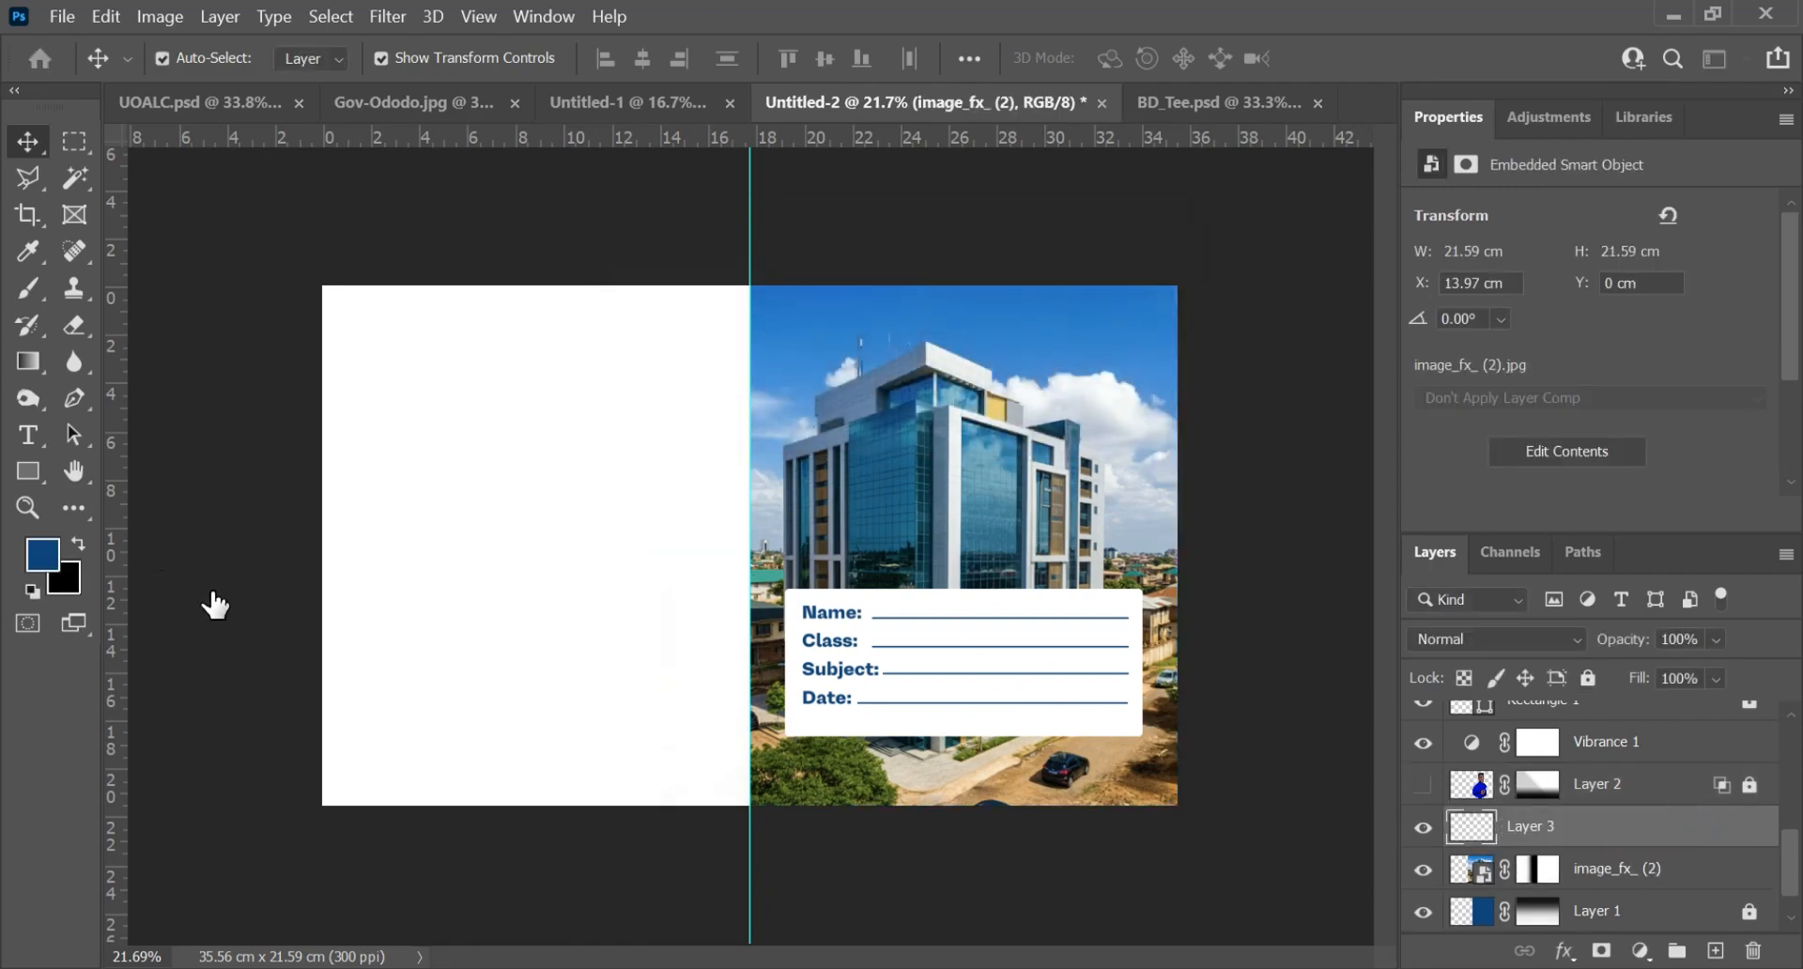
Step: Set the Gradient tool's opacity to 42% and try a dark fade up from the page's bottom edge, undoing the fade
{"action": "key", "text": "g"}
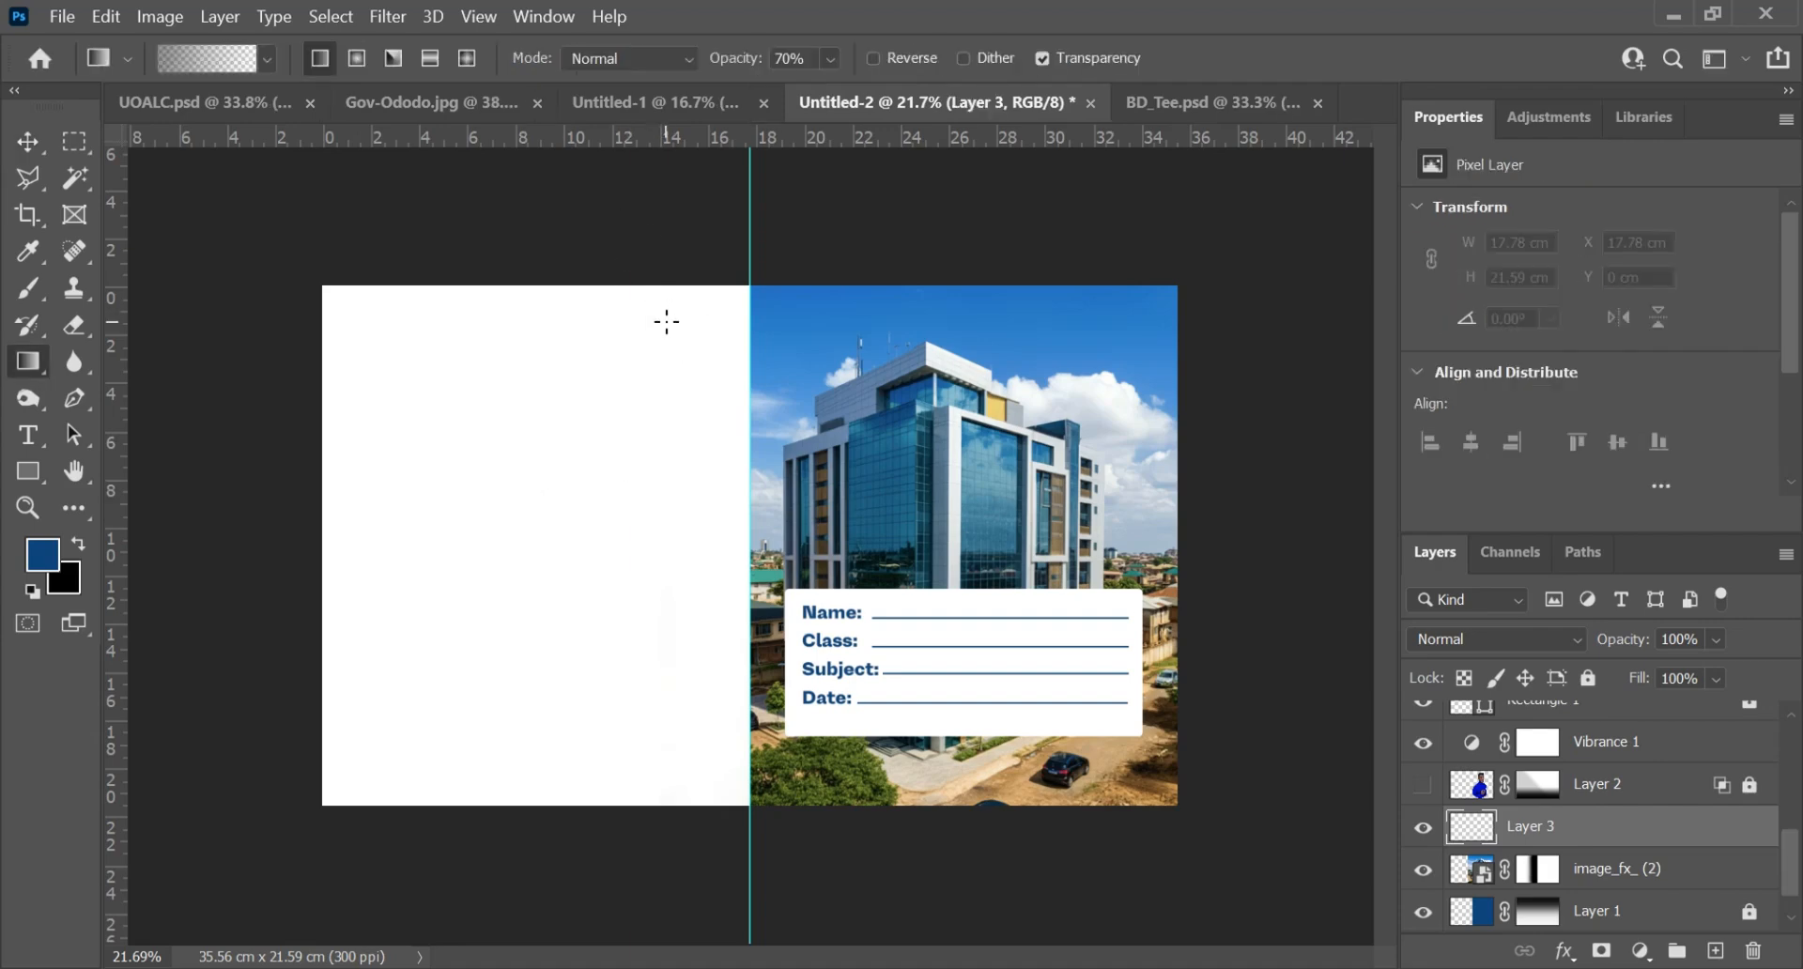
{"action": "left_click", "coordinate": [829, 59]}
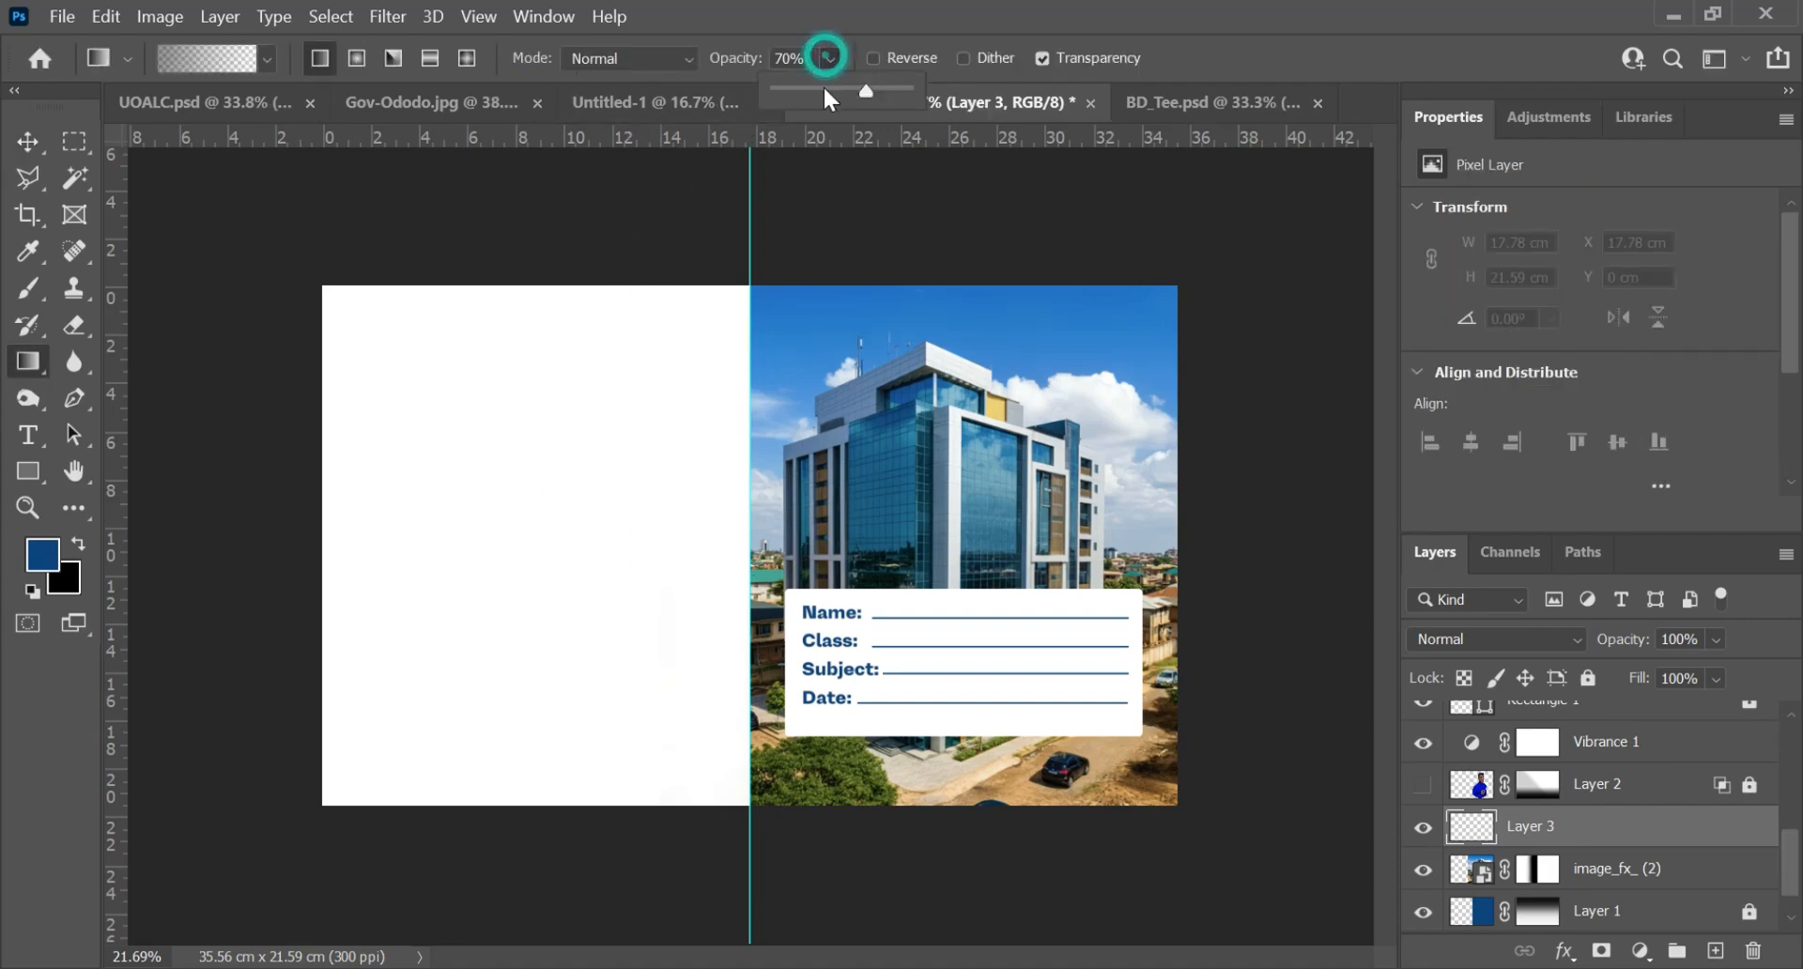
{"action": "left_click", "coordinate": [831, 90]}
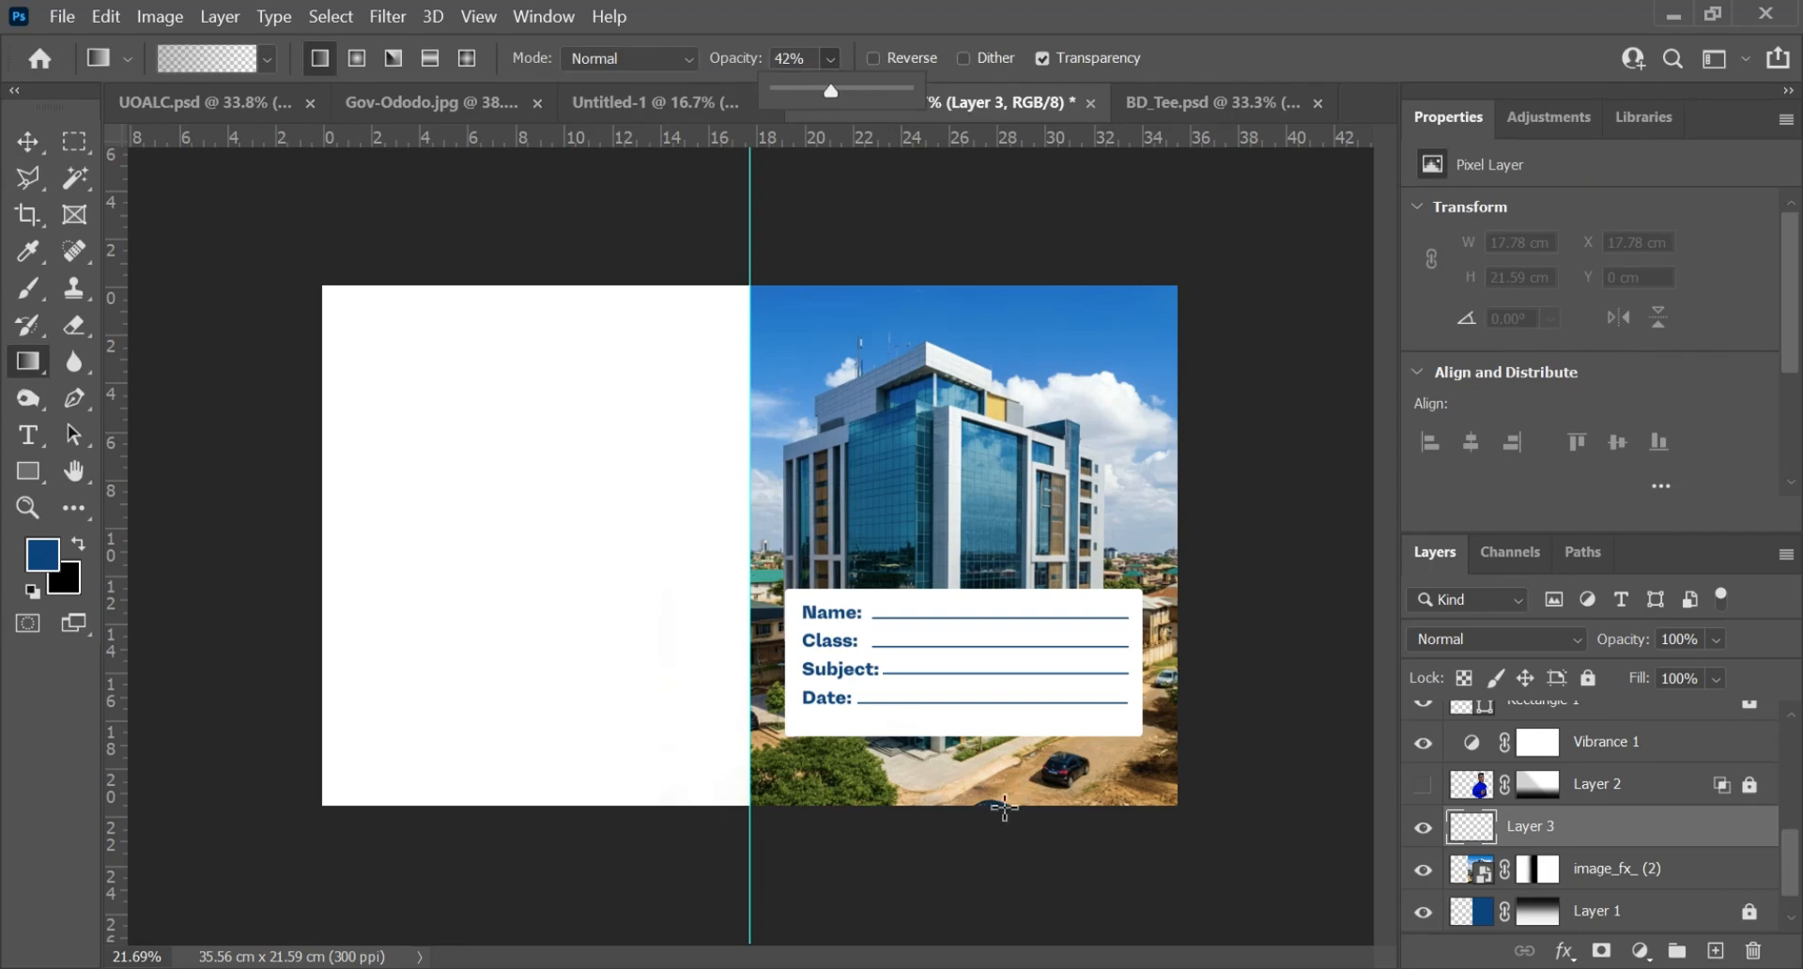
{"action": "left_click_drag", "start_coordinate": [1003, 810], "coordinate": [990, 647]}
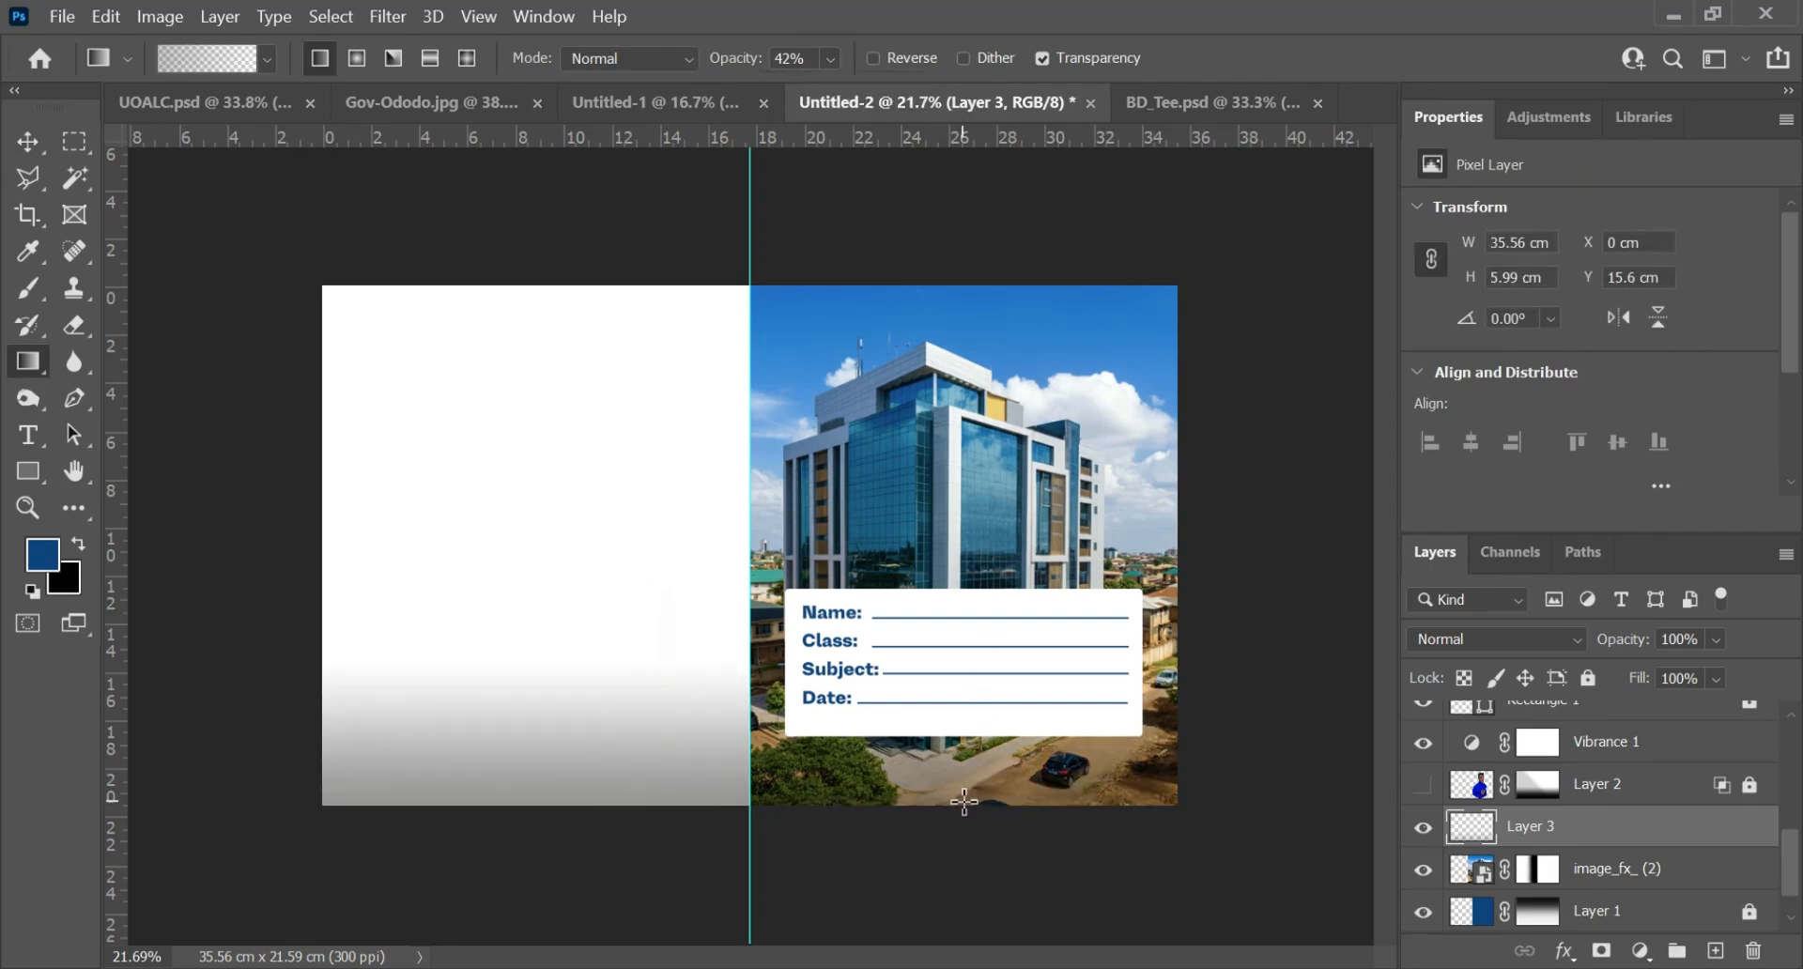
{"action": "key", "text": "ctrl+z"}
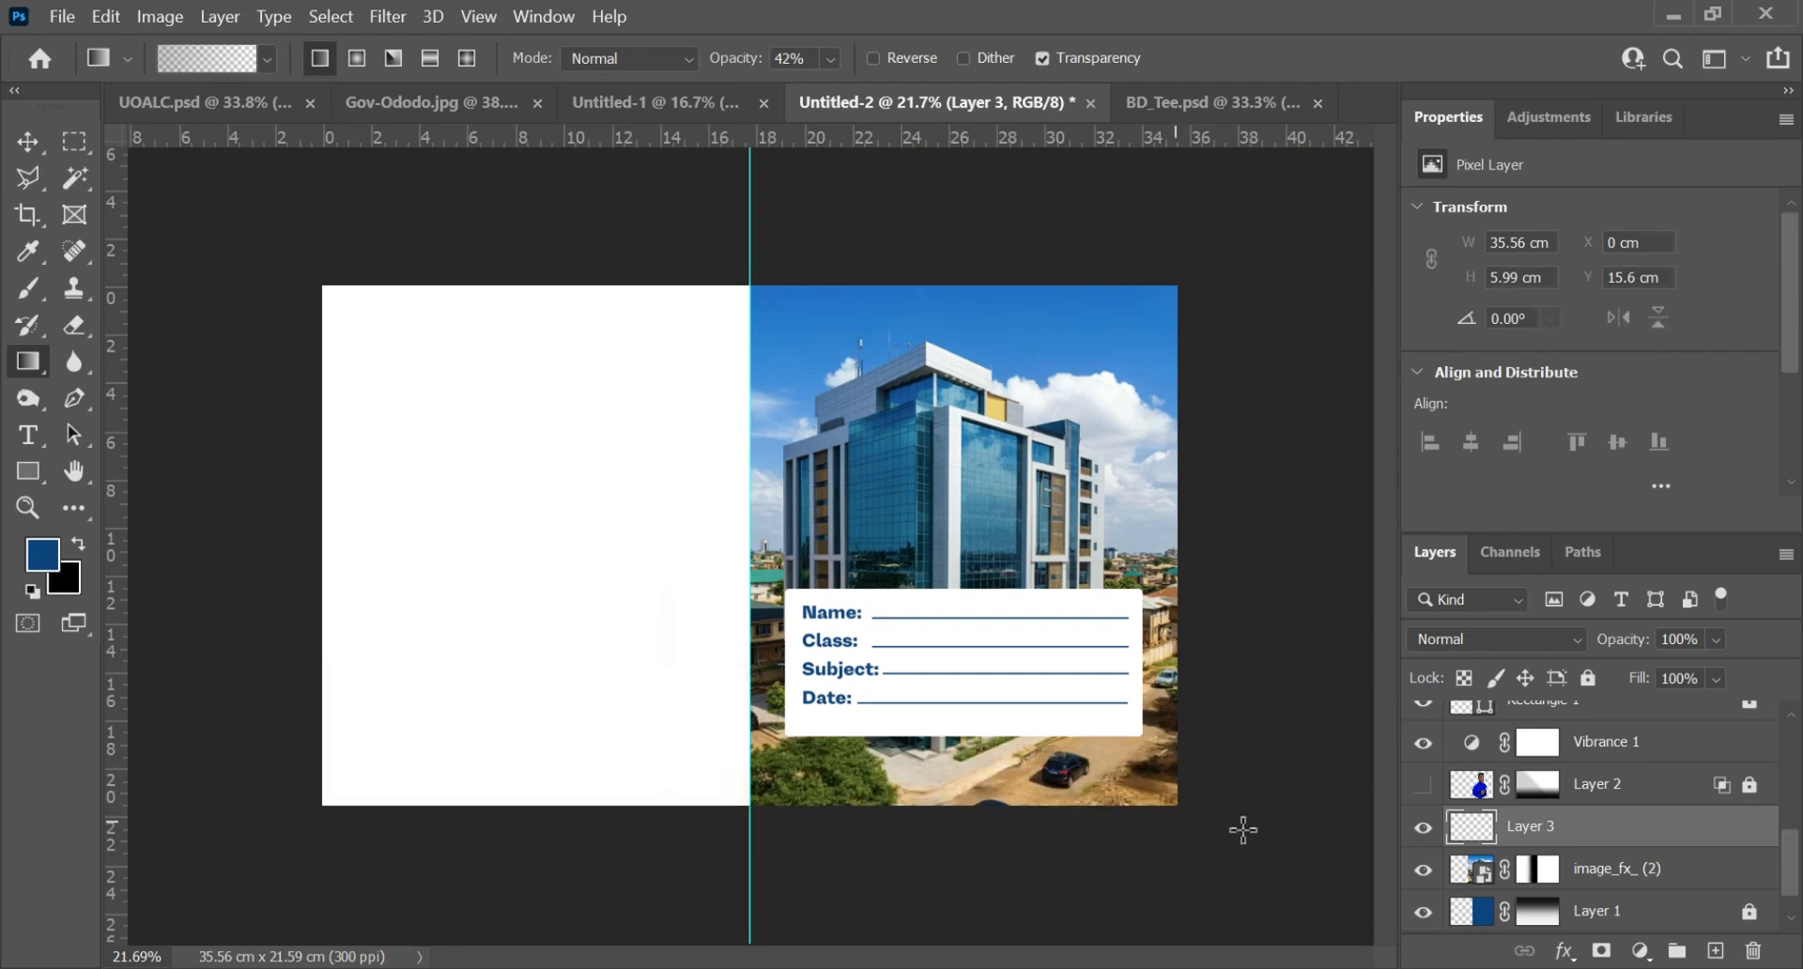
Step: Select the cover's right half, build up dark-to-transparent gradients upward from its bottom edge on the new layer, and deselect everything
{"action": "left_click", "coordinate": [1479, 916], "text": "ctrl"}
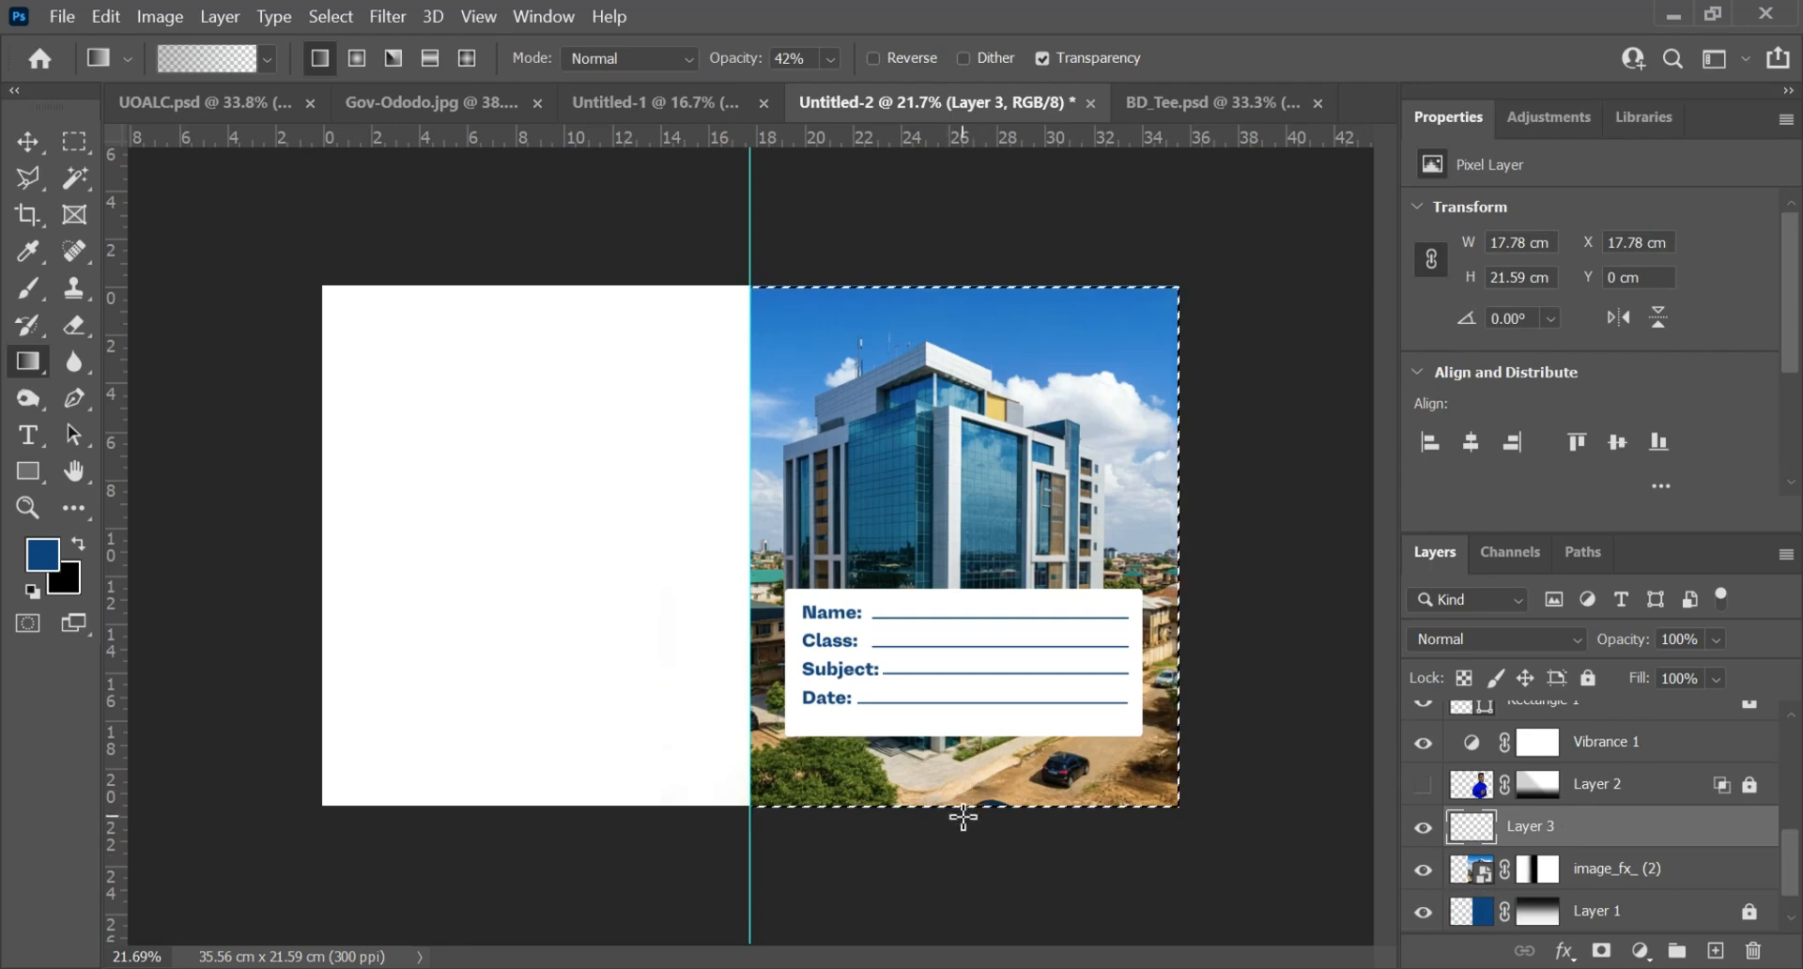
{"action": "left_click_drag", "start_coordinate": [964, 818], "coordinate": [992, 639]}
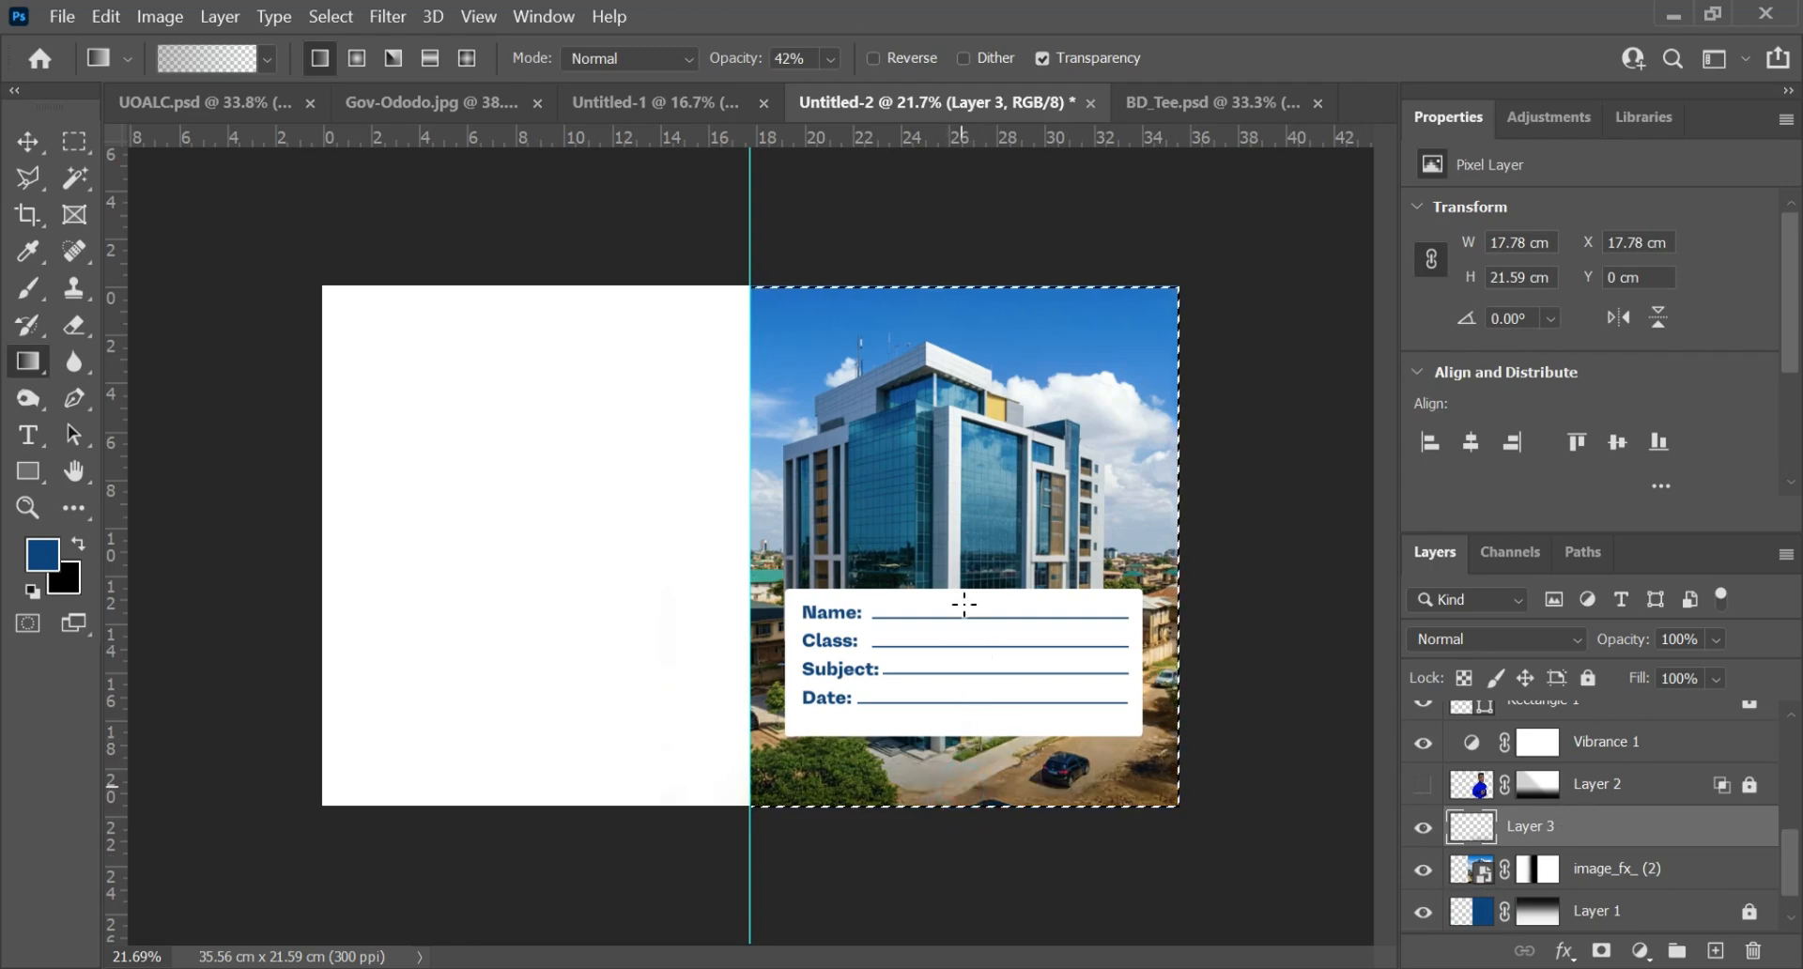
{"action": "left_click_drag", "start_coordinate": [962, 789], "coordinate": [964, 604]}
{"action": "left_click_drag", "start_coordinate": [981, 799], "coordinate": [984, 624]}
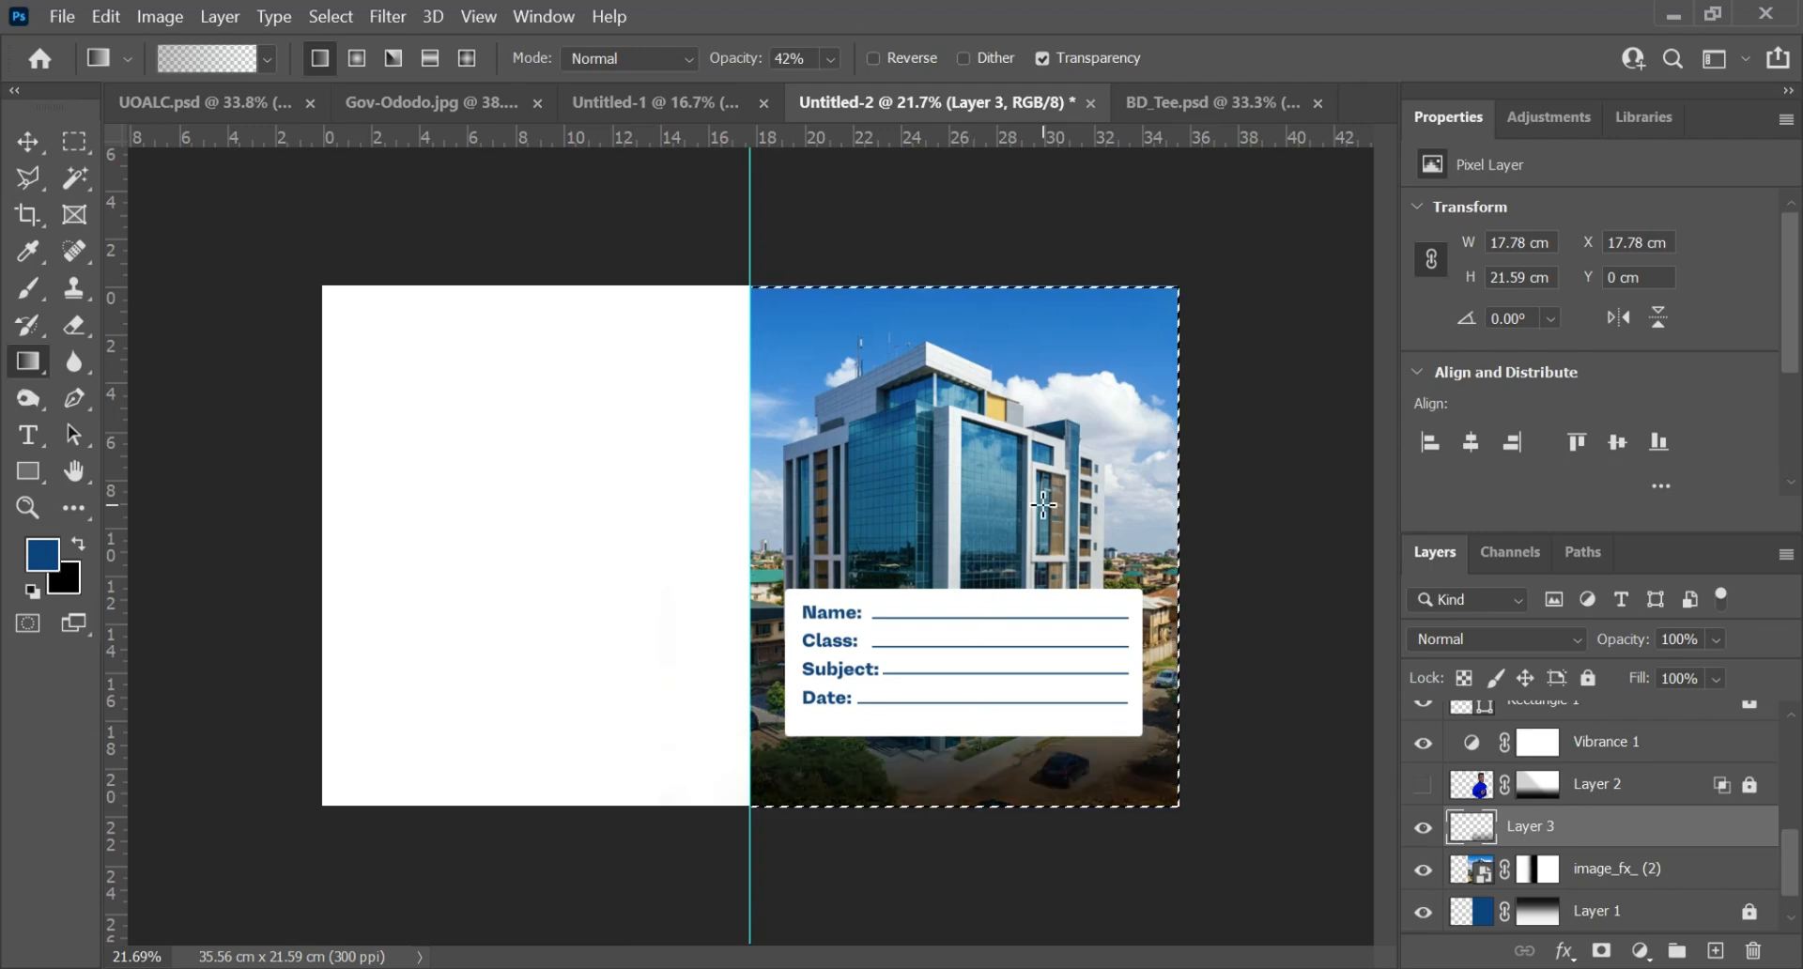
{"action": "left_click_drag", "start_coordinate": [930, 572], "coordinate": [930, 572]}
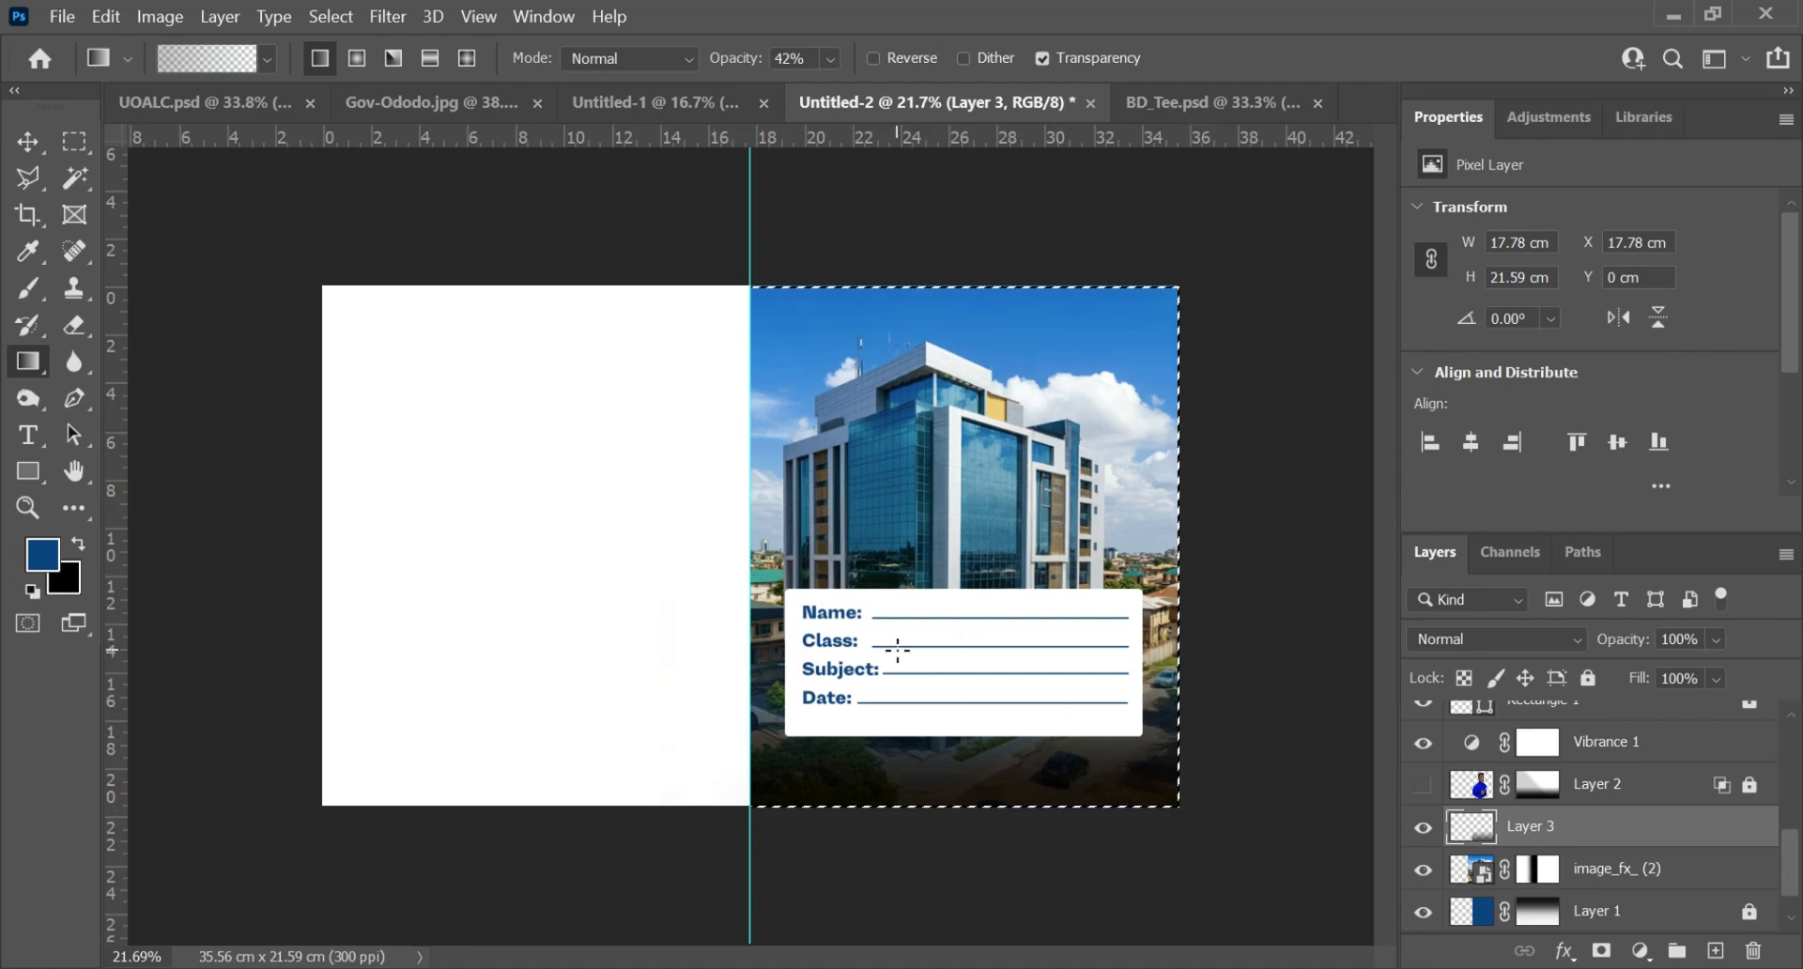
{"action": "key", "text": "ctrl+d"}
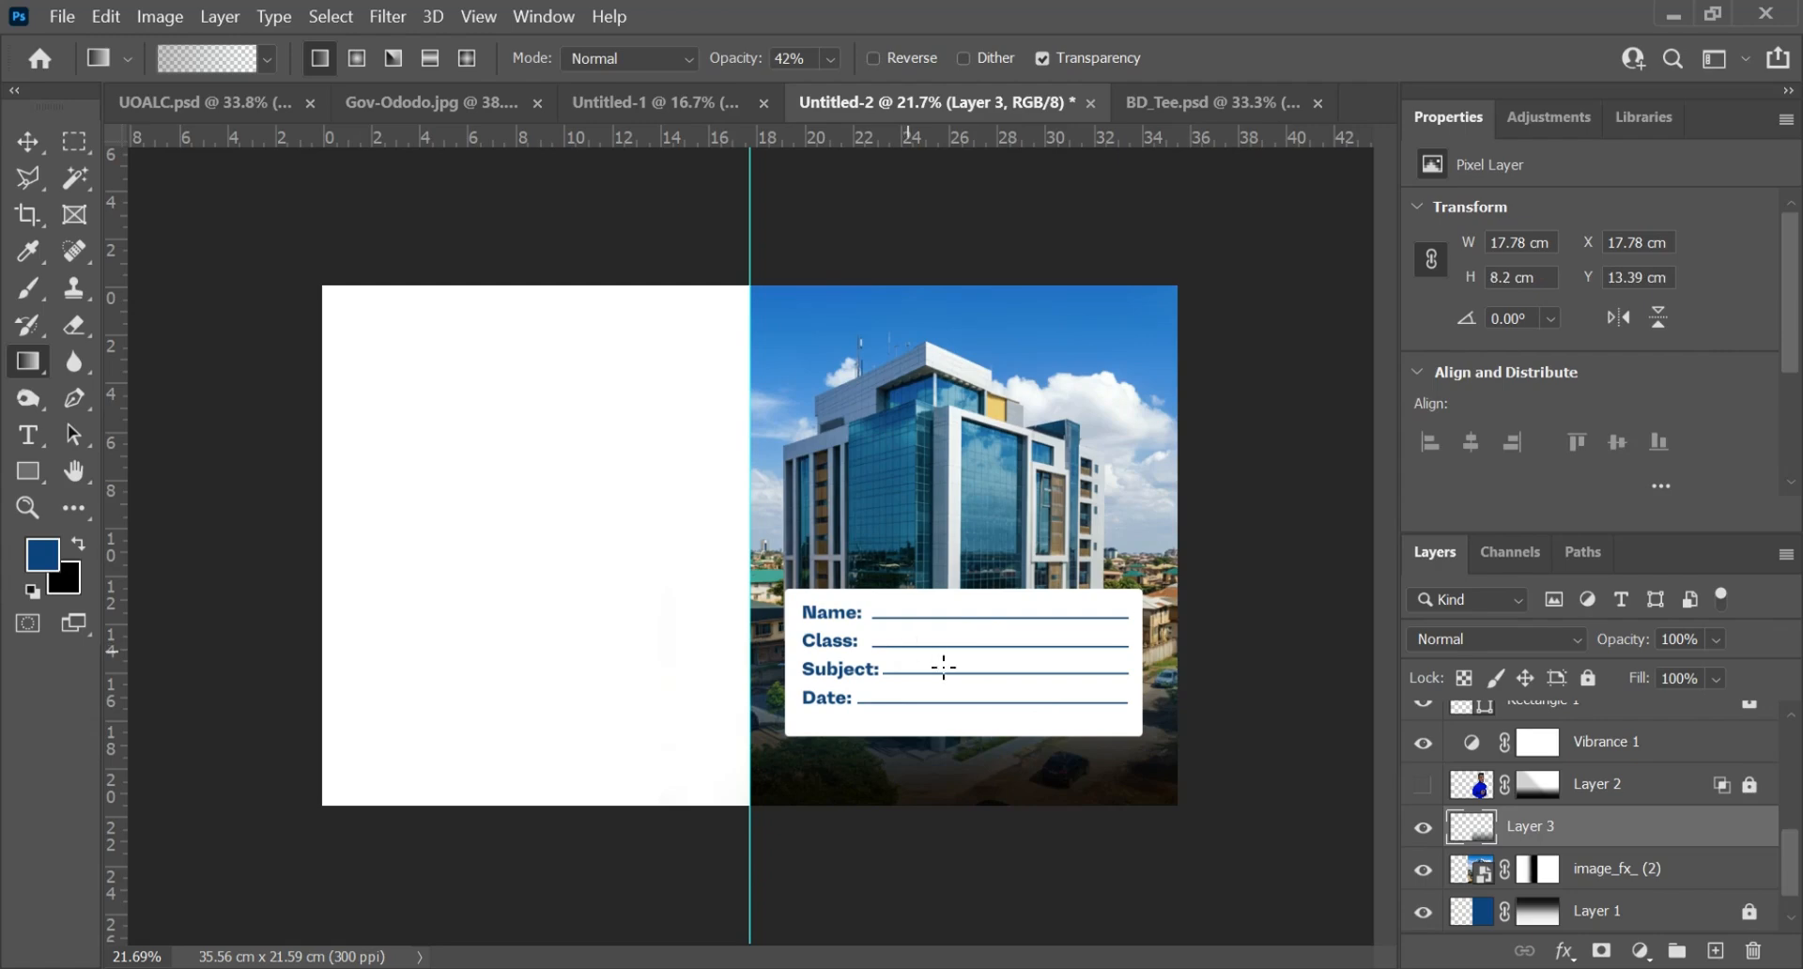
{"action": "left_click", "coordinate": [27, 141]}
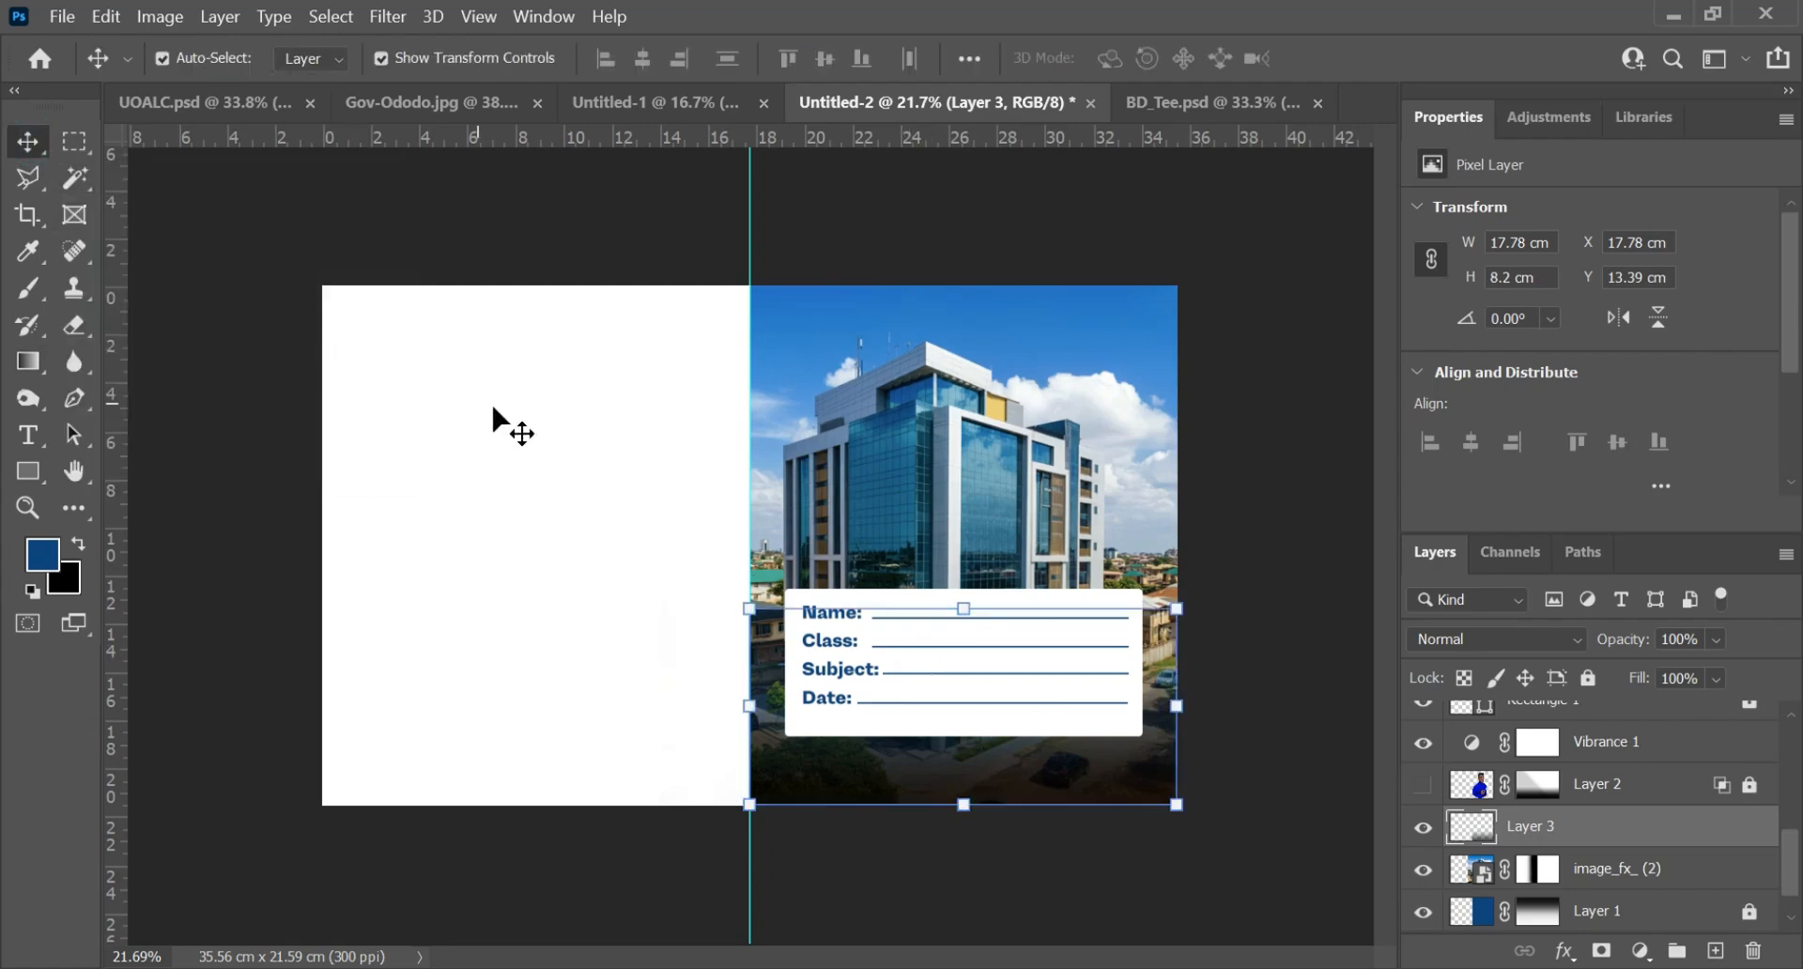
{"action": "left_click", "coordinate": [526, 482]}
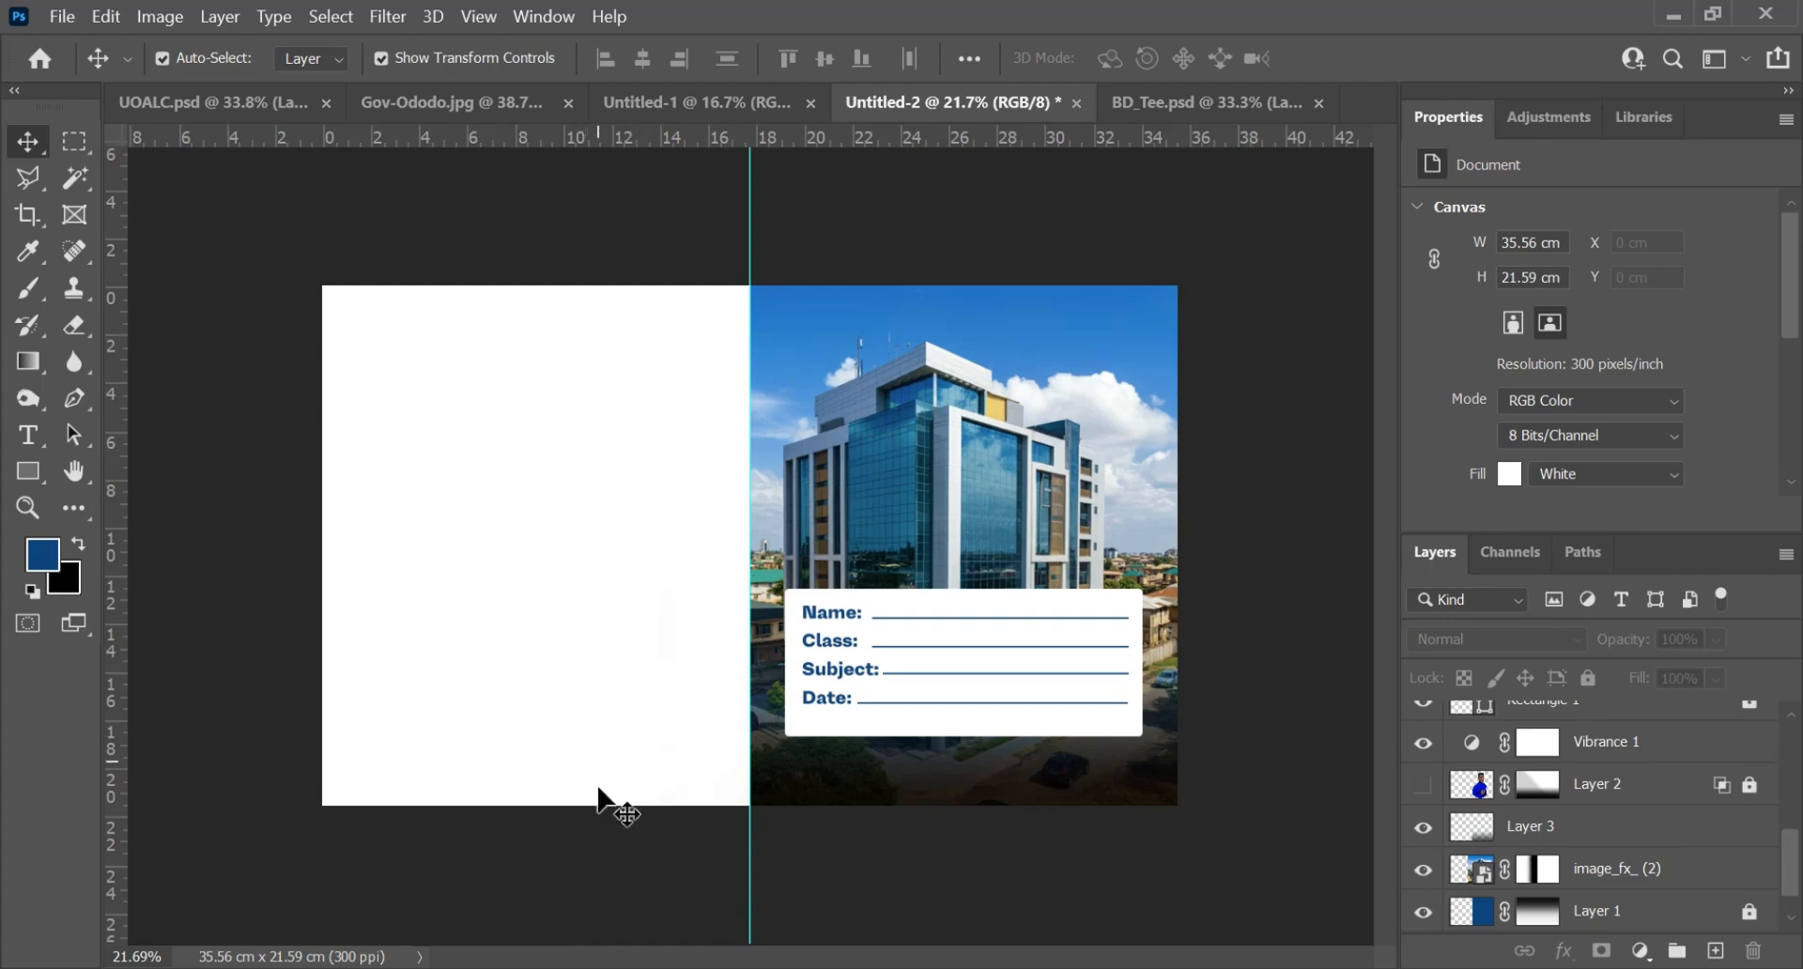
Step: Place the girl chld photo on the cover's blank left half and enlarge it to about 314%
{"action": "key", "text": "ctrl+t"}
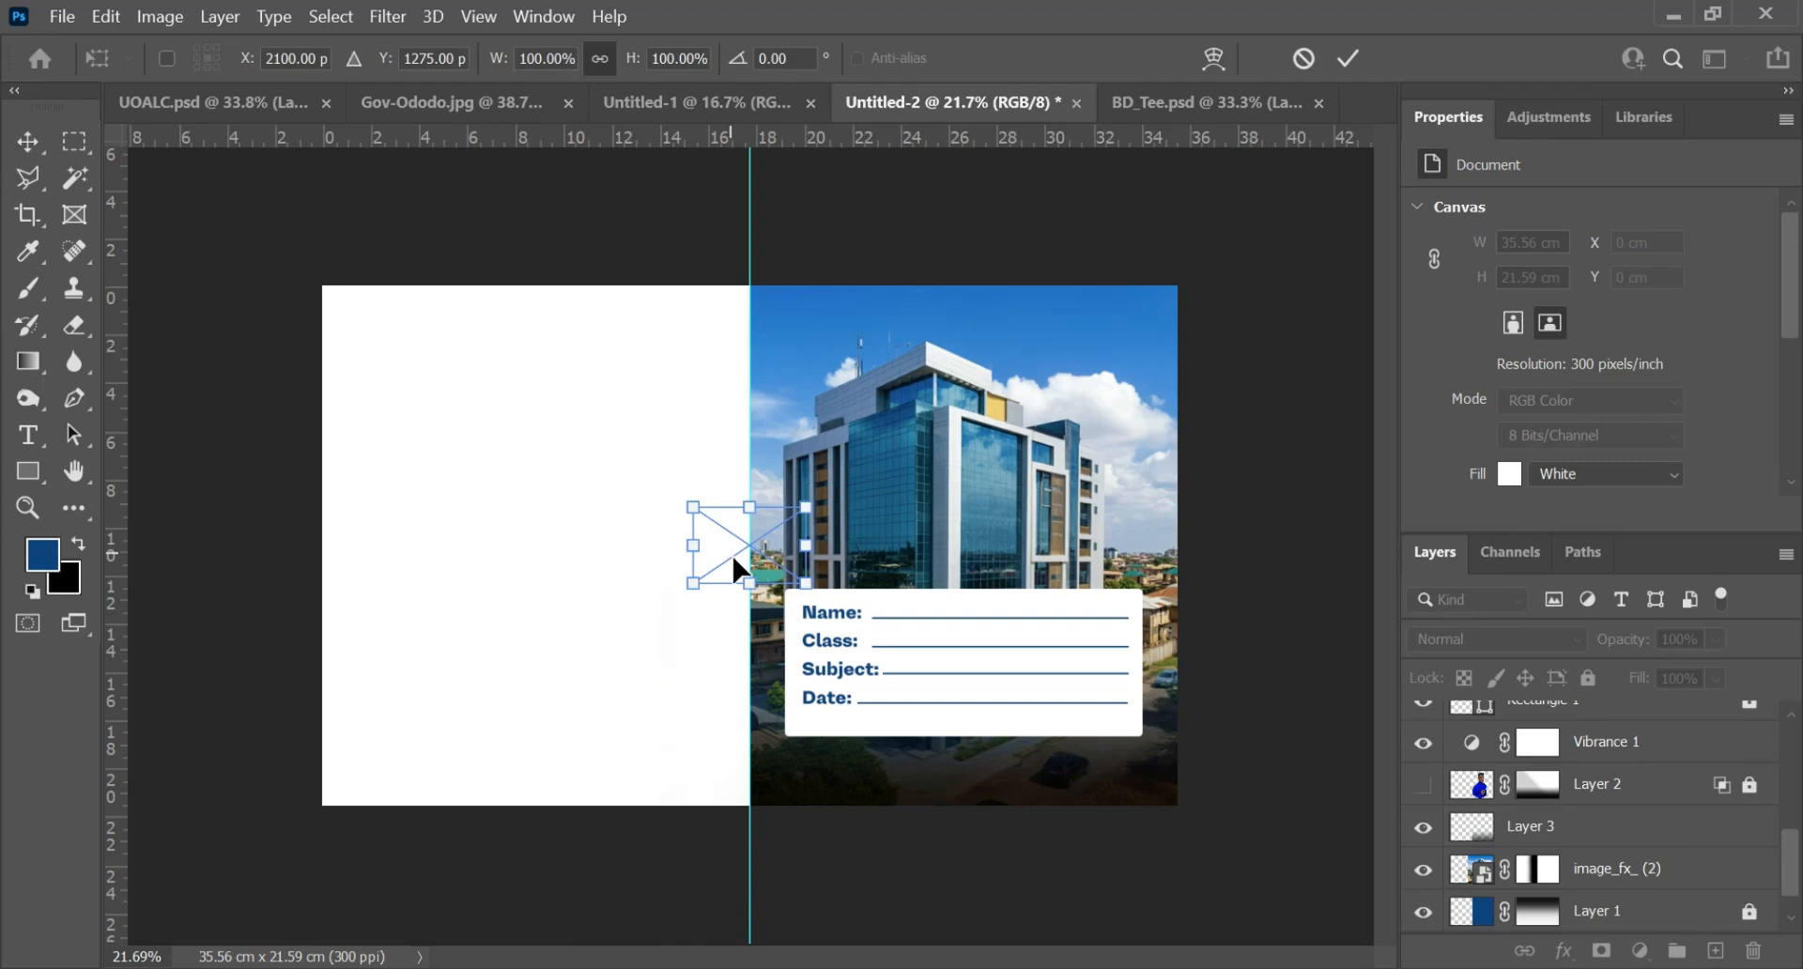
{"action": "left_click_drag", "start_coordinate": [731, 553], "coordinate": [531, 414]}
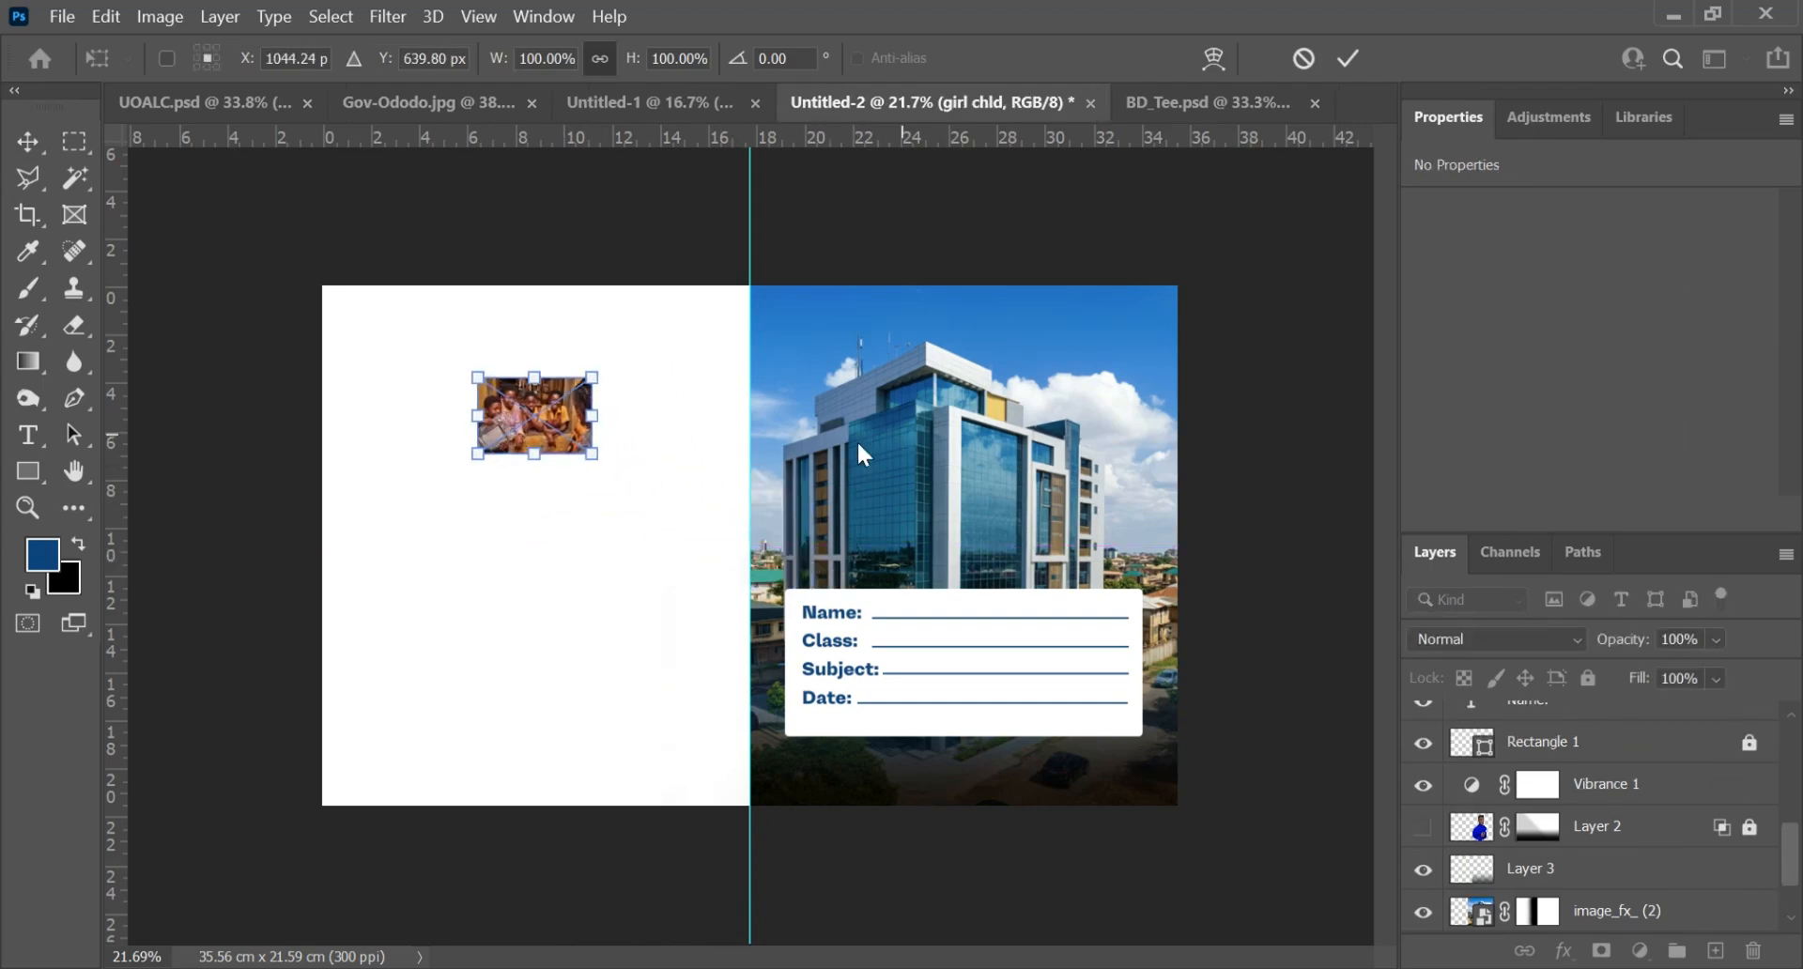
{"action": "left_click", "coordinate": [1351, 59]}
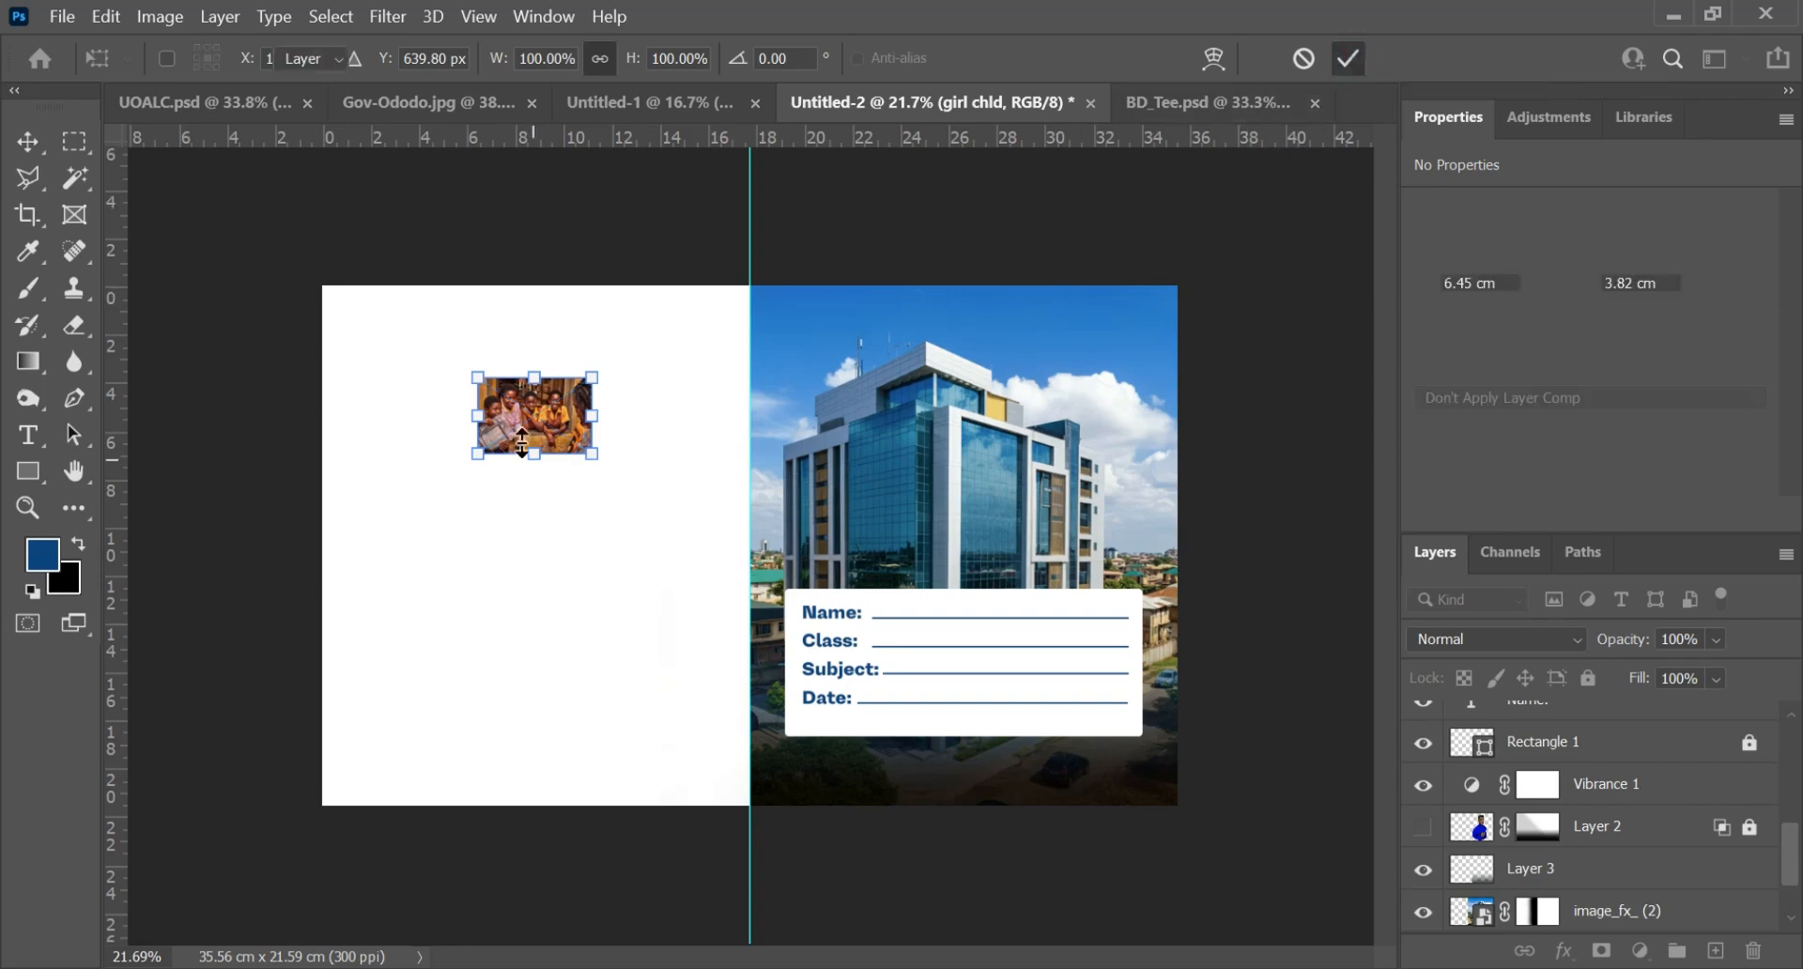
{"action": "left_click", "coordinate": [595, 458]}
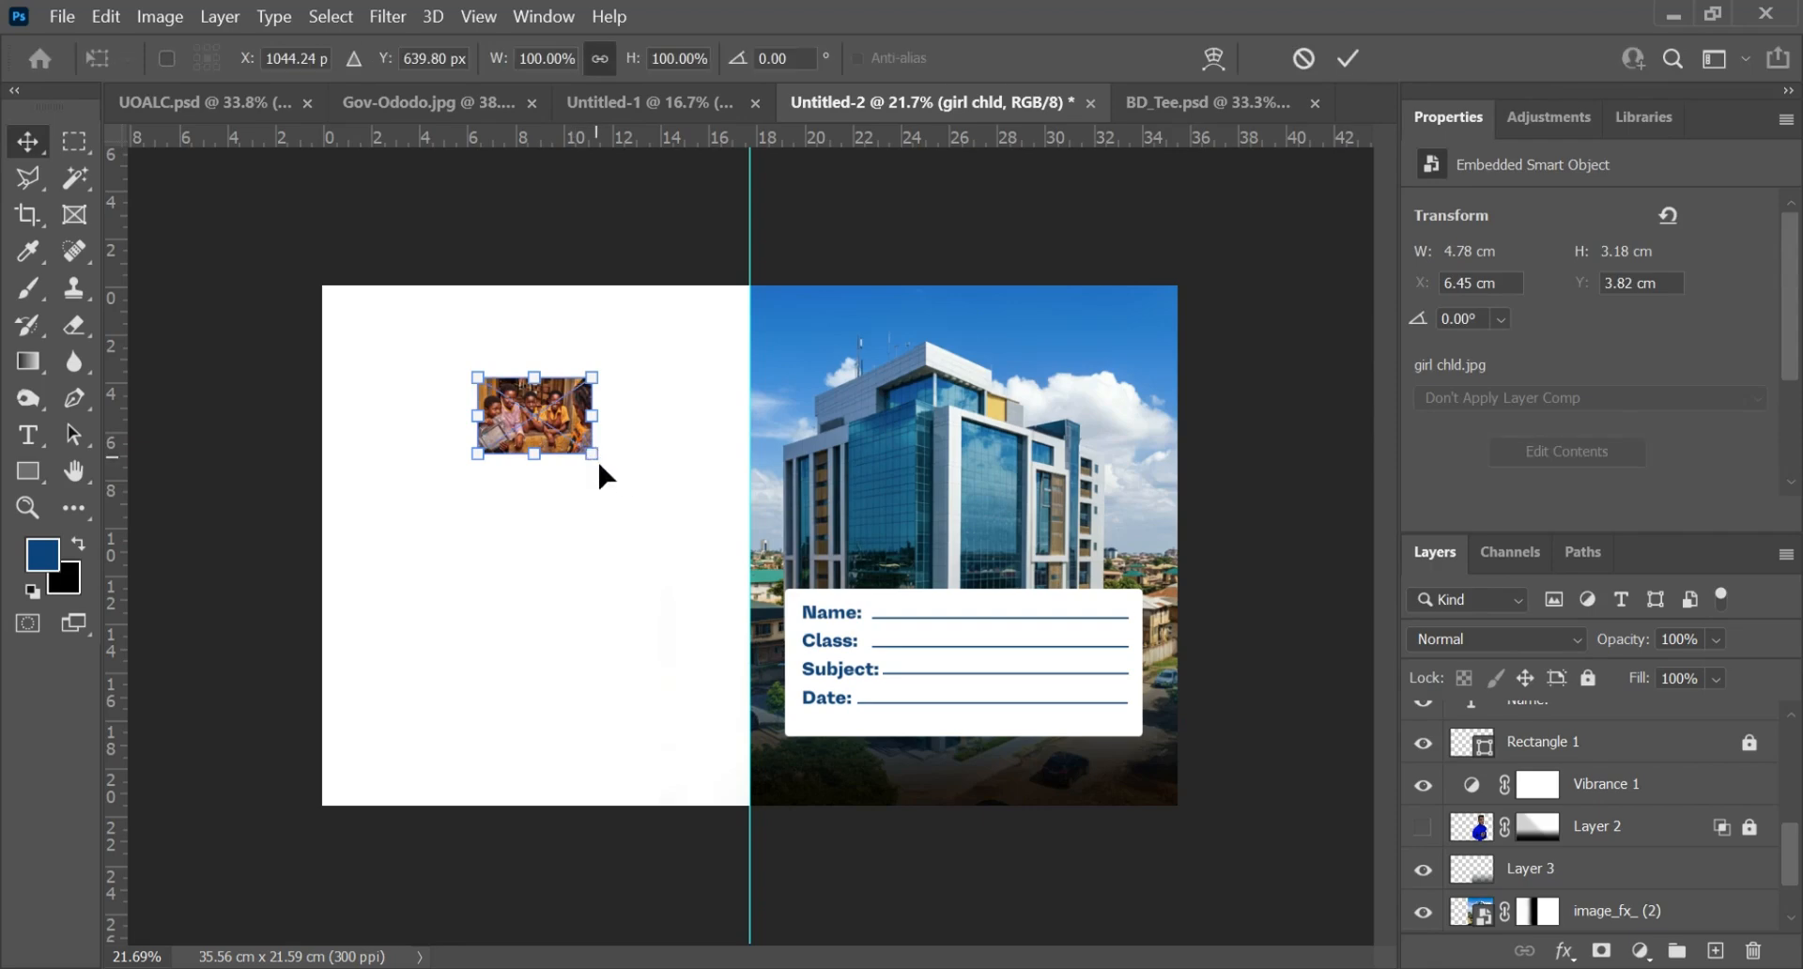
{"action": "mouse_move", "coordinate": [715, 547]}
{"action": "left_mouse_down"}
{"action": "mouse_move", "coordinate": [733, 531]}
{"action": "mouse_move", "coordinate": [715, 535]}
{"action": "left_mouse_up"}
{"action": "left_click_drag", "start_coordinate": [474, 385], "coordinate": [360, 278]}
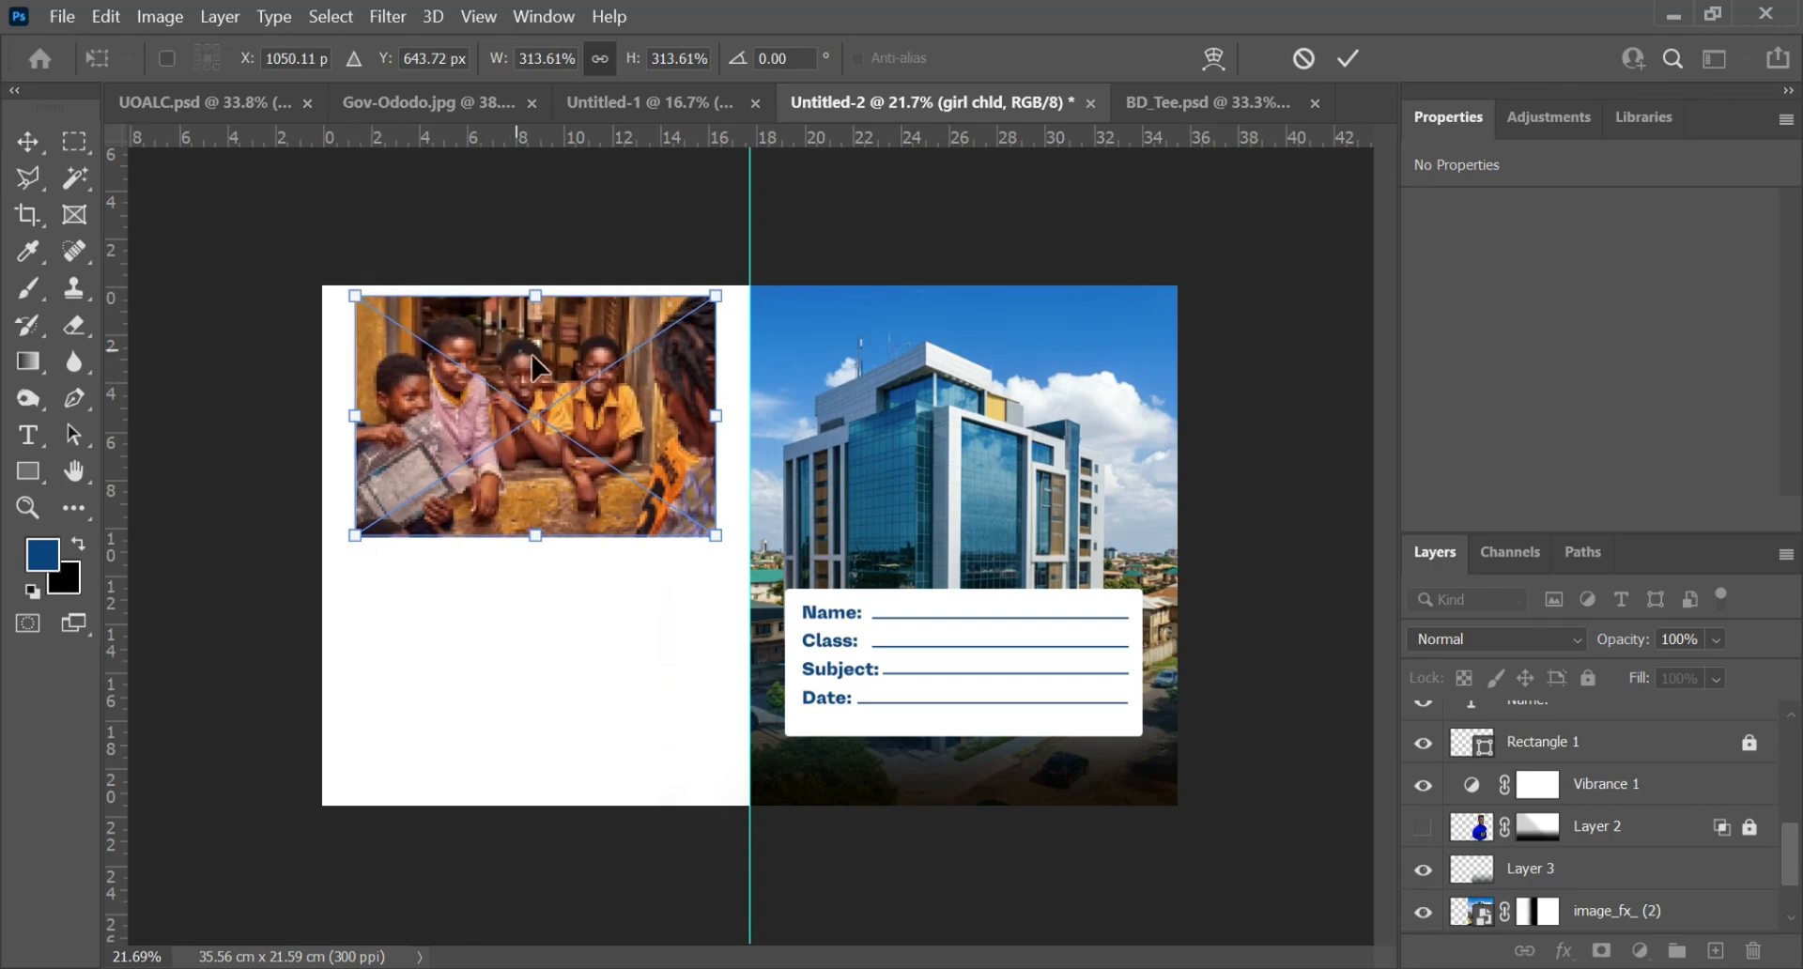
Step: Move the girl chld photo to the top of the right half and scale it to span that half's full width, about 374%
{"action": "left_click_drag", "start_coordinate": [532, 355], "coordinate": [923, 349]}
{"action": "left_click_drag", "start_coordinate": [1109, 523], "coordinate": [1175, 567]}
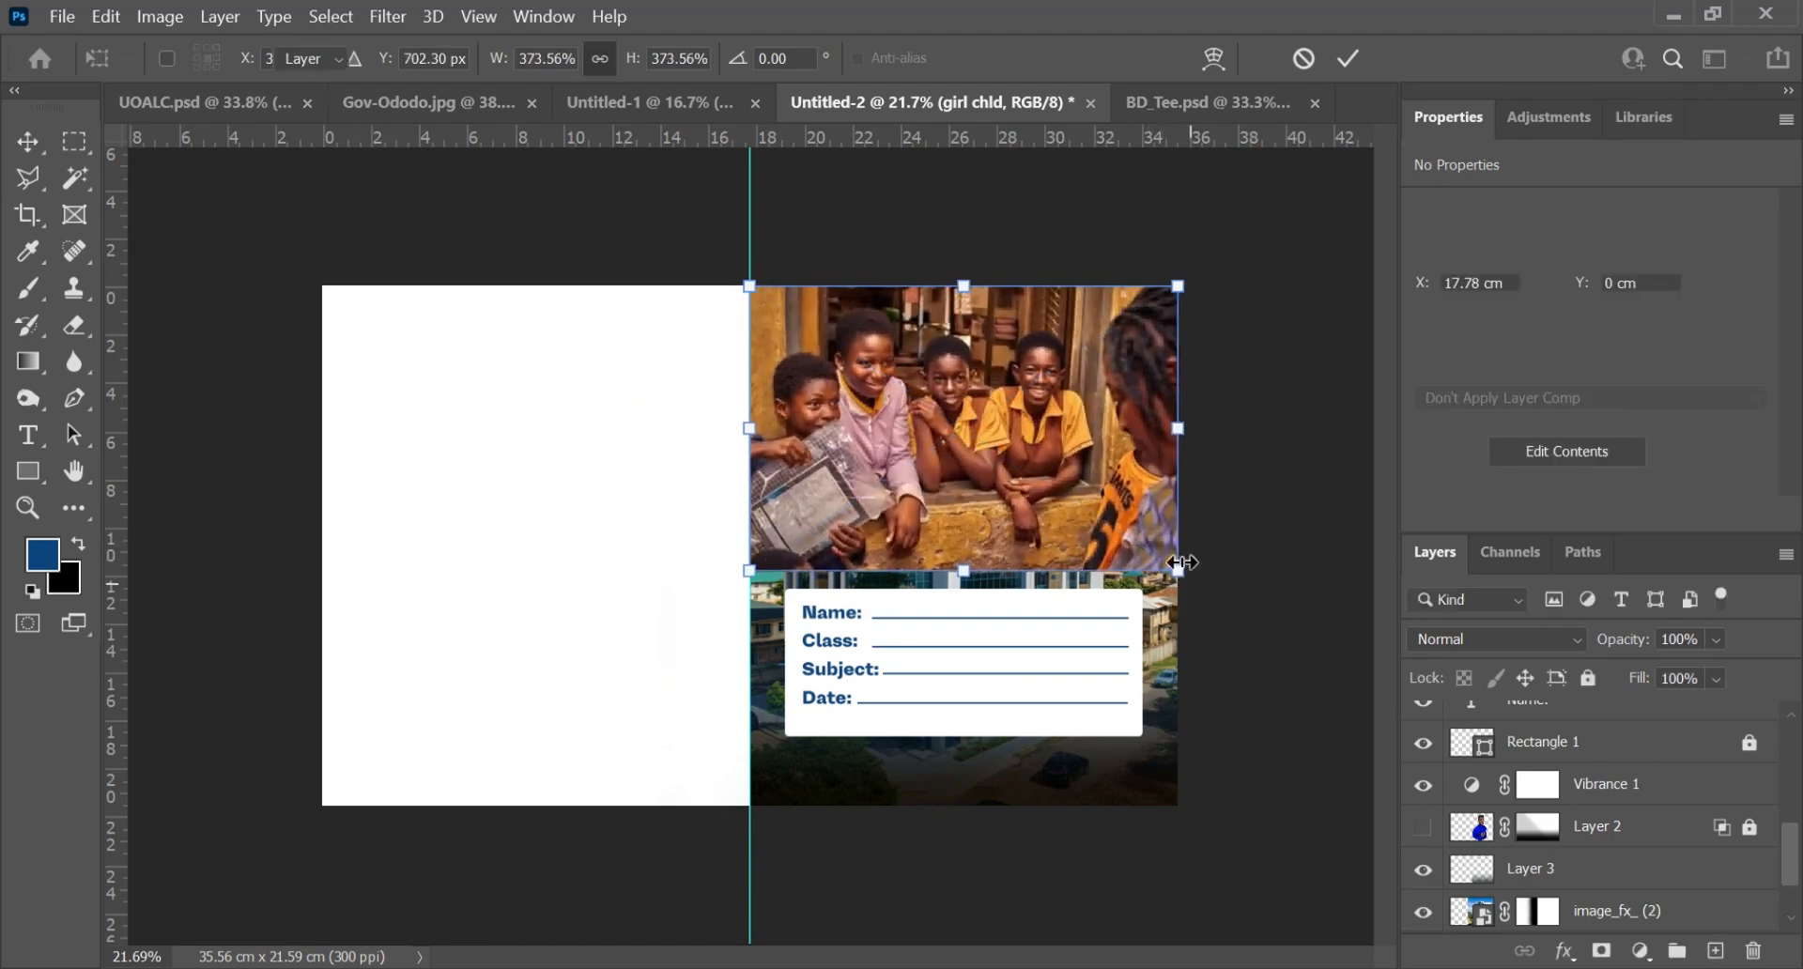
{"action": "left_click", "coordinate": [1349, 58]}
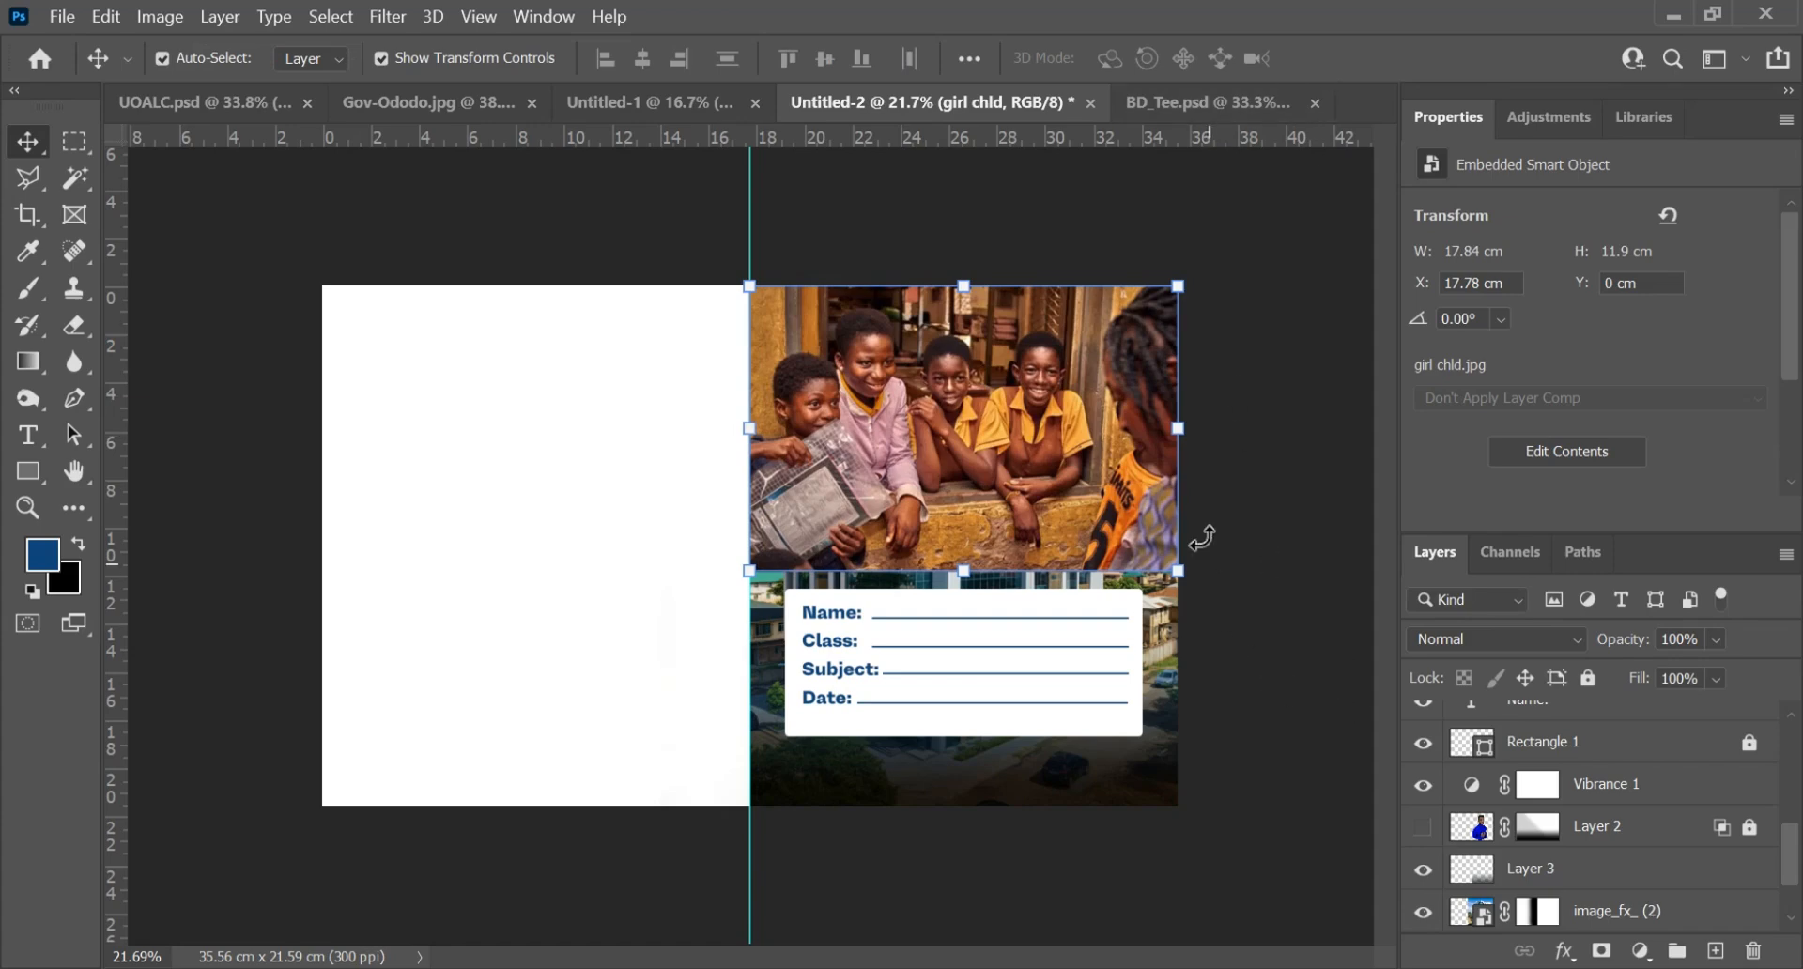
{"action": "scroll", "coordinate": [1029, 349], "scroll_direction": "up", "scroll_amount": 1}
{"action": "key", "text": "ctrl+a"}
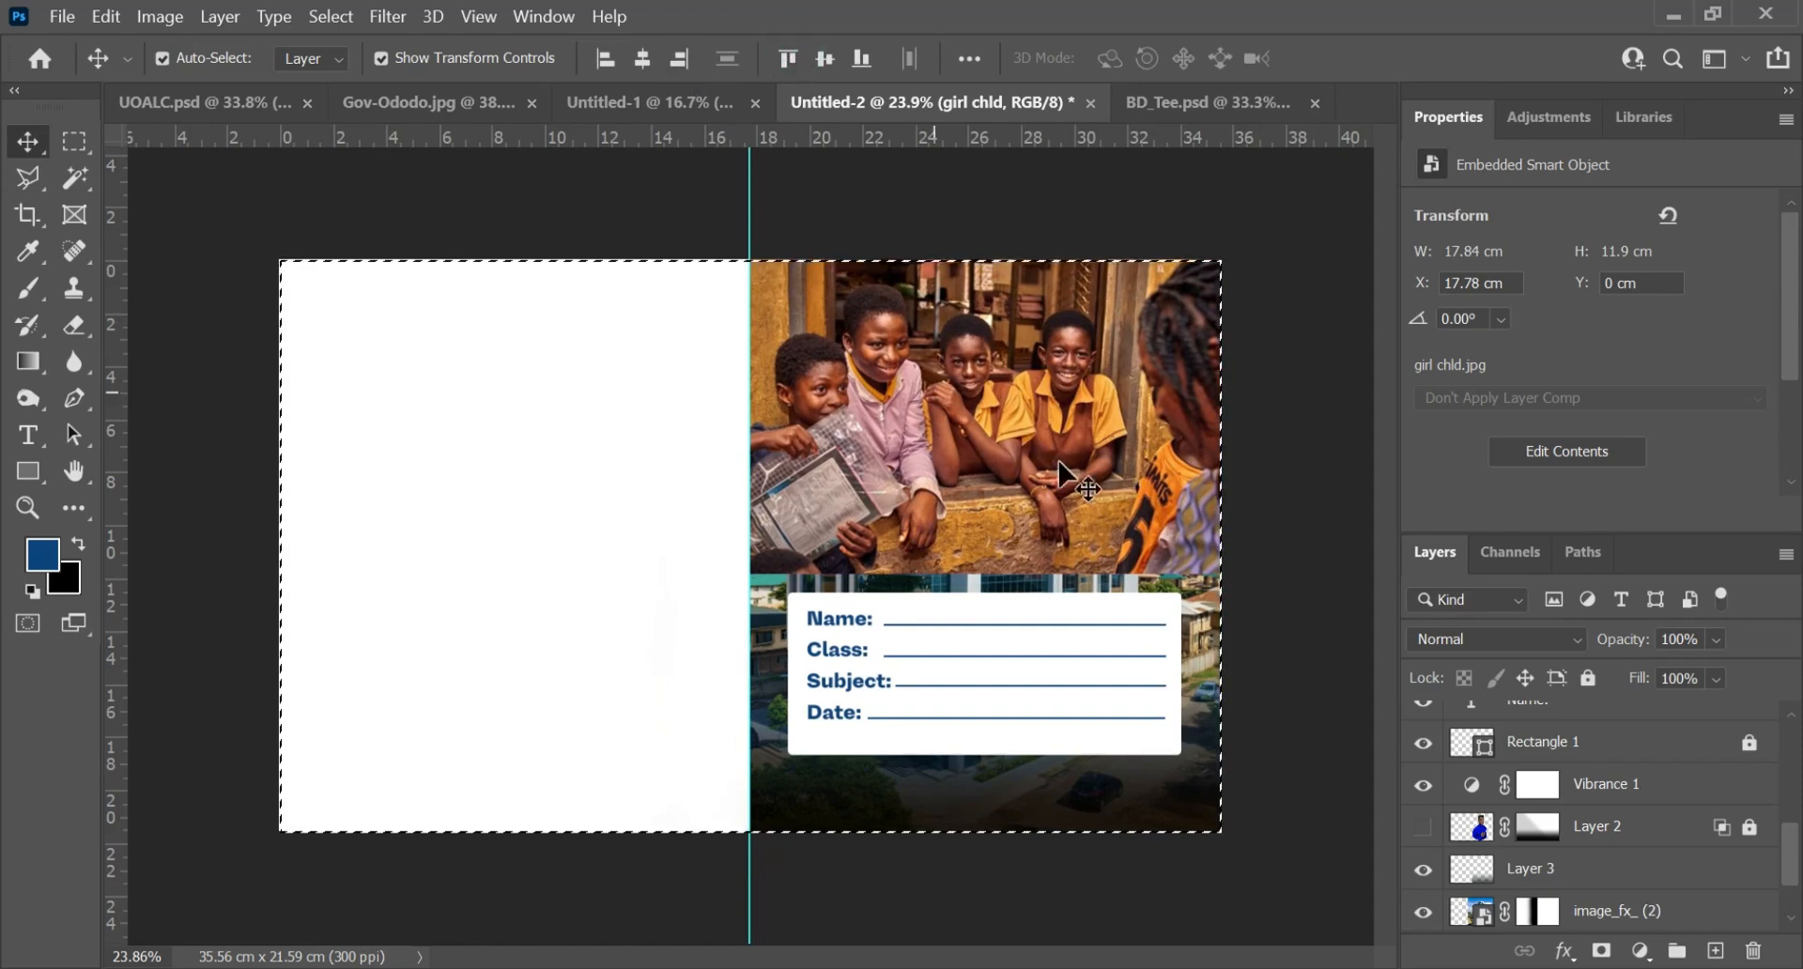
{"action": "scroll", "coordinate": [1610, 792], "scroll_direction": "up", "scroll_amount": 3}
{"action": "scroll", "coordinate": [1622, 792], "scroll_direction": "down", "scroll_amount": 1}
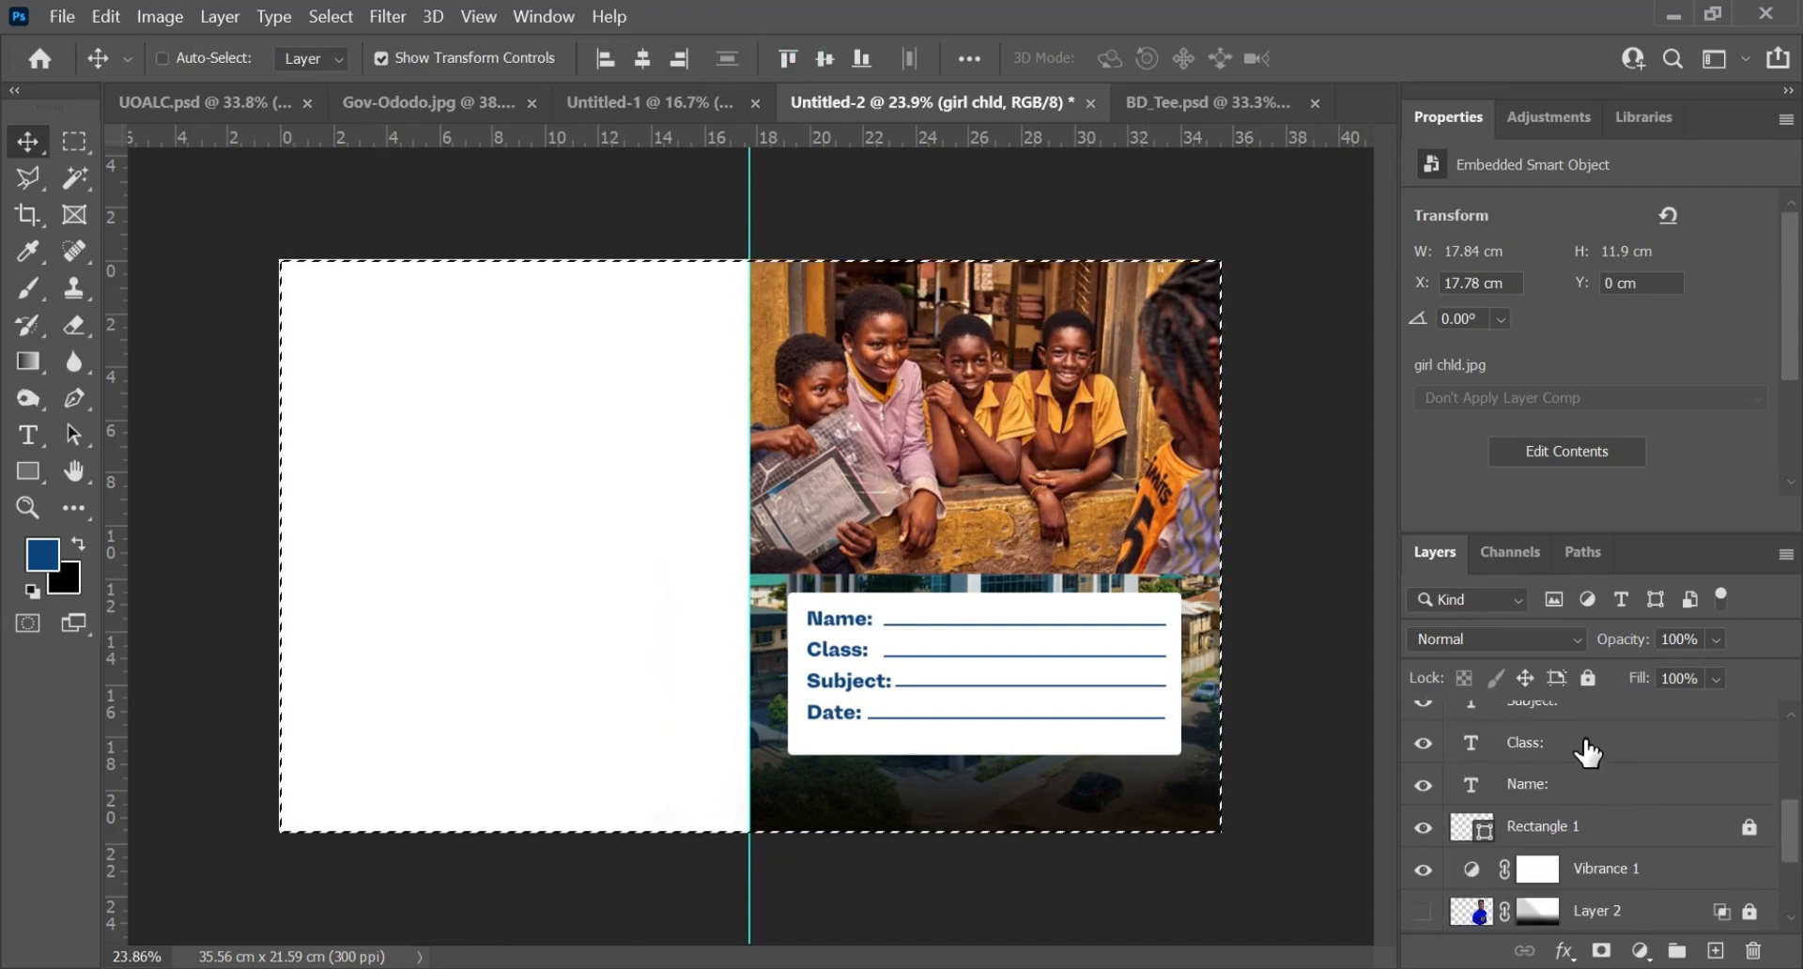
{"action": "key", "text": "ctrl+d"}
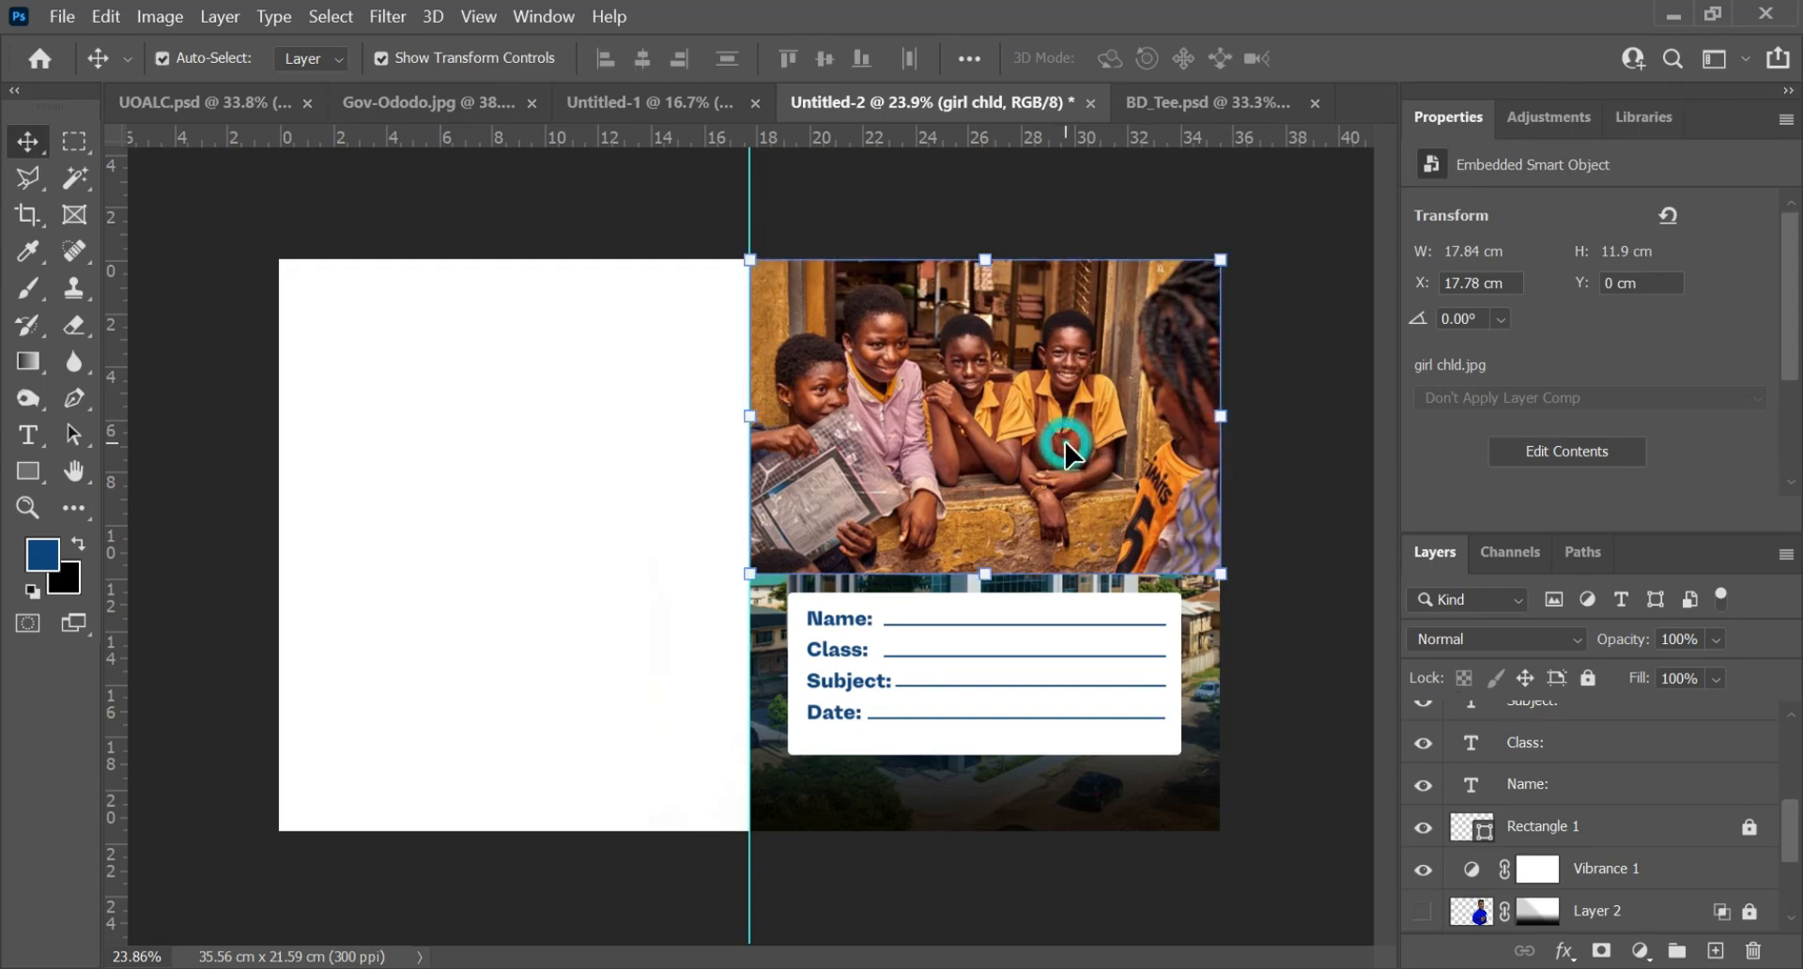
Step: Add a layer mask to the girl chld layer
{"action": "scroll", "coordinate": [1564, 856], "scroll_direction": "down", "scroll_amount": 5}
{"action": "scroll", "coordinate": [1610, 835], "scroll_direction": "up", "scroll_amount": 5}
{"action": "scroll", "coordinate": [1610, 835], "scroll_direction": "up", "scroll_amount": 5}
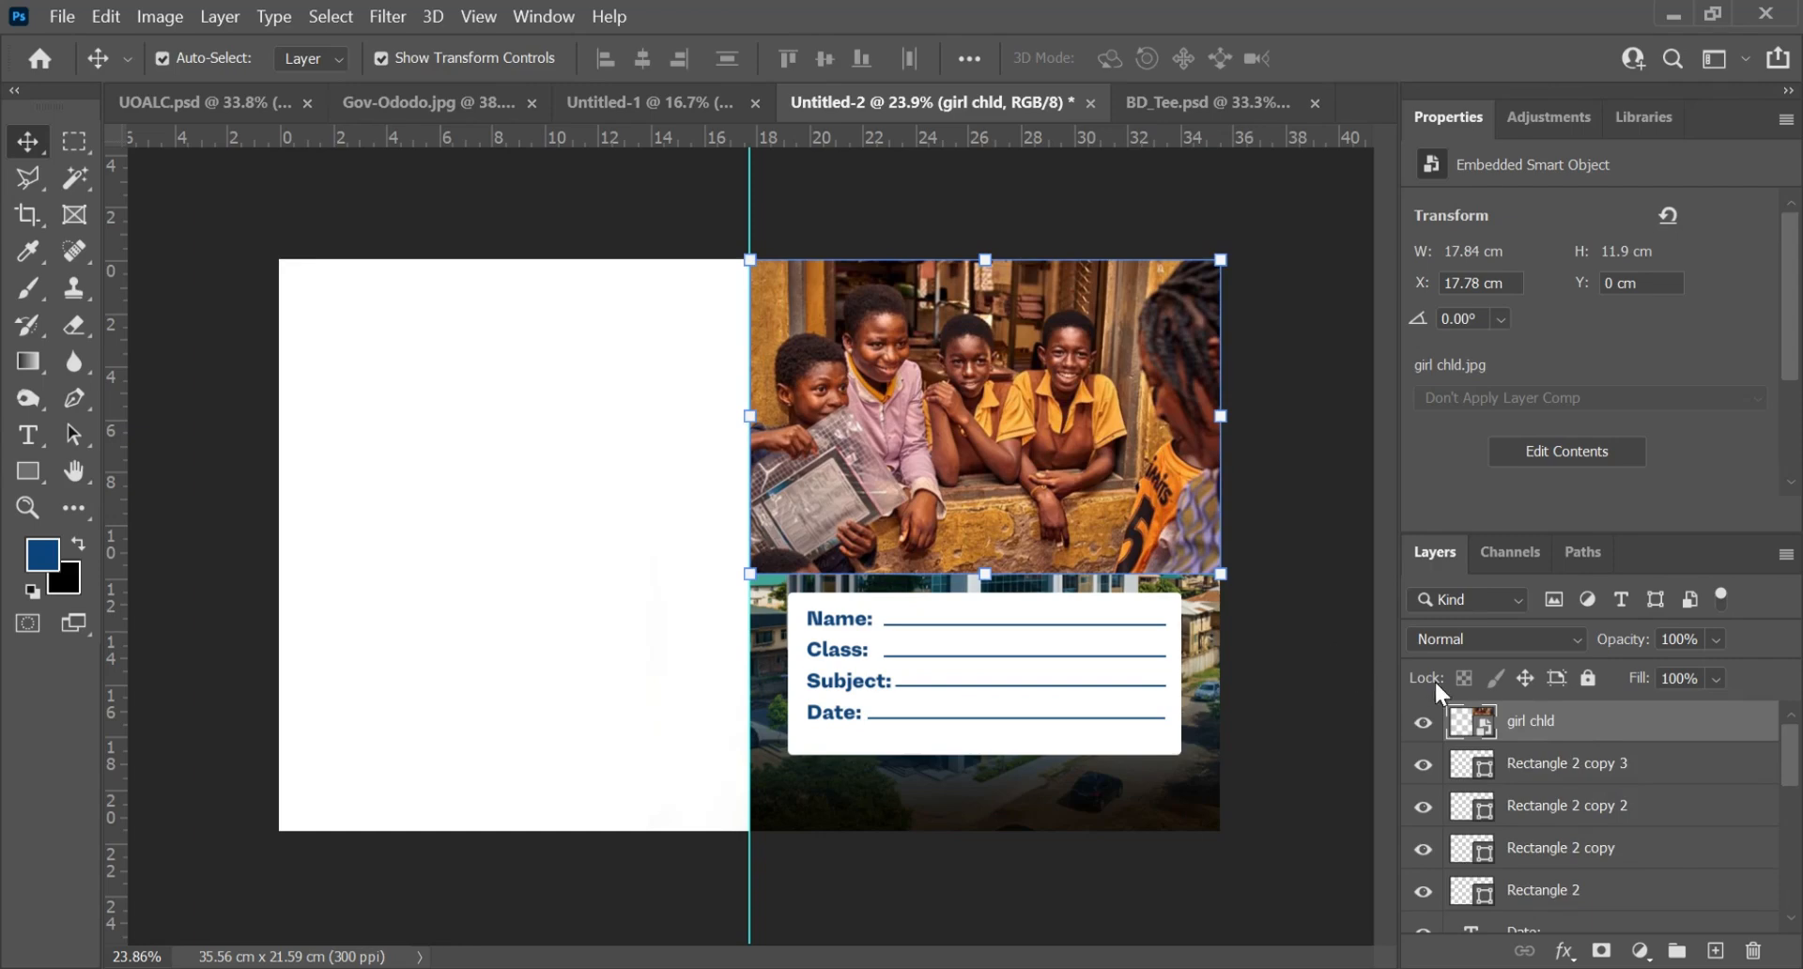
{"action": "left_click", "coordinate": [1601, 951]}
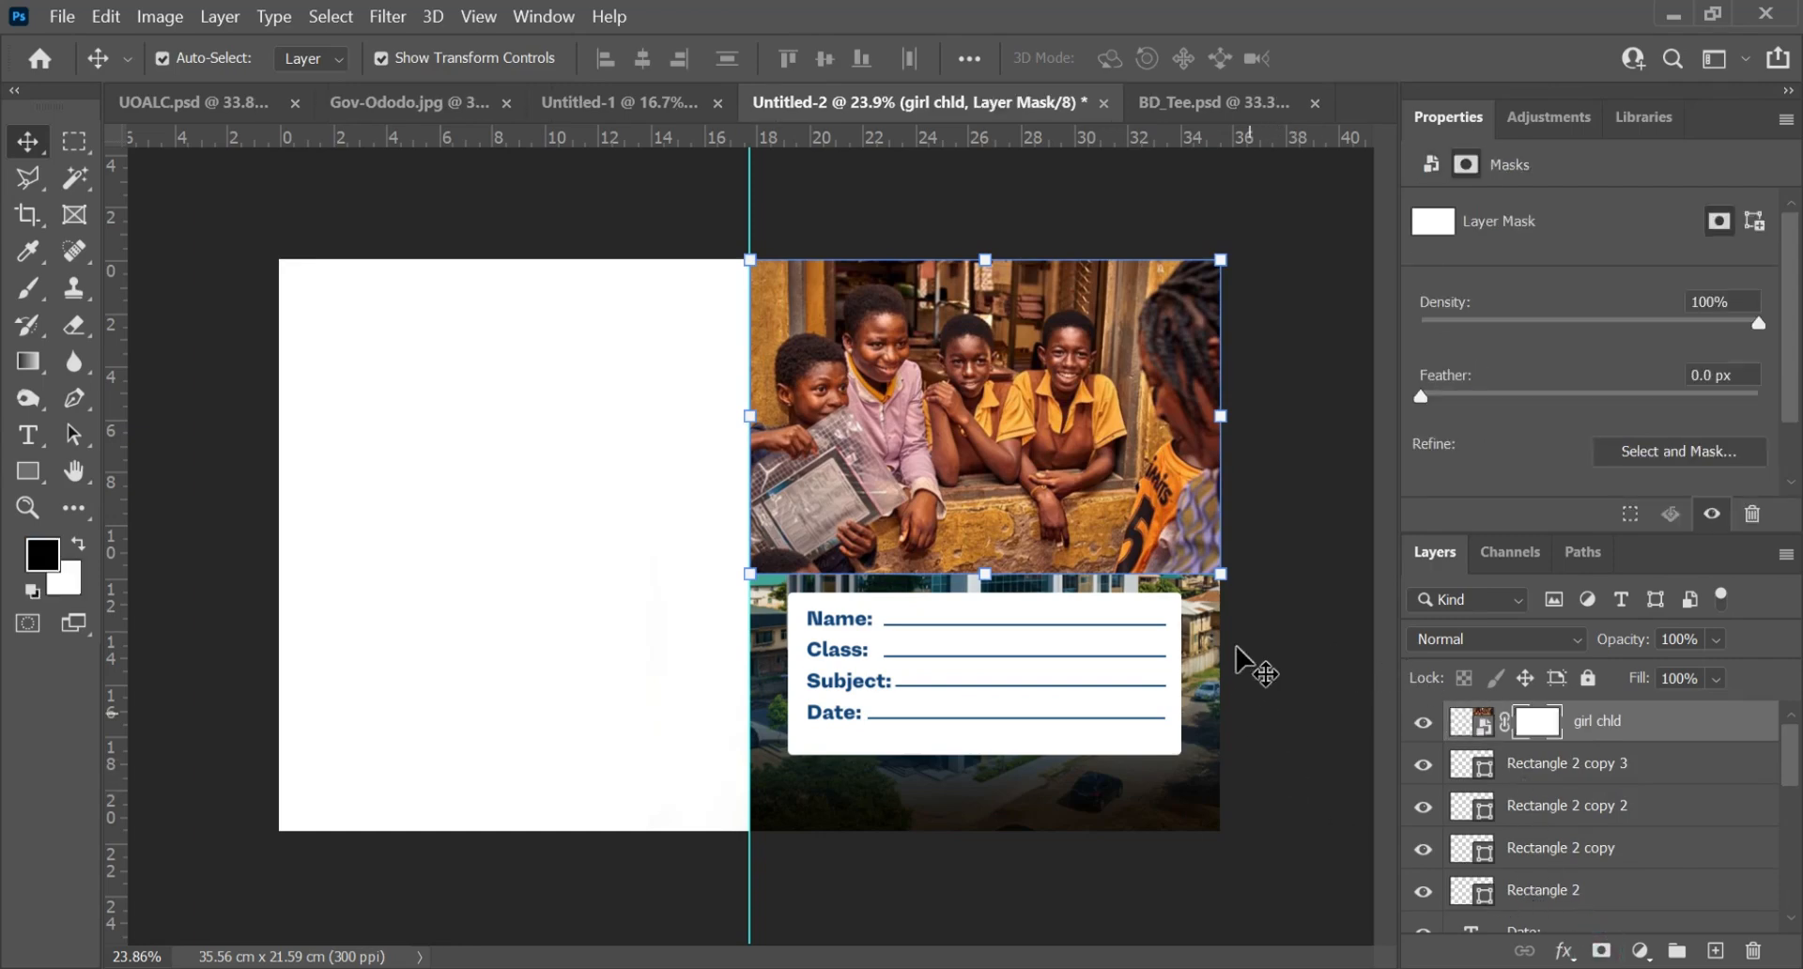
Step: Paint black on the mask to fade the photo's lower-right corner, using a size 900 brush with 30% opacity and 74% flow
{"action": "key", "text": "b"}
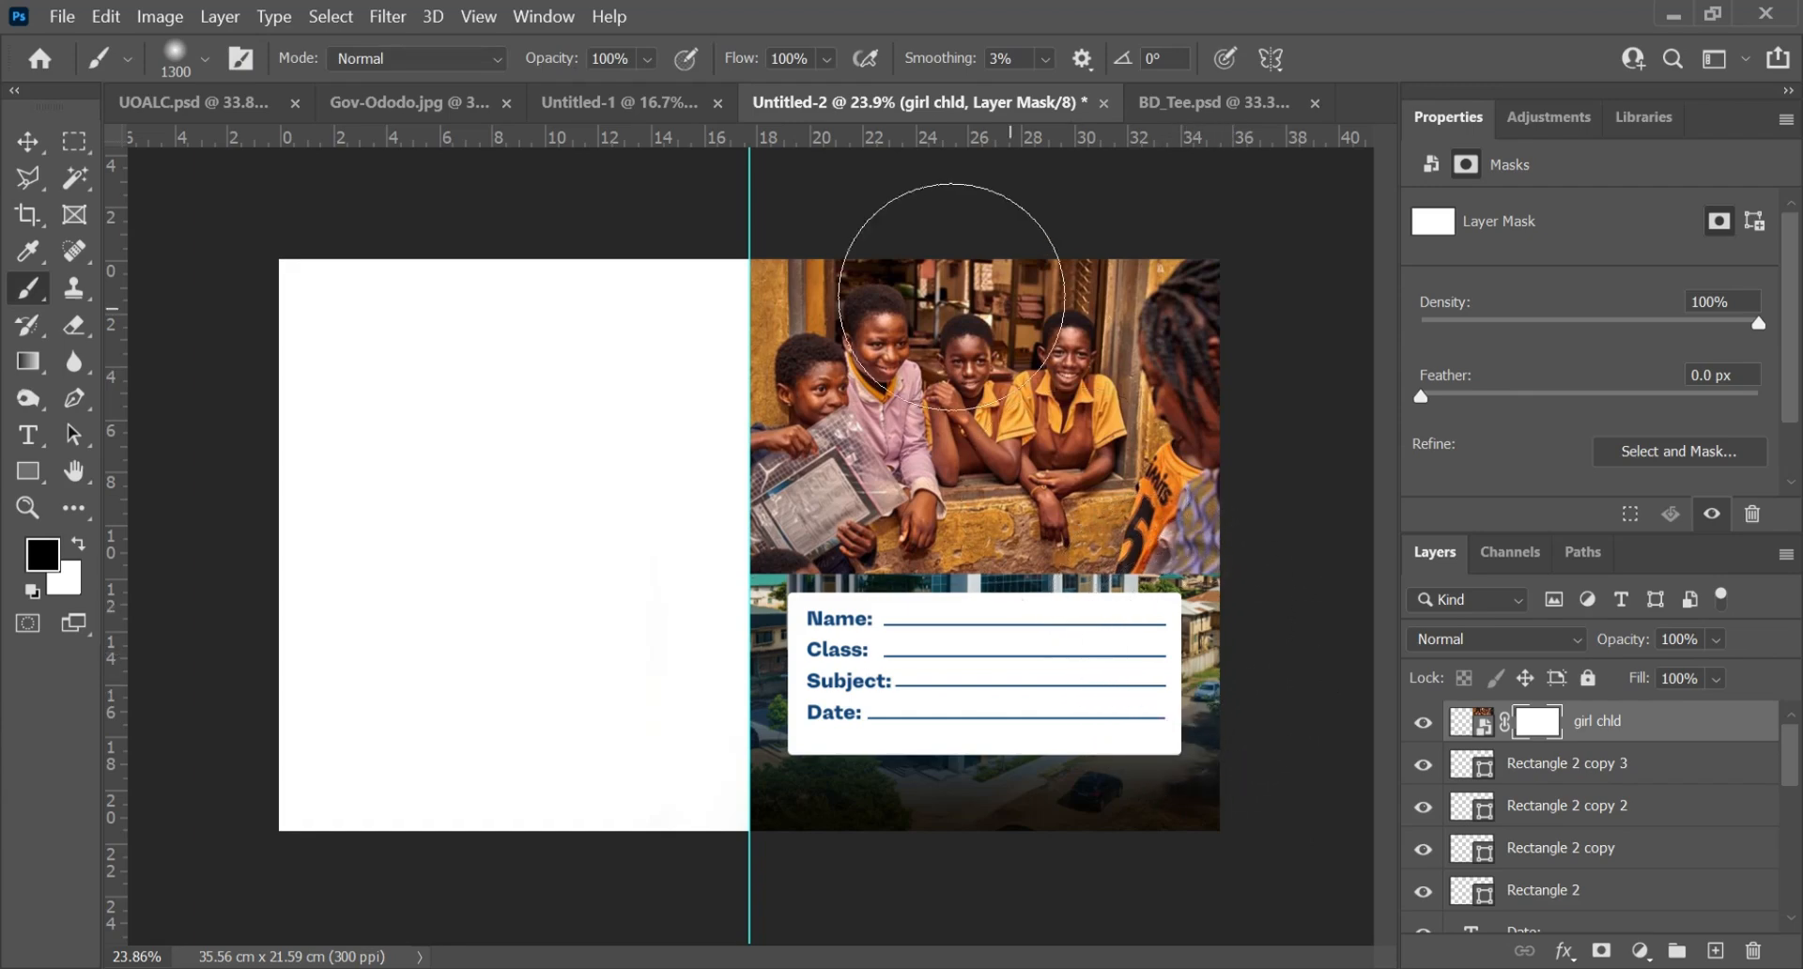
{"action": "left_click", "coordinate": [829, 58]}
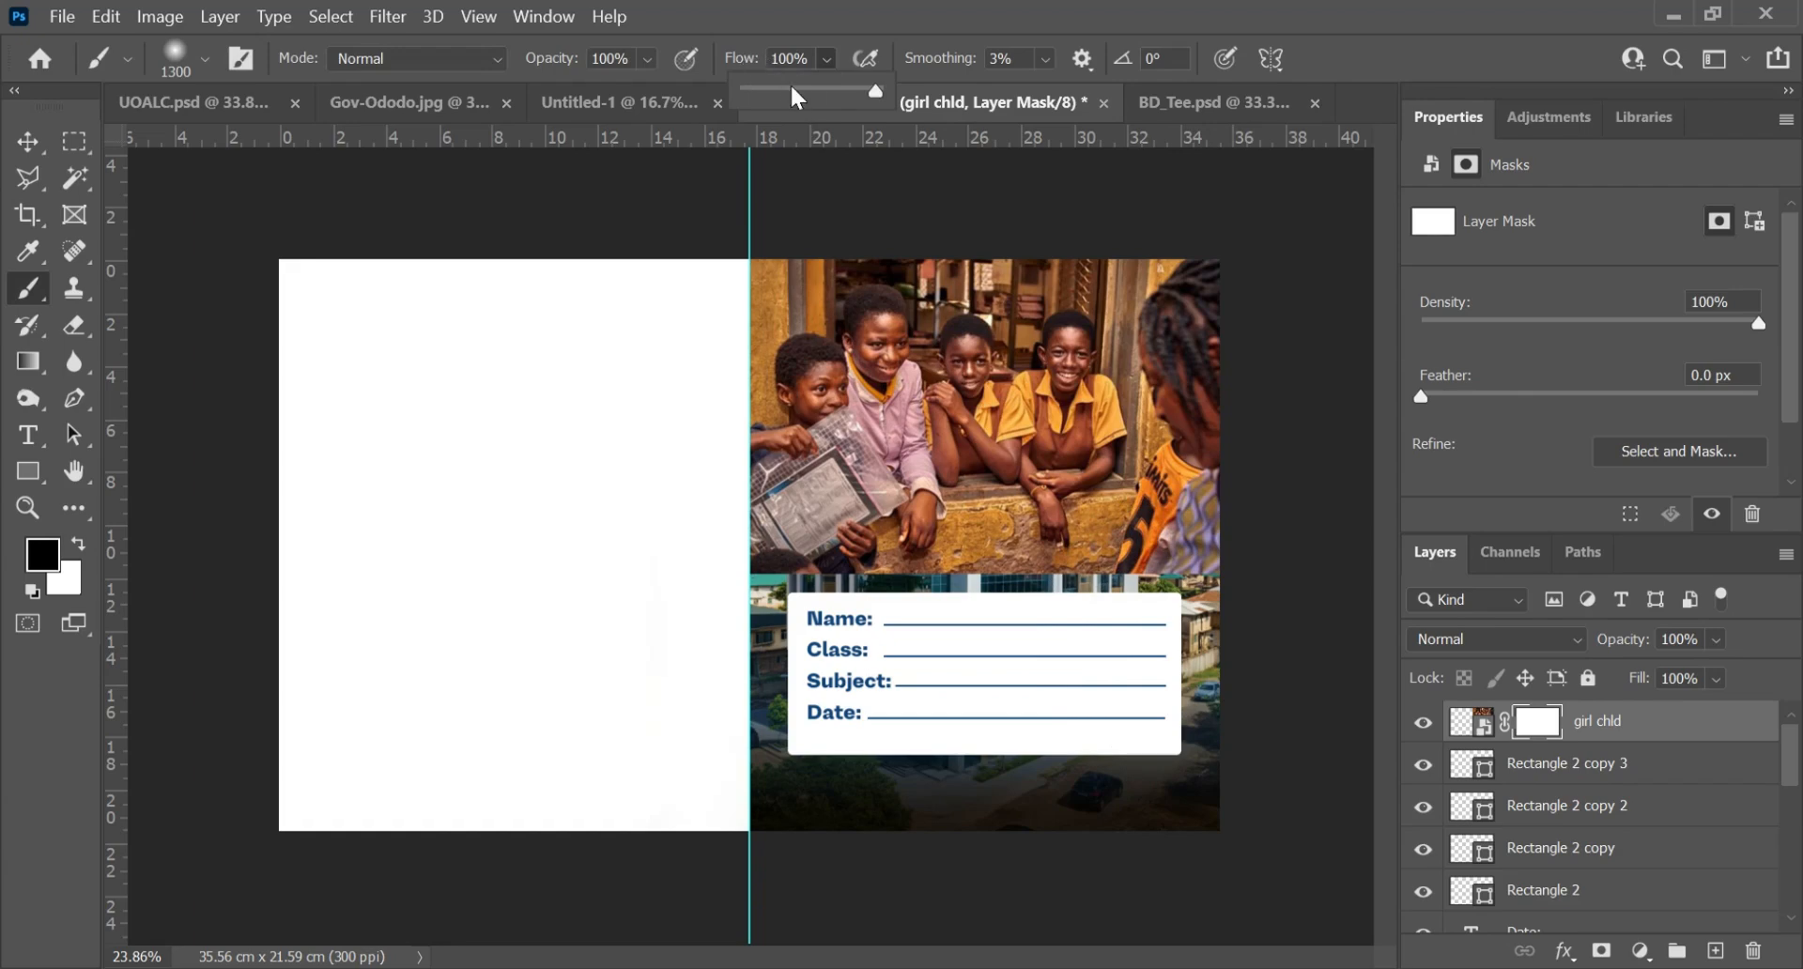
{"action": "left_click_drag", "start_coordinate": [799, 91], "coordinate": [842, 91]}
{"action": "left_click", "coordinate": [648, 58]}
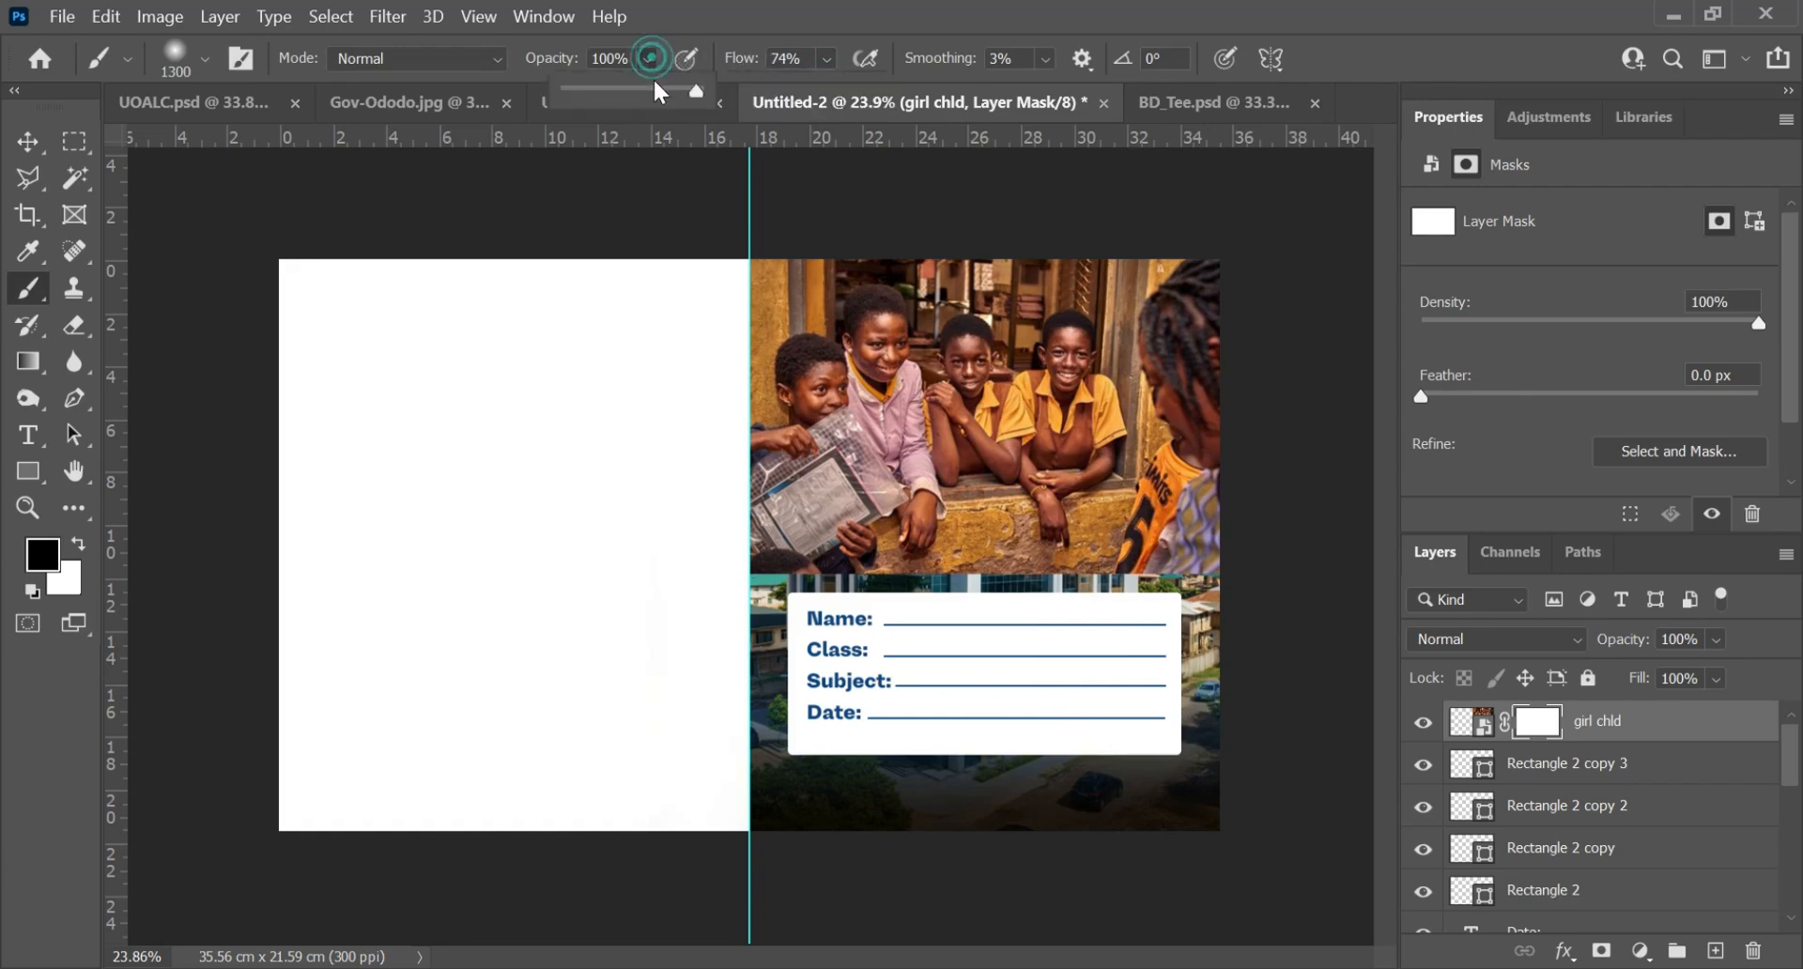
{"action": "left_click_drag", "start_coordinate": [700, 91], "coordinate": [606, 91]}
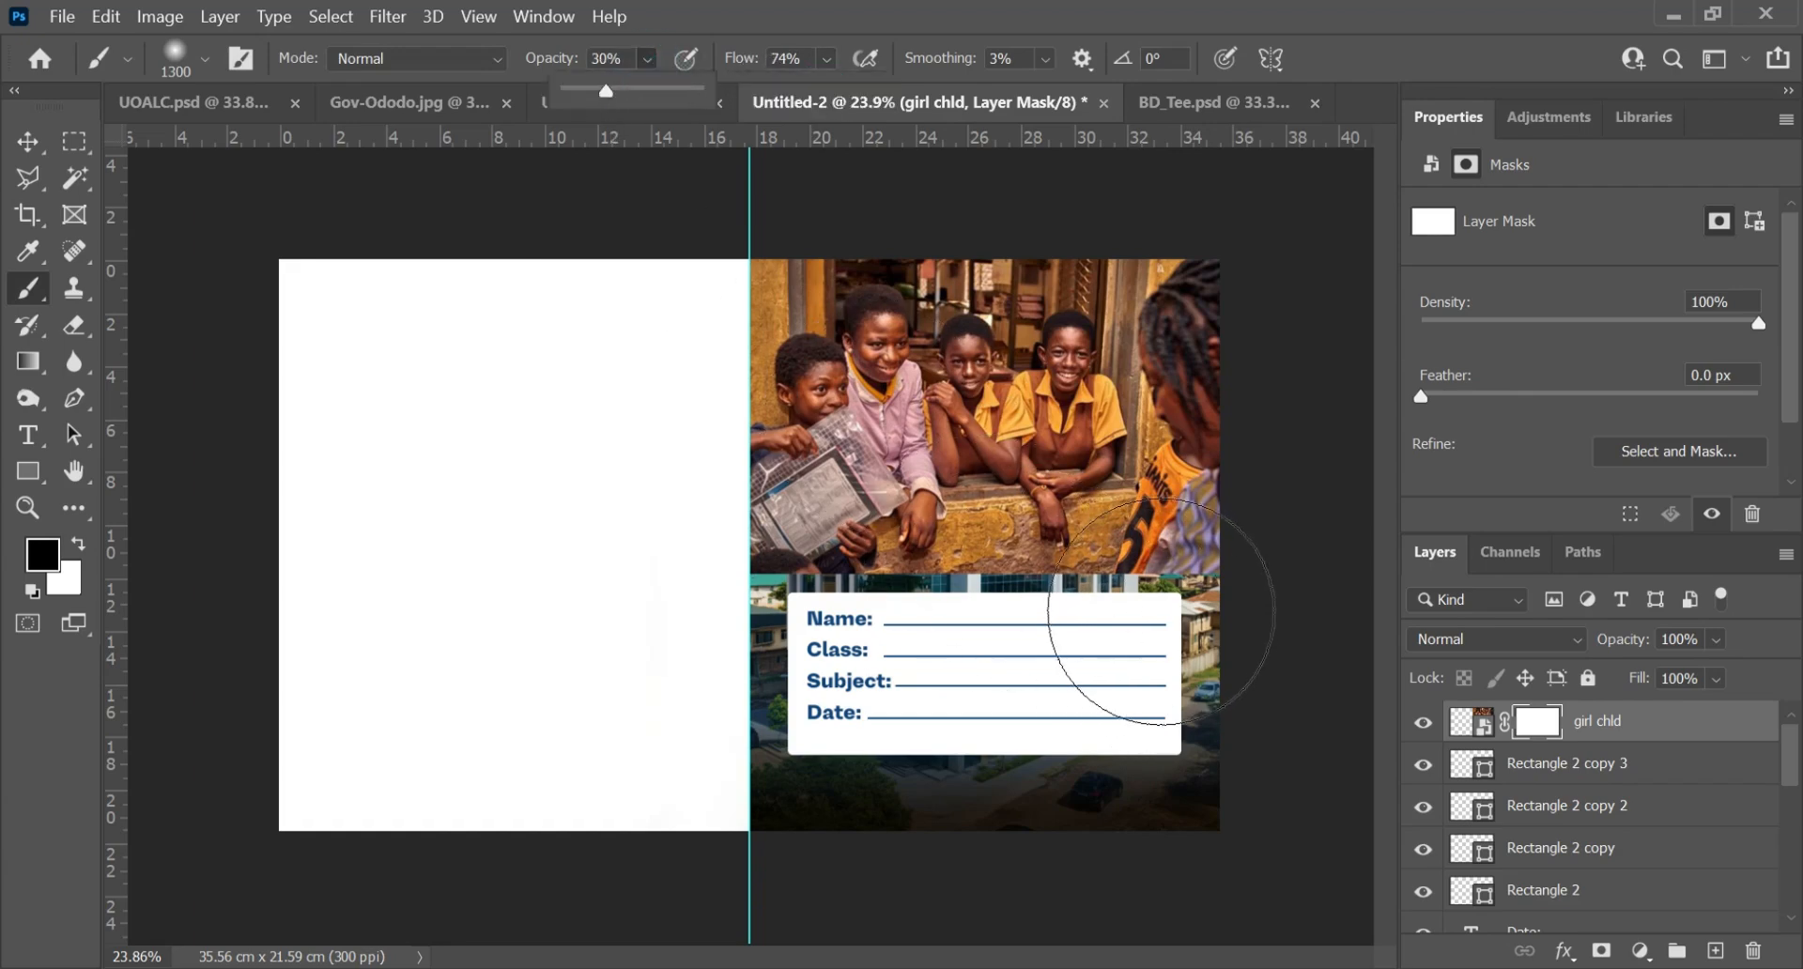
{"action": "key", "text": "bracketleft"}
{"action": "key", "text": "bracketleft"}
{"action": "key", "text": "bracketleft"}
{"action": "key", "text": "bracketleft"}
{"action": "mouse_move", "coordinate": [1227, 586]}
{"action": "left_mouse_down"}
{"action": "mouse_move", "coordinate": [1129, 590]}
{"action": "mouse_move", "coordinate": [1292, 564]}
{"action": "mouse_move", "coordinate": [1282, 547]}
{"action": "mouse_move", "coordinate": [1087, 604]}
{"action": "left_mouse_up"}
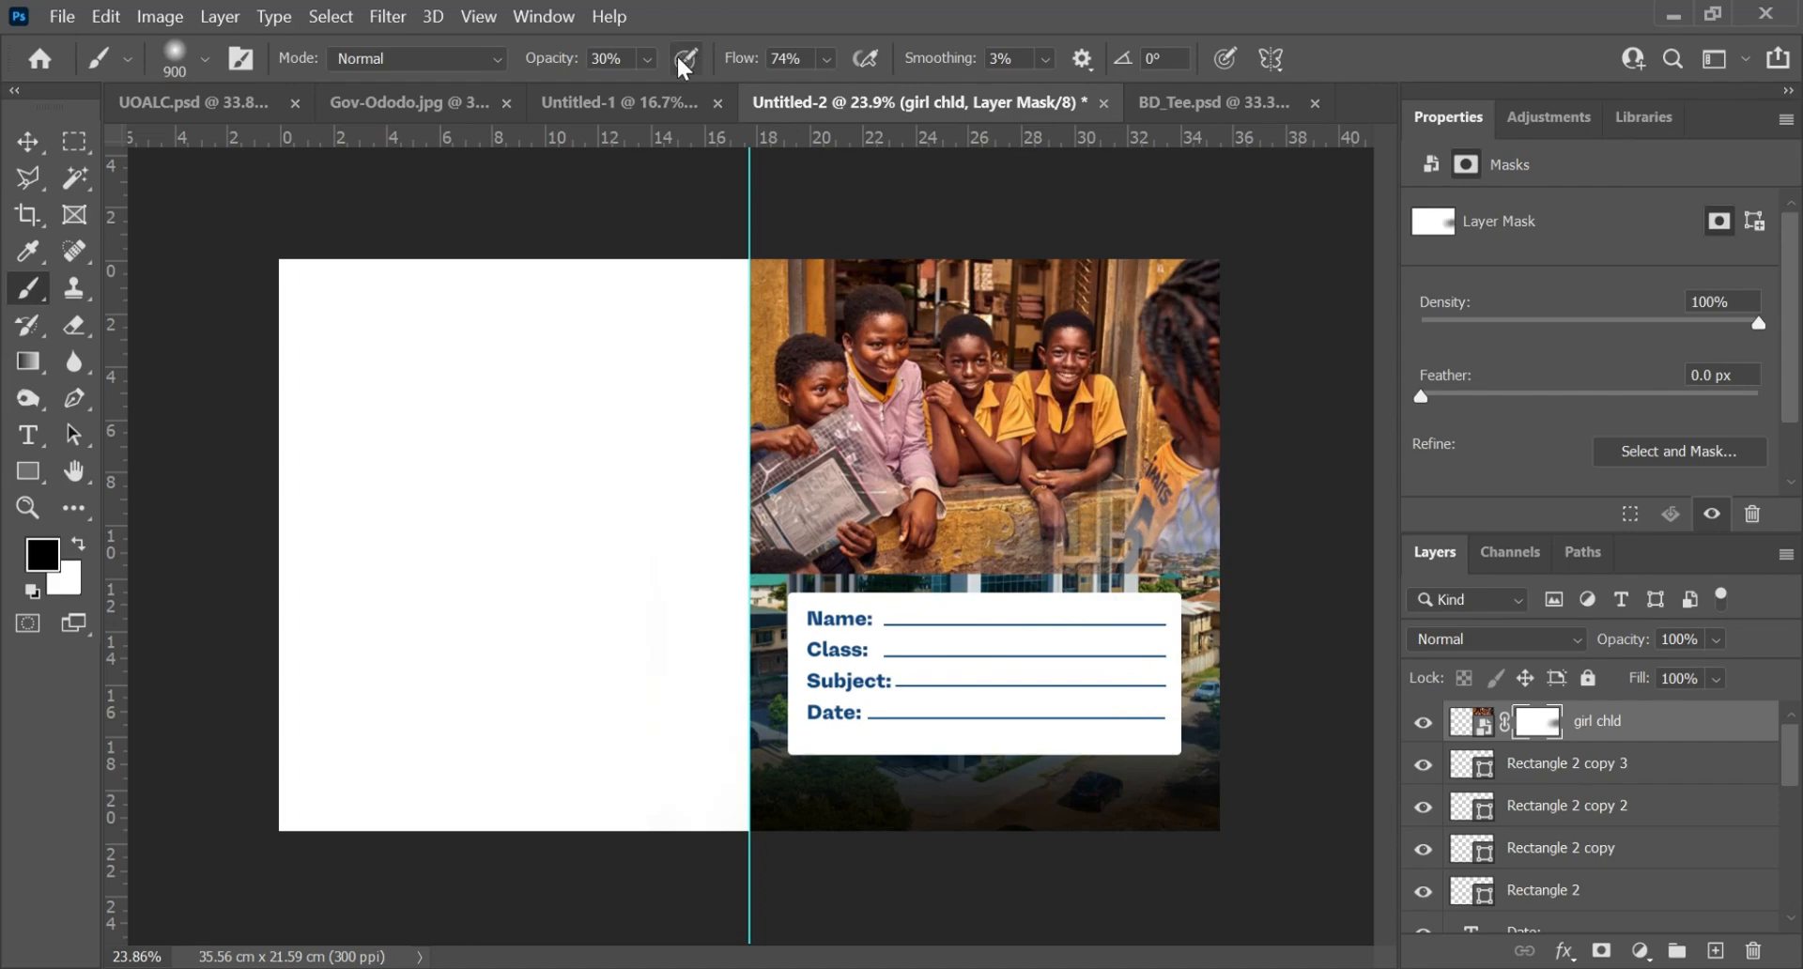
Step: Raise the brush opacity to 72% and mask out the photo's lower edge so it blends into the building
{"action": "left_click", "coordinate": [650, 60]}
{"action": "left_click_drag", "start_coordinate": [698, 96], "coordinate": [721, 98]}
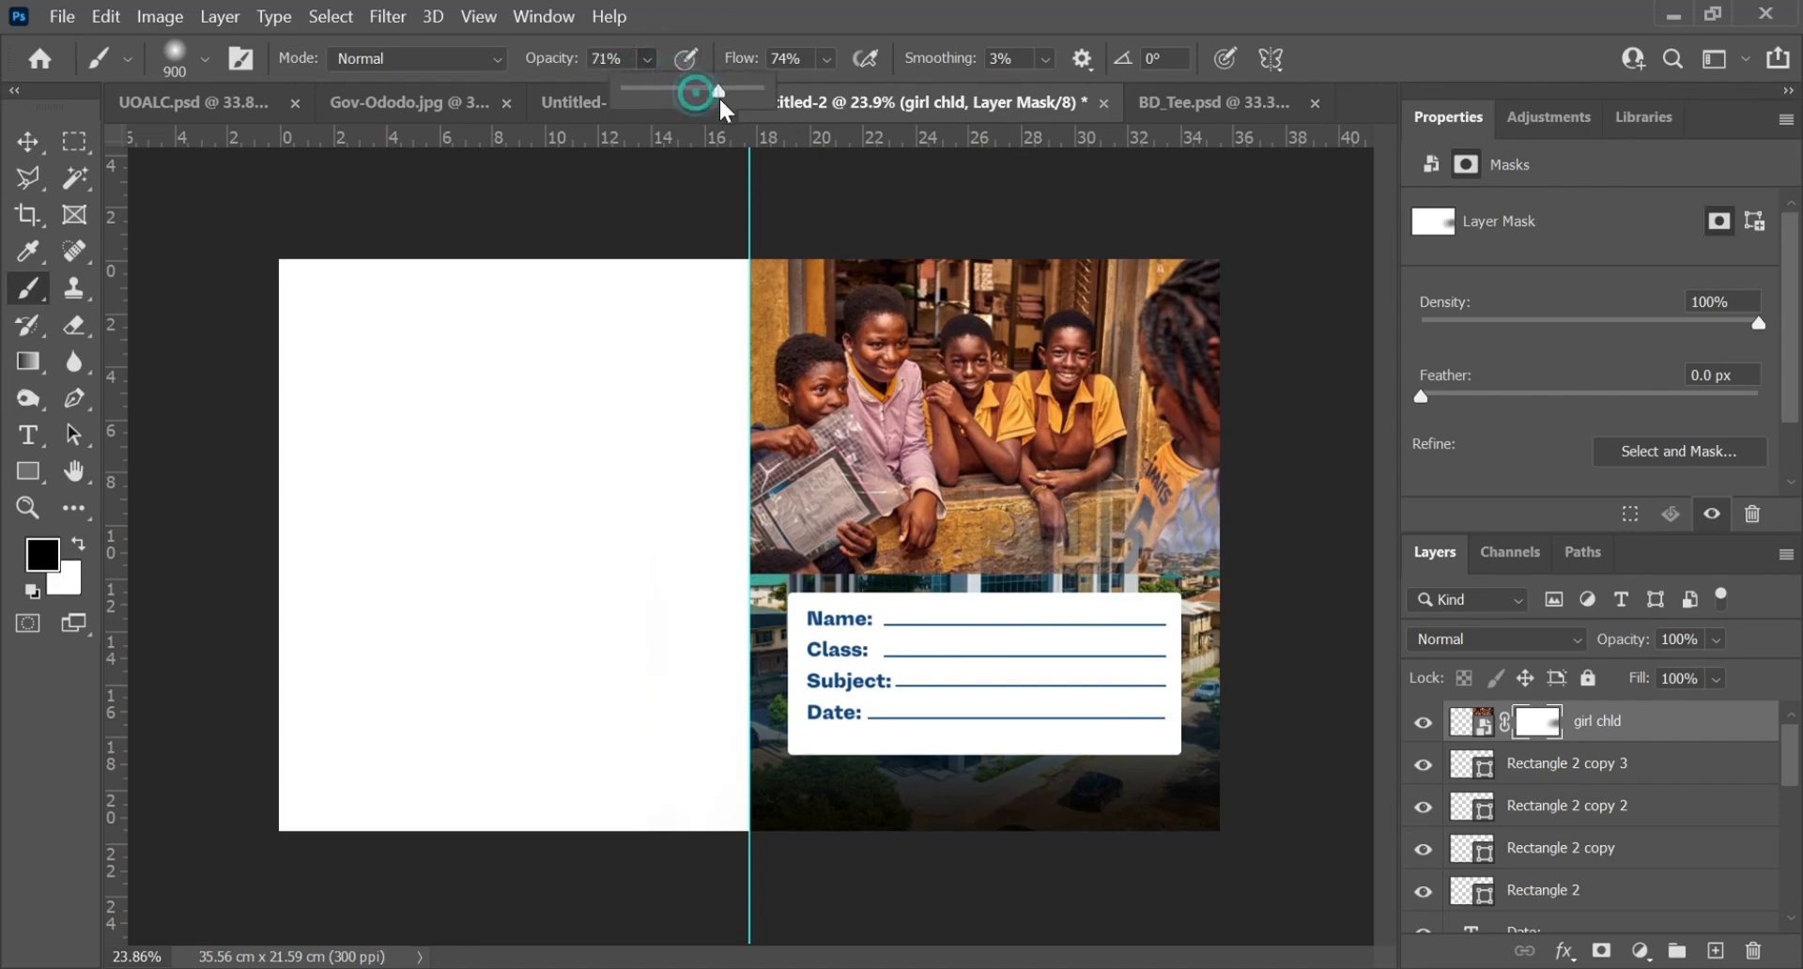
{"action": "mouse_move", "coordinate": [882, 543]}
{"action": "left_mouse_down"}
{"action": "mouse_move", "coordinate": [752, 623]}
{"action": "mouse_move", "coordinate": [818, 517]}
{"action": "mouse_move", "coordinate": [758, 588]}
{"action": "mouse_move", "coordinate": [756, 565]}
{"action": "mouse_move", "coordinate": [1208, 564]}
{"action": "left_mouse_up"}
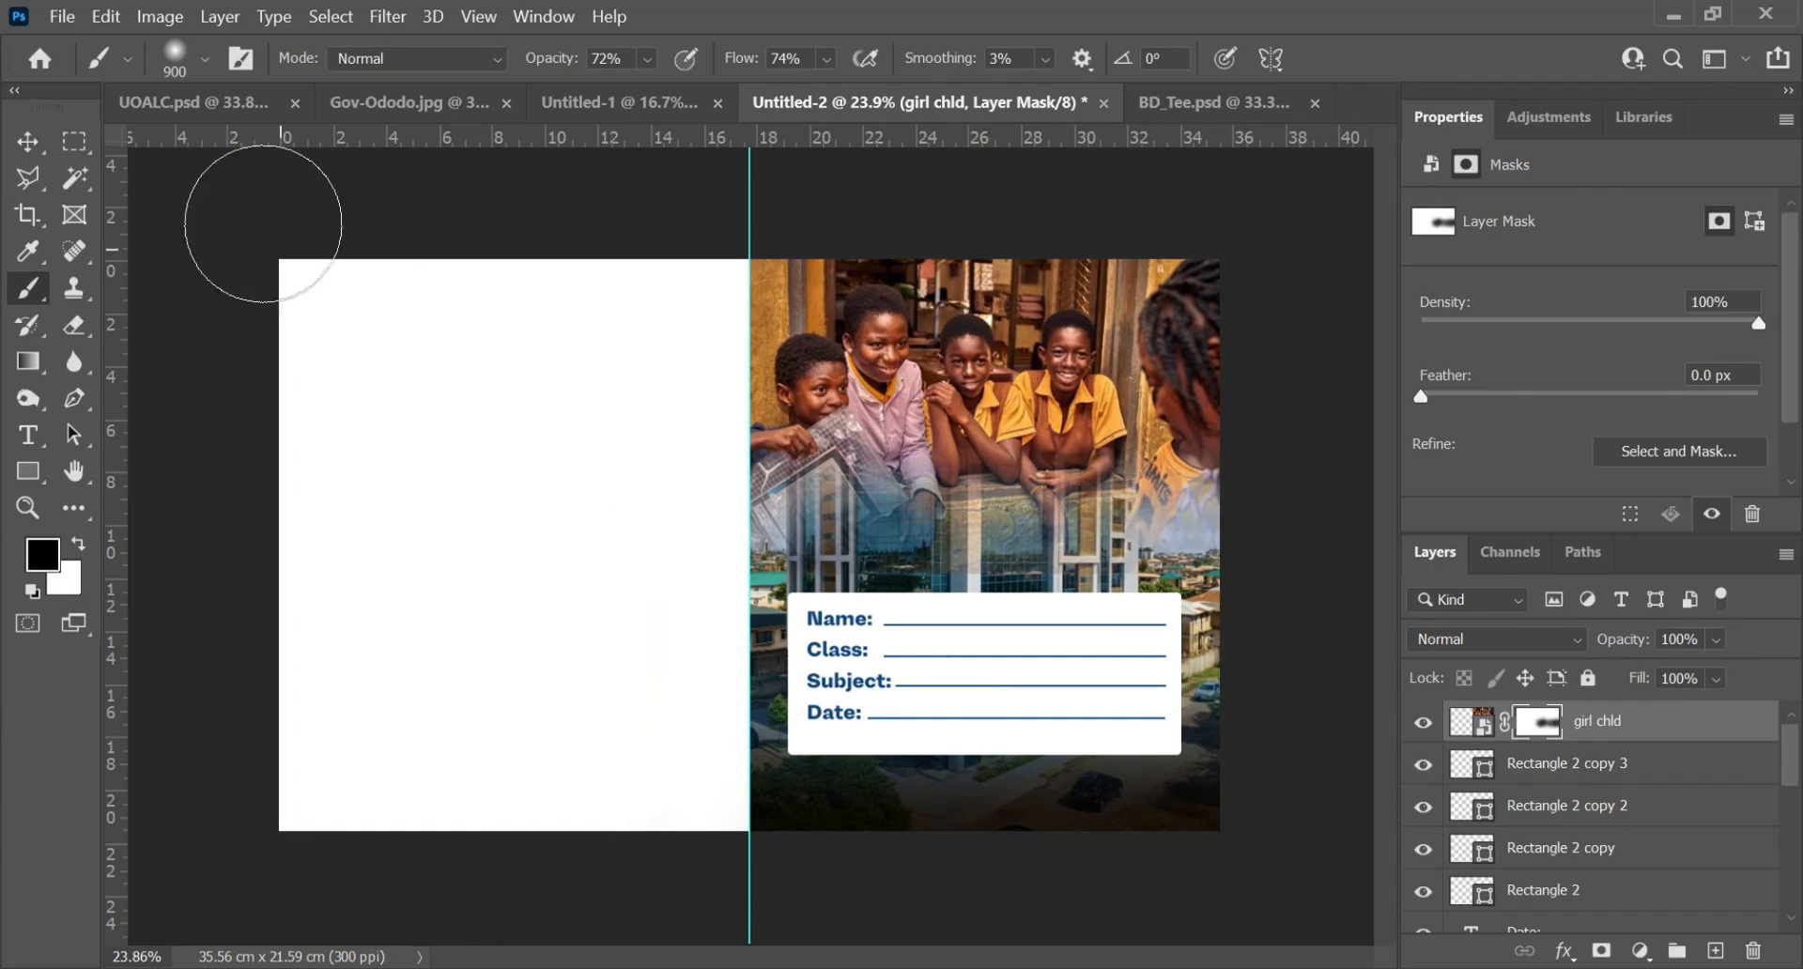
Step: Lower the brush opacity to 21% and soften the masked transition along the photo's lower edge
{"action": "left_click", "coordinate": [27, 141]}
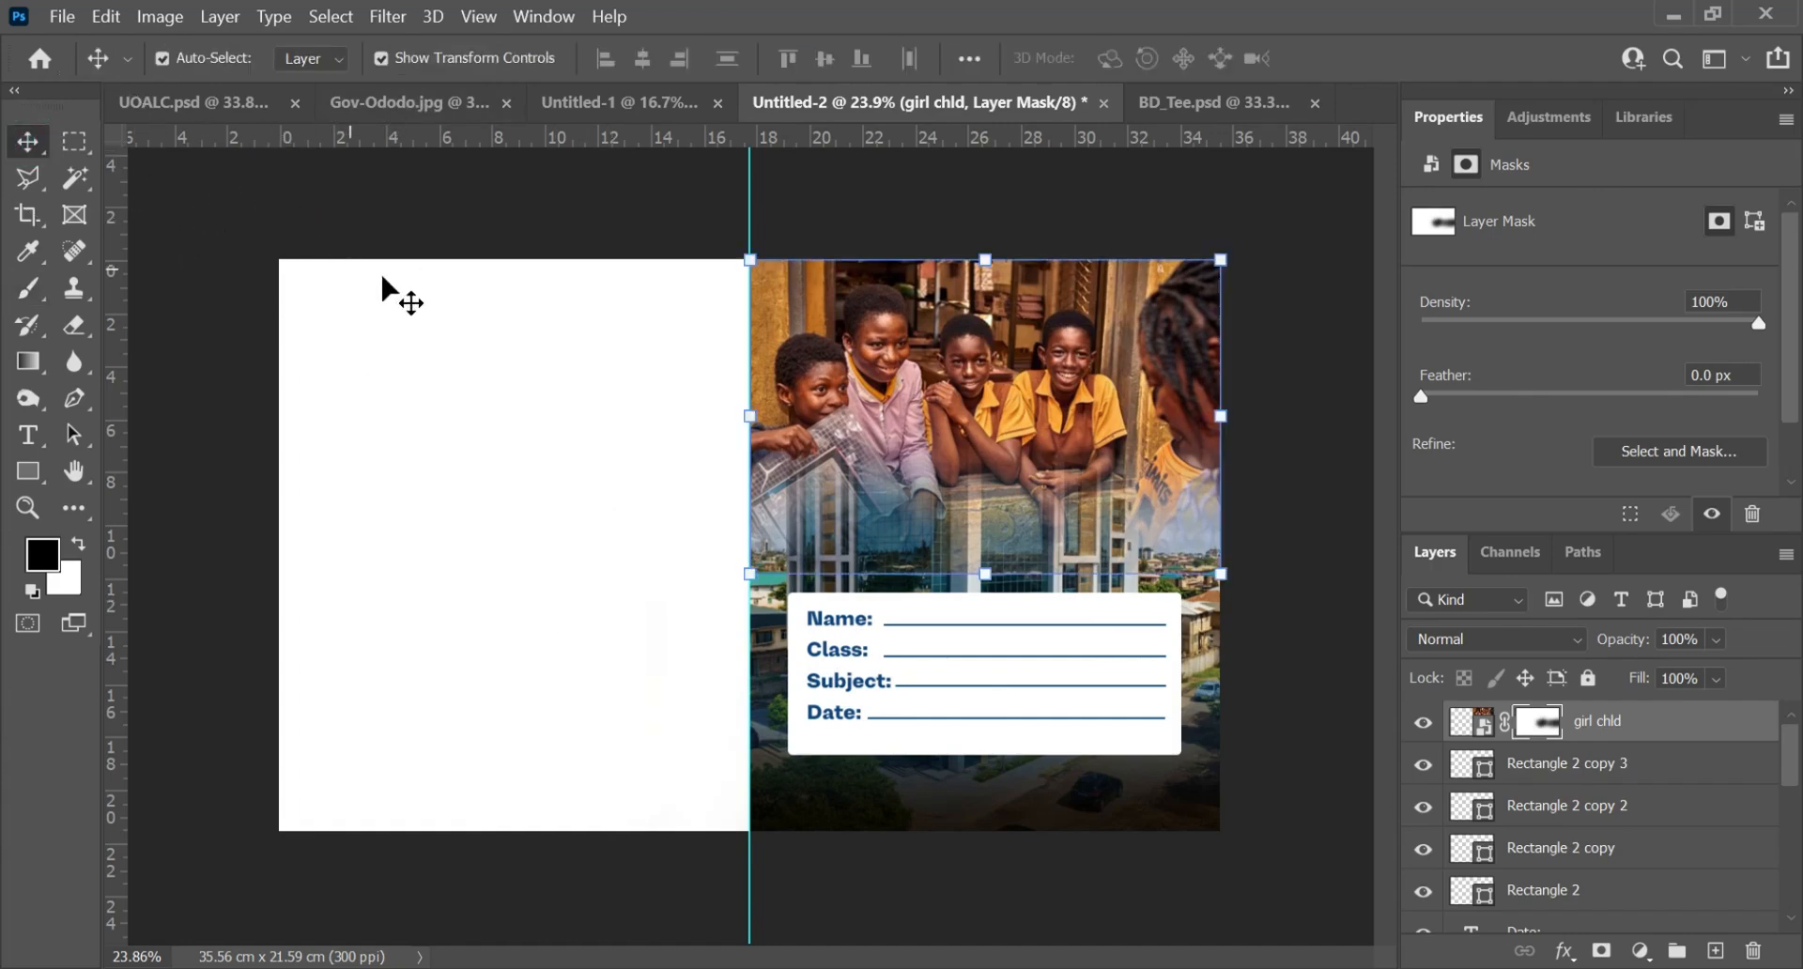
{"action": "key", "text": "b"}
{"action": "left_click", "coordinate": [645, 60]}
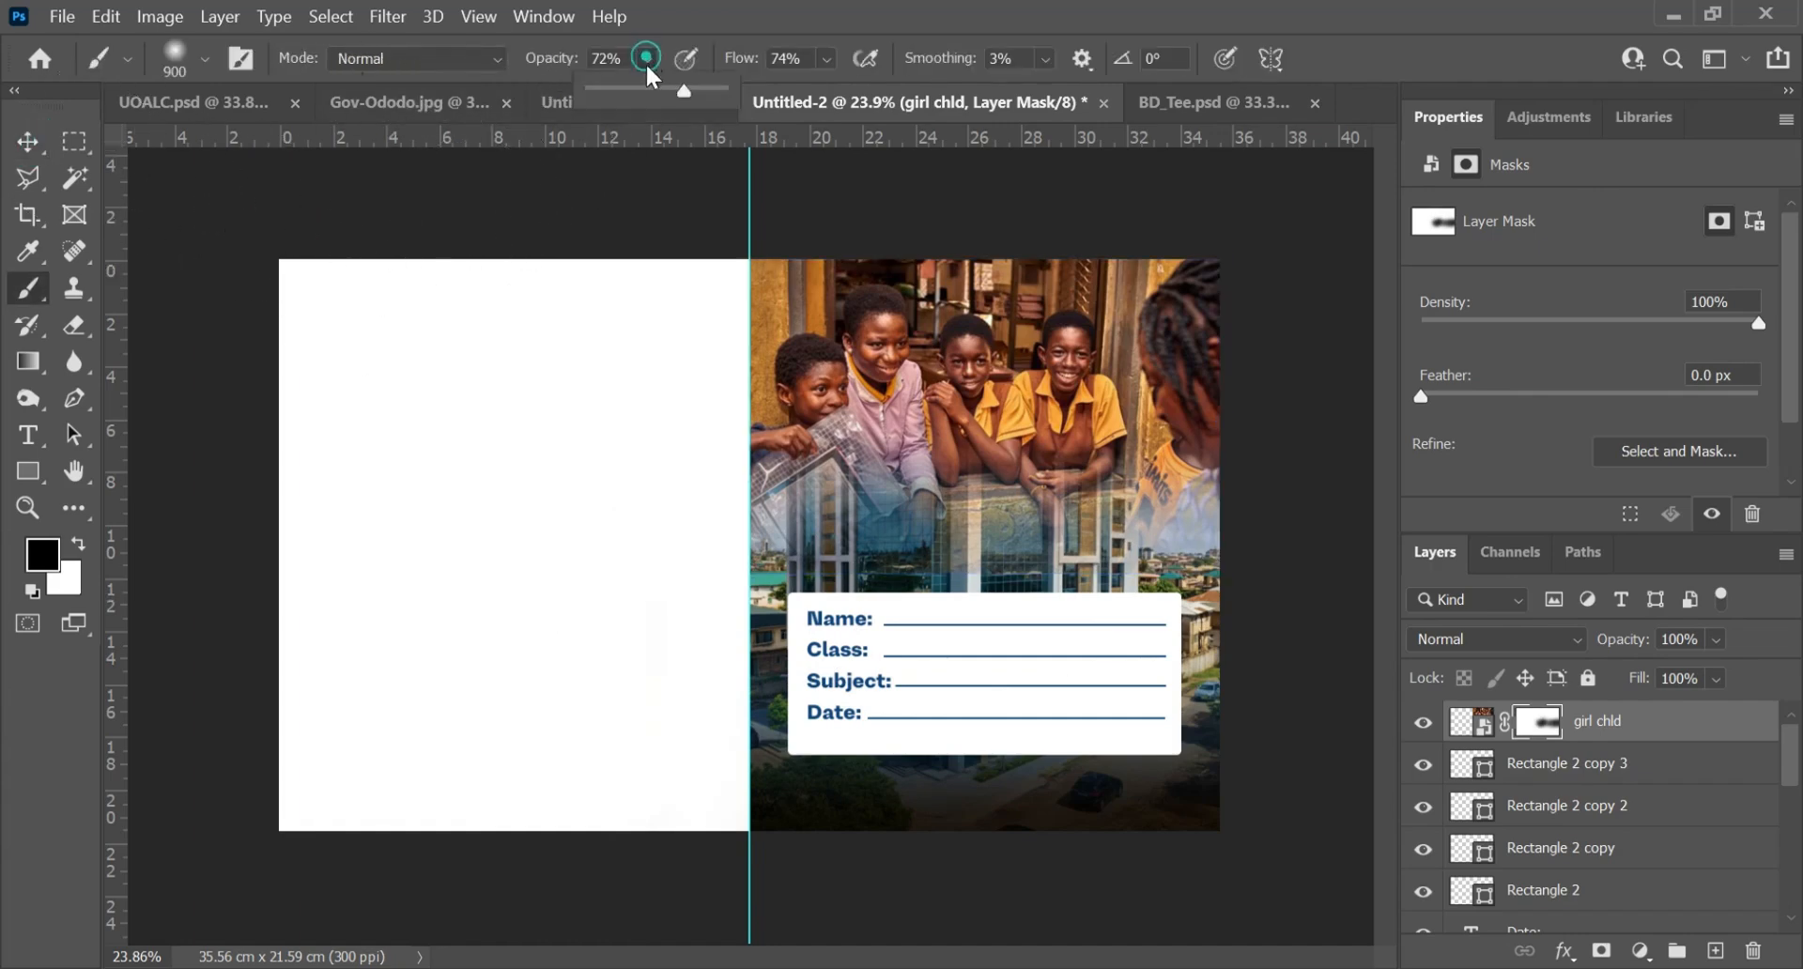
{"action": "left_click_drag", "start_coordinate": [683, 92], "coordinate": [618, 108]}
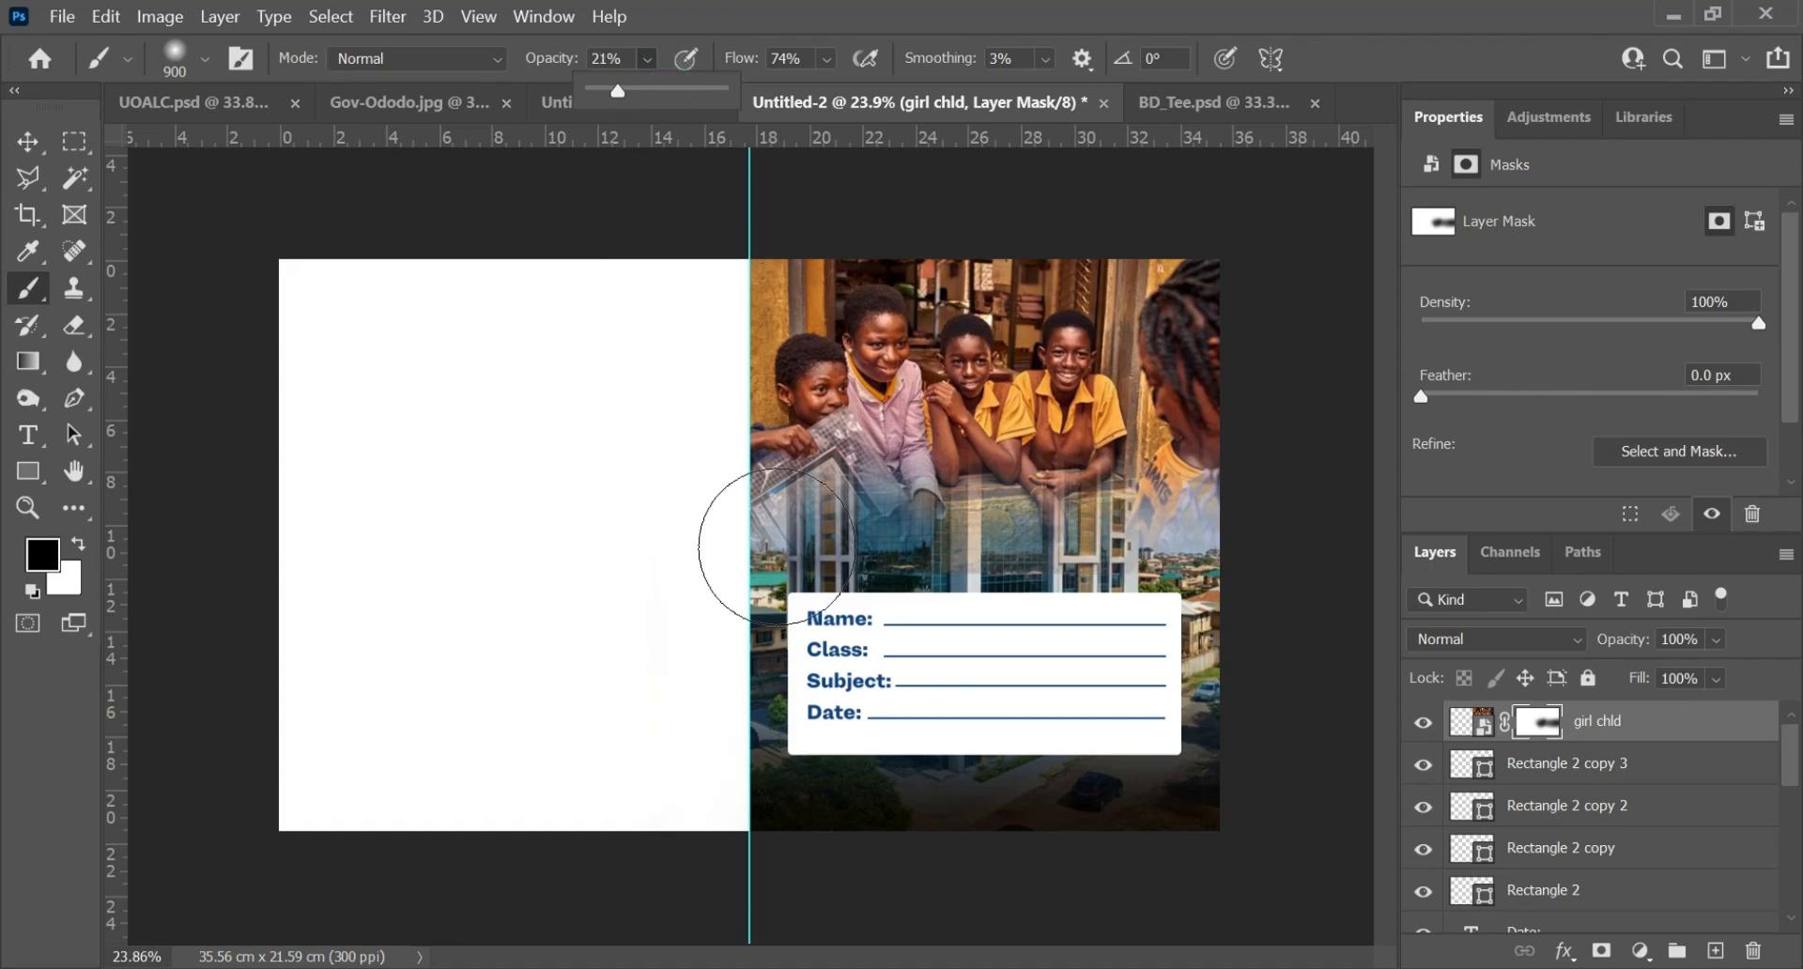
{"action": "mouse_move", "coordinate": [775, 546]}
{"action": "left_mouse_down"}
{"action": "mouse_move", "coordinate": [1179, 561]}
{"action": "mouse_move", "coordinate": [1185, 584]}
{"action": "left_mouse_up"}
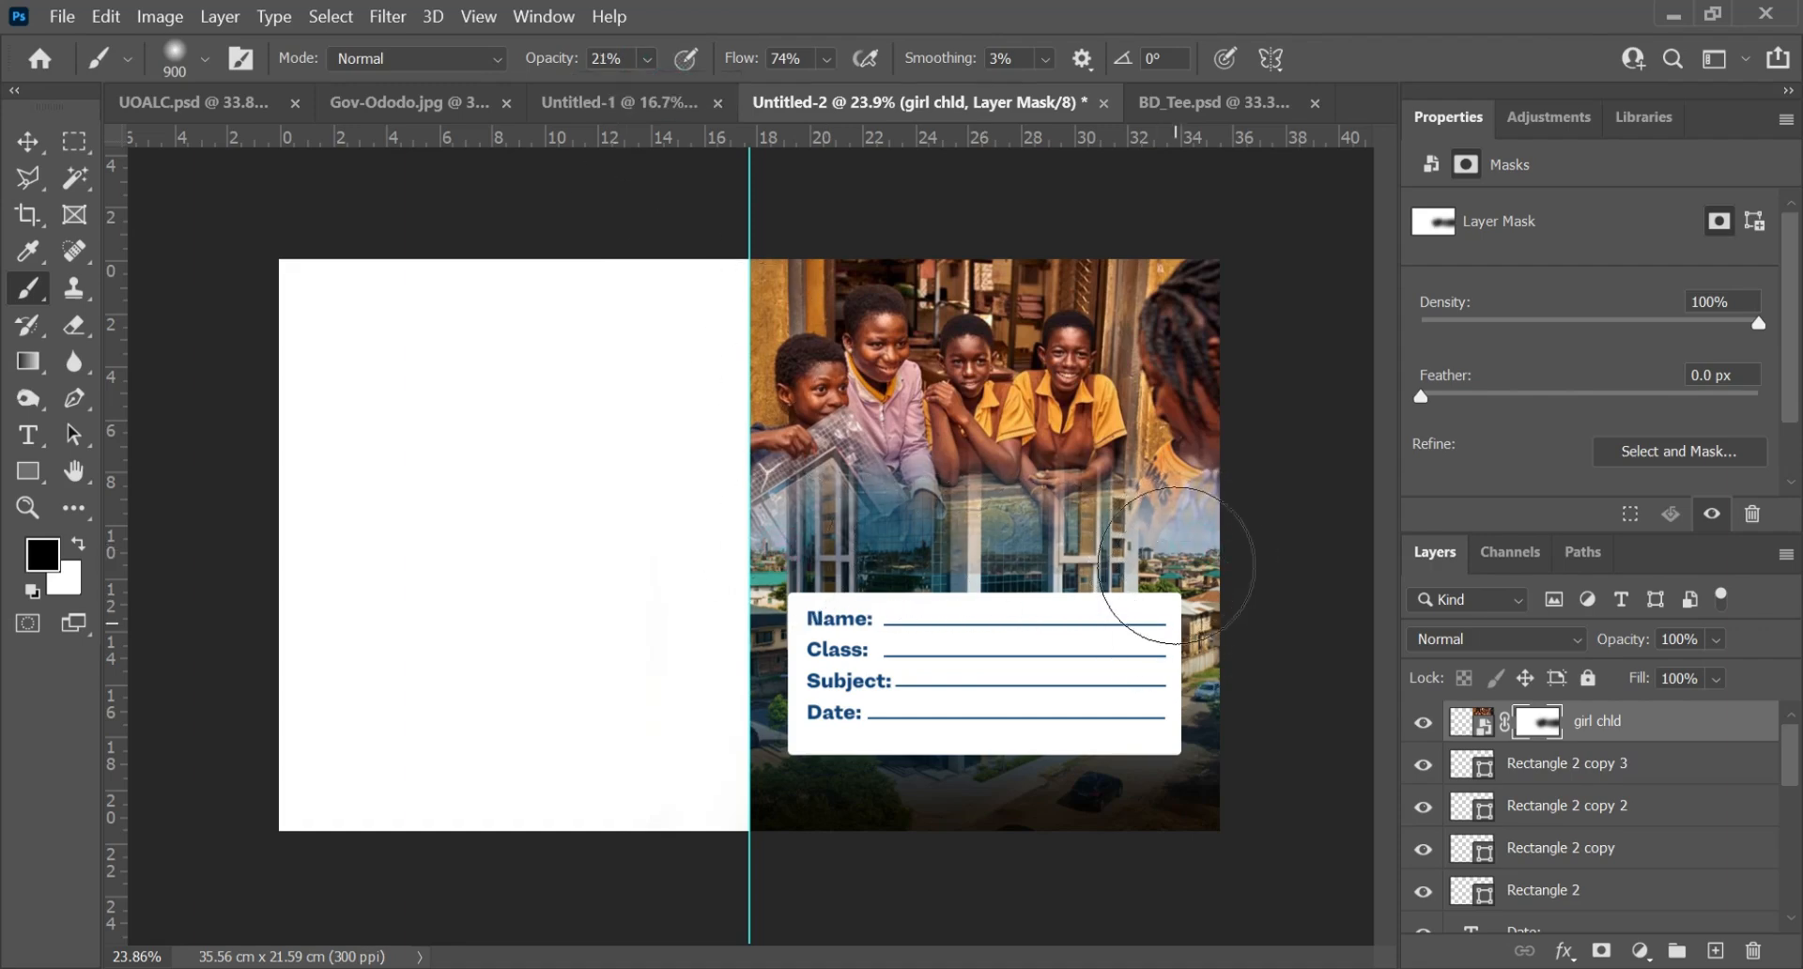
{"action": "left_click", "coordinate": [27, 142]}
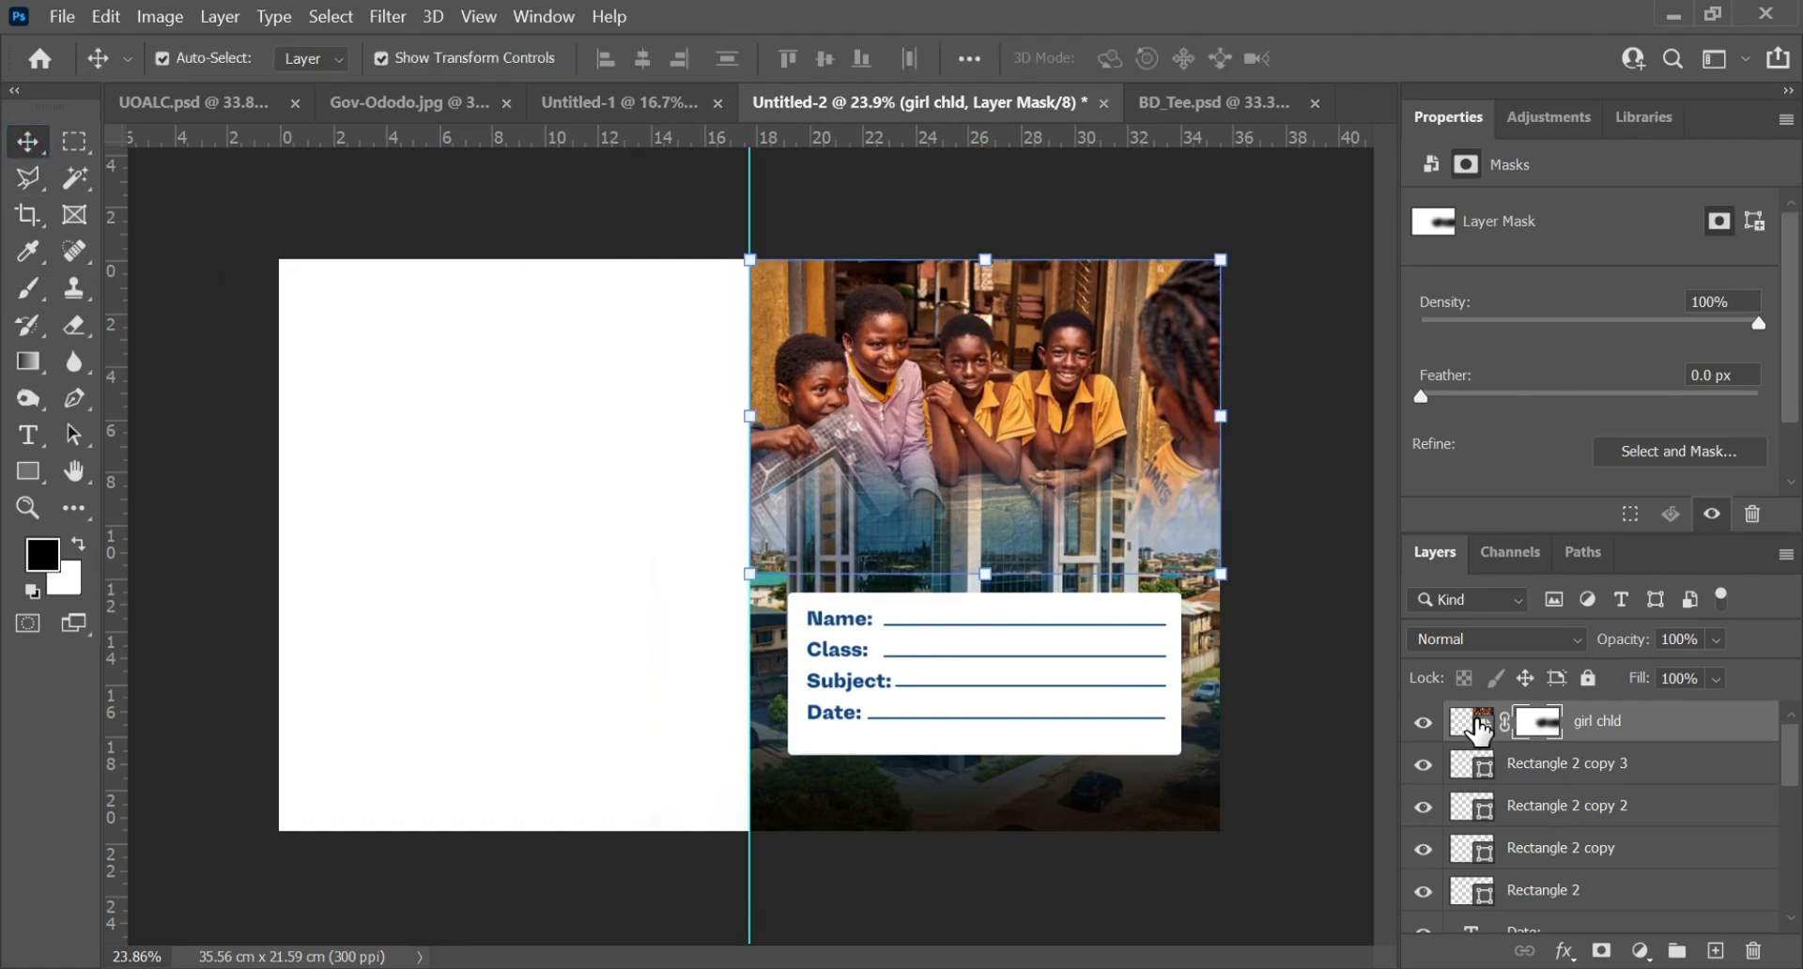
Step: Add a Vibrance adjustment above the girl chld photo with Vibrance +79 and Saturation -27
{"action": "left_click", "coordinate": [1480, 728]}
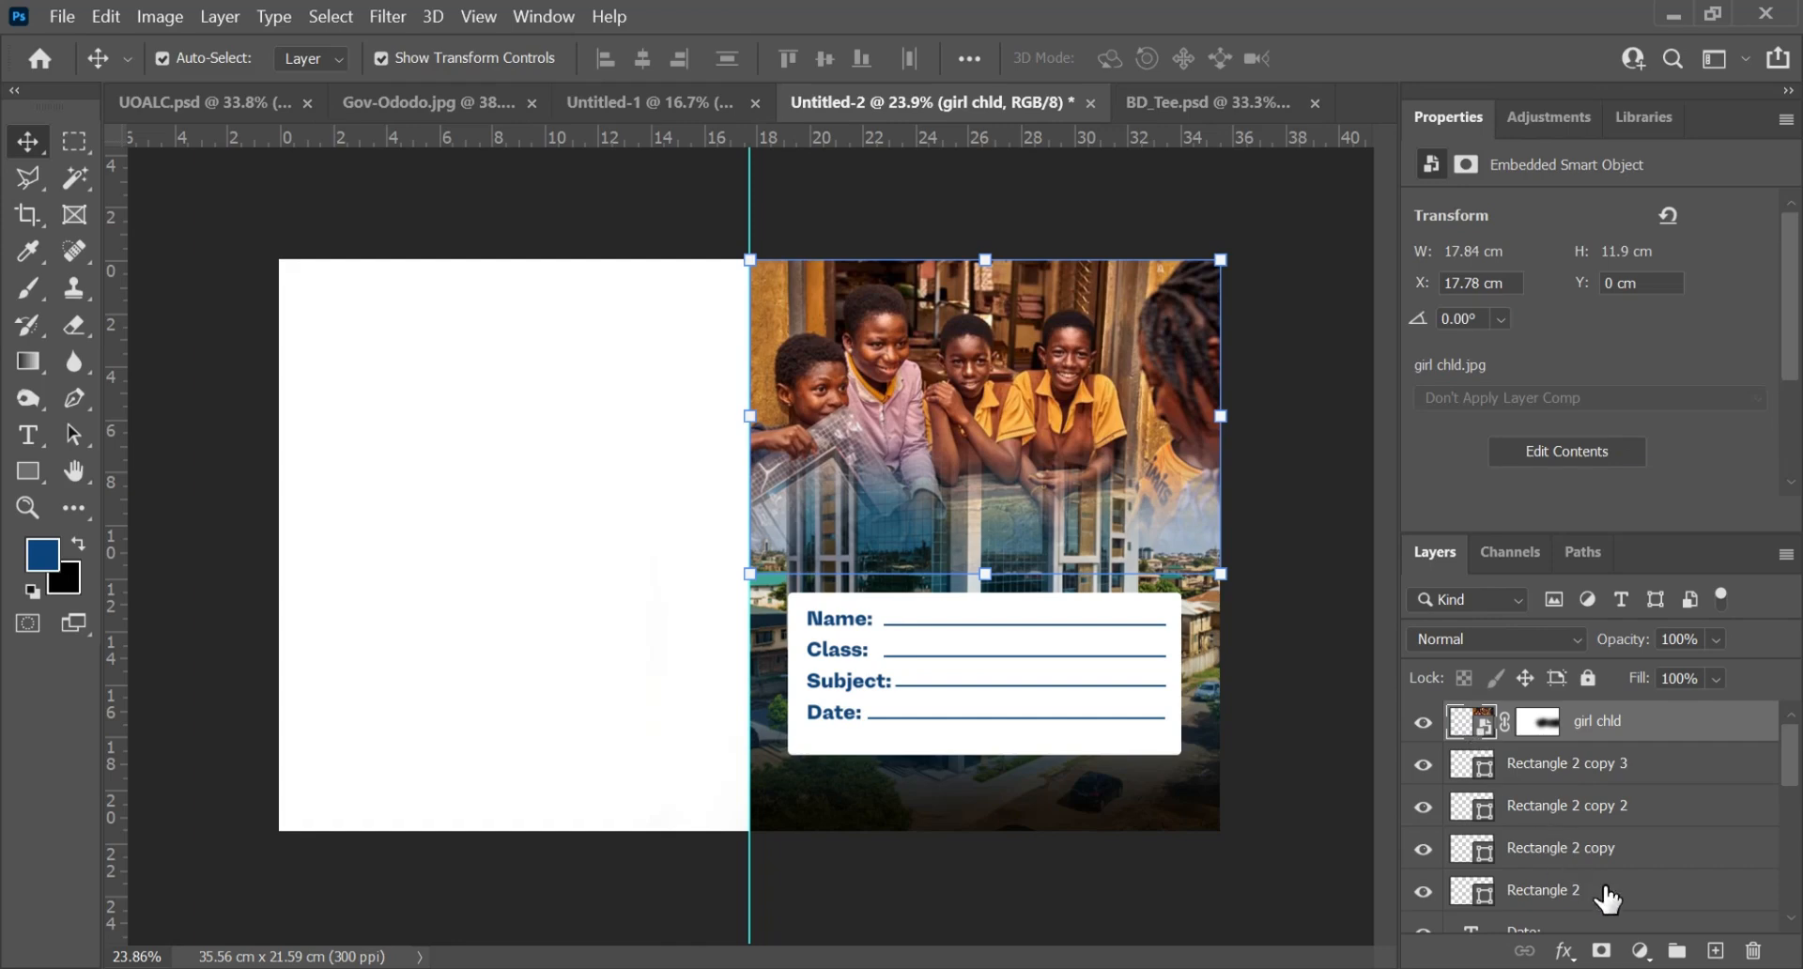
{"action": "left_click", "coordinate": [1642, 952]}
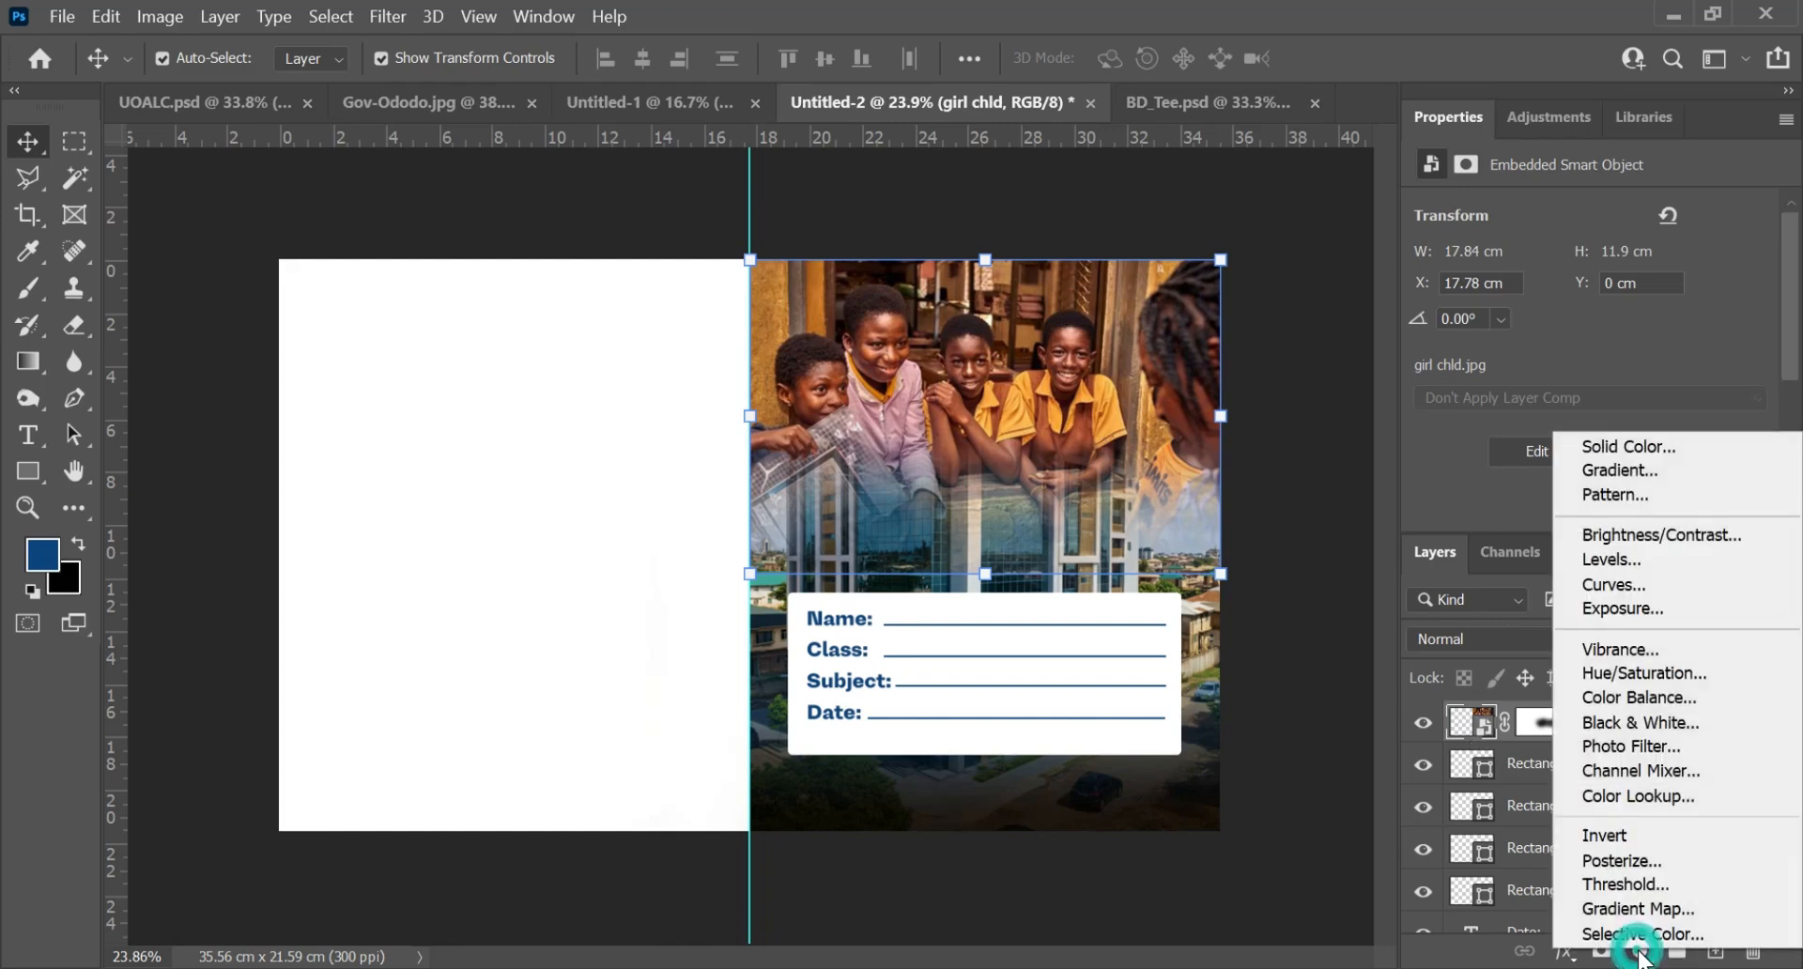
{"action": "left_click", "coordinate": [1639, 651]}
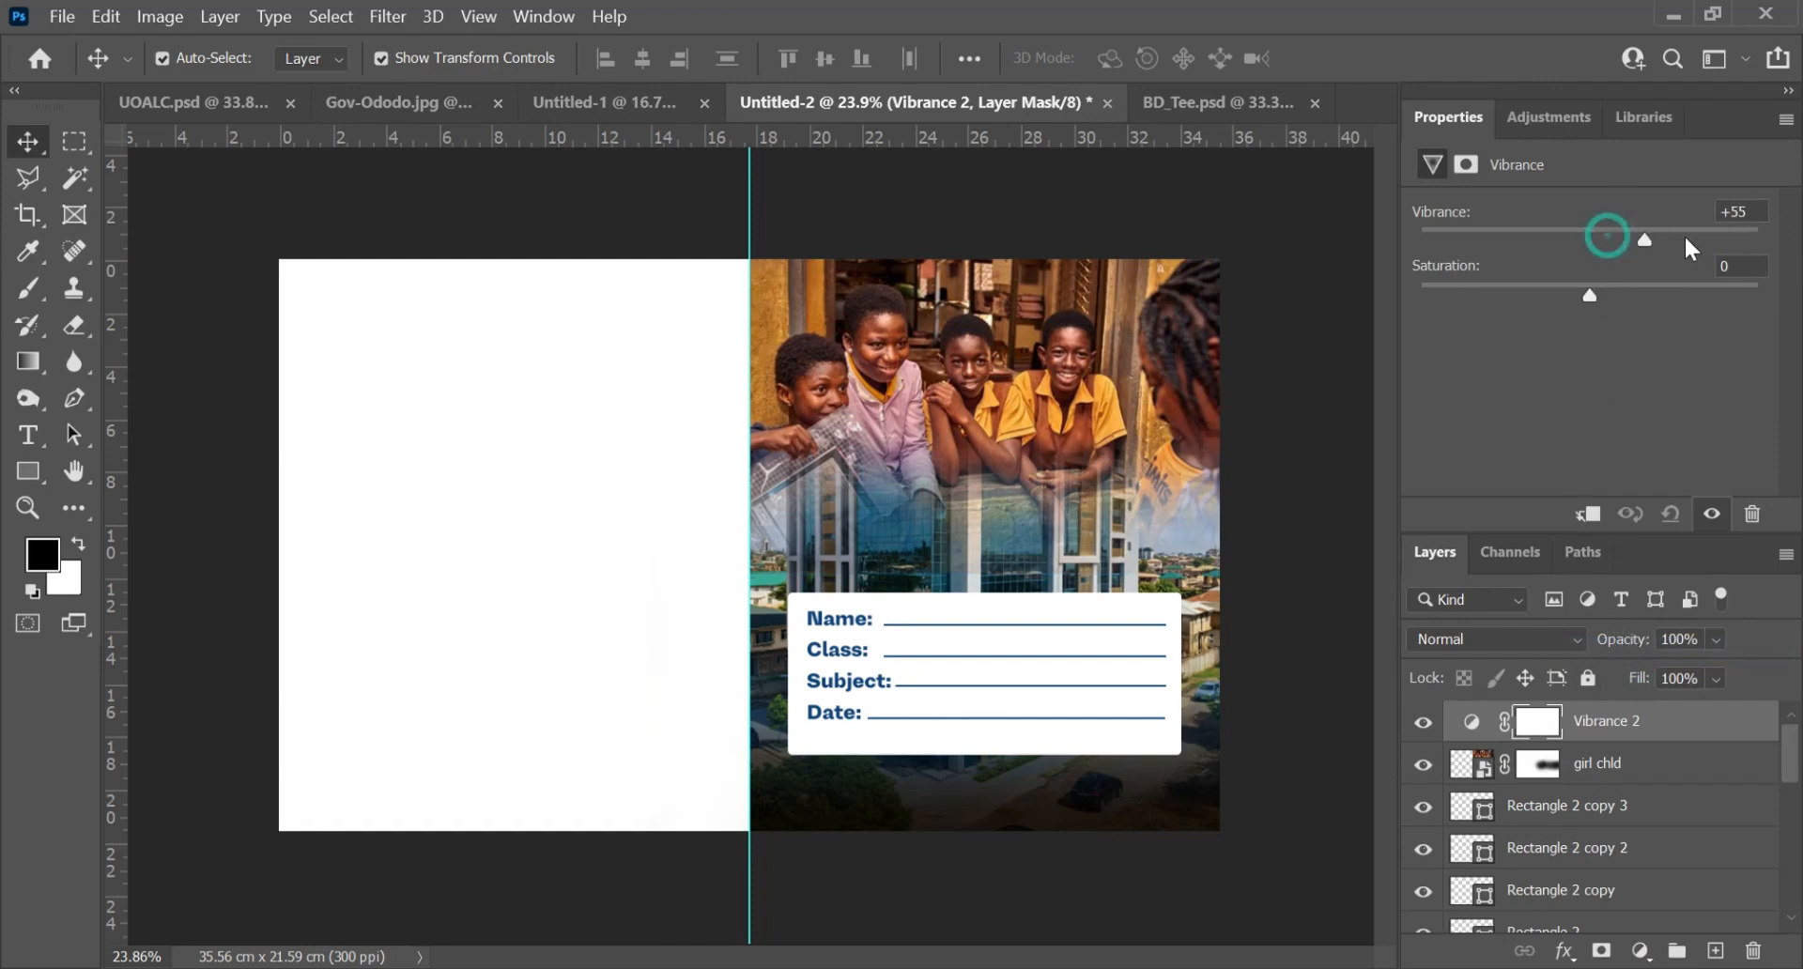
{"action": "left_click", "coordinate": [1588, 297]}
{"action": "left_click_drag", "start_coordinate": [1587, 301], "coordinate": [1545, 315]}
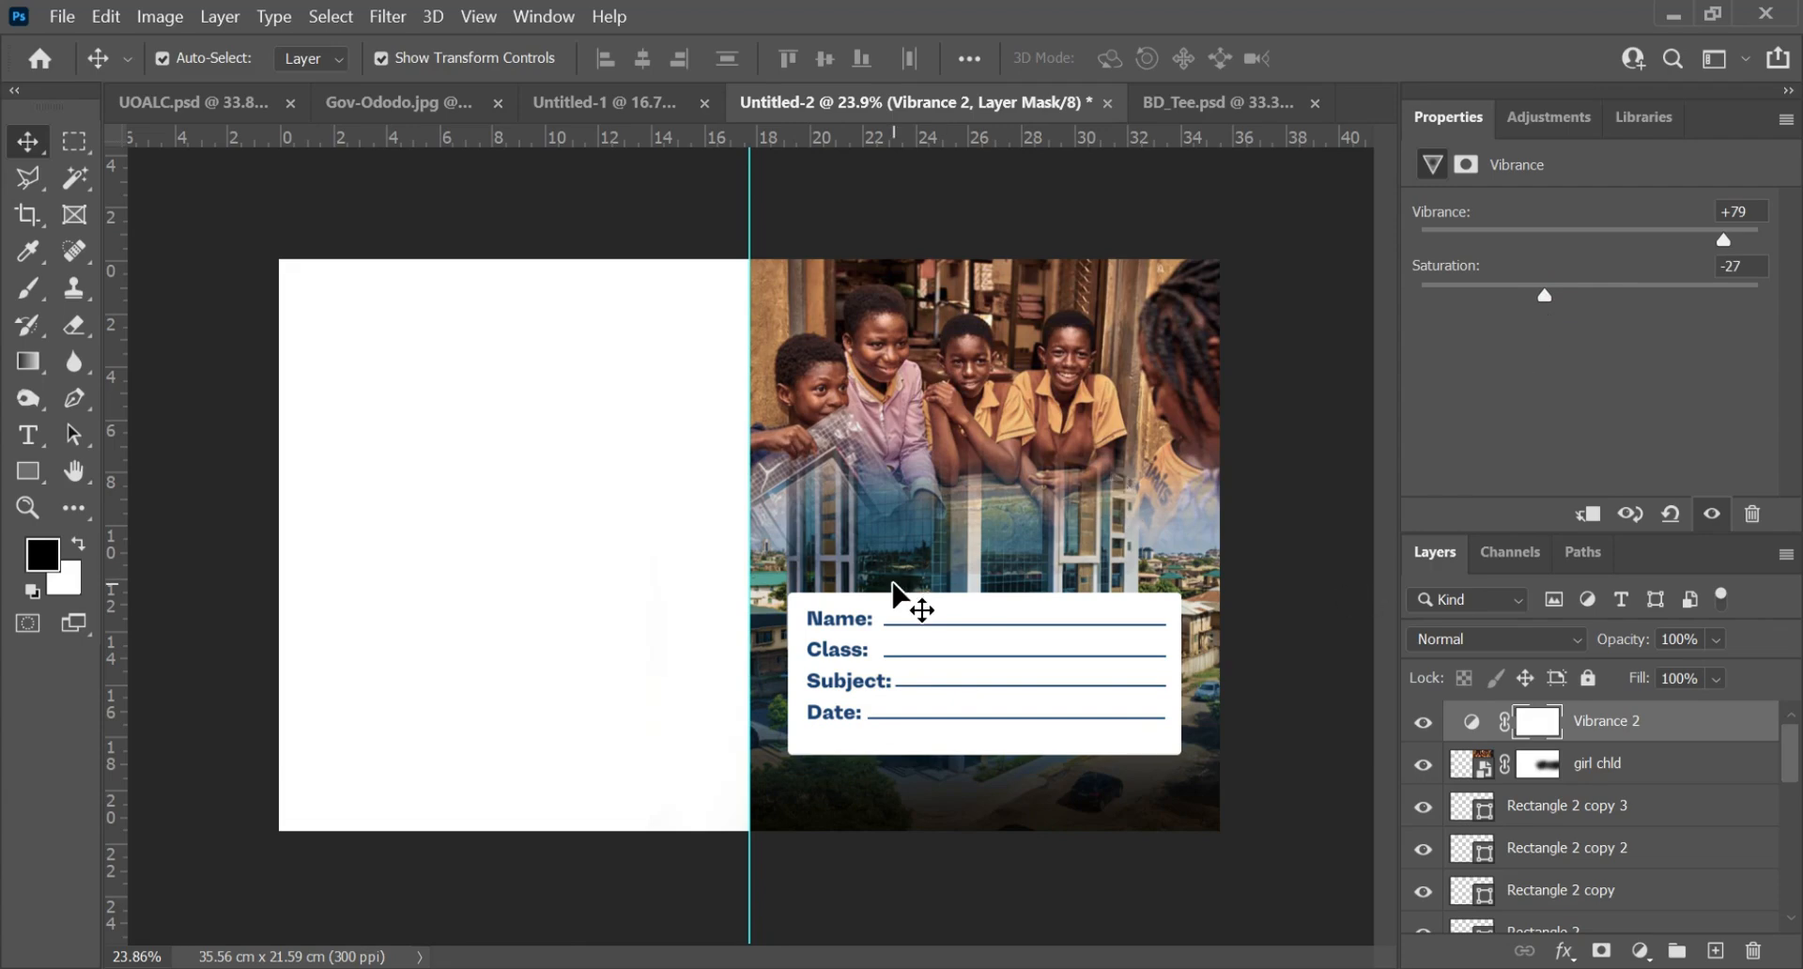
{"action": "left_click", "coordinate": [28, 141]}
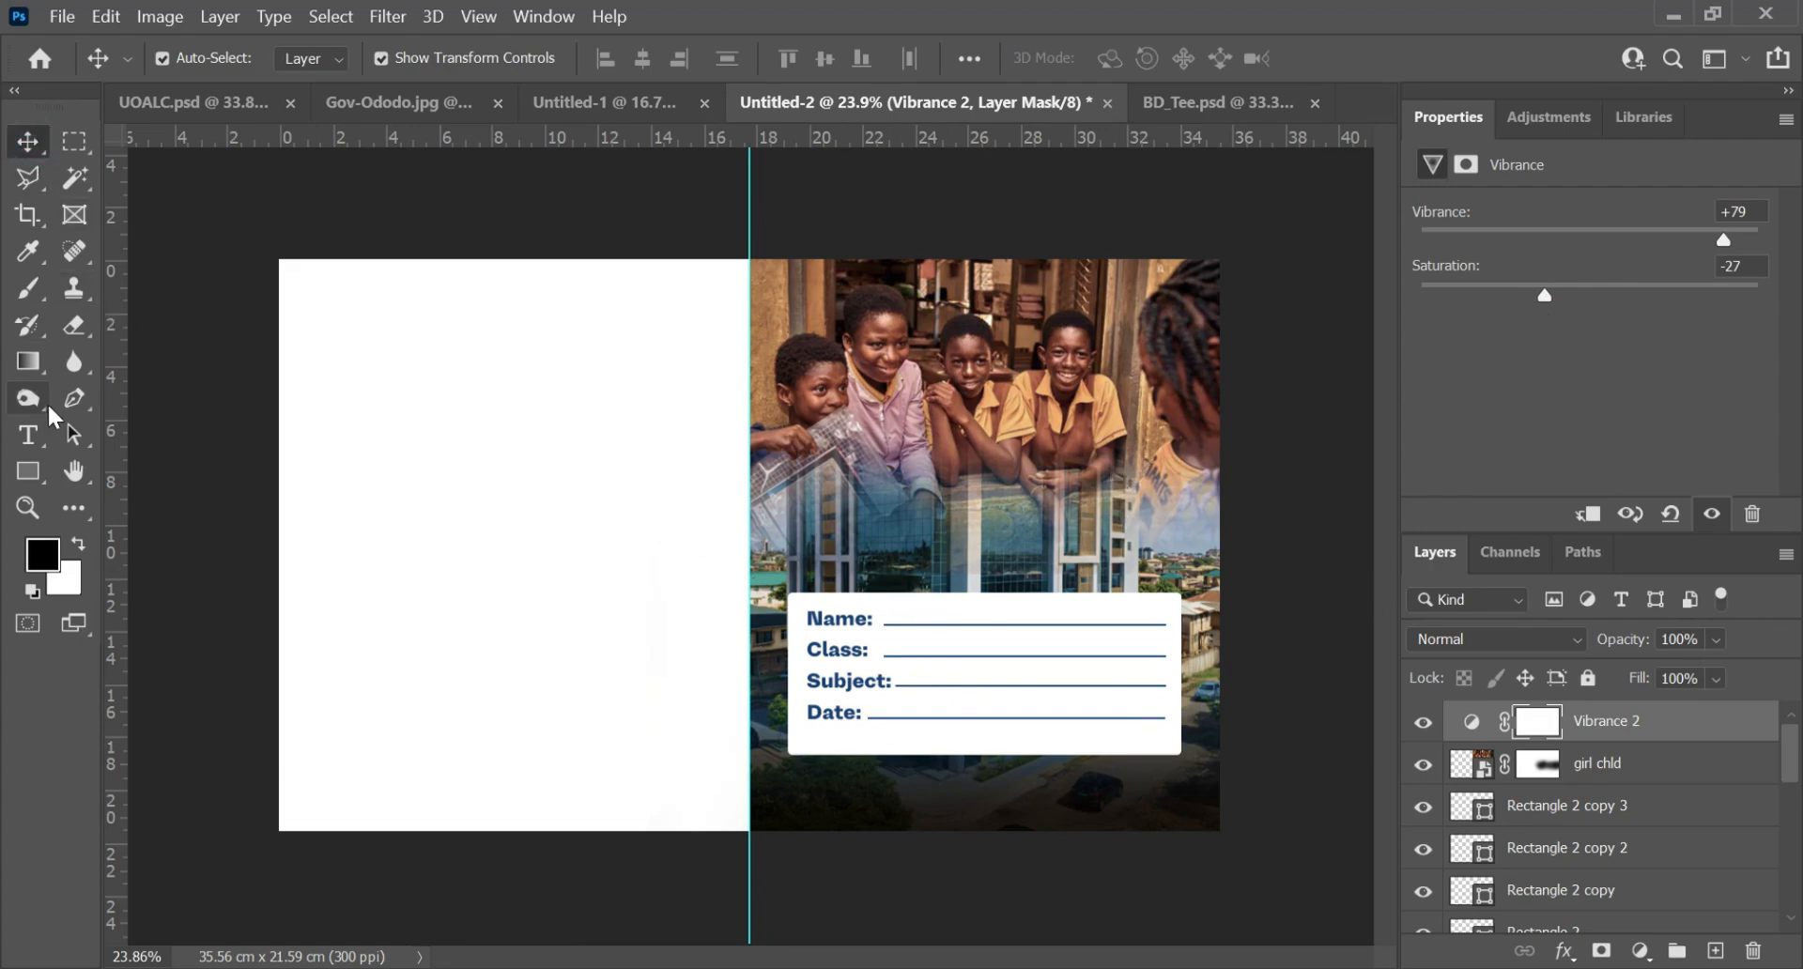
Step: Try to set the foreground colour to a bright orange for the brush
{"action": "key", "text": "b"}
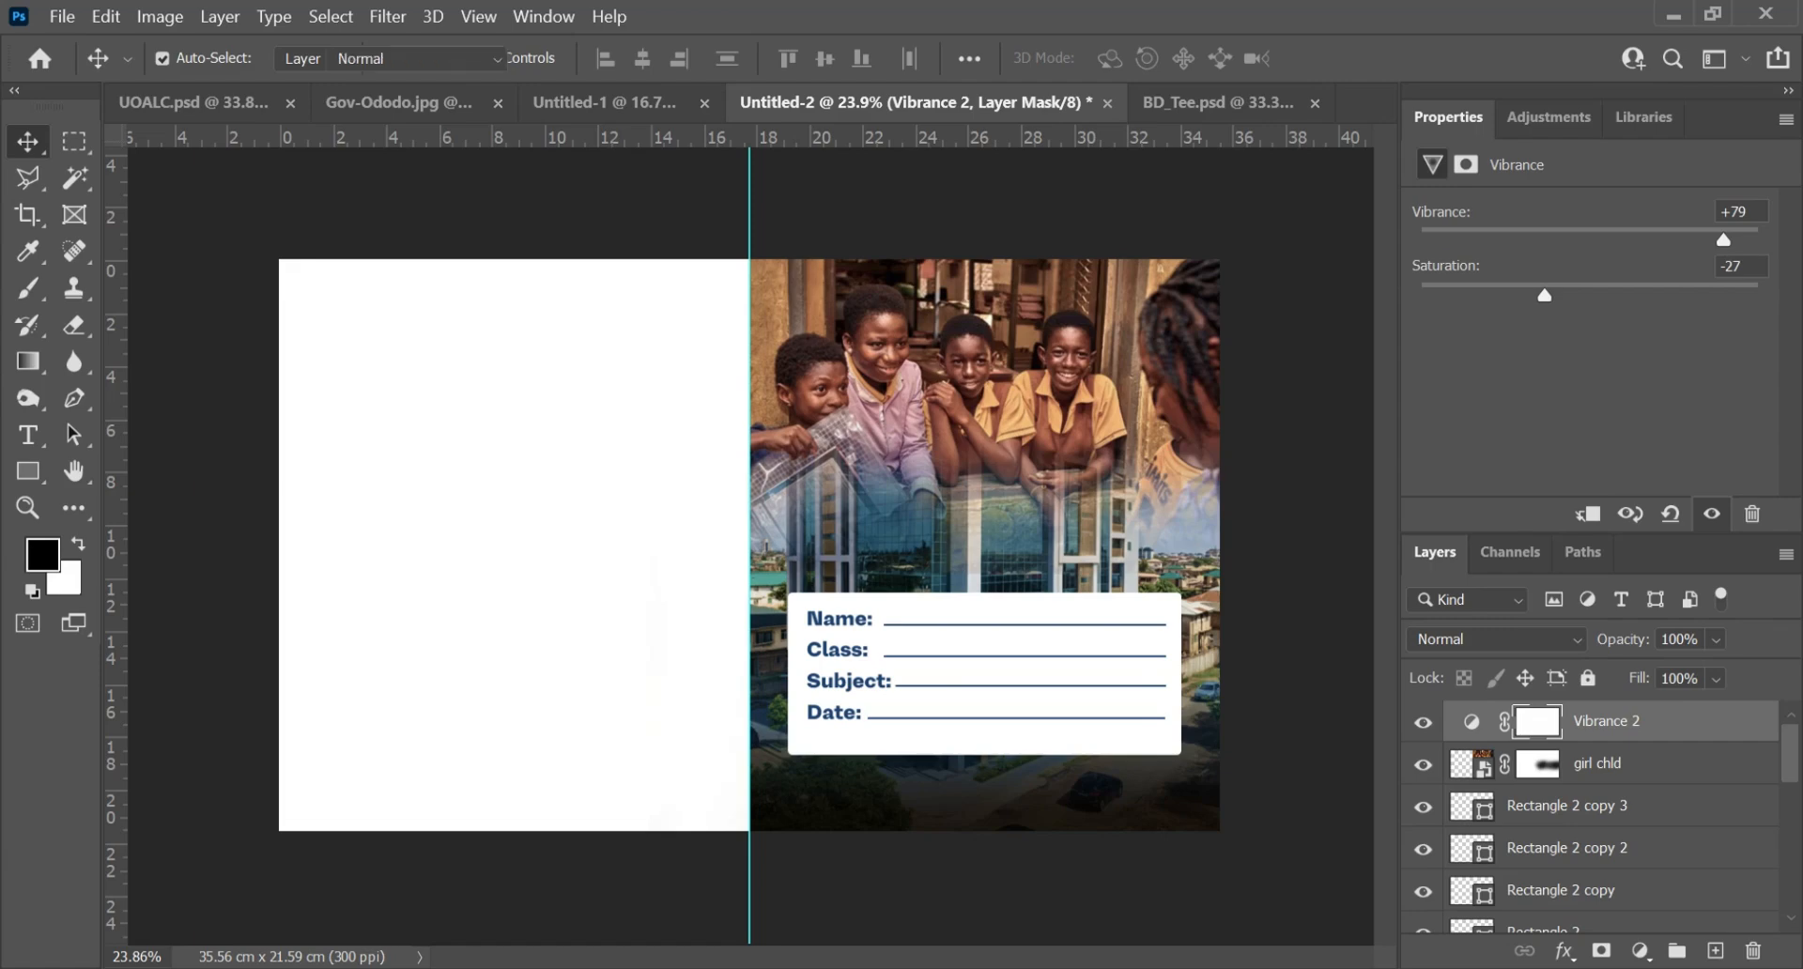
{"action": "left_click", "coordinate": [47, 561]}
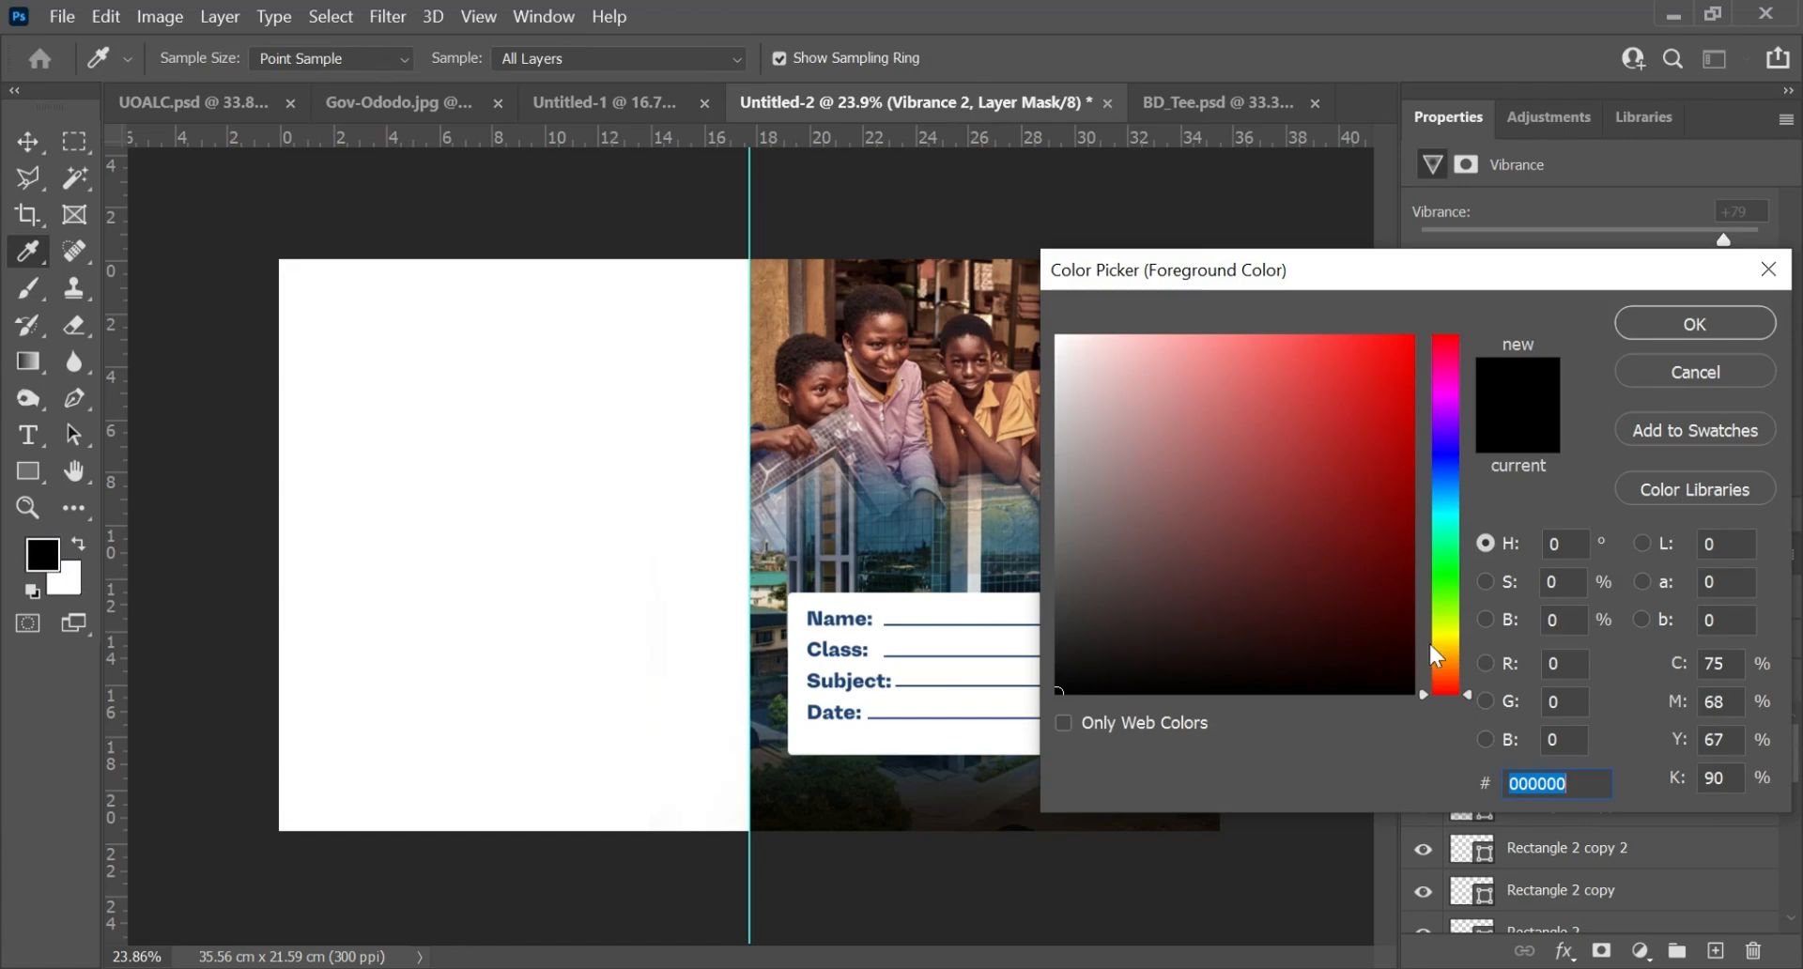
{"action": "left_click_drag", "start_coordinate": [1431, 645], "coordinate": [1445, 661]}
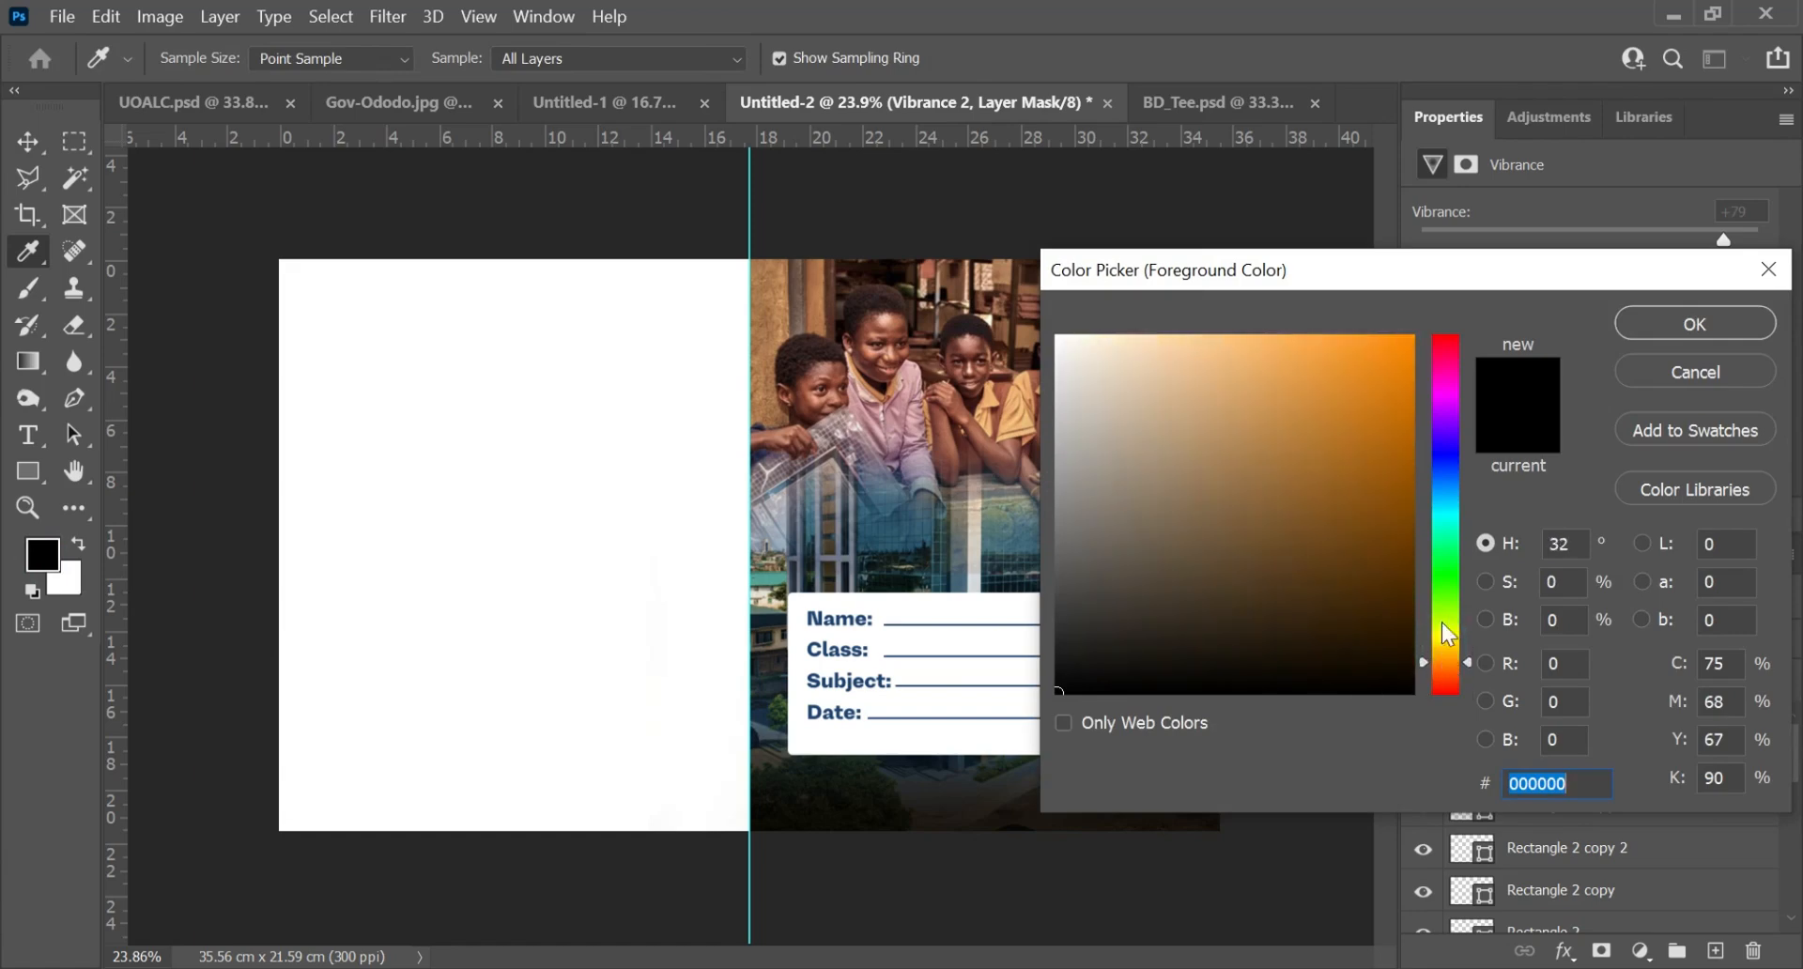
{"action": "left_click_drag", "start_coordinate": [1367, 470], "coordinate": [1405, 329]}
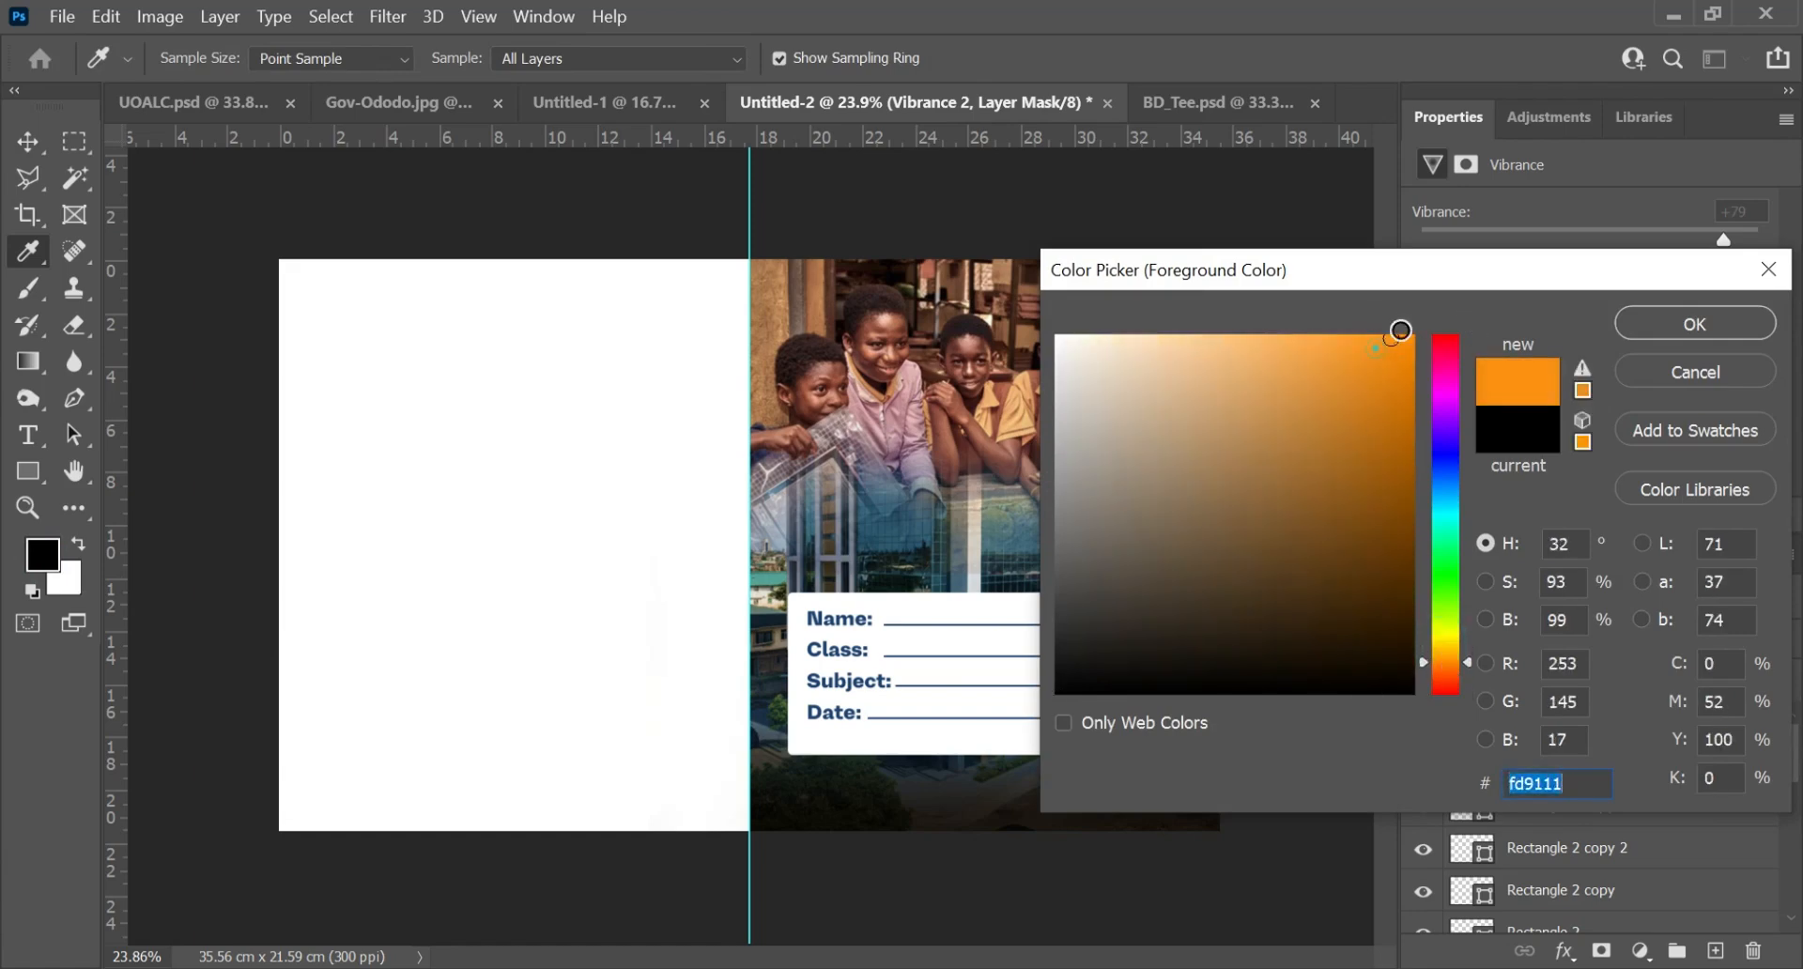
{"action": "left_click", "coordinate": [1620, 322]}
{"action": "key", "text": "b"}
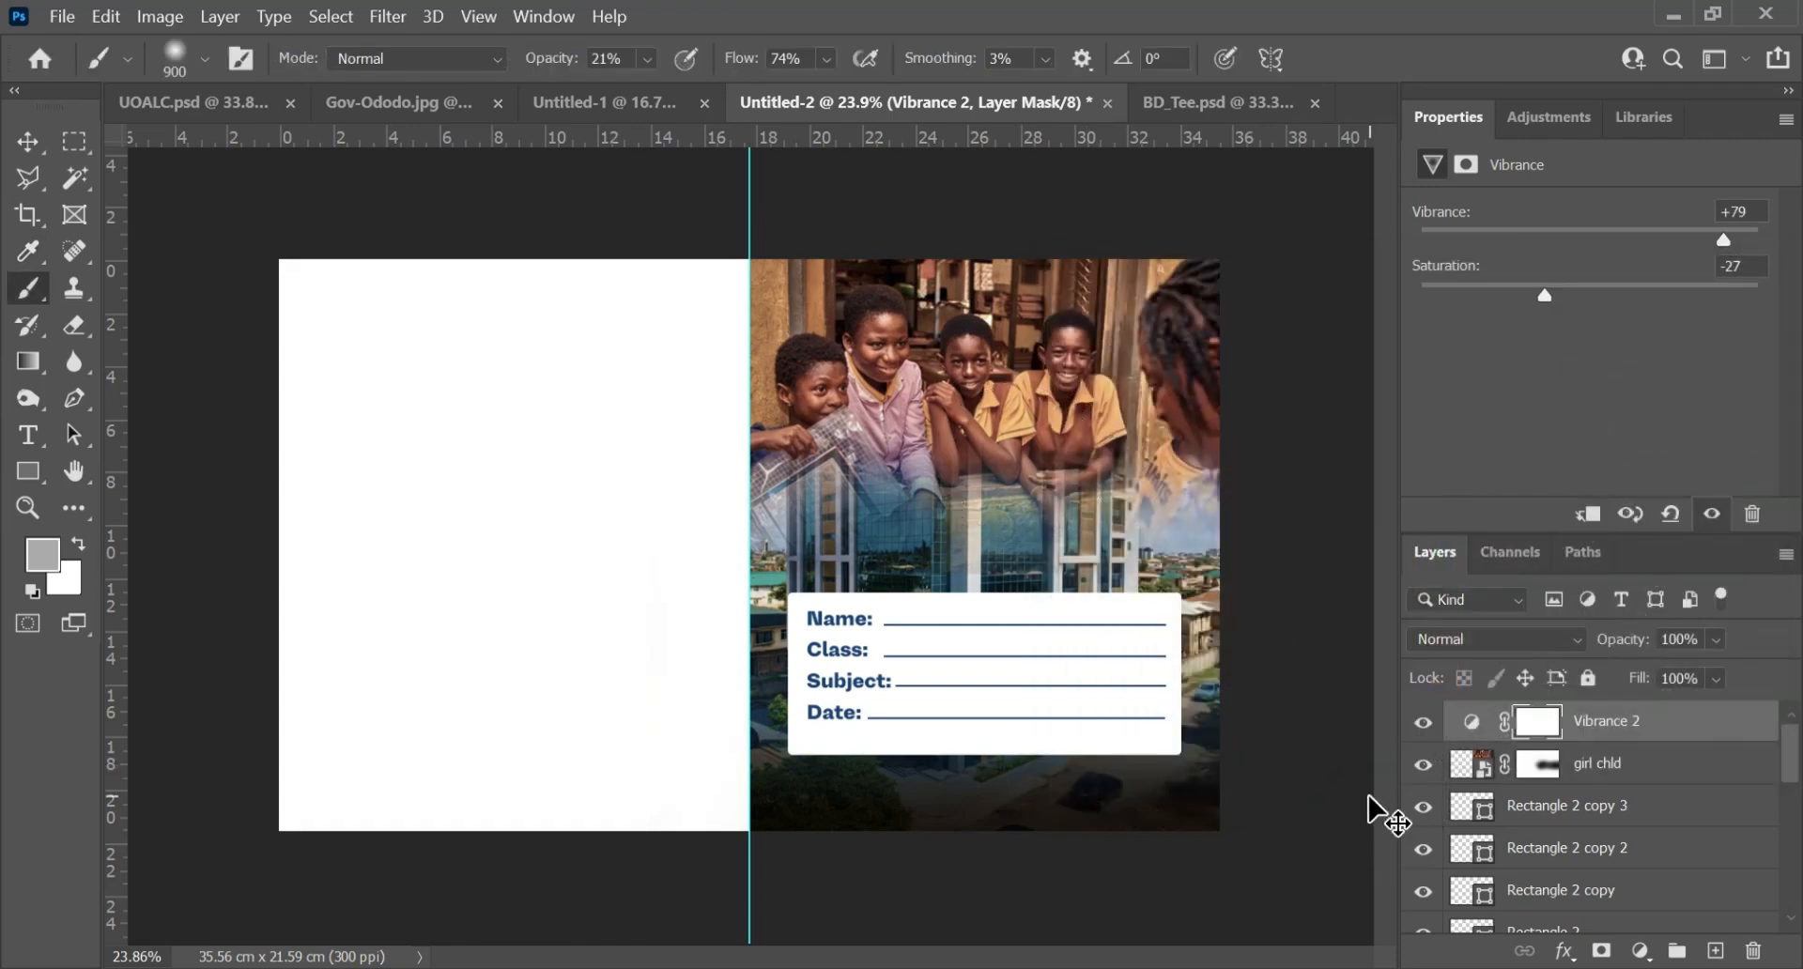
Step: Add a new layer above Vibrance 2 and set the brush to size 1600 with 100% opacity and 100% flow
{"action": "key", "text": "ctrl+shift+n"}
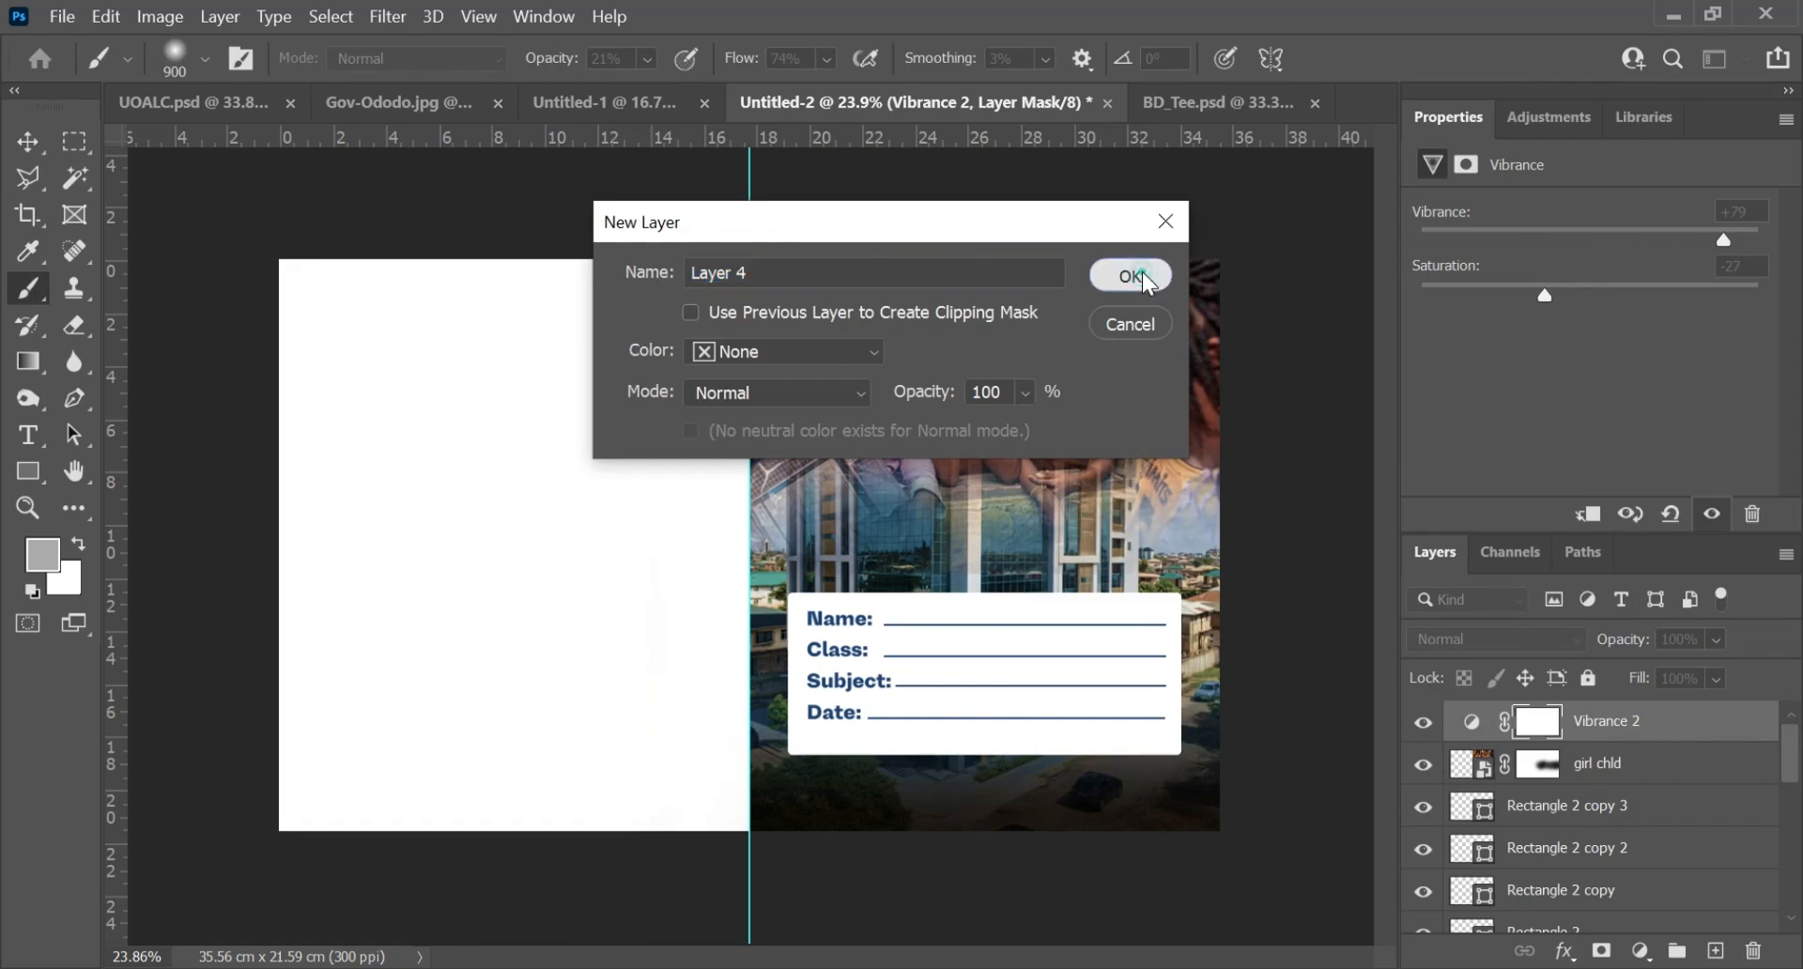
{"action": "left_click", "coordinate": [1131, 275]}
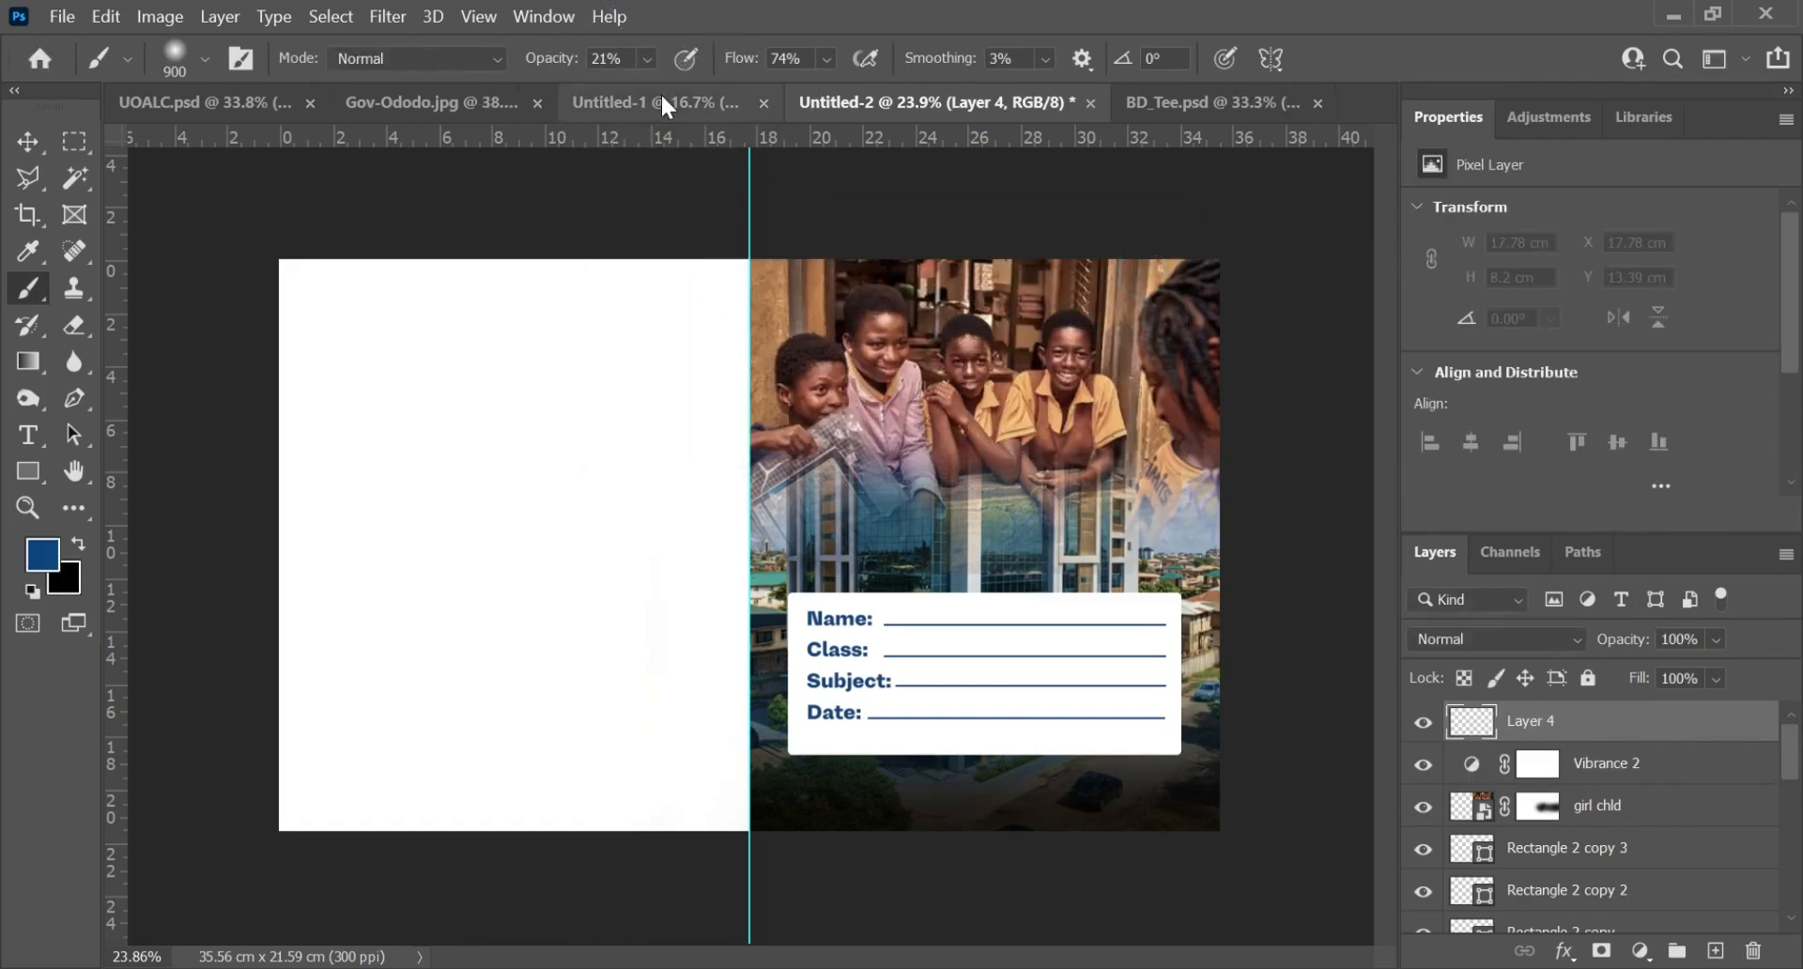
{"action": "left_click", "coordinate": [650, 59]}
{"action": "left_click_drag", "start_coordinate": [648, 86], "coordinate": [866, 90]}
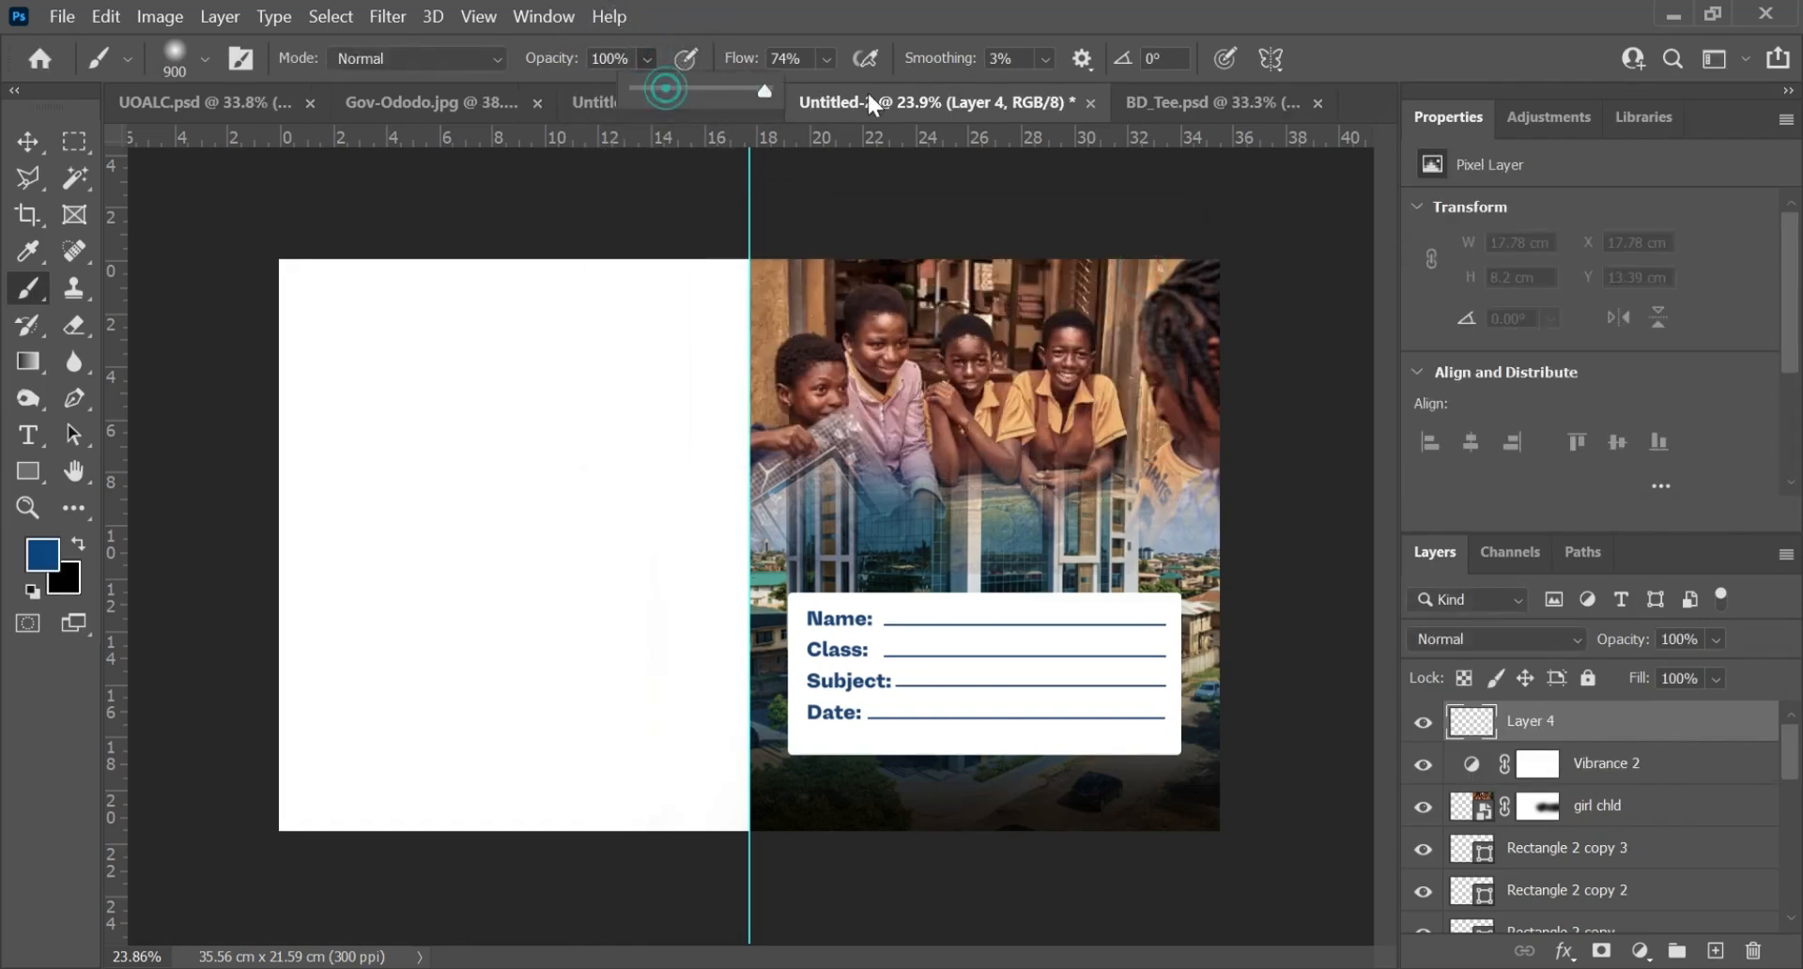
{"action": "left_click", "coordinate": [828, 58]}
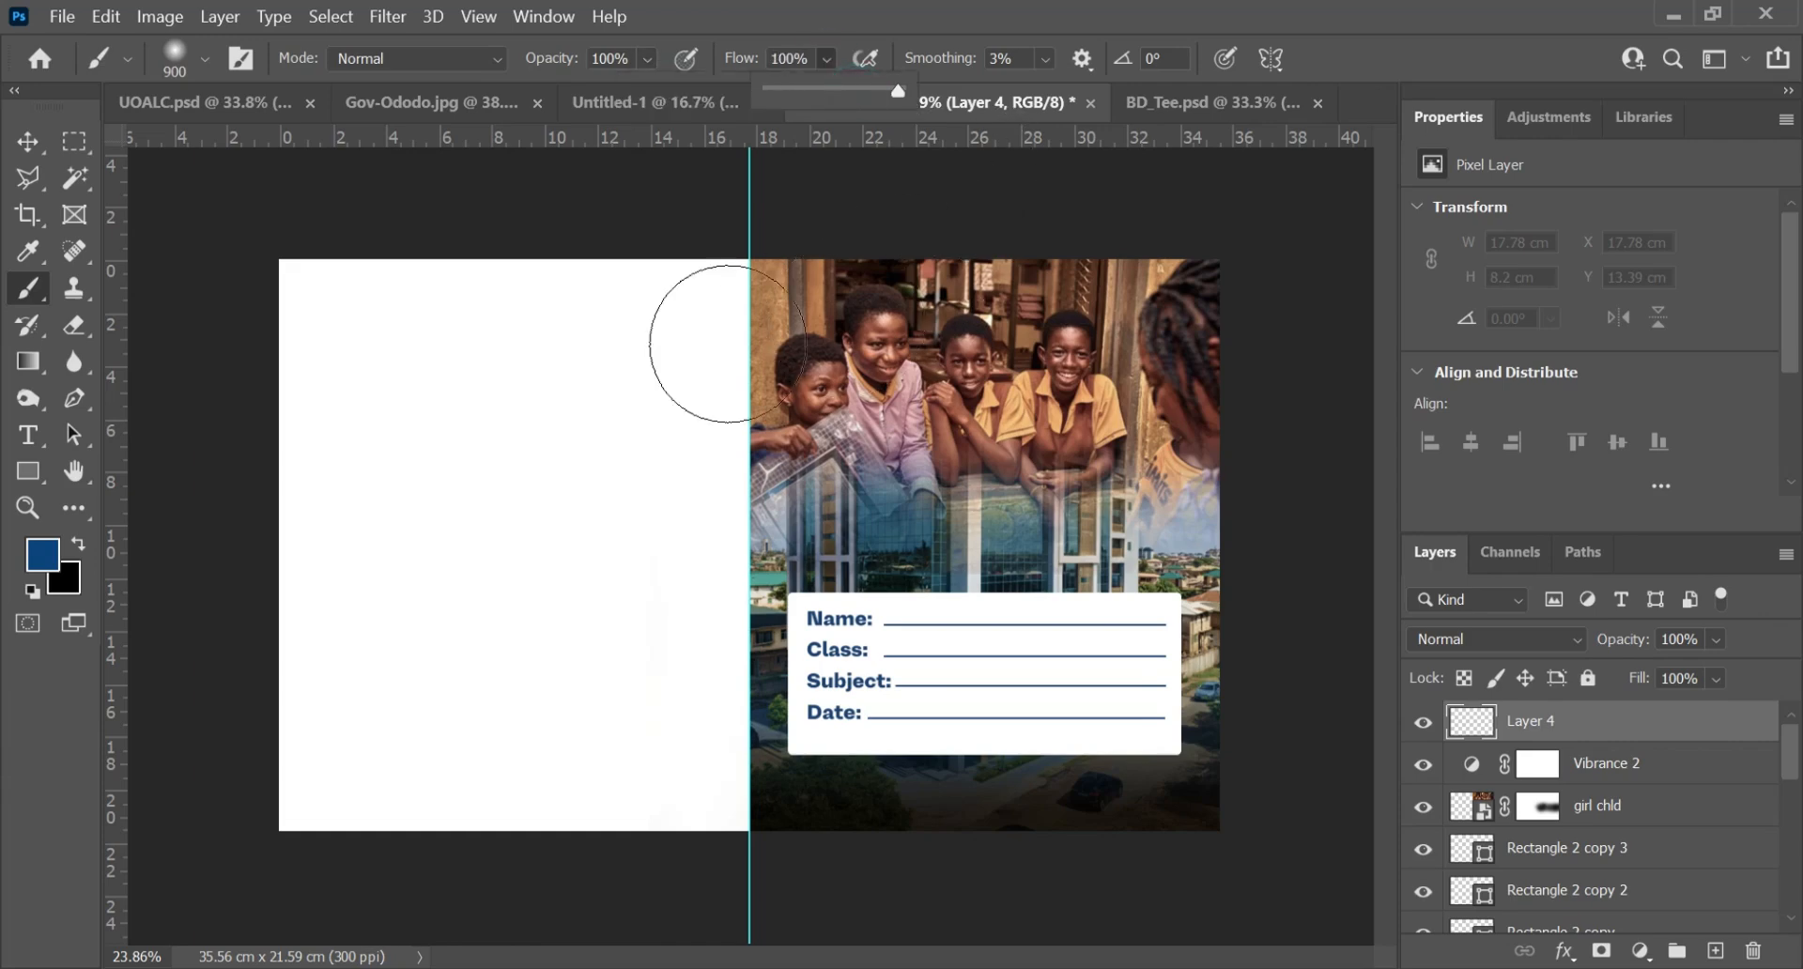
{"action": "key", "text": "bracketright"}
{"action": "key", "text": "bracketright"}
{"action": "key", "text": "bracketright"}
{"action": "key", "text": "bracketright"}
{"action": "key", "text": "bracketright"}
{"action": "key", "text": "bracketright"}
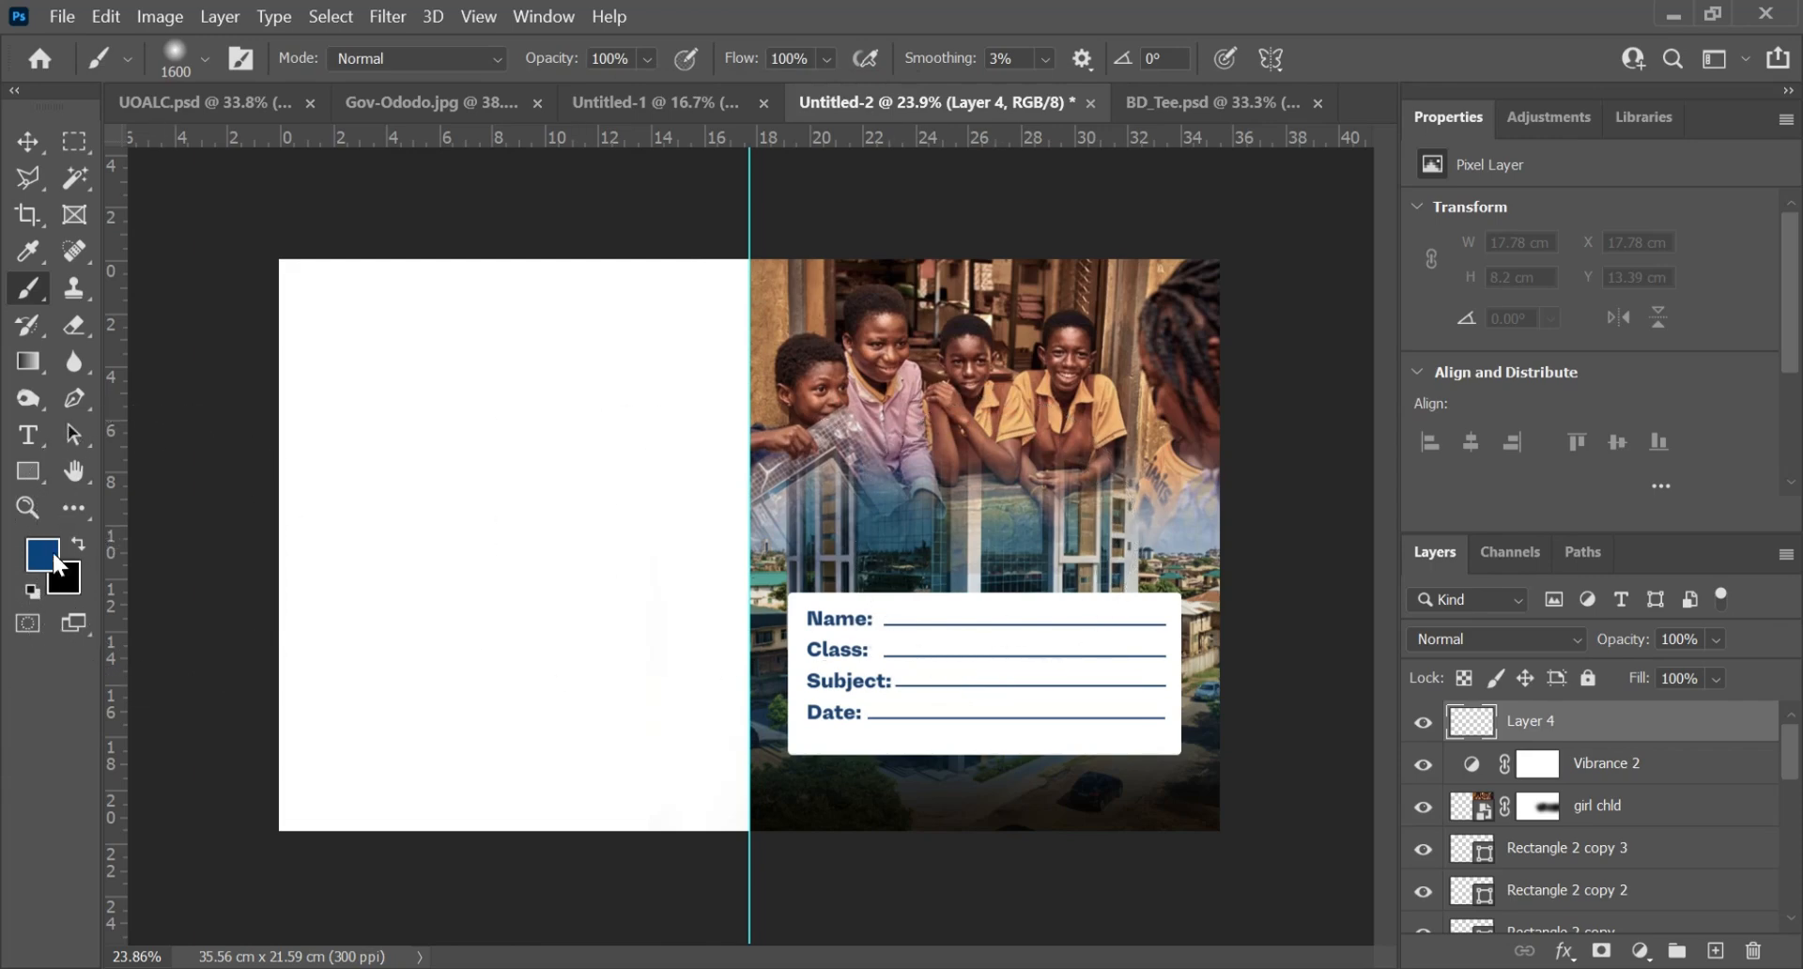
Step: Set the foreground colour to orange #ffa800 and paint a soft glow over the building just above the form box
{"action": "left_click", "coordinate": [58, 563]}
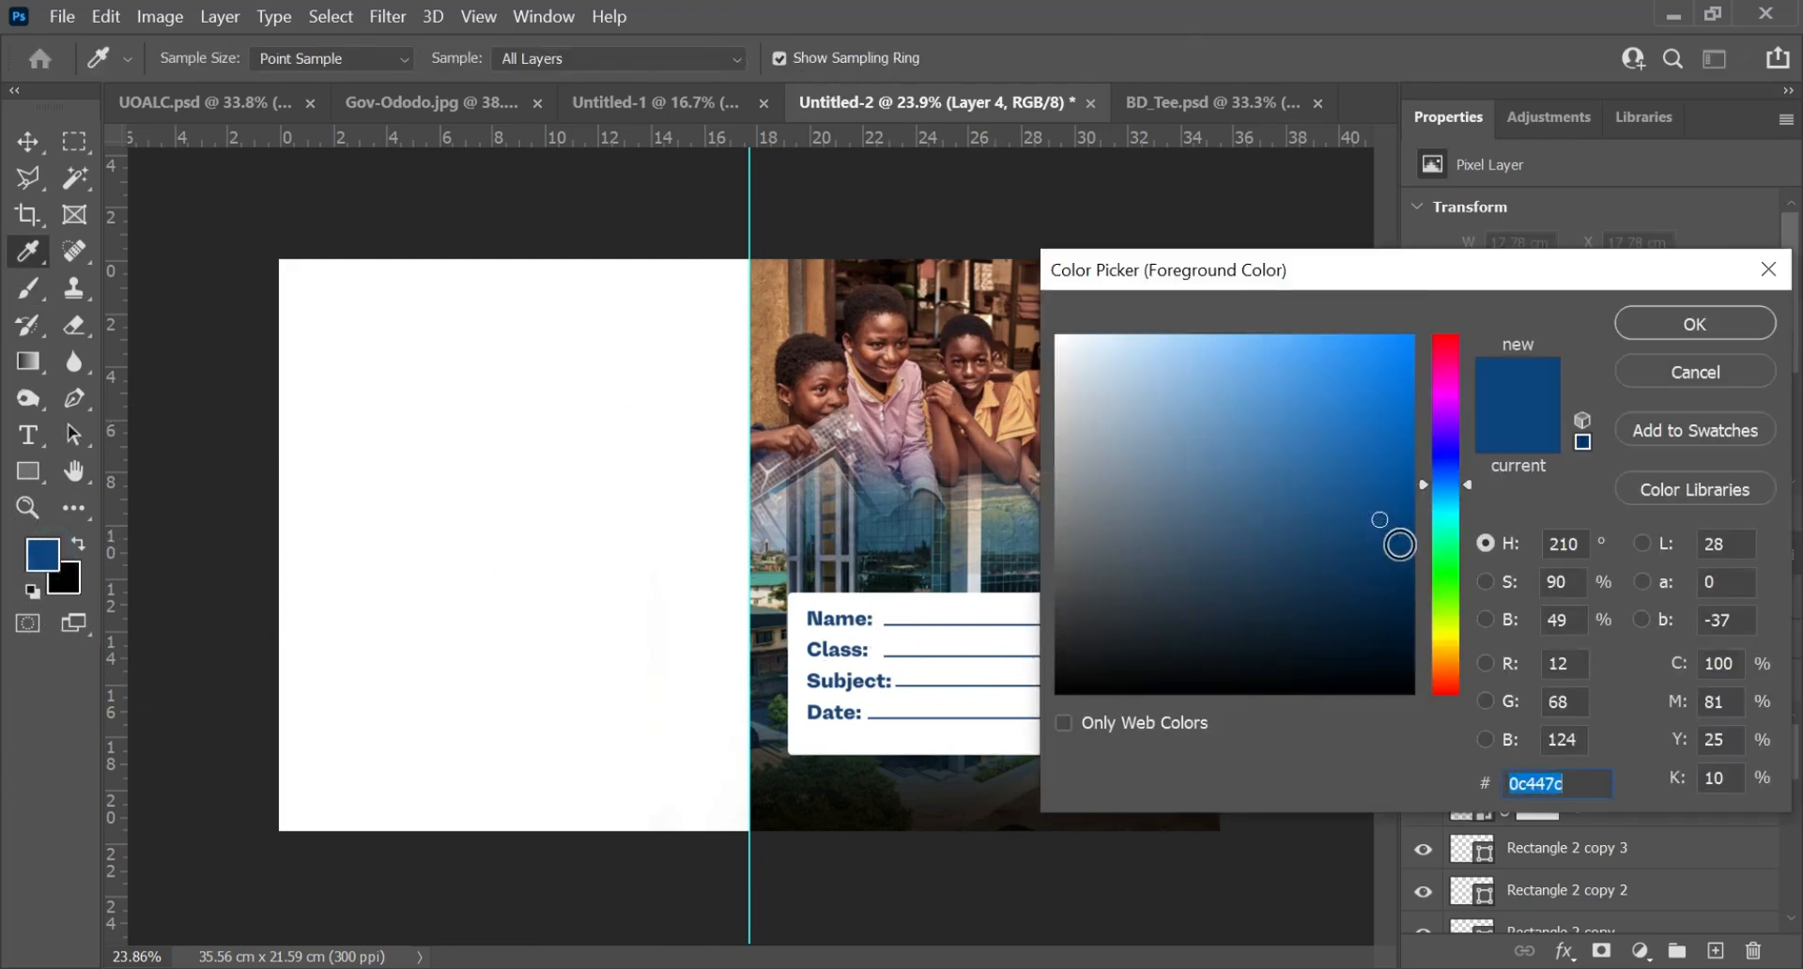
{"action": "left_click", "coordinate": [1443, 635]}
{"action": "left_click_drag", "start_coordinate": [1443, 636], "coordinate": [1446, 670]}
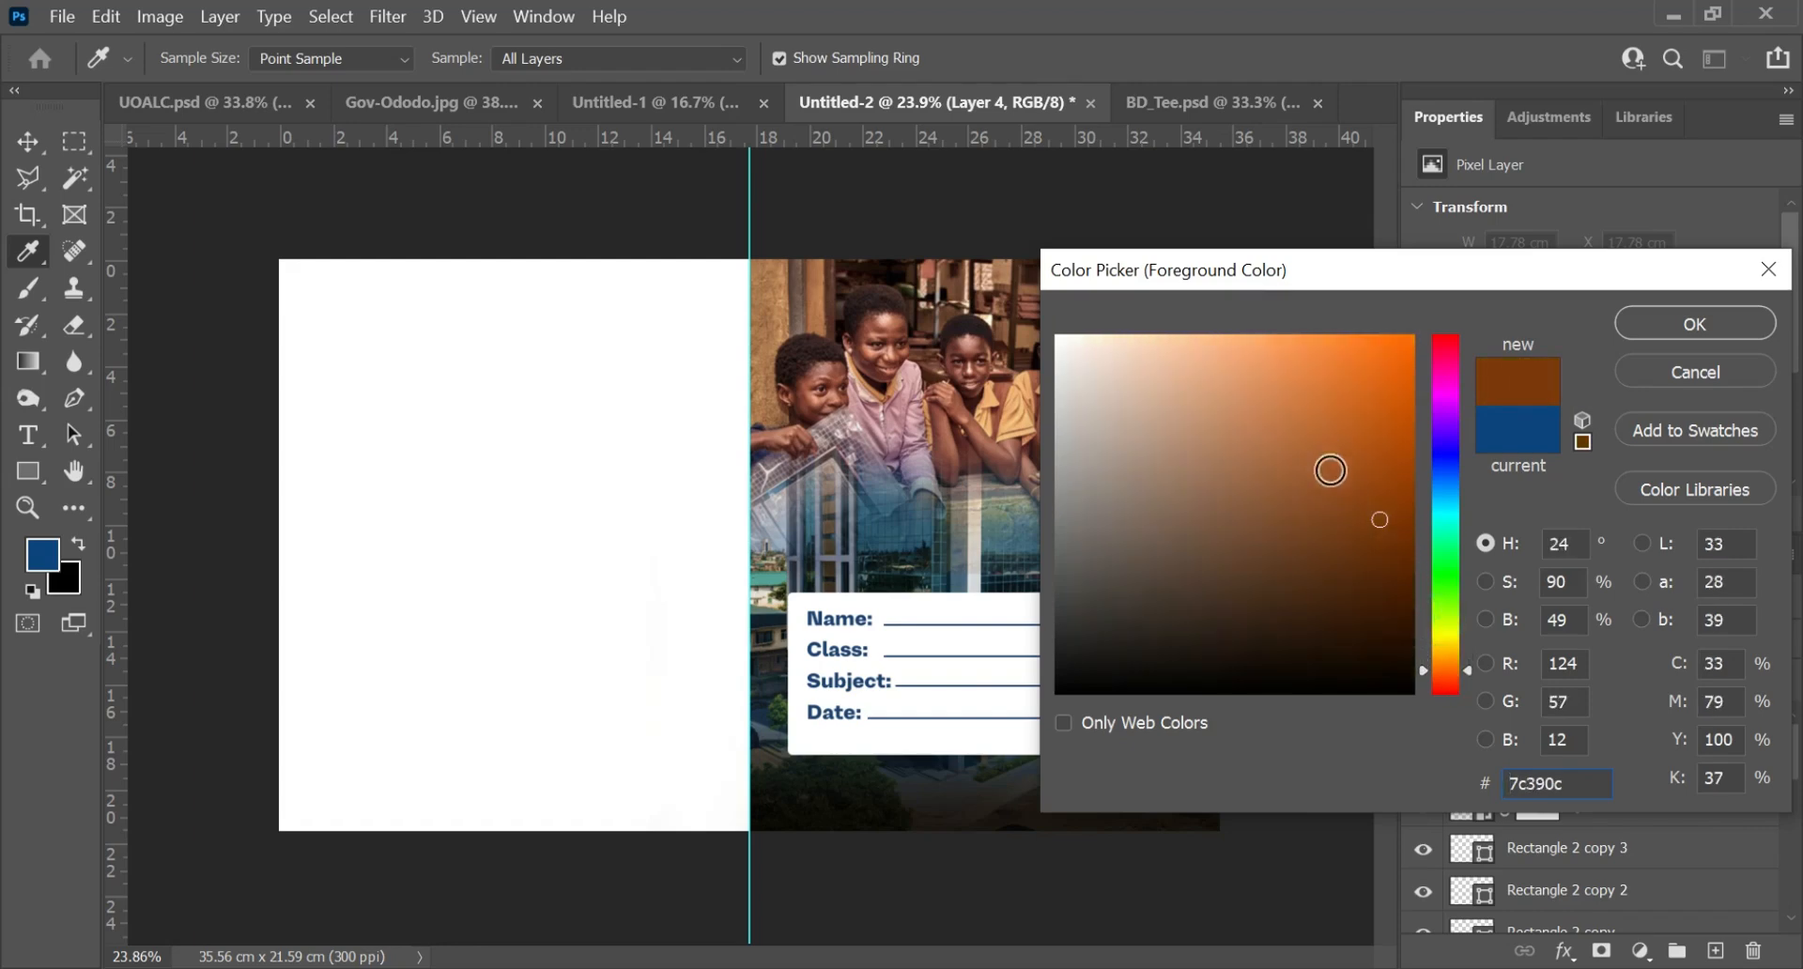
{"action": "left_click_drag", "start_coordinate": [1347, 494], "coordinate": [1428, 297]}
{"action": "left_click_drag", "start_coordinate": [1450, 669], "coordinate": [1452, 654]}
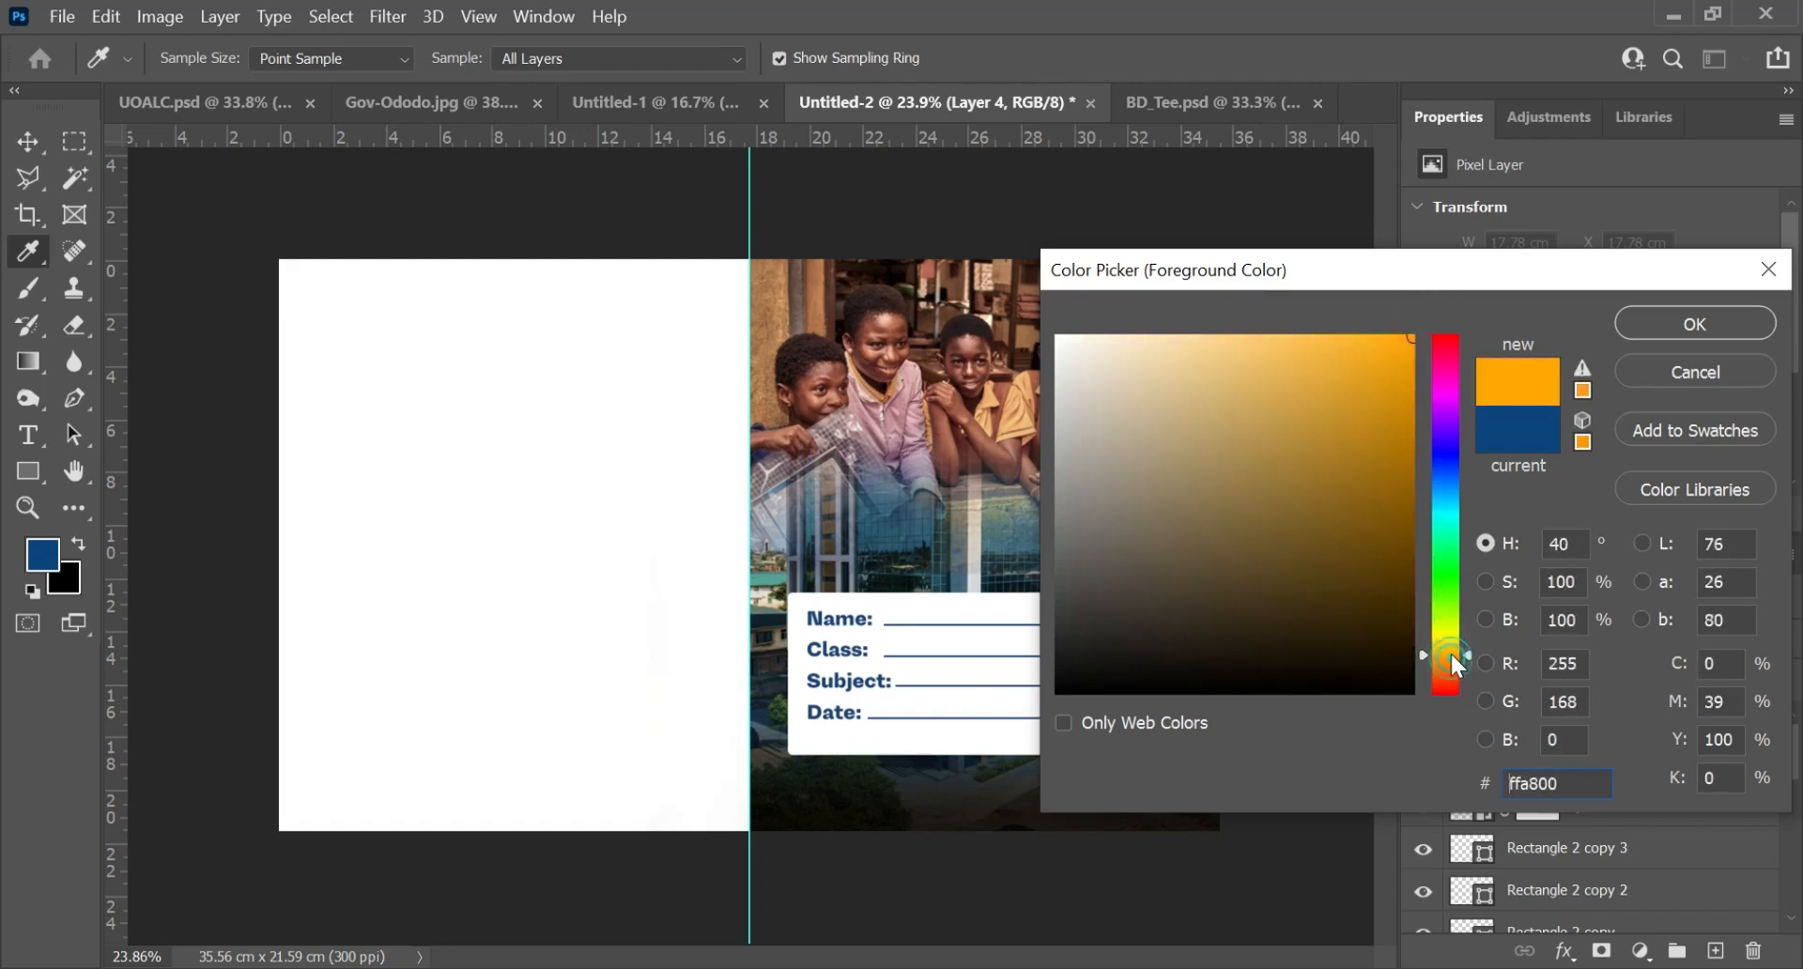
{"action": "left_click", "coordinate": [1647, 321]}
{"action": "key", "text": "b"}
{"action": "mouse_move", "coordinate": [996, 554]}
{"action": "left_mouse_down"}
{"action": "mouse_move", "coordinate": [994, 645]}
{"action": "mouse_move", "coordinate": [1029, 719]}
{"action": "left_mouse_up"}
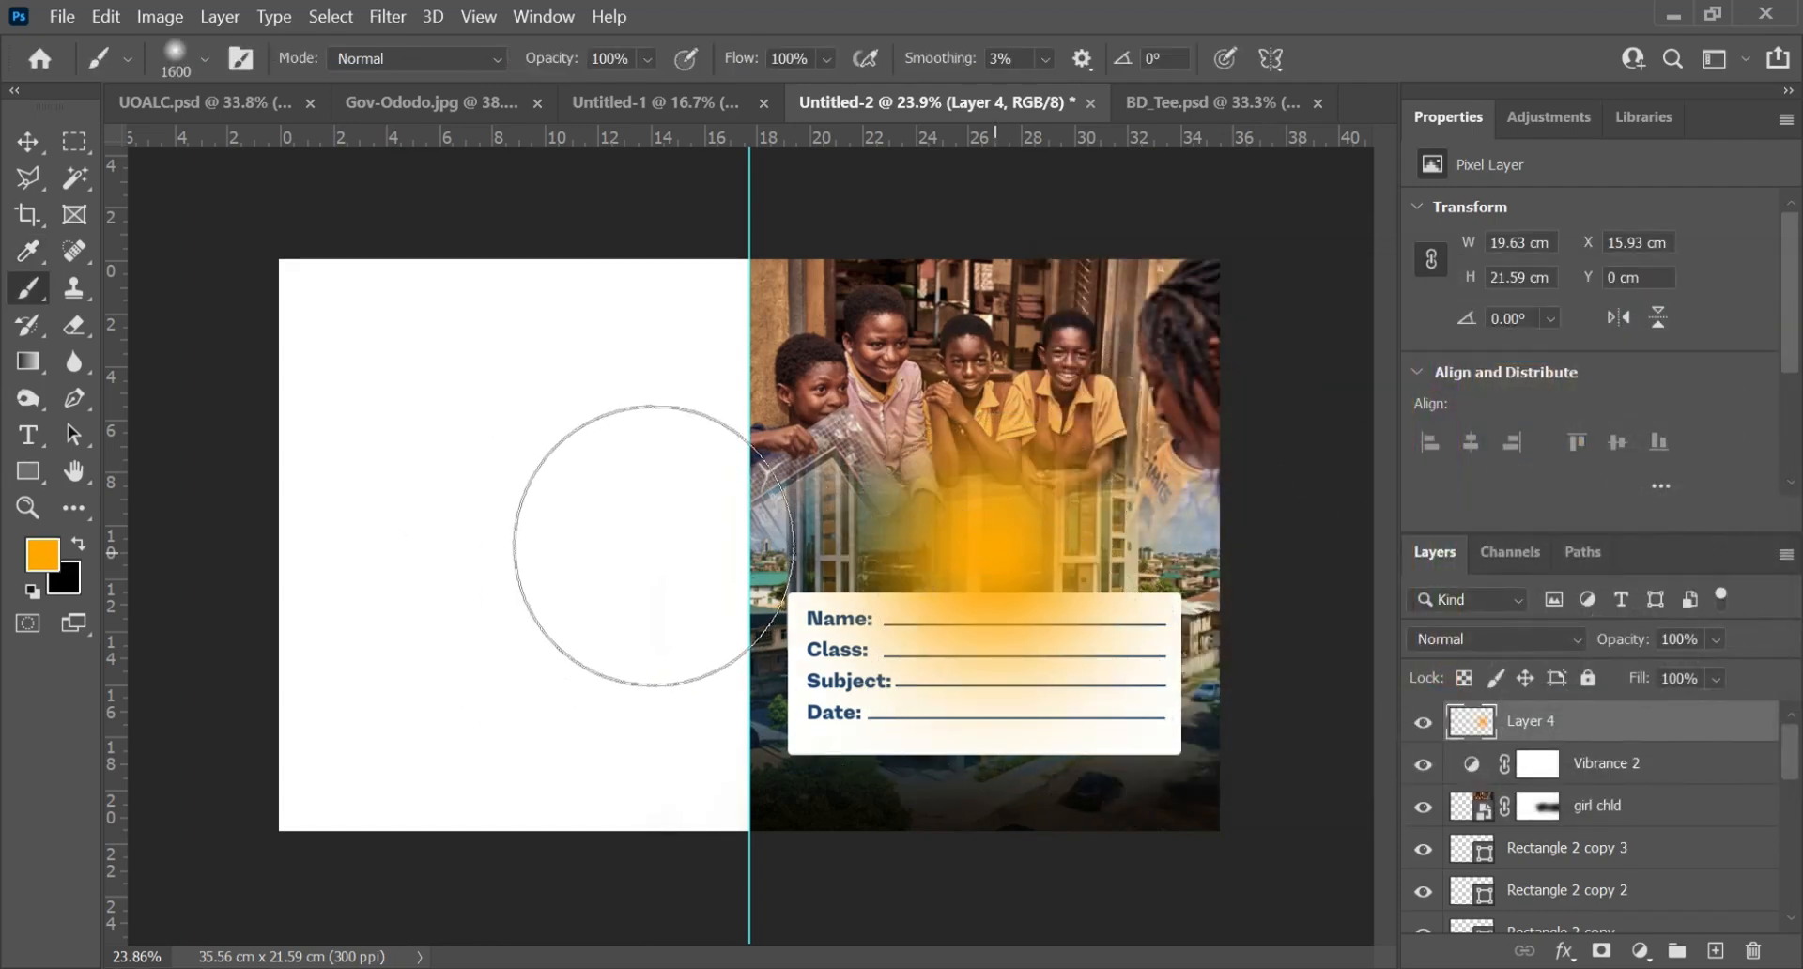
Step: Scale the orange glow up to about 149% and position it over the centre of the cover's right half
{"action": "key", "text": "ctrl+t"}
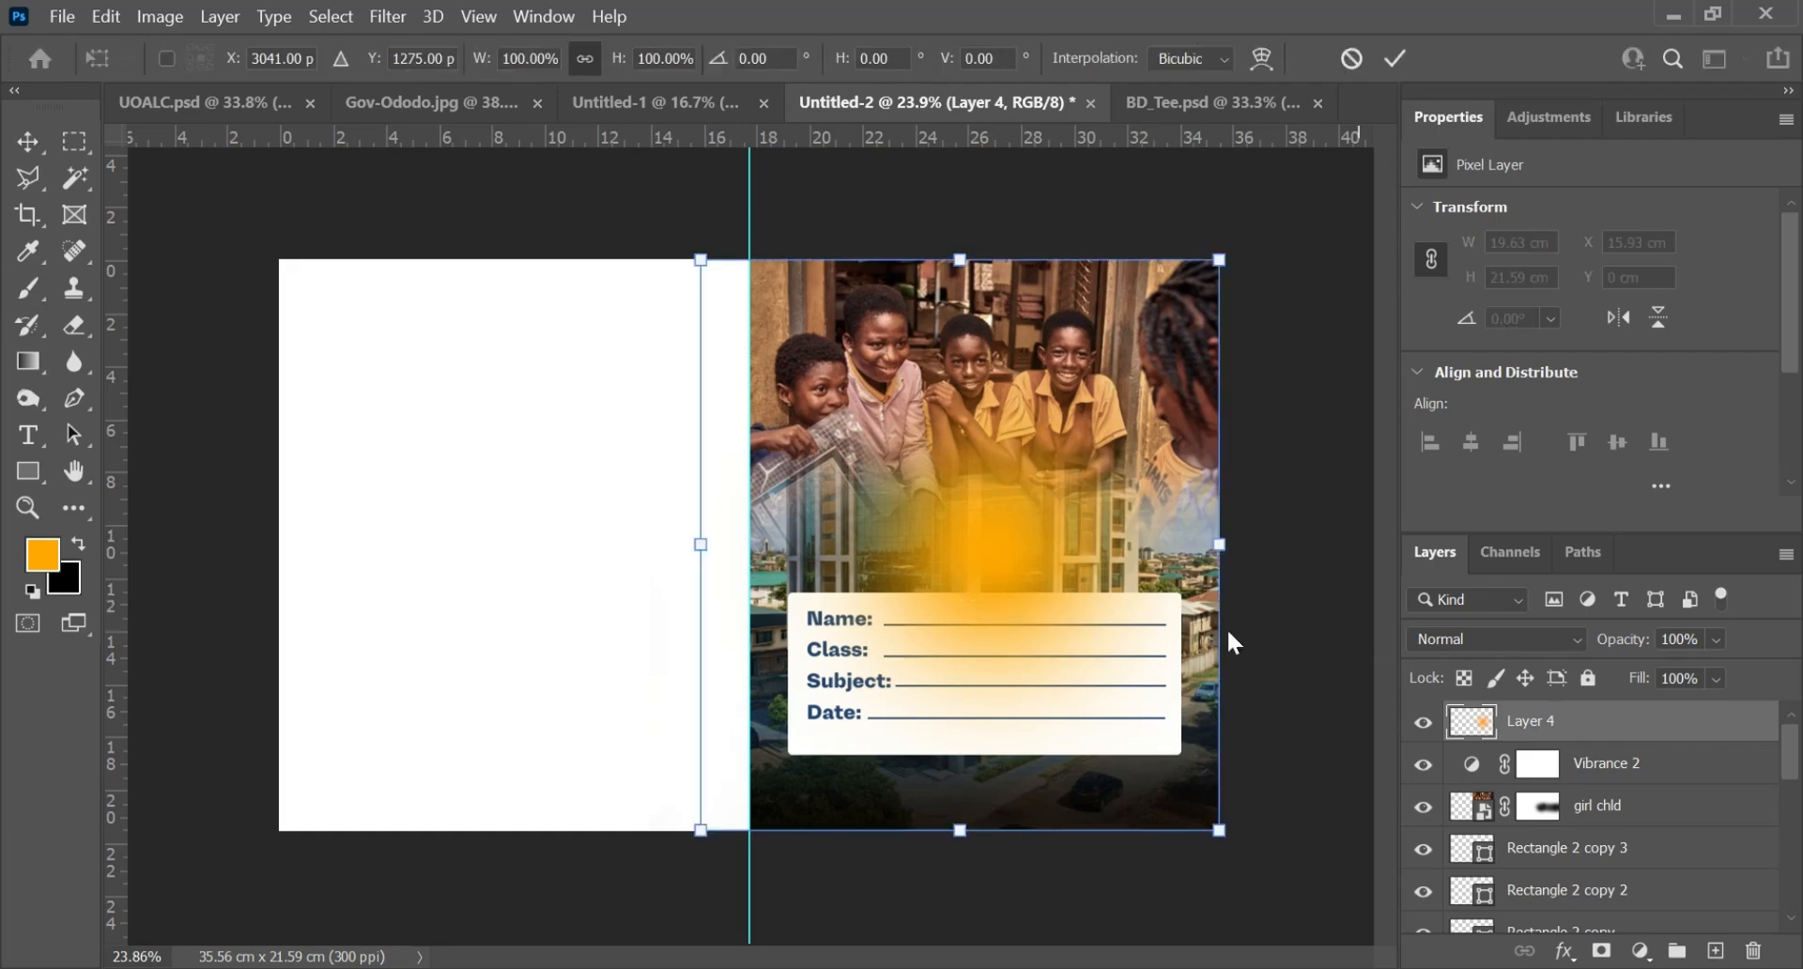
{"action": "scroll", "coordinate": [1071, 684], "scroll_direction": "down", "scroll_amount": 2}
{"action": "left_click_drag", "start_coordinate": [1136, 779], "coordinate": [1236, 887]}
{"action": "left_click_drag", "start_coordinate": [702, 311], "coordinate": [645, 237]}
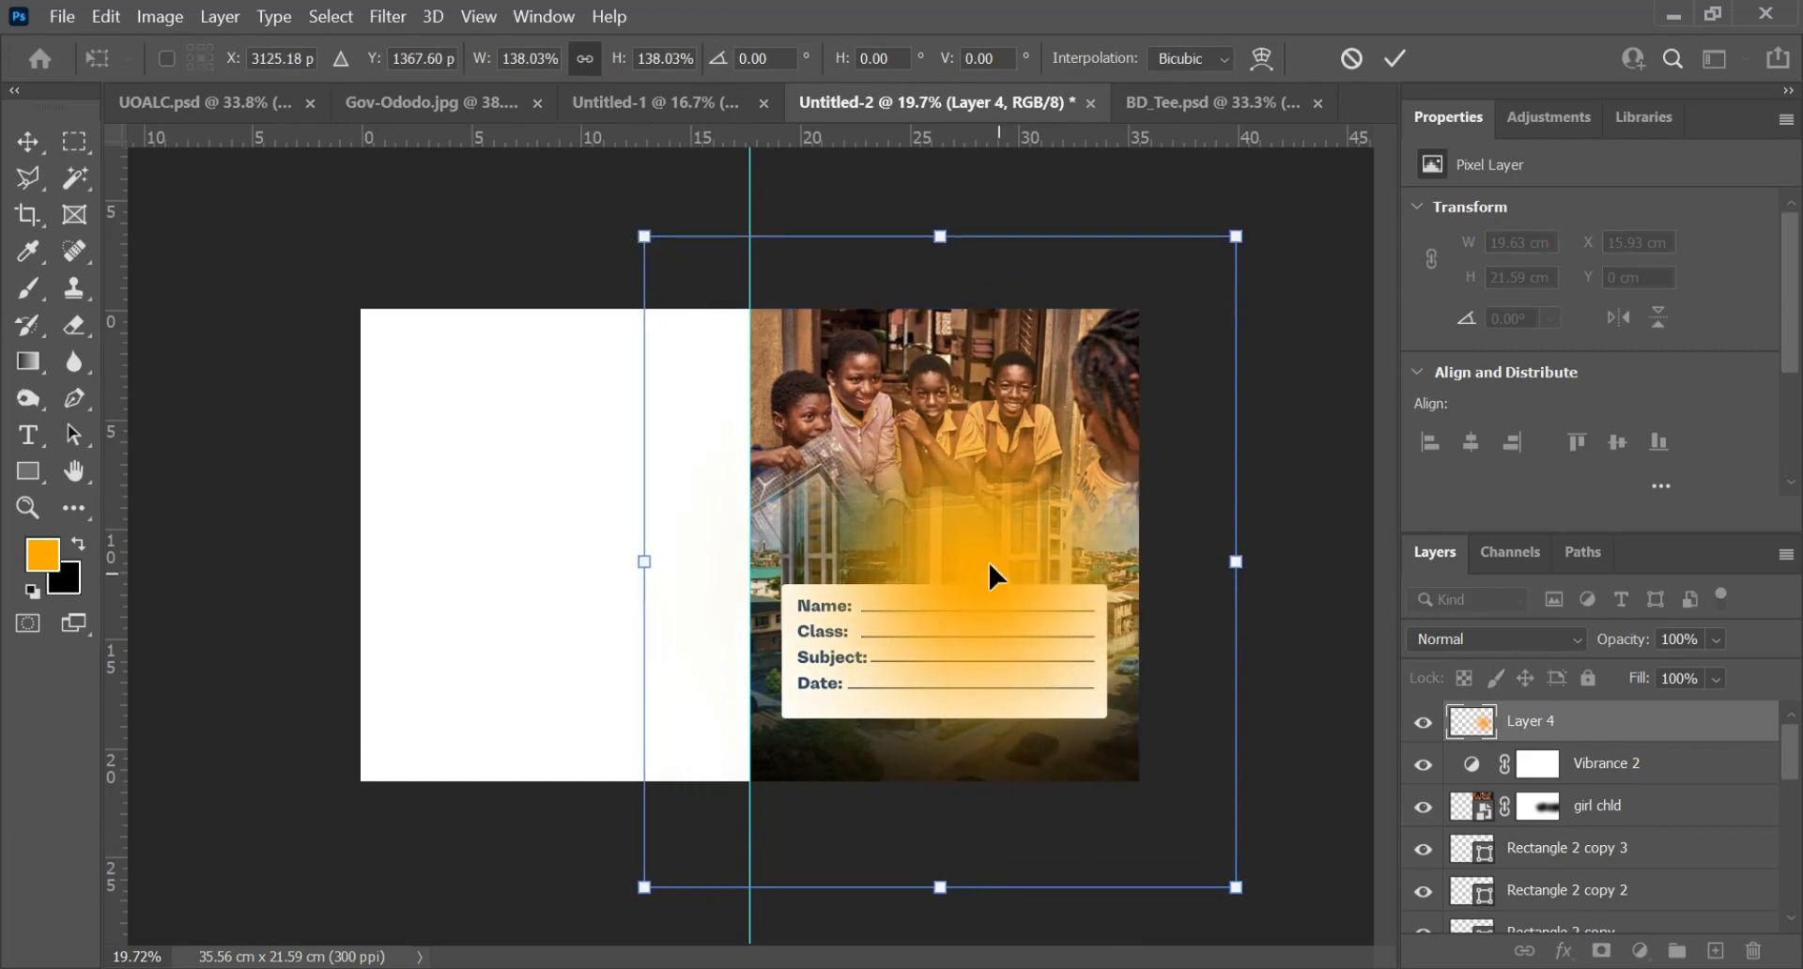
{"action": "left_click_drag", "start_coordinate": [990, 566], "coordinate": [979, 586]}
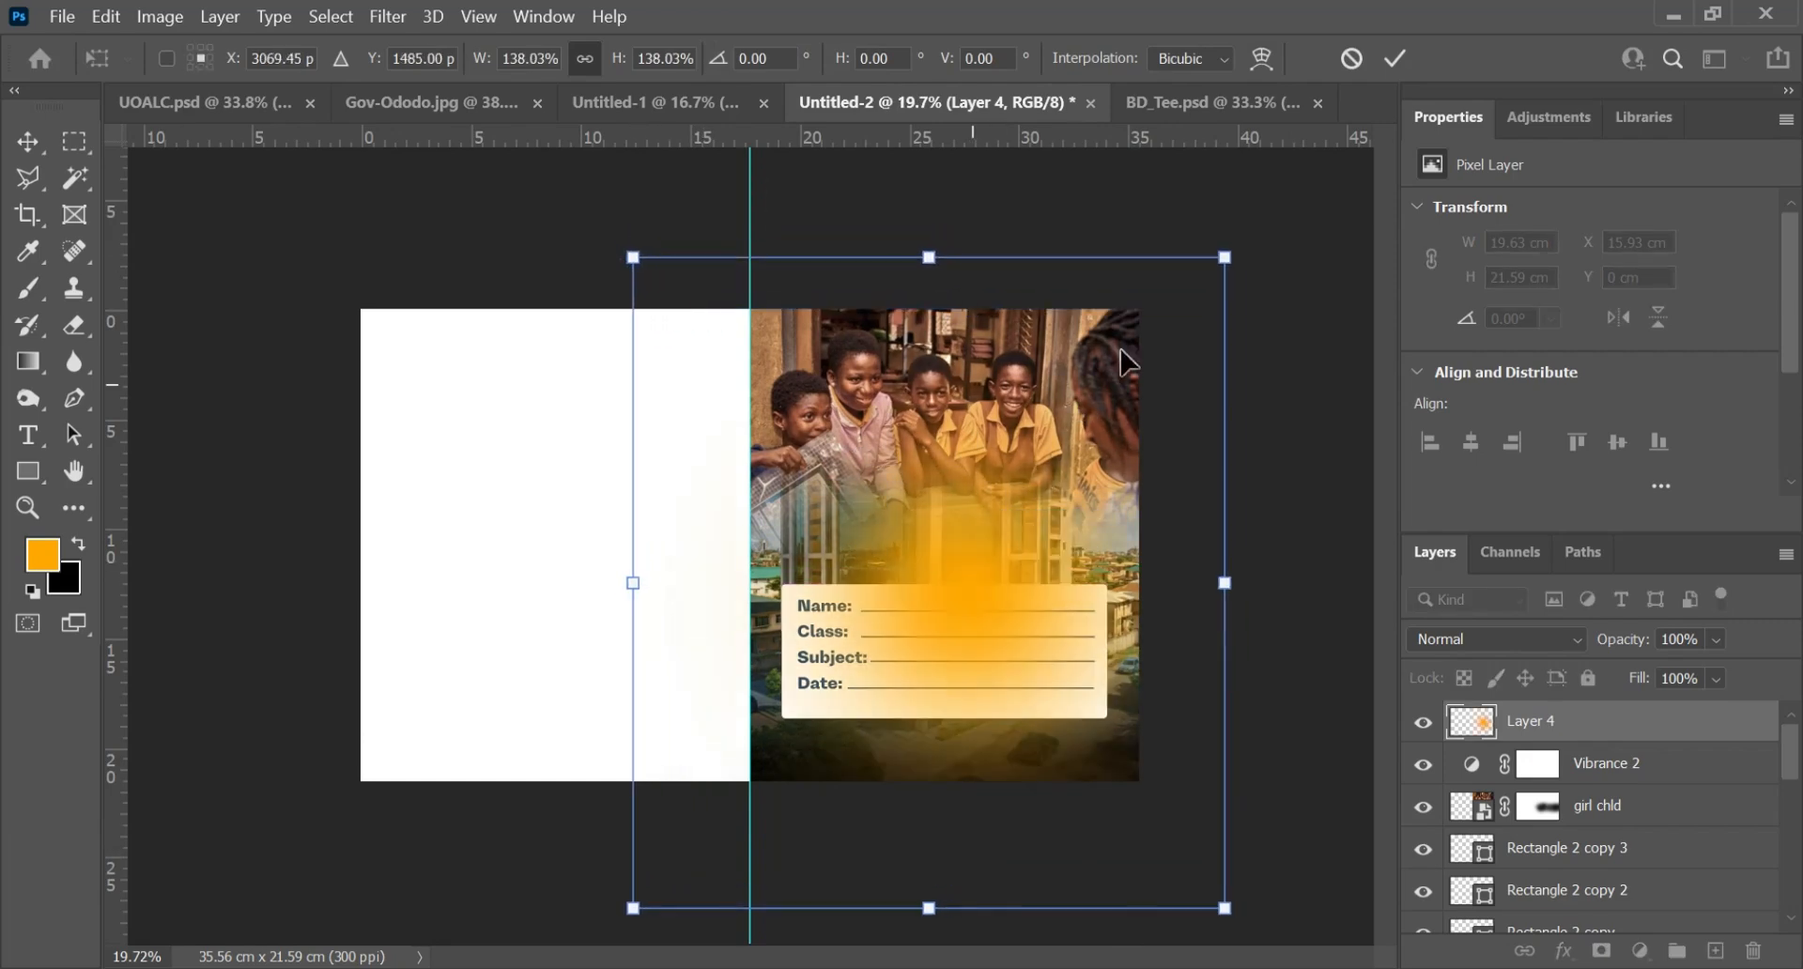
{"action": "left_click_drag", "start_coordinate": [1231, 254], "coordinate": [1247, 233]}
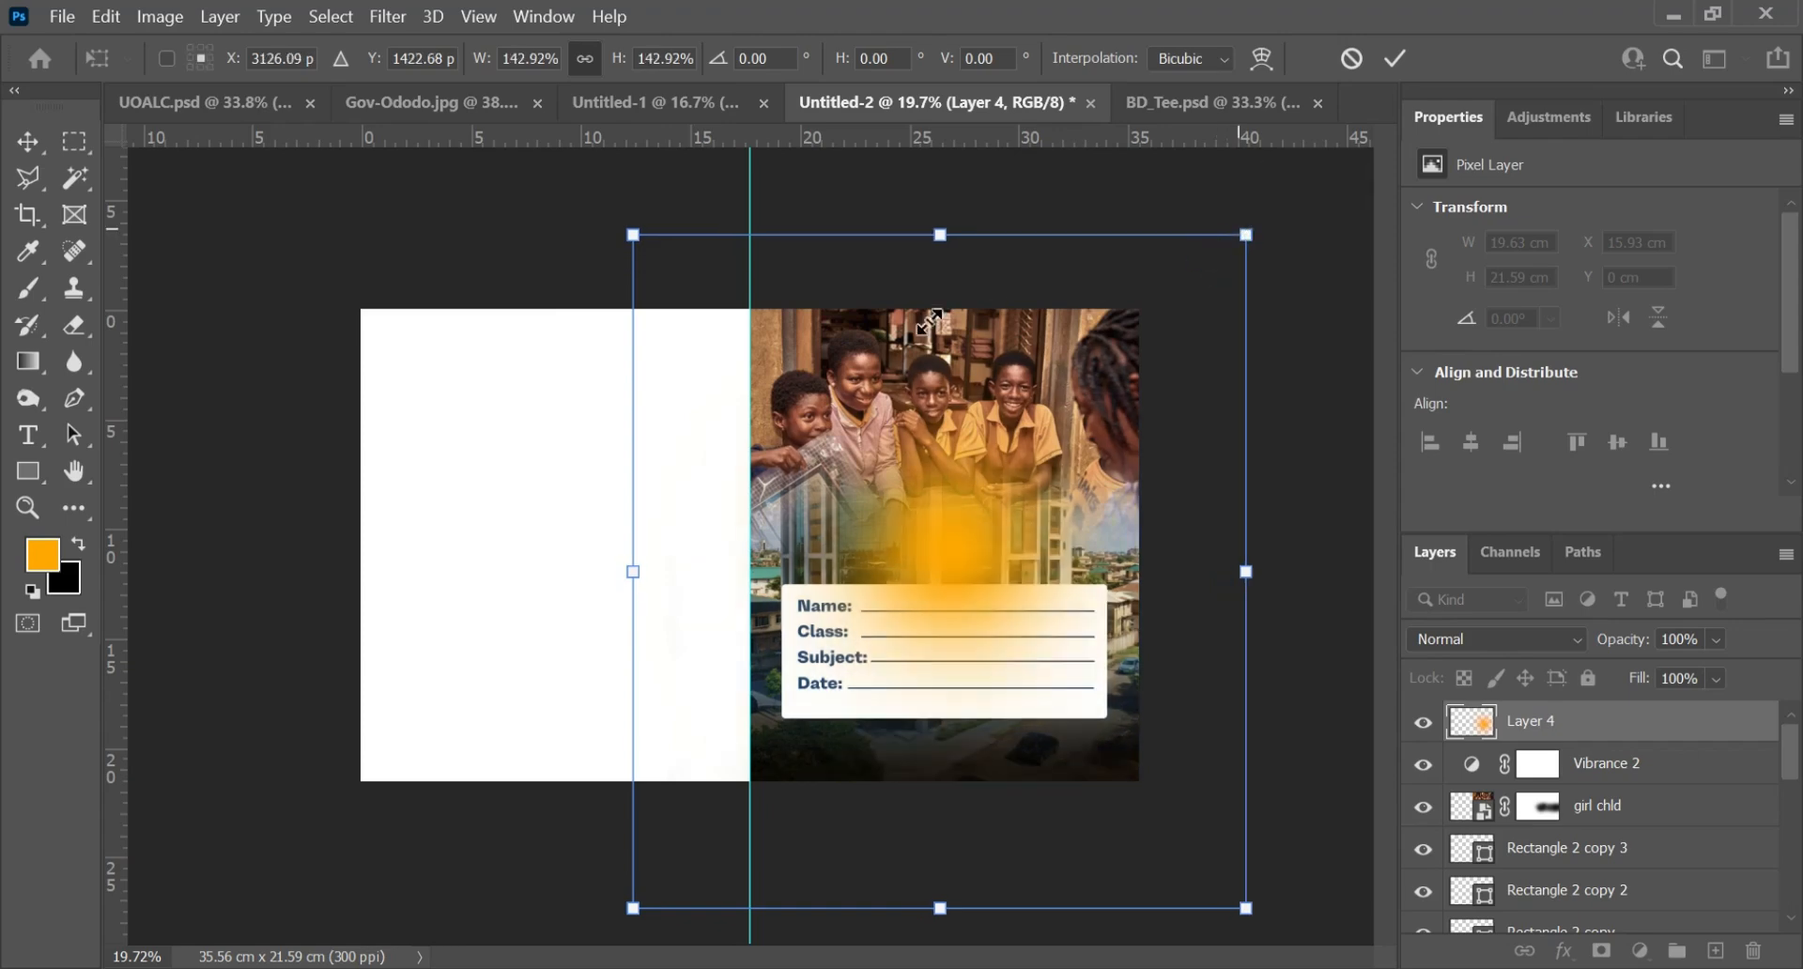
{"action": "scroll", "coordinate": [761, 554], "scroll_direction": "down", "scroll_amount": 2}
{"action": "scroll", "coordinate": [695, 728], "scroll_direction": "down", "scroll_amount": 1}
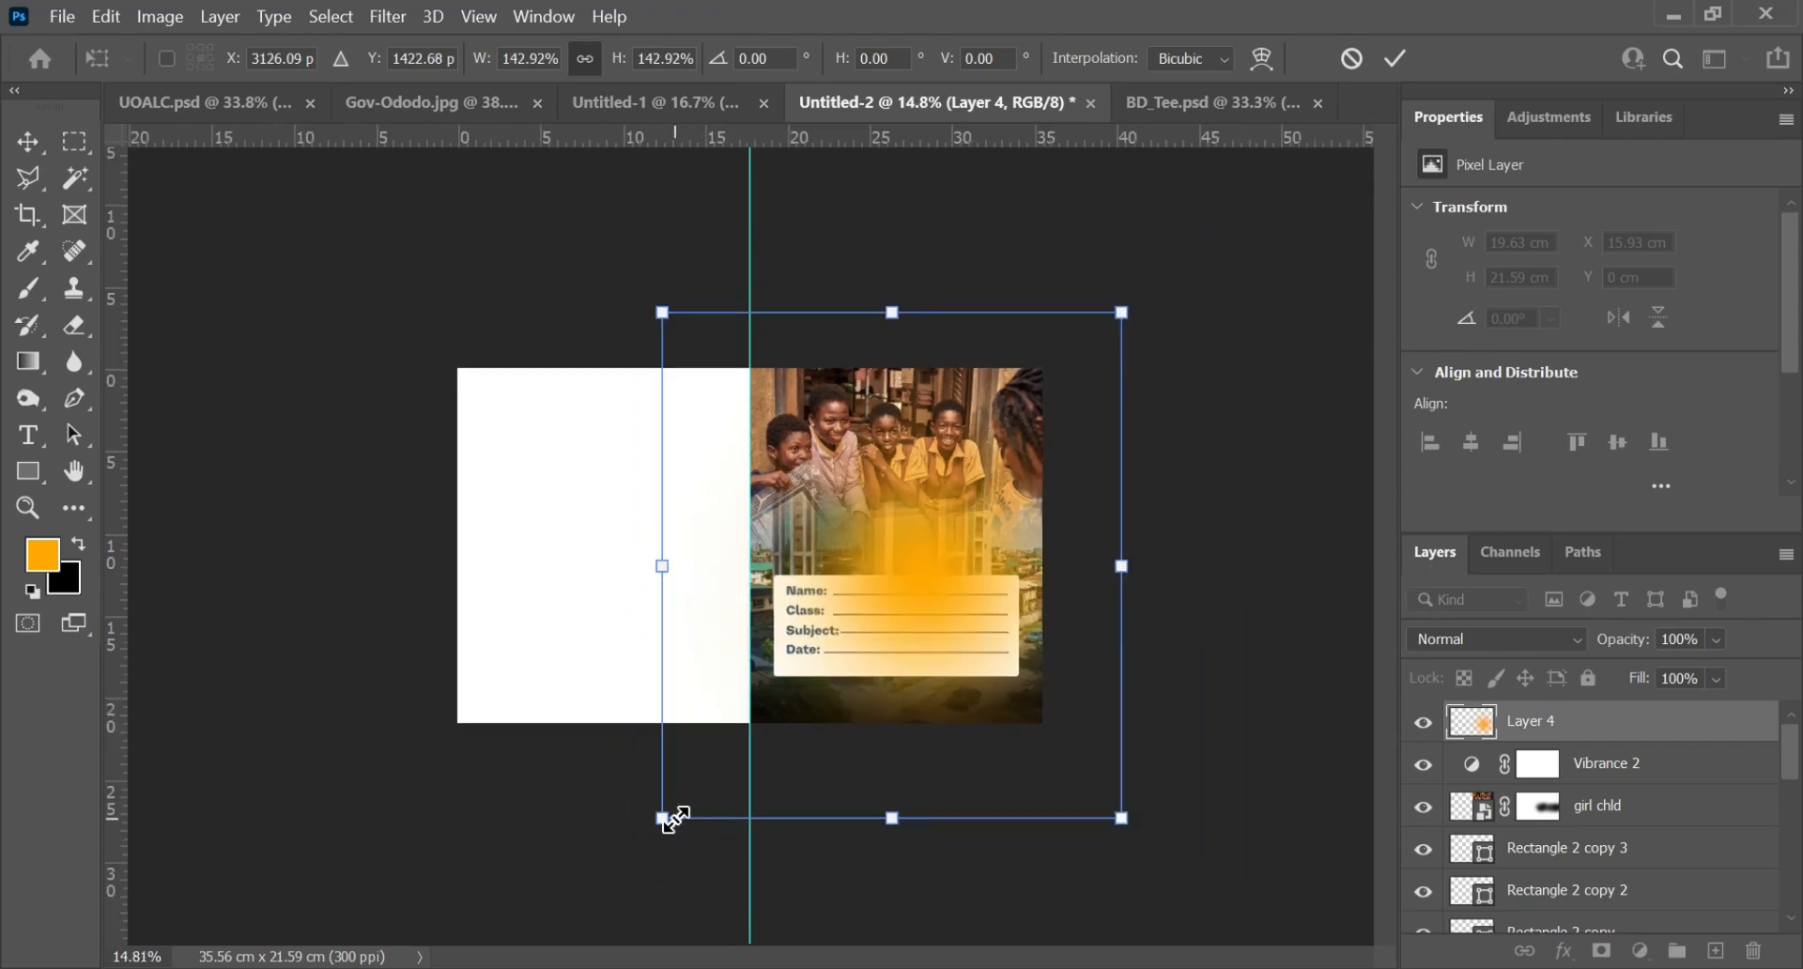
{"action": "mouse_move", "coordinate": [662, 817]}
{"action": "left_mouse_down"}
{"action": "mouse_move", "coordinate": [636, 843]}
{"action": "mouse_move", "coordinate": [644, 830]}
{"action": "left_mouse_up"}
{"action": "key", "text": "b"}
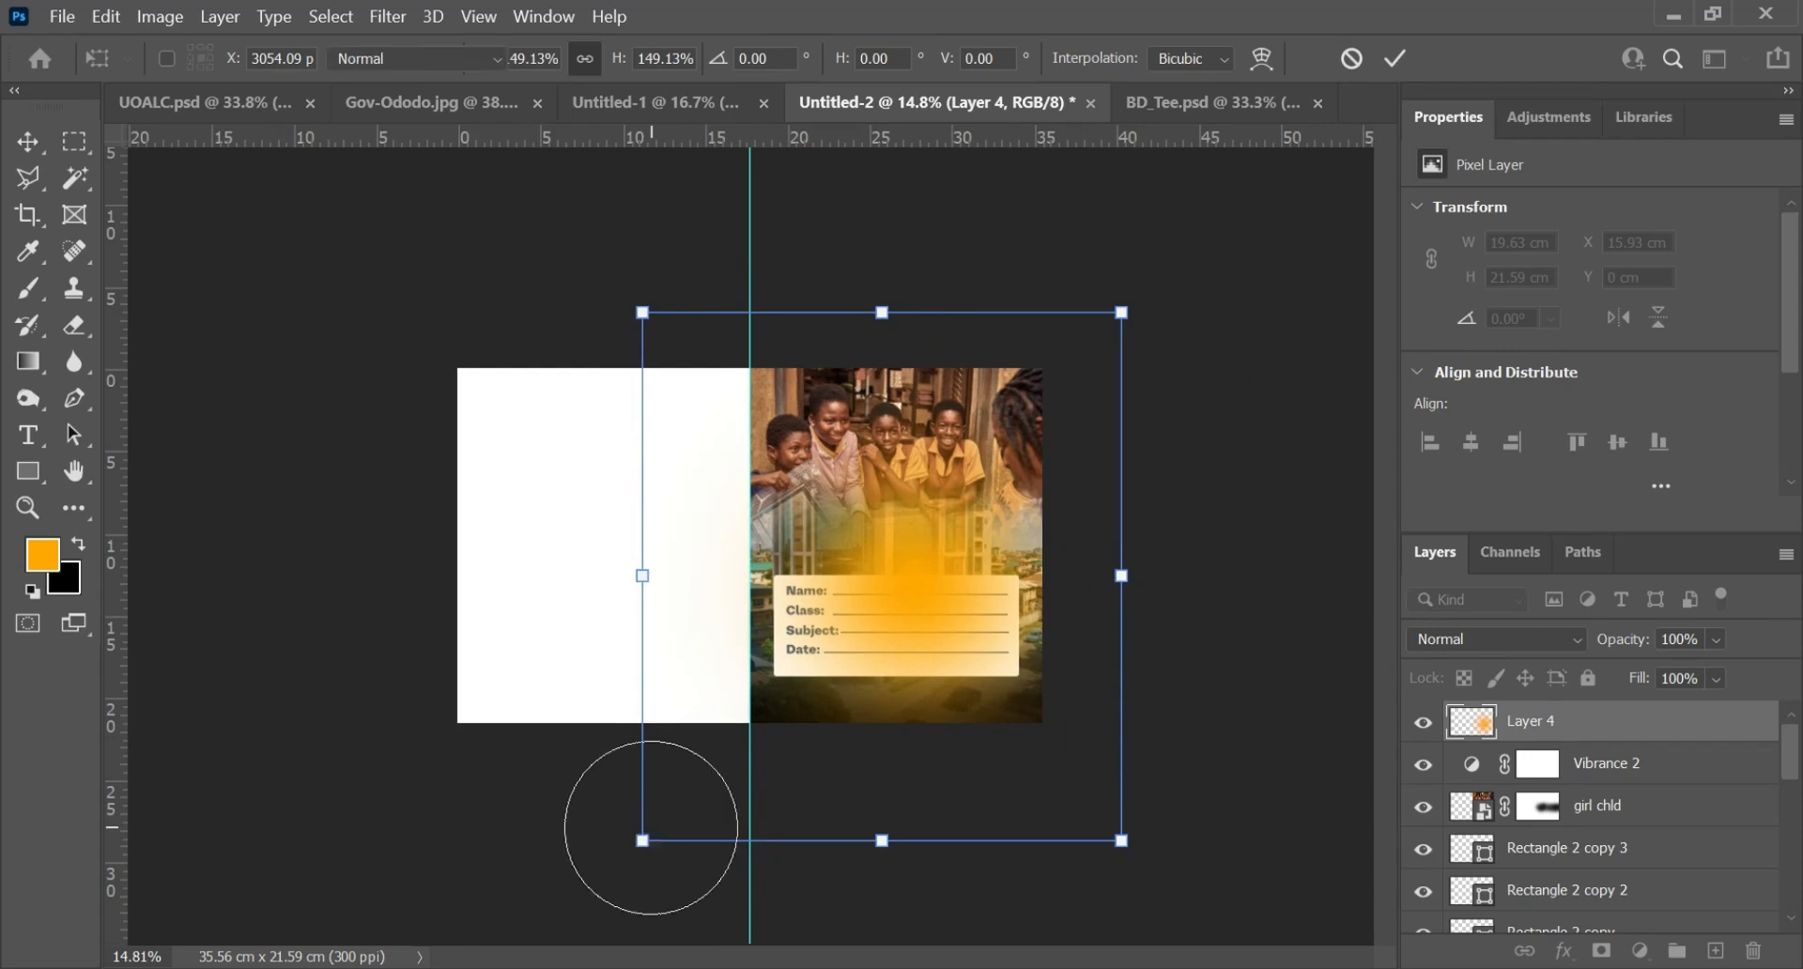
Step: Keep the orange glow layer above Vibrance 2 and set its blend mode to Screen
{"action": "left_click_drag", "start_coordinate": [1668, 747], "coordinate": [1663, 795]}
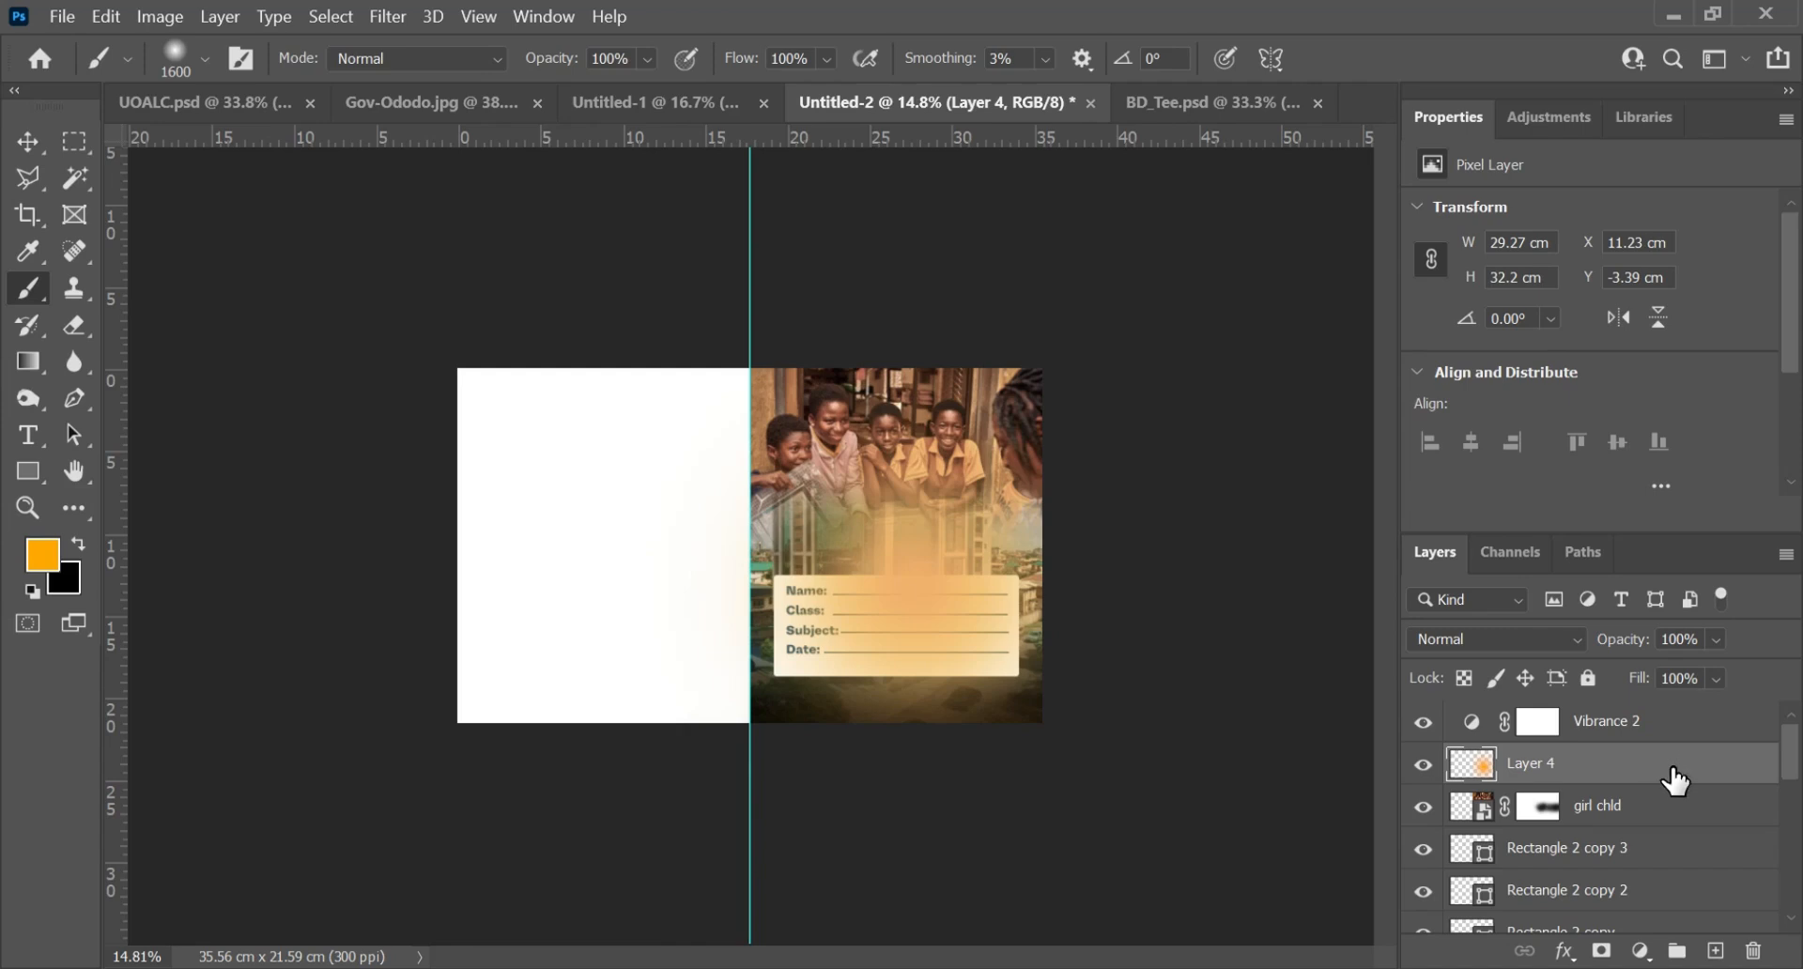
{"action": "key", "text": "ctrl+z"}
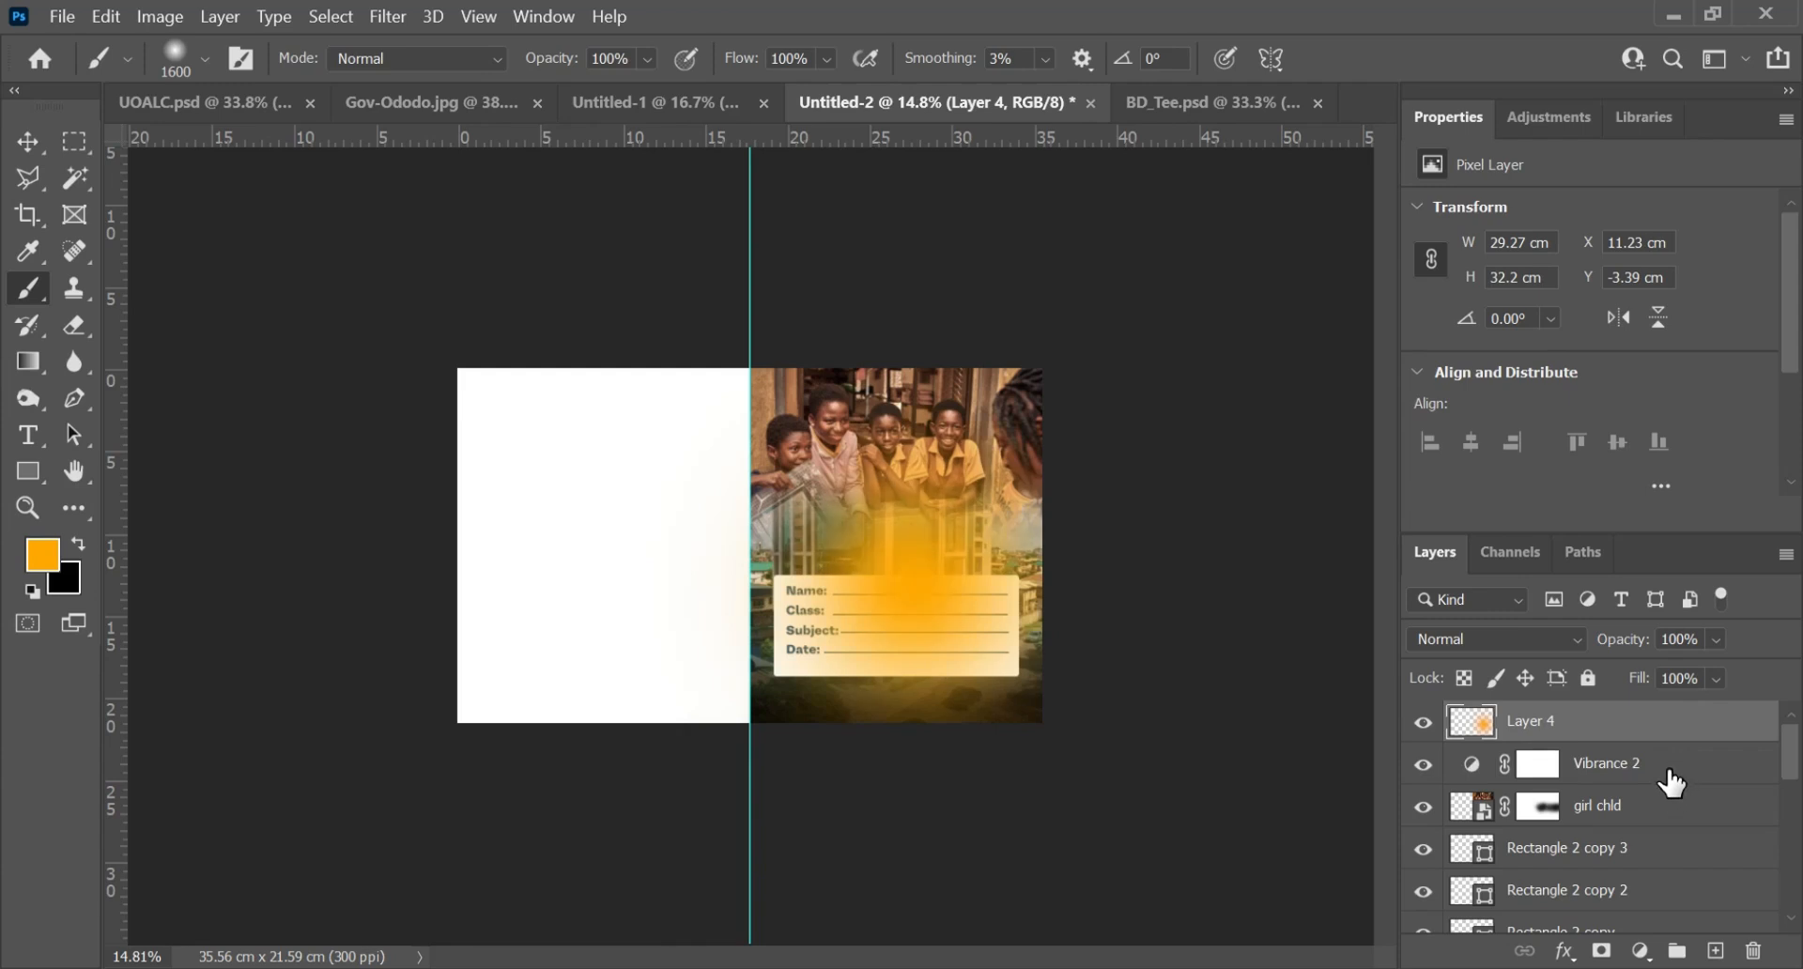
{"action": "left_click", "coordinate": [1575, 643]}
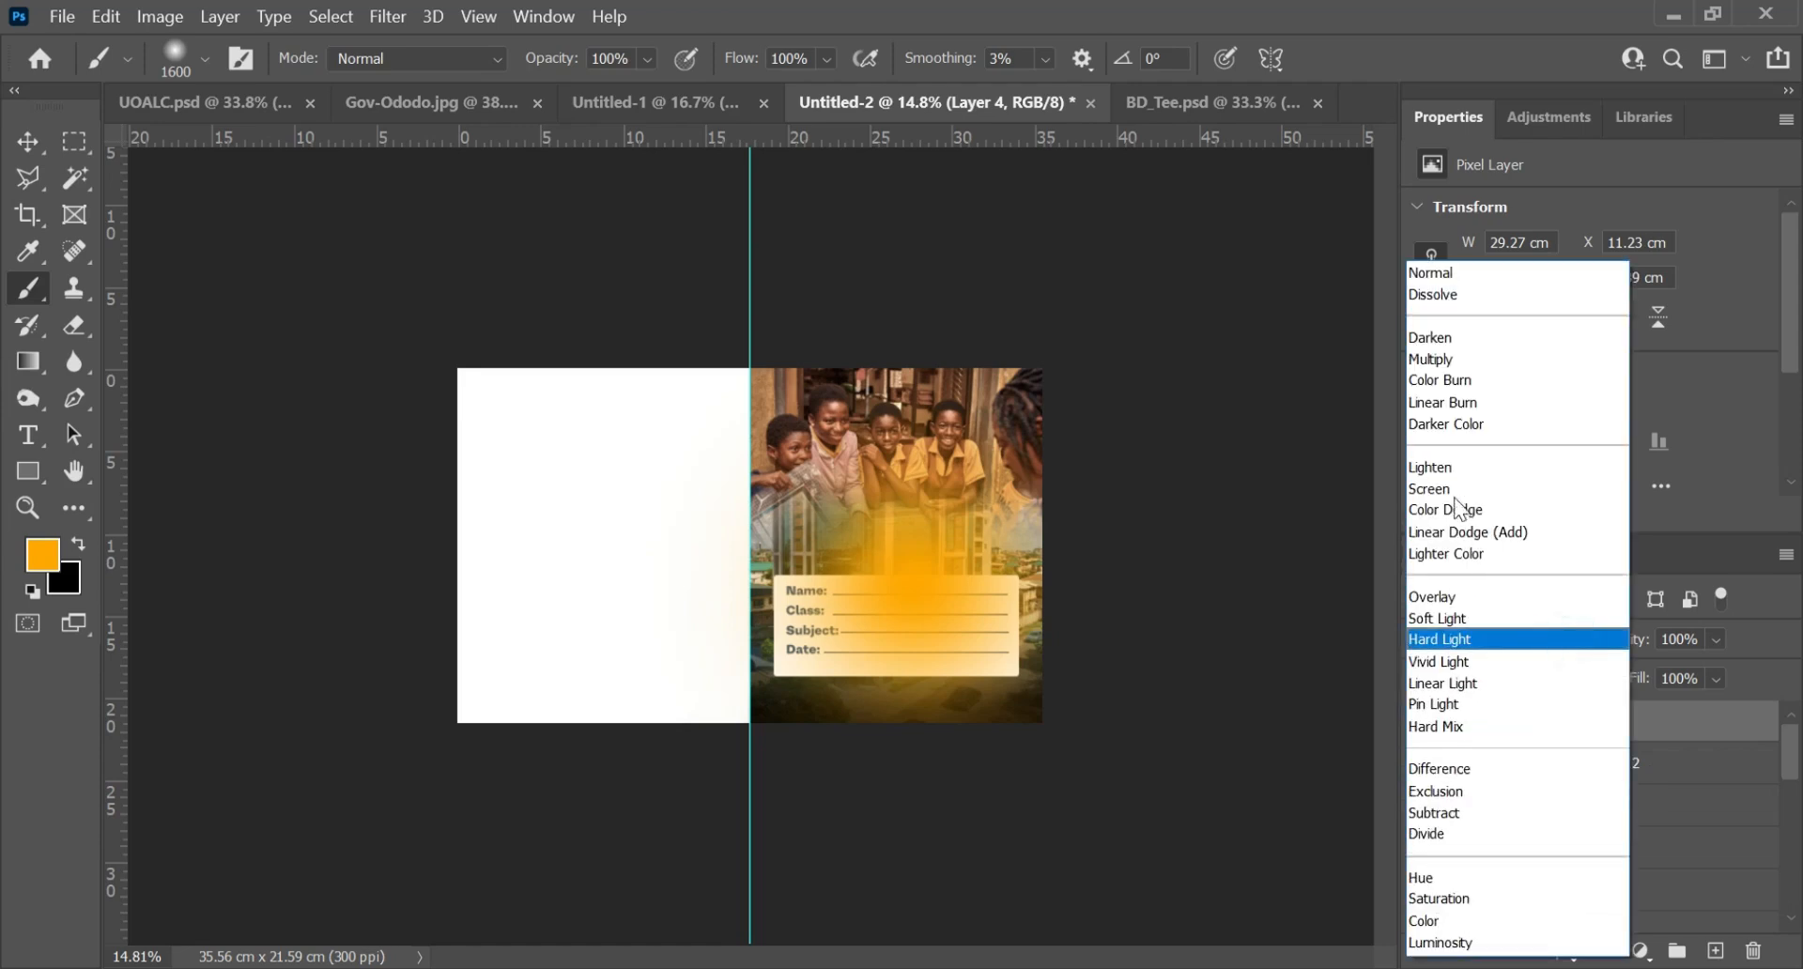
{"action": "left_click", "coordinate": [1432, 488]}
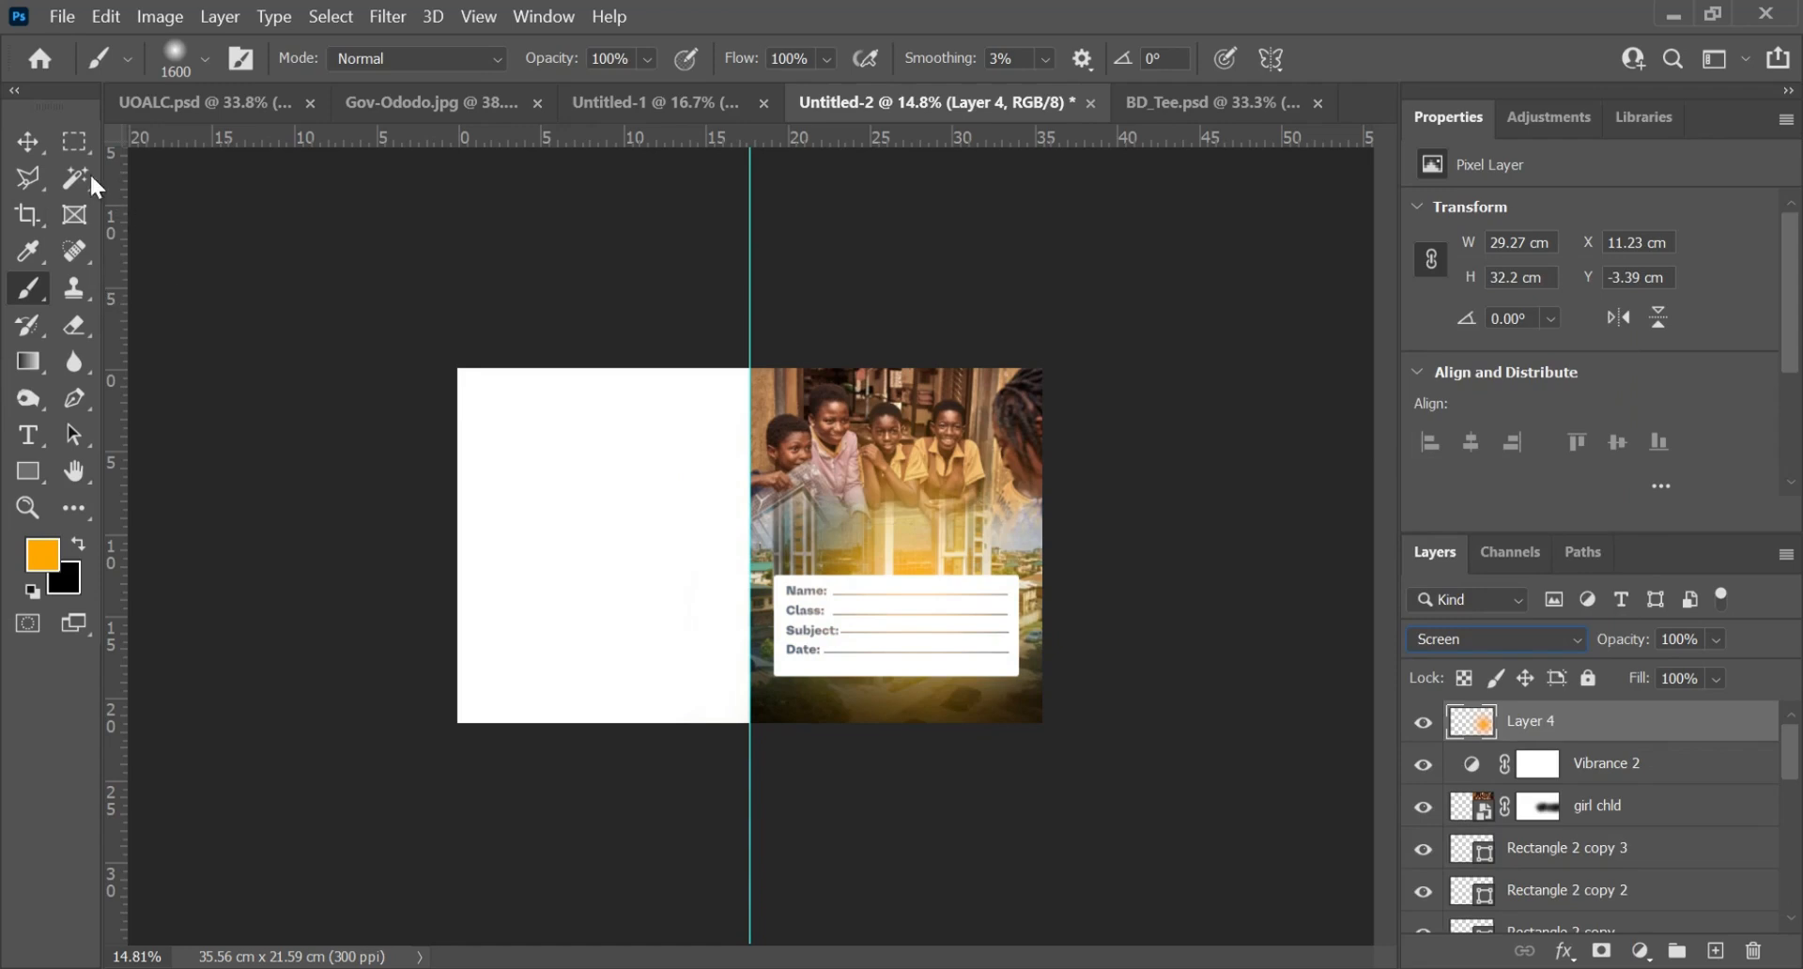
{"action": "left_click", "coordinate": [27, 141]}
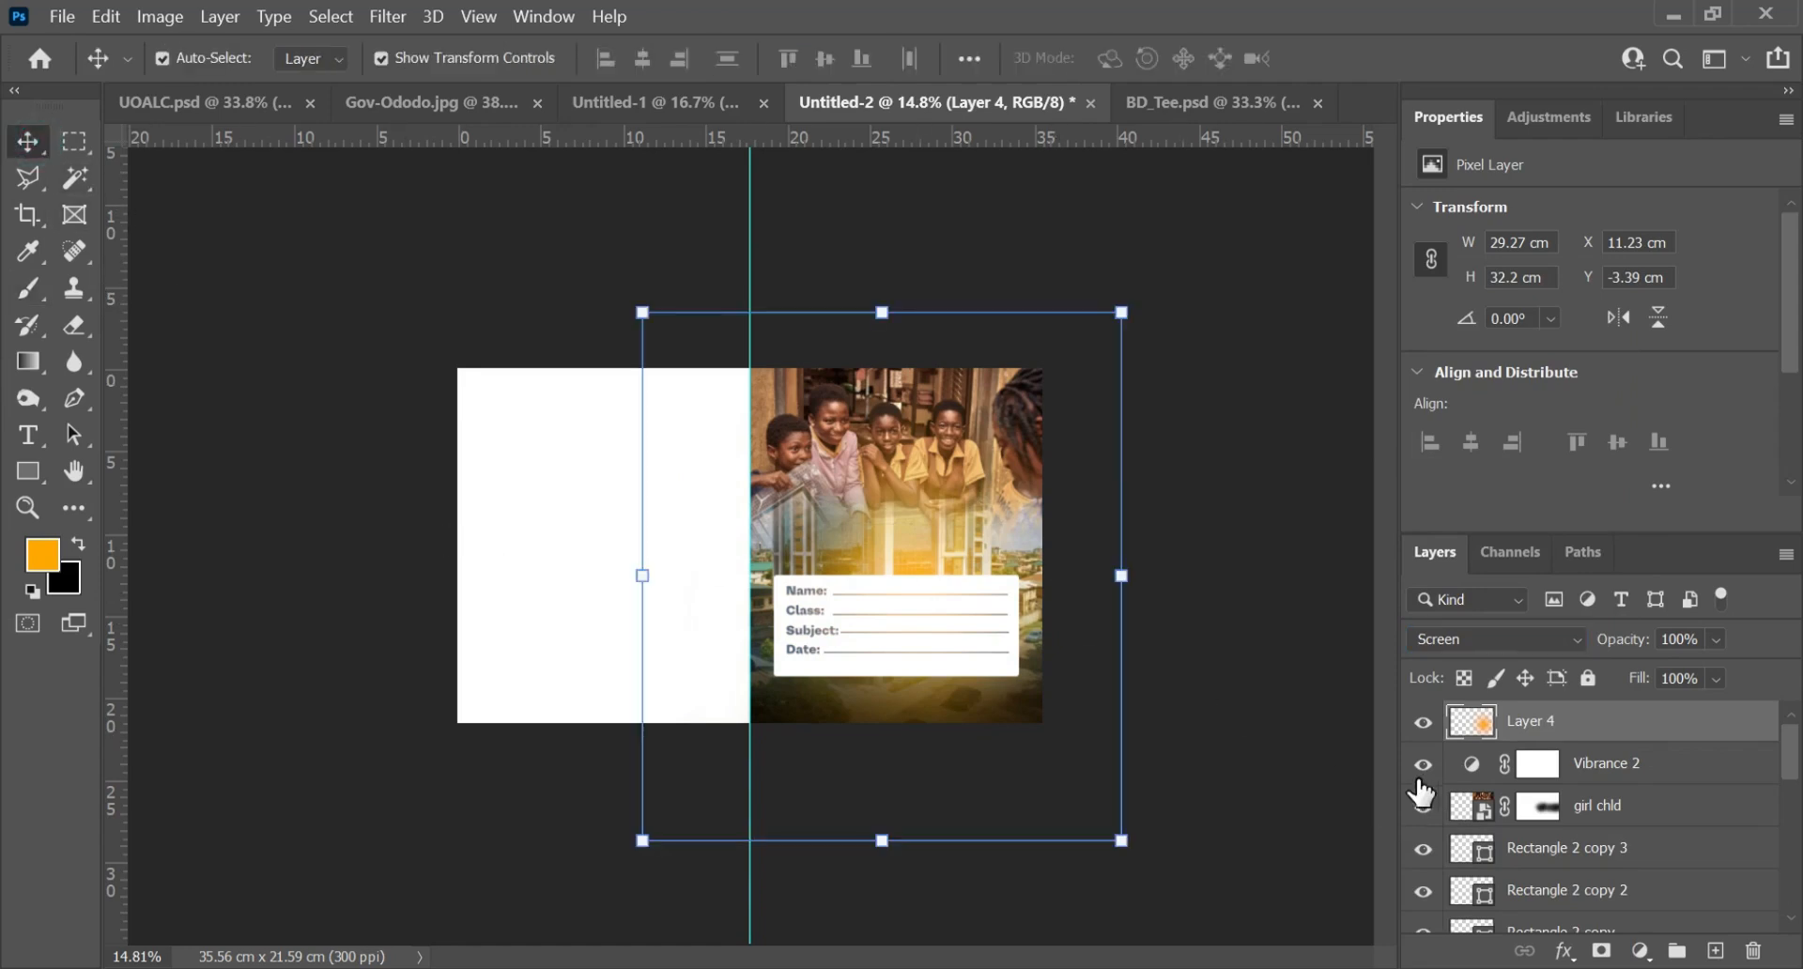
{"action": "scroll", "coordinate": [1104, 744], "scroll_direction": "up", "scroll_amount": 3}
{"action": "scroll", "coordinate": [1265, 648], "scroll_direction": "down", "scroll_amount": 1}
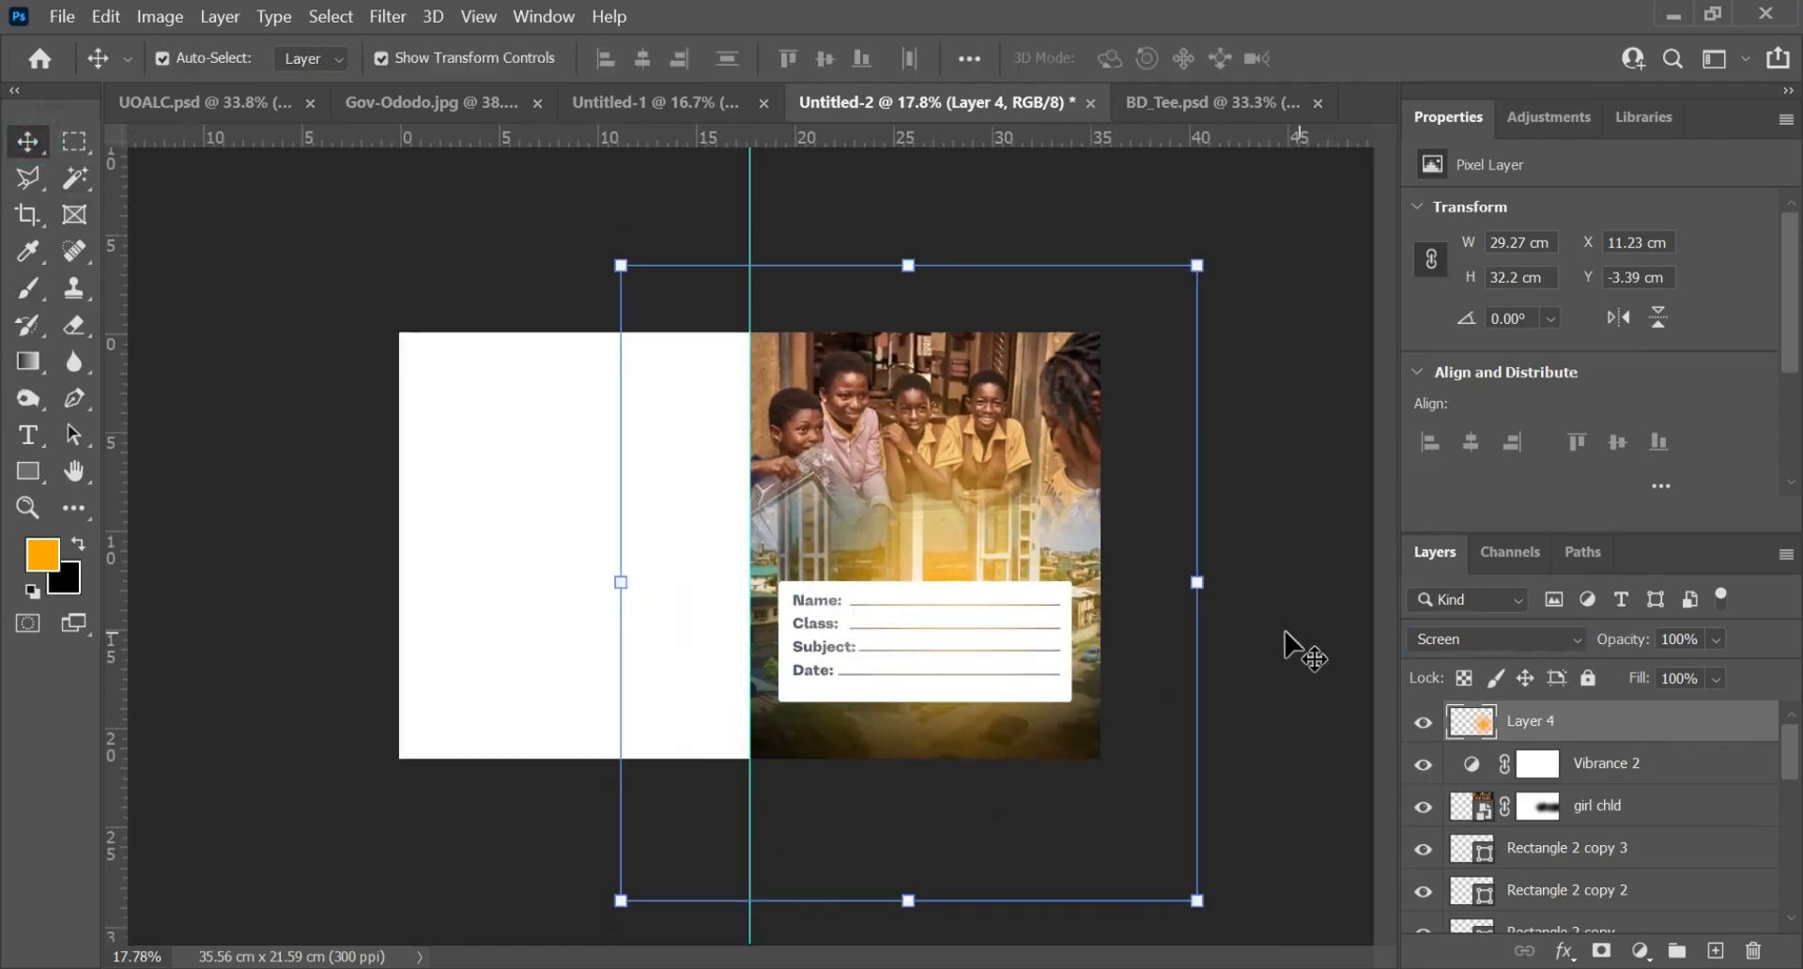
{"action": "left_click", "coordinate": [1278, 638]}
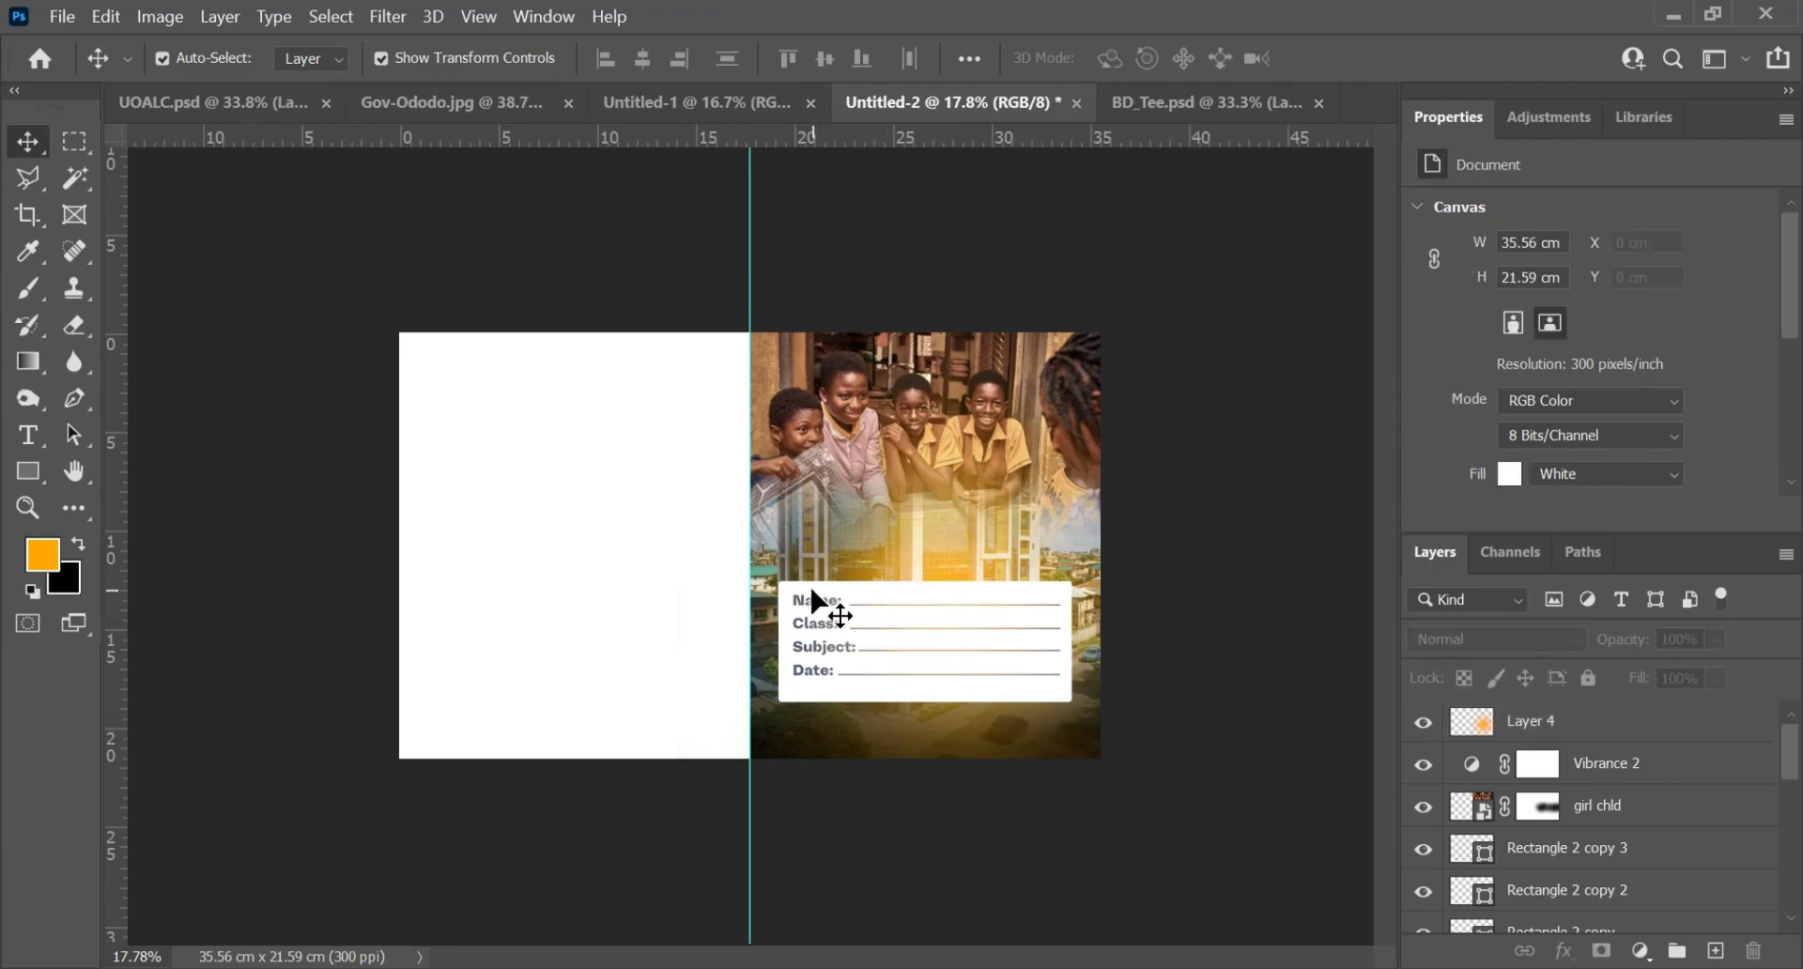
Step: Group the four ruled line layers, from Rectangle 2 copy 3 to Rectangle 2
{"action": "scroll", "coordinate": [1698, 806], "scroll_direction": "down", "scroll_amount": 1}
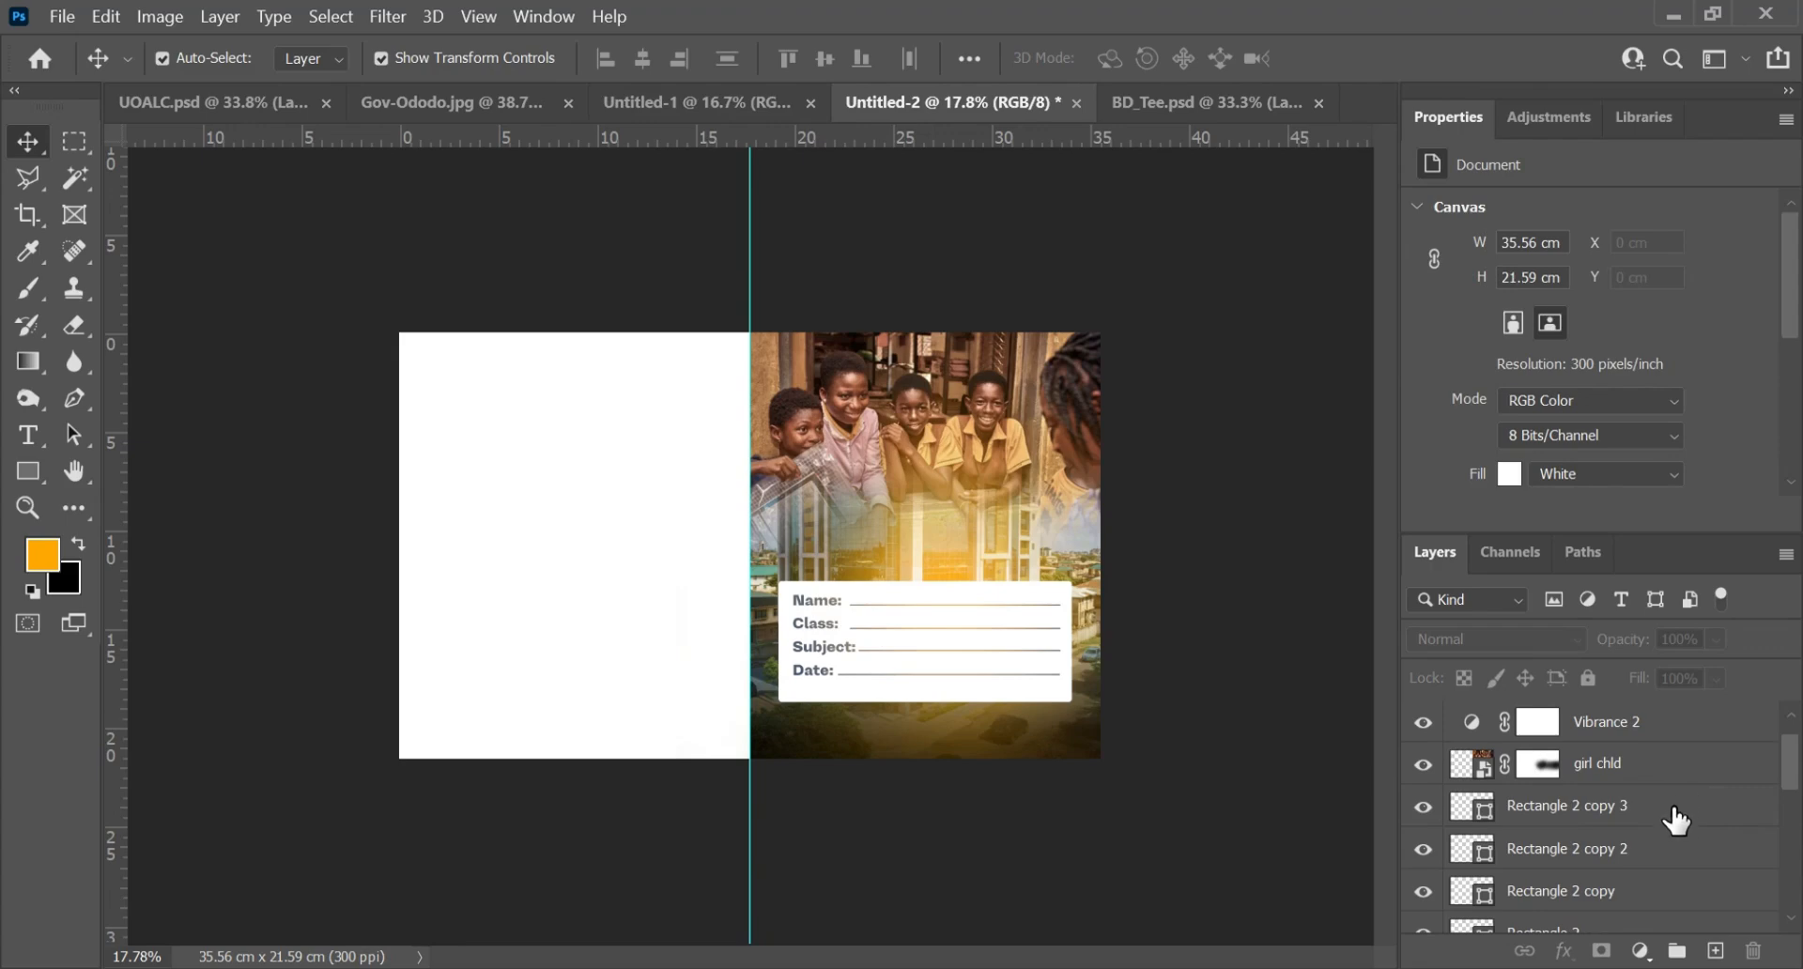
{"action": "scroll", "coordinate": [1676, 813], "scroll_direction": "down", "scroll_amount": 1}
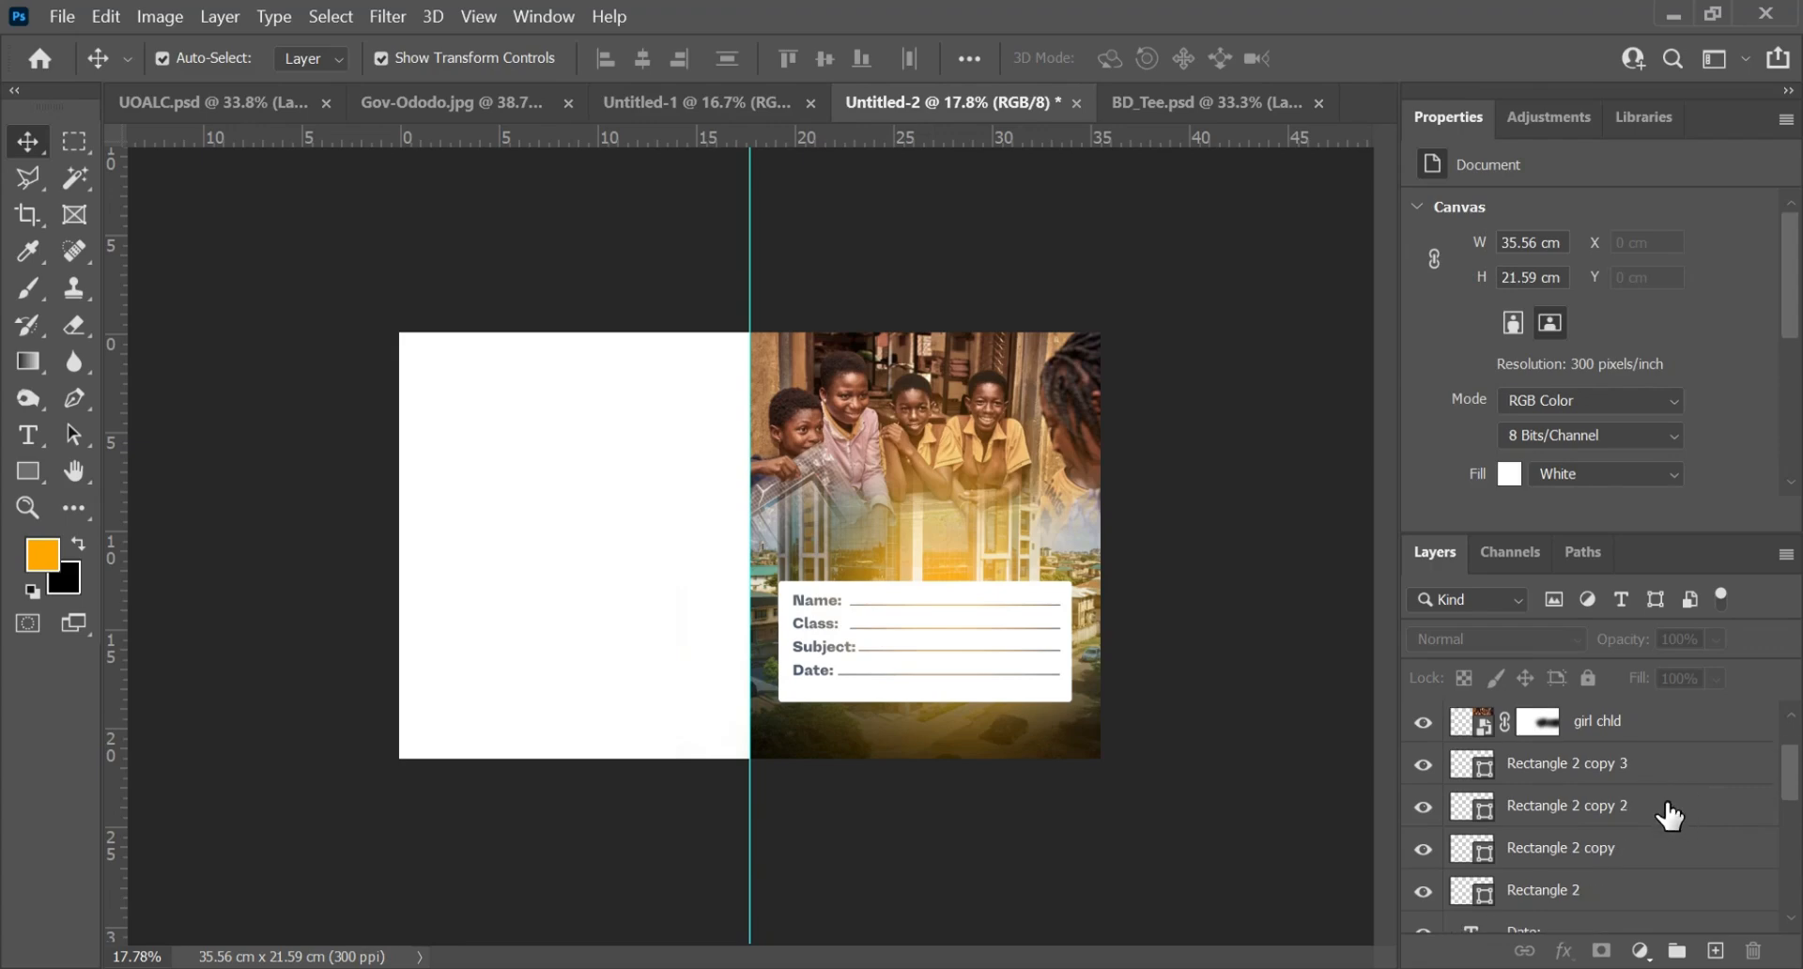
{"action": "left_click", "coordinate": [1682, 765]}
{"action": "scroll", "coordinate": [1679, 841], "scroll_direction": "down", "scroll_amount": 1}
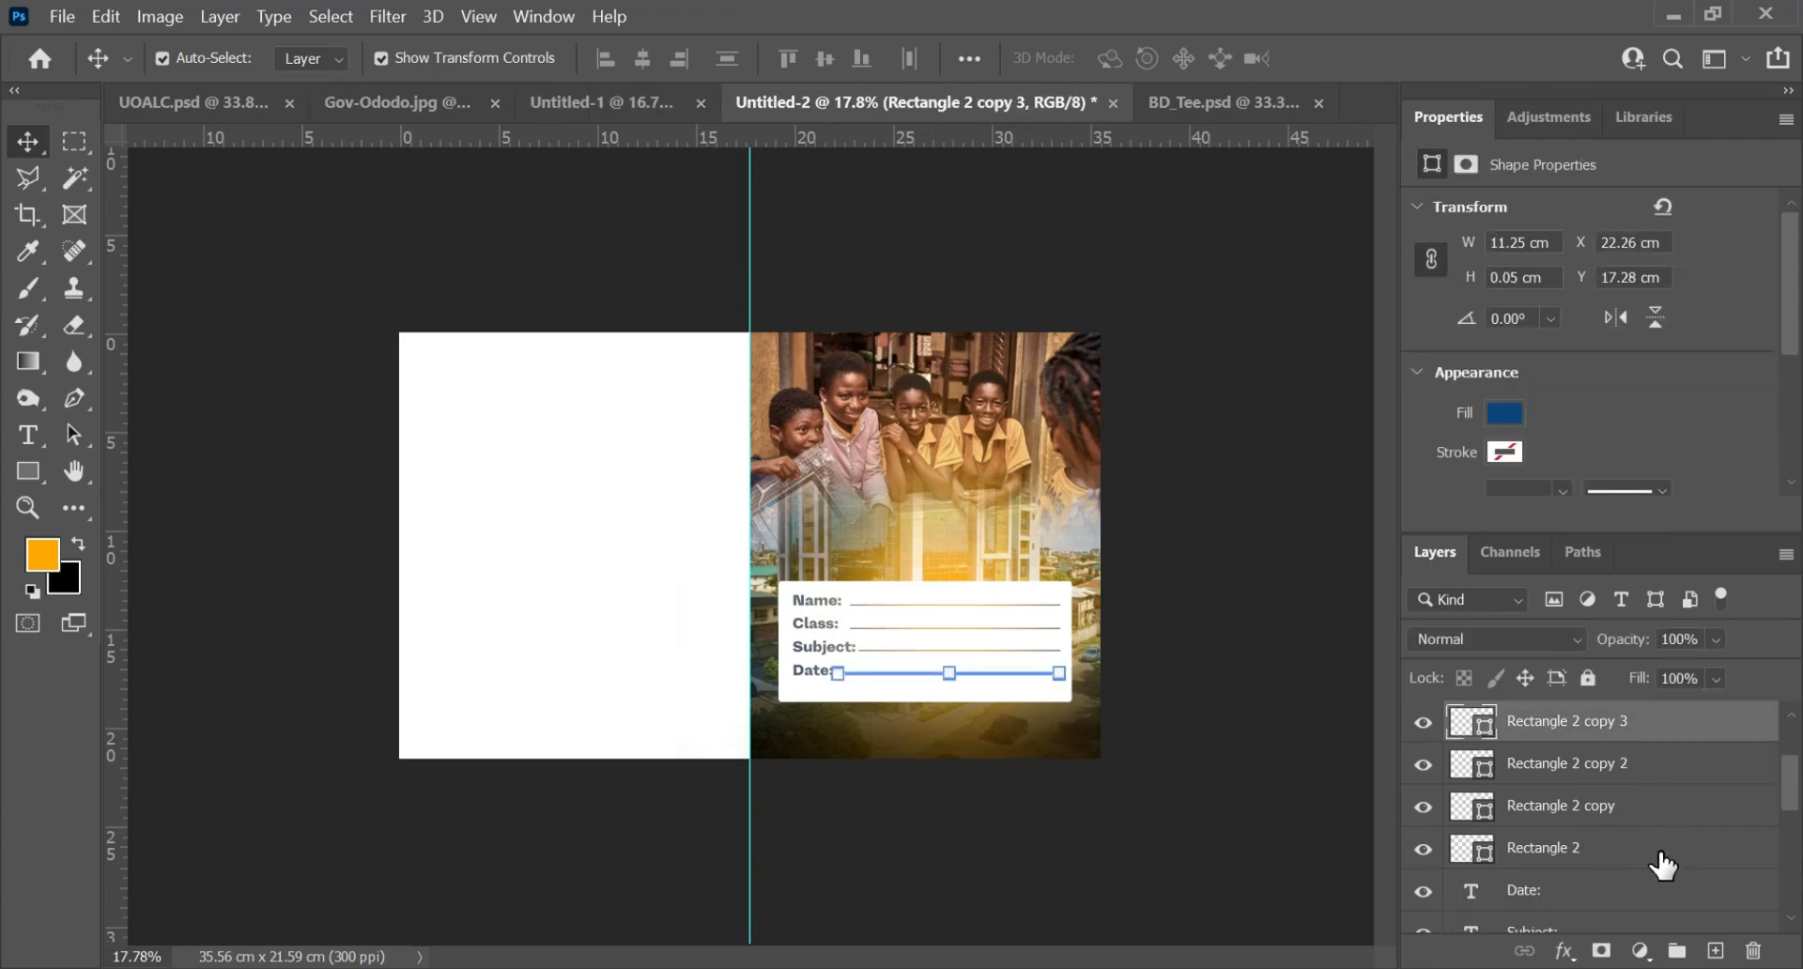
{"action": "left_click", "coordinate": [1663, 862], "text": "shift"}
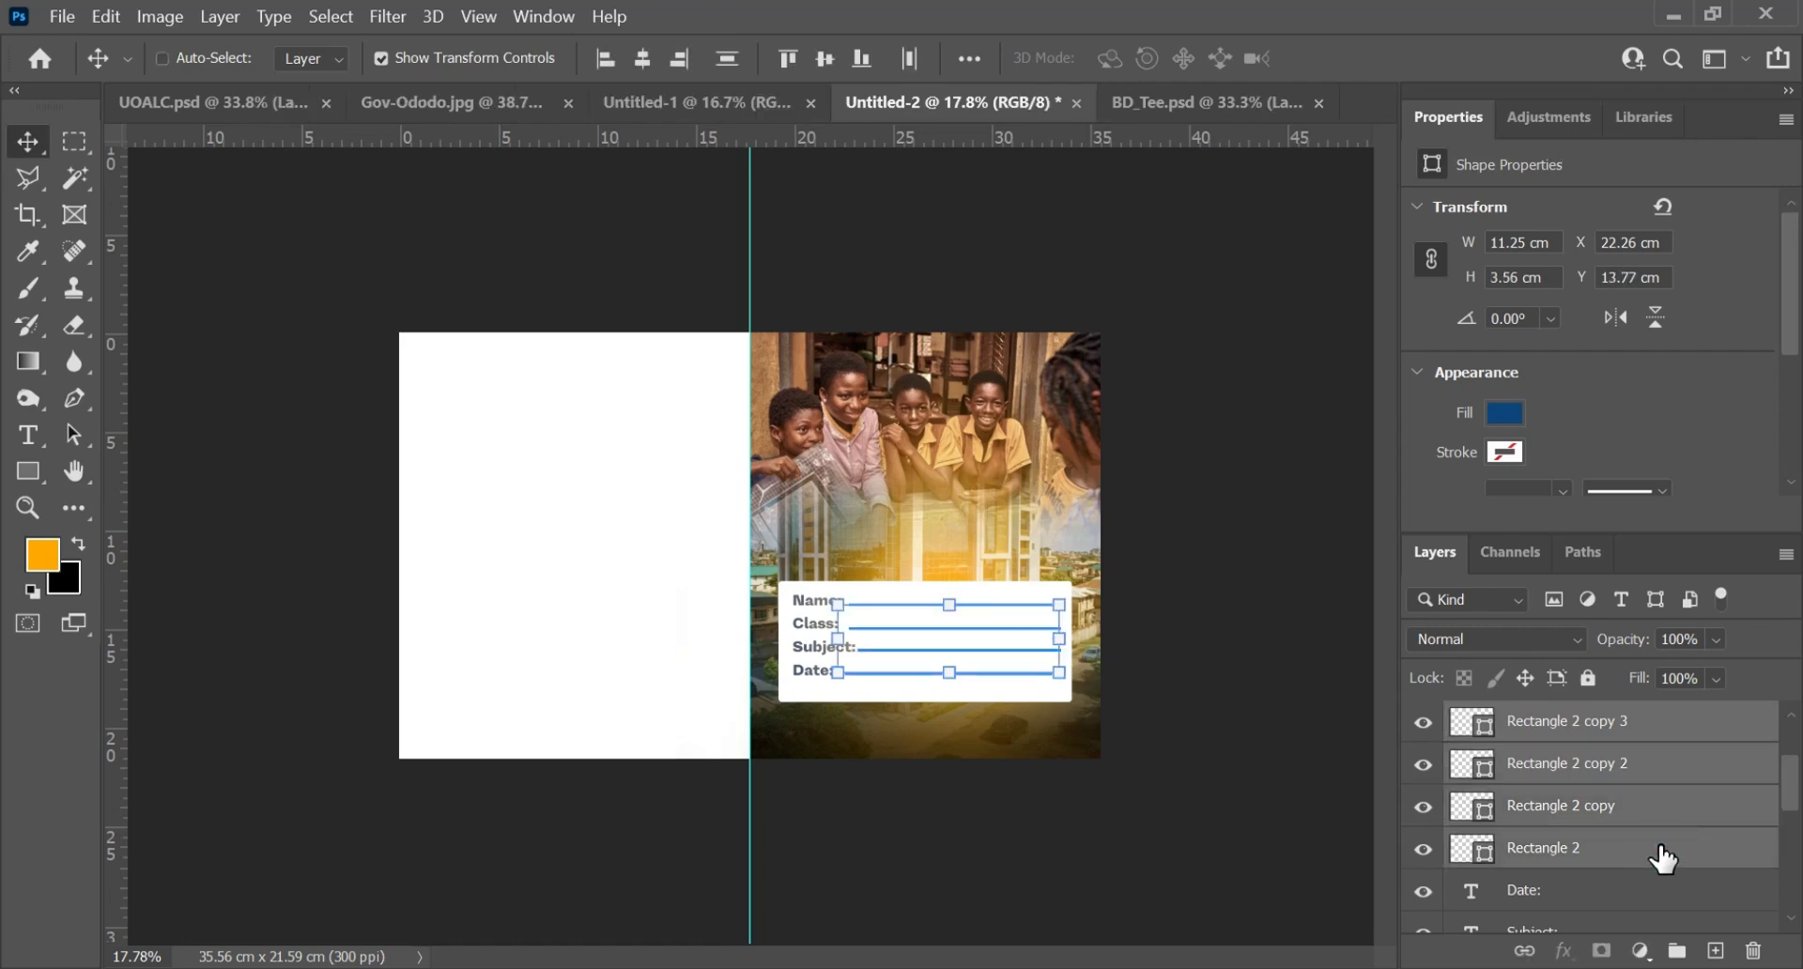
{"action": "key", "text": "ctrl+g"}
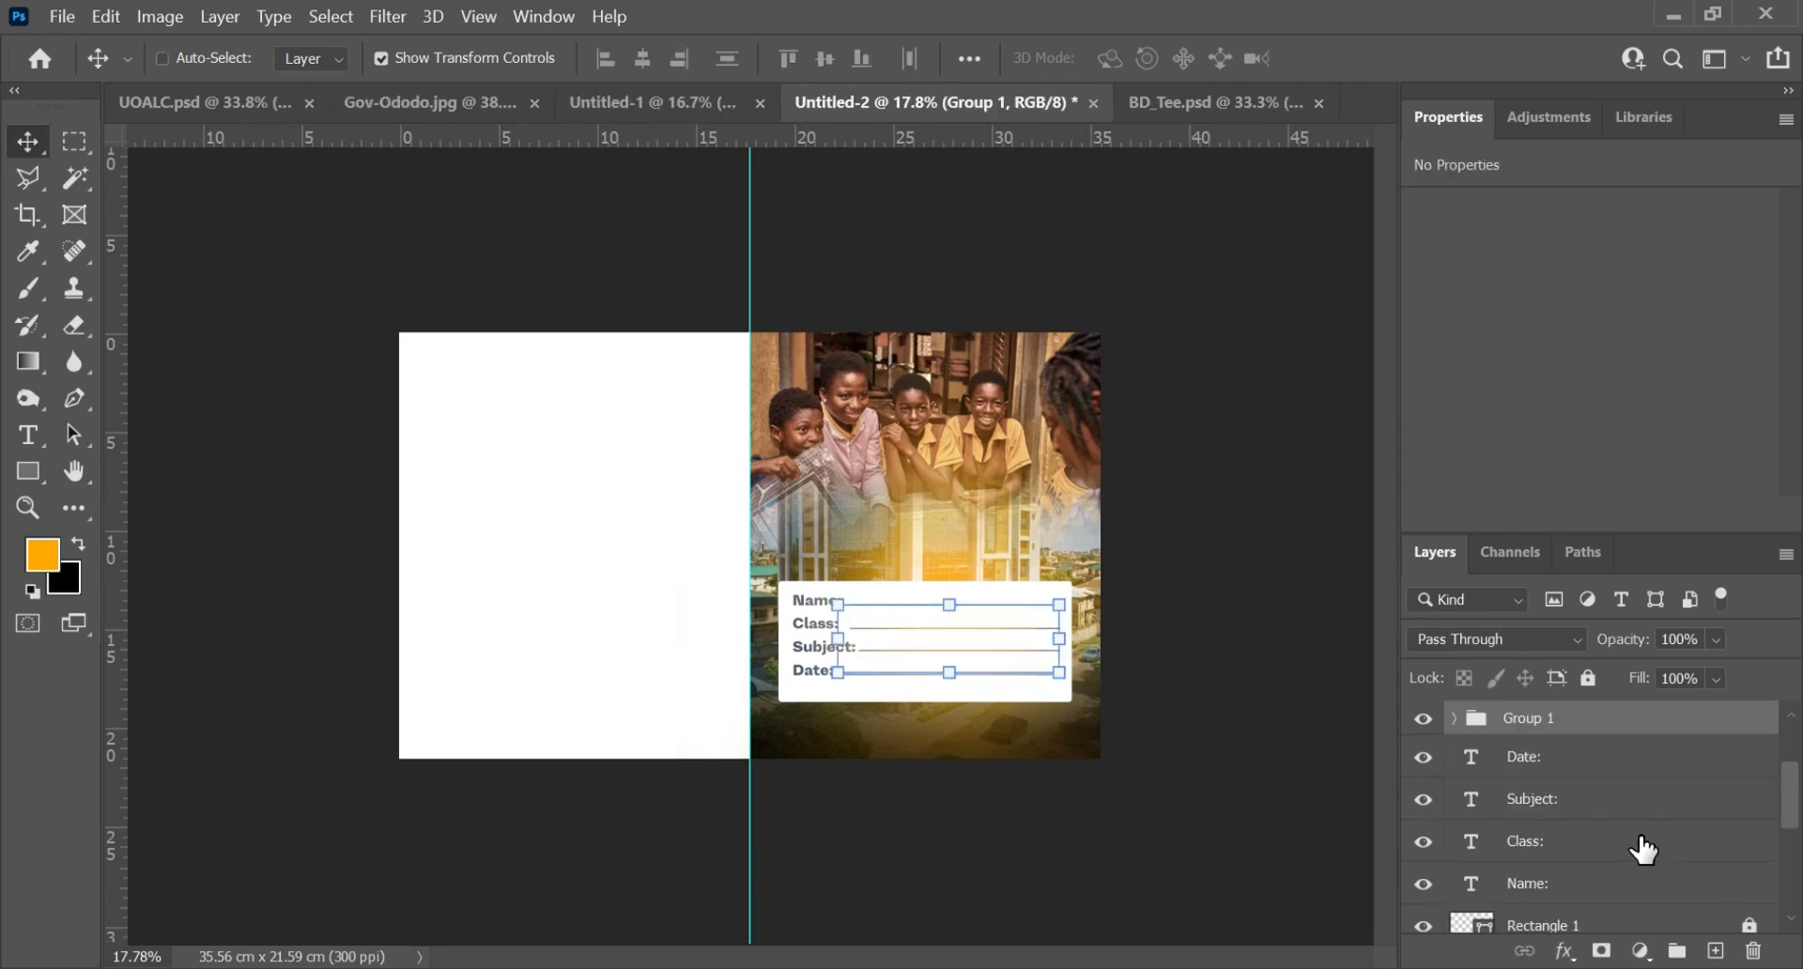
Step: Group the ruled lines, the Date, Subject, Class and Name labels and the Rectangle 1 box together, and hide that group
{"action": "scroll", "coordinate": [1623, 897], "scroll_direction": "down", "scroll_amount": 1}
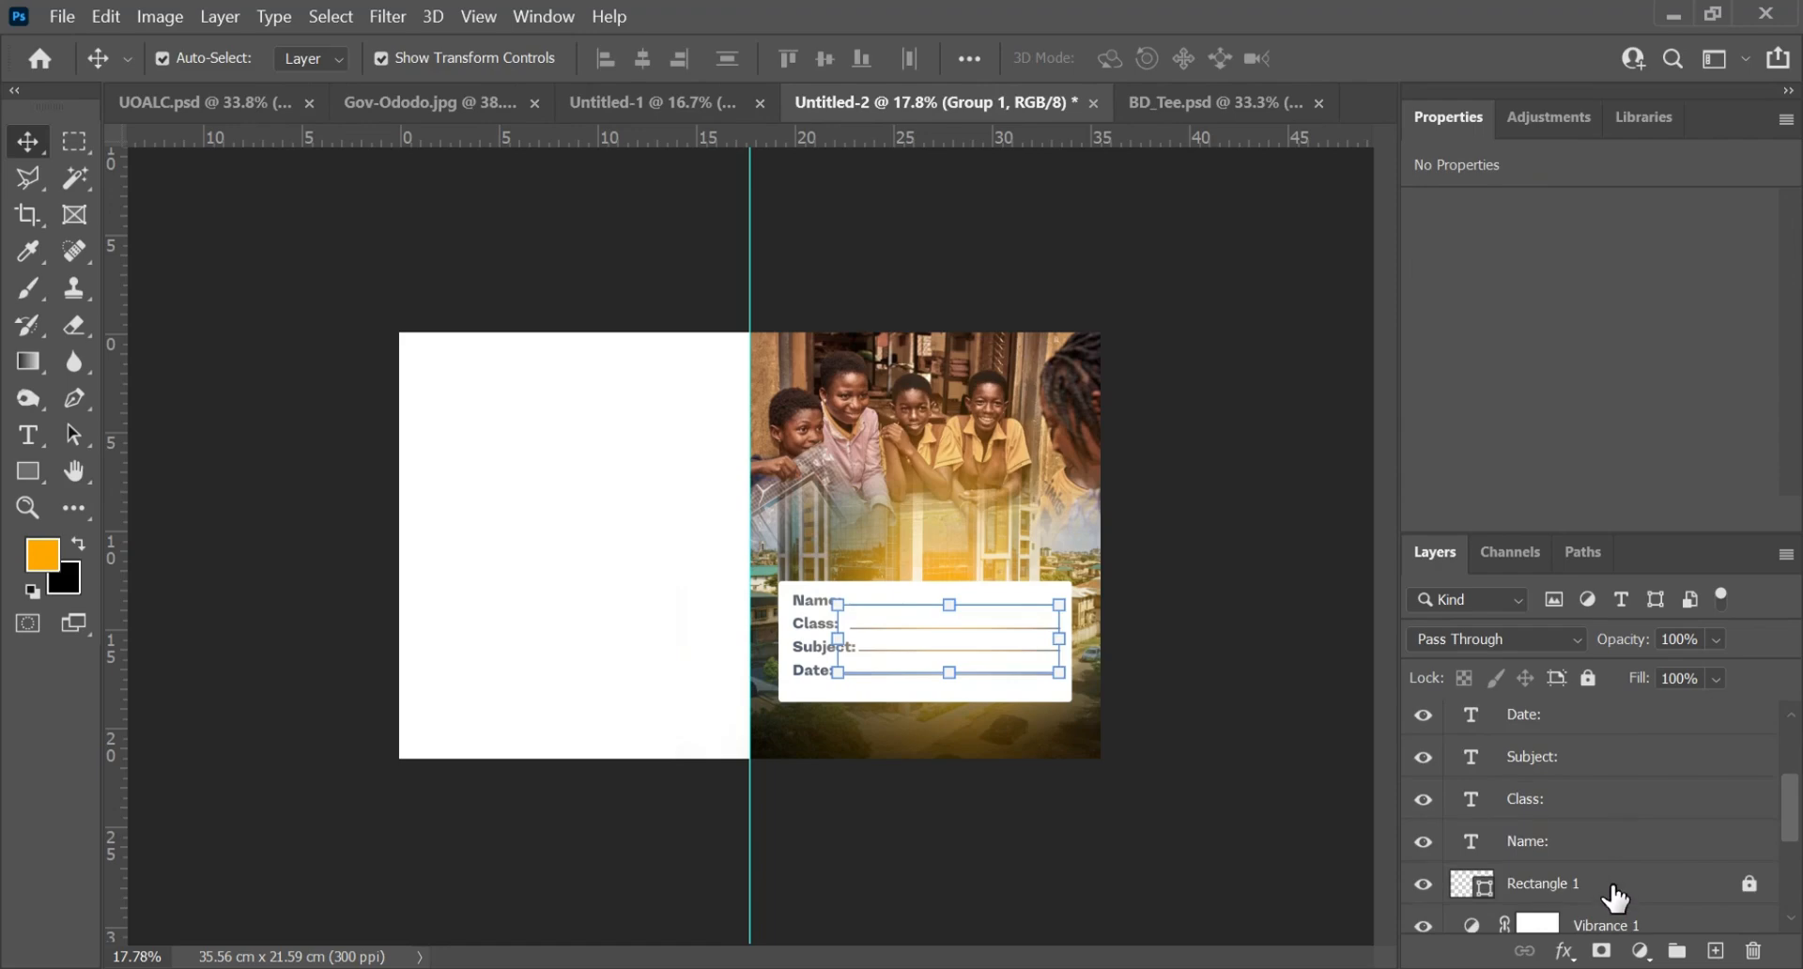
{"action": "left_click", "coordinate": [1614, 894], "text": "shift"}
{"action": "key", "text": "ctrl+g"}
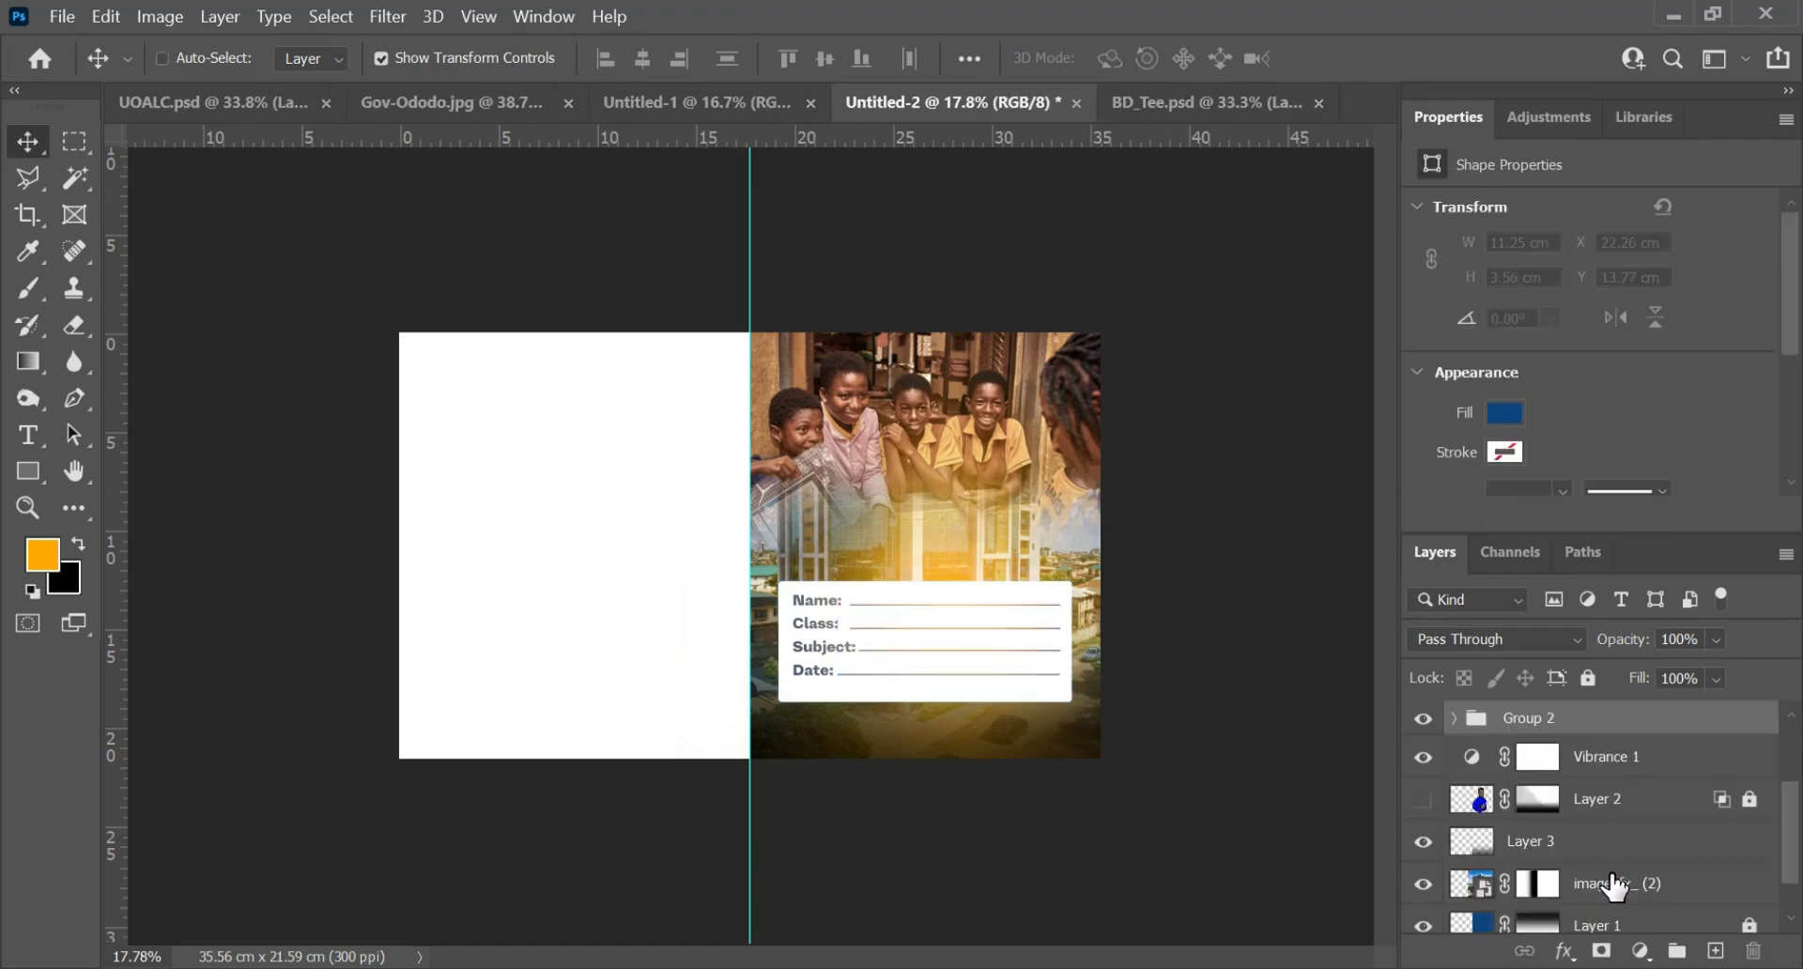
{"action": "left_click", "coordinate": [1424, 720]}
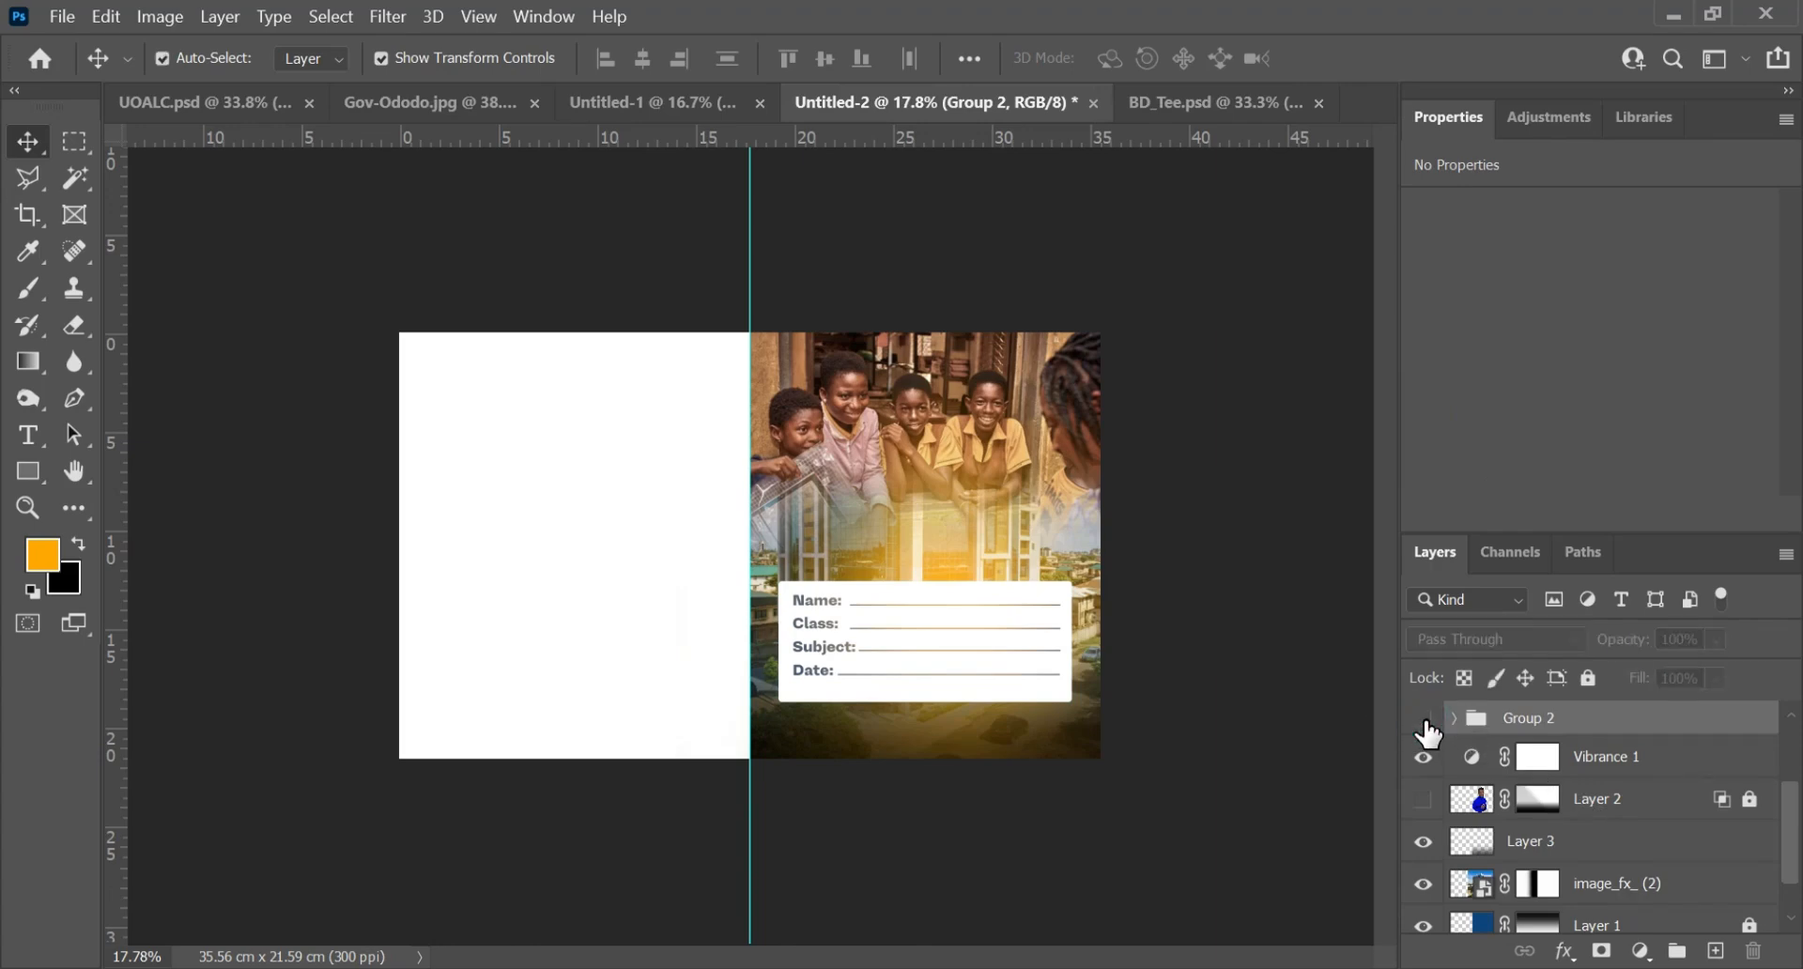
Step: Show the grouped Name/Class/Subject/Date box and move its group above Layer 4 to the top of the layer stack
{"action": "left_click", "coordinate": [1424, 719]}
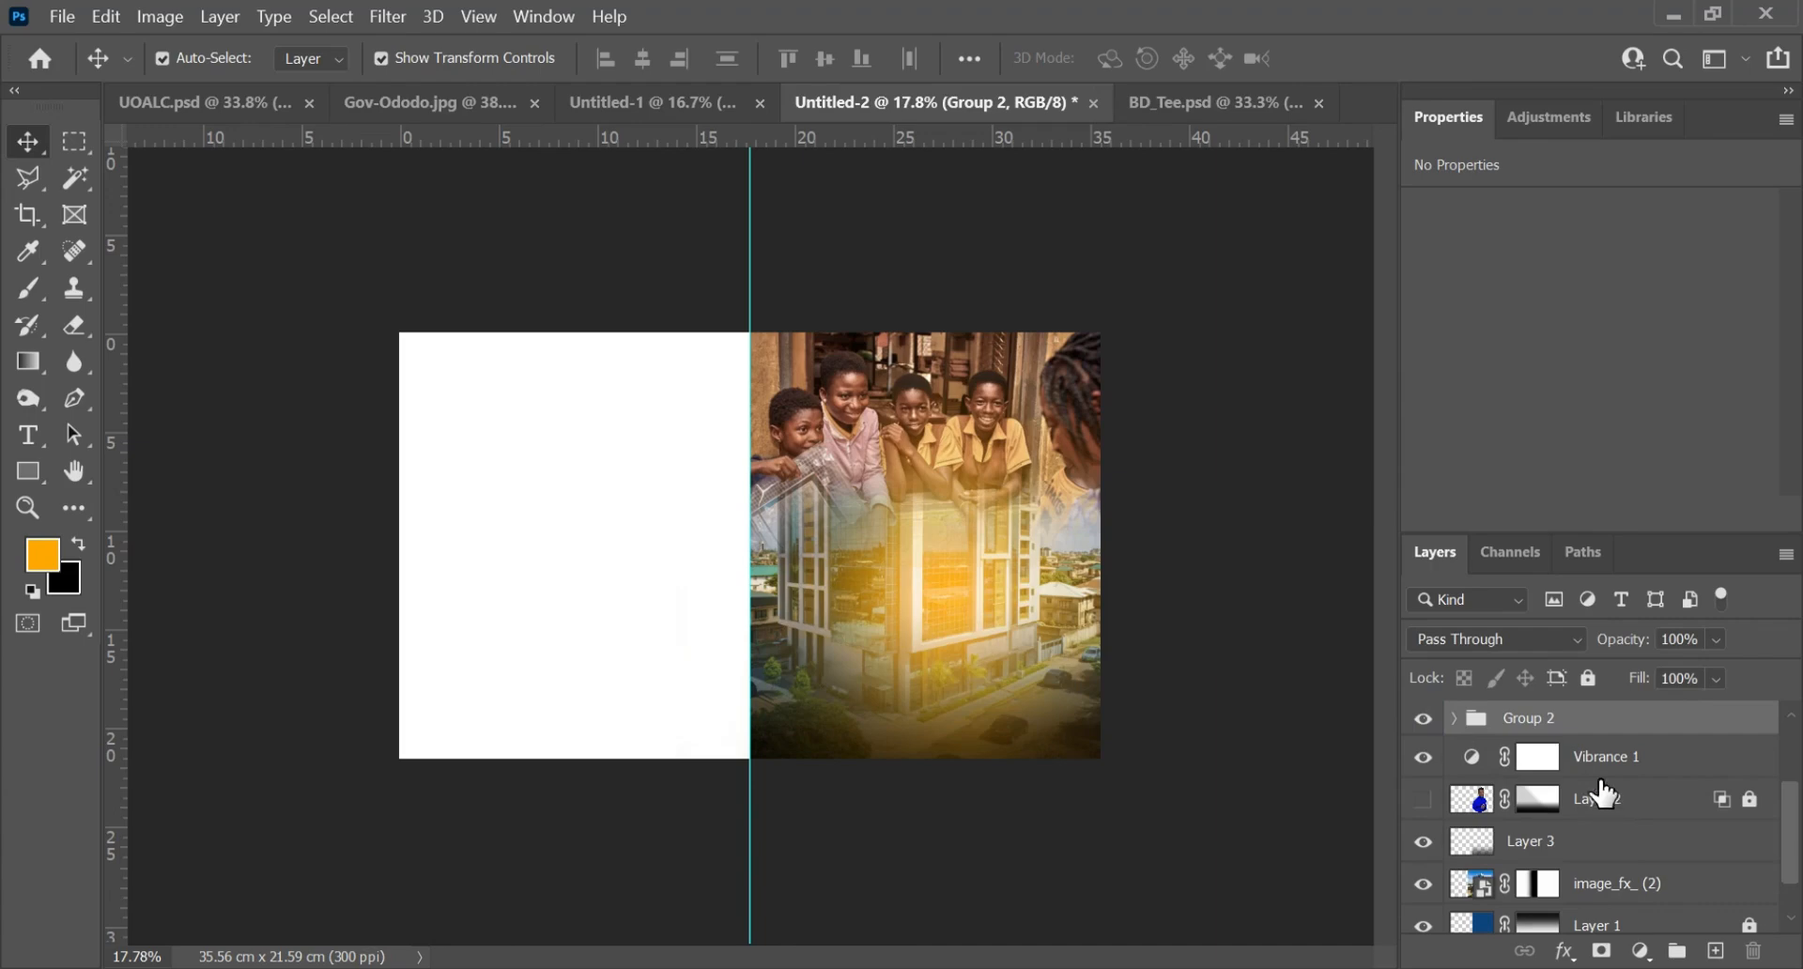
{"action": "scroll", "coordinate": [1696, 764], "scroll_direction": "up", "scroll_amount": 3}
{"action": "left_click_drag", "start_coordinate": [1698, 845], "coordinate": [1639, 717]}
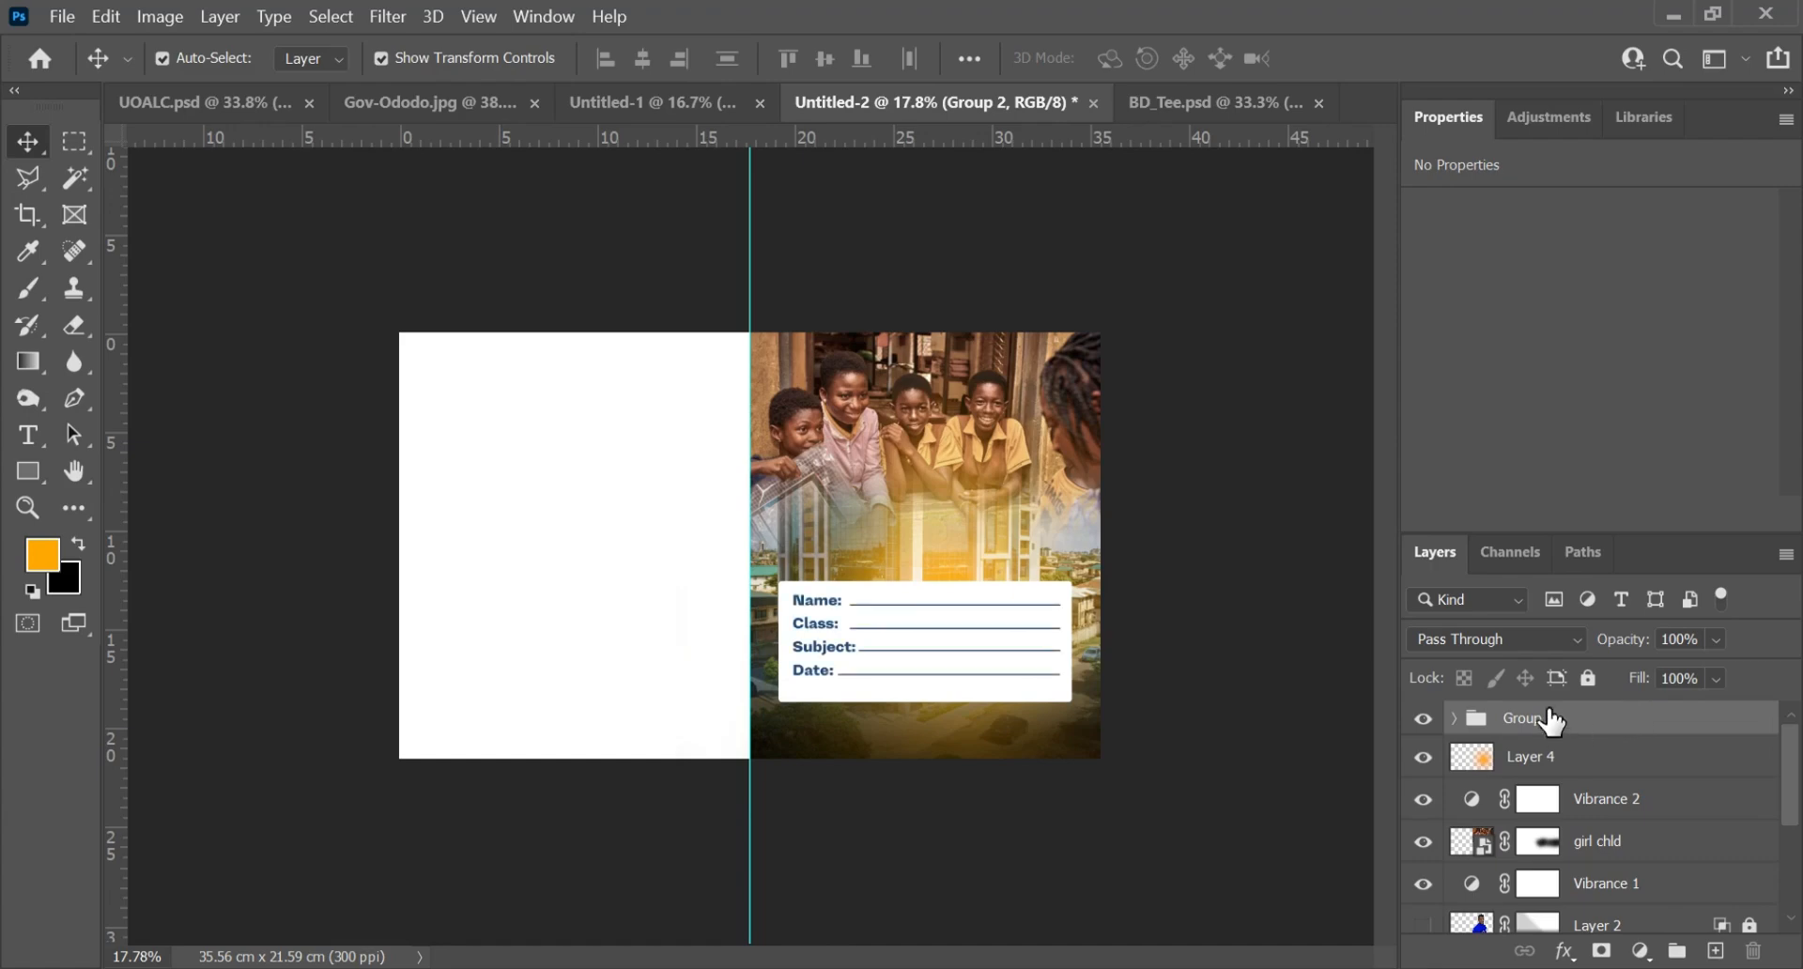
Step: Duplicate the image_fx_ (2) building image and move the copy onto the cover's left half, at X -3.81 cm and Y 0 cm
{"action": "scroll", "coordinate": [968, 629], "scroll_direction": "up", "scroll_amount": 1}
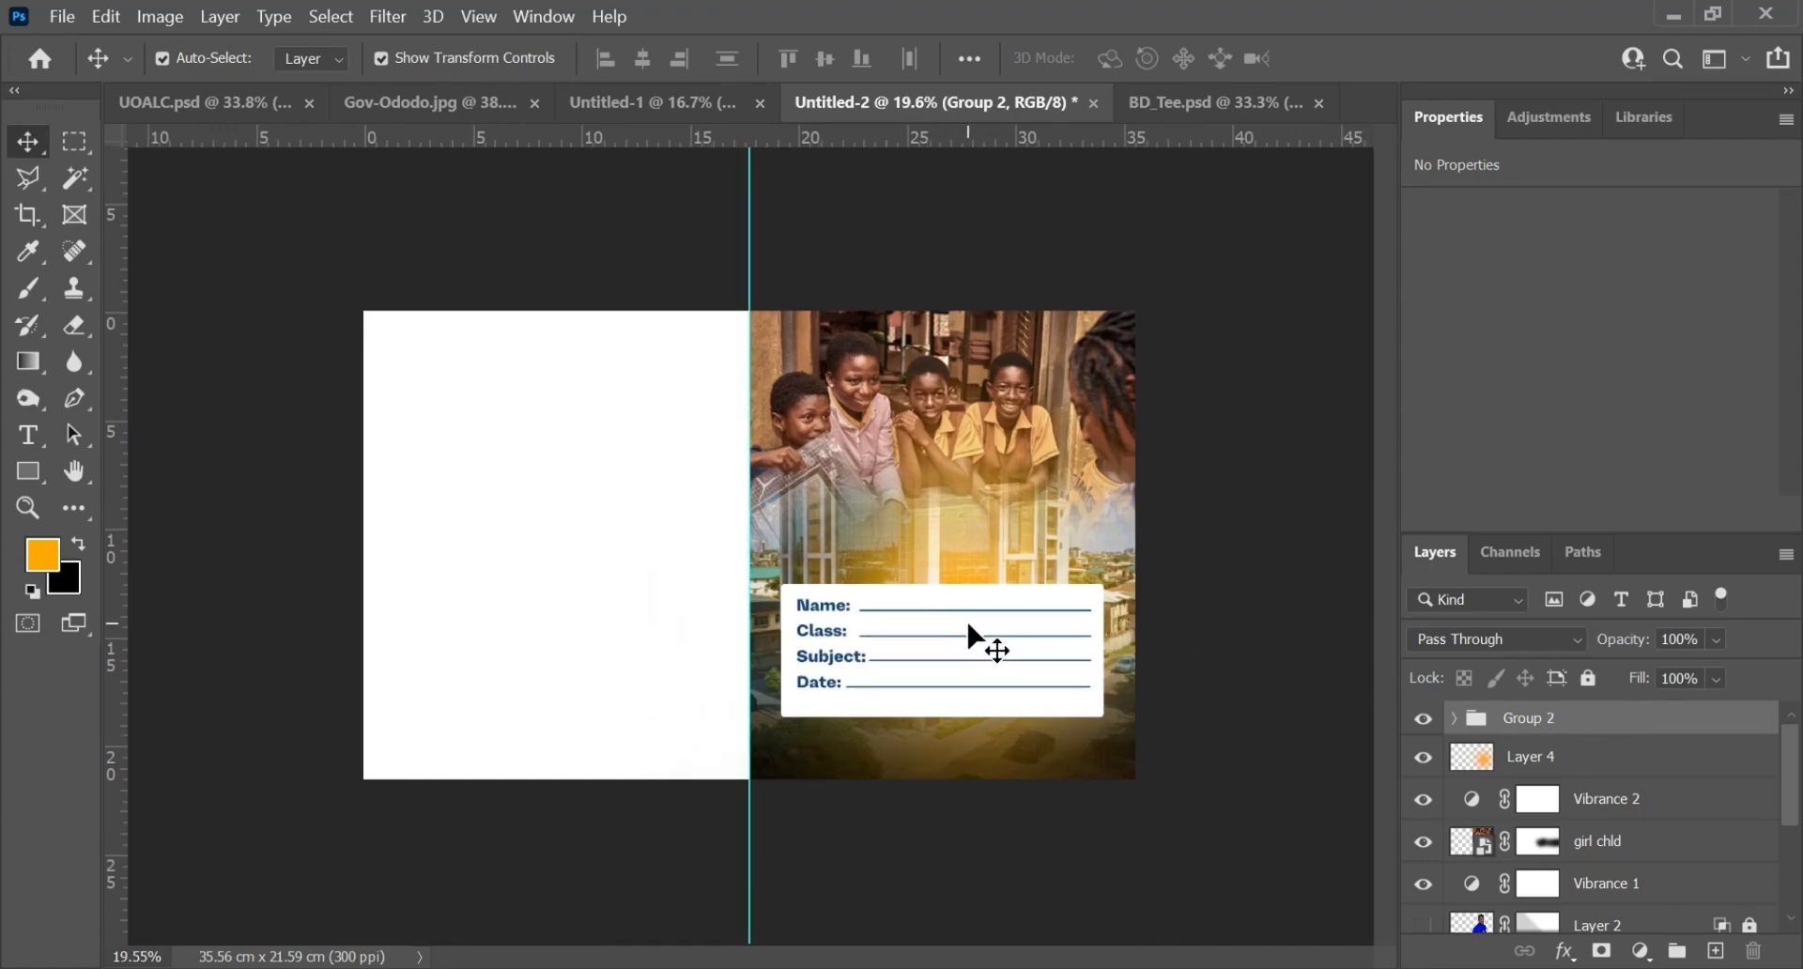
{"action": "scroll", "coordinate": [1503, 826], "scroll_direction": "down", "scroll_amount": 2}
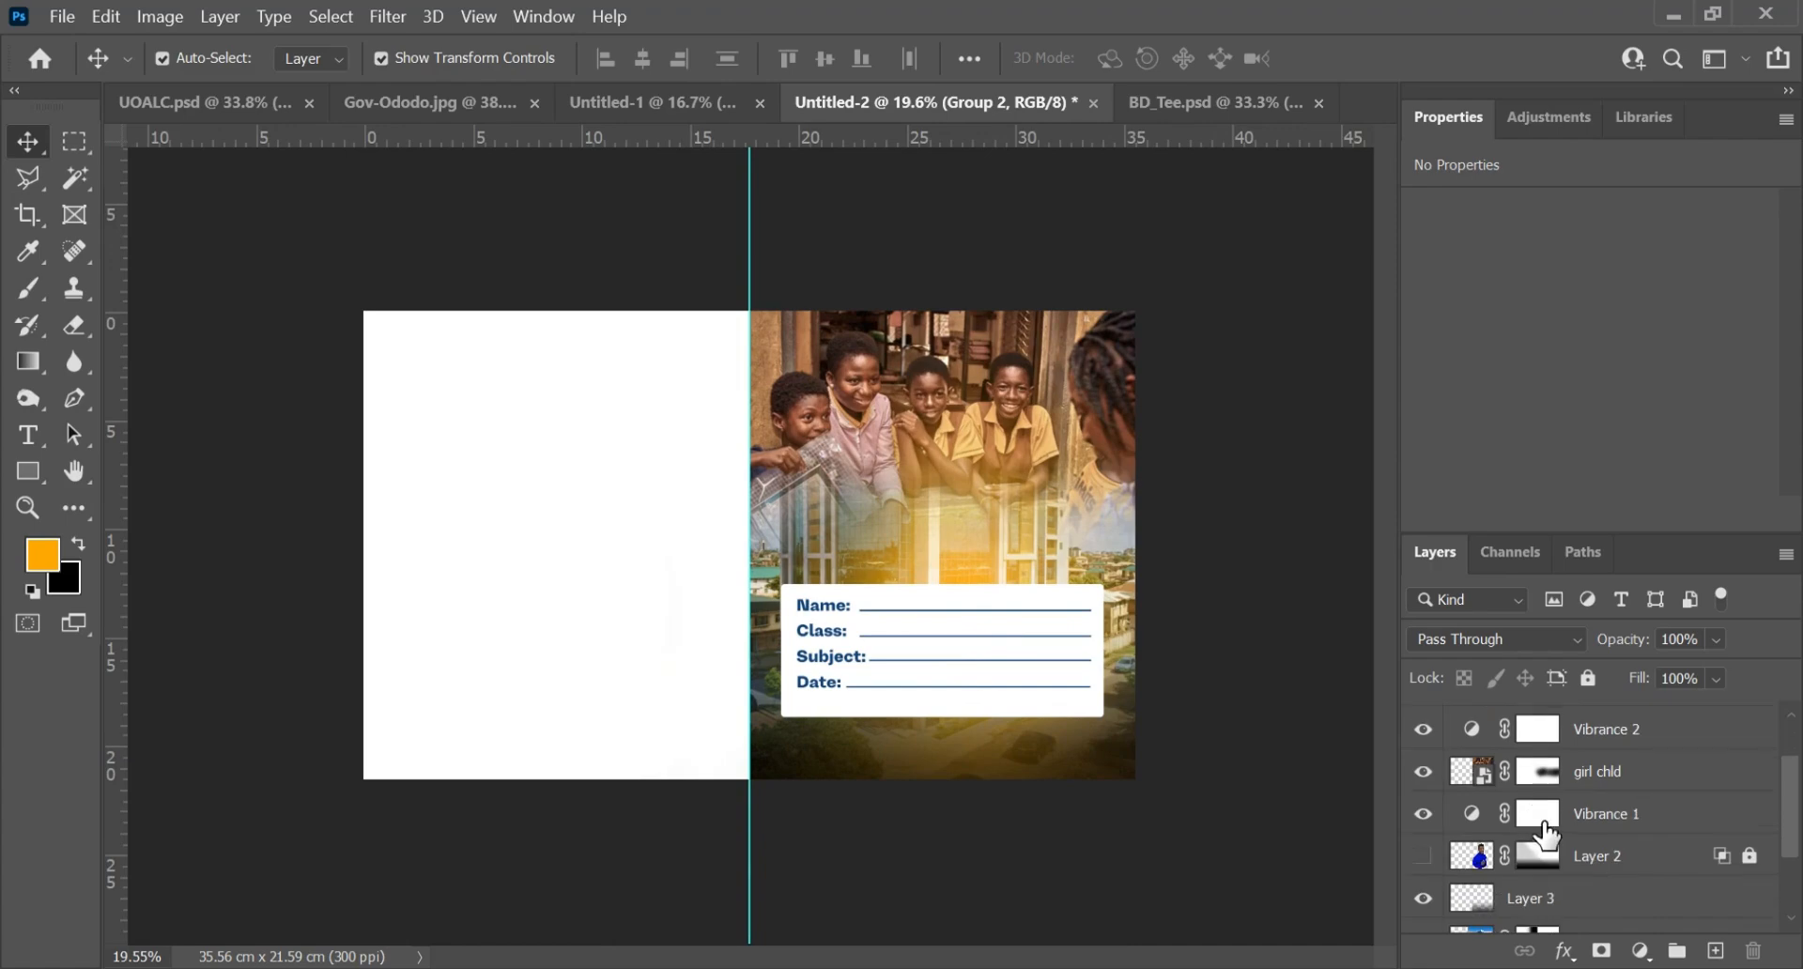
{"action": "scroll", "coordinate": [1531, 845], "scroll_direction": "down", "scroll_amount": 1}
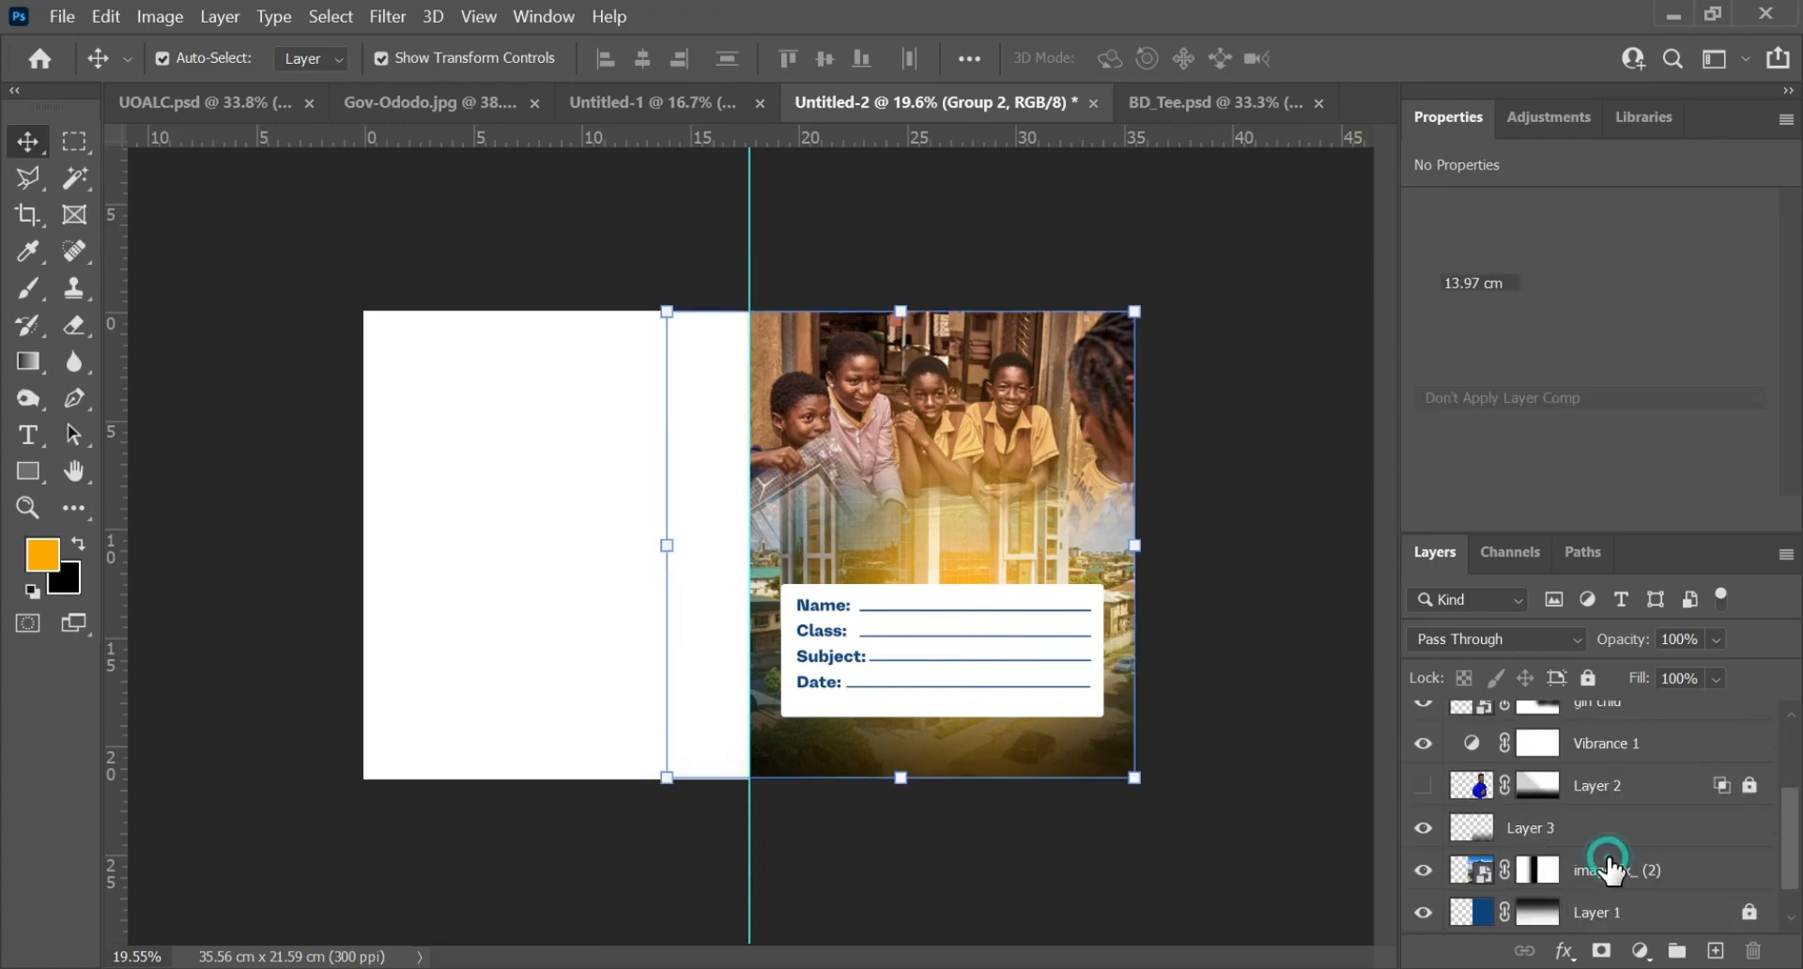
{"action": "left_click", "coordinate": [1608, 869]}
{"action": "key", "text": "ctrl+j"}
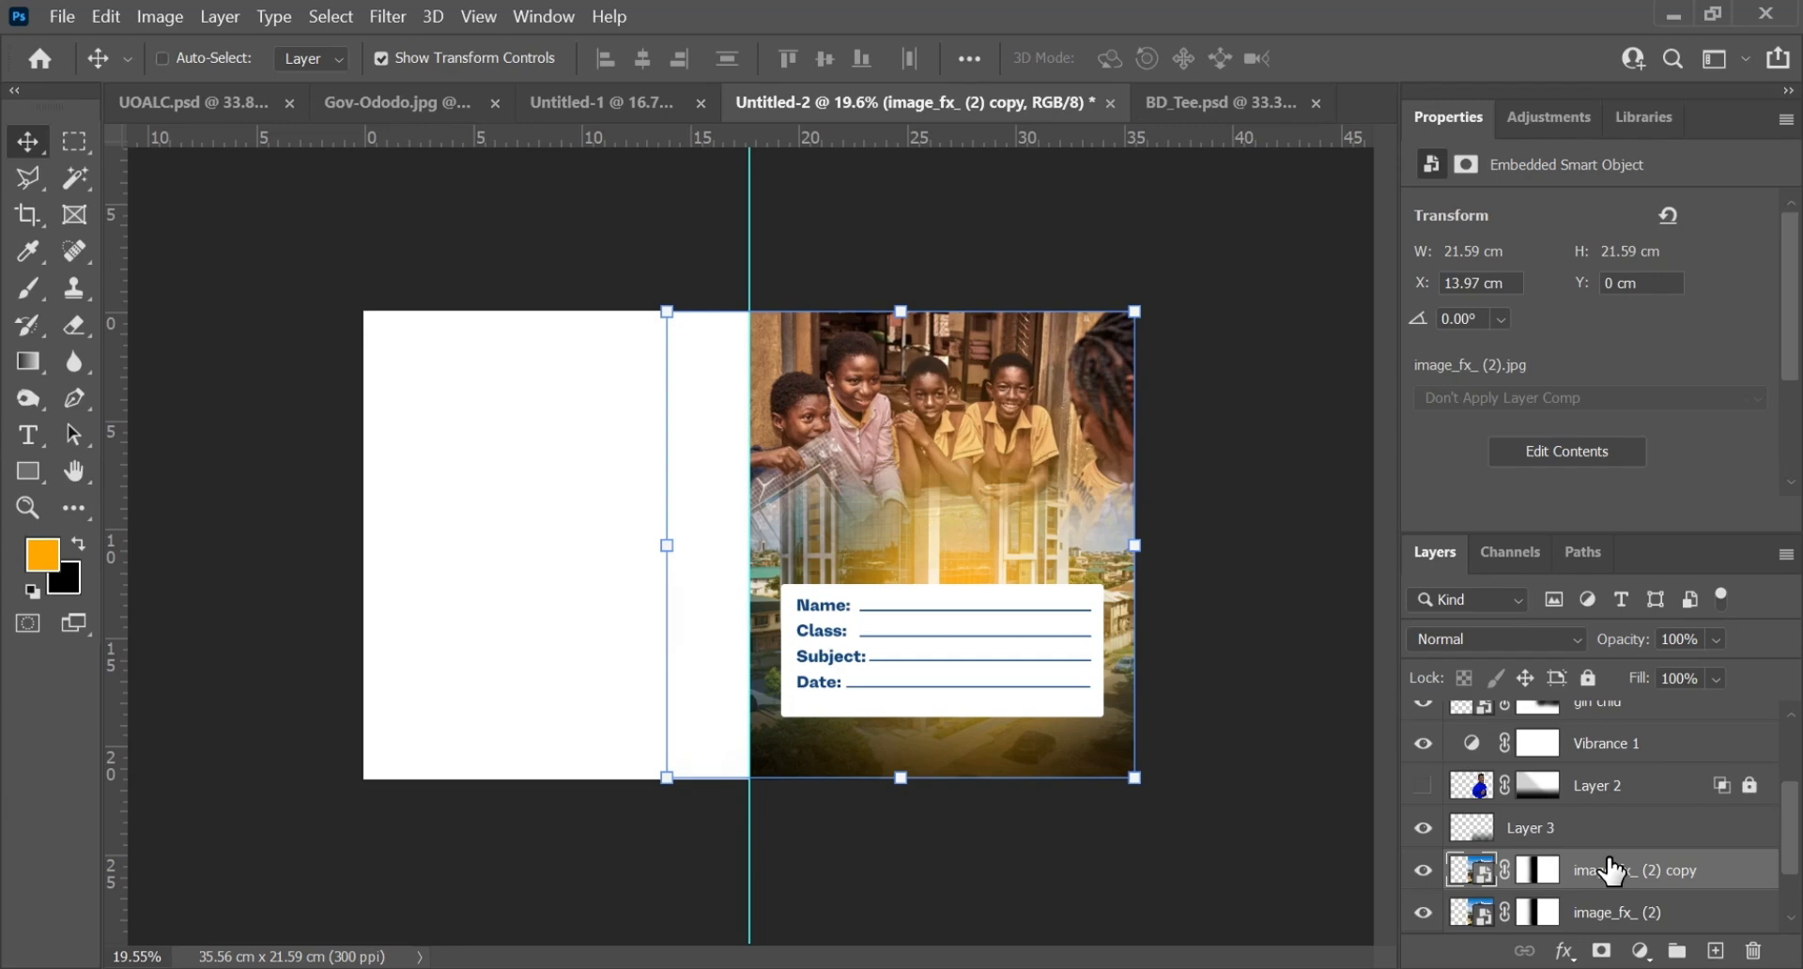
{"action": "key", "text": "ctrl+a"}
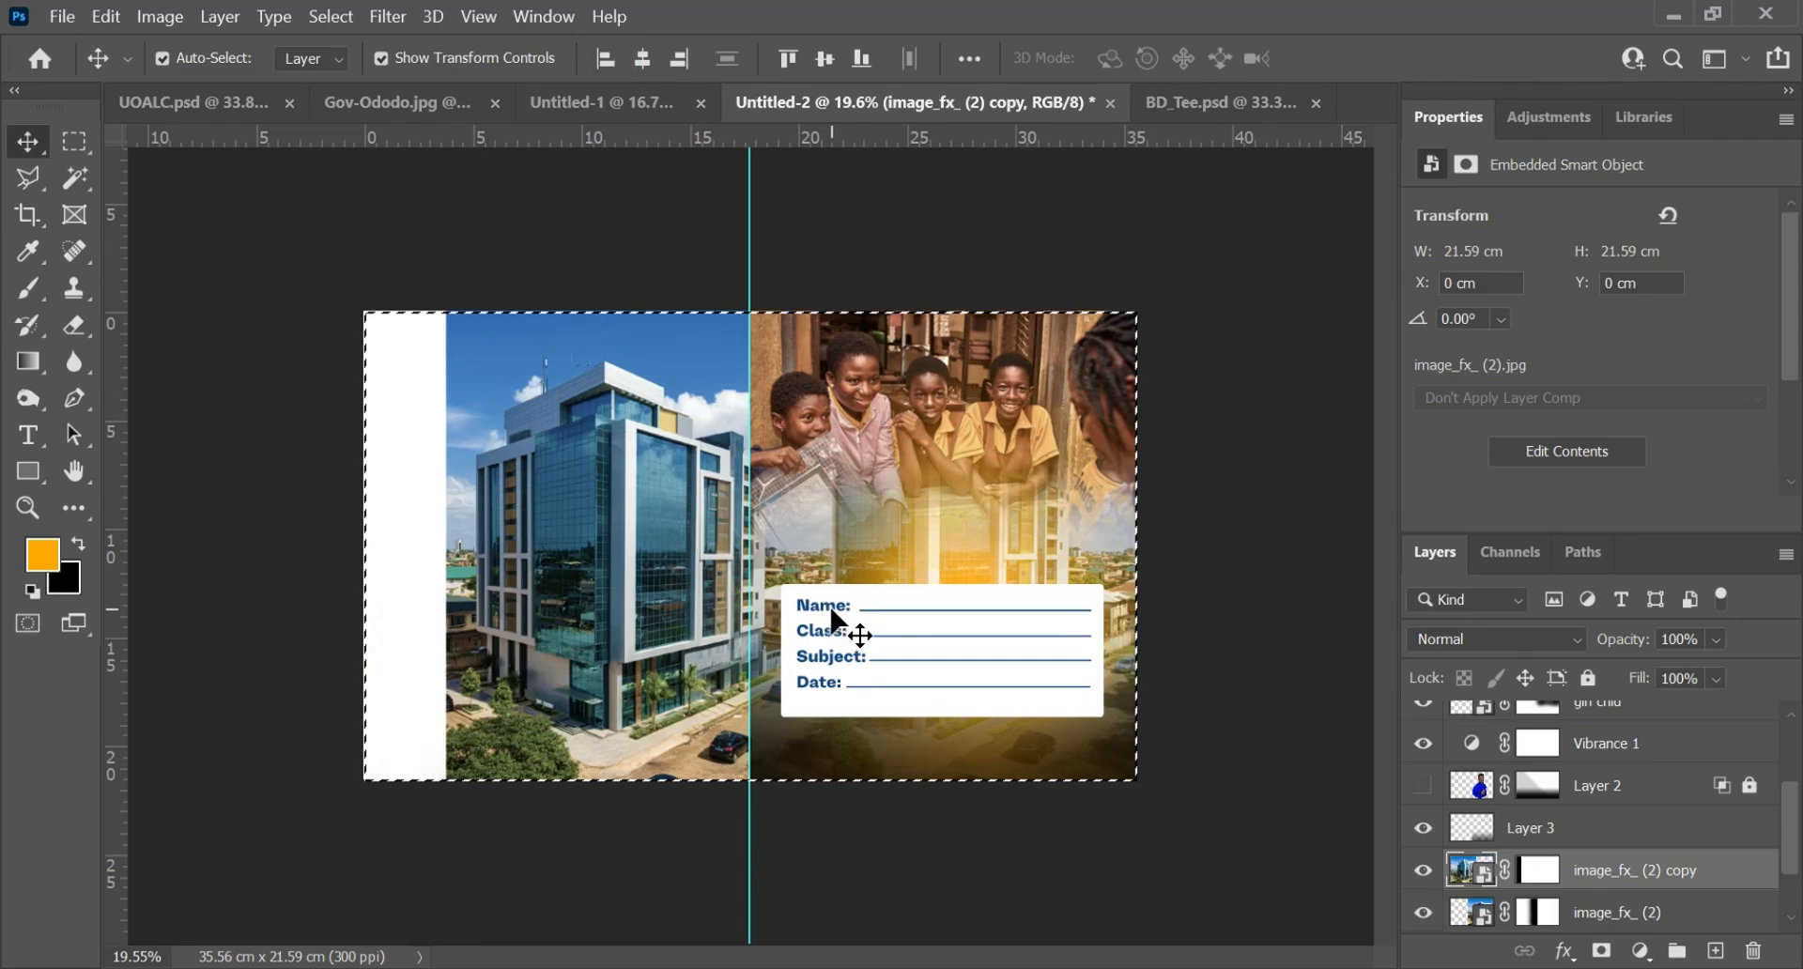
{"action": "key", "text": "ctrl+d"}
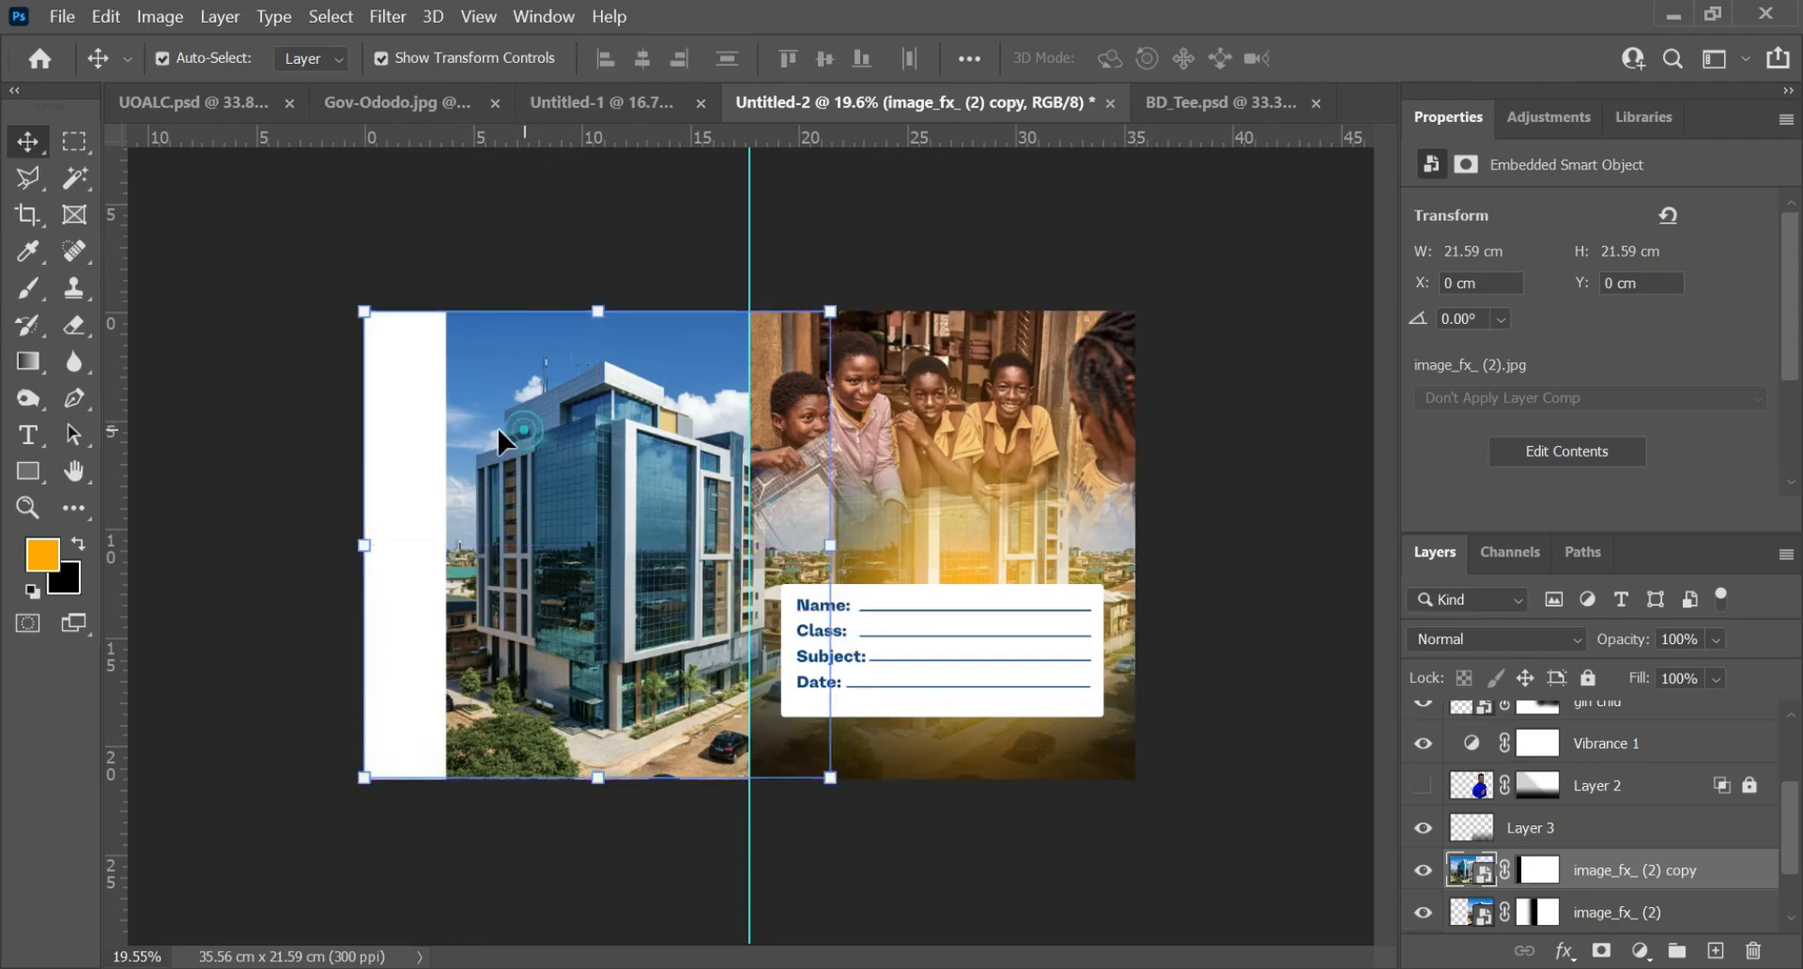
{"action": "left_click_drag", "start_coordinate": [558, 441], "coordinate": [446, 444]}
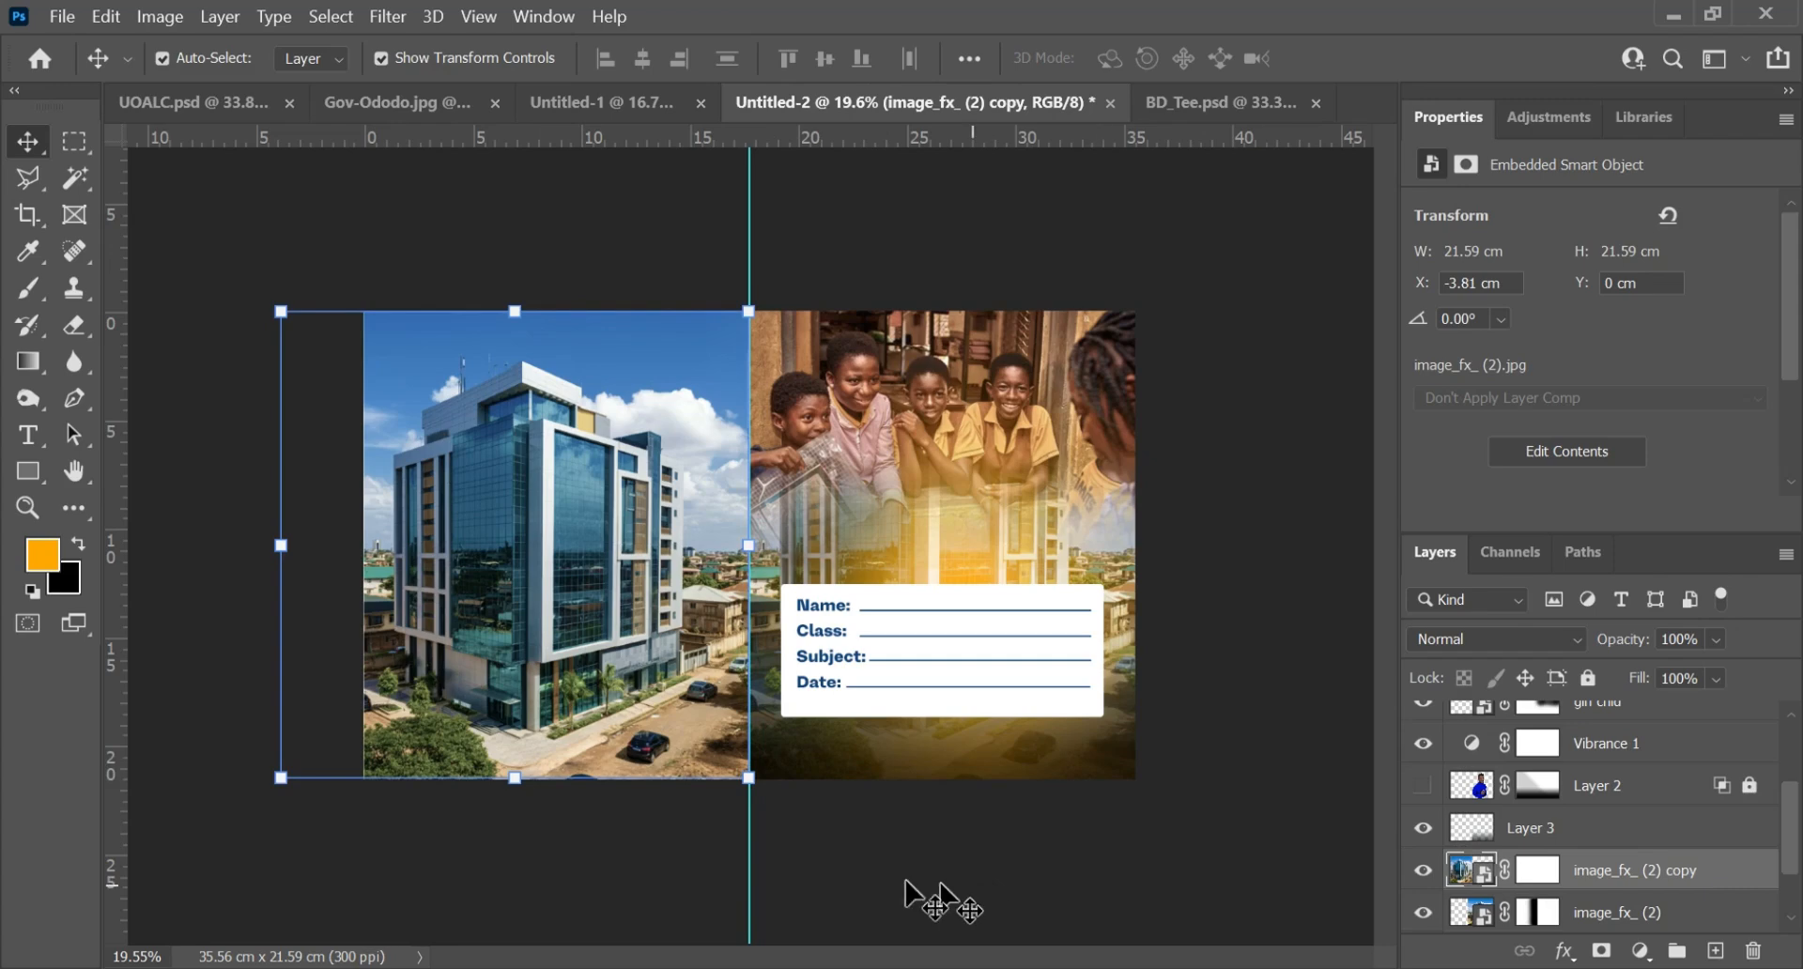
Step: Fade the bottom of the copied building image into white with repeated 42% opacity gradients from the bottom edge upward on its layer mask
{"action": "key", "text": "g"}
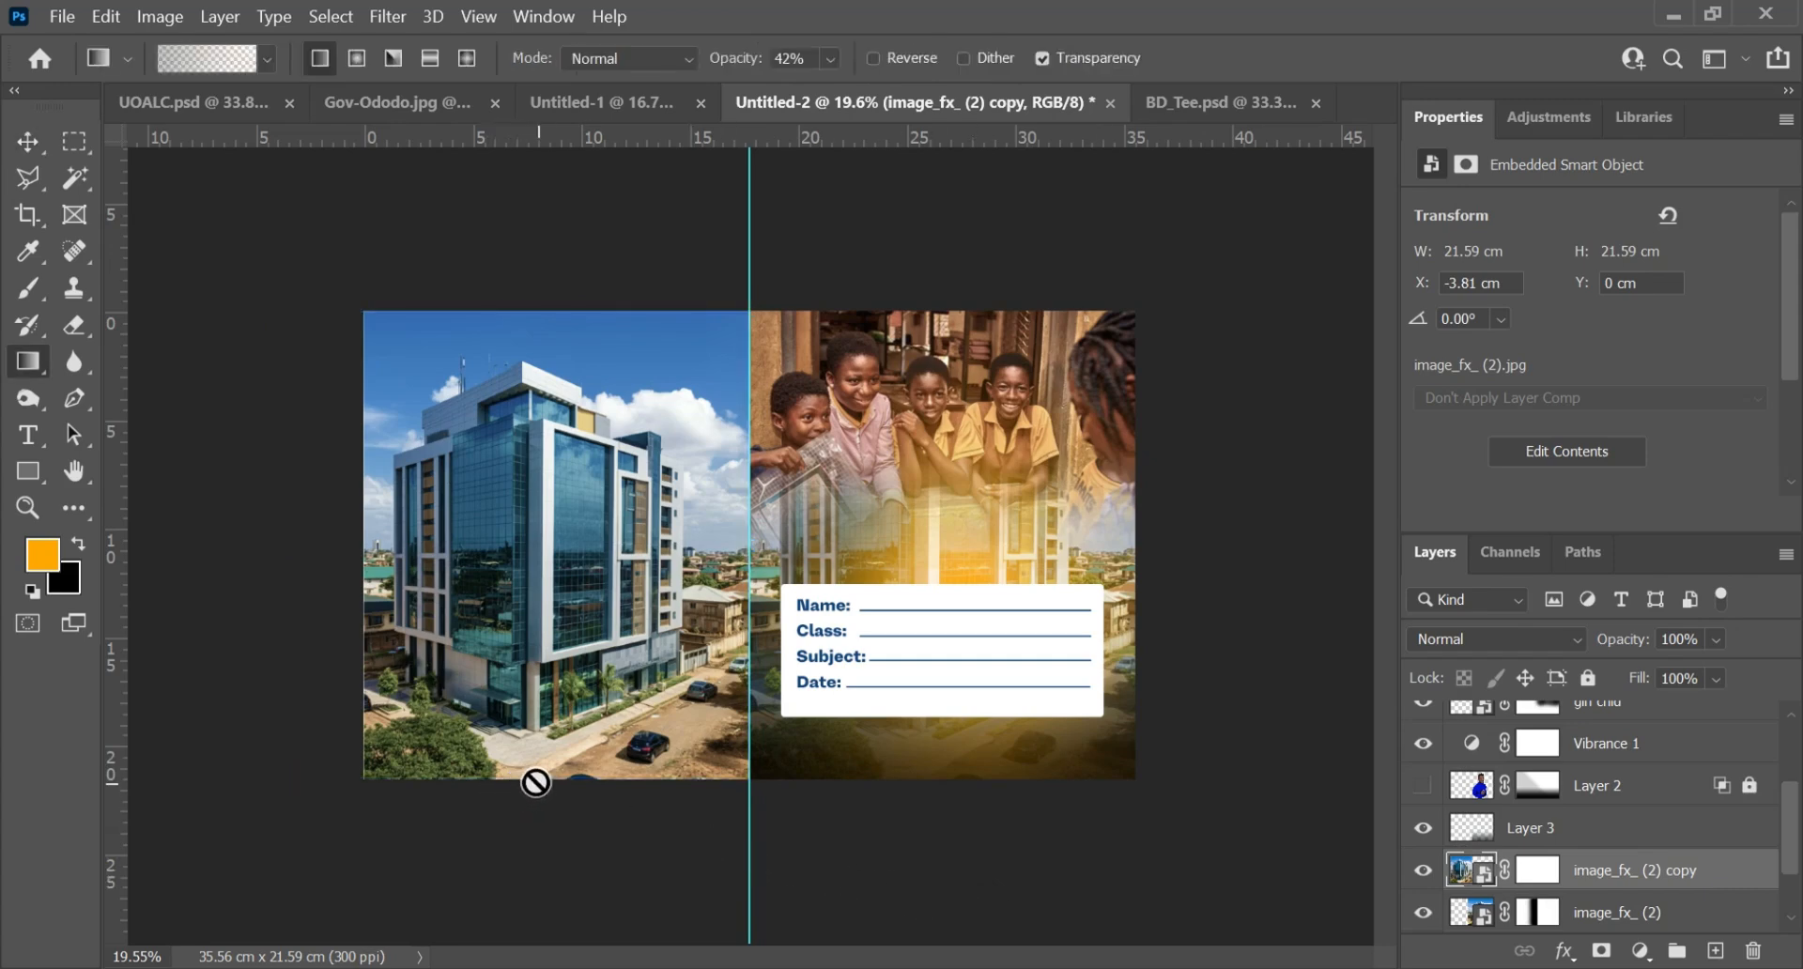
{"action": "left_click", "coordinate": [1539, 871]}
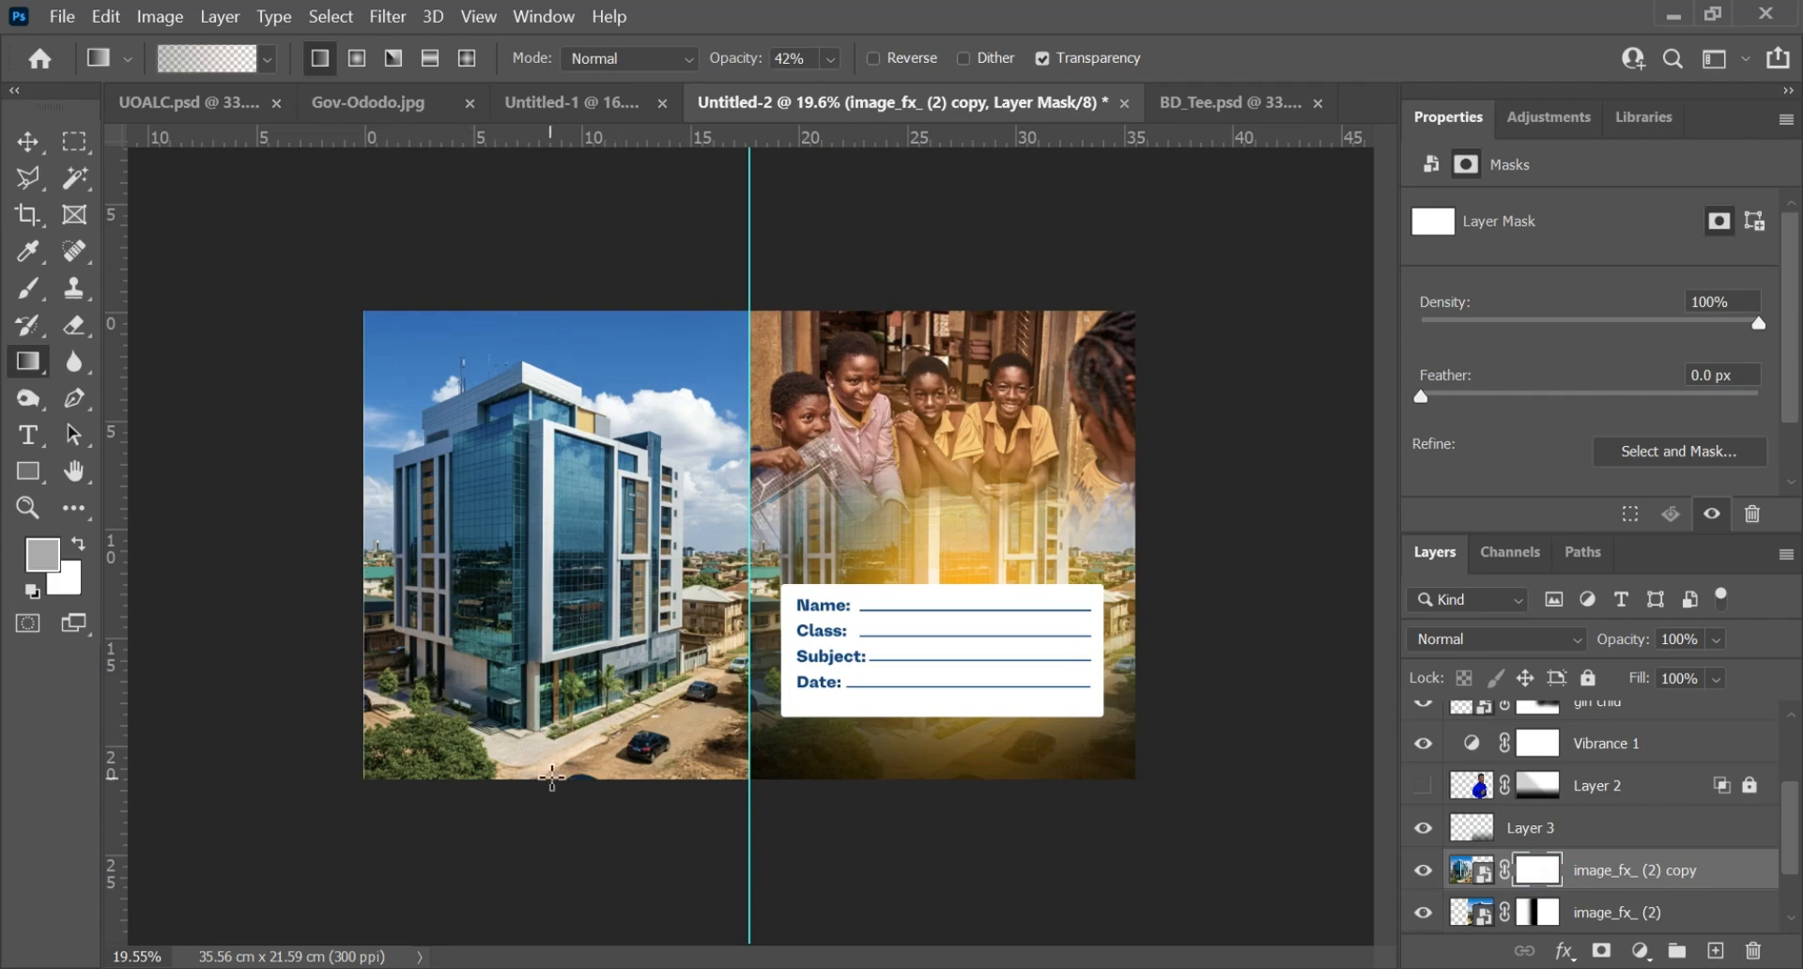
{"action": "left_click_drag", "start_coordinate": [561, 777], "coordinate": [564, 602]}
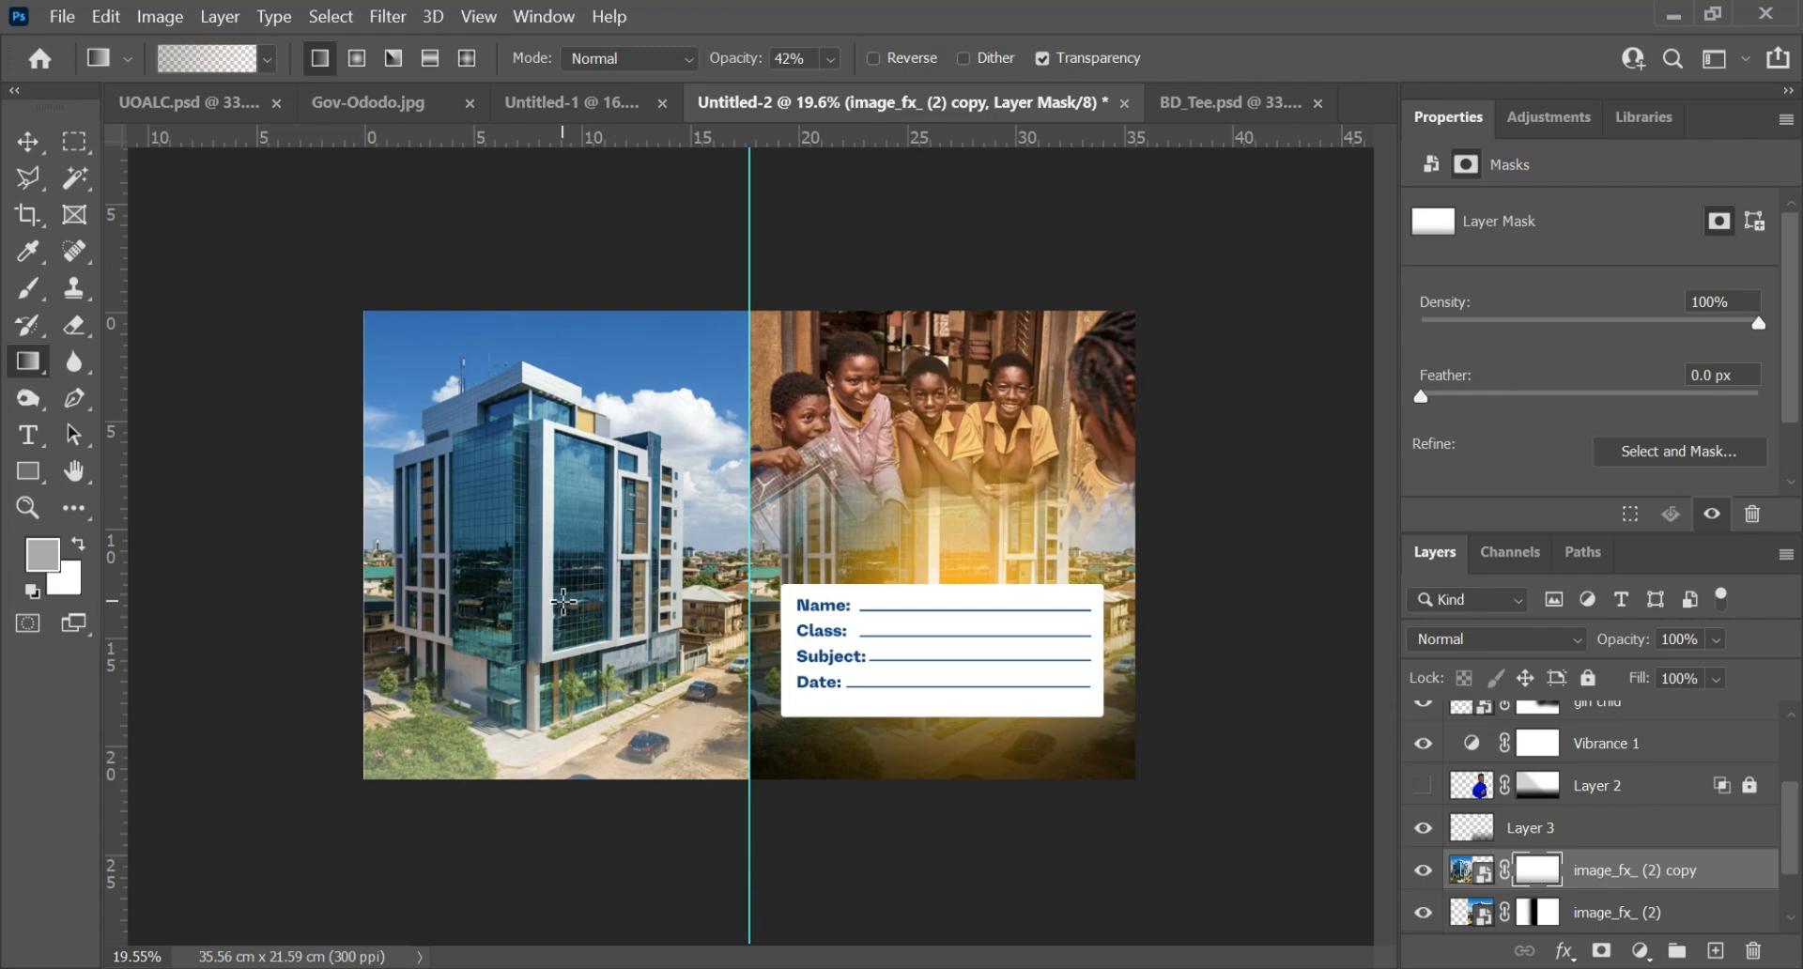
{"action": "key", "text": "d"}
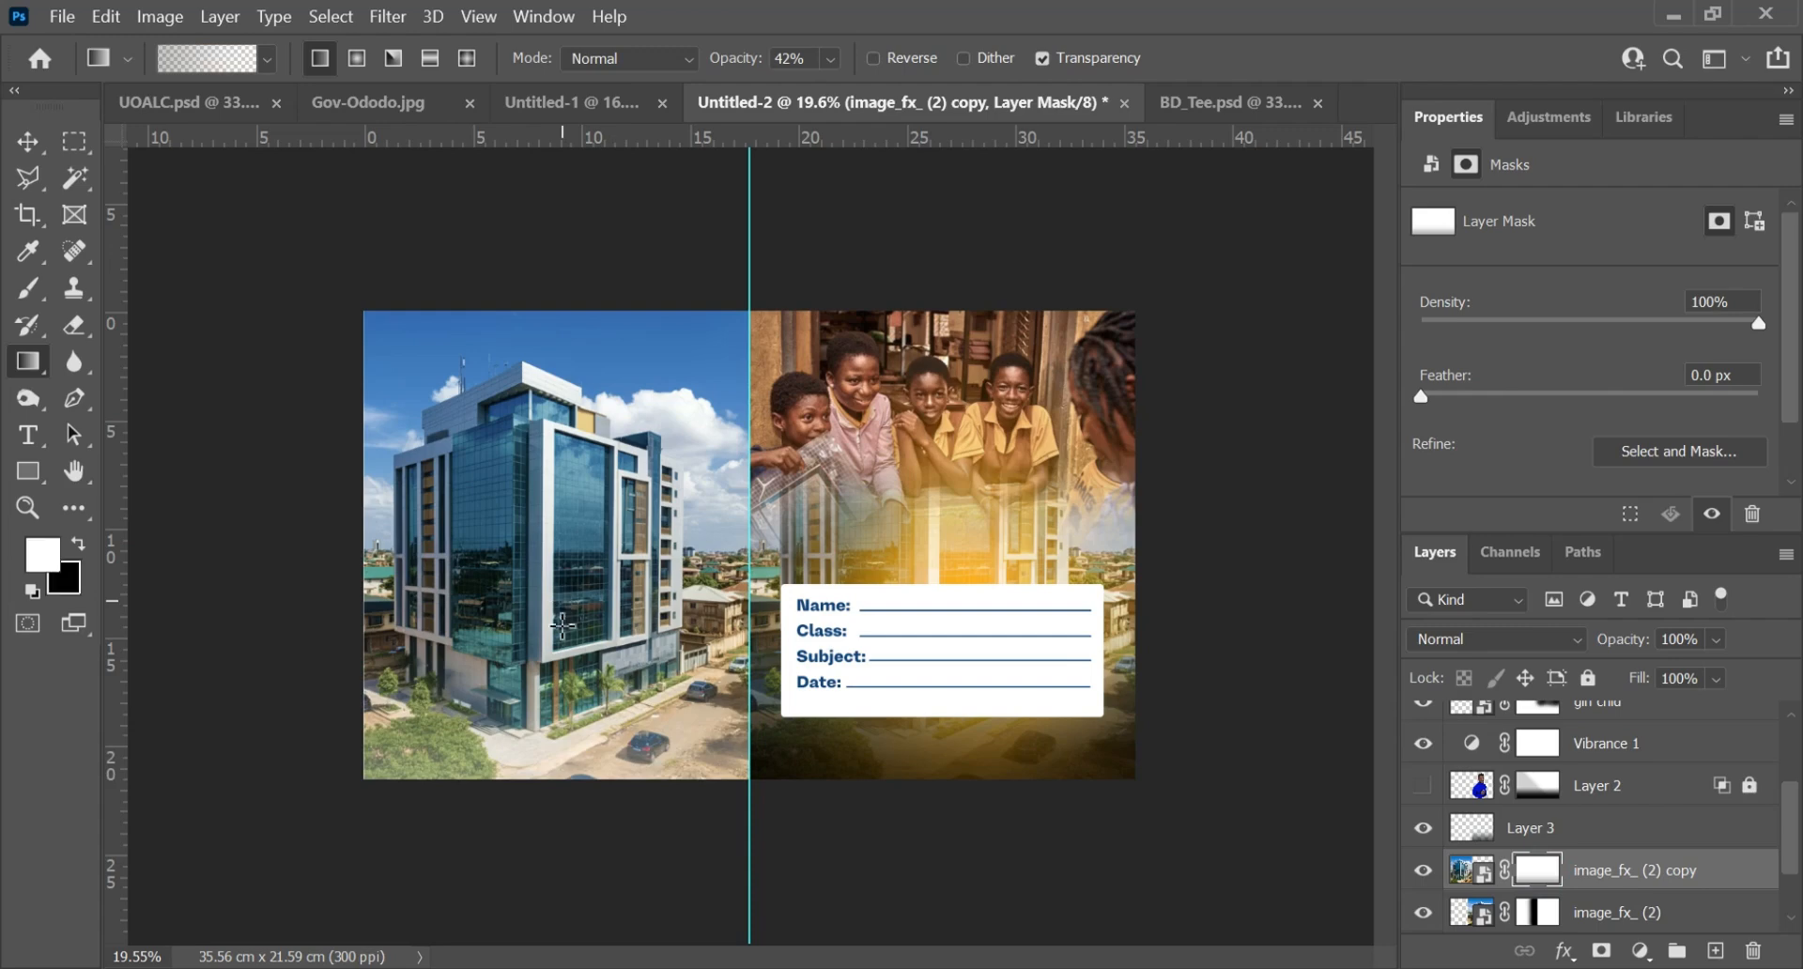
{"action": "left_click_drag", "start_coordinate": [572, 769], "coordinate": [580, 566]}
{"action": "key", "text": "x"}
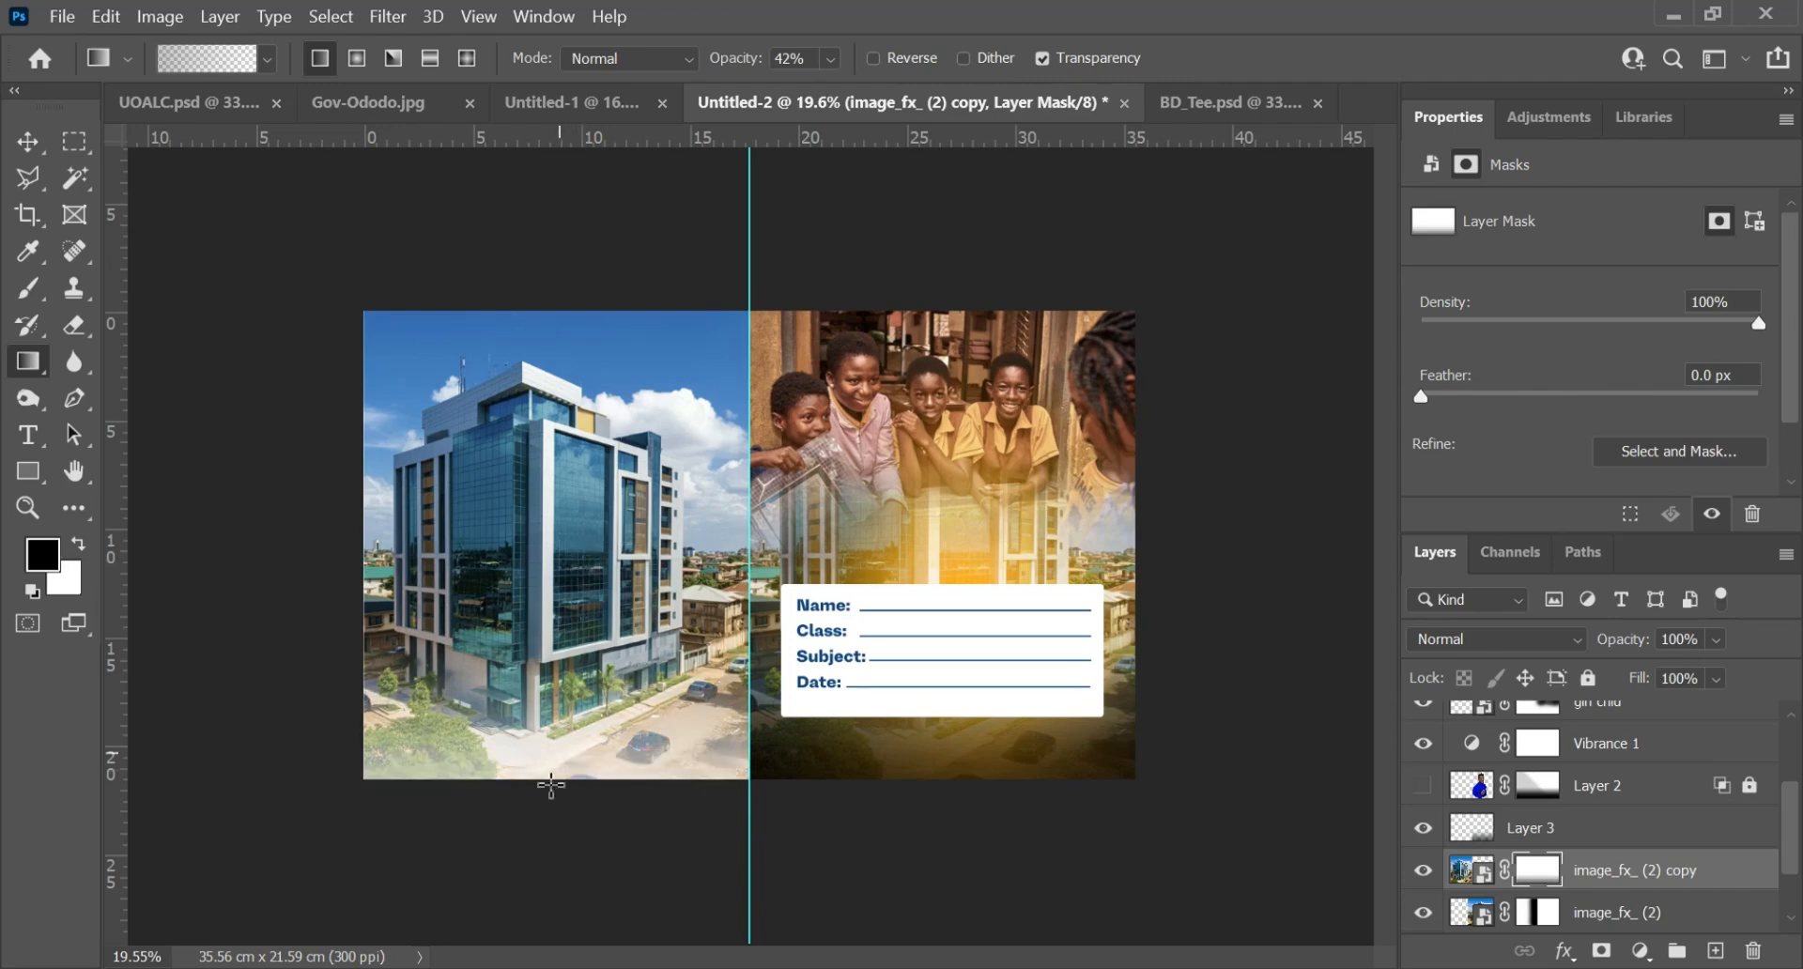
{"action": "left_click_drag", "start_coordinate": [552, 787], "coordinate": [586, 552]}
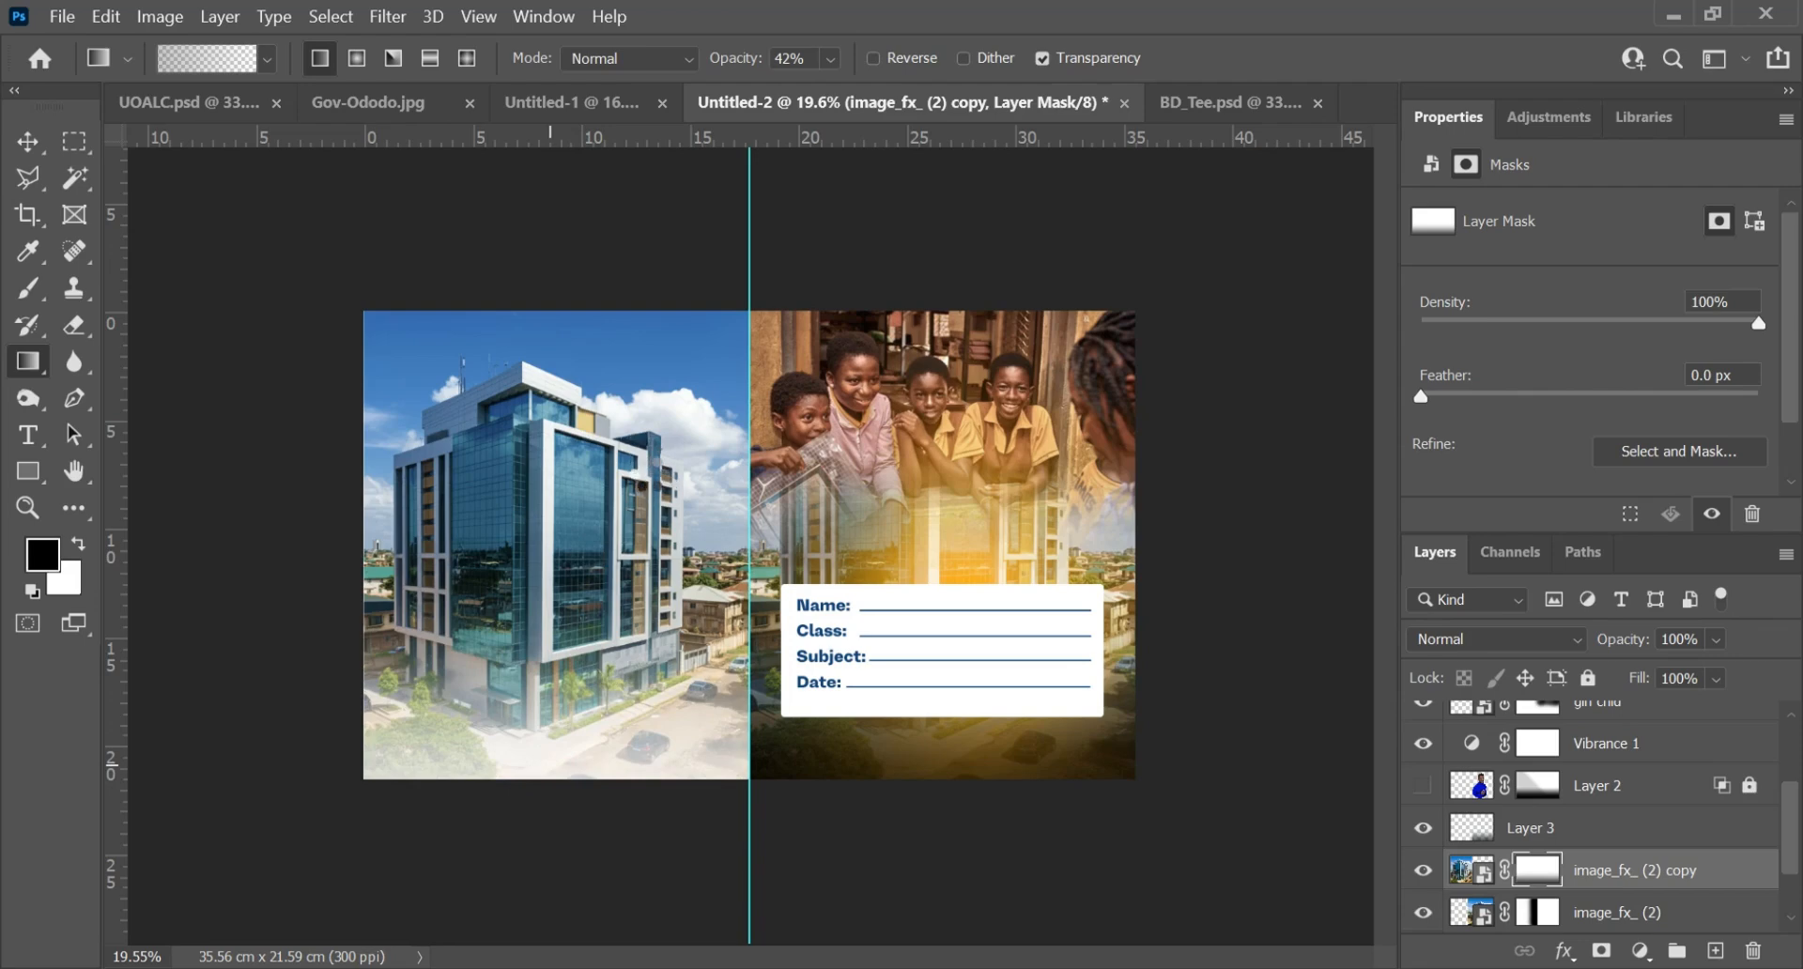
Step: Raise the gradient opacity to 59%, fade the building copy's lower part further on its mask, and undo the last extra gradient
{"action": "left_click", "coordinate": [830, 58]}
{"action": "left_click", "coordinate": [876, 91]}
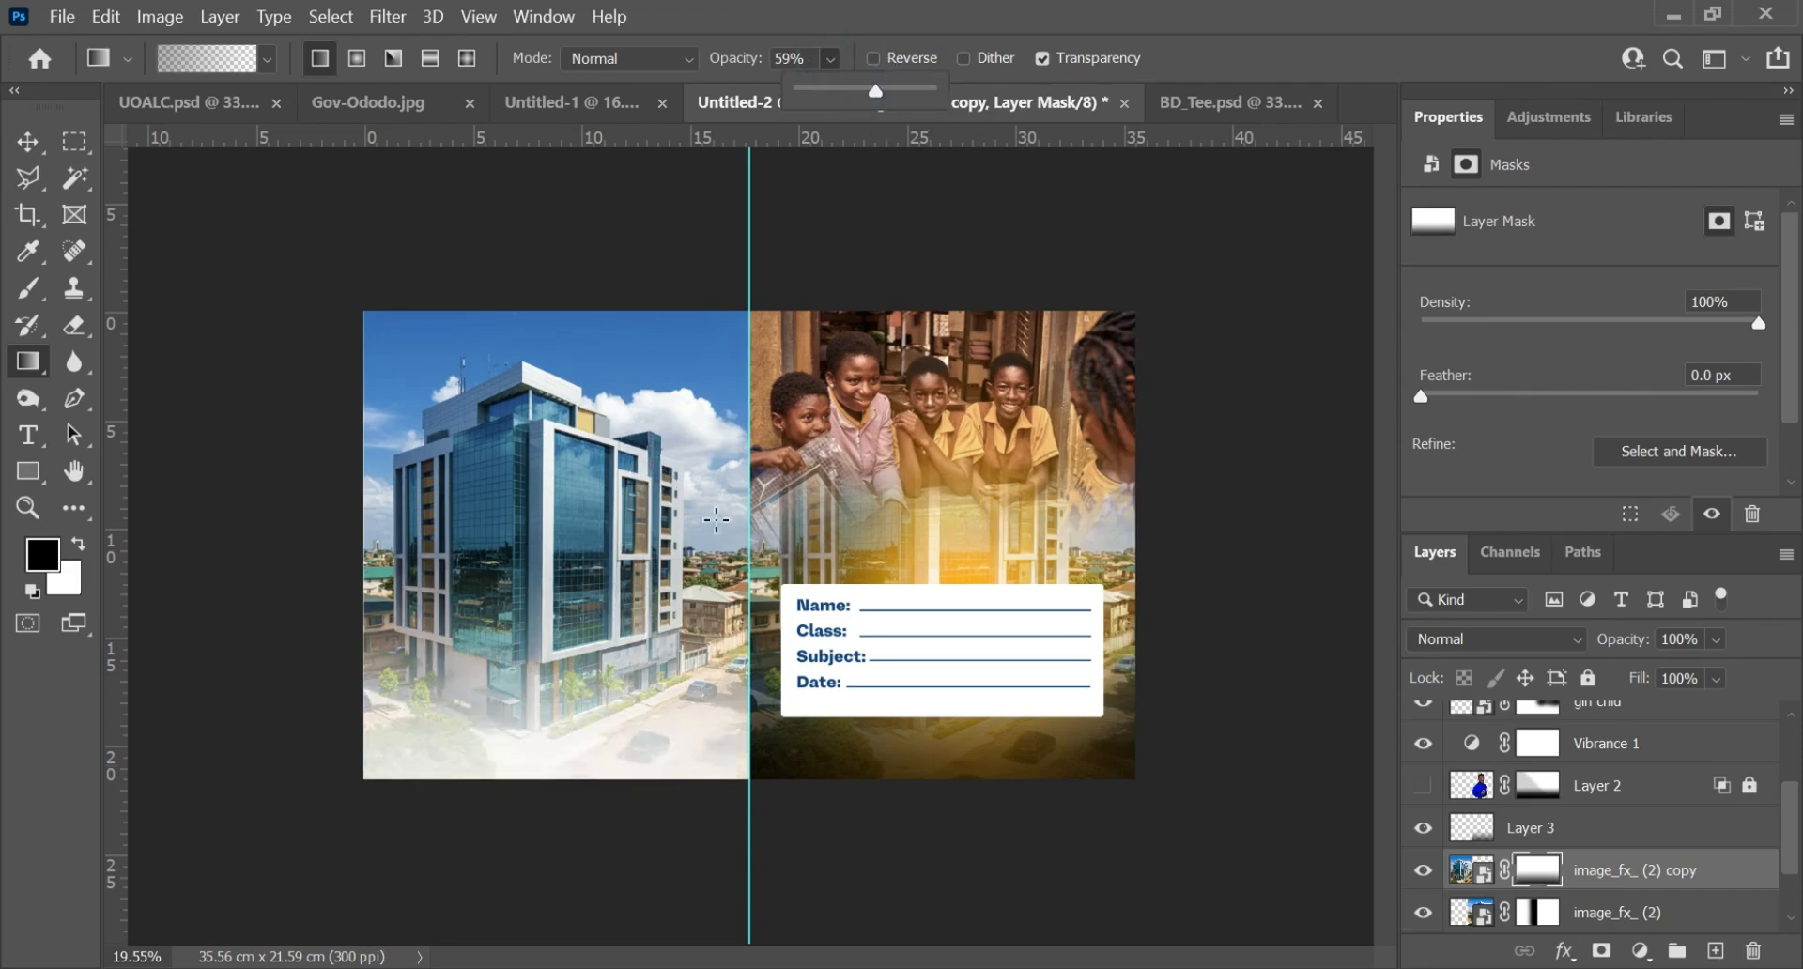
{"action": "left_click", "coordinate": [562, 733]}
{"action": "left_click_drag", "start_coordinate": [566, 733], "coordinate": [592, 590]}
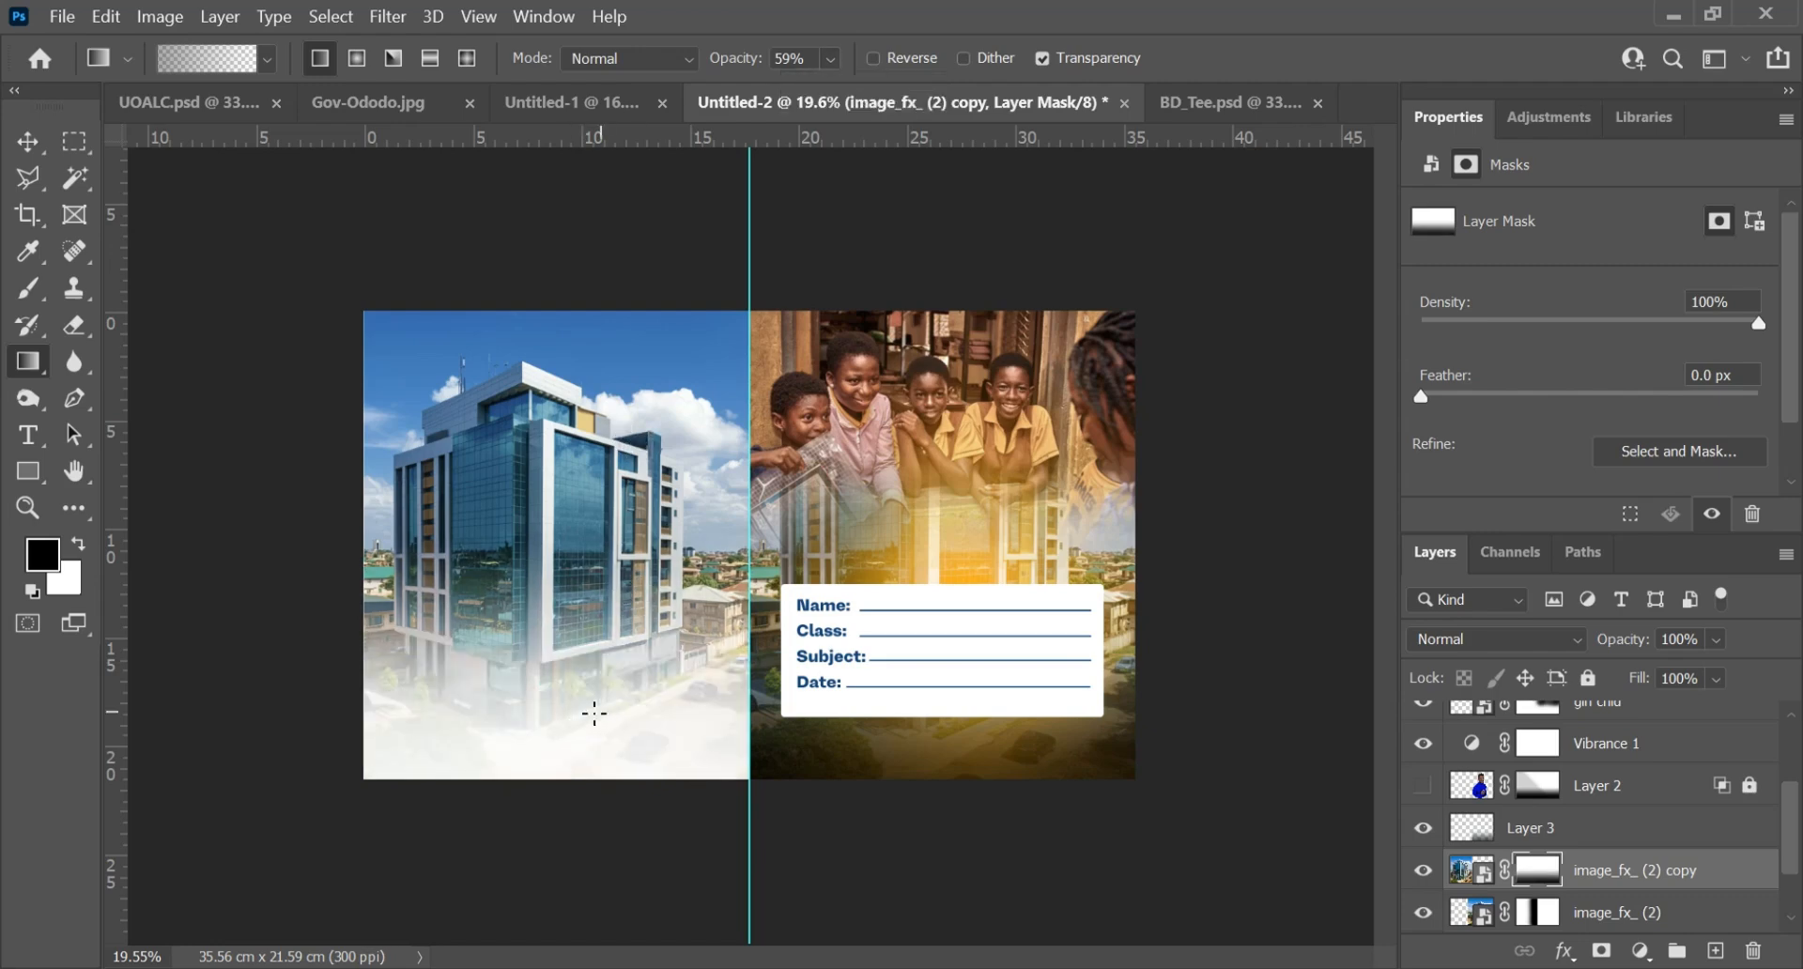
{"action": "left_click_drag", "start_coordinate": [558, 697], "coordinate": [569, 582]}
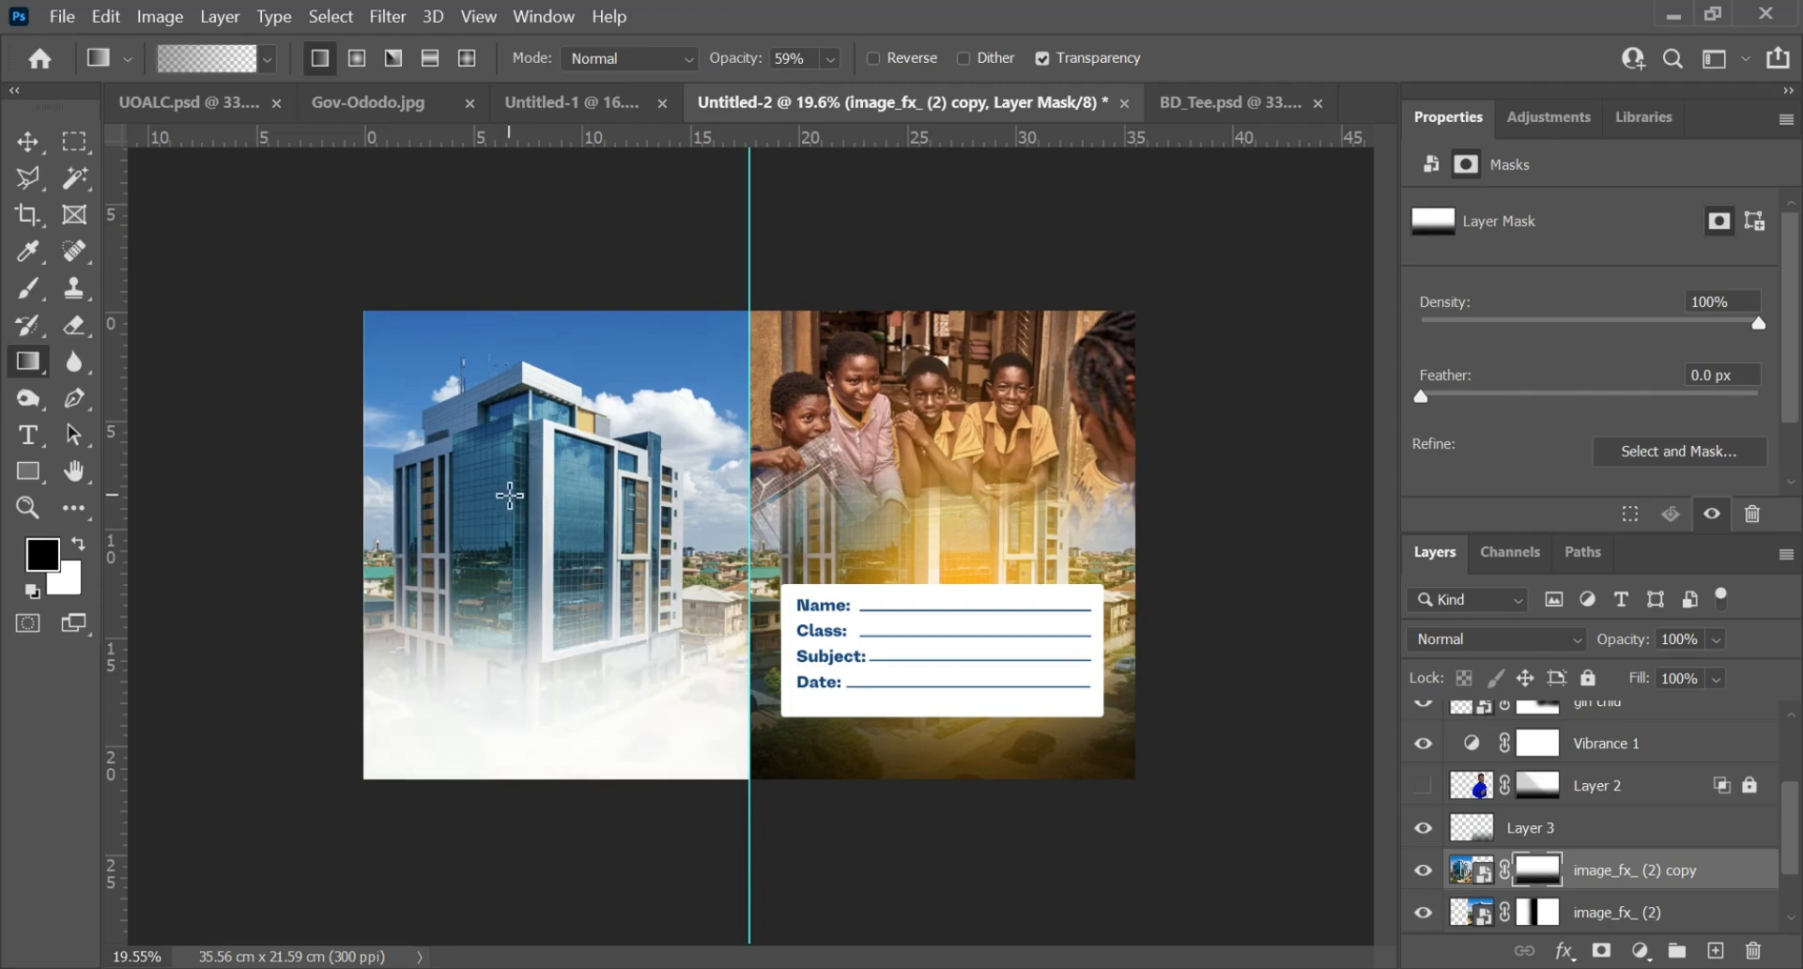
{"action": "key", "text": "ctrl+z"}
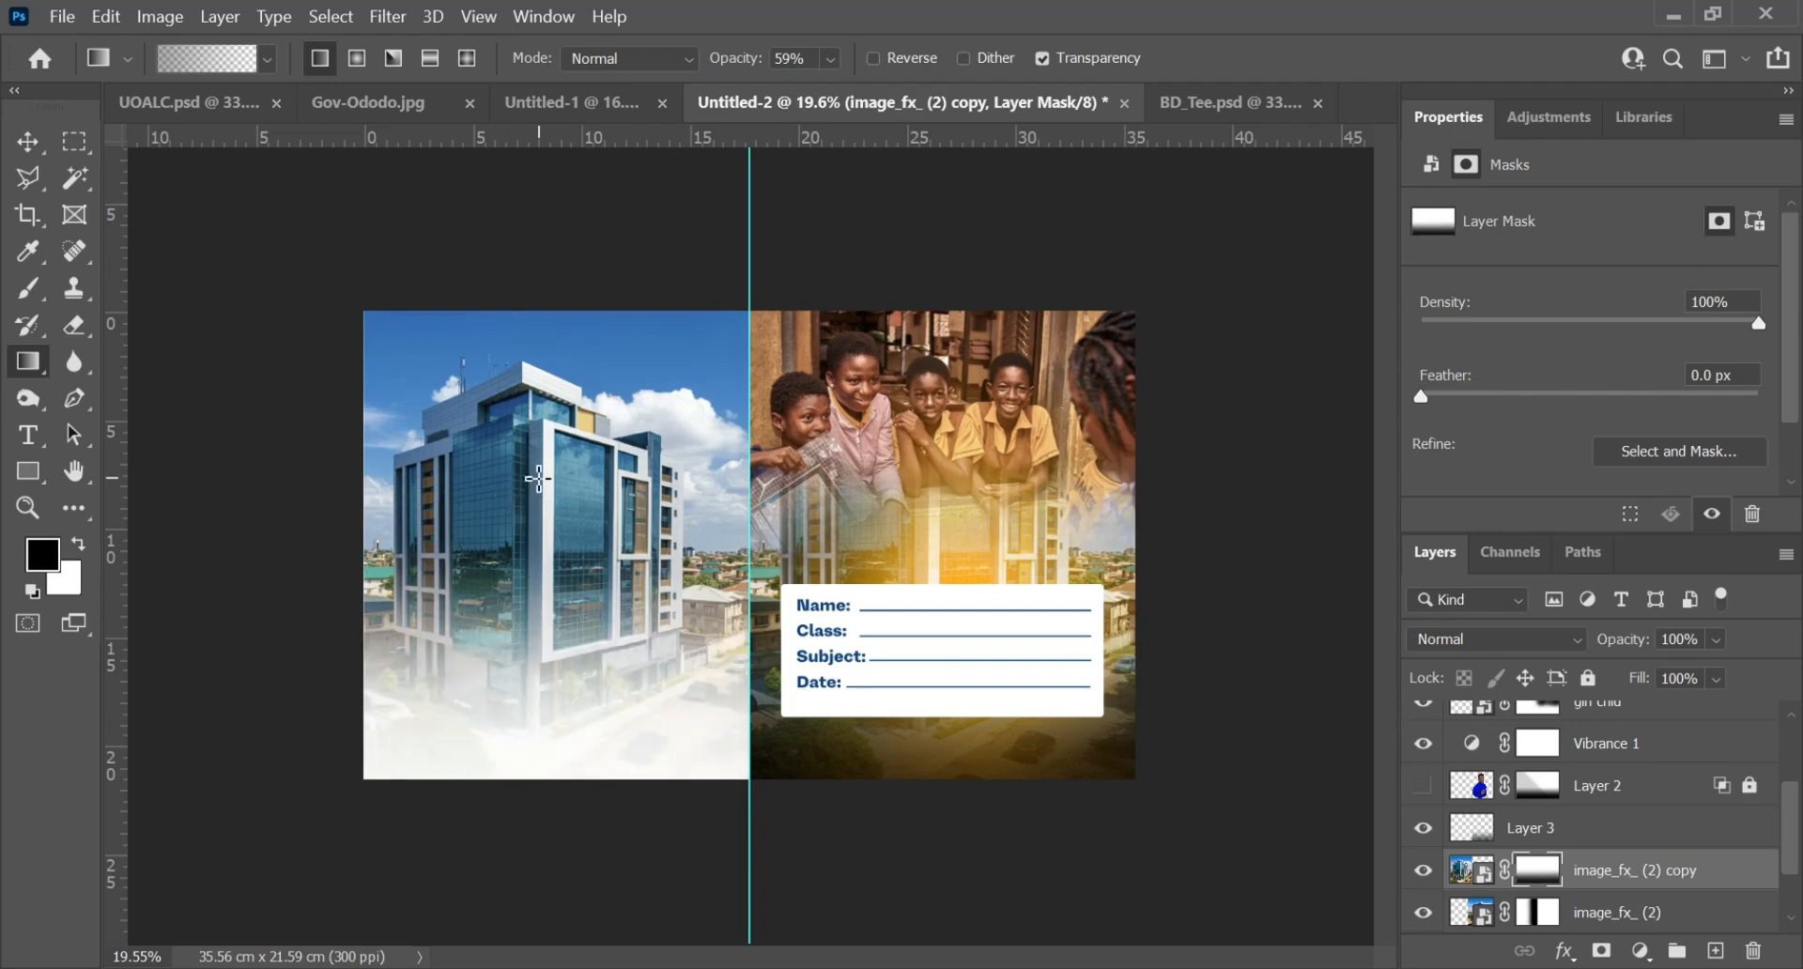
Step: Lower the gradient opacity to 16% and add a faint, long upward fade to the building copy's mask
{"action": "left_click", "coordinate": [829, 59]}
{"action": "left_click_drag", "start_coordinate": [864, 90], "coordinate": [806, 90]}
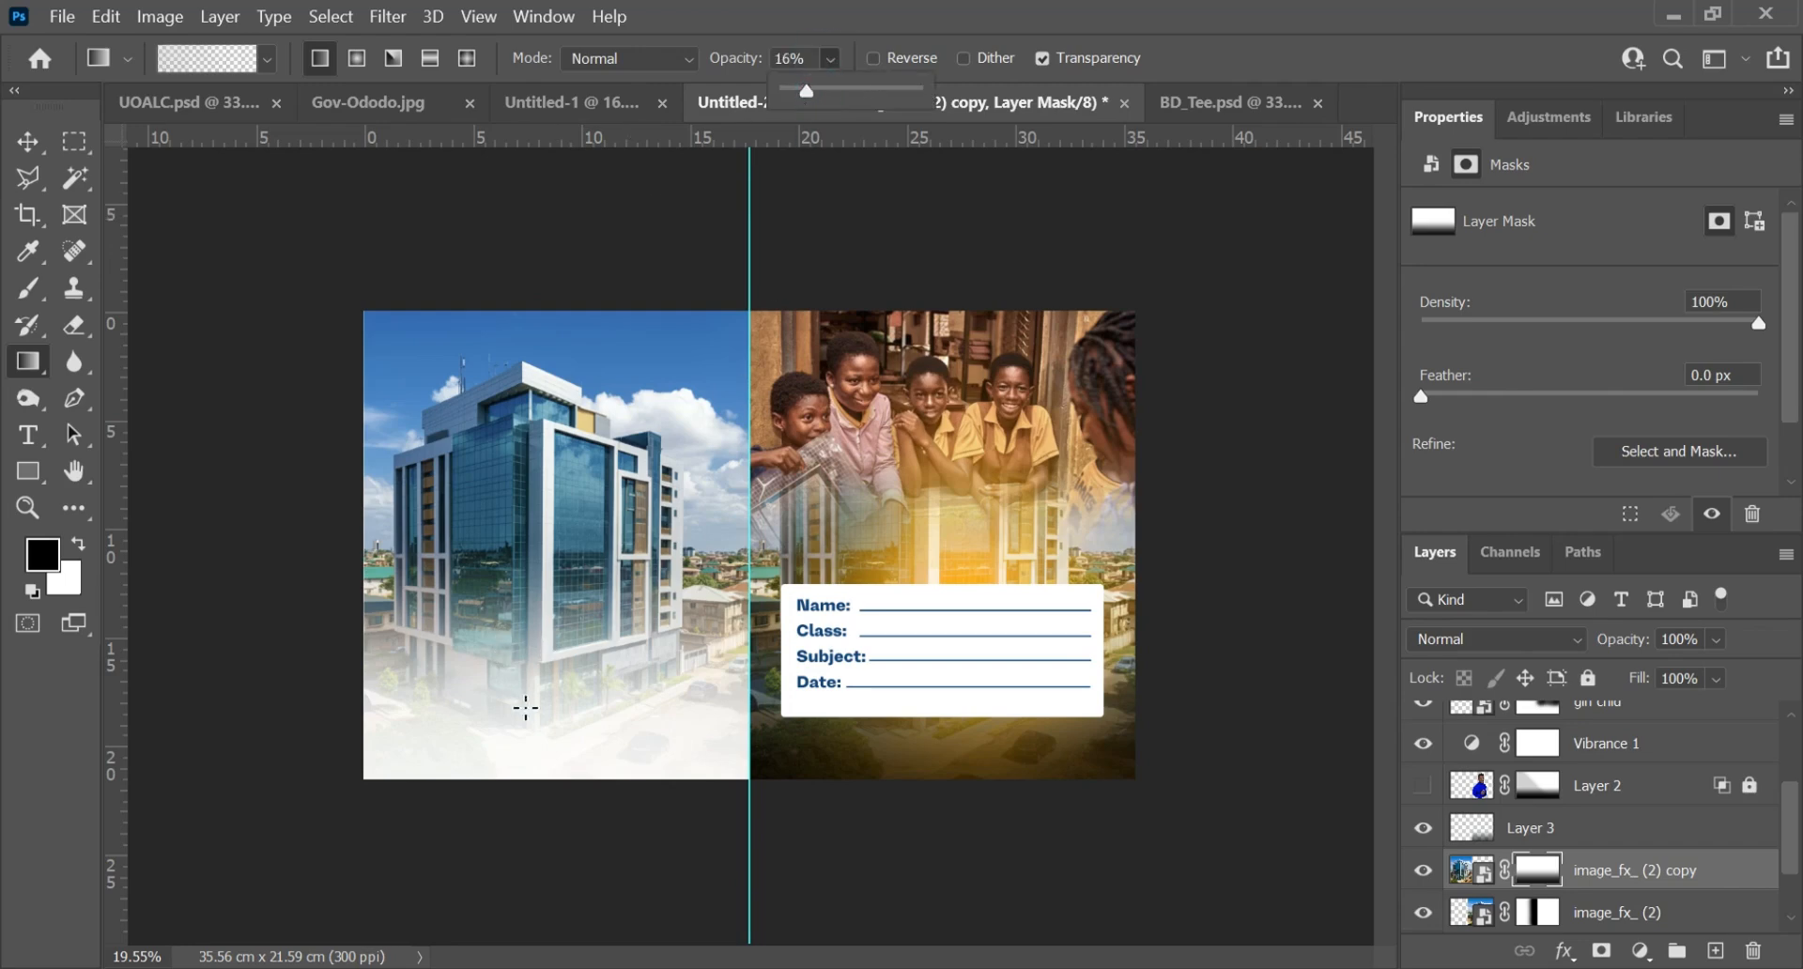
{"action": "left_click_drag", "start_coordinate": [526, 708], "coordinate": [573, 385]}
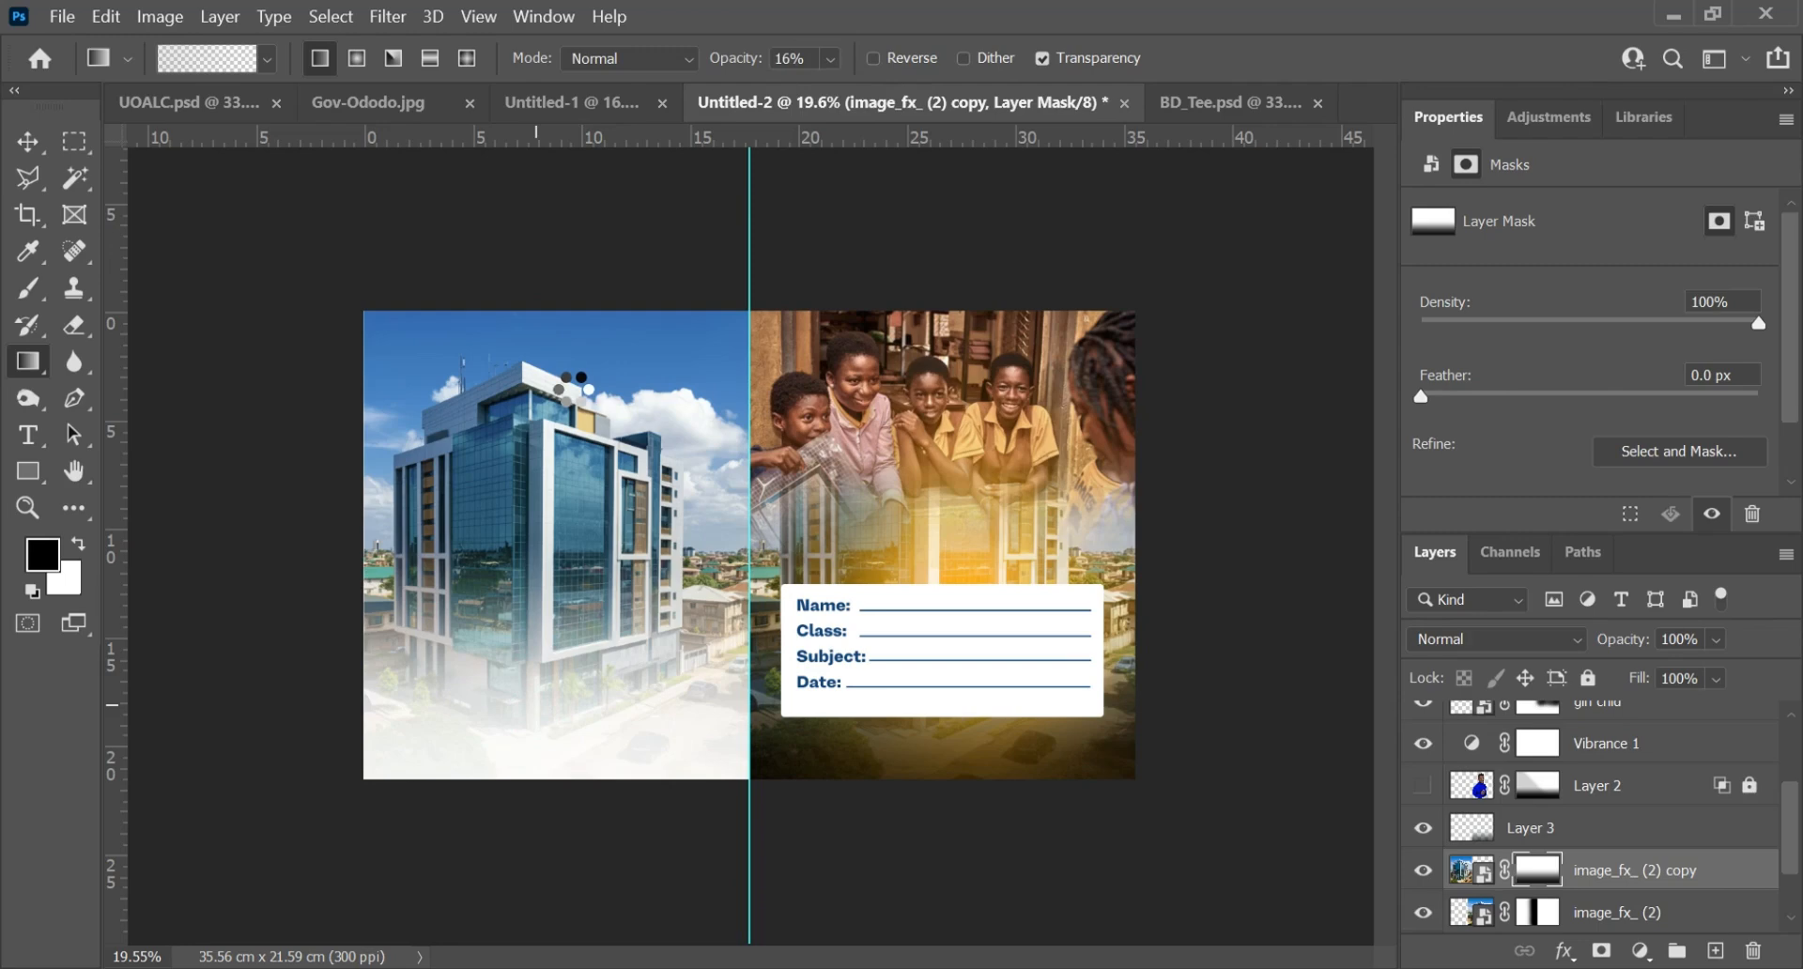
Step: Switch to the Move tool, deselect the building copy and hide the guides
{"action": "left_click", "coordinate": [27, 141]}
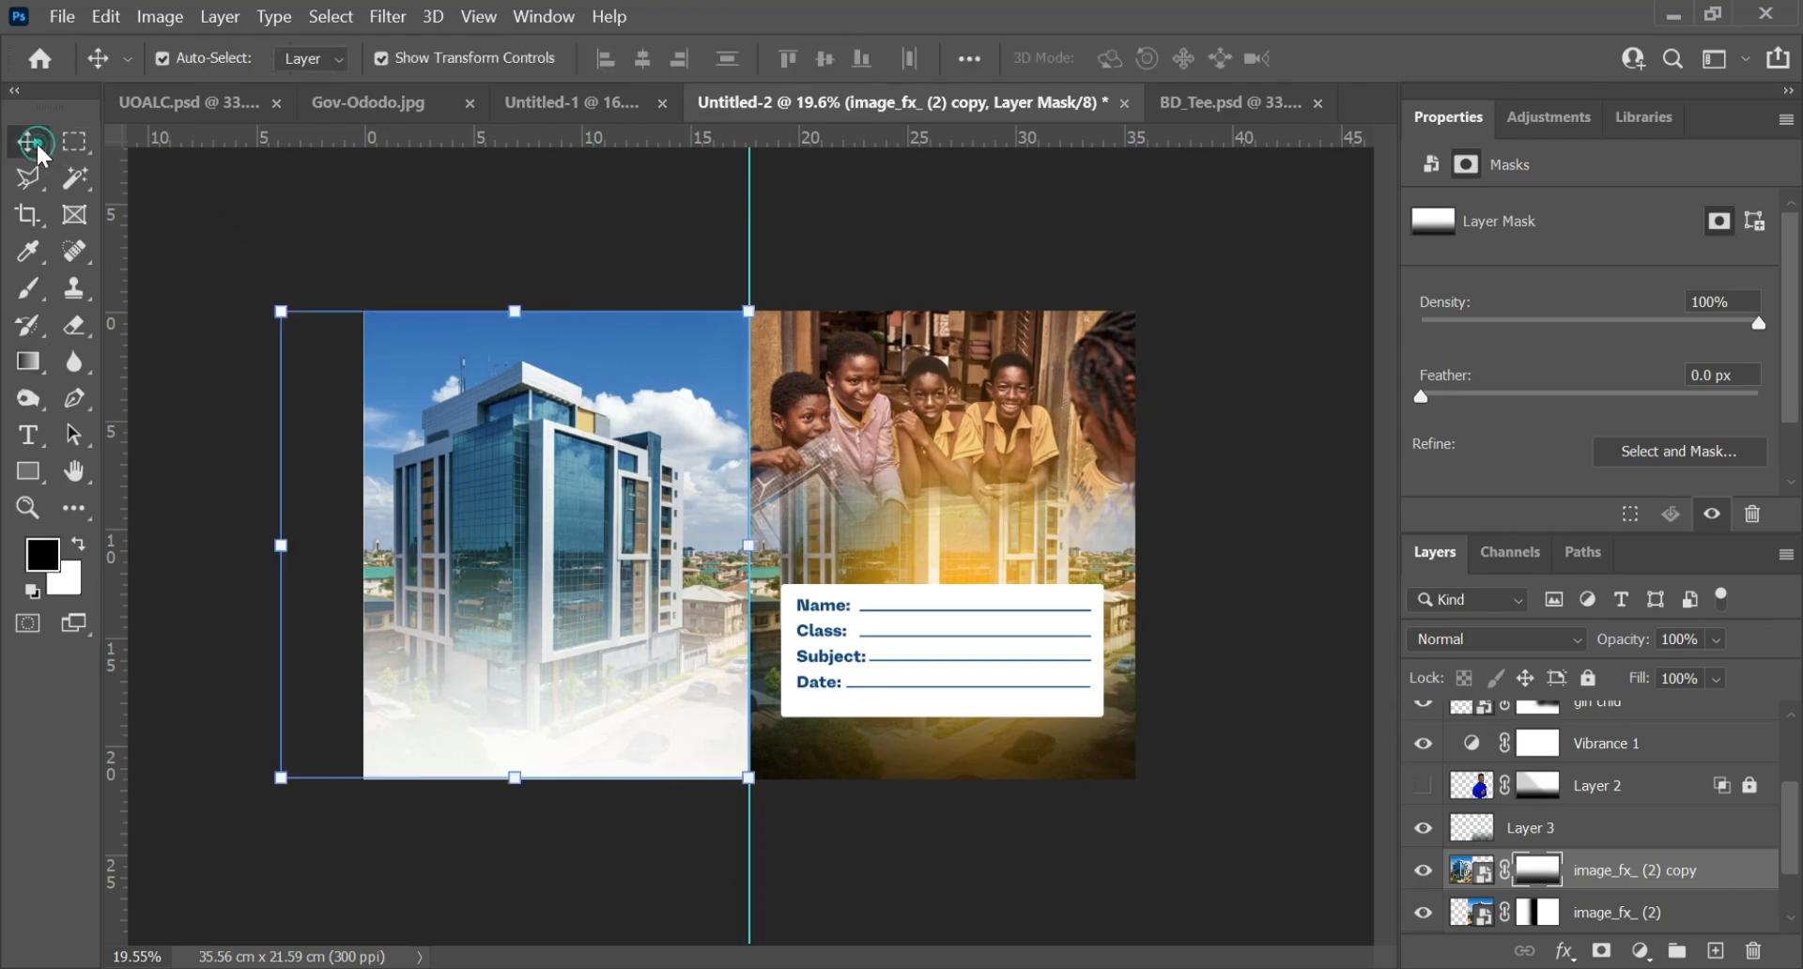
{"action": "left_click", "coordinate": [1216, 267]}
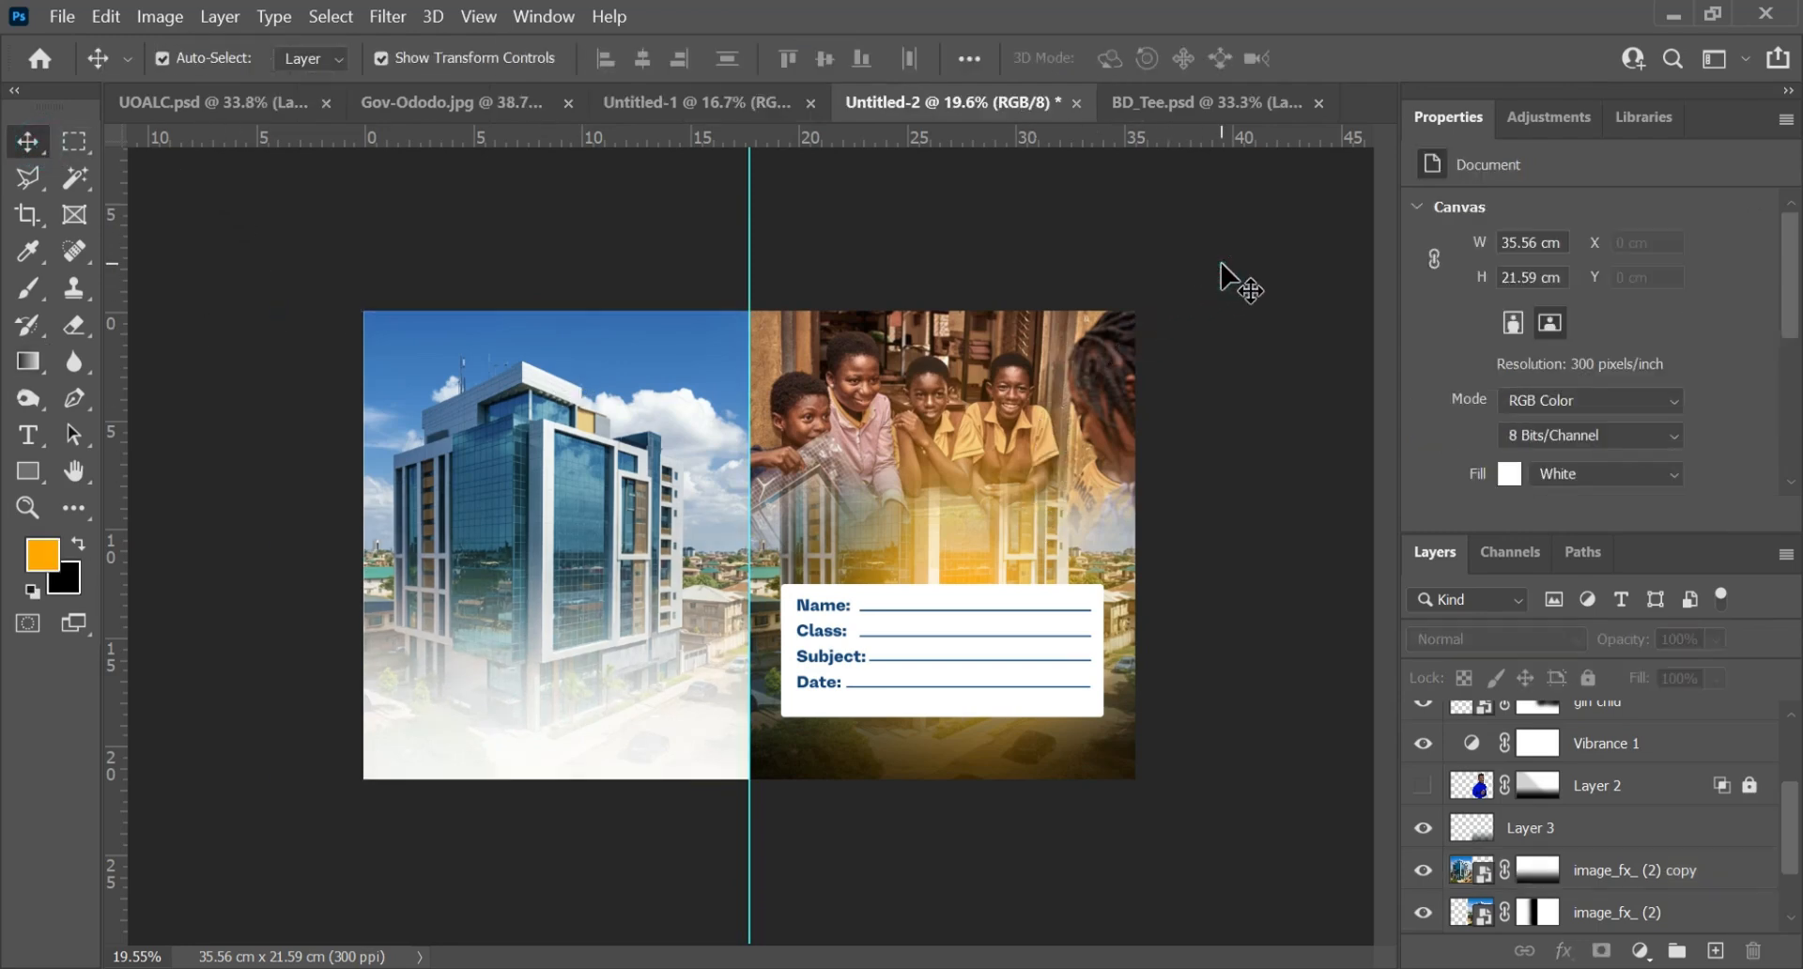
{"action": "key", "text": "ctrl+semicolon"}
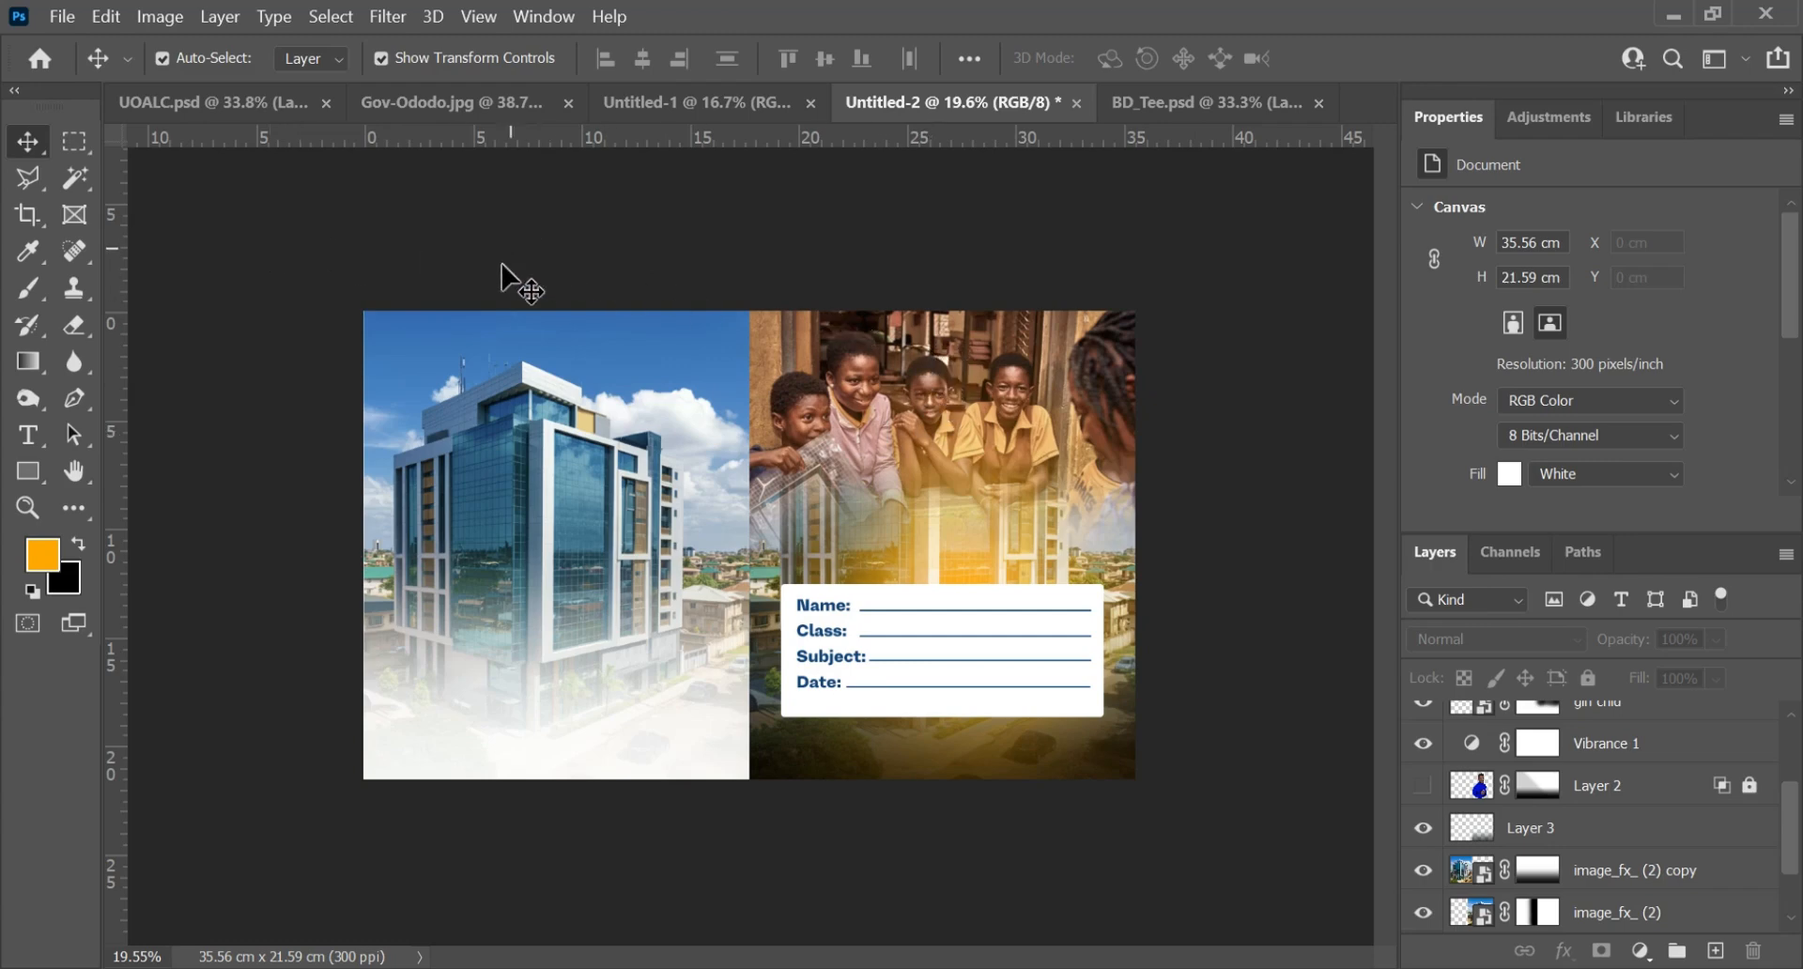
{"action": "key", "text": "ctrl+plus"}
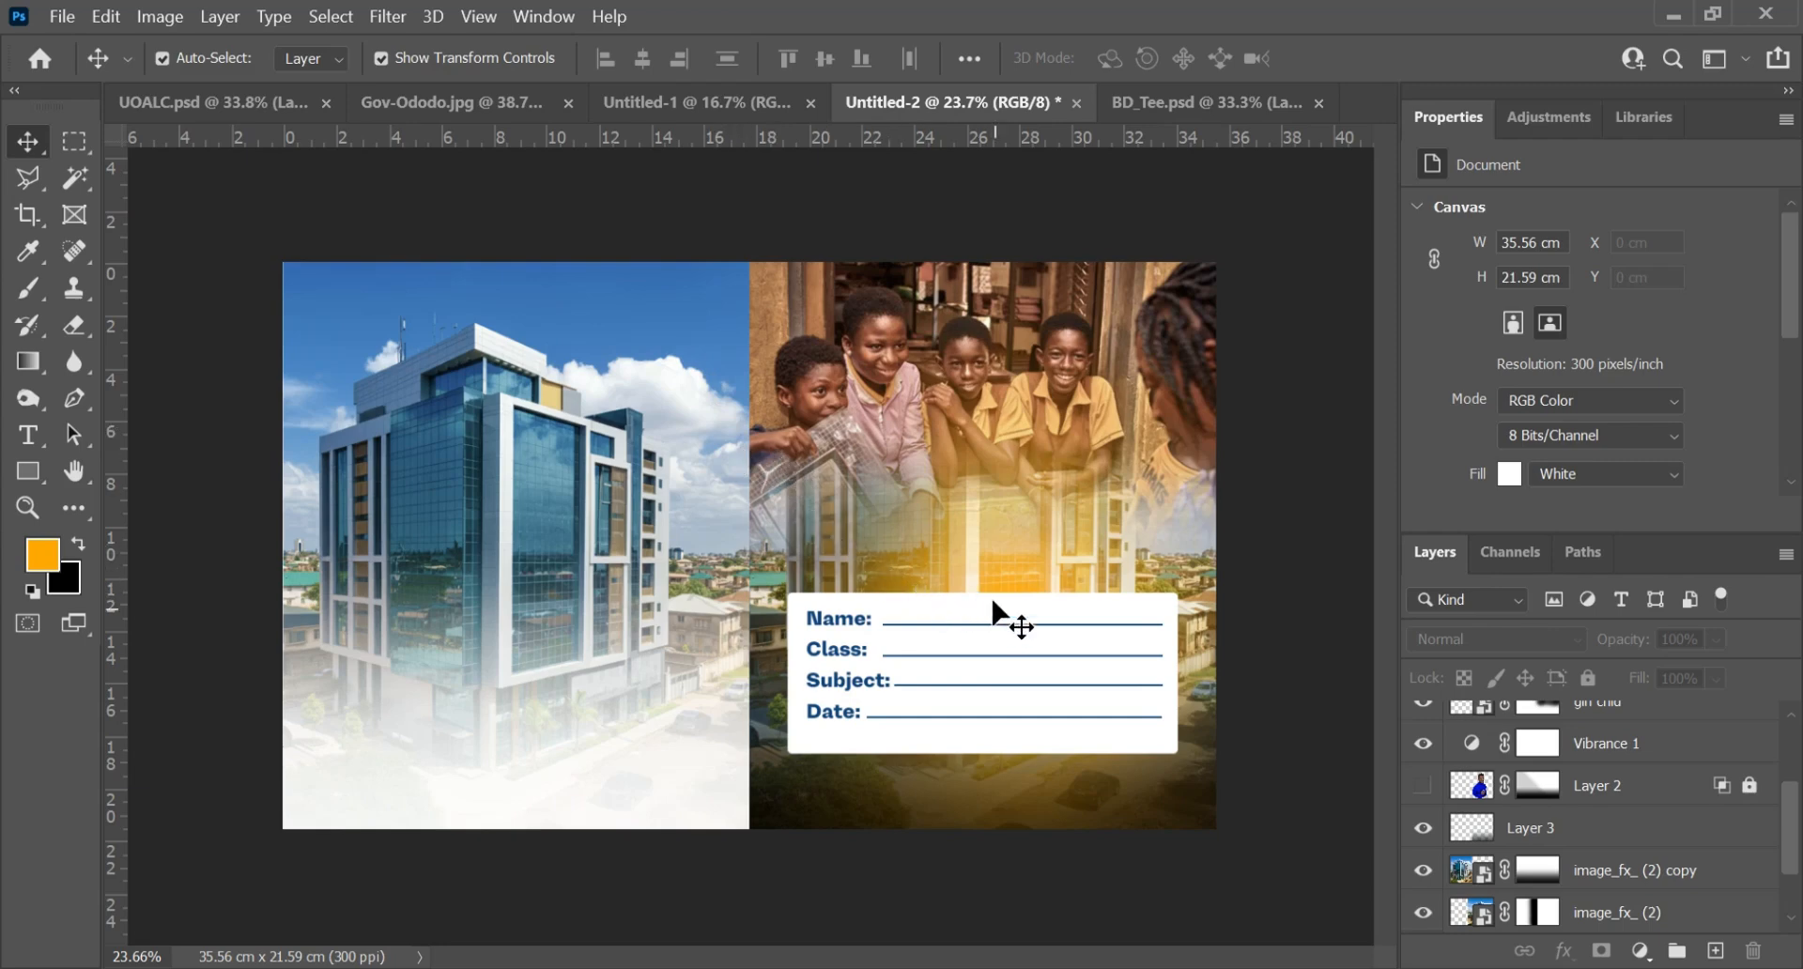
Step: Select Group 2, which holds the Name/Class/Subject/Date box, and try to nudge it
{"action": "scroll", "coordinate": [1588, 794], "scroll_direction": "up", "scroll_amount": 2}
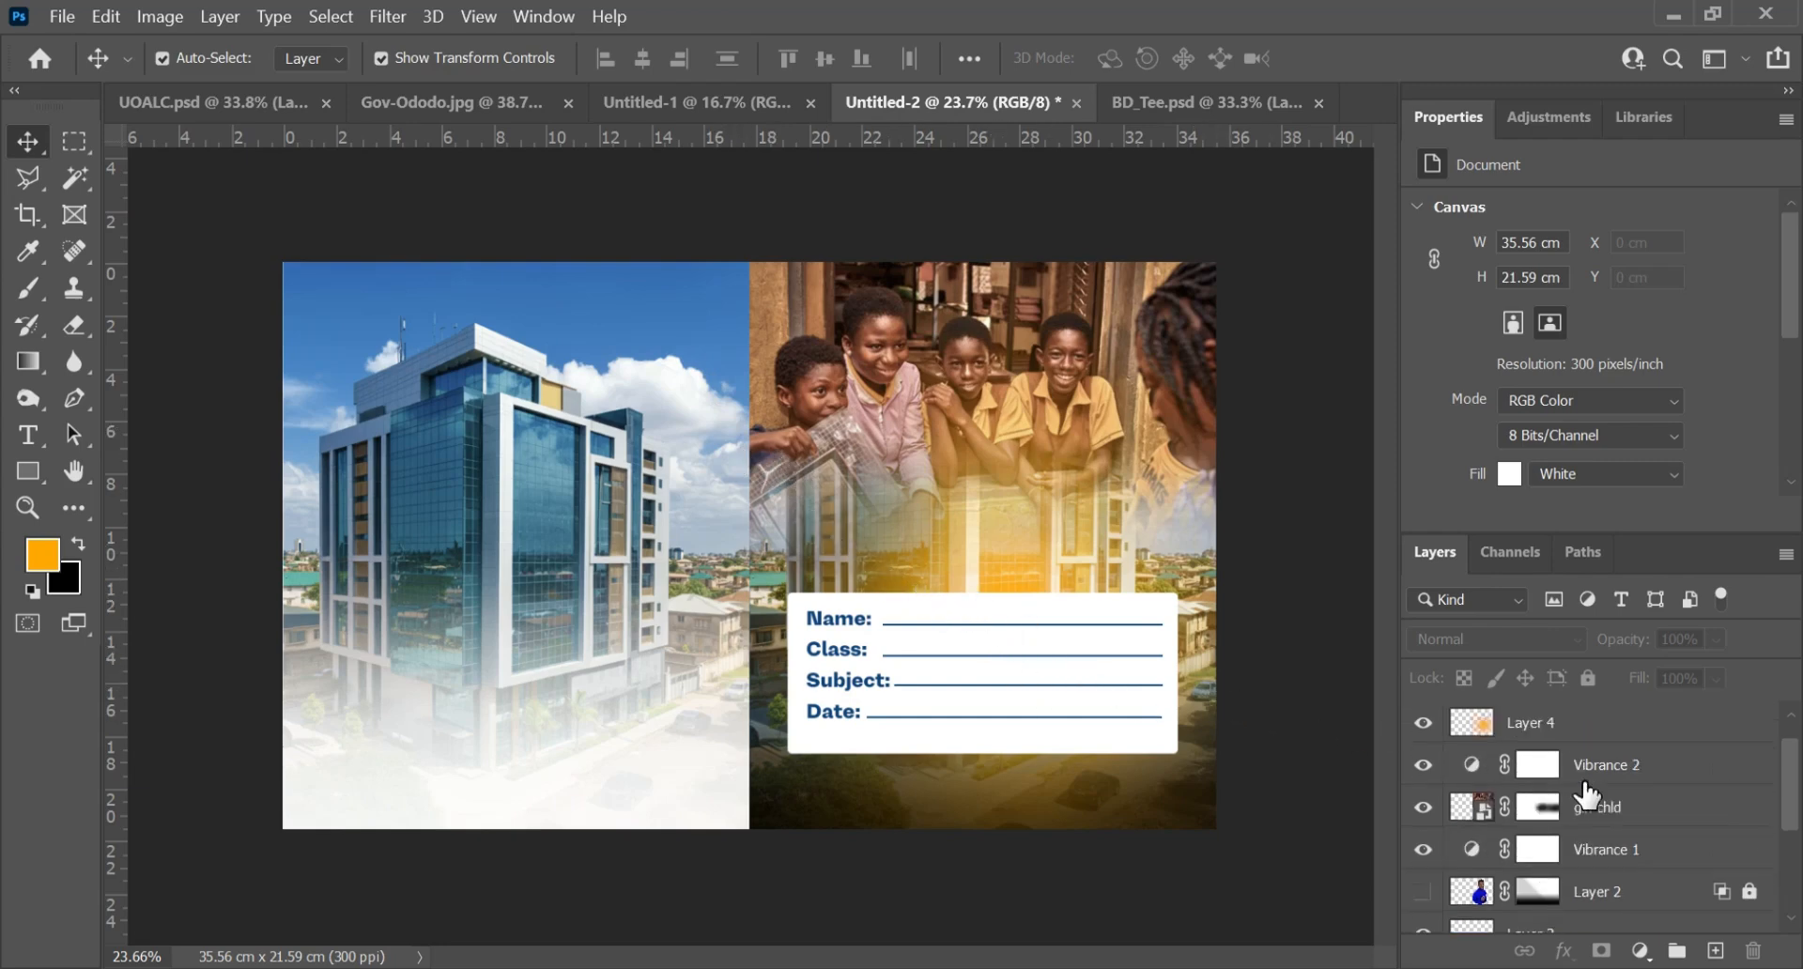
{"action": "scroll", "coordinate": [1587, 793], "scroll_direction": "up", "scroll_amount": 1}
{"action": "left_click", "coordinate": [1653, 721]}
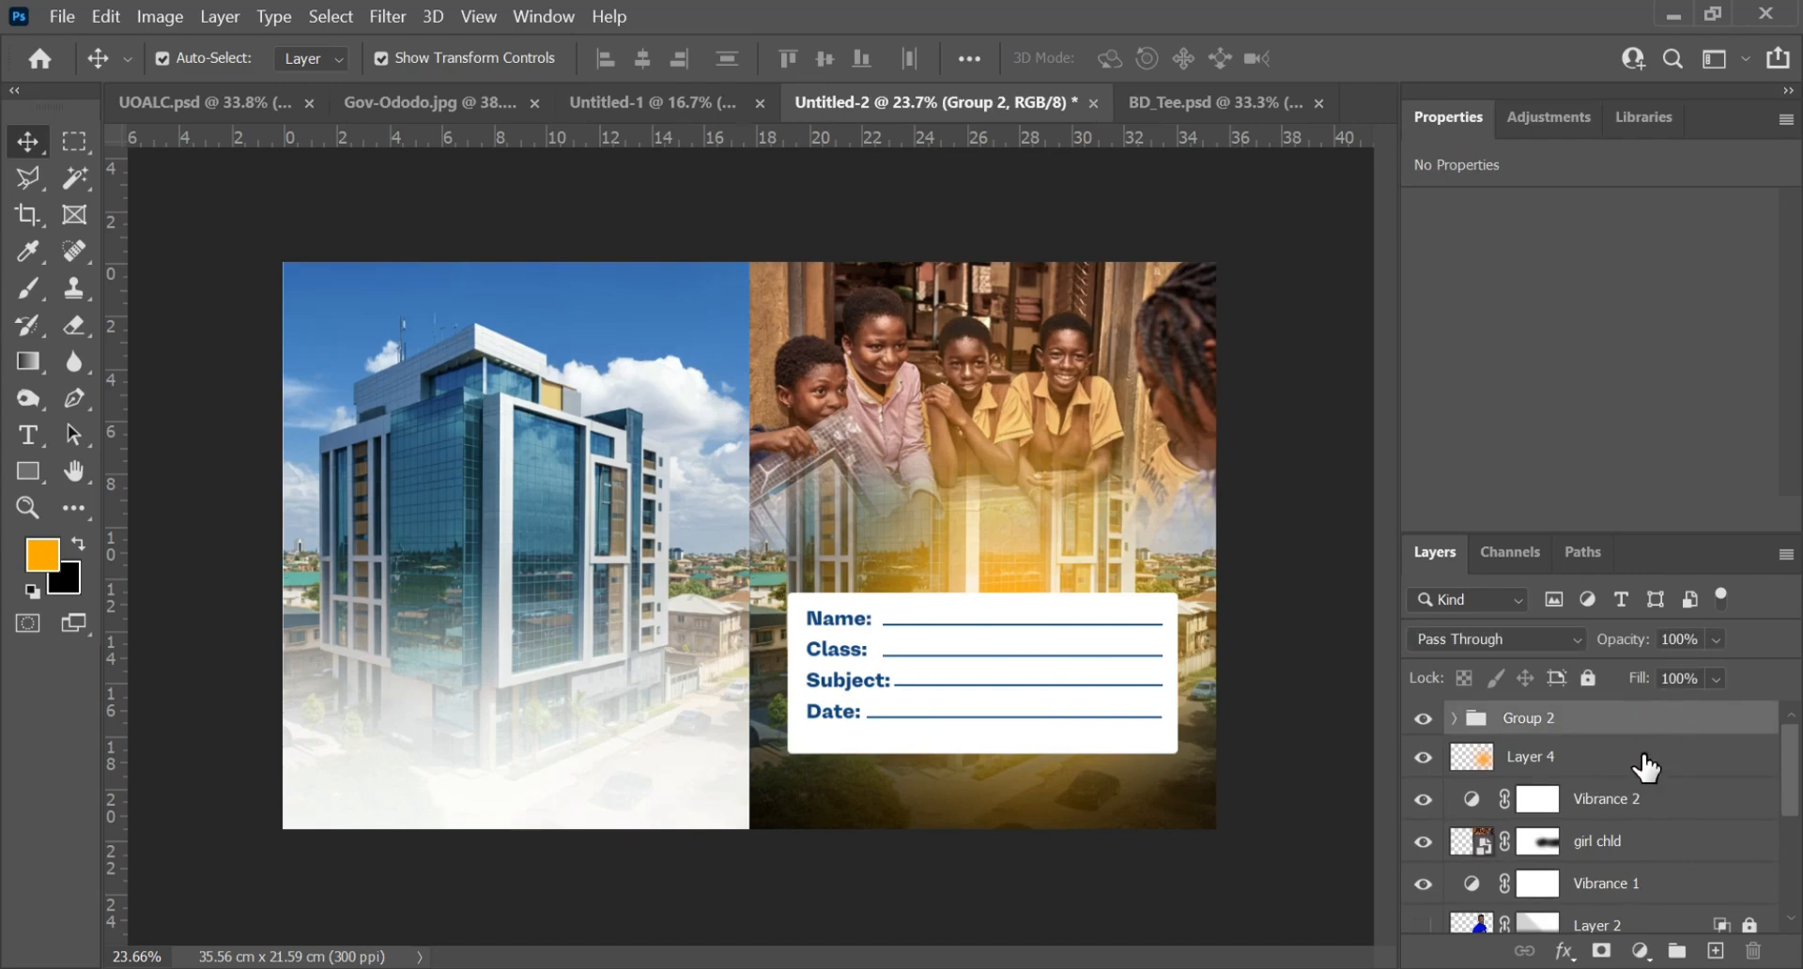
{"action": "key", "text": "Left"}
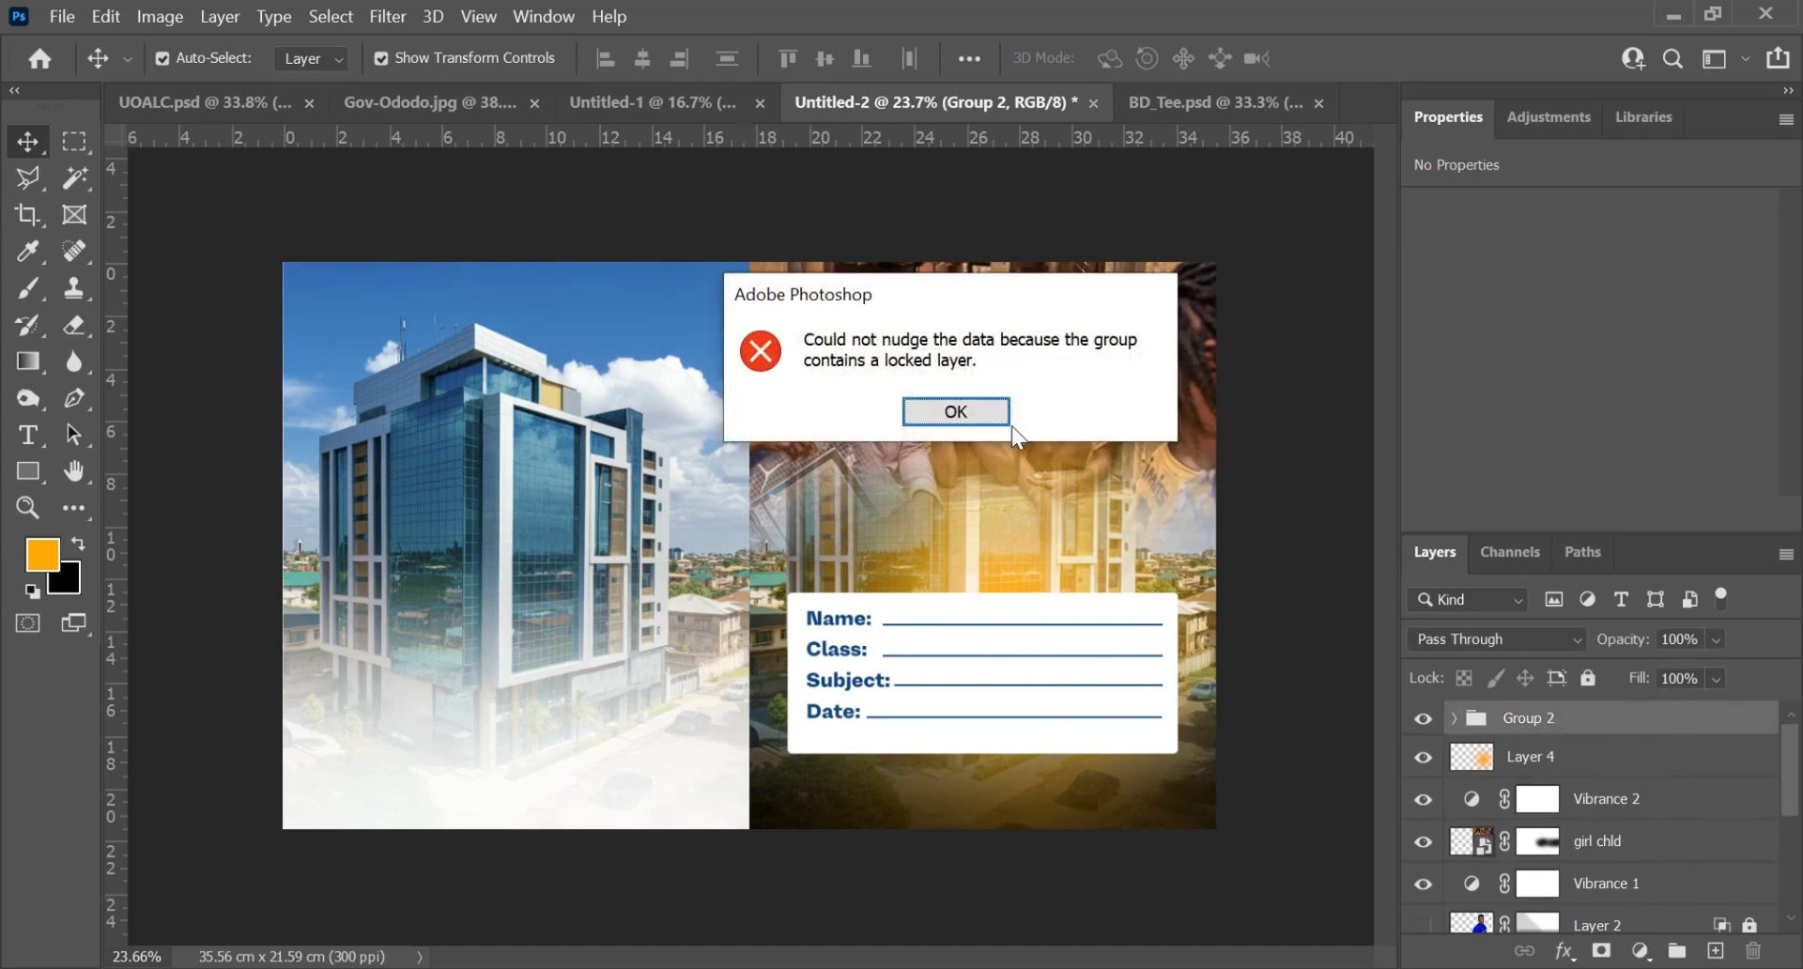
{"action": "left_click", "coordinate": [972, 410]}
Step: Unlock the Rectangle 1 layer inside Group 2 and collapse the group again
{"action": "left_click", "coordinate": [1454, 717]}
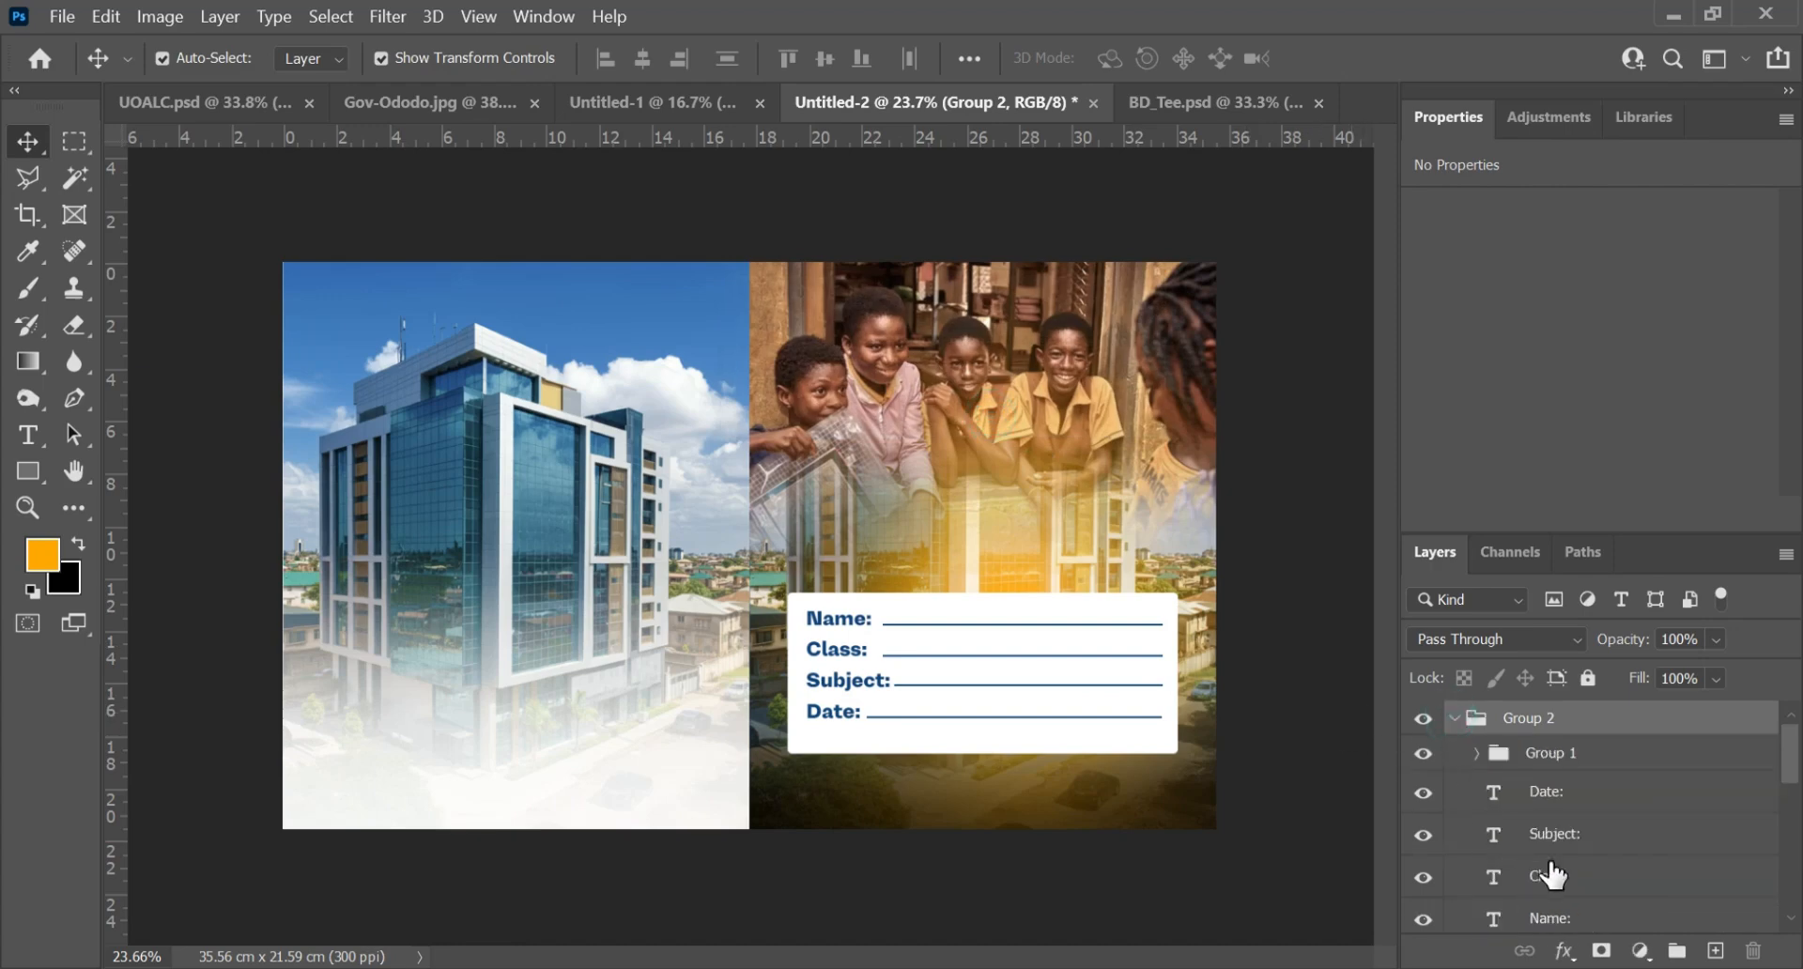
{"action": "scroll", "coordinate": [1551, 873], "scroll_direction": "down", "scroll_amount": 1}
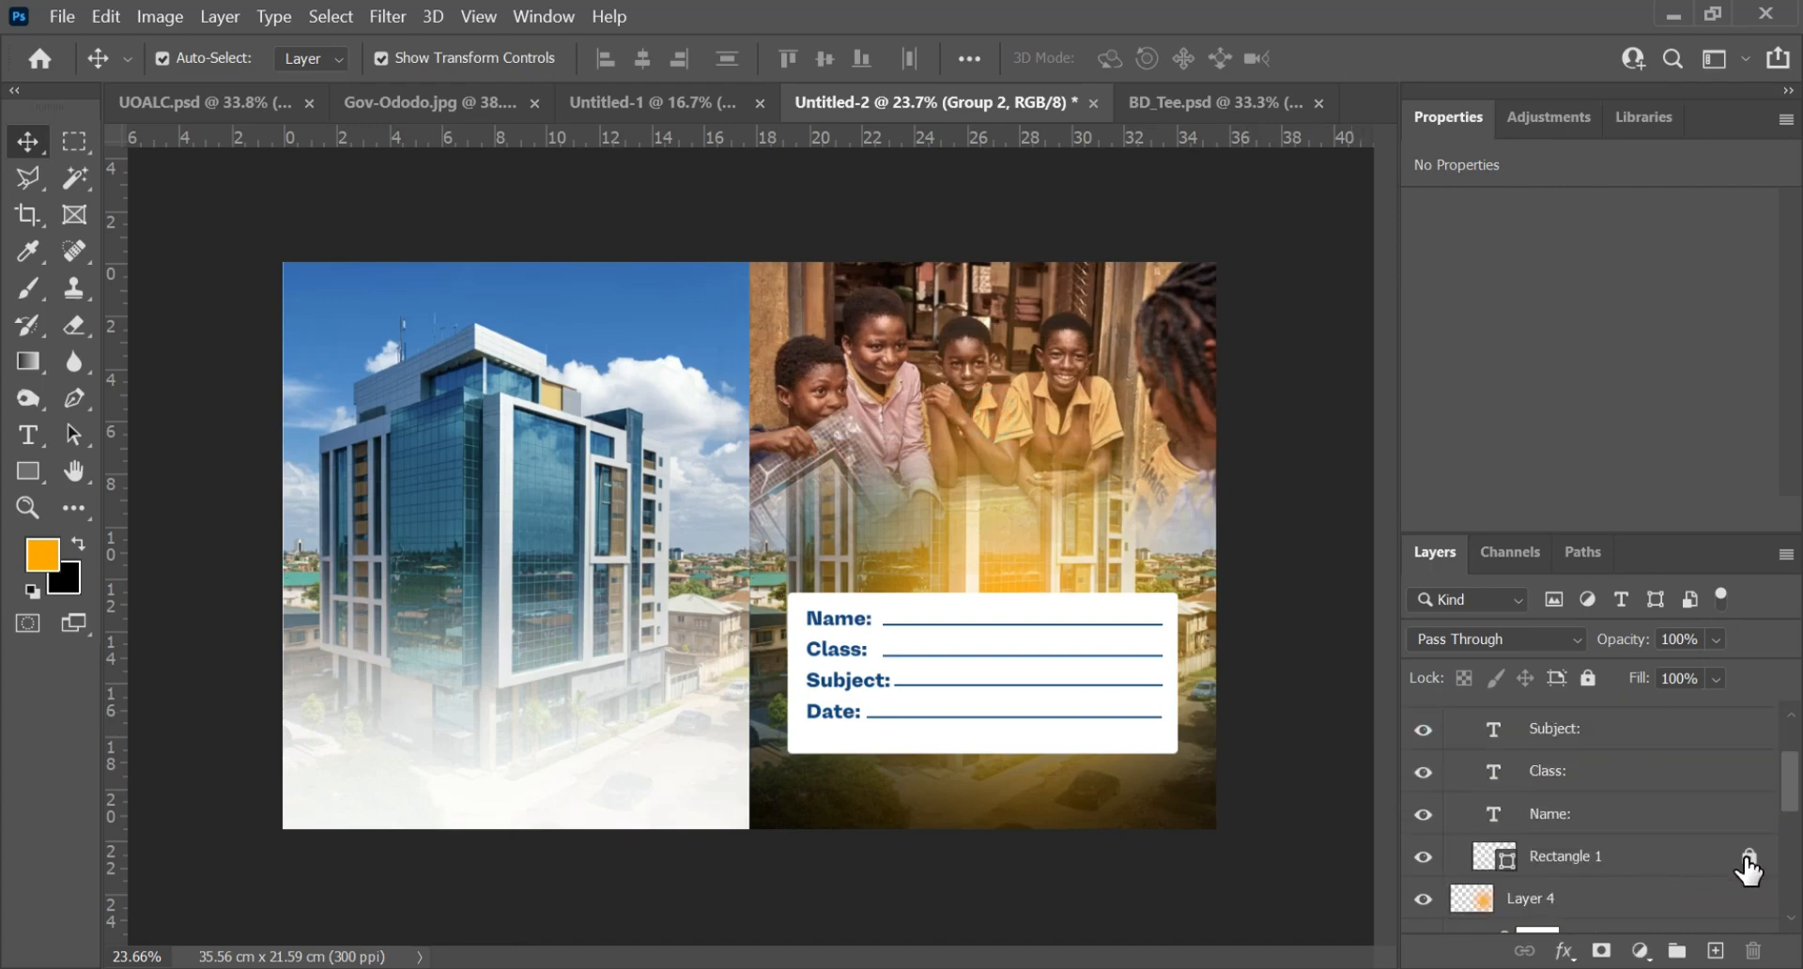
{"action": "scroll", "coordinate": [1536, 845], "scroll_direction": "up", "scroll_amount": 1}
{"action": "scroll", "coordinate": [1503, 761], "scroll_direction": "down", "scroll_amount": 1}
{"action": "scroll", "coordinate": [1466, 742], "scroll_direction": "up", "scroll_amount": 1}
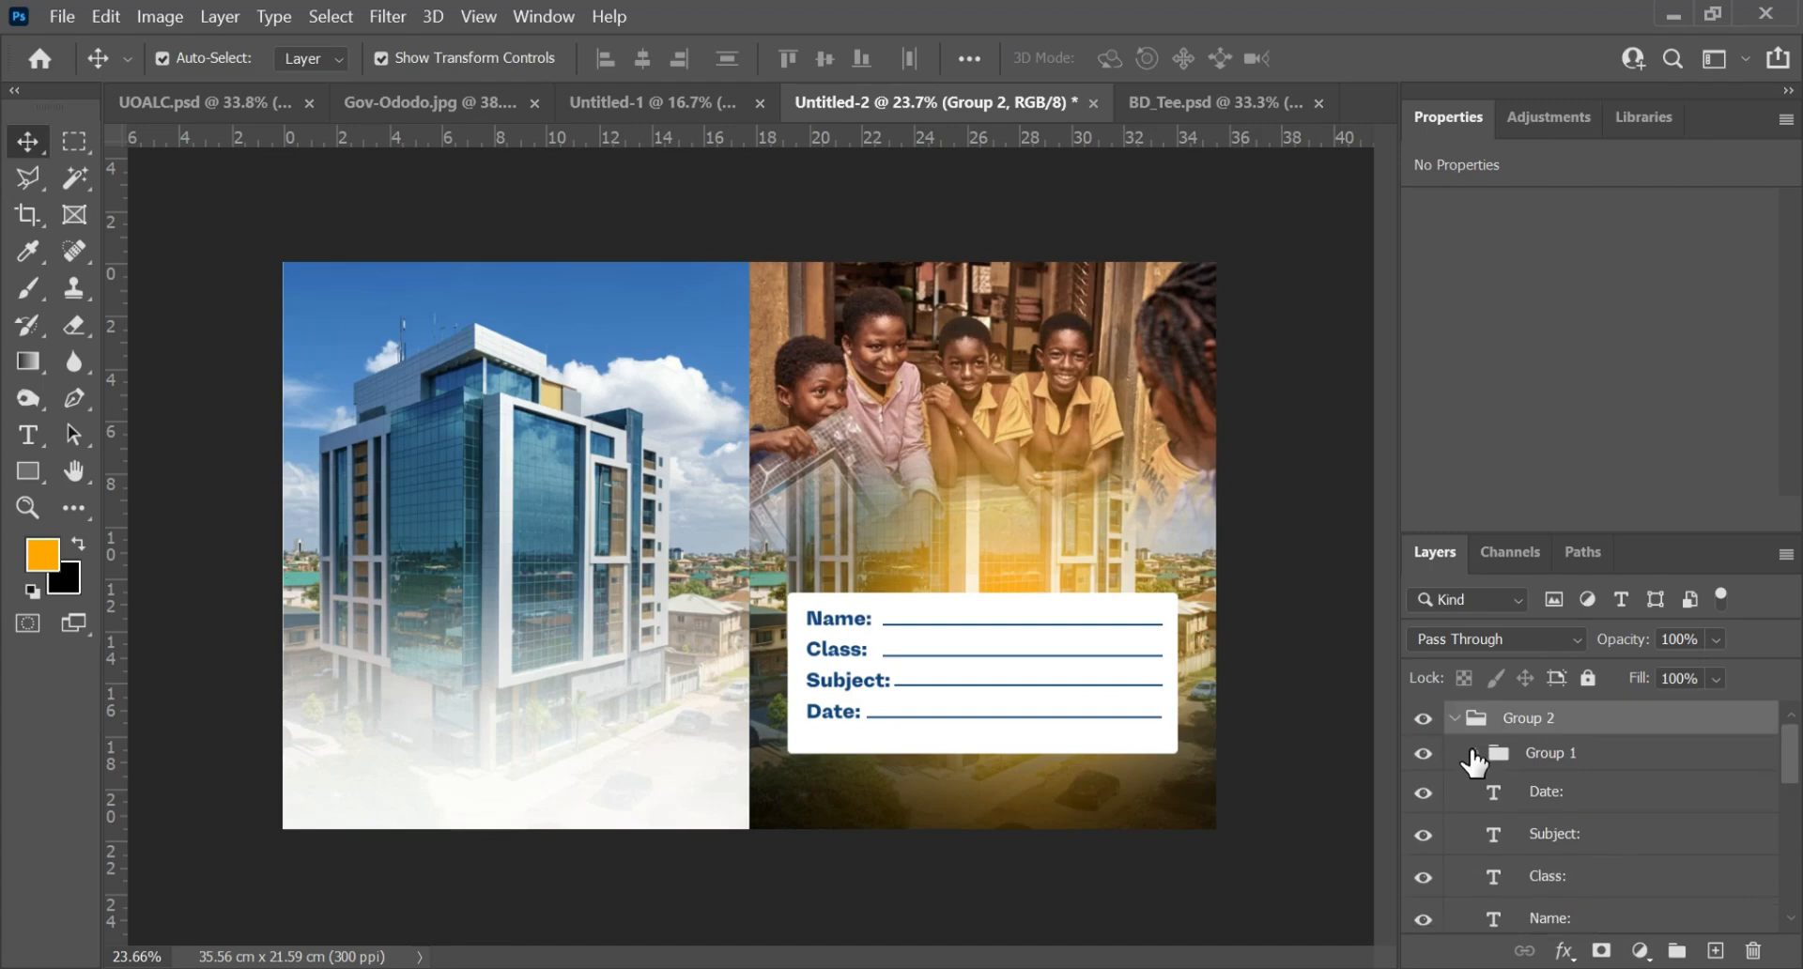
{"action": "left_click", "coordinate": [1454, 717]}
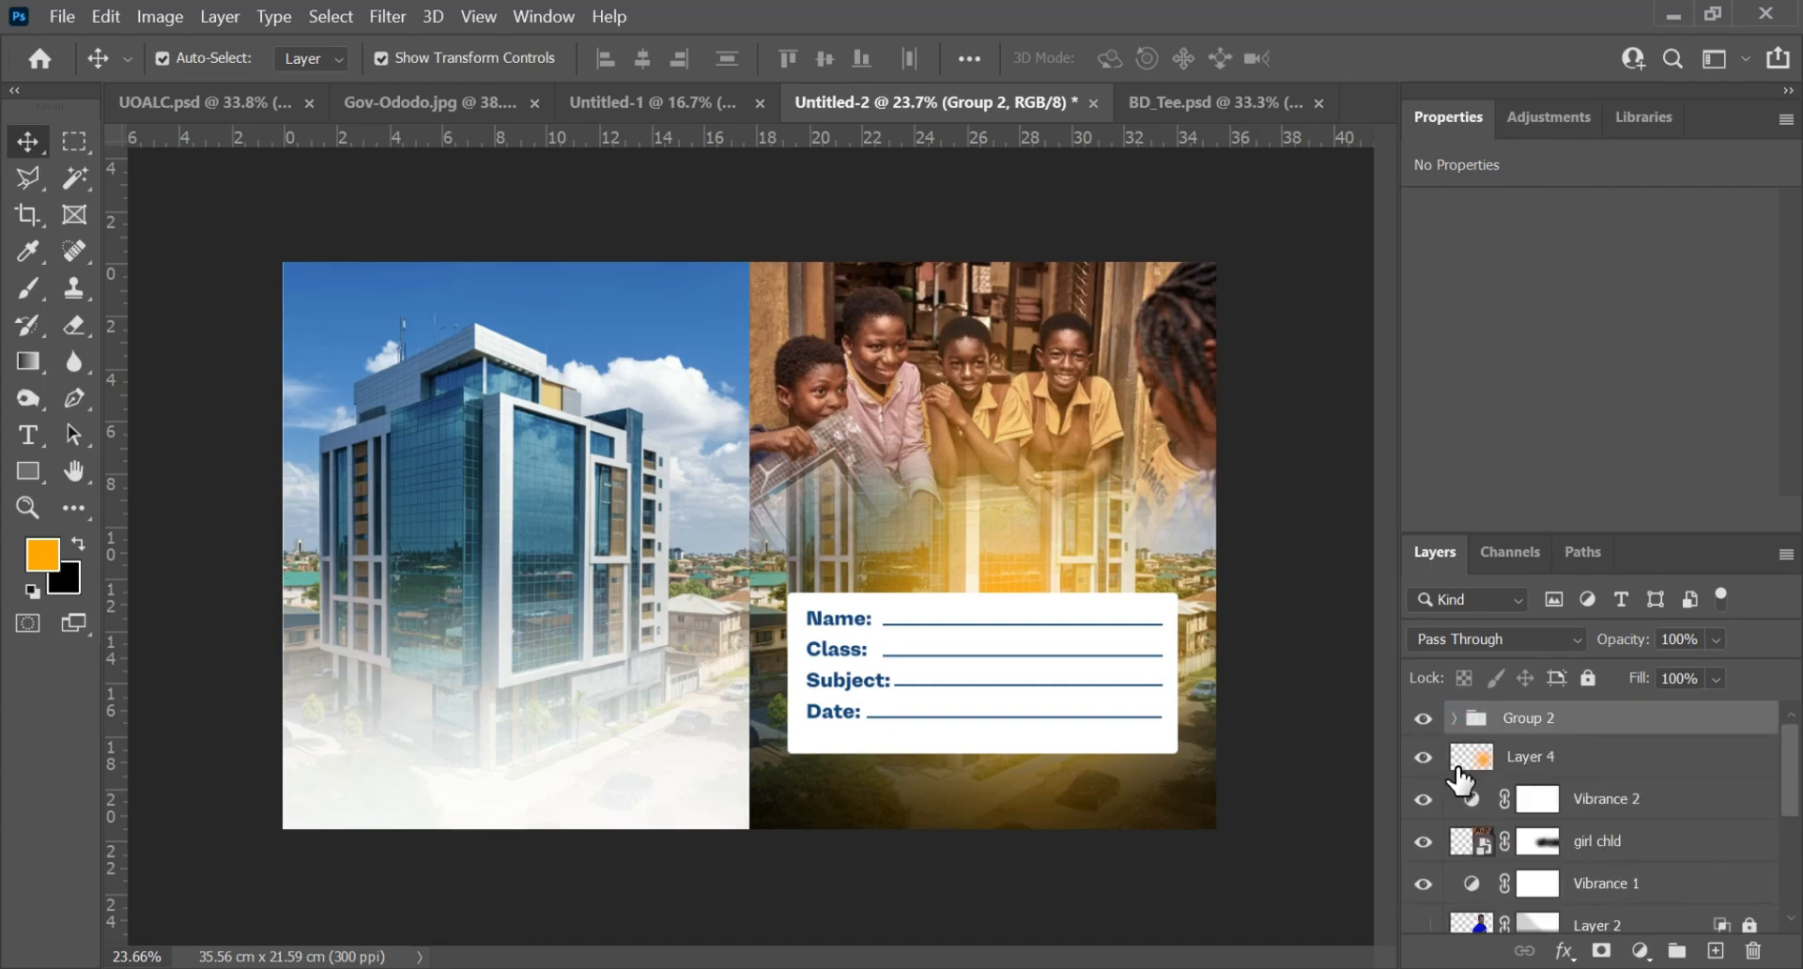
Step: Nudge the Name/Class/Subject/Date group down about 1 cm on the cover's right half and deselect it
{"action": "key", "text": "shift+Down"}
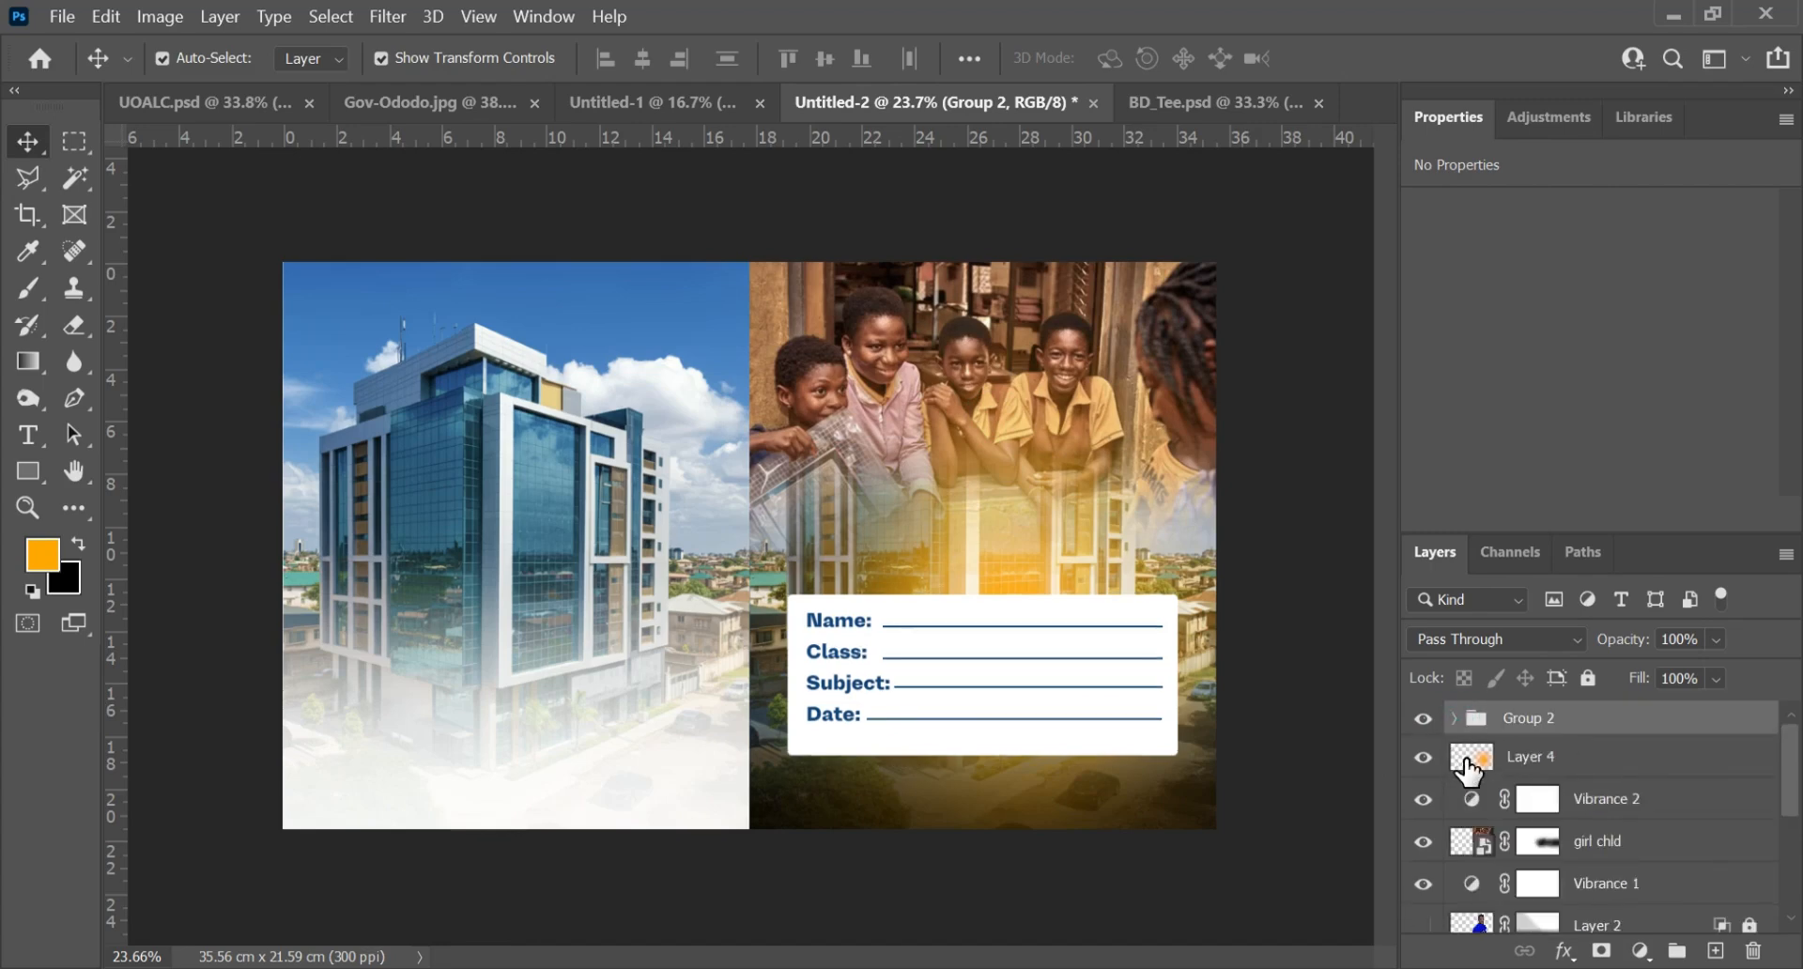
{"action": "key", "text": "shift+Down"}
{"action": "key", "text": "shift+Down"}
{"action": "key", "text": "shift+Down"}
{"action": "key", "text": "shift+Down"}
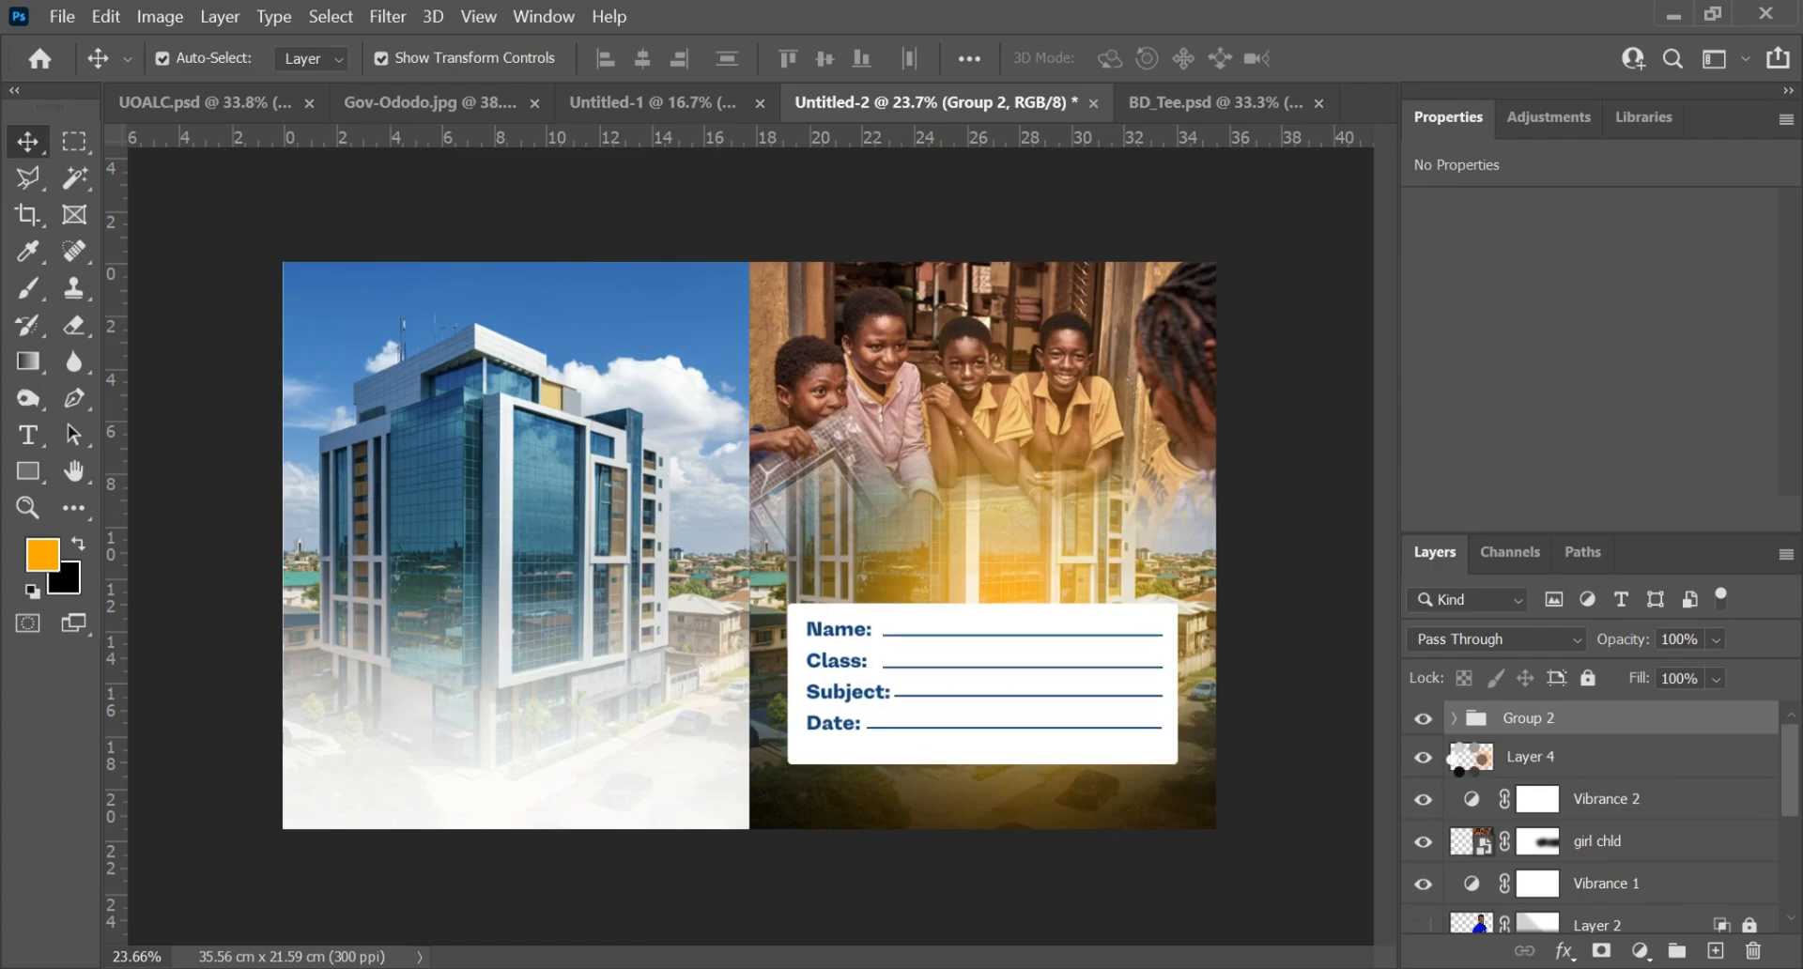
{"action": "key", "text": "shift+Down"}
{"action": "key", "text": "shift+Down"}
{"action": "key", "text": "shift+Down"}
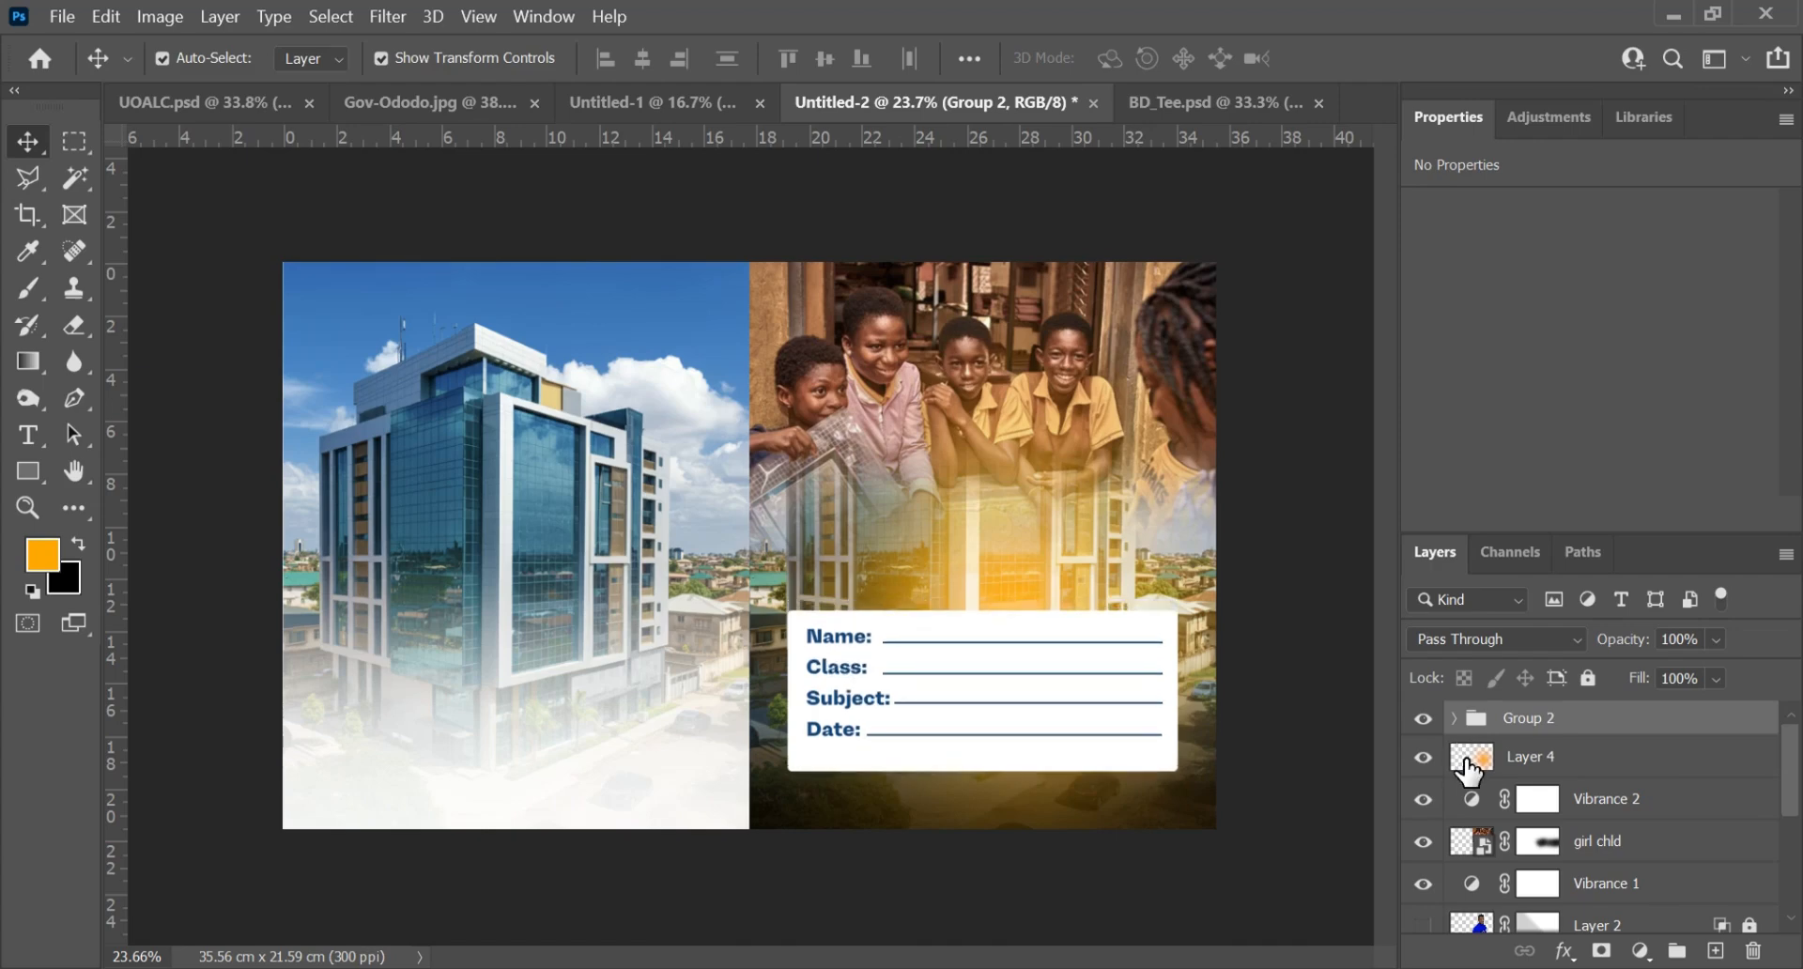
{"action": "key", "text": "shift+Down"}
{"action": "key", "text": "shift+Down"}
{"action": "key", "text": "shift+Down"}
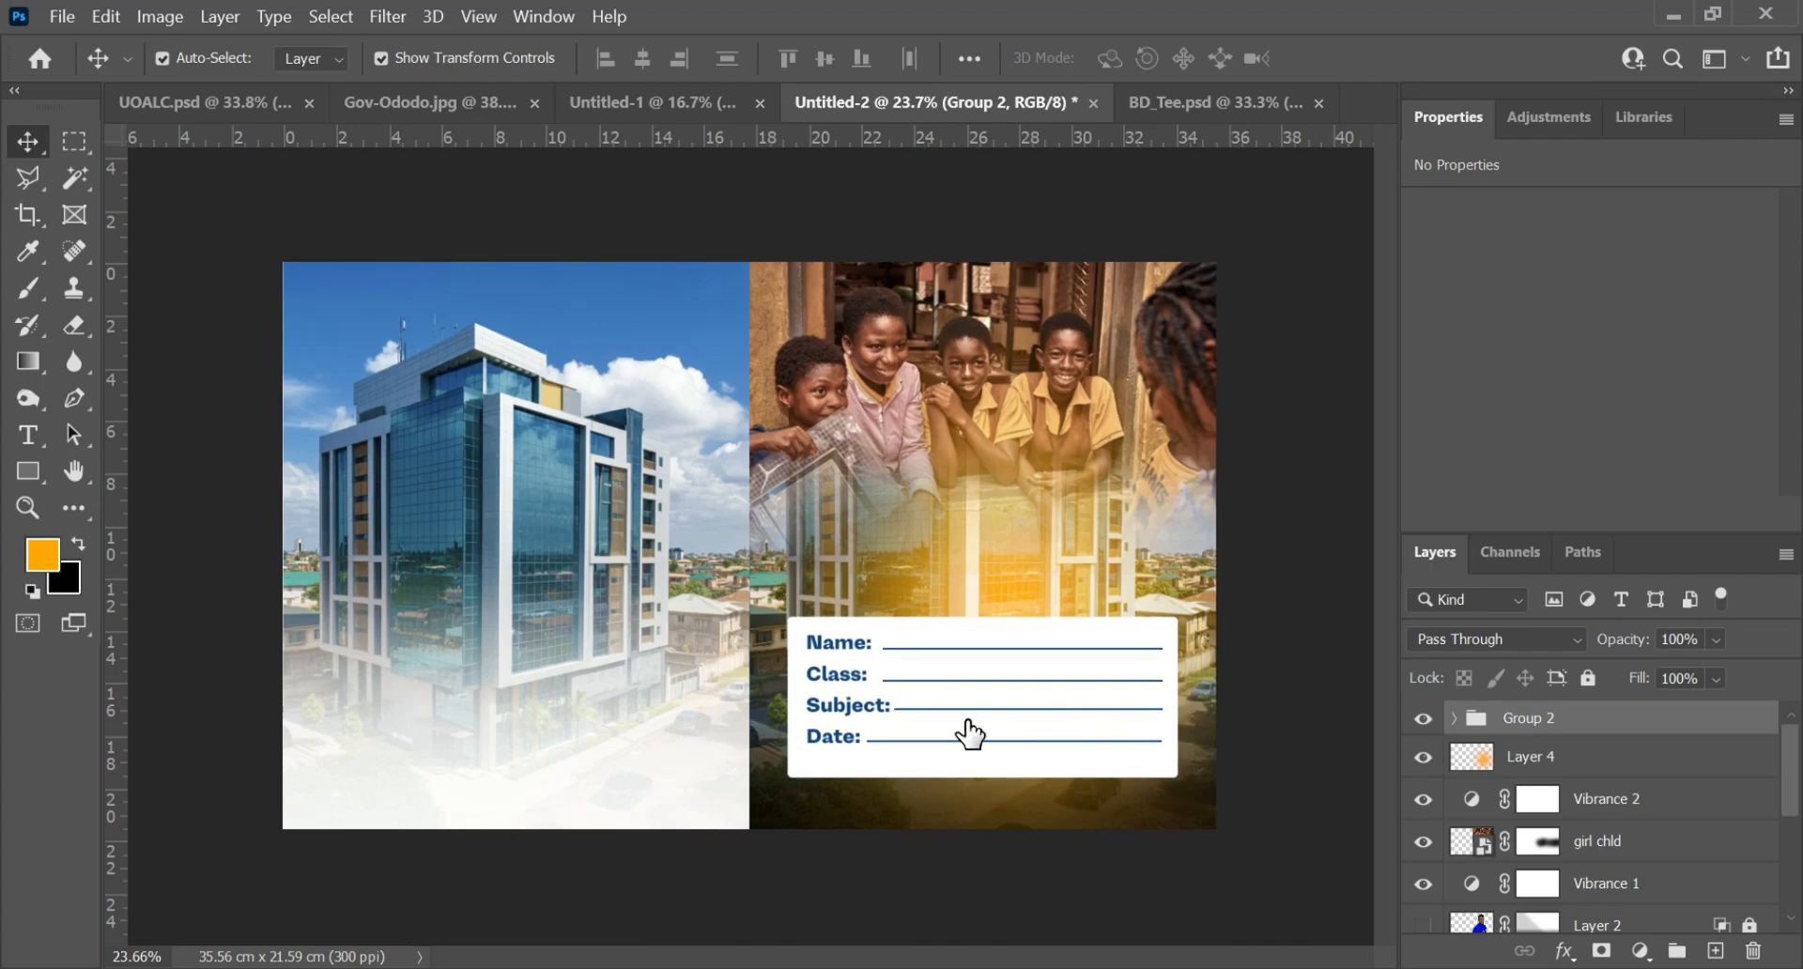
{"action": "key", "text": "shift+Down"}
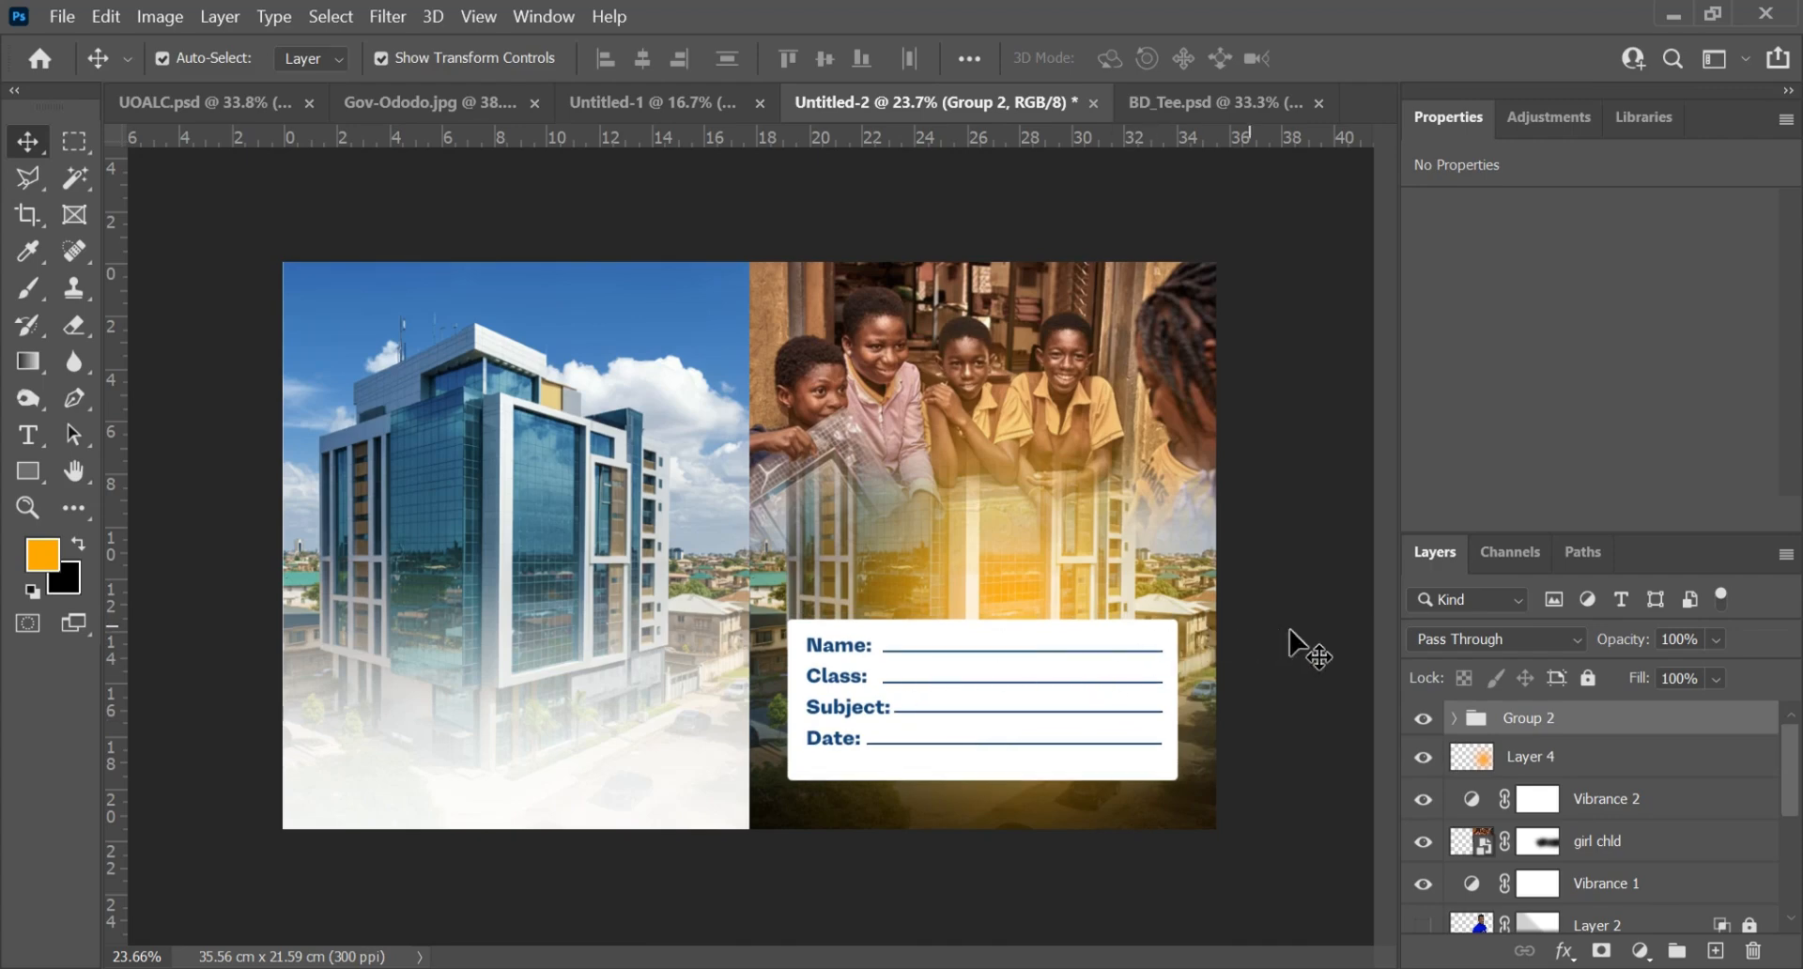
{"action": "left_click", "coordinate": [1302, 587]}
{"action": "scroll", "coordinate": [952, 575], "scroll_direction": "down", "scroll_amount": 1}
{"action": "scroll", "coordinate": [951, 575], "scroll_direction": "down", "scroll_amount": 1}
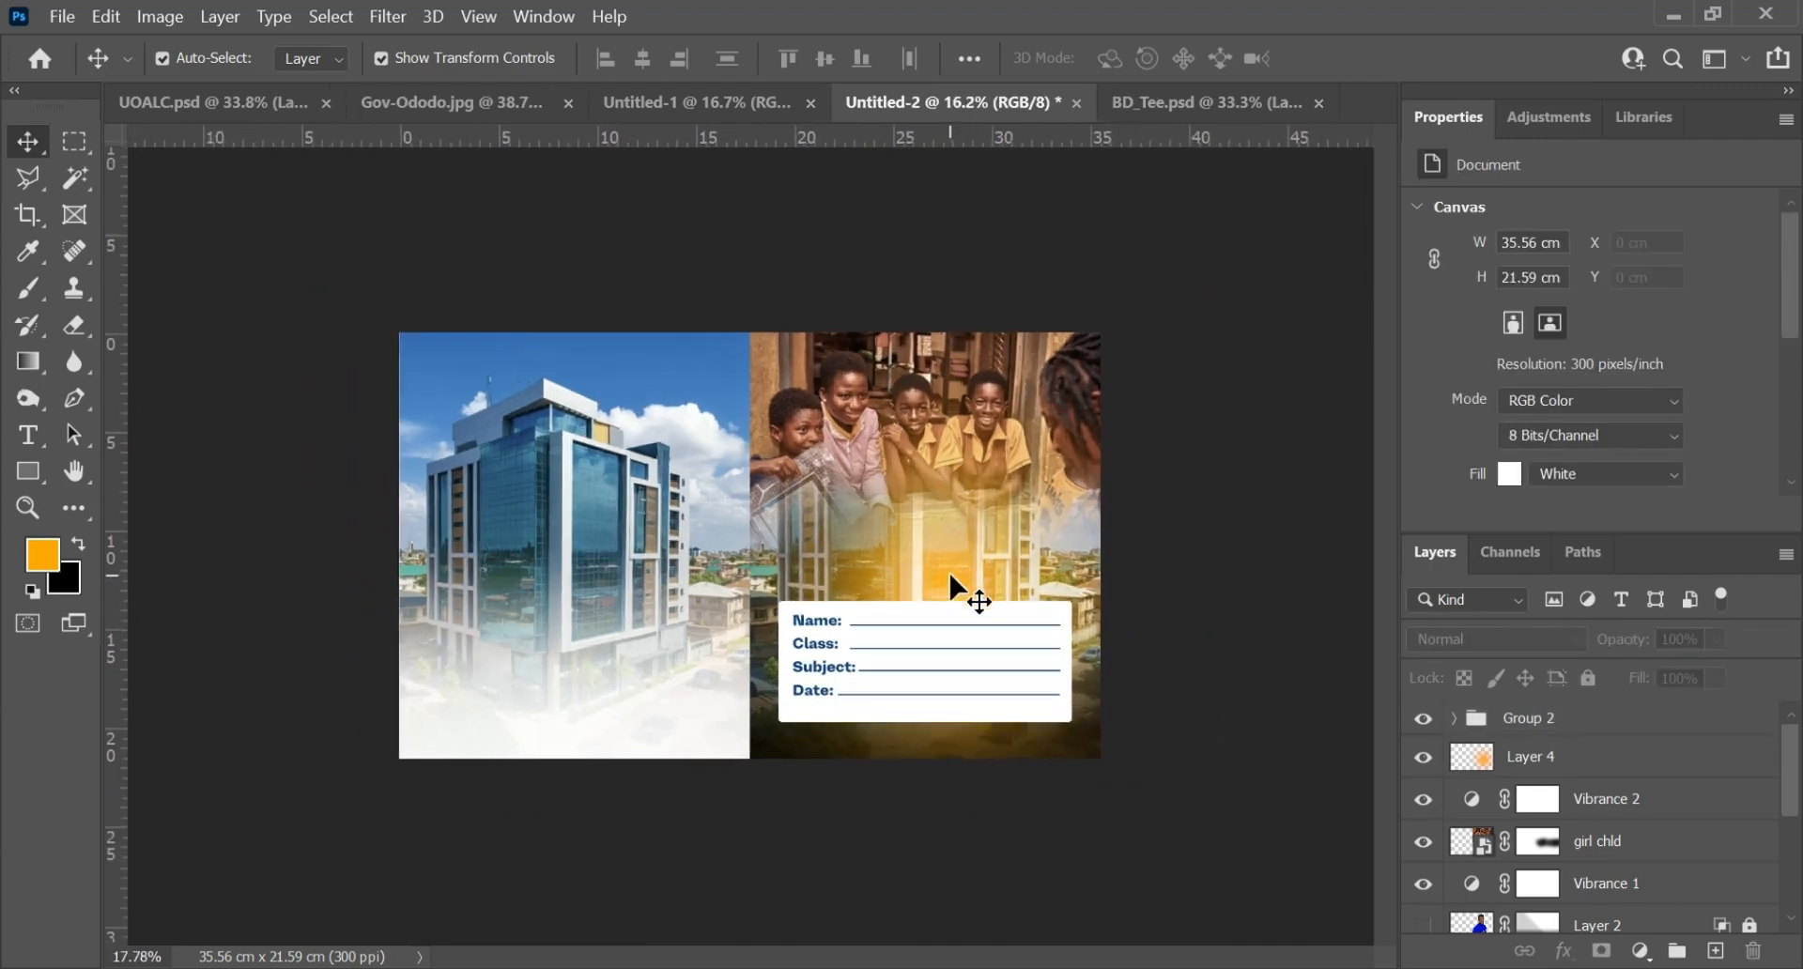